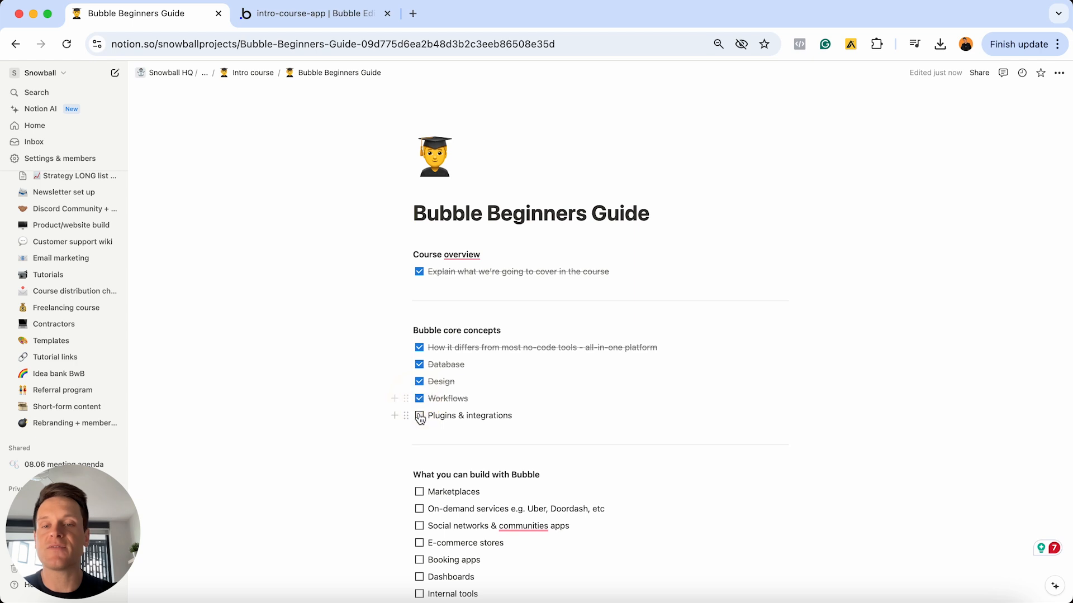
- Check off Workflows and Plugins & integrations in the Bubble core concepts list
{"action": "left_click", "coordinate": [419, 415]}
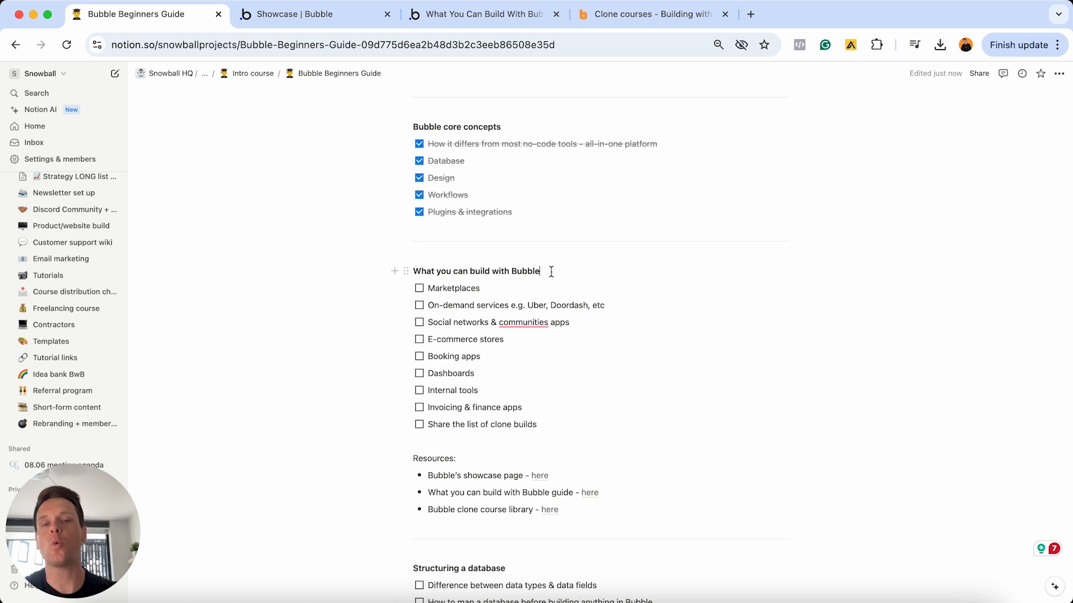
- Check off Marketplaces, On-demand services and Social networks & communities apps
{"action": "triple_click", "coordinate": [551, 271]}
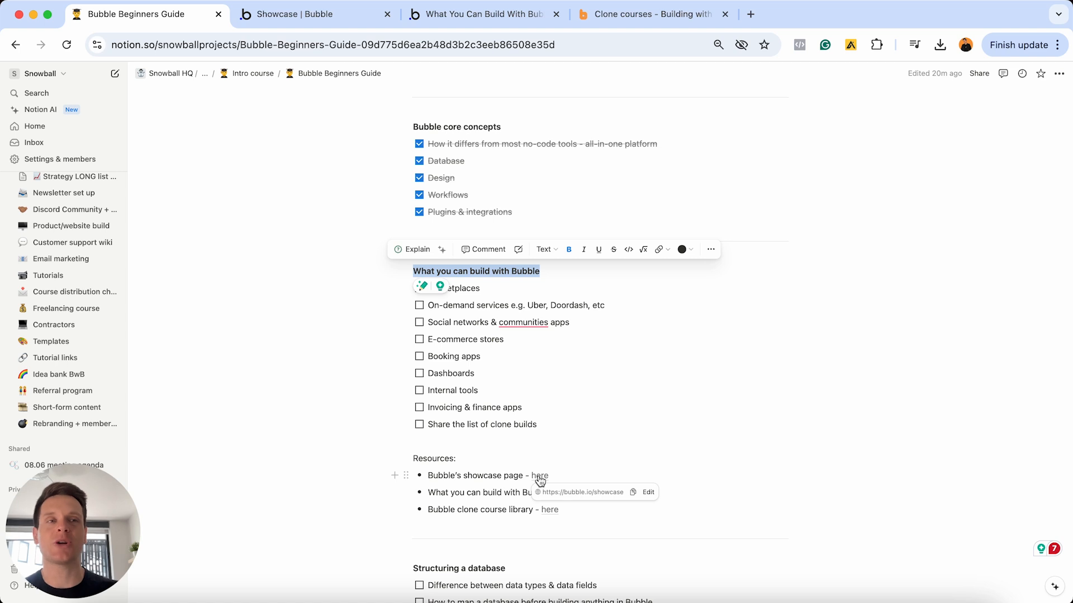
{"action": "left_click", "coordinate": [497, 288]}
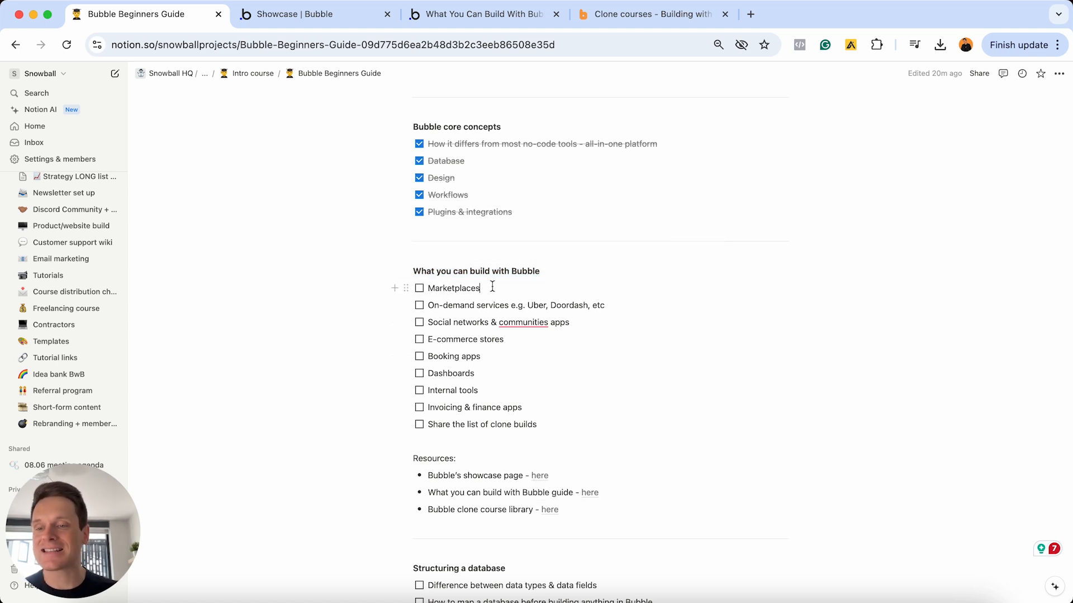
{"action": "left_click", "coordinate": [419, 292]}
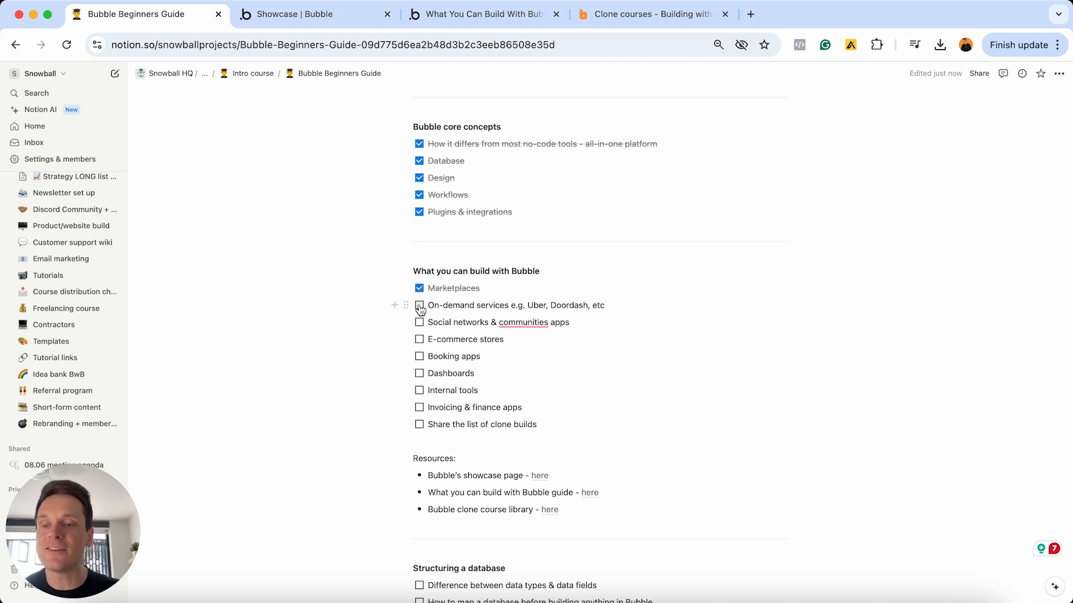
{"action": "left_click", "coordinate": [419, 306]}
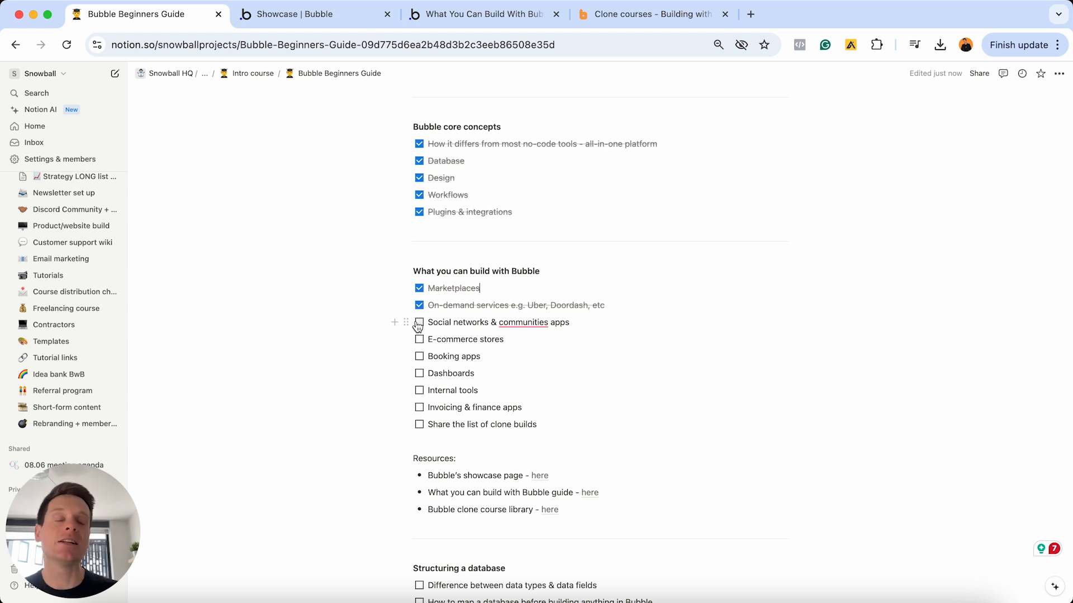
{"action": "left_click", "coordinate": [419, 323]}
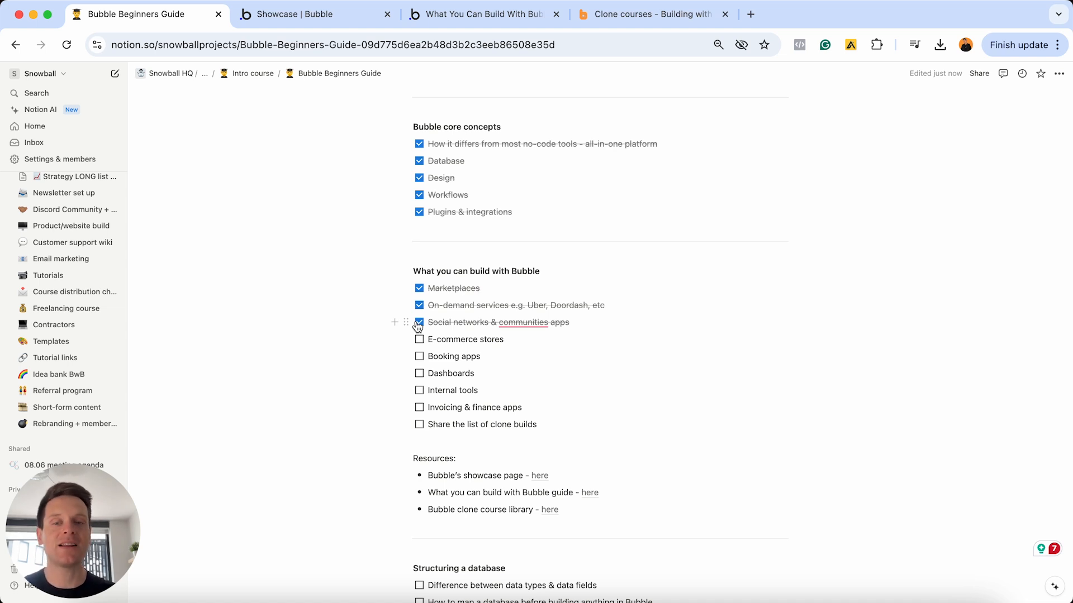
- Check off E-commerce stores, Booking apps, Dashboards, Internal tools and Invoicing & finance apps
{"action": "left_click", "coordinate": [419, 339]}
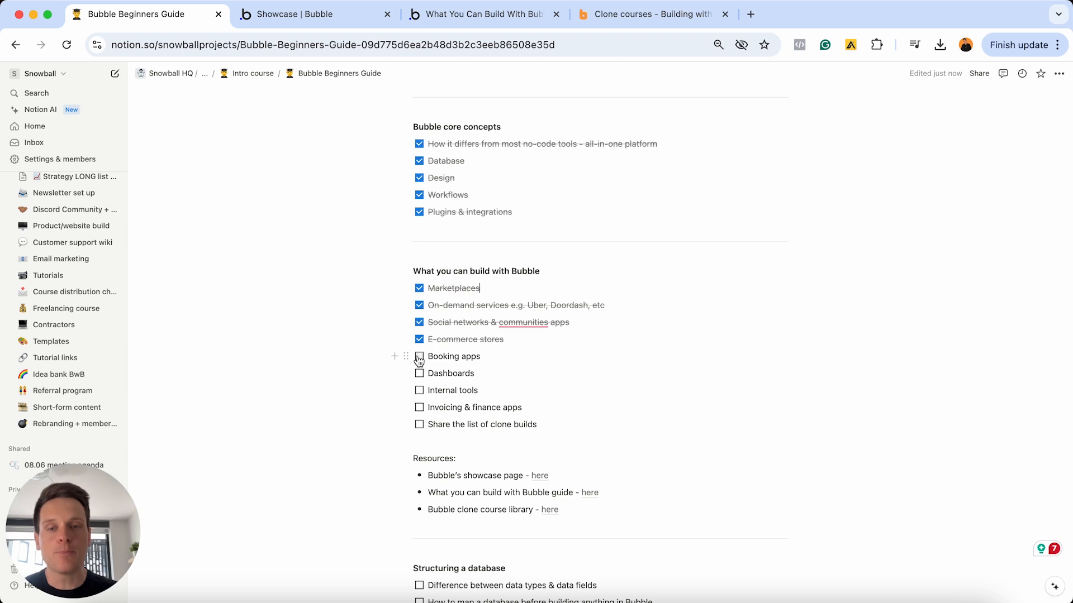
{"action": "left_click", "coordinate": [419, 357]}
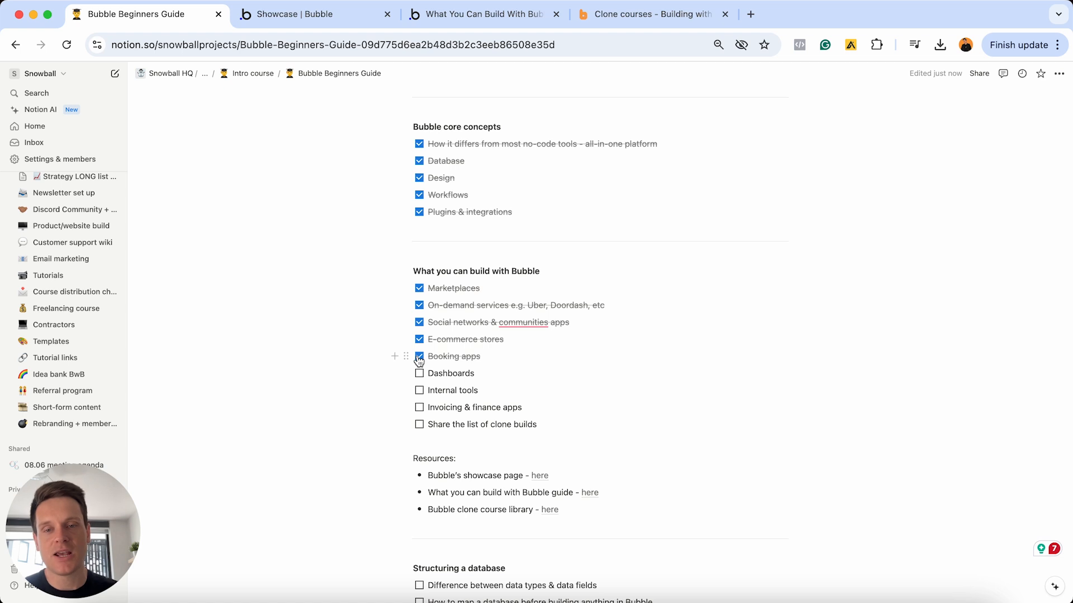
{"action": "left_click", "coordinate": [419, 373]}
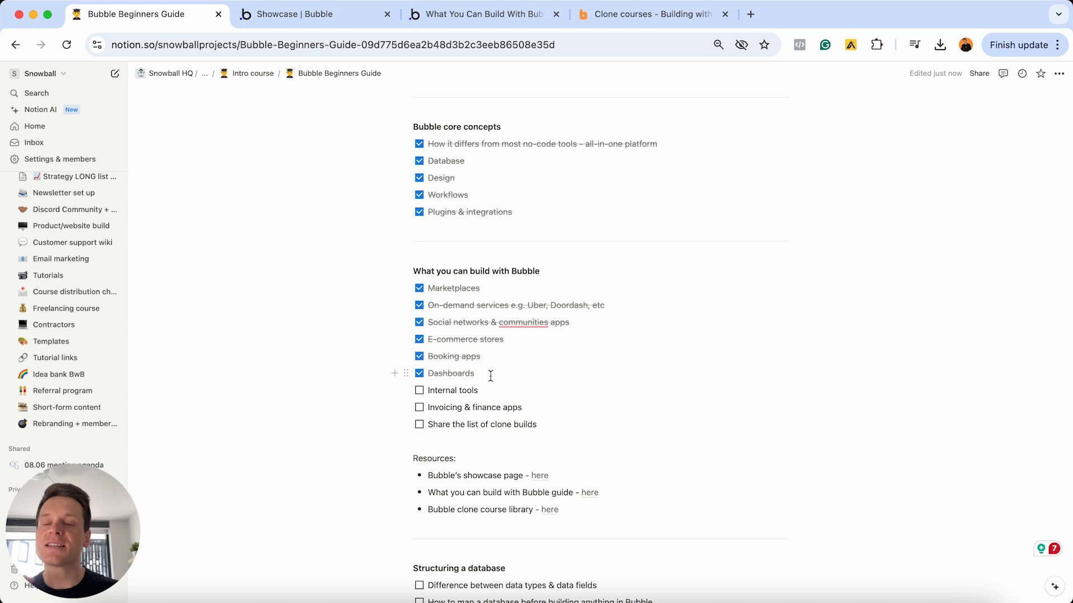
{"action": "left_click", "coordinate": [419, 390]}
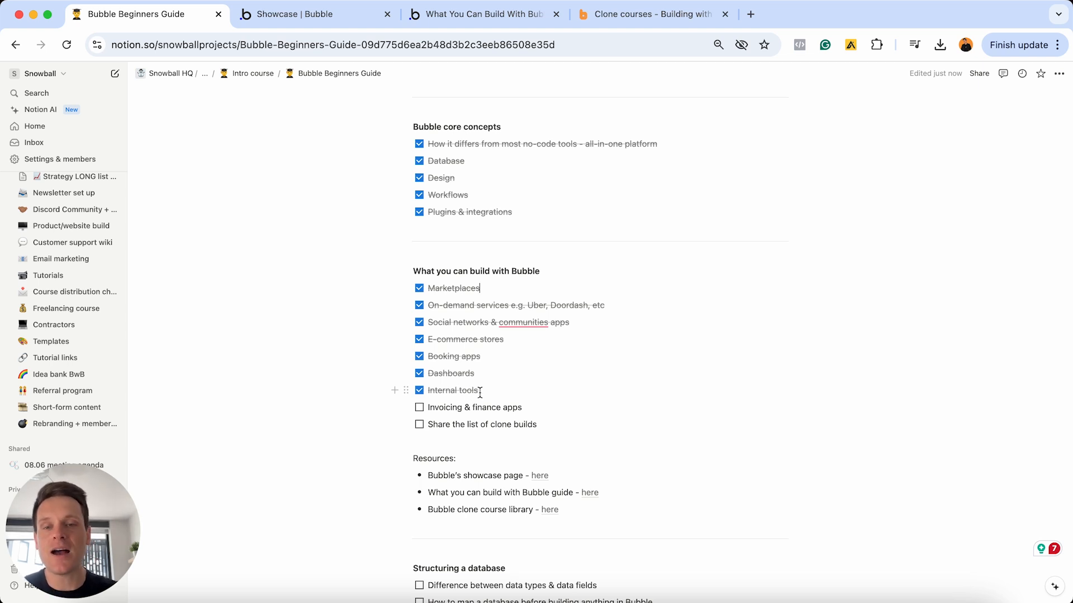
{"action": "left_click", "coordinate": [420, 412]}
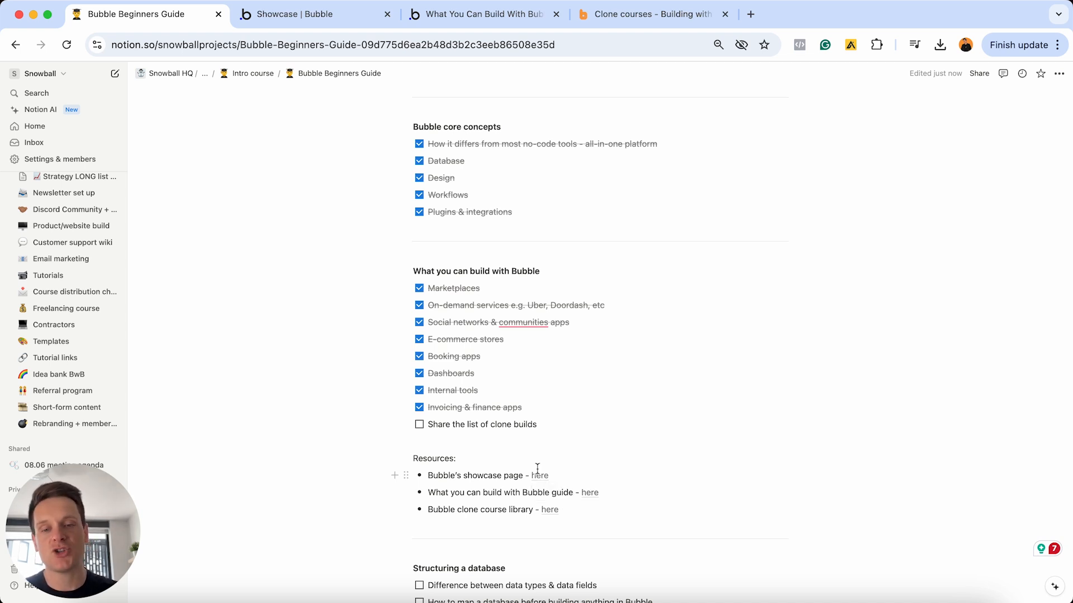
- Open the Seagate success story on Bubble's showcase and read down to the Lyve screenshot
{"action": "mouse_move", "coordinate": [540, 476]}
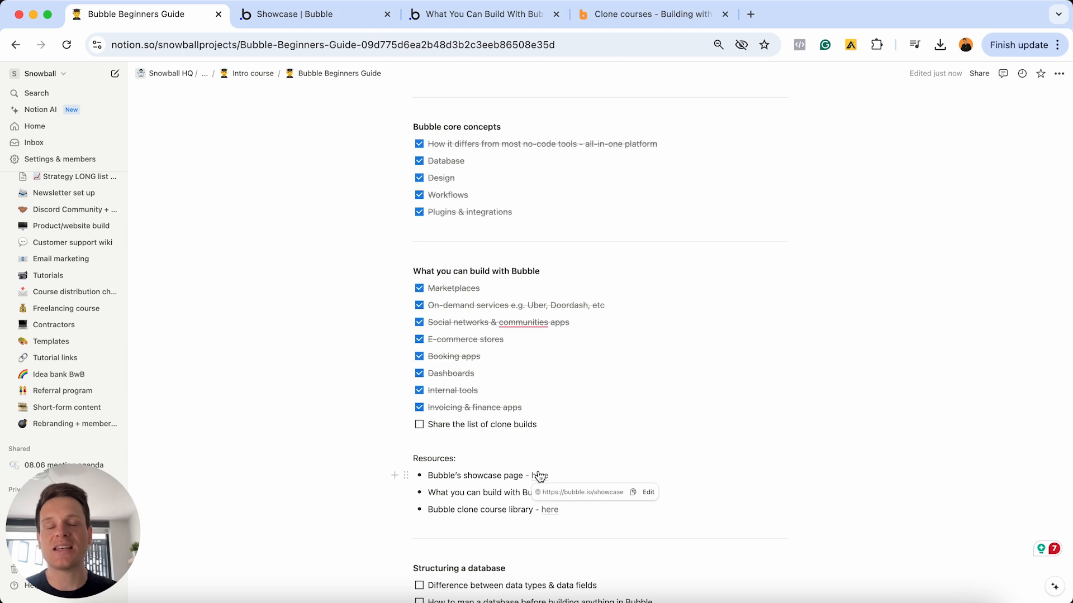
{"action": "left_click", "coordinate": [301, 8]}
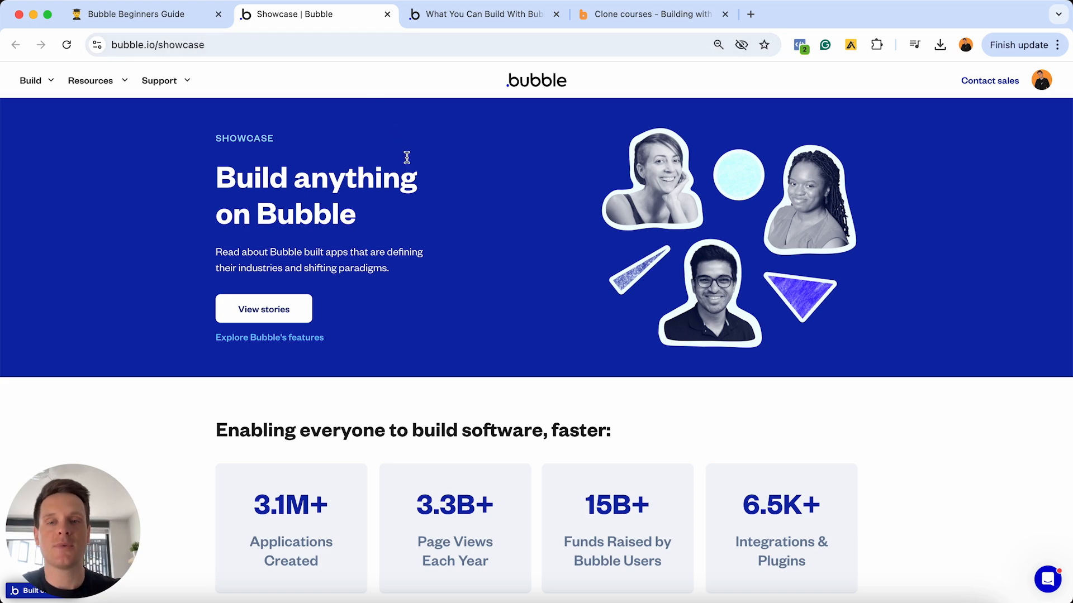
{"action": "scroll", "coordinate": [407, 157], "scroll_direction": "down", "scroll_amount": 15}
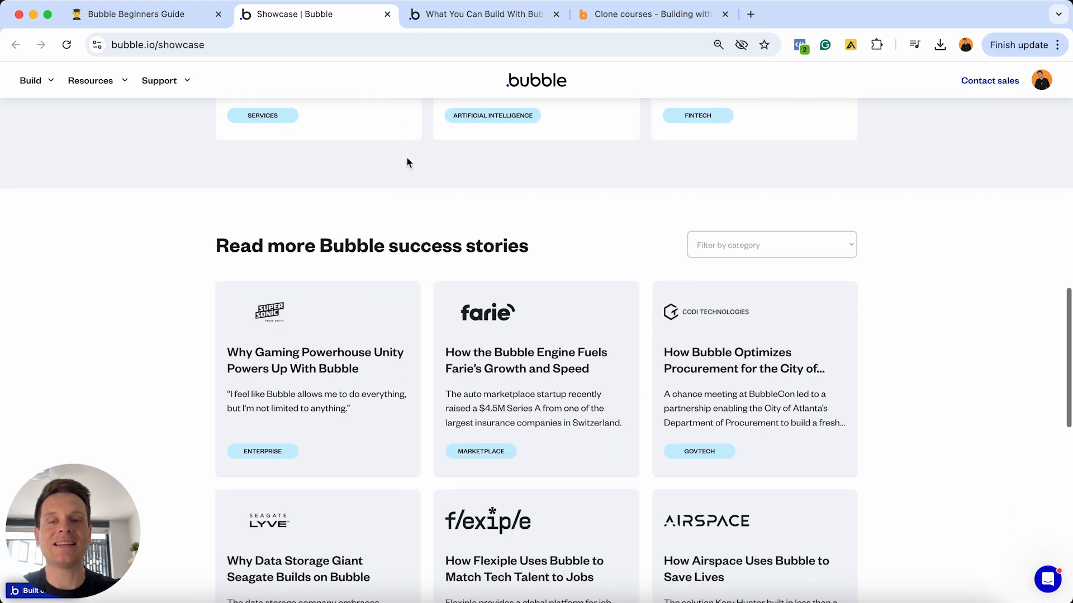
{"action": "scroll", "coordinate": [407, 158], "scroll_direction": "down", "scroll_amount": 7}
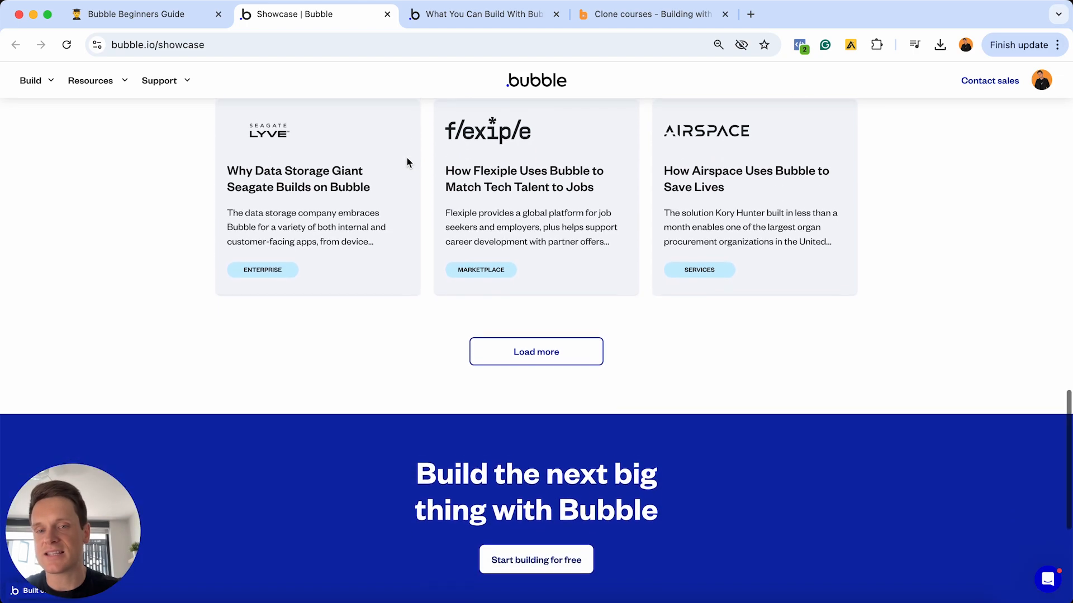
{"action": "left_click", "coordinate": [380, 173]}
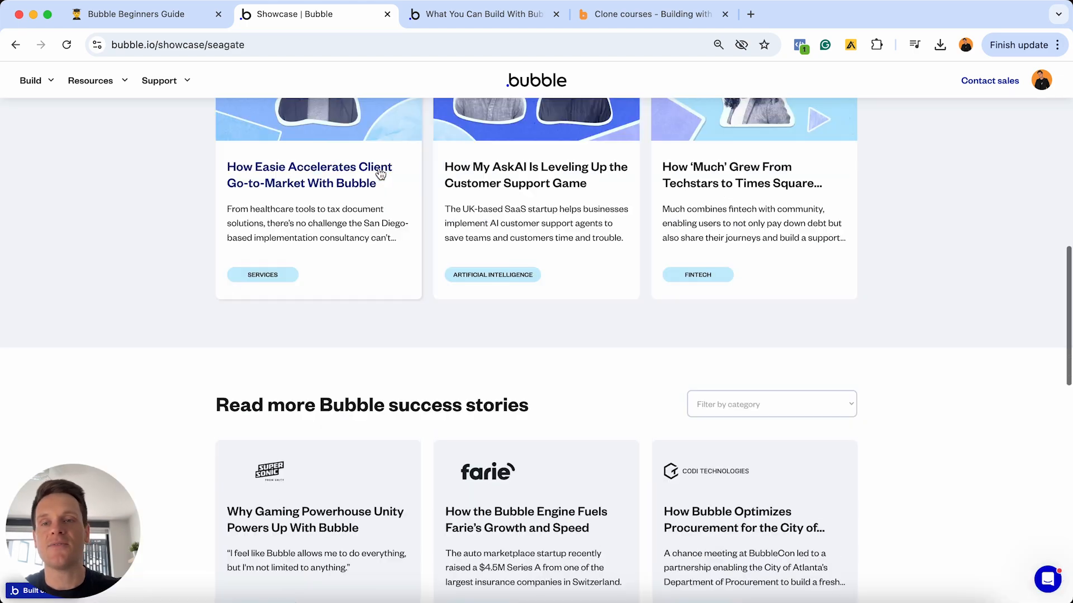
{"action": "scroll", "coordinate": [380, 174], "scroll_direction": "down", "scroll_amount": 6}
{"action": "scroll", "coordinate": [380, 173], "scroll_direction": "down", "scroll_amount": 9}
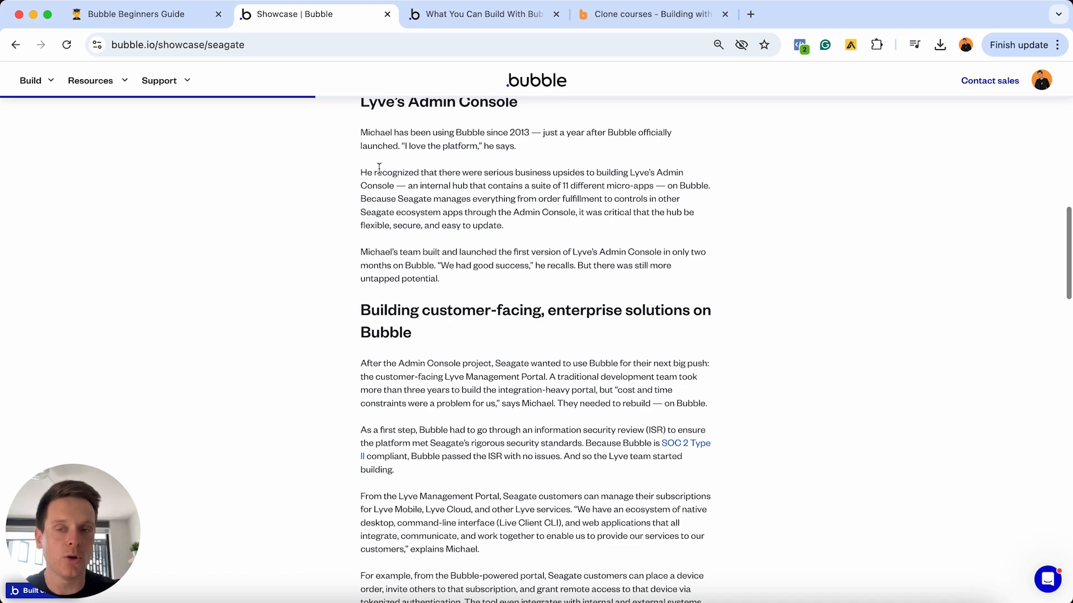
{"action": "scroll", "coordinate": [379, 171], "scroll_direction": "down", "scroll_amount": 9}
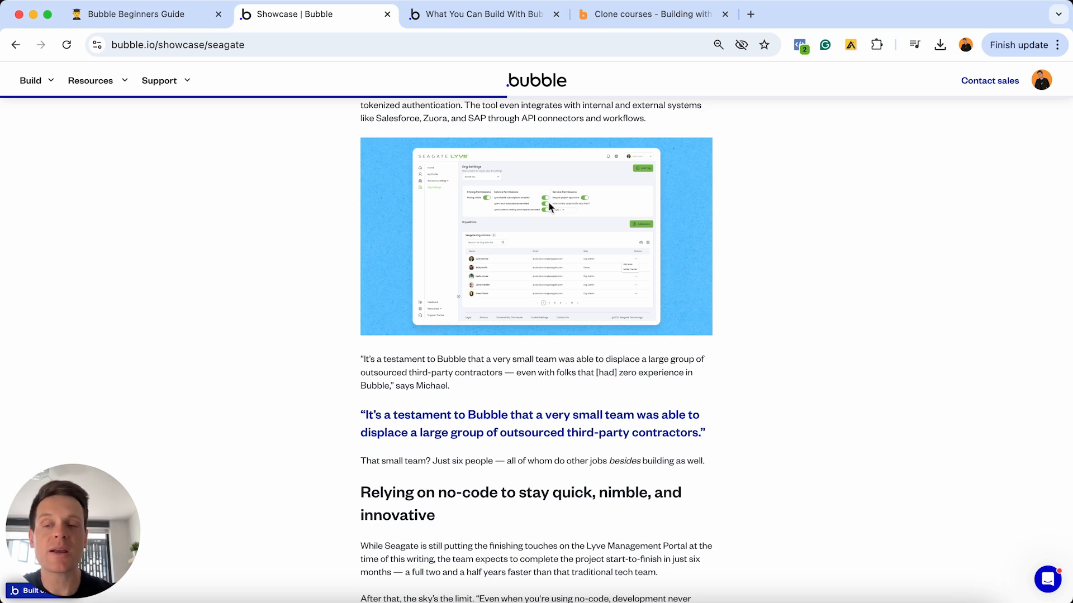
- Browse the What You Can Build With Bubble article and open the Cuure marketplace example
{"action": "left_click", "coordinate": [464, 22]}
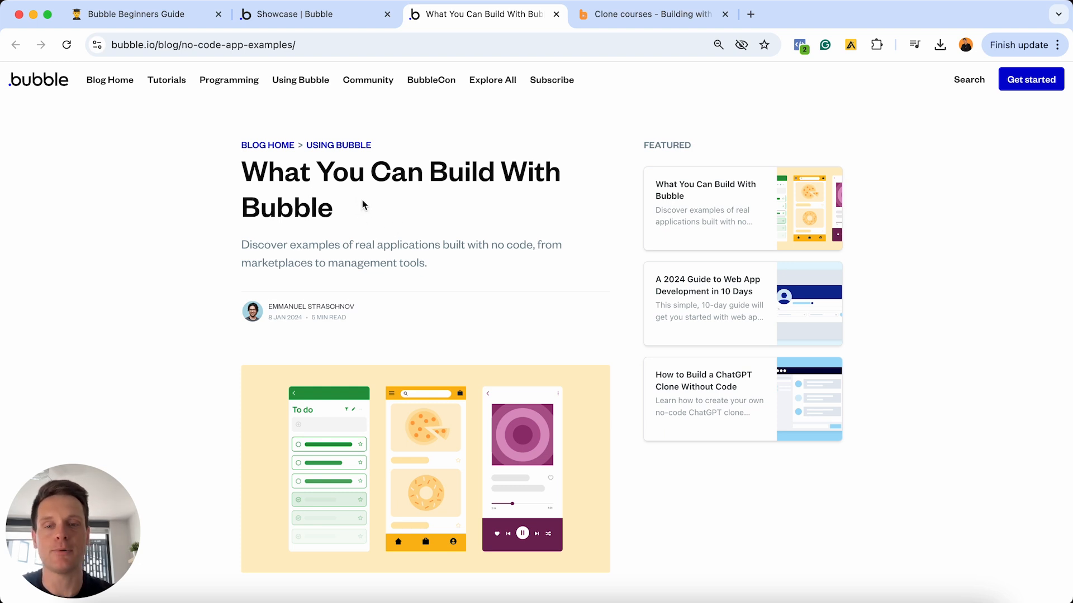
{"action": "scroll", "coordinate": [364, 199], "scroll_direction": "down", "scroll_amount": 10}
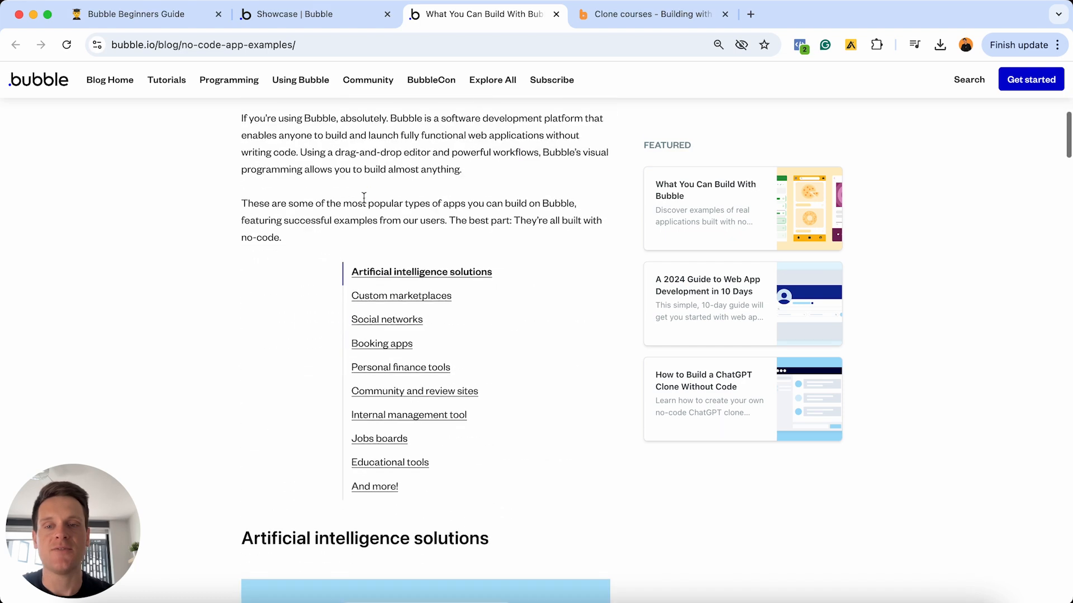
{"action": "scroll", "coordinate": [364, 198], "scroll_direction": "down", "scroll_amount": 4}
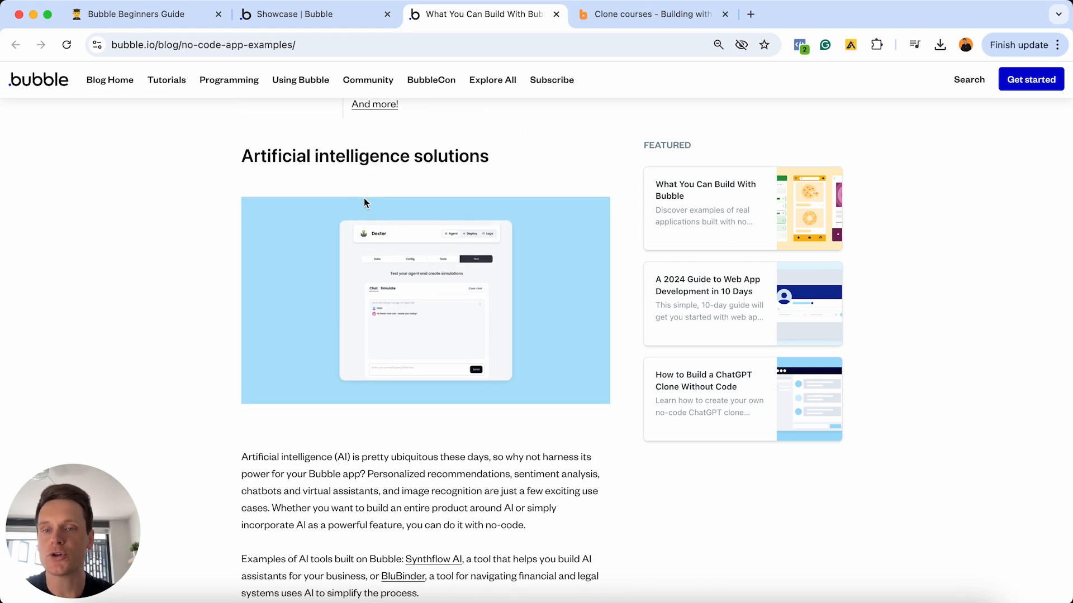
{"action": "scroll", "coordinate": [364, 199], "scroll_direction": "down", "scroll_amount": 1}
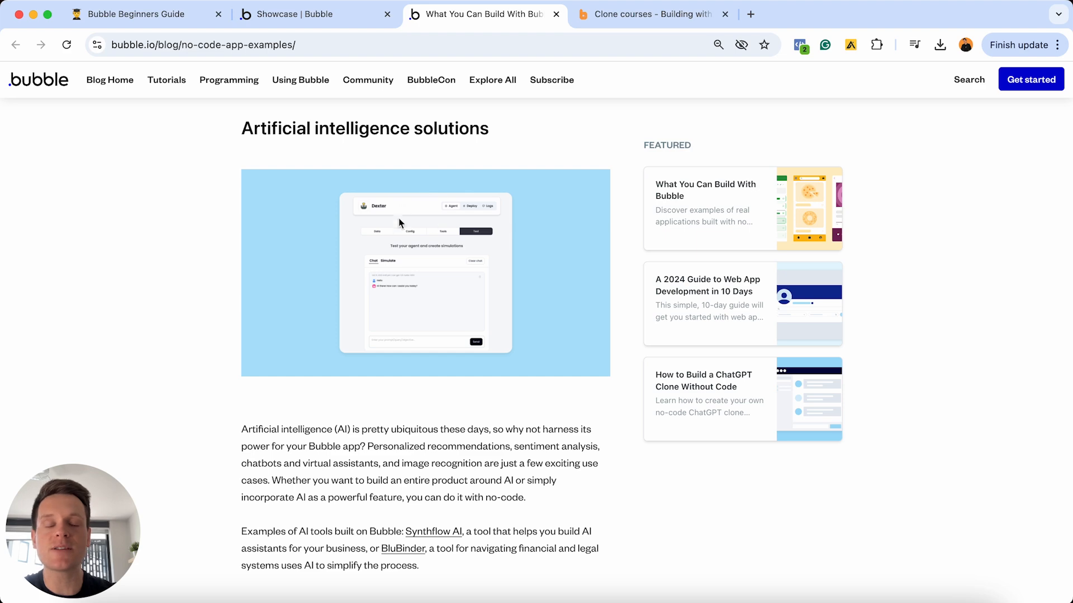
{"action": "scroll", "coordinate": [402, 241], "scroll_direction": "down", "scroll_amount": 7}
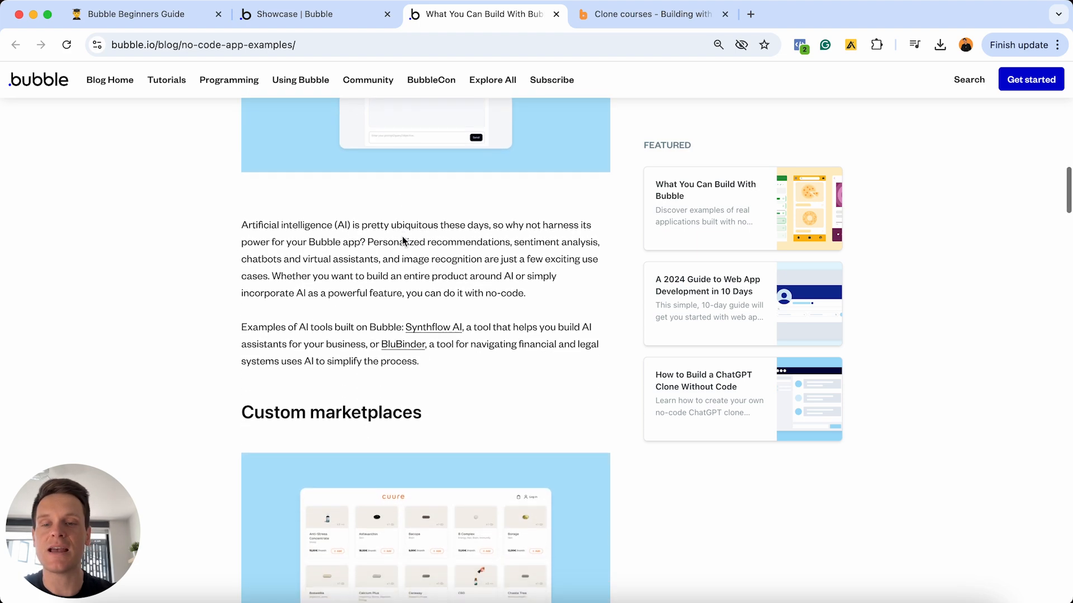
{"action": "scroll", "coordinate": [402, 237], "scroll_direction": "down", "scroll_amount": 4}
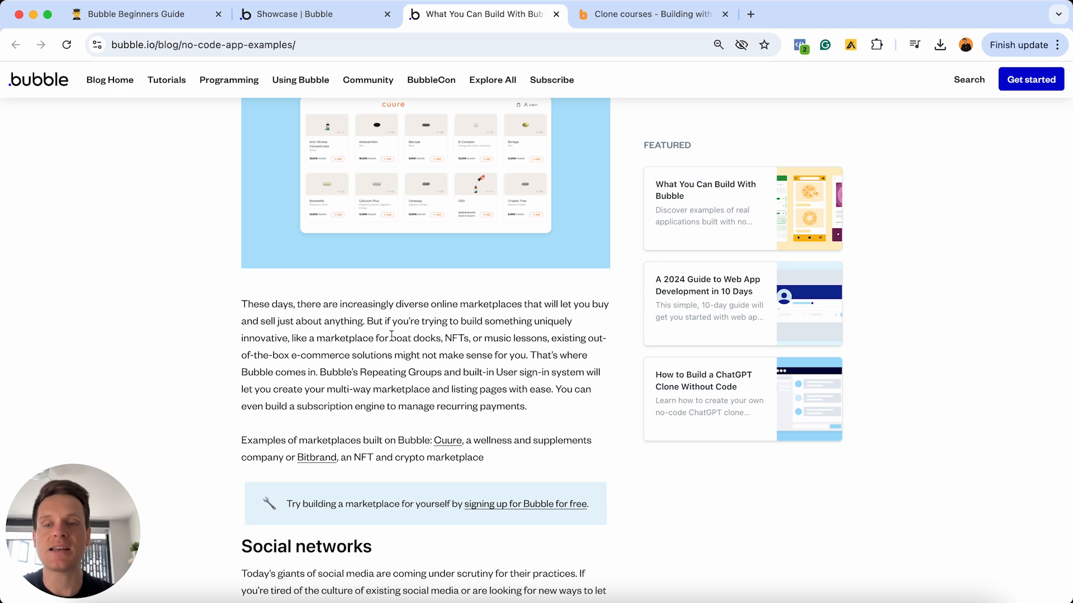
{"action": "left_click", "coordinate": [446, 441]}
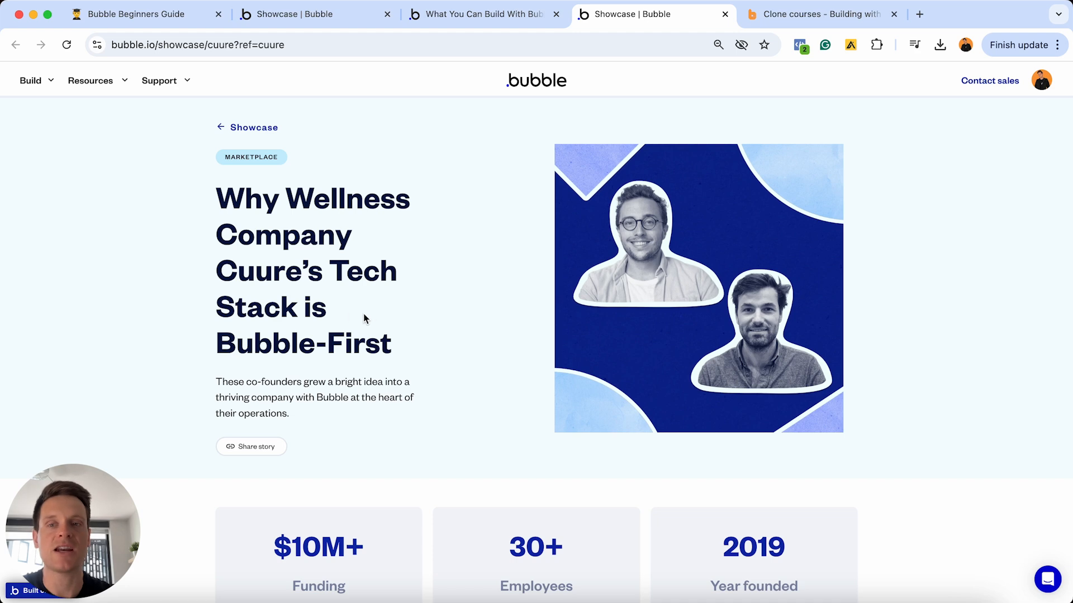
{"action": "scroll", "coordinate": [360, 304], "scroll_direction": "down", "scroll_amount": 6}
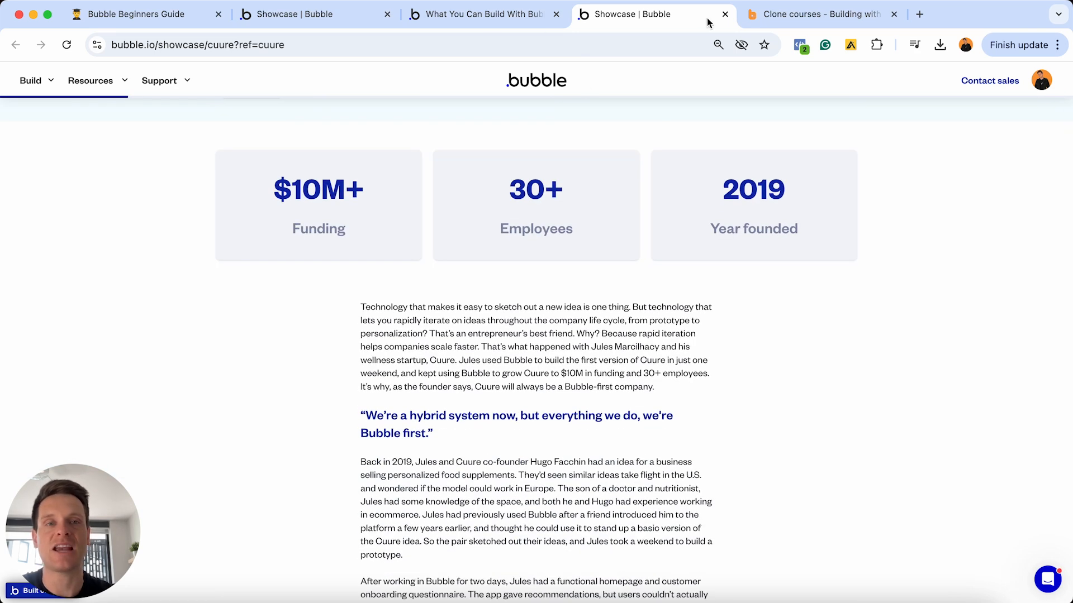
- Close the Cuure story, scroll the remaining app examples, and go to the clone courses page
{"action": "left_click", "coordinate": [725, 14]}
{"action": "scroll", "coordinate": [489, 222], "scroll_direction": "down", "scroll_amount": 8}
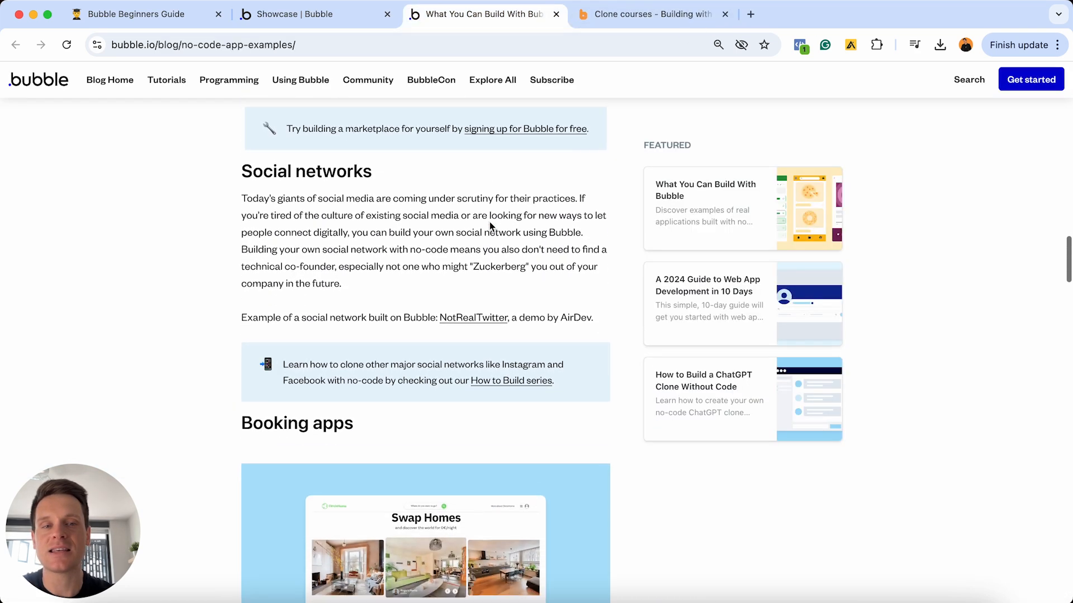
{"action": "scroll", "coordinate": [395, 219], "scroll_direction": "down", "scroll_amount": 10}
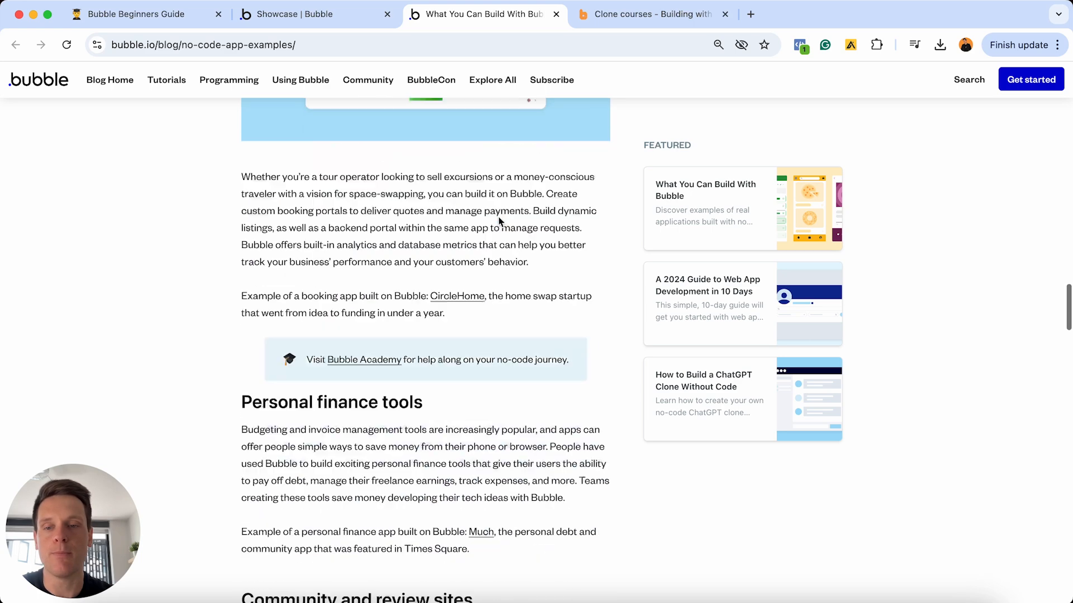
{"action": "scroll", "coordinate": [353, 279], "scroll_direction": "down", "scroll_amount": 6}
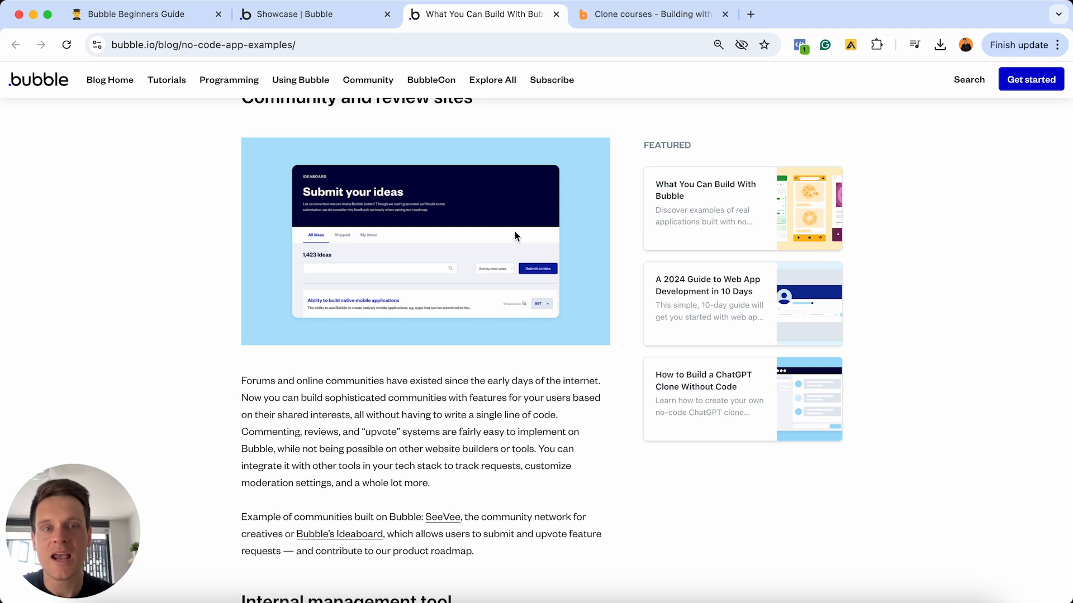
{"action": "left_click", "coordinate": [648, 16]}
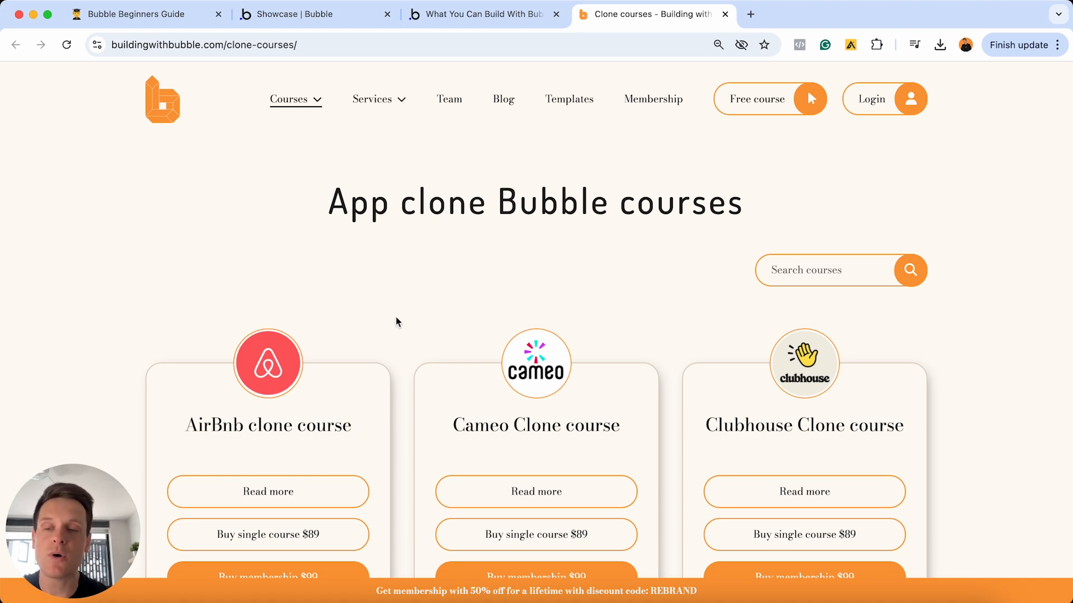
- Load more clone course cards, then return to the Bubble Beginners Guide in Notion
{"action": "scroll", "coordinate": [396, 322], "scroll_direction": "down", "scroll_amount": 15}
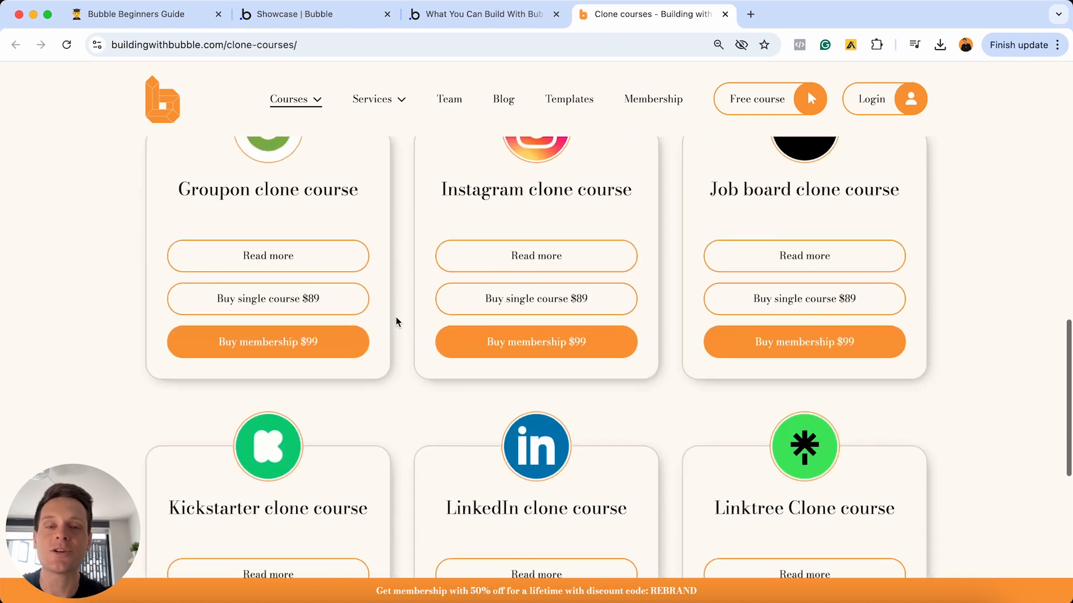
{"action": "scroll", "coordinate": [413, 323], "scroll_direction": "down", "scroll_amount": 2}
{"action": "left_click", "coordinate": [460, 339]}
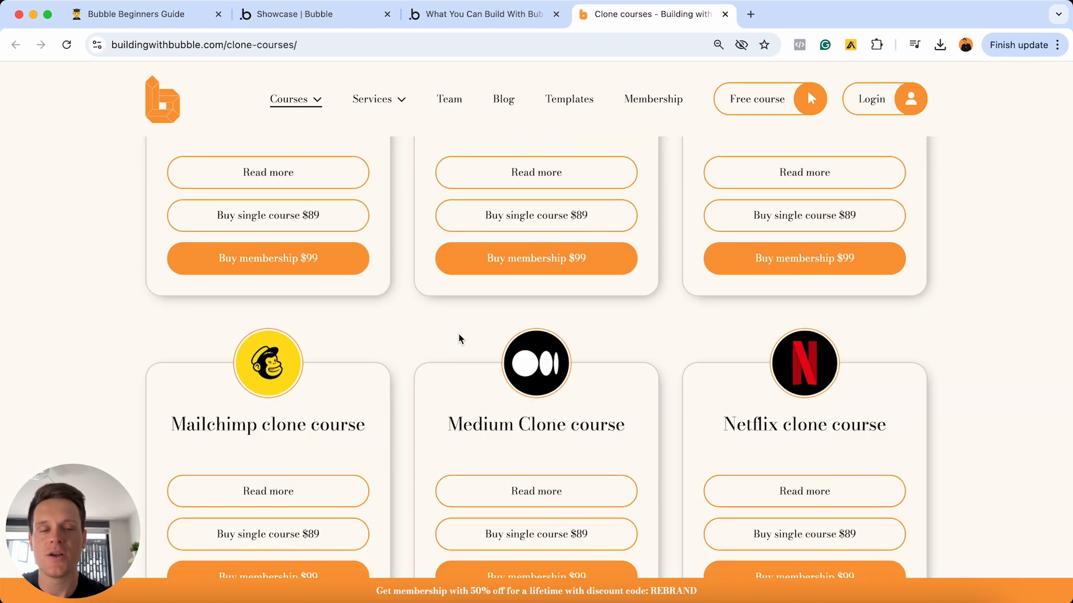
{"action": "scroll", "coordinate": [460, 339], "scroll_direction": "down", "scroll_amount": 14}
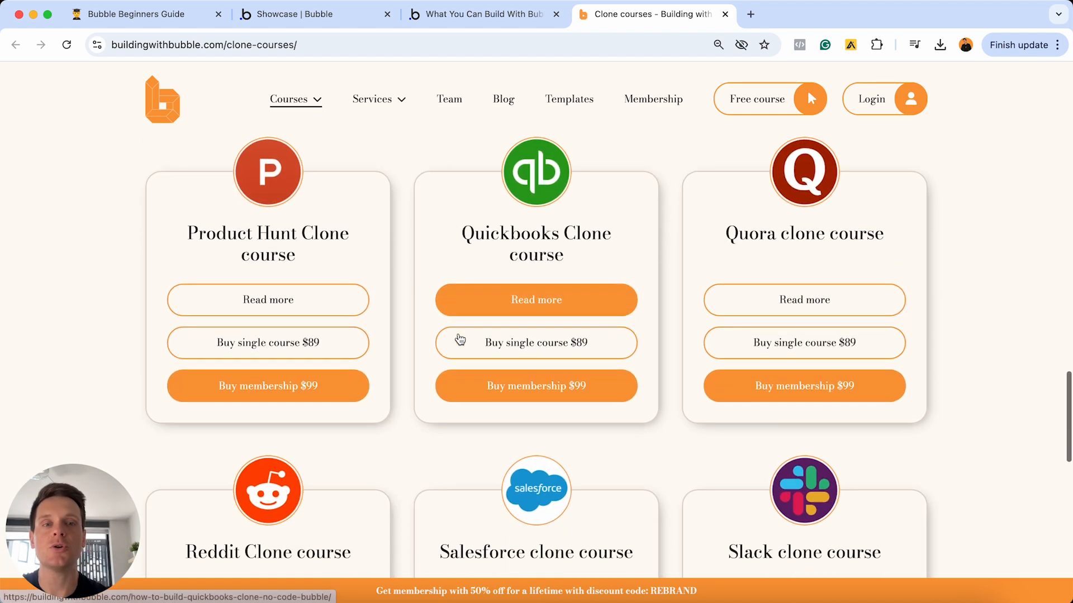
{"action": "scroll", "coordinate": [460, 339], "scroll_direction": "down", "scroll_amount": 5}
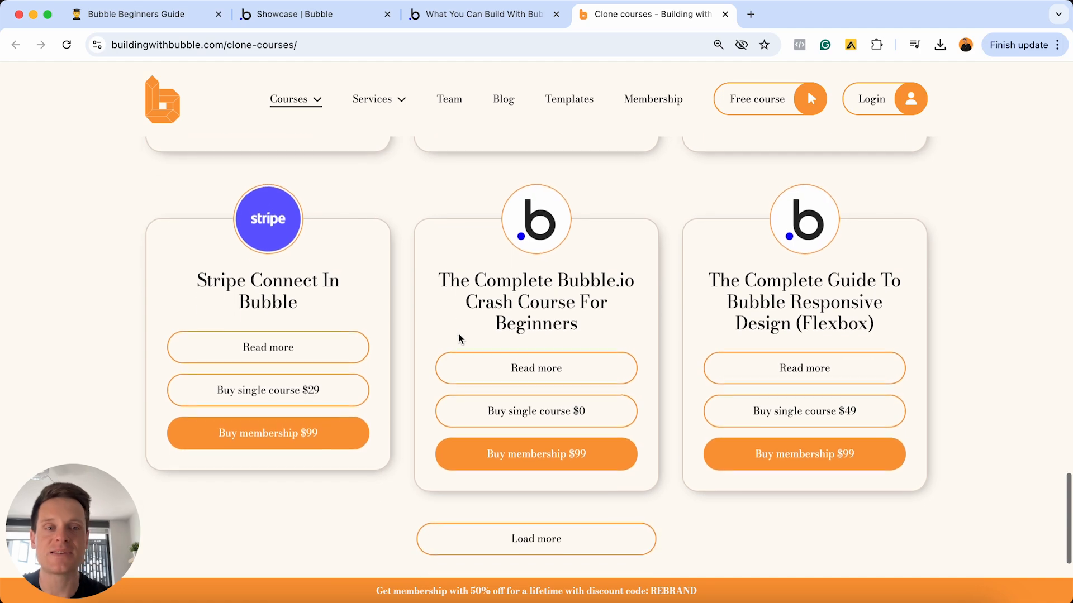
{"action": "scroll", "coordinate": [460, 339], "scroll_direction": "up", "scroll_amount": 10}
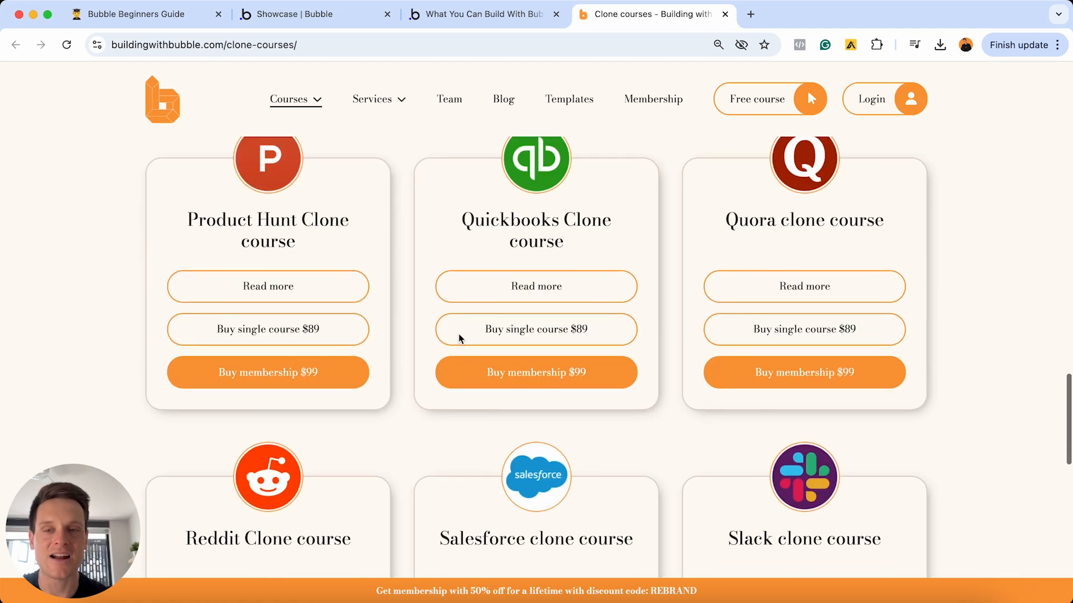
{"action": "scroll", "coordinate": [460, 339], "scroll_direction": "up", "scroll_amount": 20}
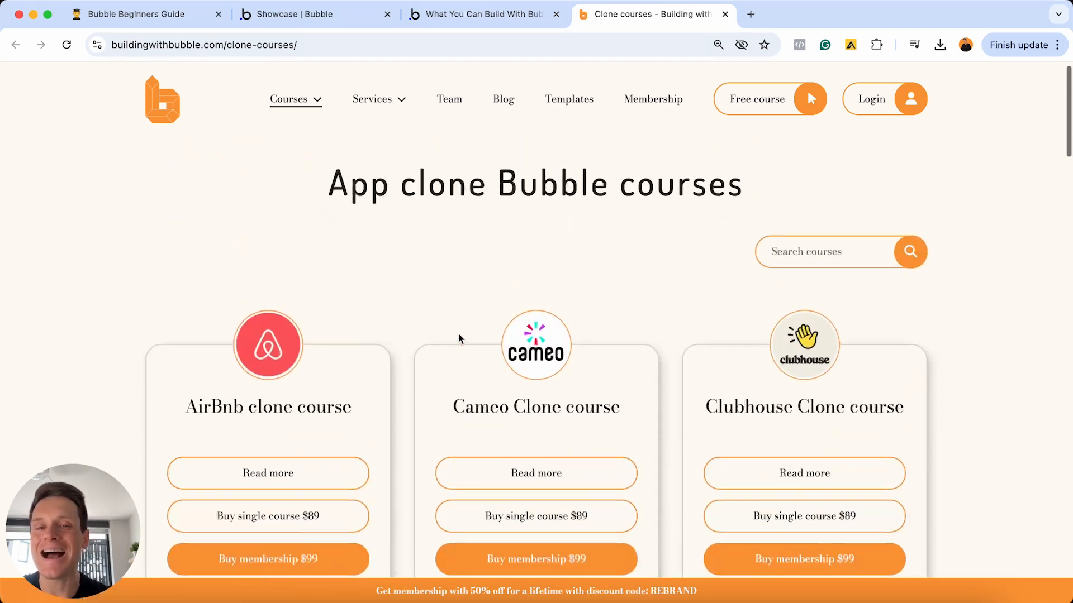
{"action": "left_click", "coordinate": [137, 14]}
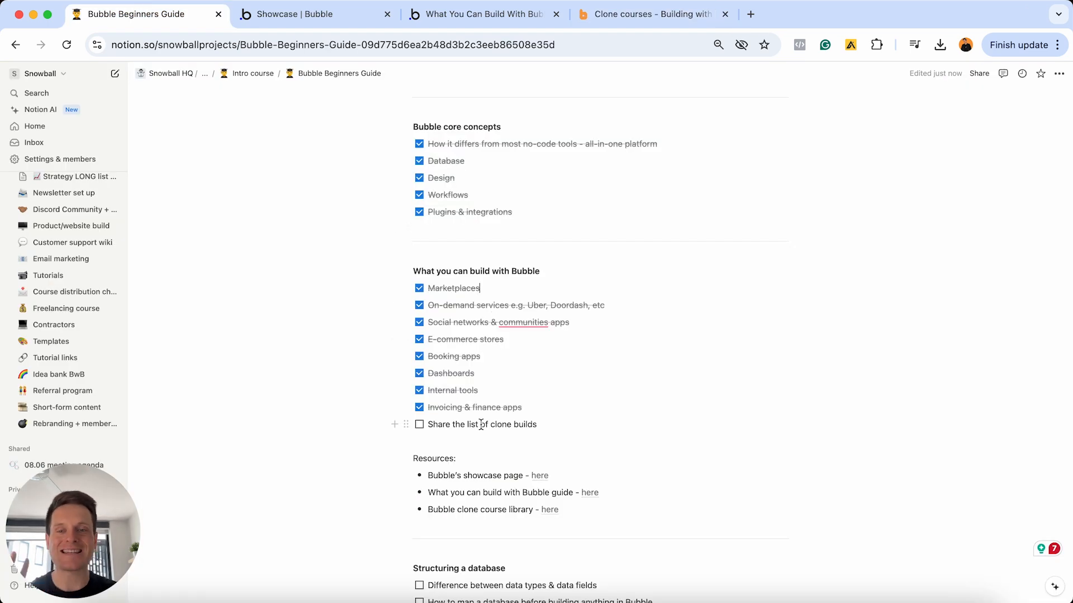
- Check off 'Share the list of clone builds' in the guide
{"action": "left_click", "coordinate": [419, 425]}
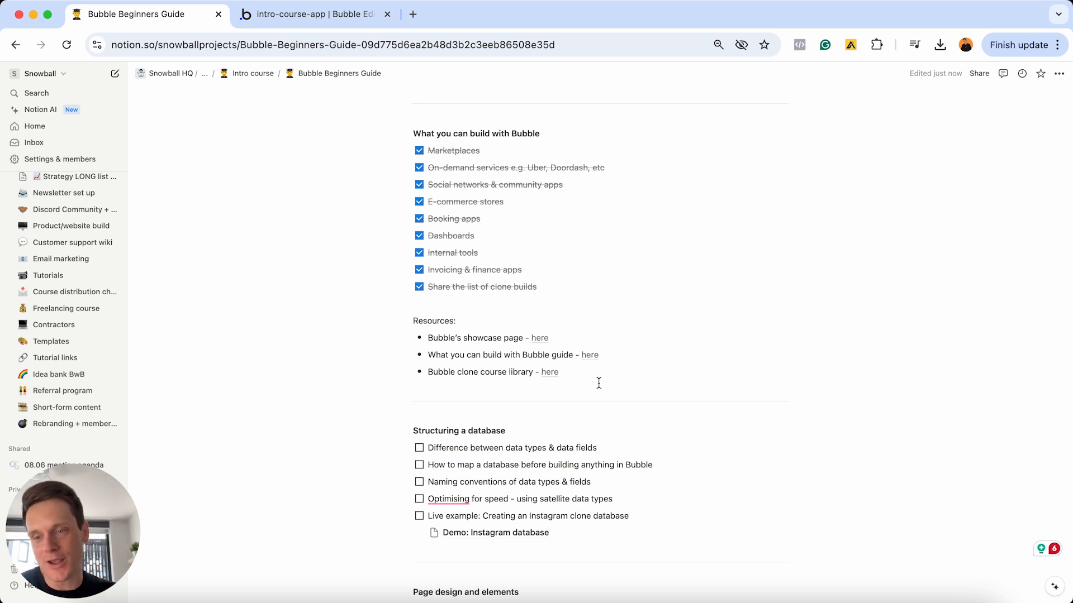
{"action": "left_click", "coordinate": [561, 431]}
{"action": "scroll", "coordinate": [561, 431], "scroll_direction": "down", "scroll_amount": 1}
{"action": "key", "text": "super+shift+Left"}
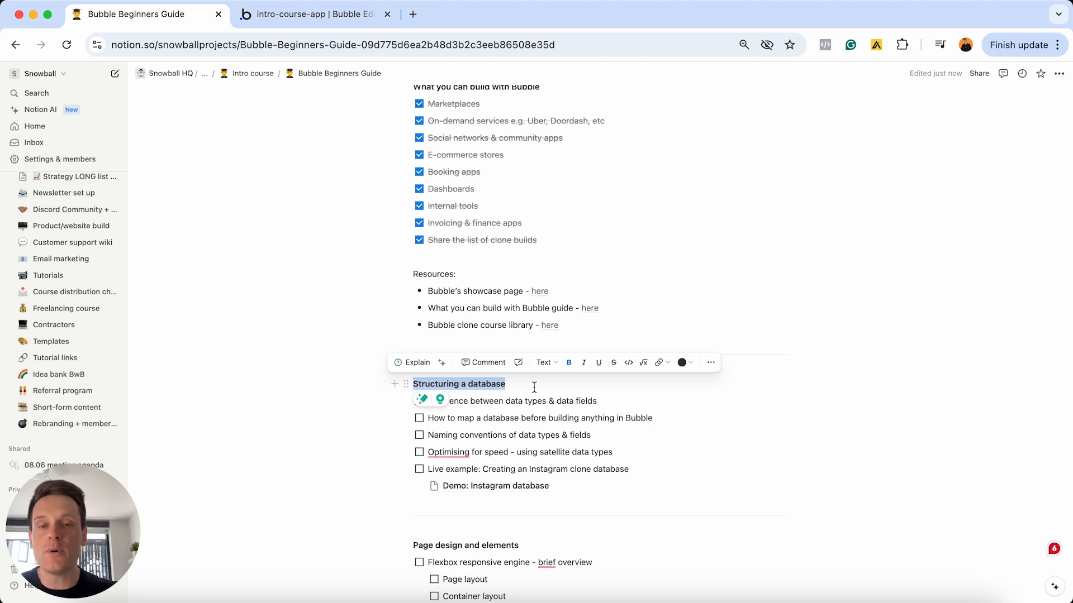
- Go to the intro-course-app project in the Bubble Editor
{"action": "left_click", "coordinate": [284, 21]}
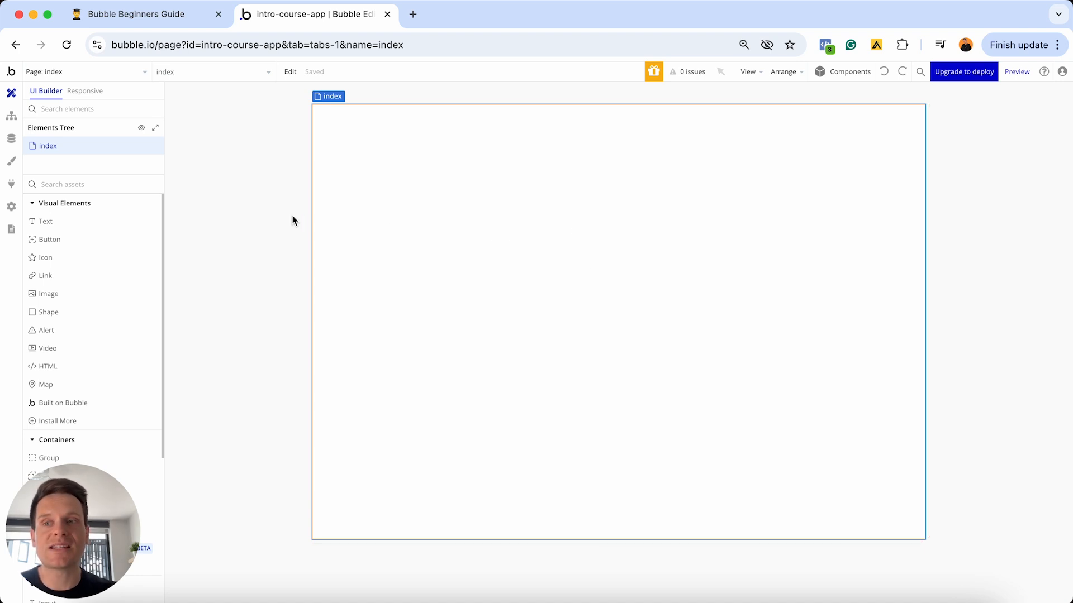
- Show the Data types view with the User type's email, Modified Date, Created Date and Slug fields
{"action": "left_click", "coordinate": [13, 145]}
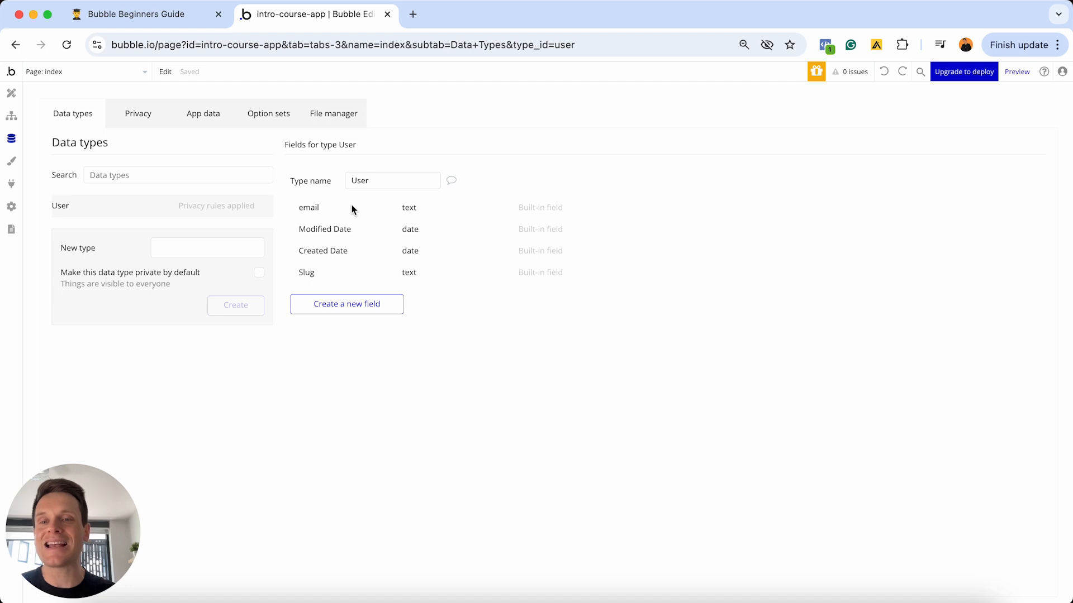
{"action": "mouse_move", "coordinate": [351, 205]}
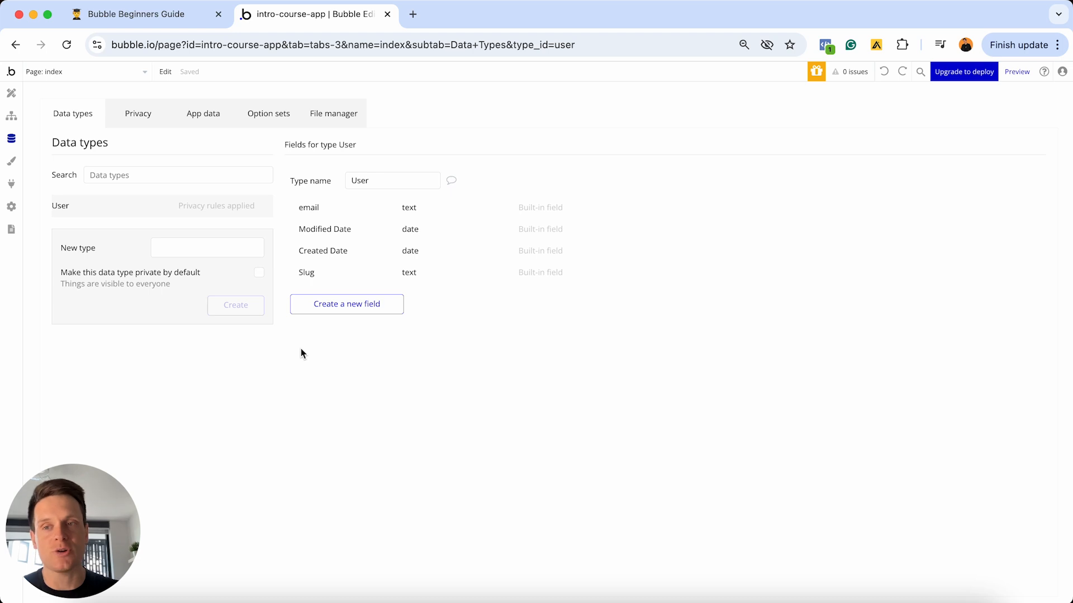
- Check off 'Difference between data types & data fields' under Structuring a database
{"action": "left_click", "coordinate": [154, 13]}
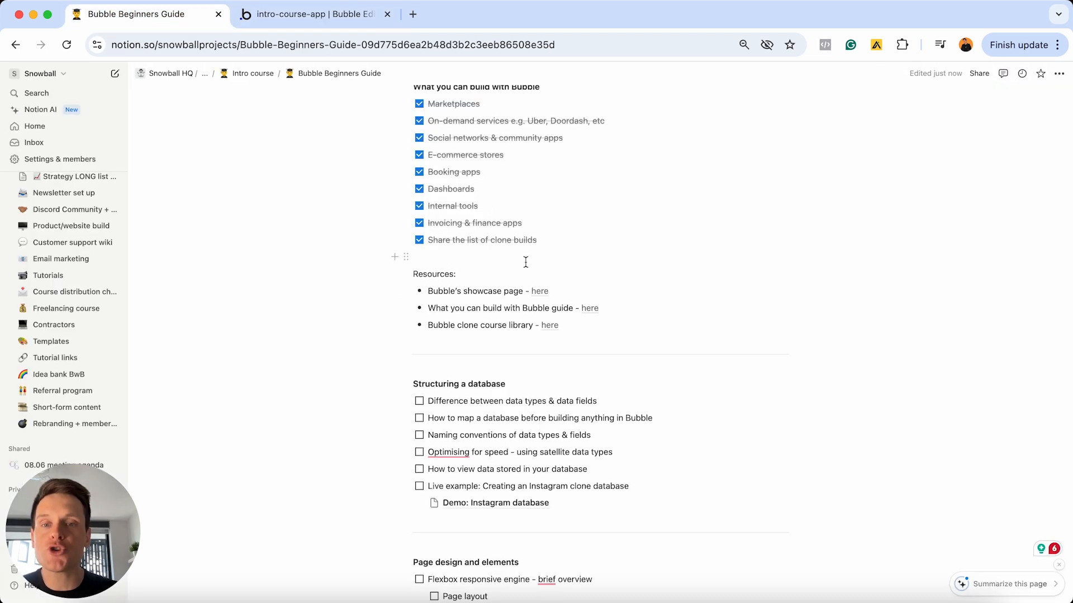
{"action": "scroll", "coordinate": [462, 364], "scroll_direction": "down", "scroll_amount": 2}
{"action": "left_click", "coordinate": [418, 342]}
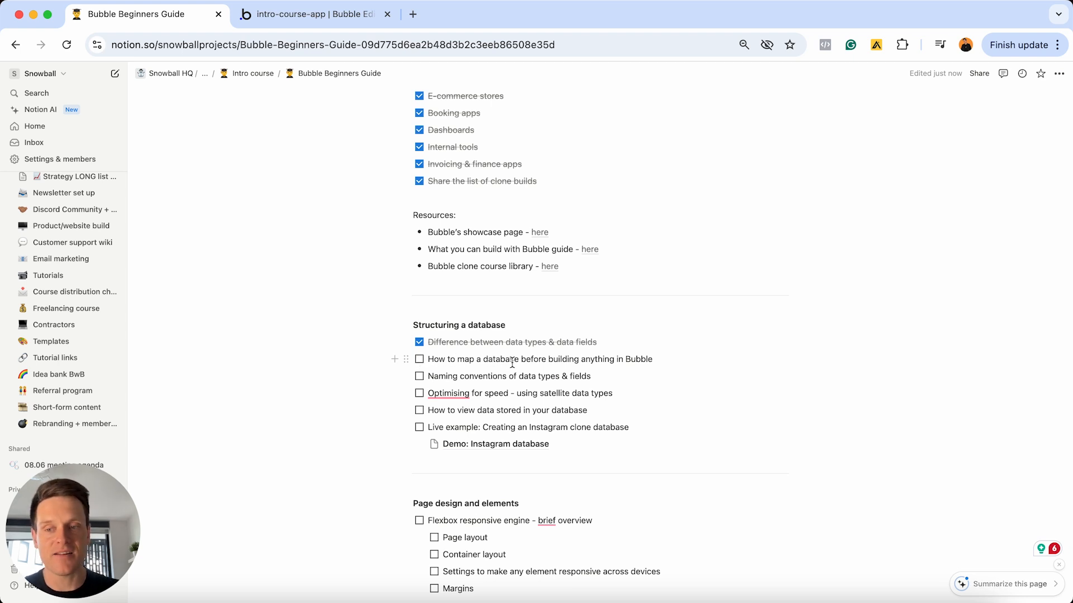
{"action": "left_click", "coordinate": [483, 448], "text": "super"}
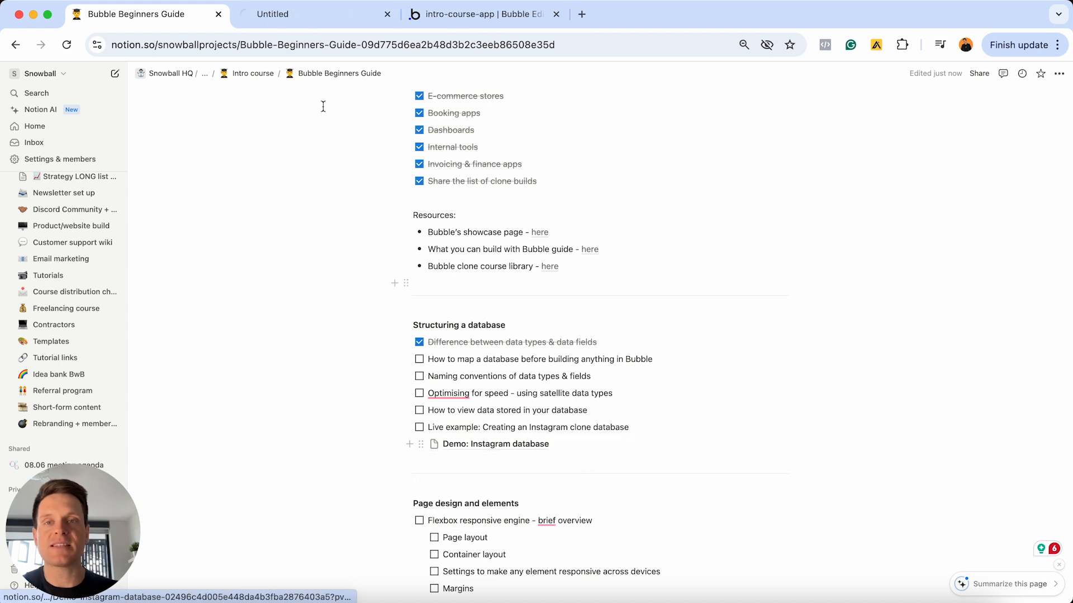
{"action": "left_click", "coordinate": [271, 16]}
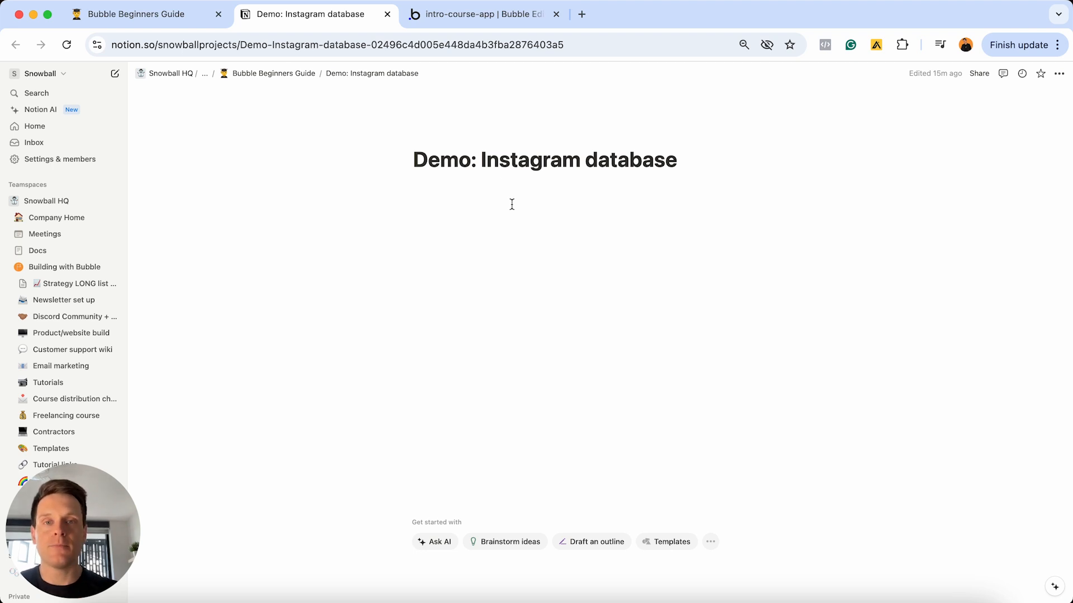
{"action": "left_click", "coordinate": [458, 16]}
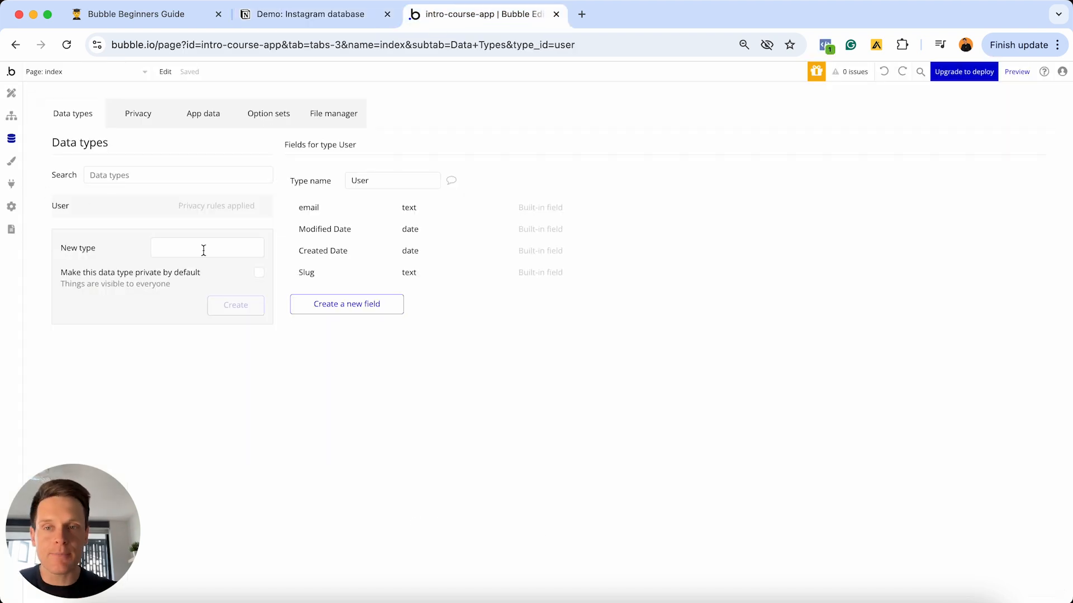
{"action": "left_click", "coordinate": [328, 18]}
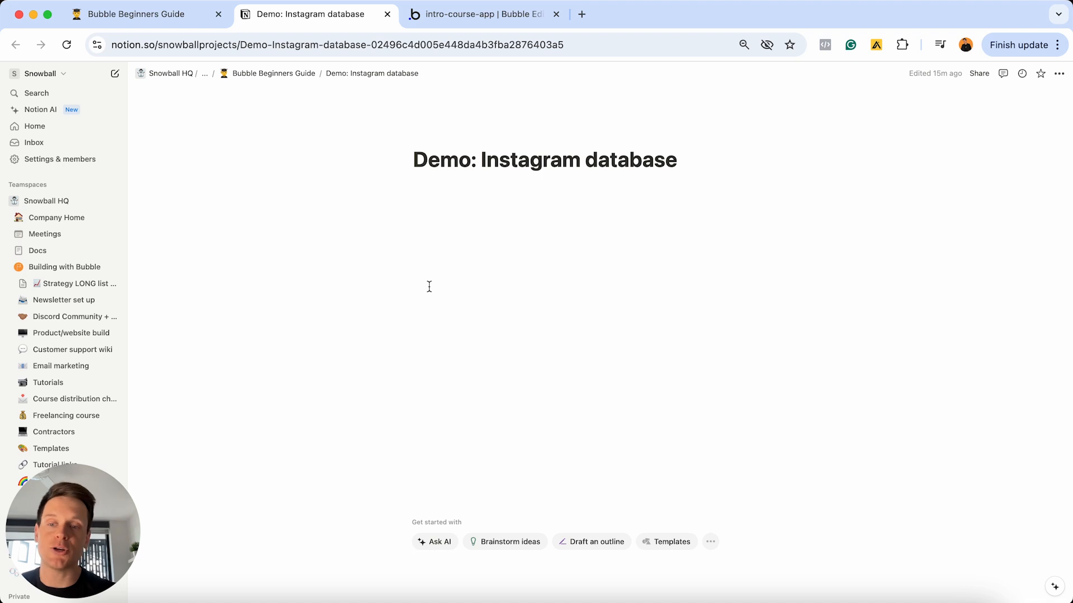
{"action": "left_click", "coordinate": [466, 22]}
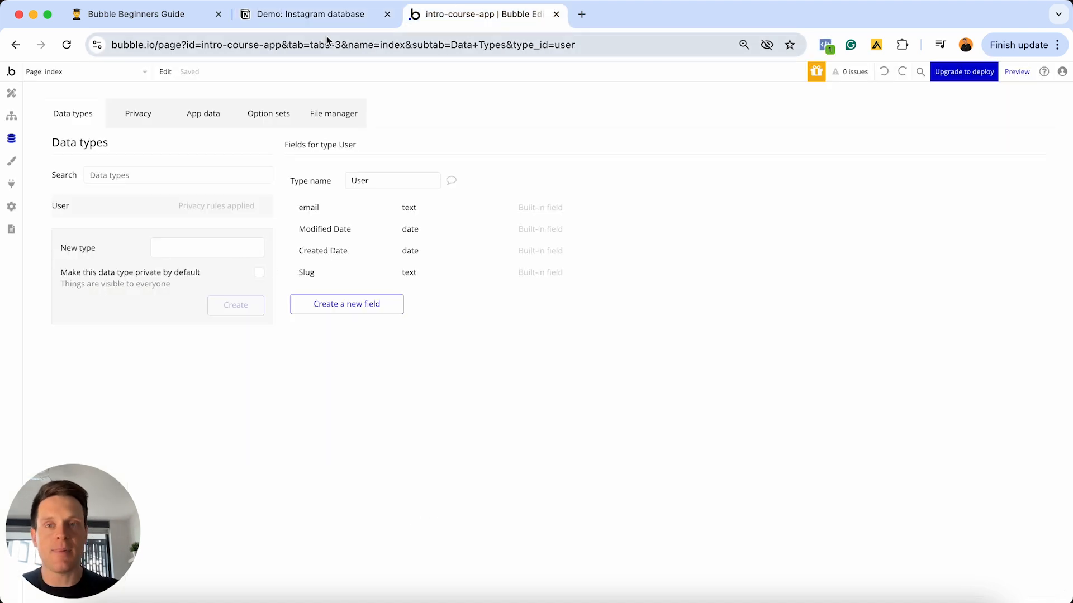
{"action": "left_click", "coordinate": [326, 16]}
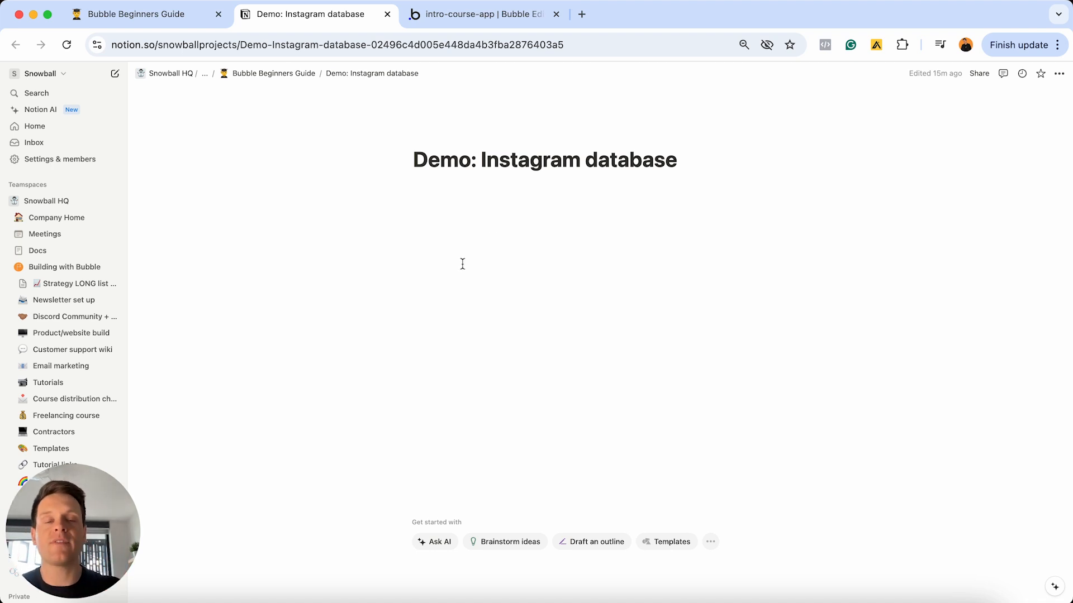
{"action": "left_click", "coordinate": [478, 20]}
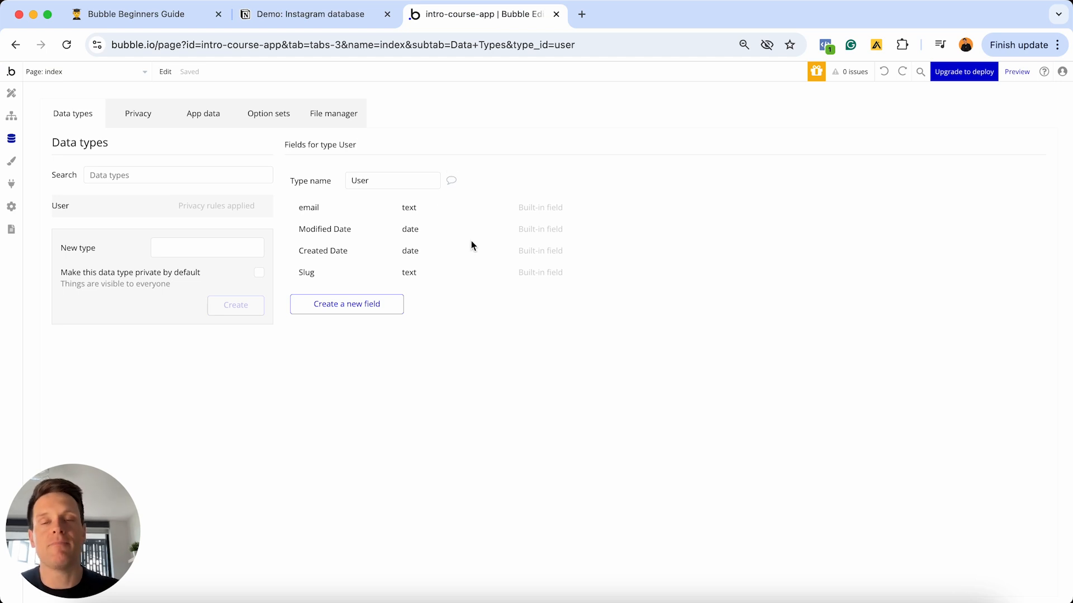
{"action": "left_click", "coordinate": [324, 18]}
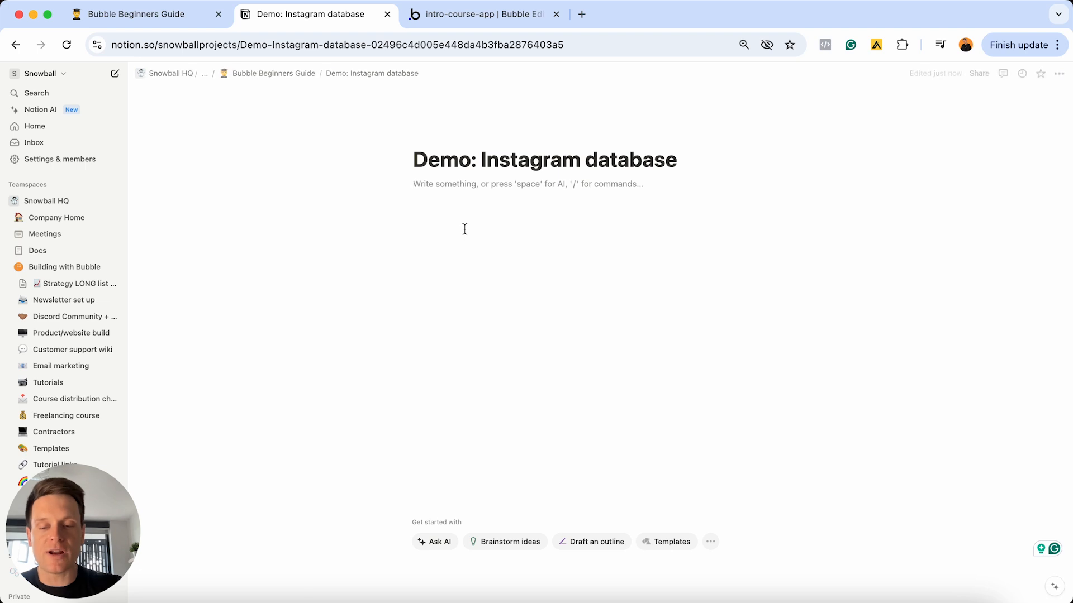
- Type User on the page and format it as a Heading 2
{"action": "type", "text": "User"}
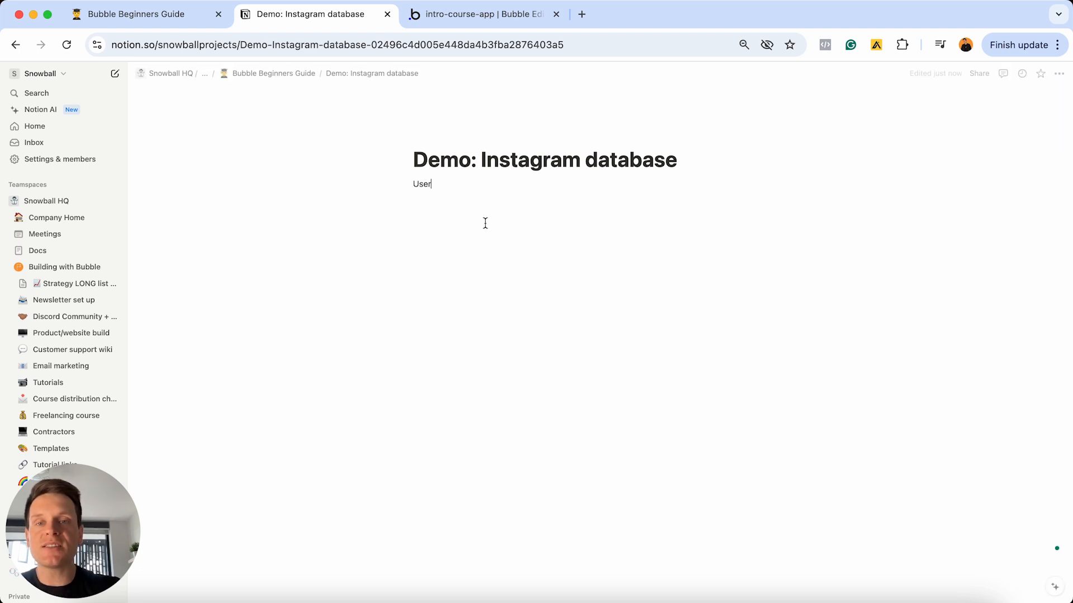
{"action": "double_click", "coordinate": [436, 185]}
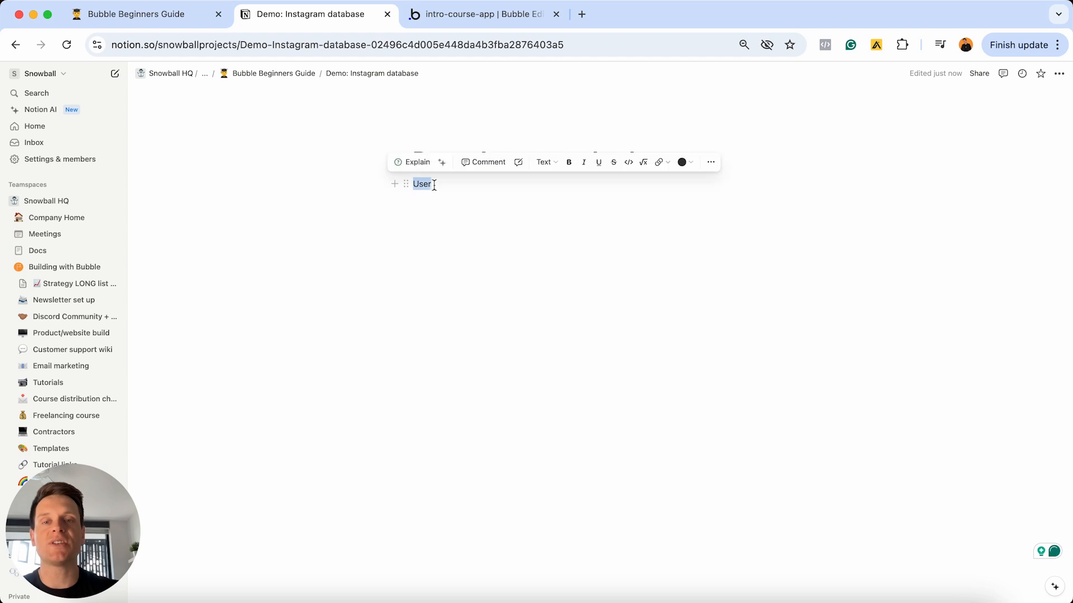
{"action": "left_click", "coordinate": [544, 162]}
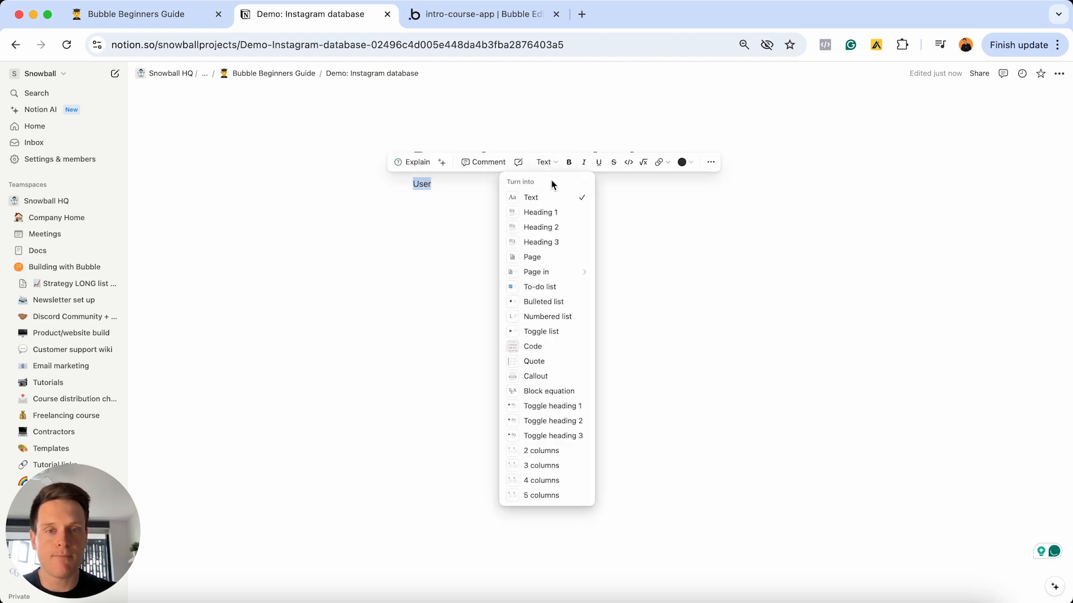
{"action": "left_click", "coordinate": [545, 227]}
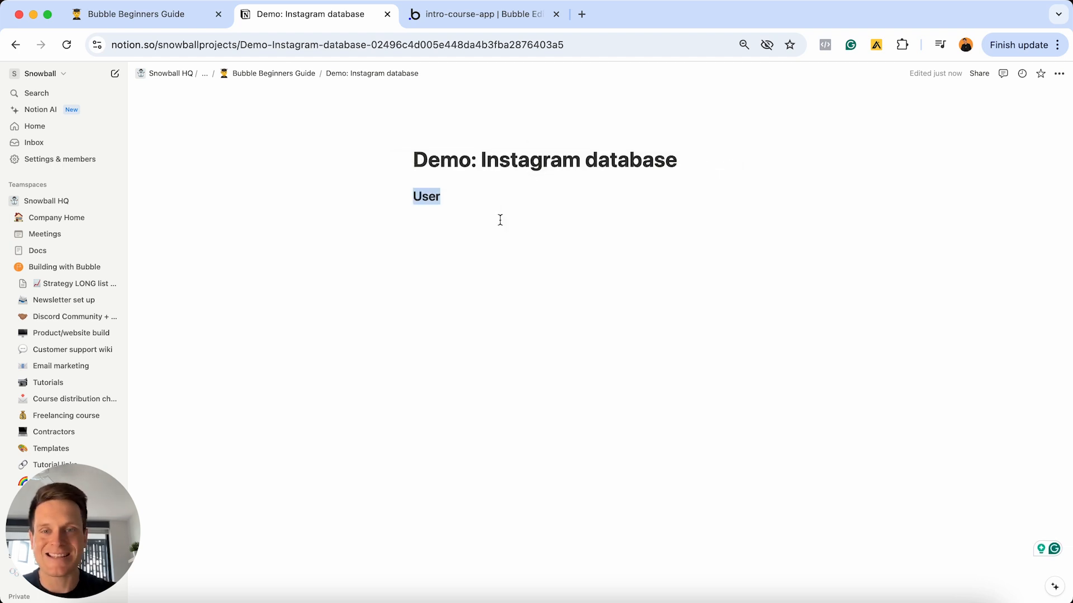
{"action": "left_click", "coordinate": [443, 195]}
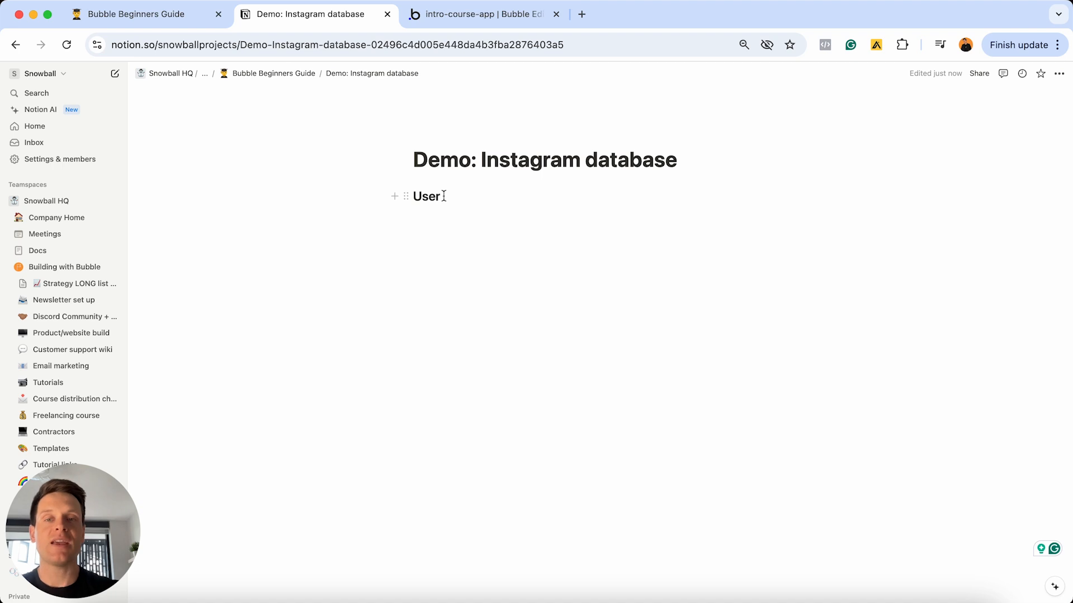
- Add Post as a heading on the next line, leaving a blank line below it
{"action": "key", "text": "Return"}
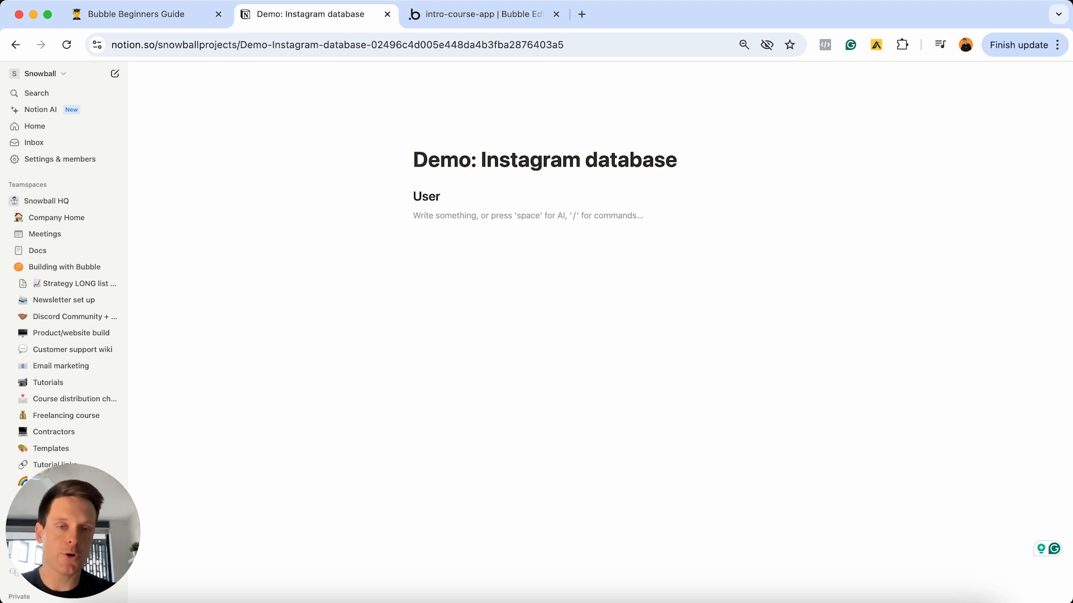
{"action": "type", "text": "Post"}
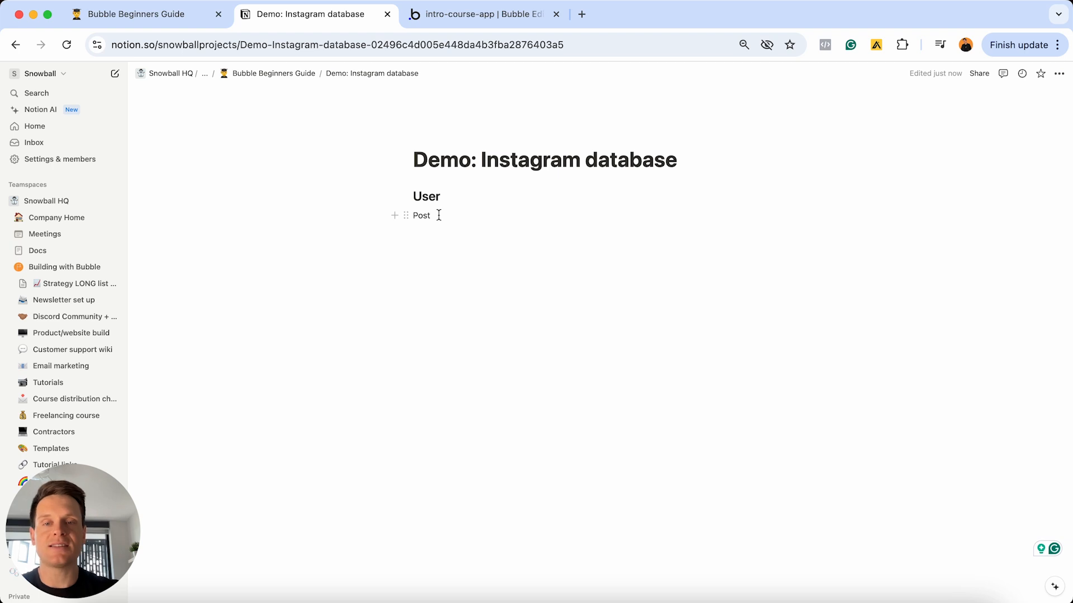
{"action": "double_click", "coordinate": [438, 215]}
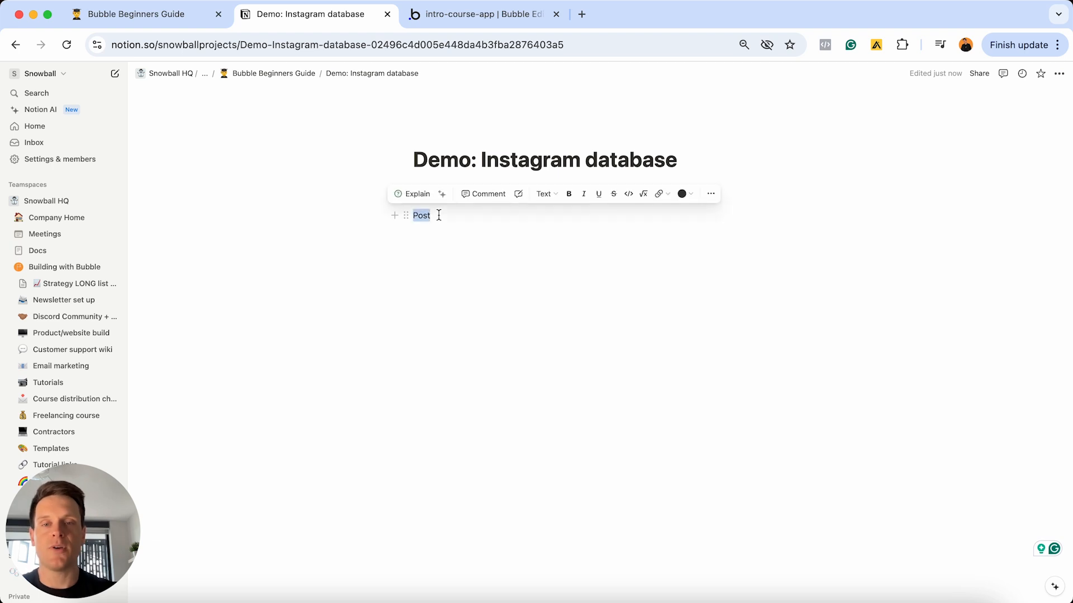
{"action": "left_click", "coordinate": [543, 194]}
{"action": "left_click", "coordinate": [541, 248]}
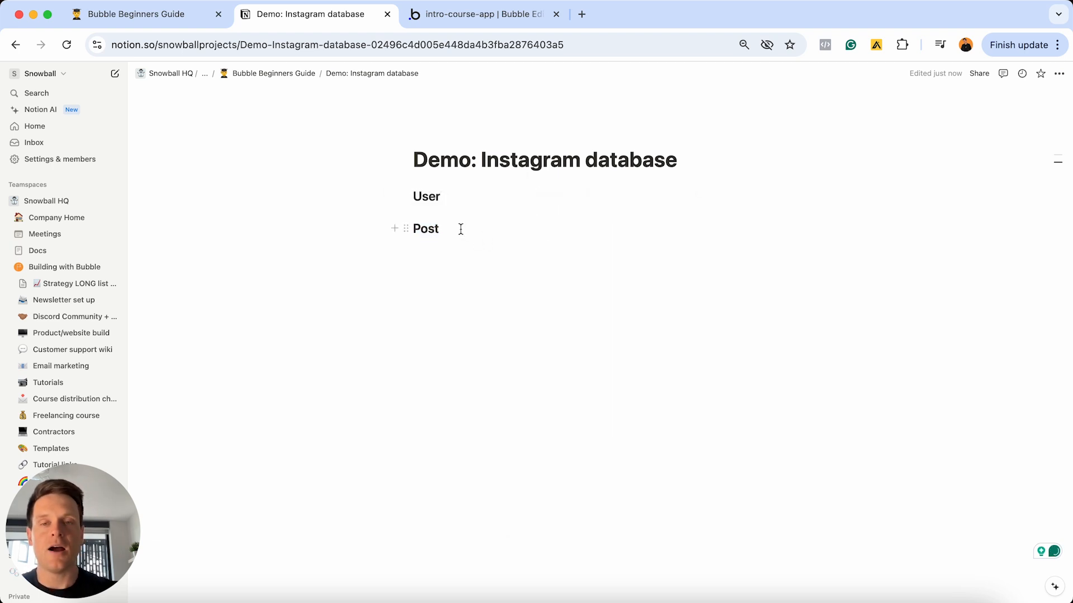
{"action": "key", "text": "Return"}
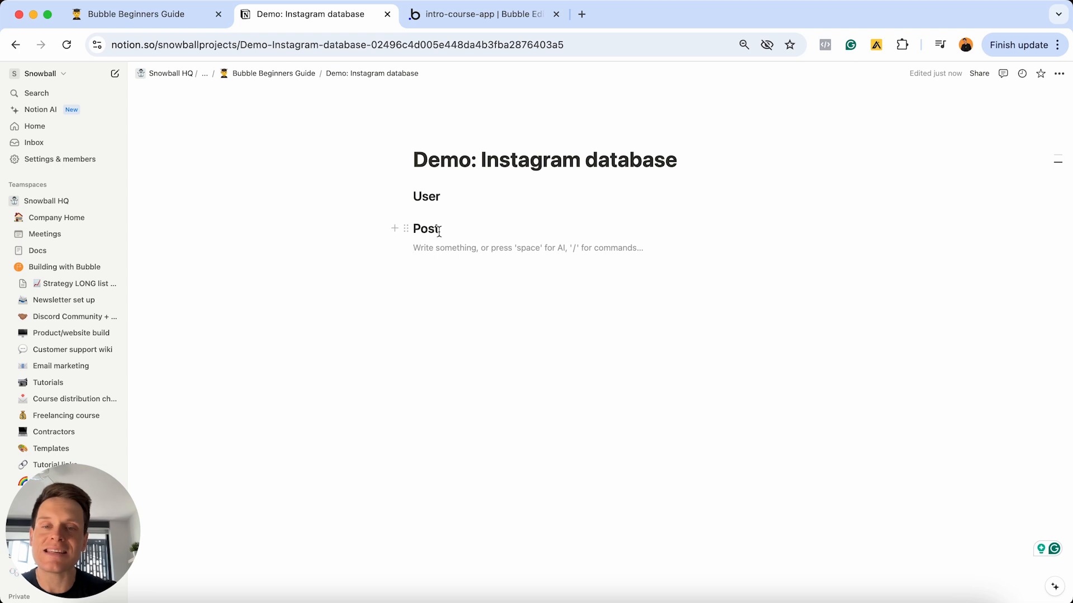
- Type Comment below Post and format it as a Heading 2
{"action": "type", "text": "Comment"}
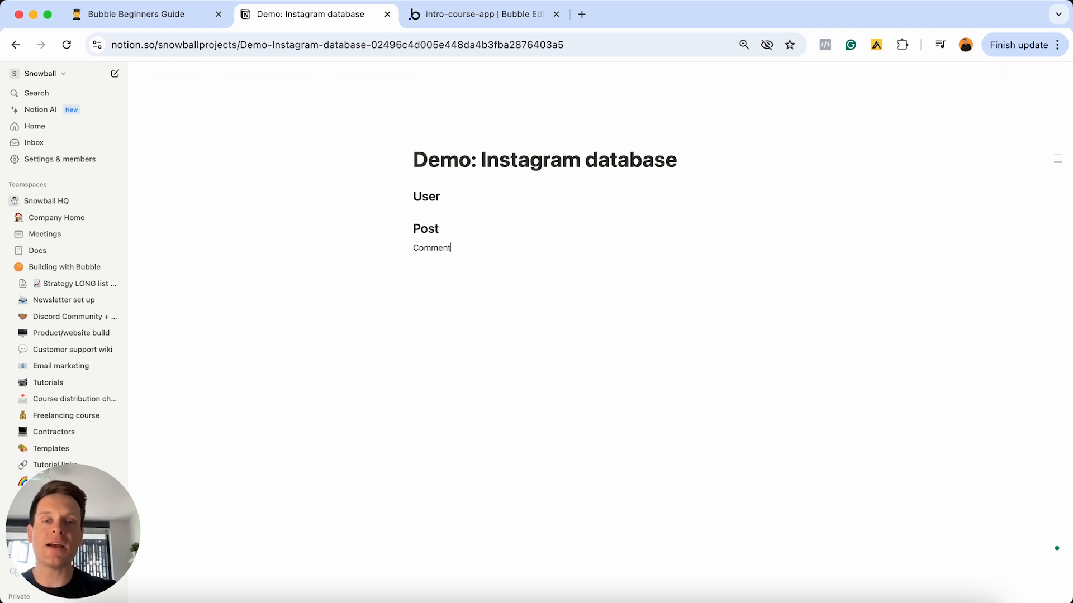
{"action": "double_click", "coordinate": [430, 248]}
{"action": "left_click", "coordinate": [538, 229]}
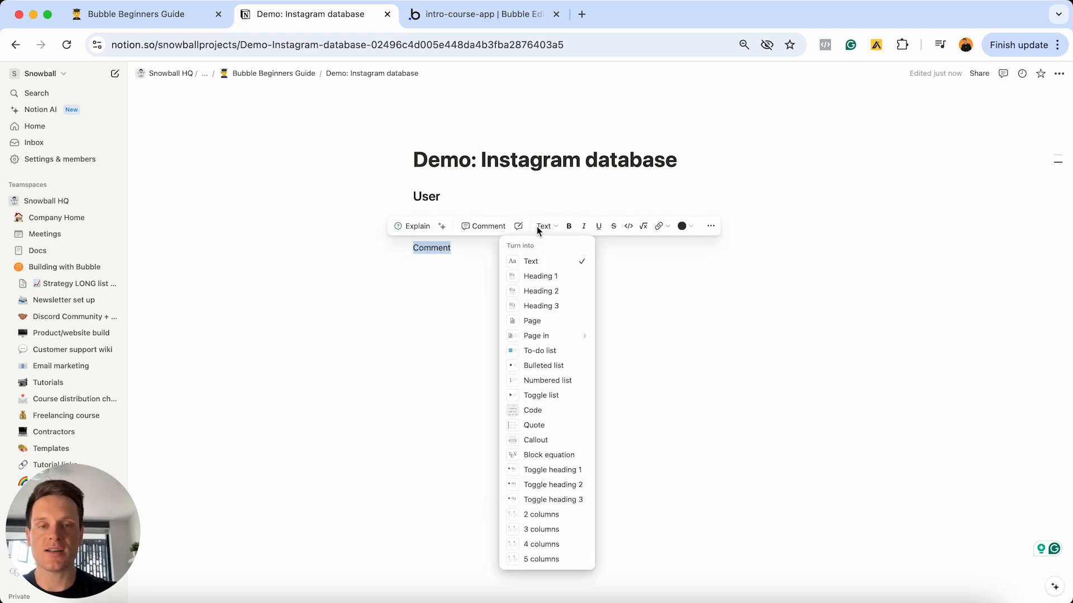
{"action": "left_click", "coordinate": [545, 291]}
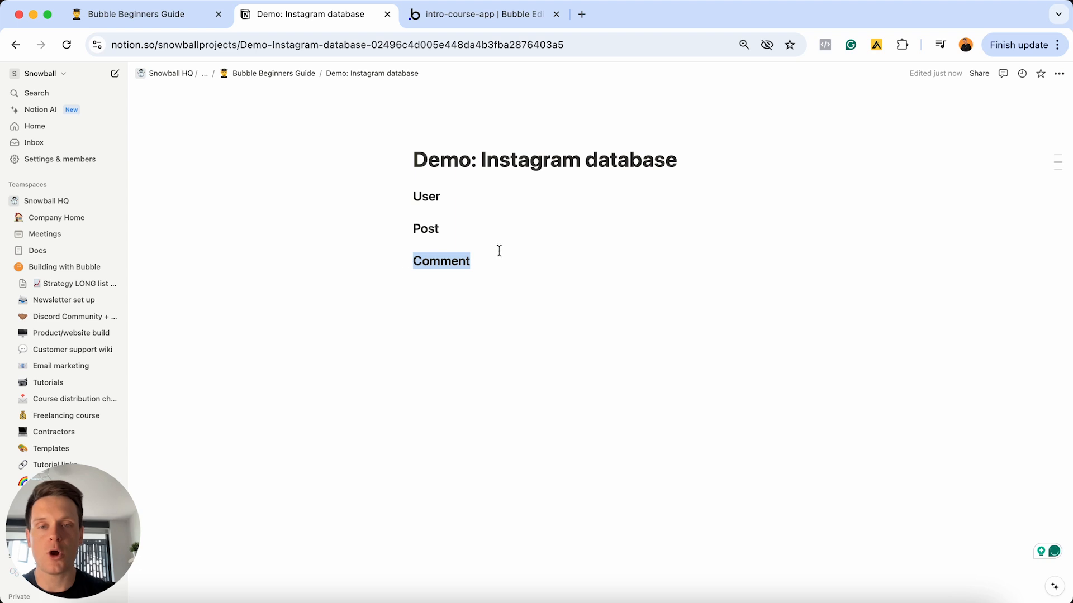
{"action": "left_click", "coordinate": [484, 262]}
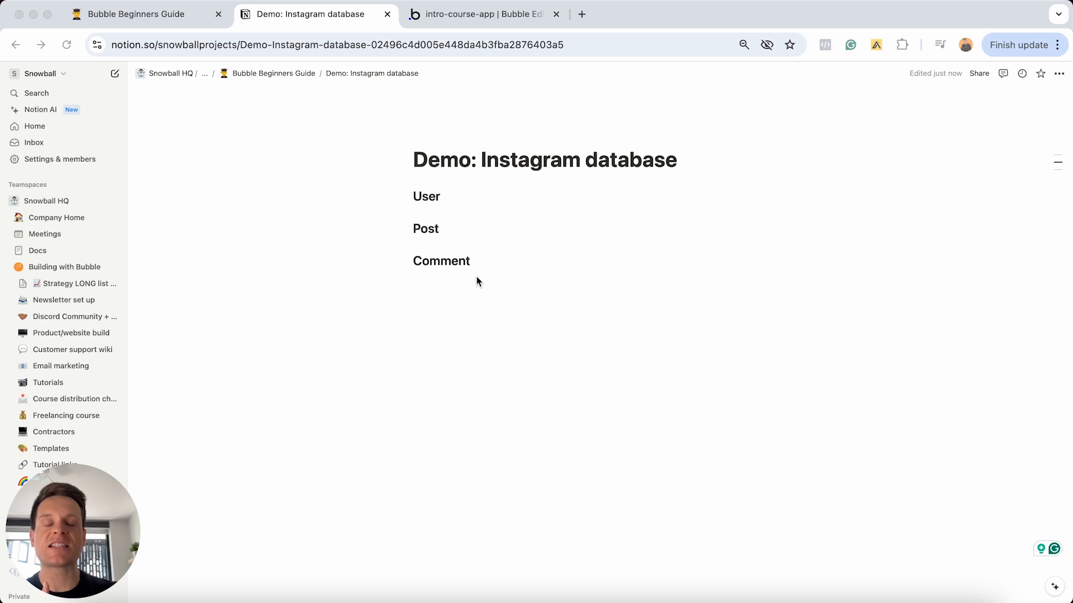
- Insert two blank lines under User and turn the first into an empty To-do list item
{"action": "left_click", "coordinate": [442, 197]}
{"action": "key", "text": "Return"}
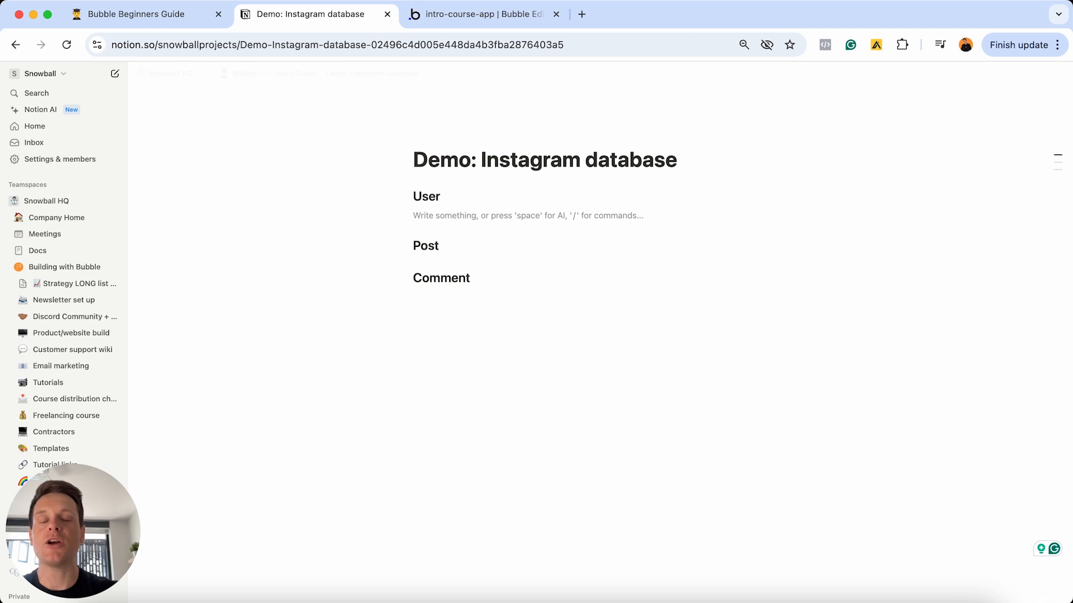
{"action": "key", "text": "Return"}
{"action": "key", "text": "Up"}
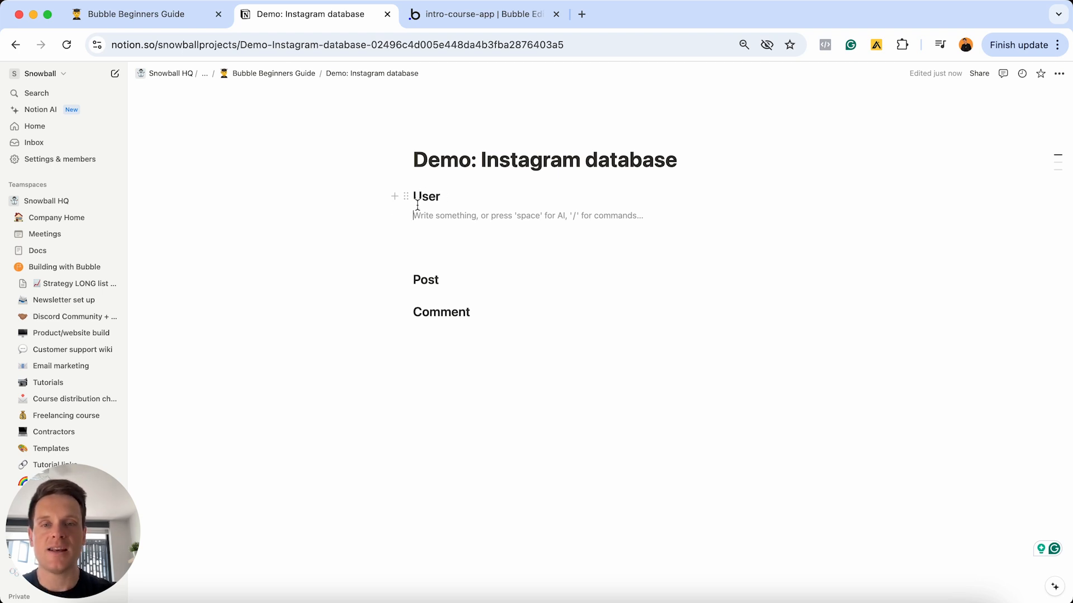
{"action": "left_click", "coordinate": [395, 215]}
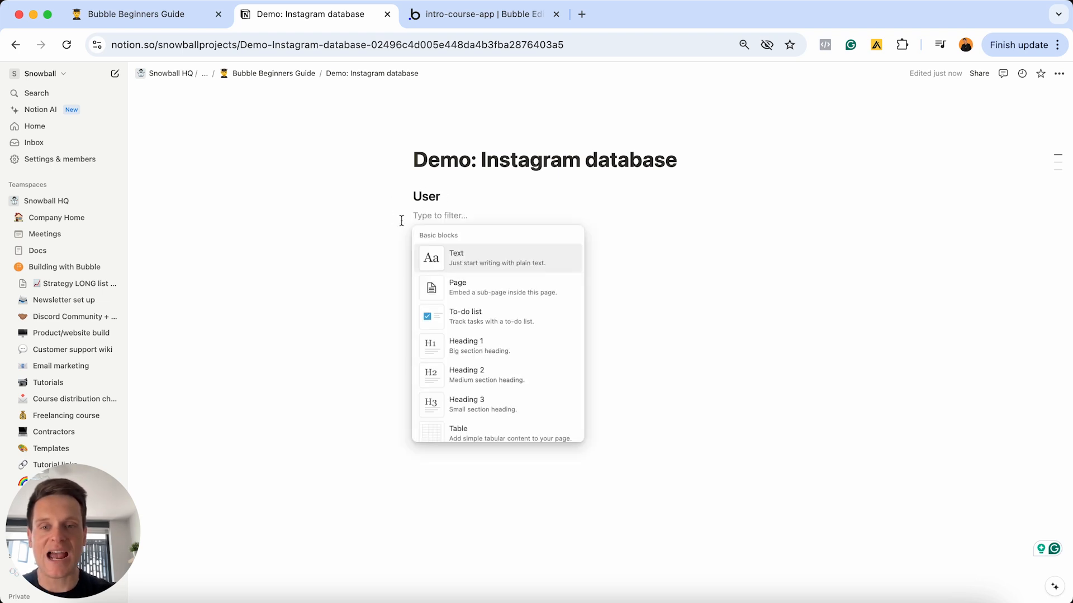
{"action": "left_click", "coordinate": [457, 313]}
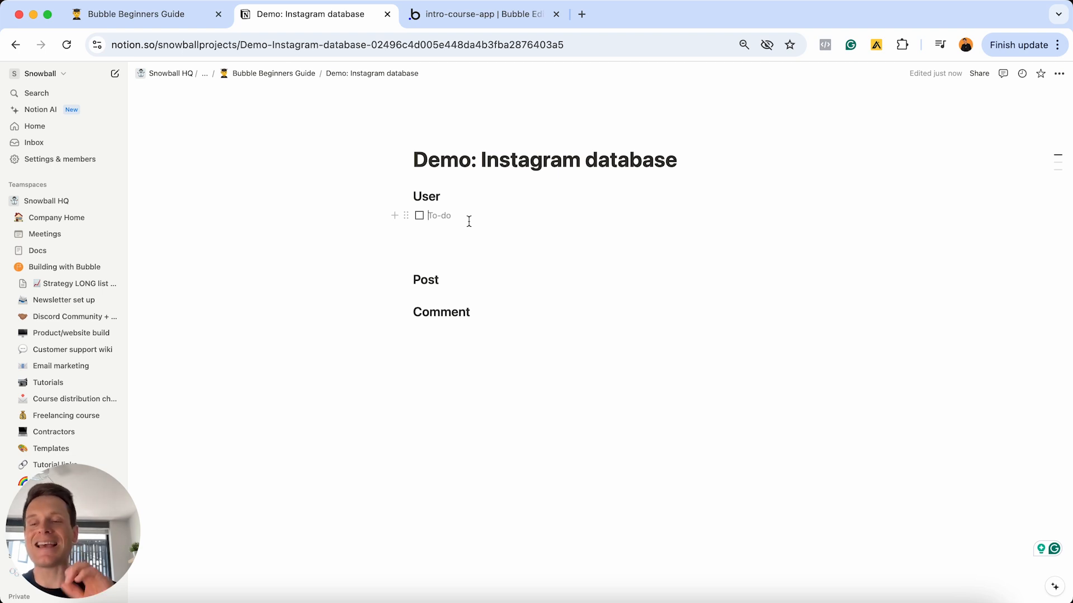
{"action": "left_click", "coordinate": [438, 14]}
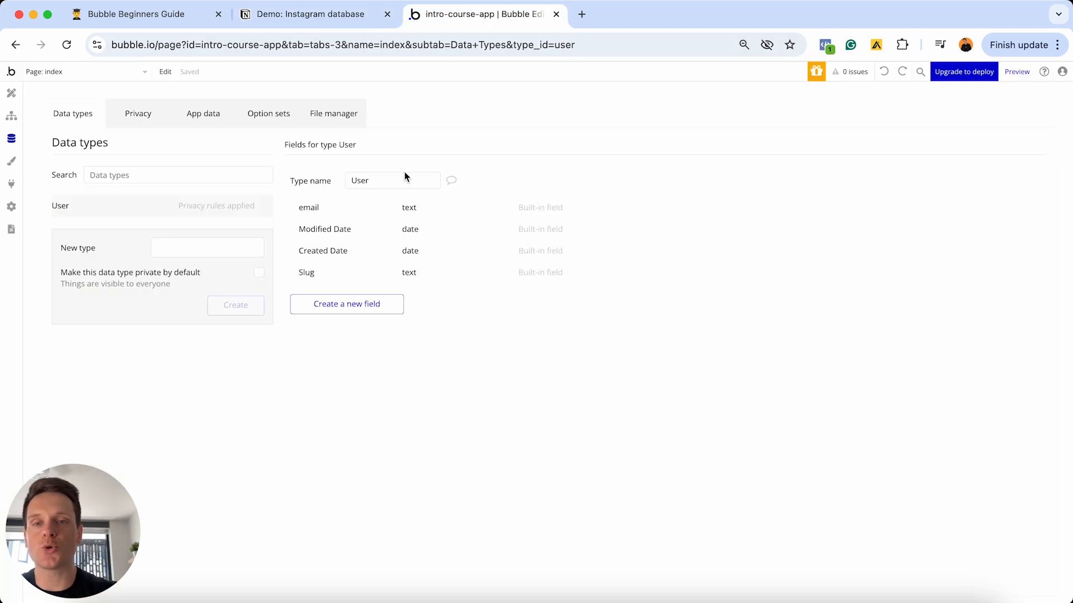
{"action": "left_click", "coordinate": [310, 14]}
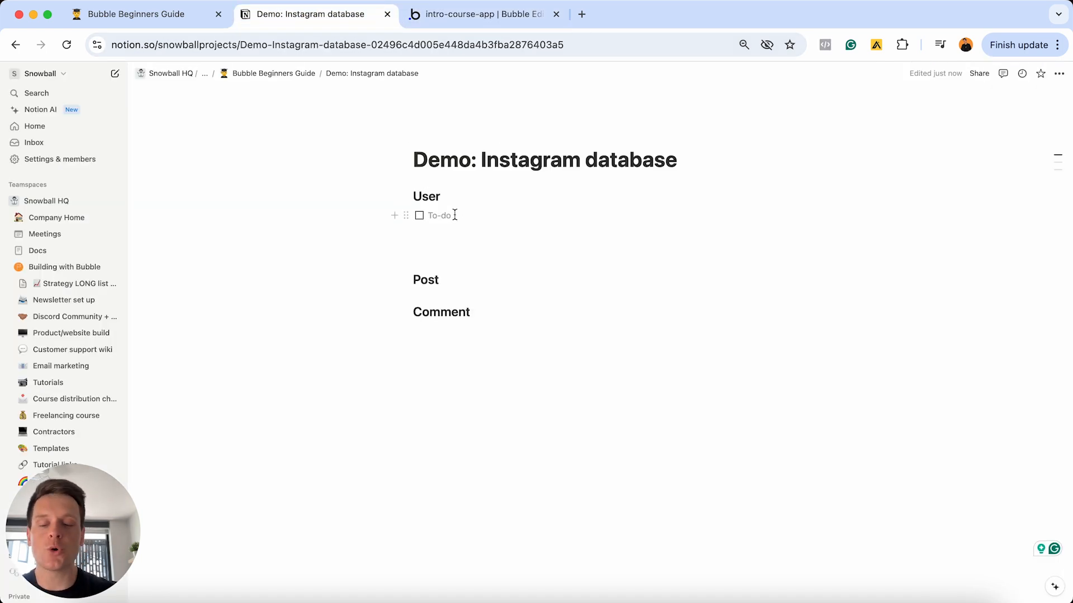
- Enter 'Name (text)' in the User to-do and add a new to-do line below
{"action": "type", "text": "Name"}
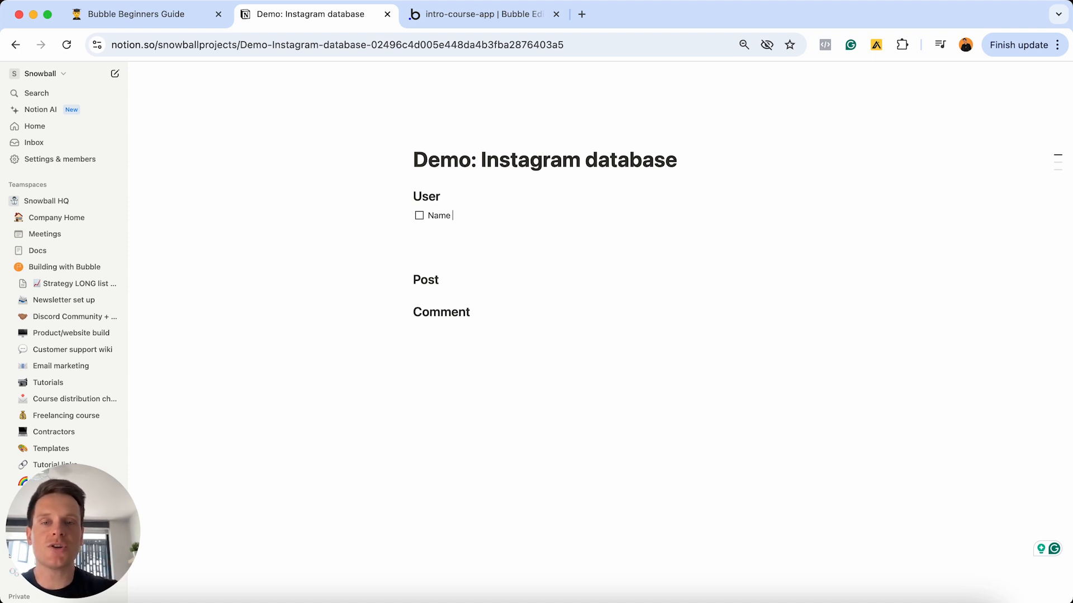
{"action": "type", "text": "(text"}
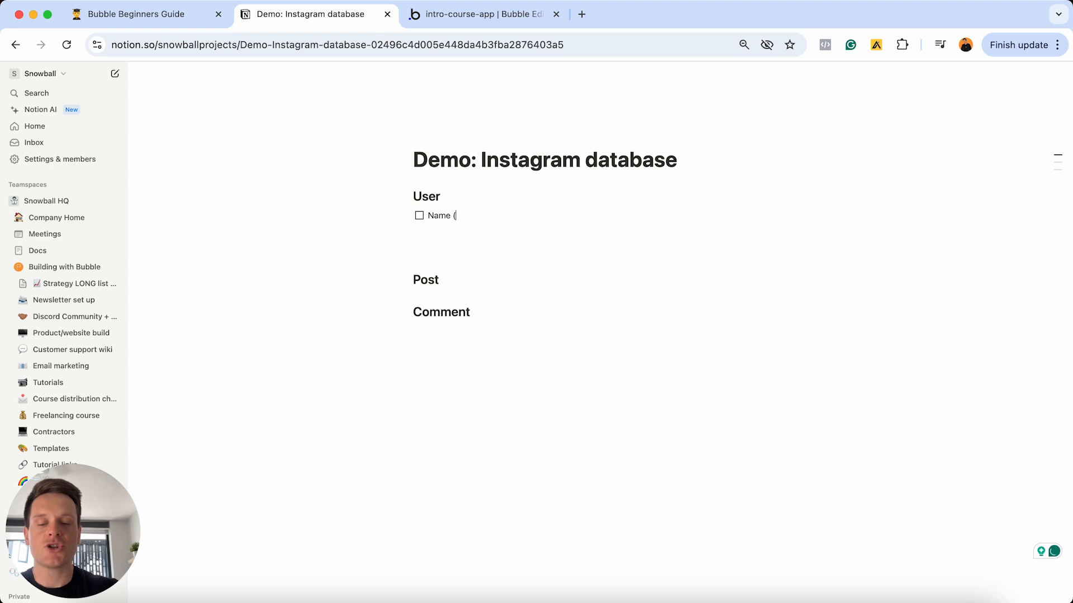
{"action": "type", "text": ")"}
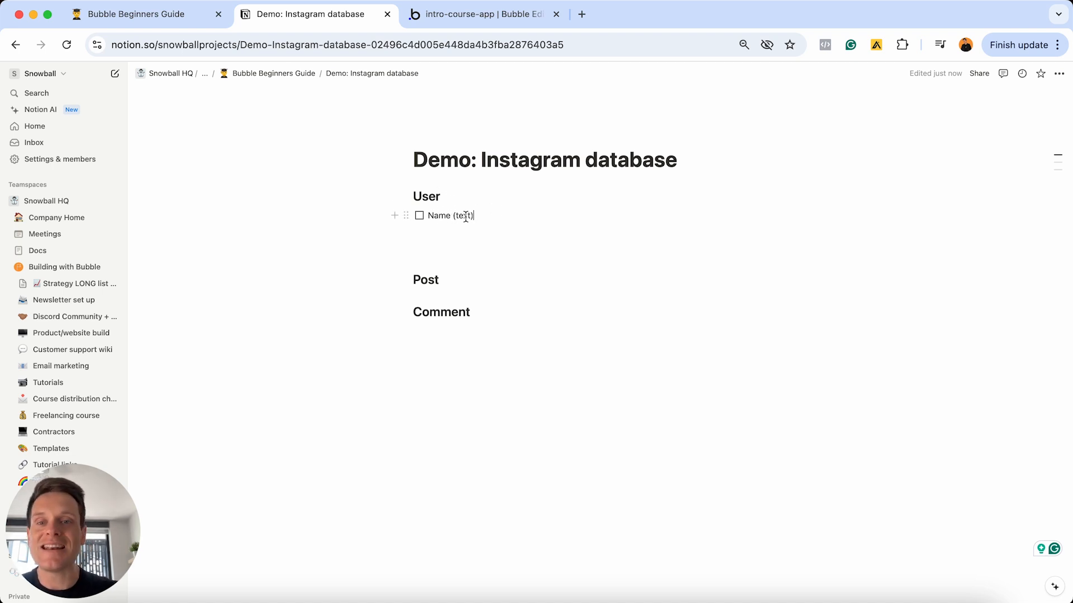
{"action": "key", "text": "Return"}
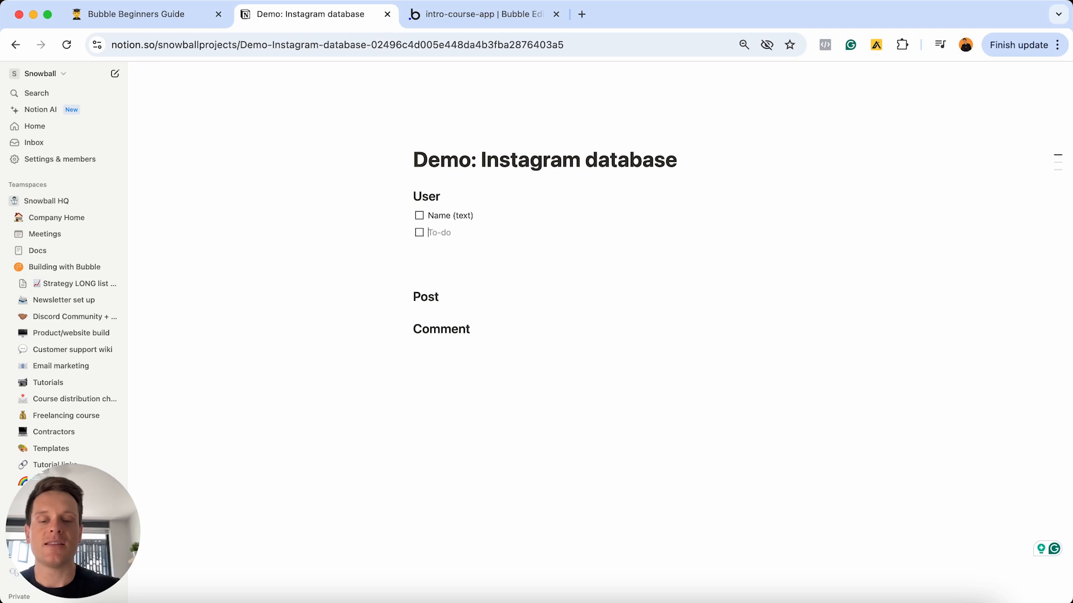
- List 'Handle (text)' and 'Profile-photo (image)' as the next User to-do fields
{"action": "type", "text": "Handle"}
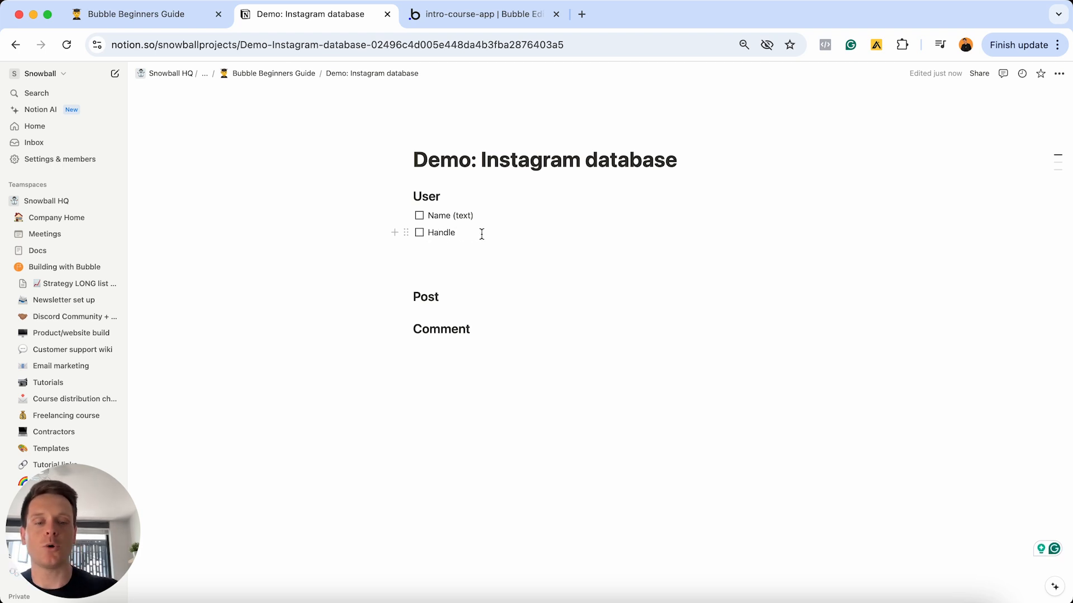
{"action": "type", "text": "(text)"}
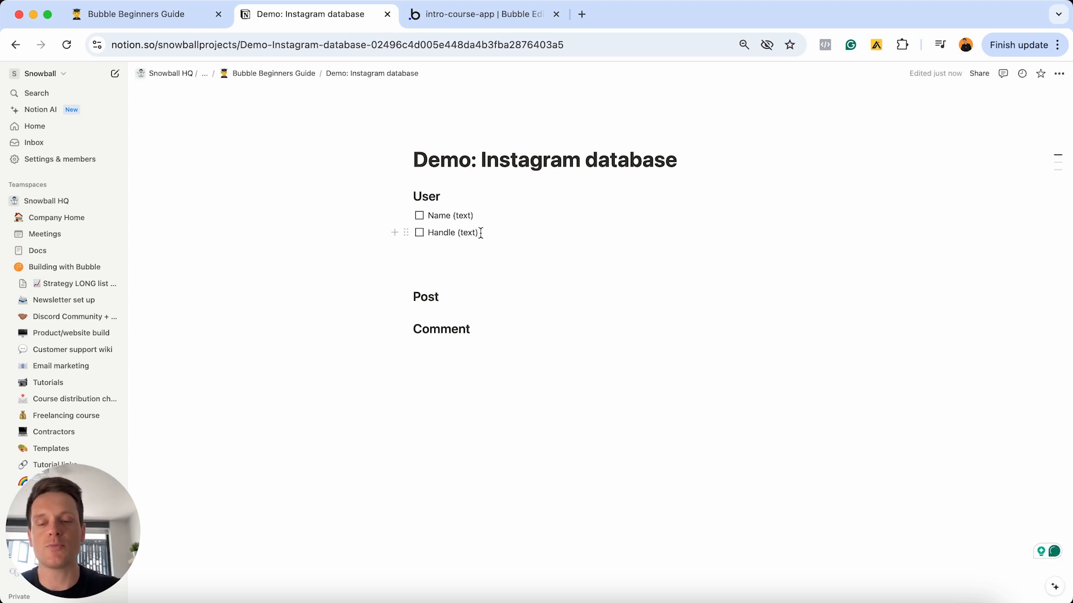
{"action": "key", "text": "Return"}
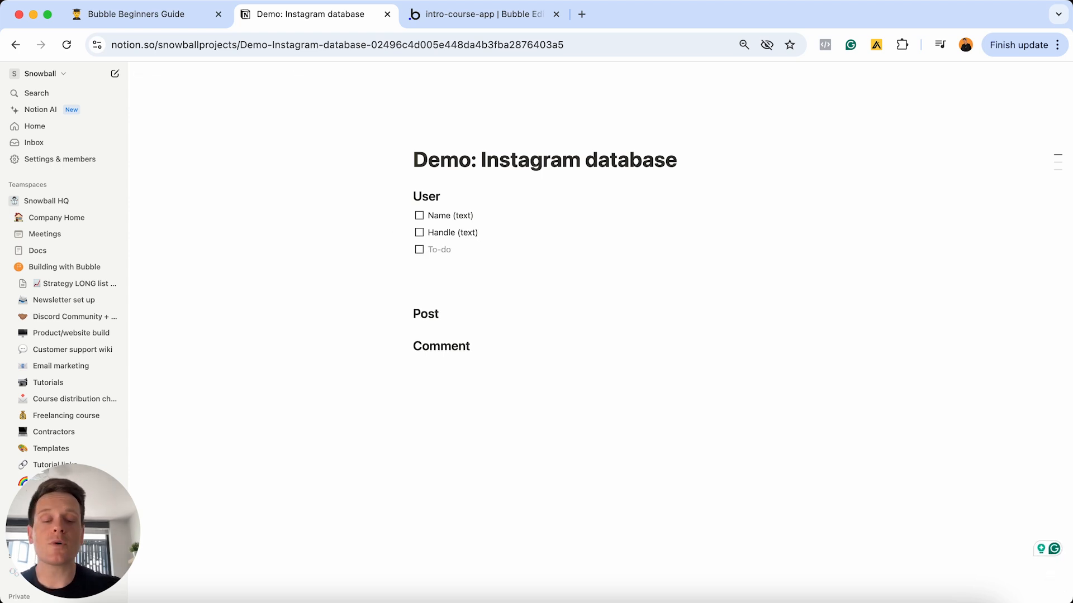
{"action": "type", "text": "Profi"}
{"action": "type", "text": "le-photo"}
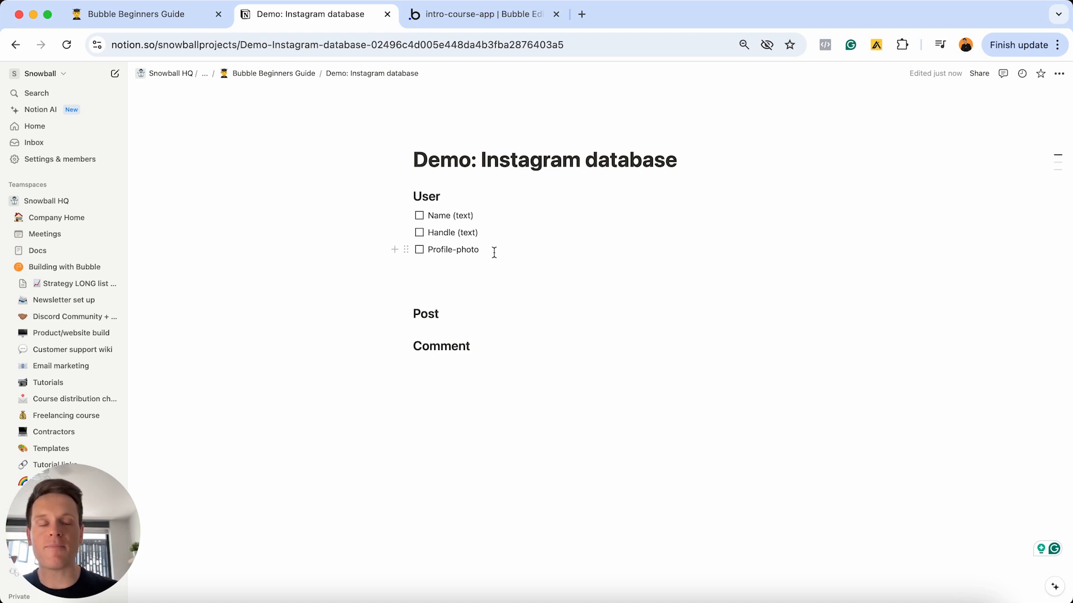
{"action": "type", "text": "("}
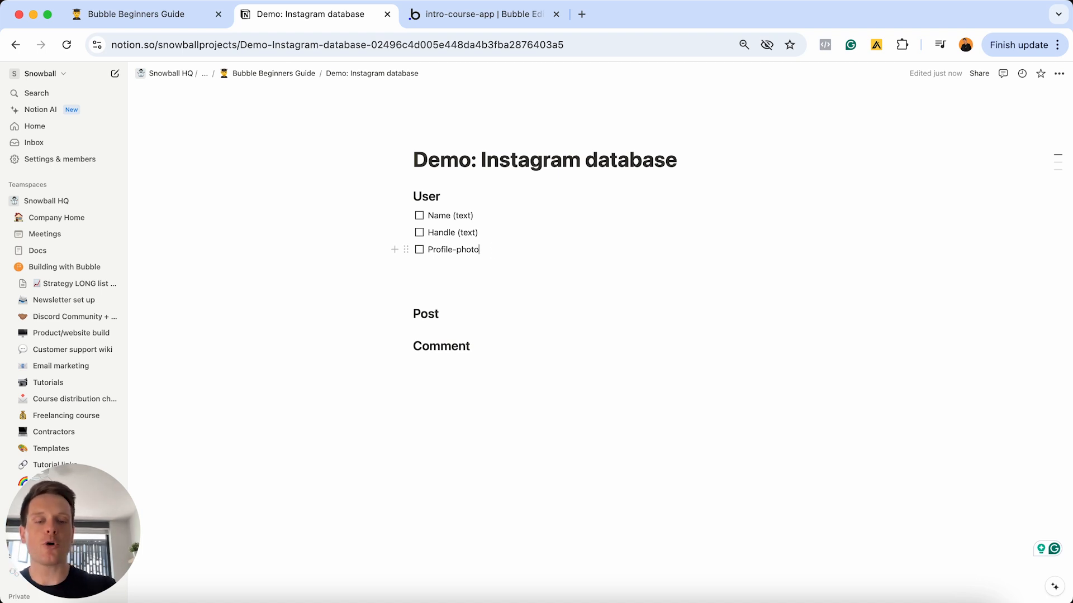
{"action": "type", "text": "image)"}
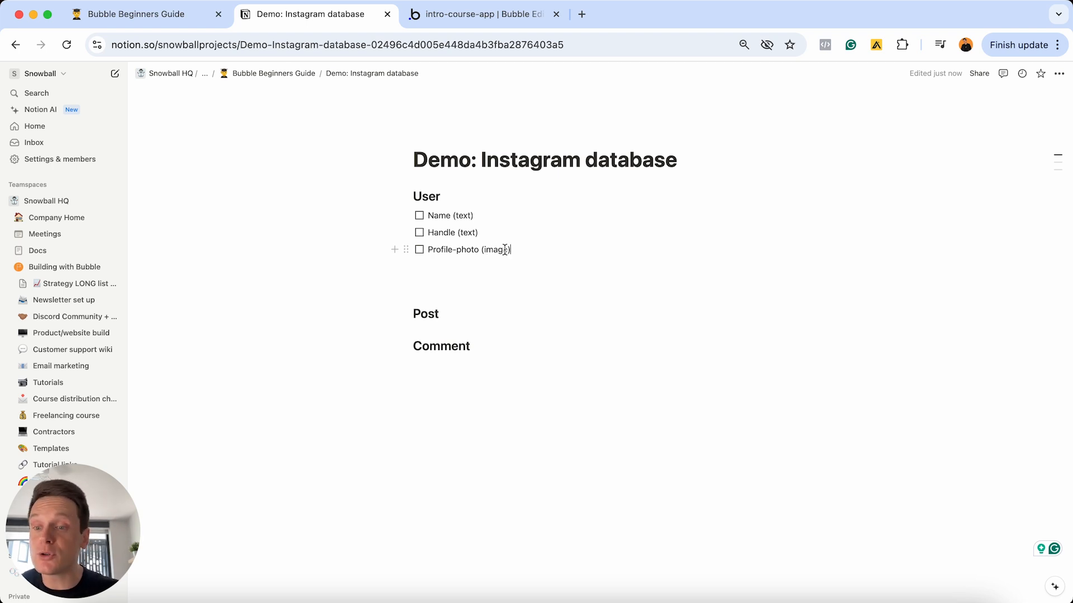
- Start a new field on Bubble's User type and scroll through the Field type dropdown
{"action": "left_click", "coordinate": [481, 14]}
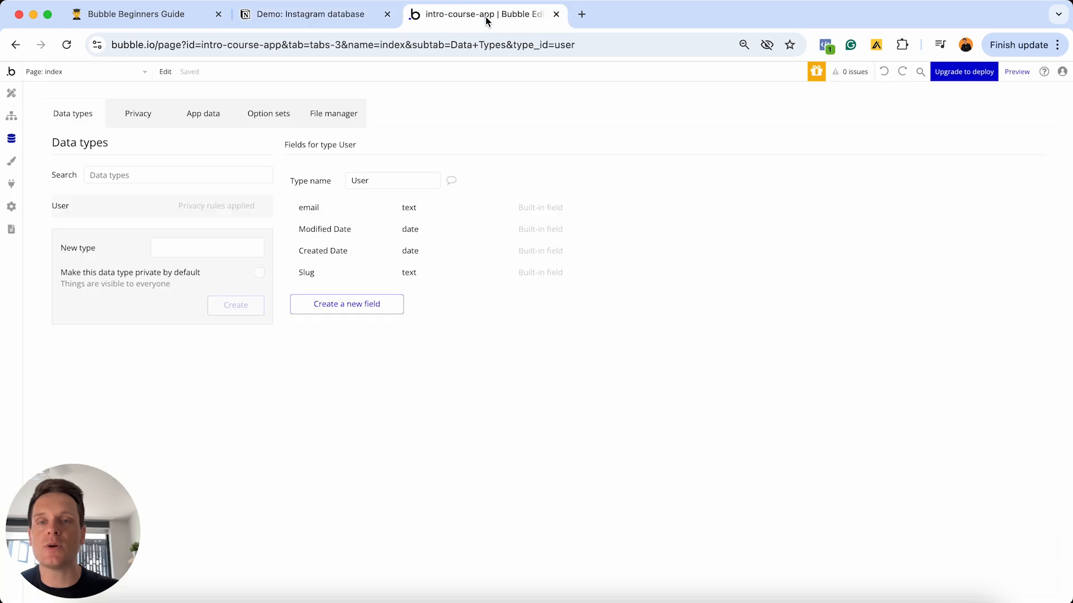
{"action": "left_click", "coordinate": [363, 306]}
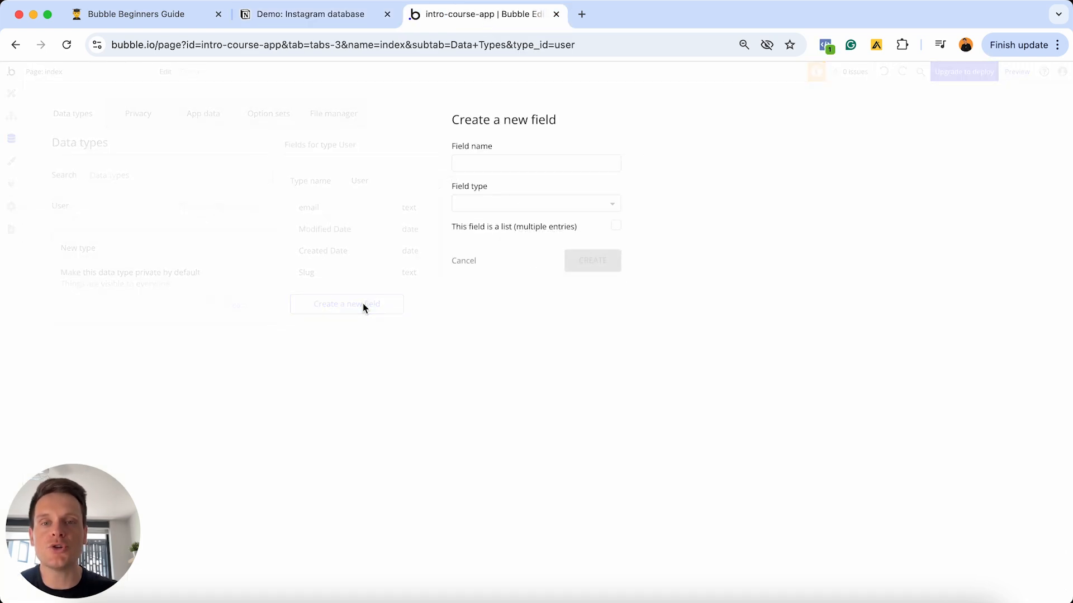
{"action": "left_click", "coordinate": [481, 161]}
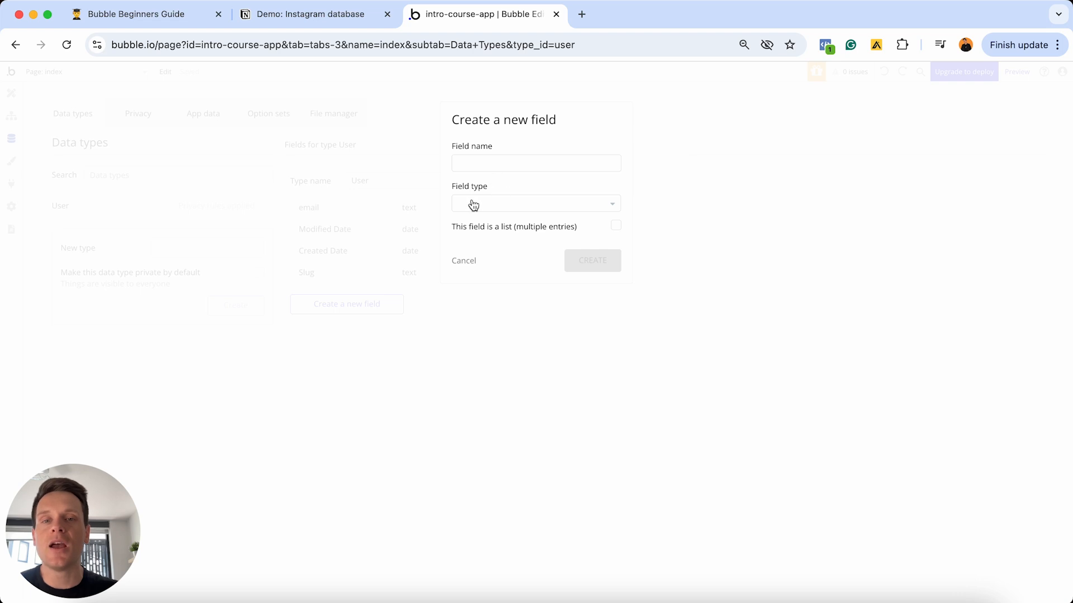
{"action": "left_click", "coordinate": [519, 205]}
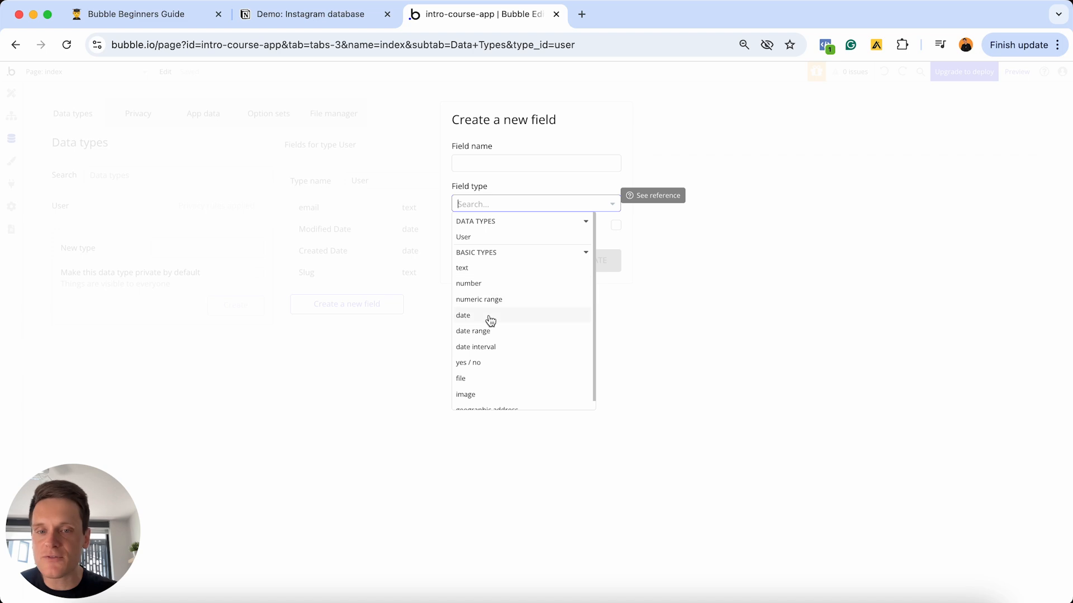
{"action": "scroll", "coordinate": [490, 320], "scroll_direction": "down", "scroll_amount": 1}
{"action": "scroll", "coordinate": [489, 319], "scroll_direction": "up", "scroll_amount": 1}
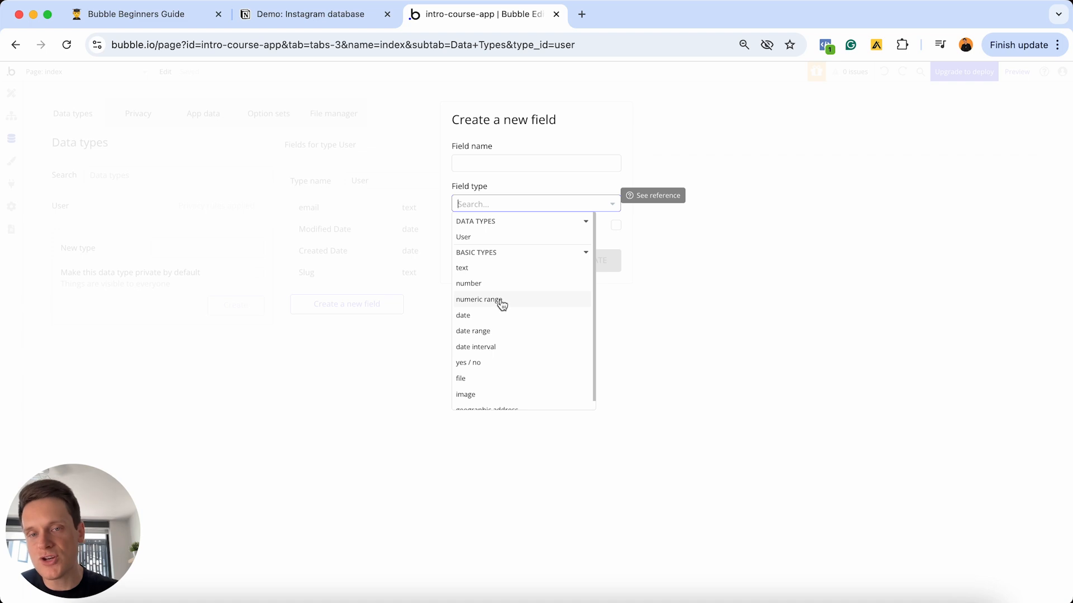
{"action": "scroll", "coordinate": [483, 323], "scroll_direction": "down", "scroll_amount": 1}
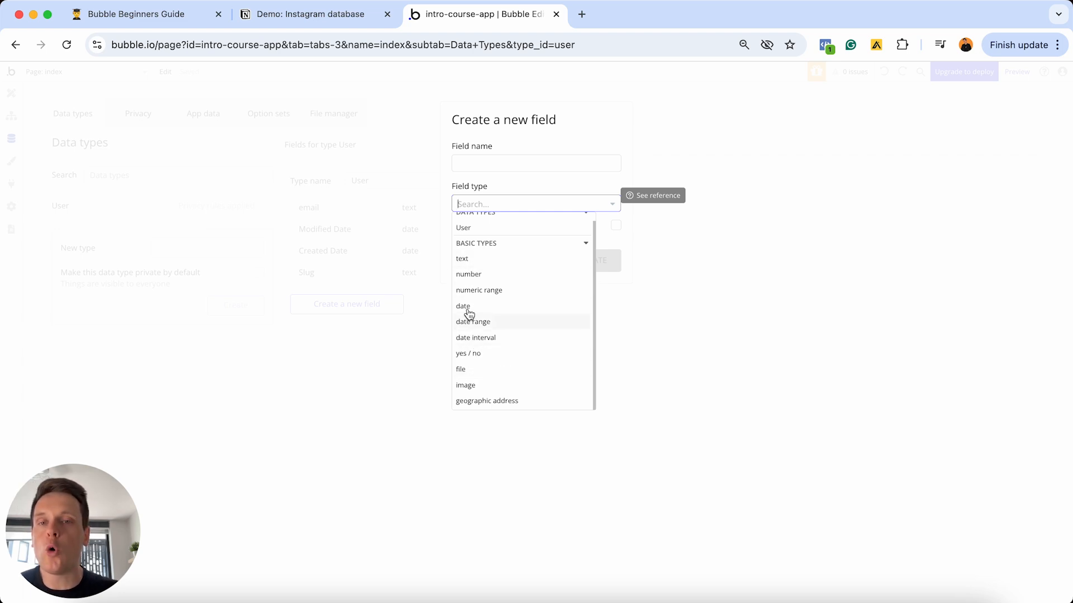
- Switch between Notion and Bubble, ending back on the Demo: Instagram database page
{"action": "left_click", "coordinate": [327, 17]}
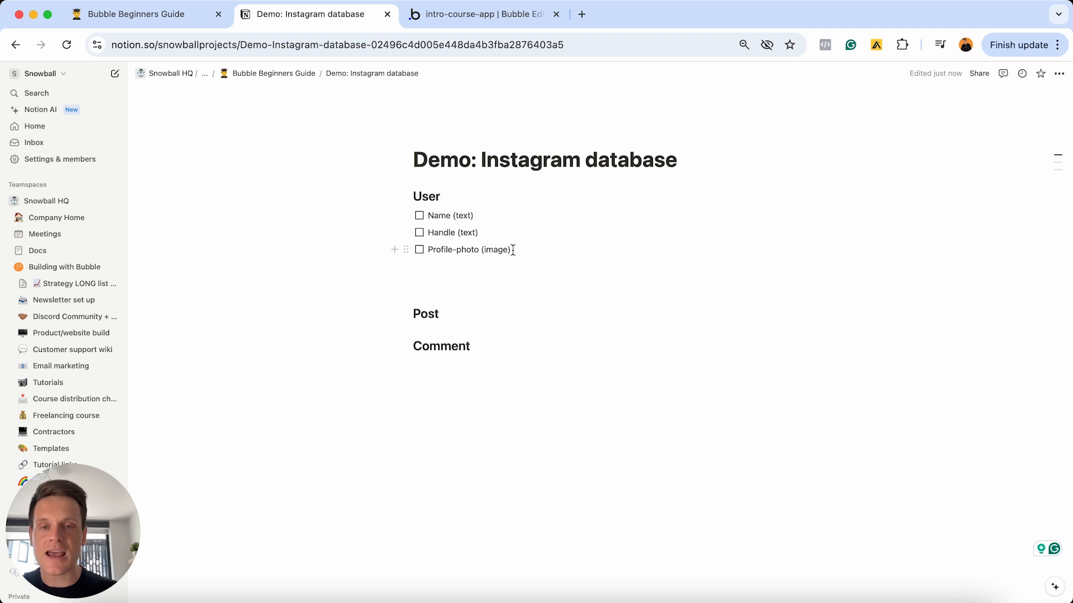
{"action": "left_click", "coordinate": [489, 18]}
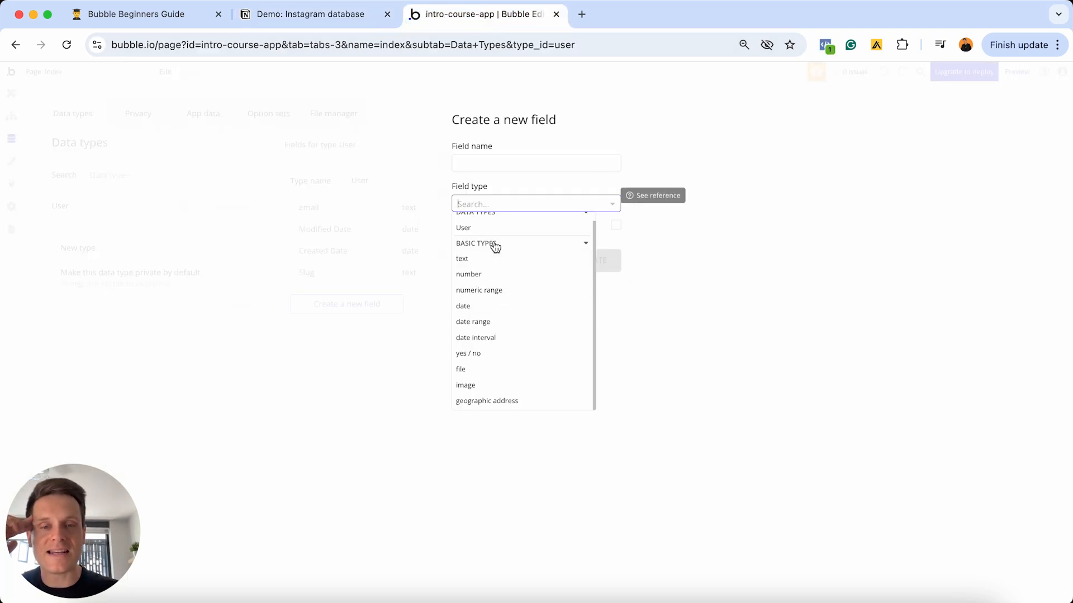
{"action": "scroll", "coordinate": [494, 248], "scroll_direction": "up", "scroll_amount": 1}
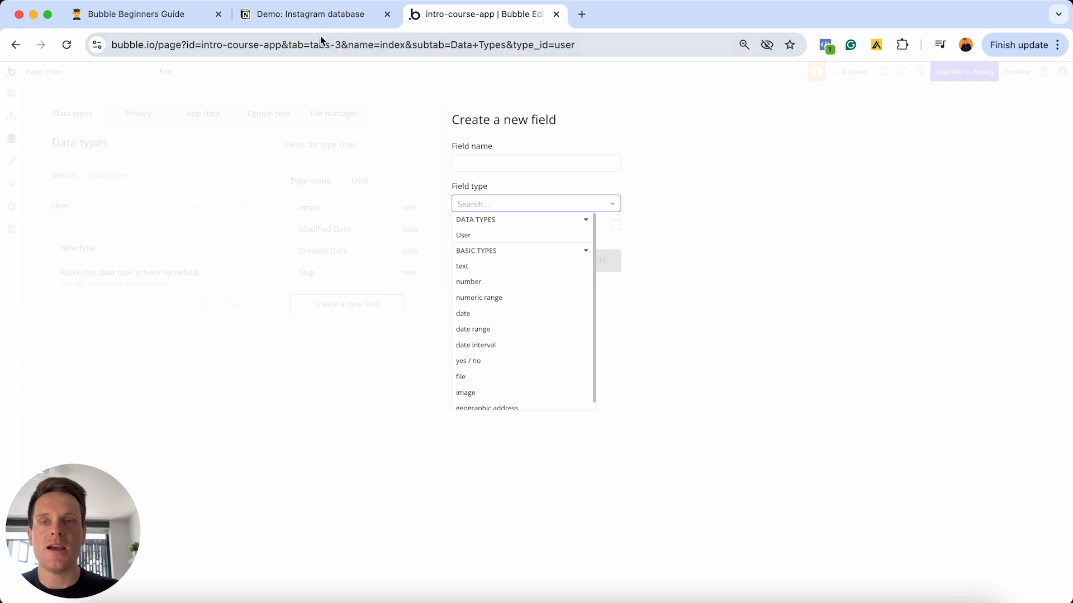
{"action": "left_click", "coordinate": [318, 16]}
- Add 'Bio (text)' and 'Followers' as the next User to-do fields, fixing the typo
{"action": "left_click", "coordinate": [521, 249]}
{"action": "key", "text": "Return"}
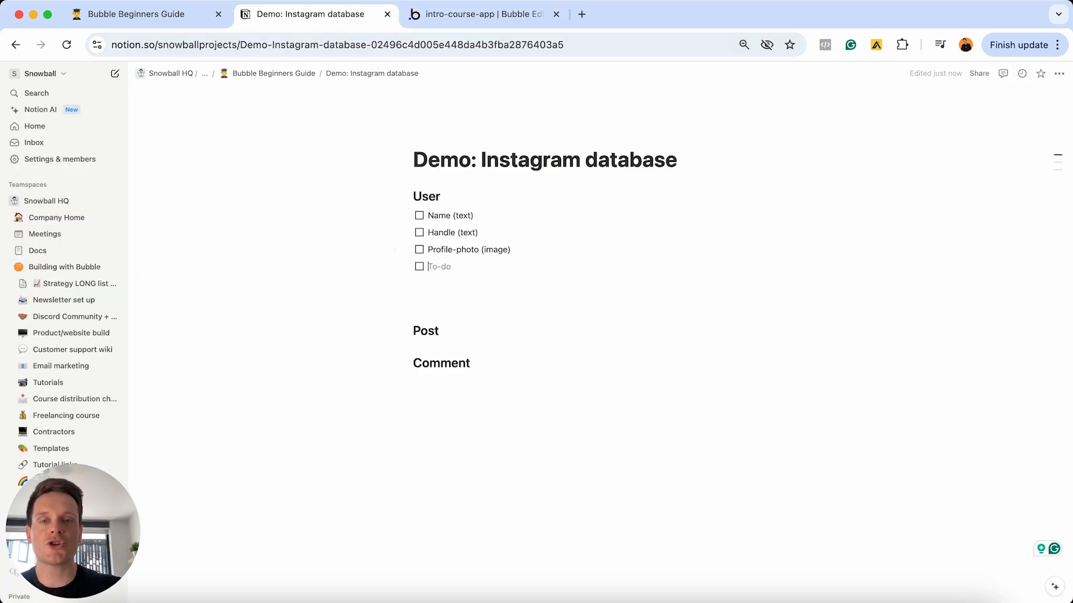
{"action": "type", "text": "Bio"}
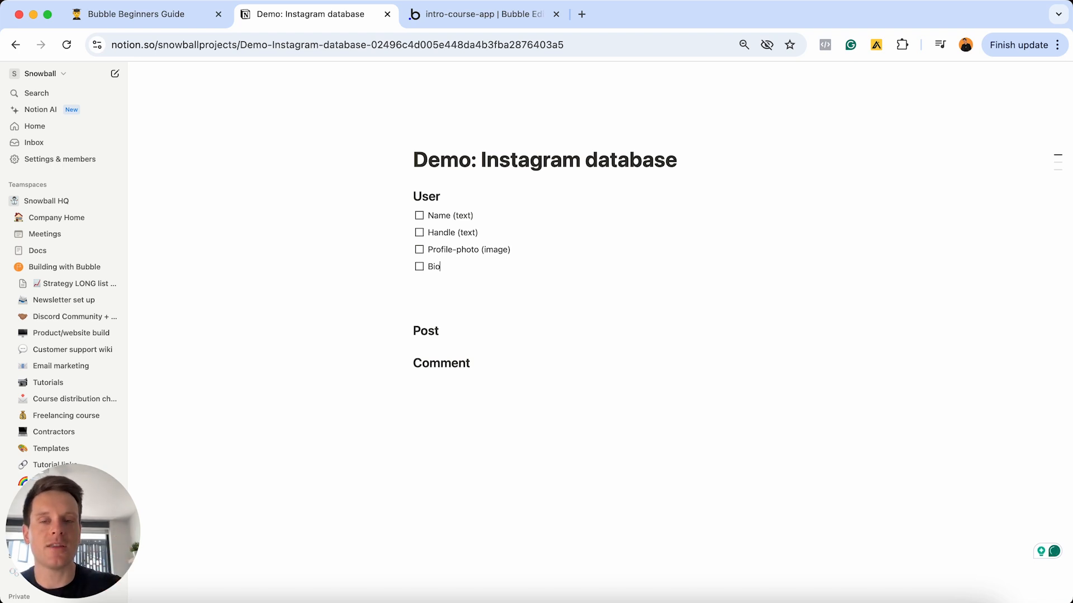
{"action": "type", "text": "(text"}
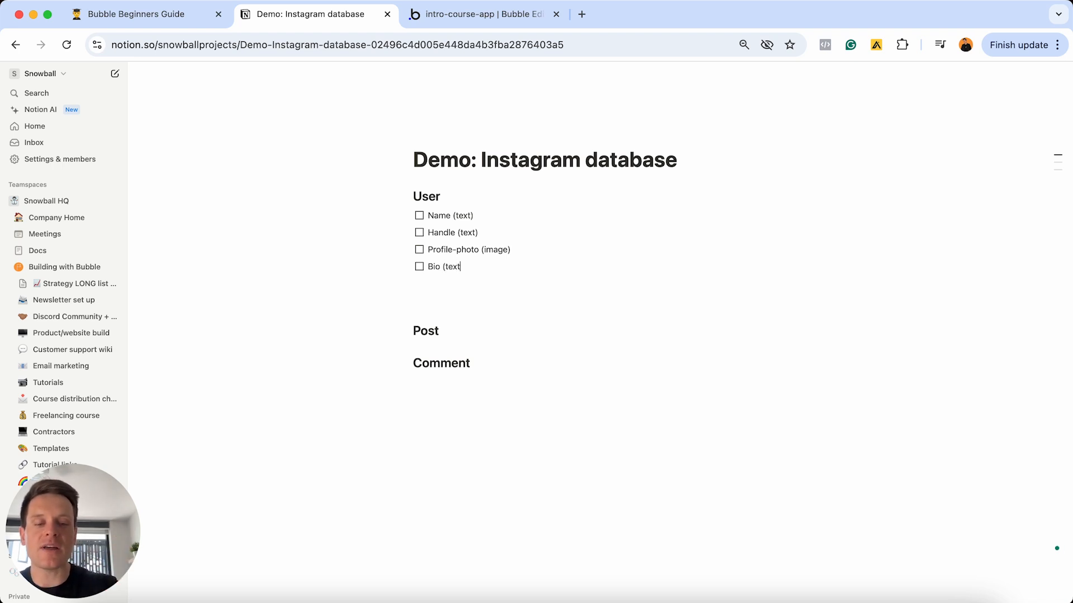
{"action": "type", "text": ")"}
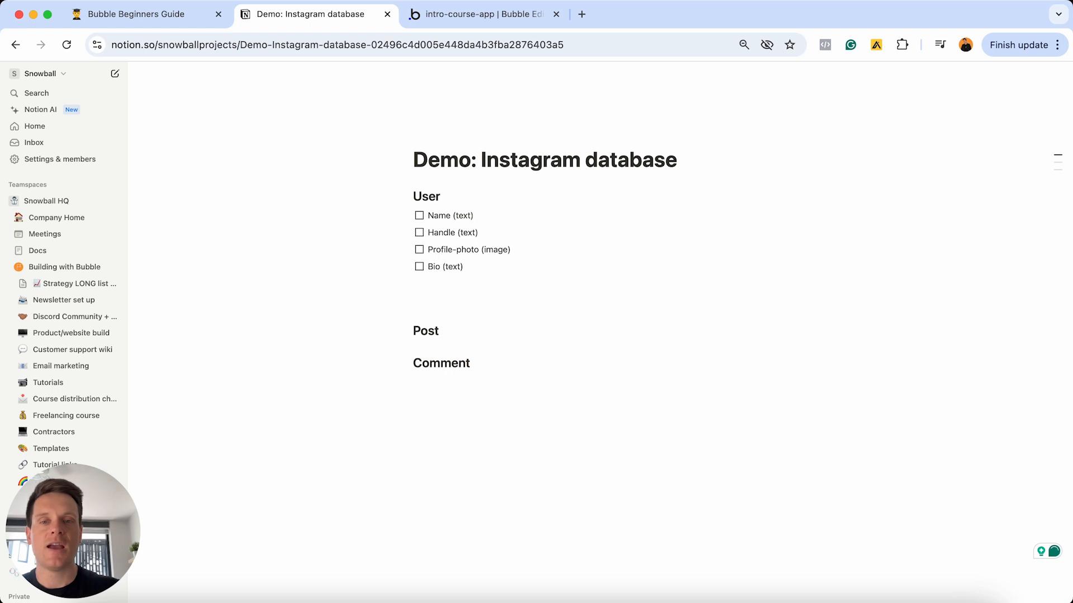
{"action": "key", "text": "Return"}
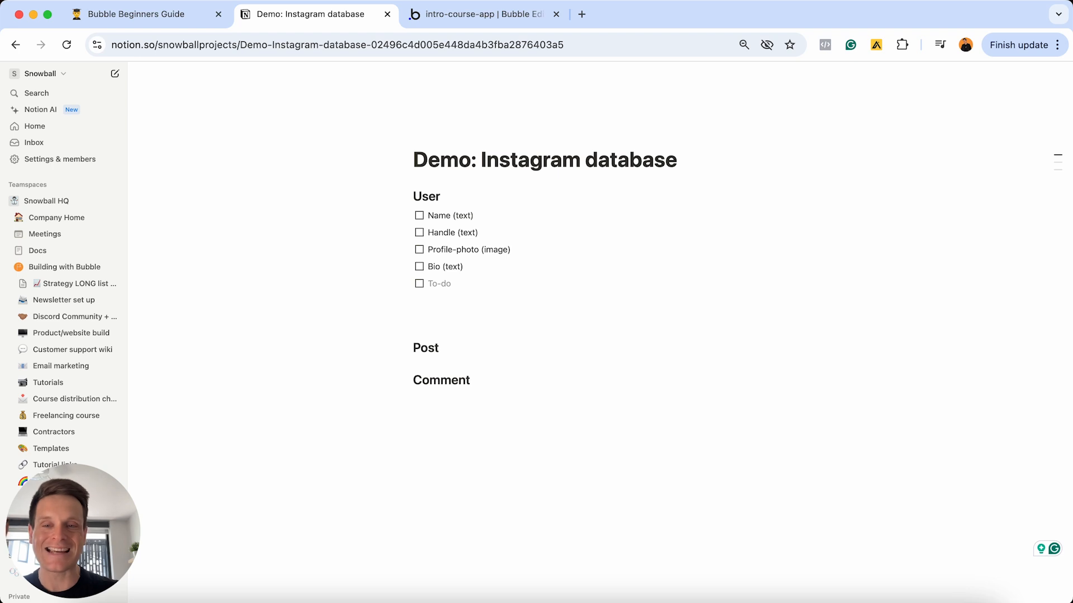
{"action": "type", "text": "Followrr"}
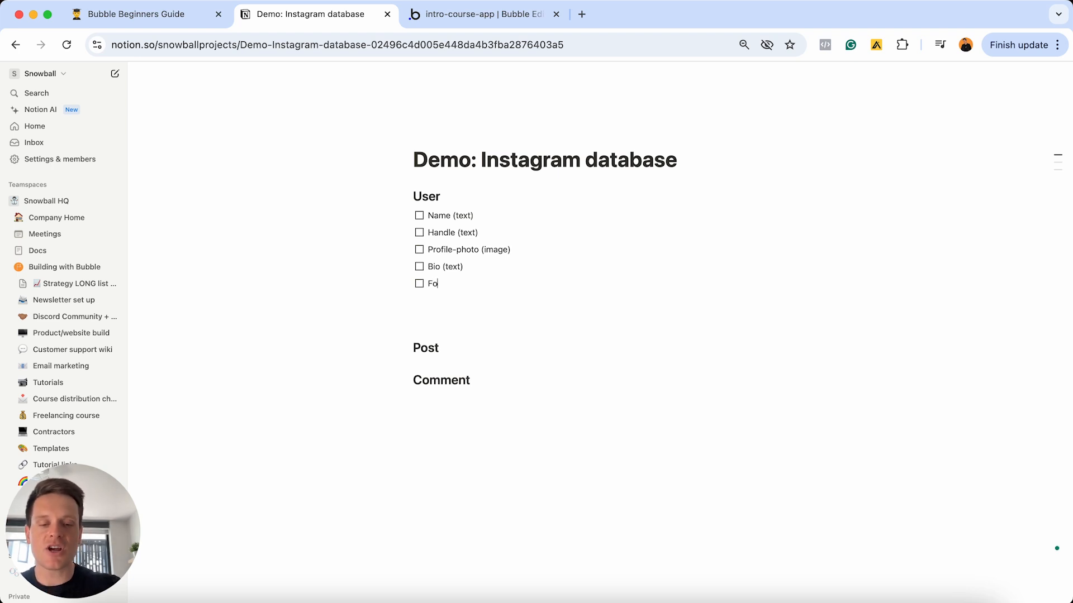
{"action": "key", "text": "BackSpace"}
{"action": "key", "text": "BackSpace"}
{"action": "type", "text": "ers"}
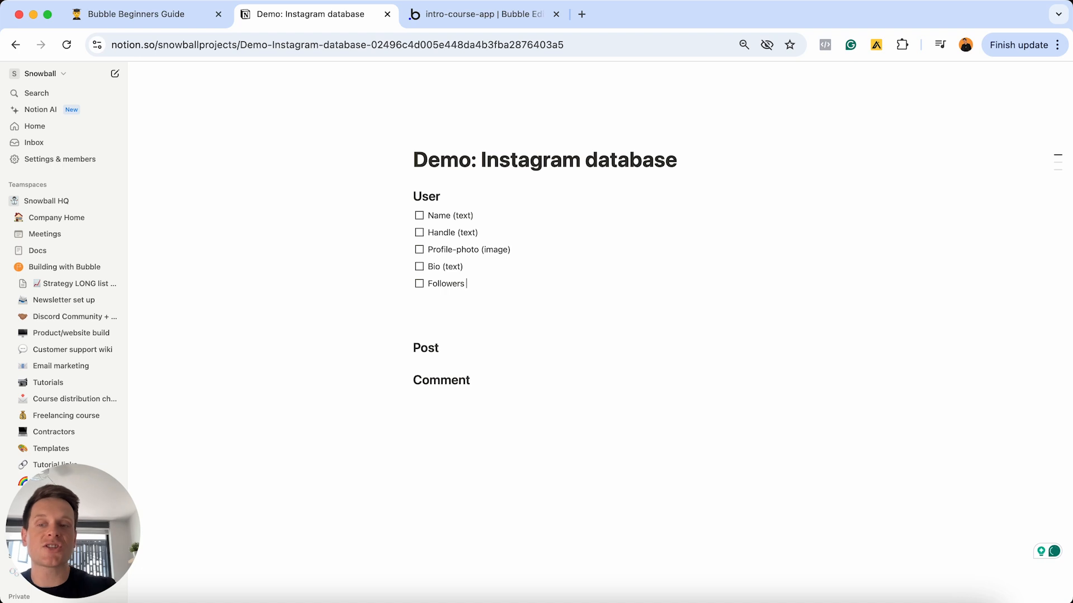
- Back in Bubble, scroll the field form and close the unfinished new-field dialog
{"action": "left_click", "coordinate": [472, 14]}
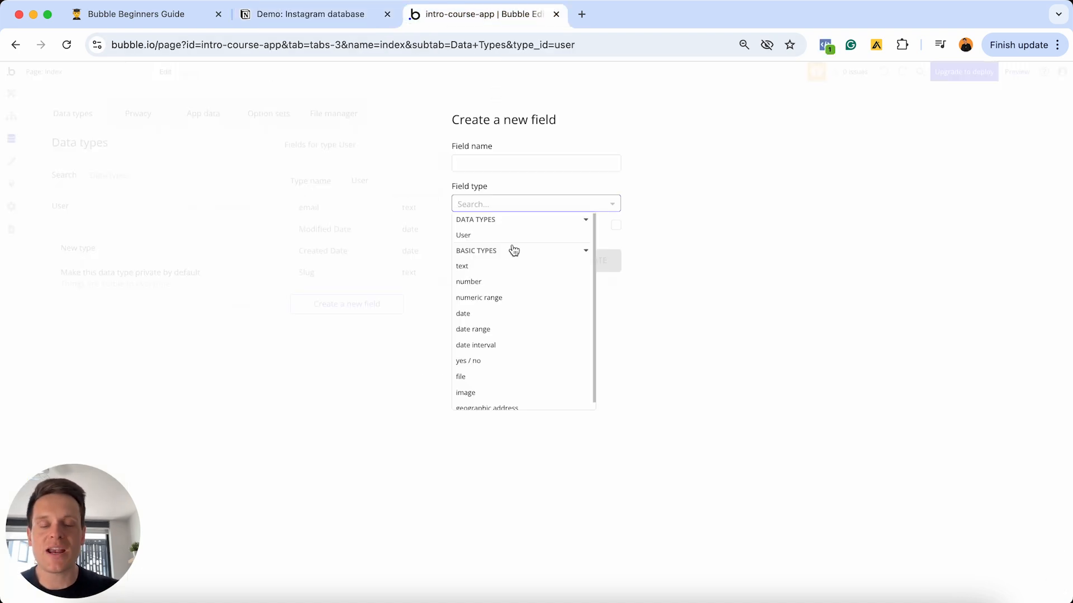
{"action": "scroll", "coordinate": [514, 251], "scroll_direction": "down", "scroll_amount": 1}
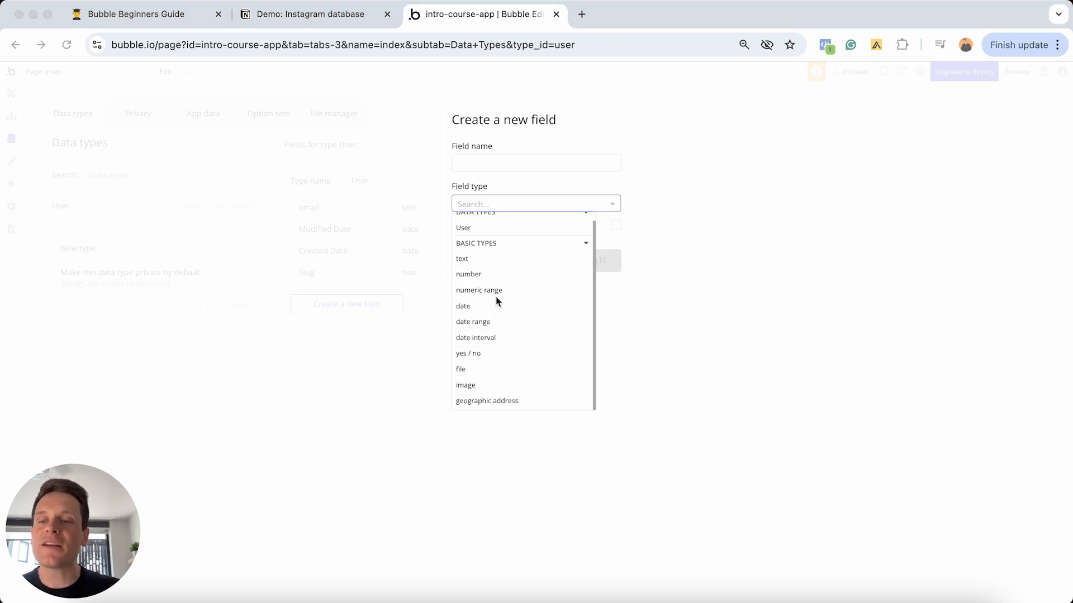
{"action": "scroll", "coordinate": [496, 301], "scroll_direction": "up", "scroll_amount": 1}
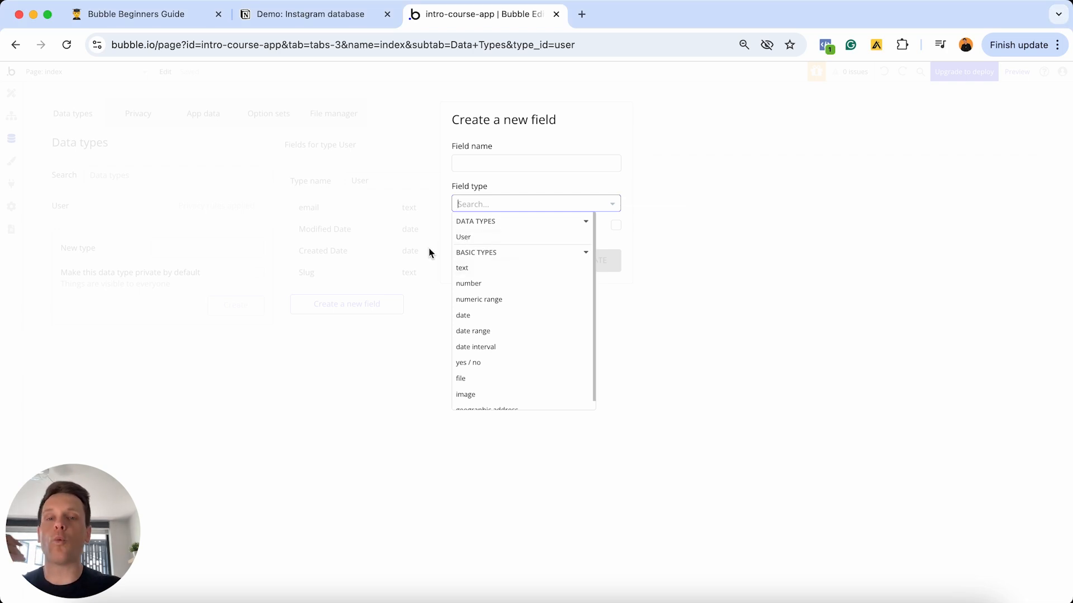
{"action": "left_click", "coordinate": [406, 232]}
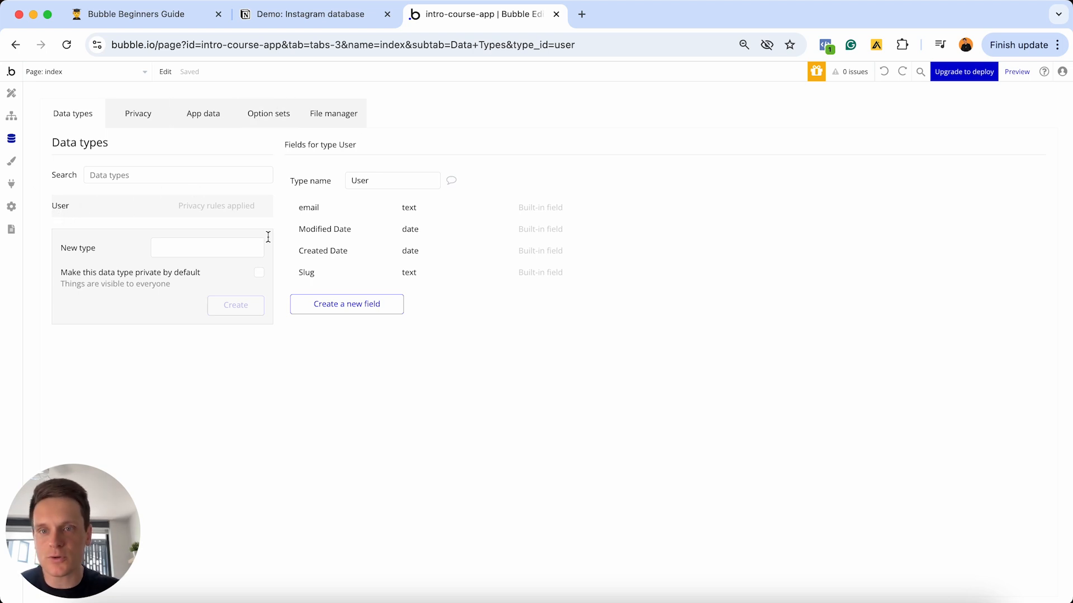
- Draft a Followers field of type User marked as a list, then cancel it
{"action": "left_click", "coordinate": [323, 307]}
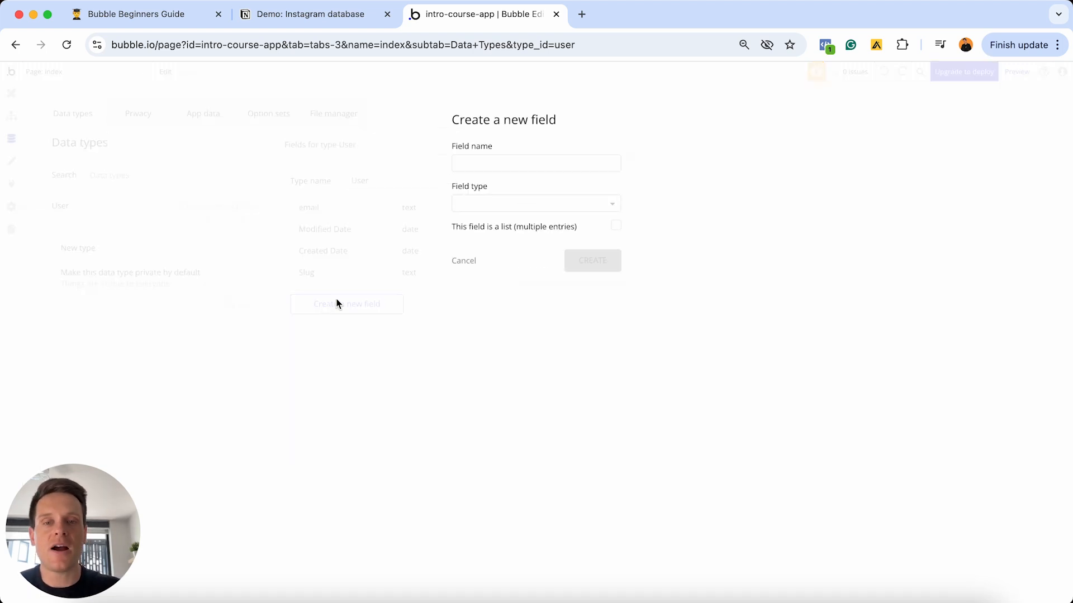
{"action": "left_click", "coordinate": [482, 165]}
{"action": "type", "text": "Followers"}
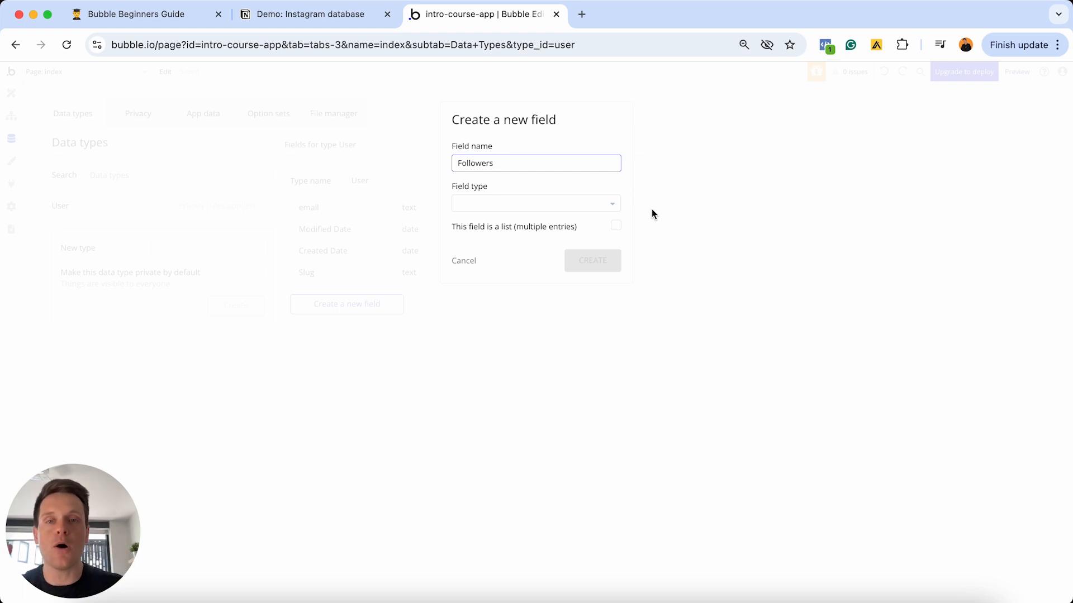
{"action": "left_click", "coordinate": [507, 205]}
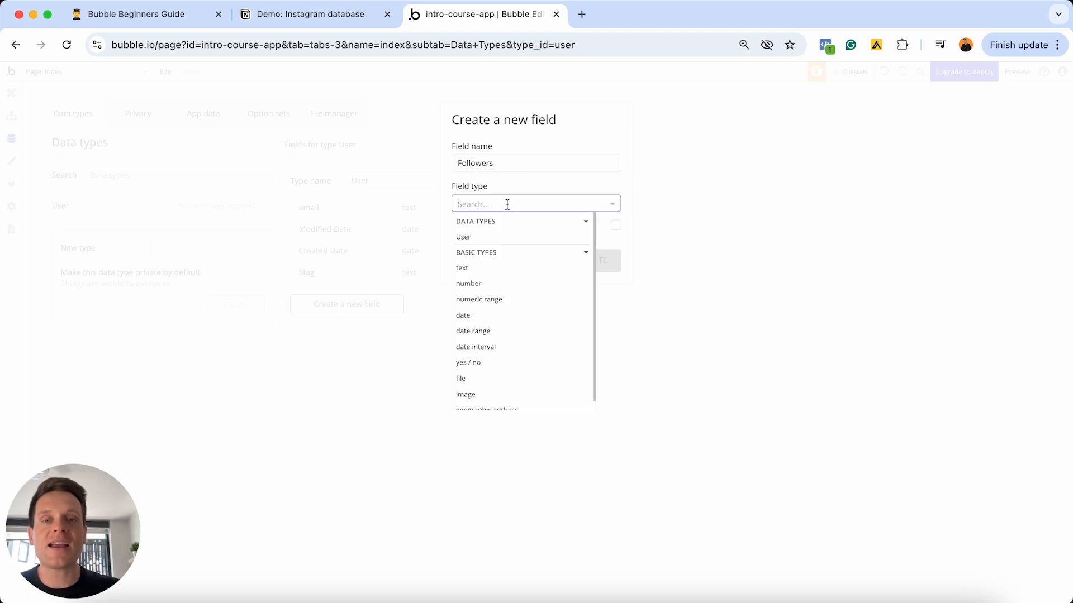
{"action": "left_click", "coordinate": [475, 240]}
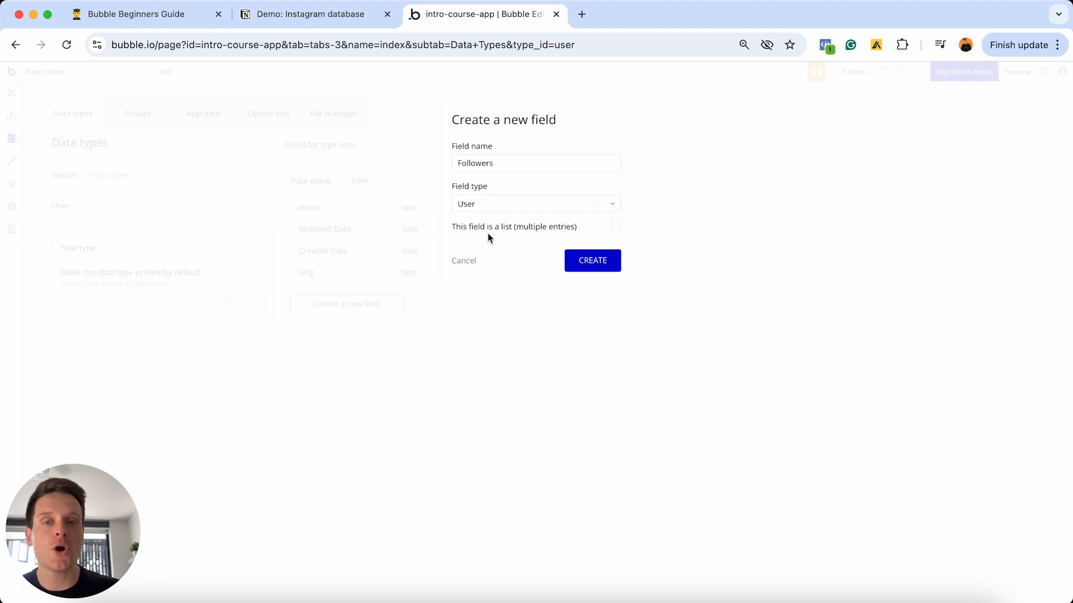
{"action": "left_click", "coordinate": [616, 227]}
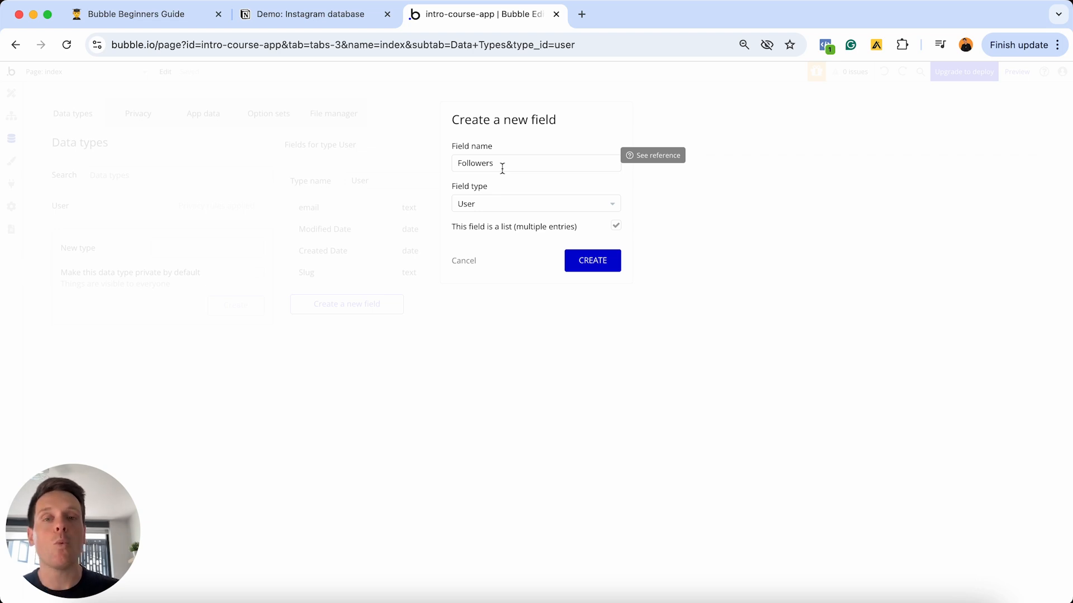
{"action": "left_click", "coordinate": [467, 261]}
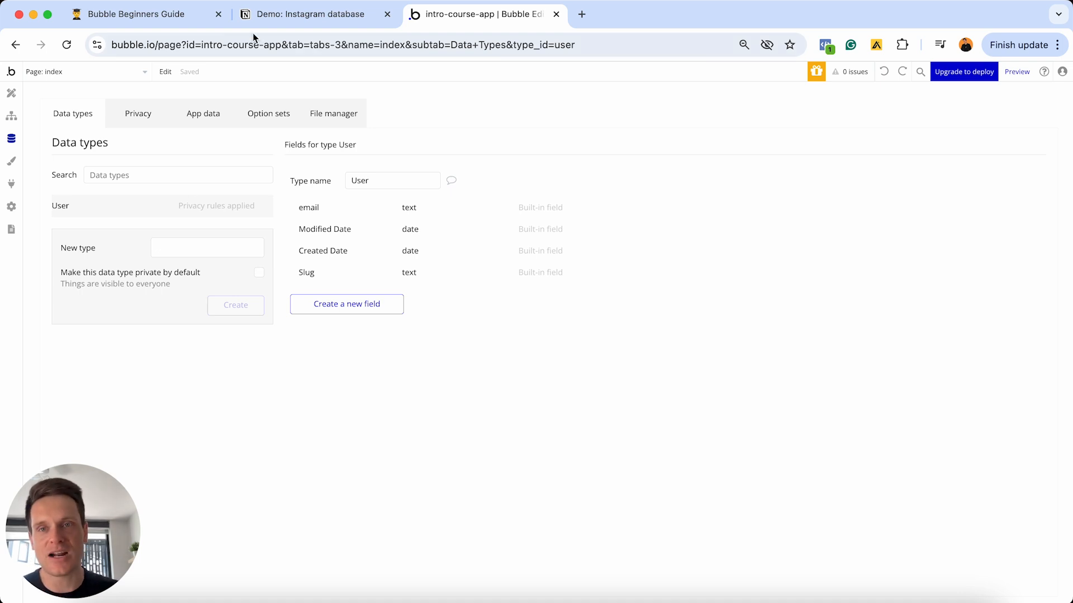
- In Notion, annotate Followers with '(list of a user)' and add a Following to-do below it
{"action": "left_click", "coordinate": [302, 14]}
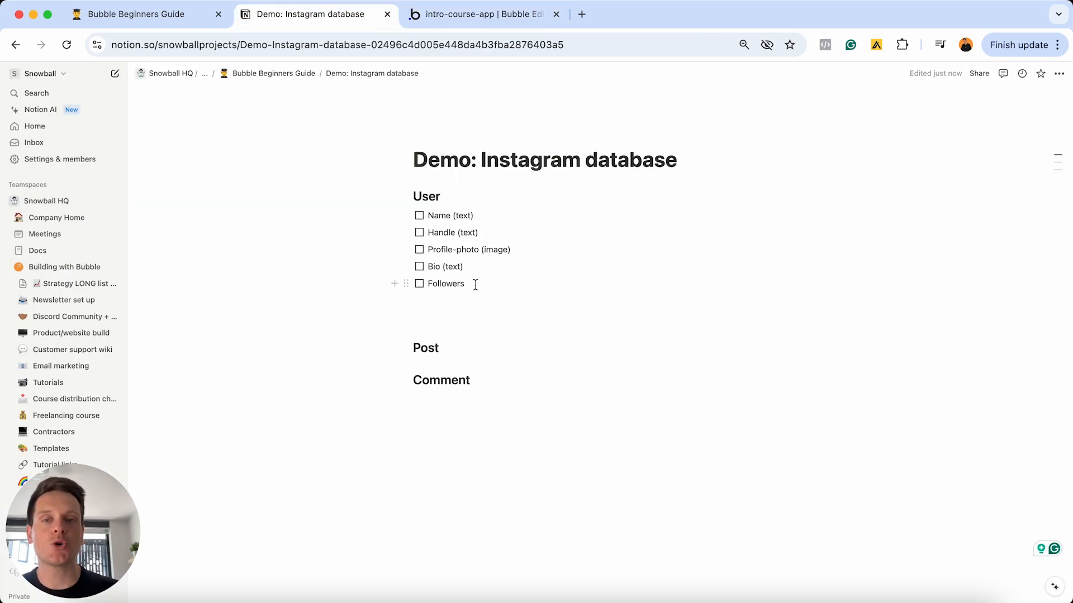
{"action": "type", "text": "("}
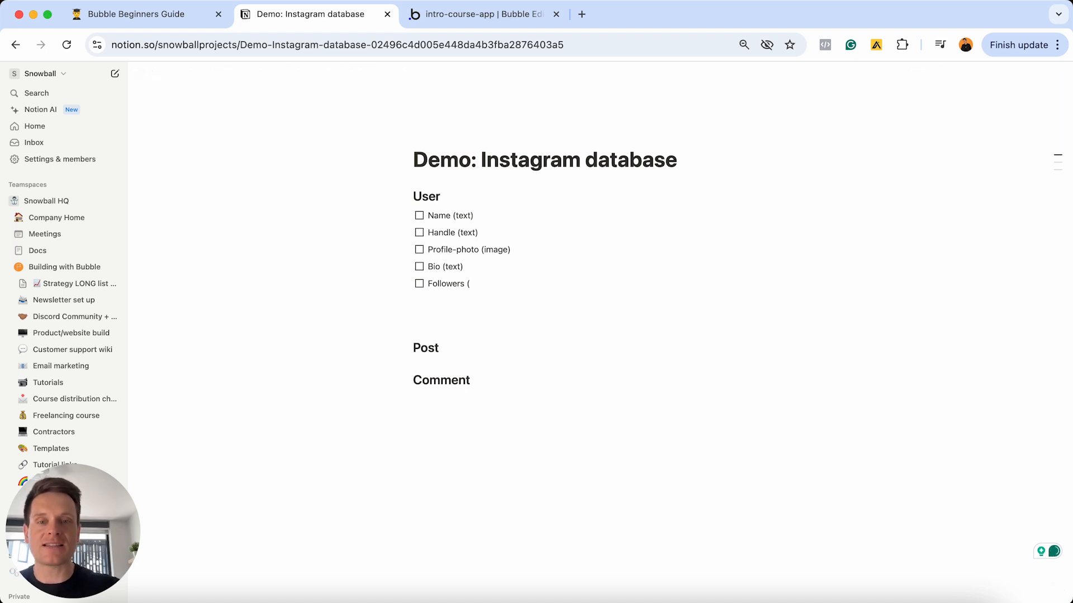
{"action": "type", "text": "list of a user)"}
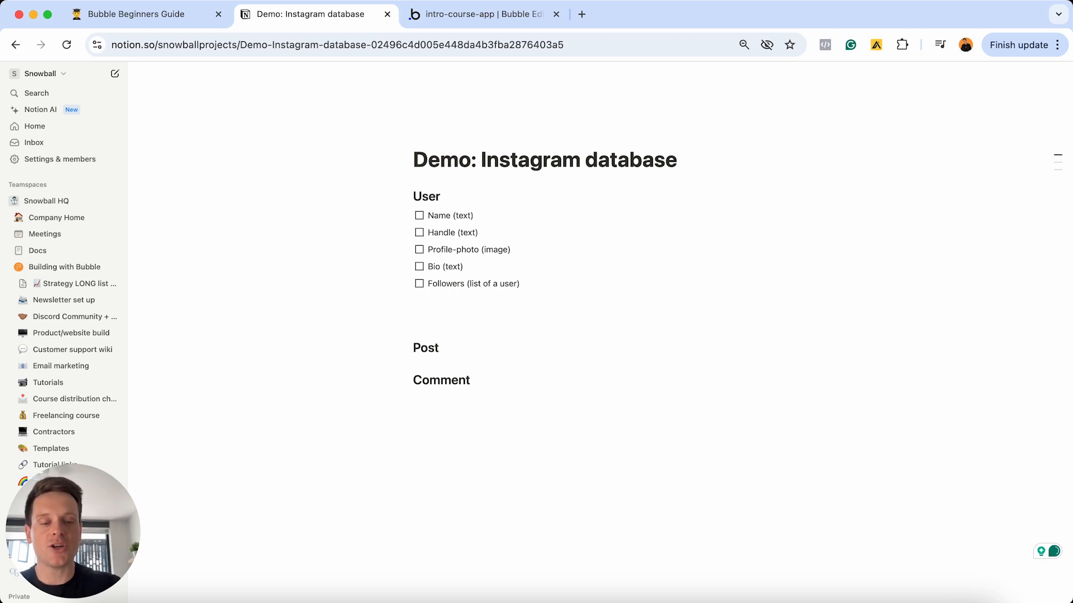
{"action": "key", "text": "Return"}
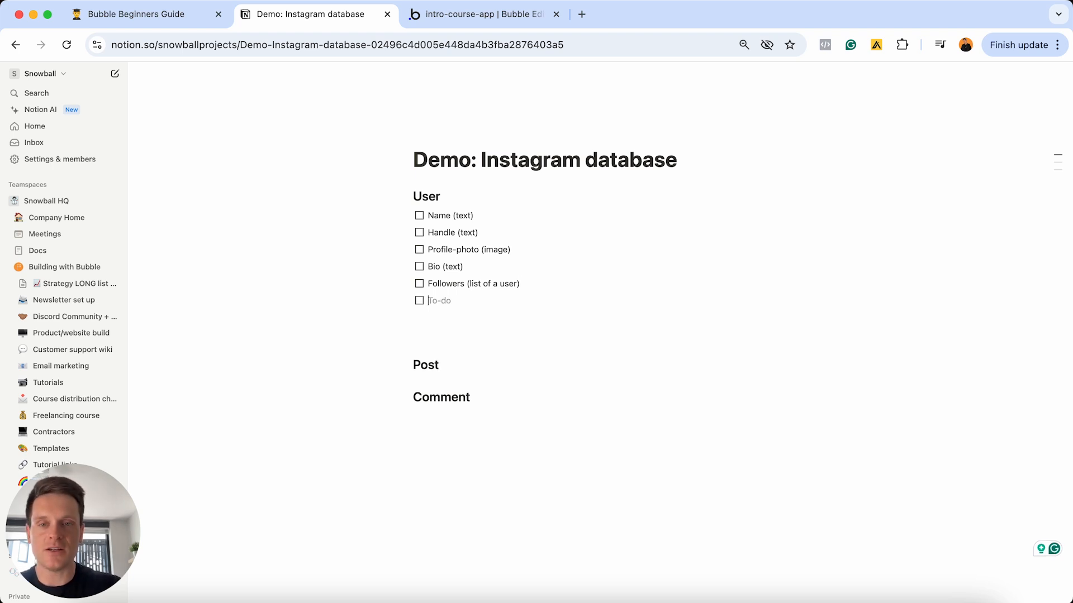
{"action": "type", "text": "F"}
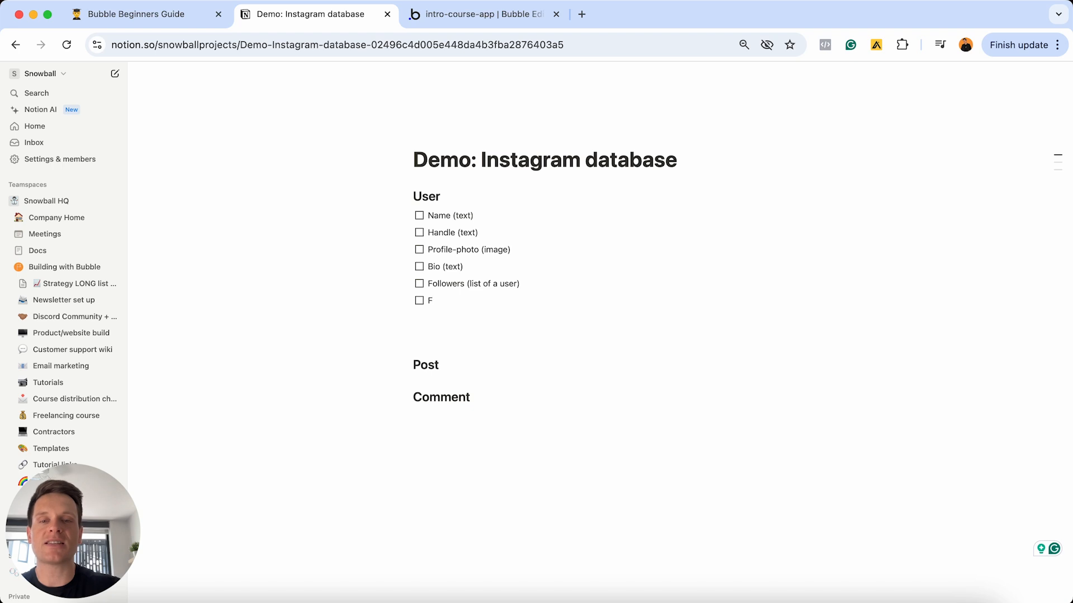
{"action": "type", "text": "ollowing"}
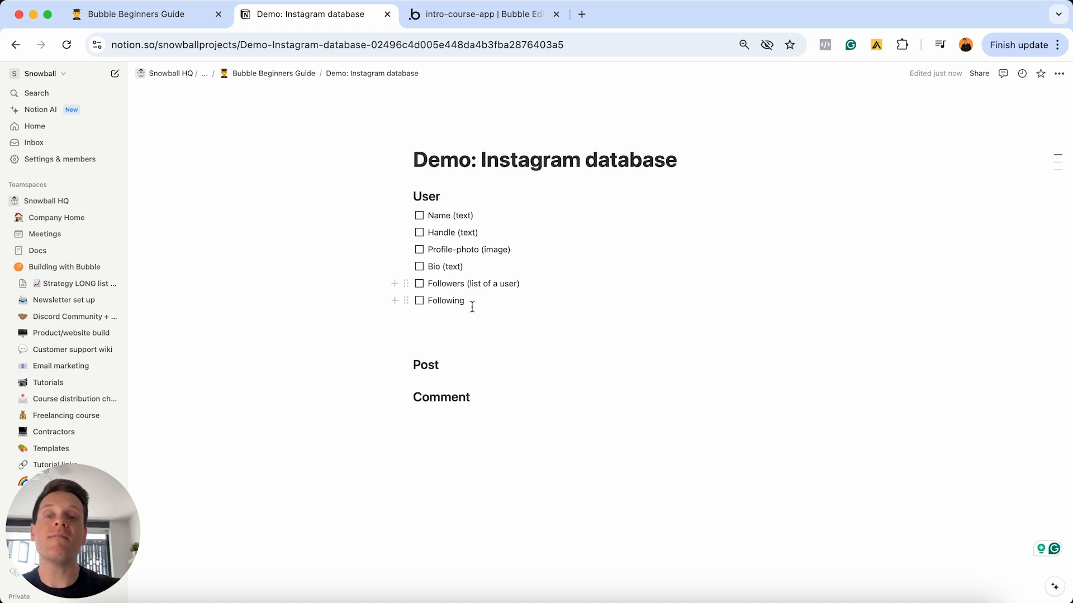
{"action": "type", "text": "("}
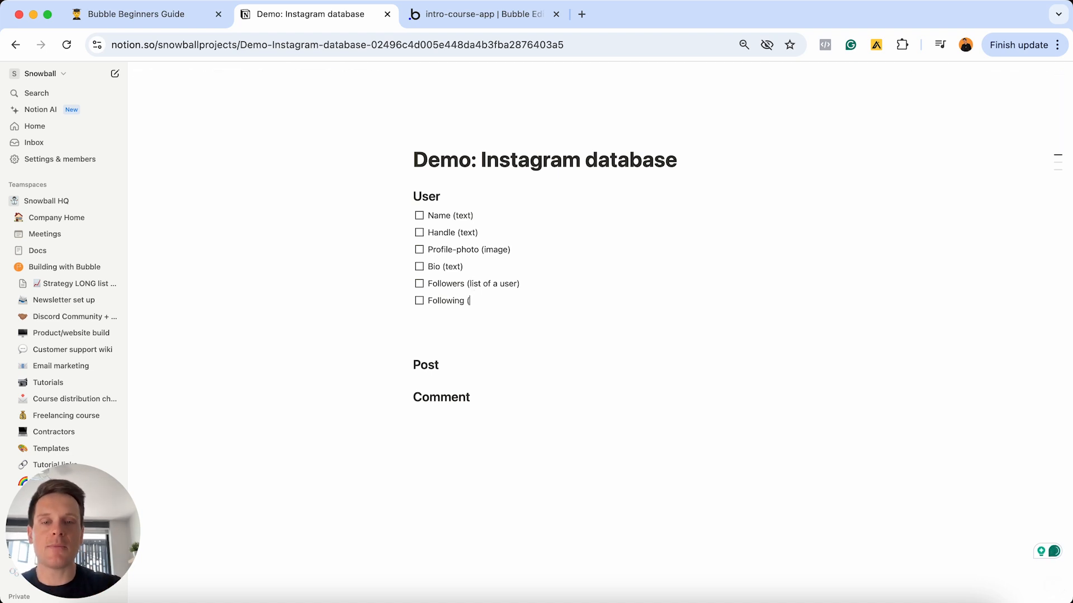
{"action": "type", "text": "list of auser"}
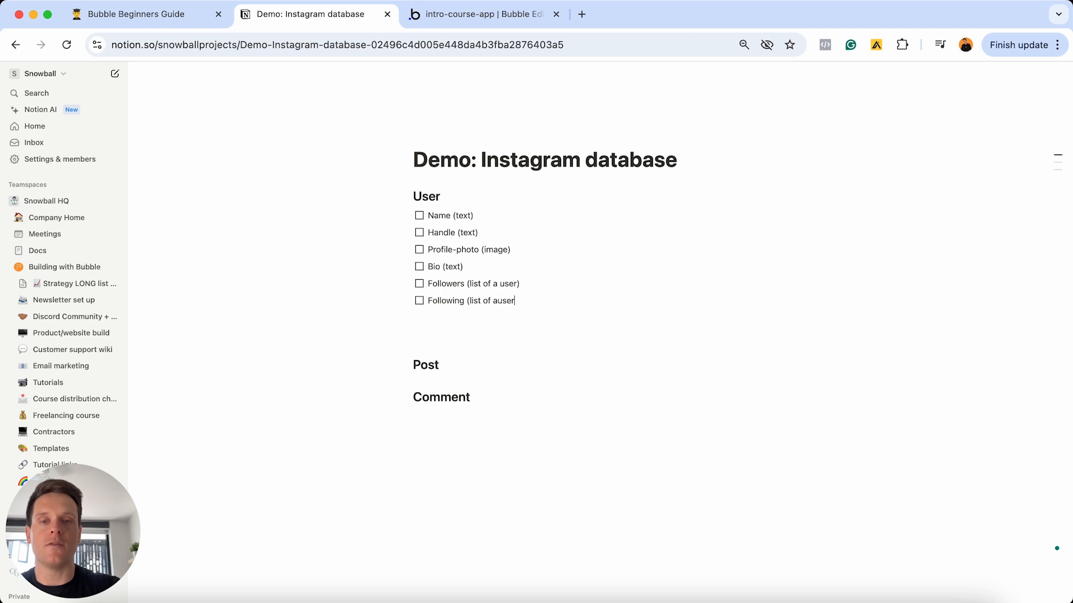
{"action": "key", "text": "BackSpace"}
{"action": "key", "text": "BackSpace"}
{"action": "key", "text": "BackSpace"}
{"action": "key", "text": "BackSpace"}
{"action": "key", "text": "BackSpace"}
{"action": "type", "text": "user)"}
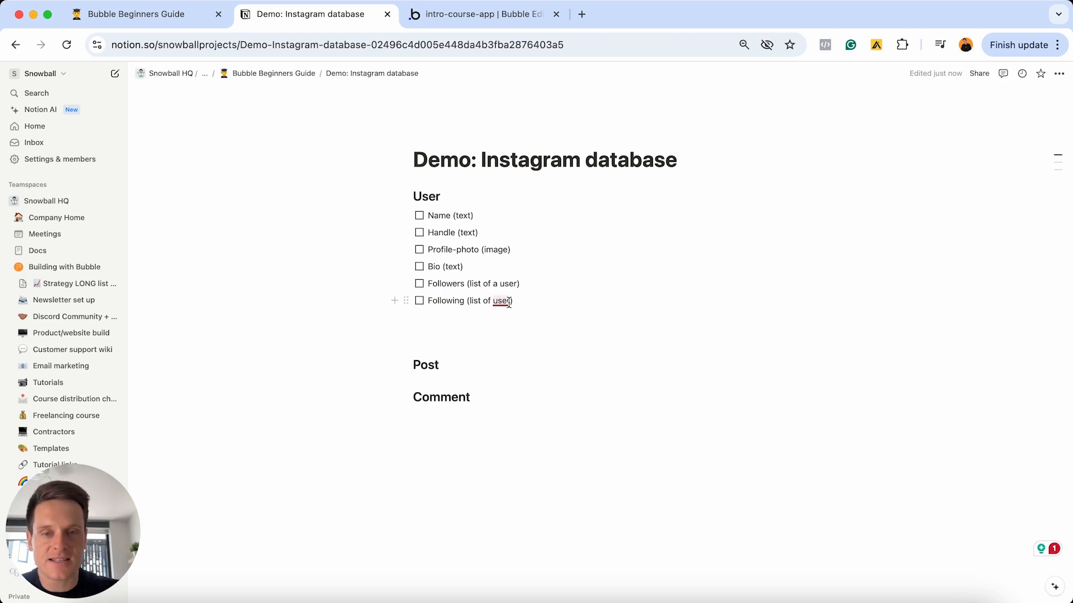
- Fix both entries to read 'users', remove the extra blank line, and add empty lines under Post
{"action": "mouse_move", "coordinate": [510, 301]}
{"action": "left_click", "coordinate": [505, 331]}
{"action": "left_click", "coordinate": [516, 284]}
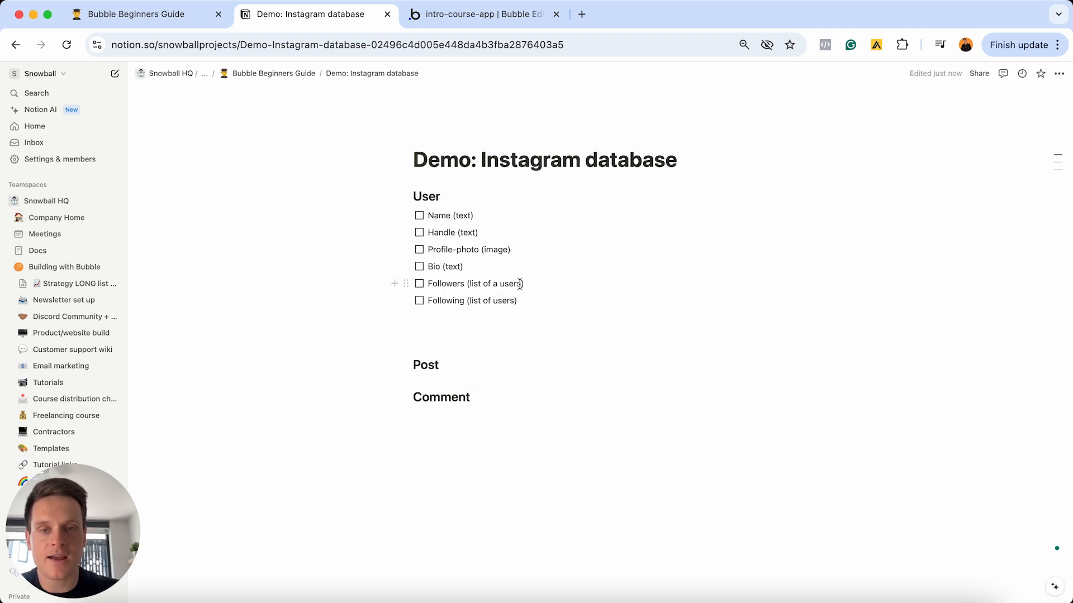
{"action": "type", "text": "s"}
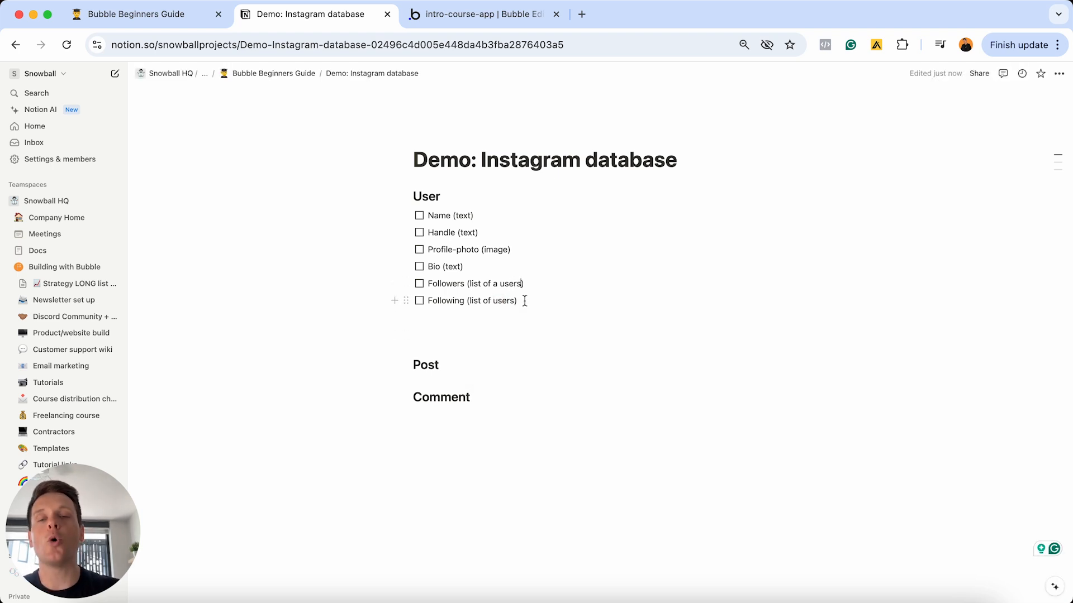
{"action": "left_click", "coordinate": [441, 330]}
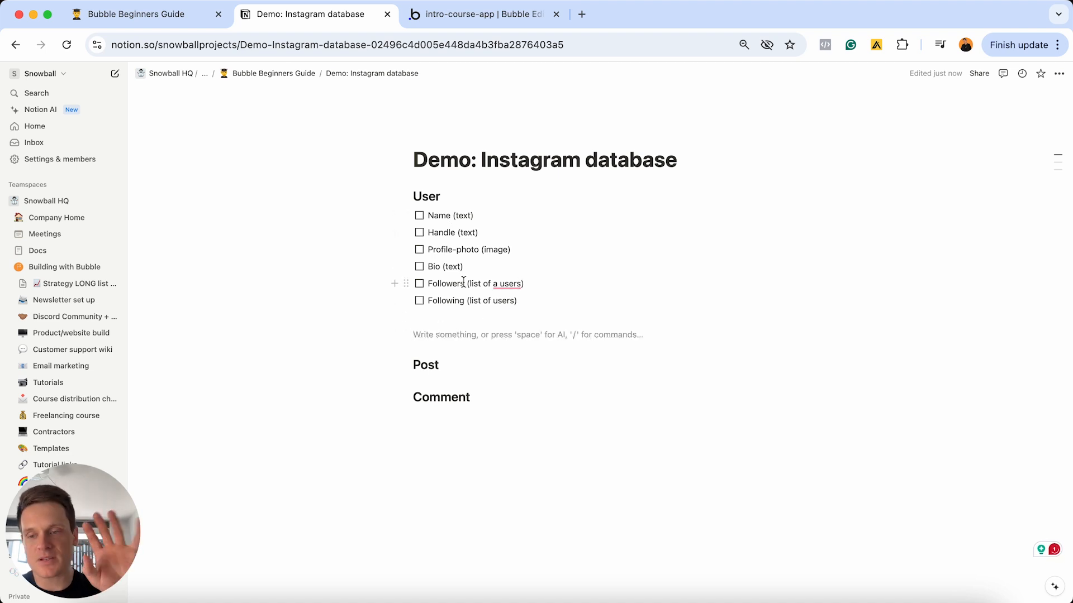
{"action": "key", "text": "BackSpace"}
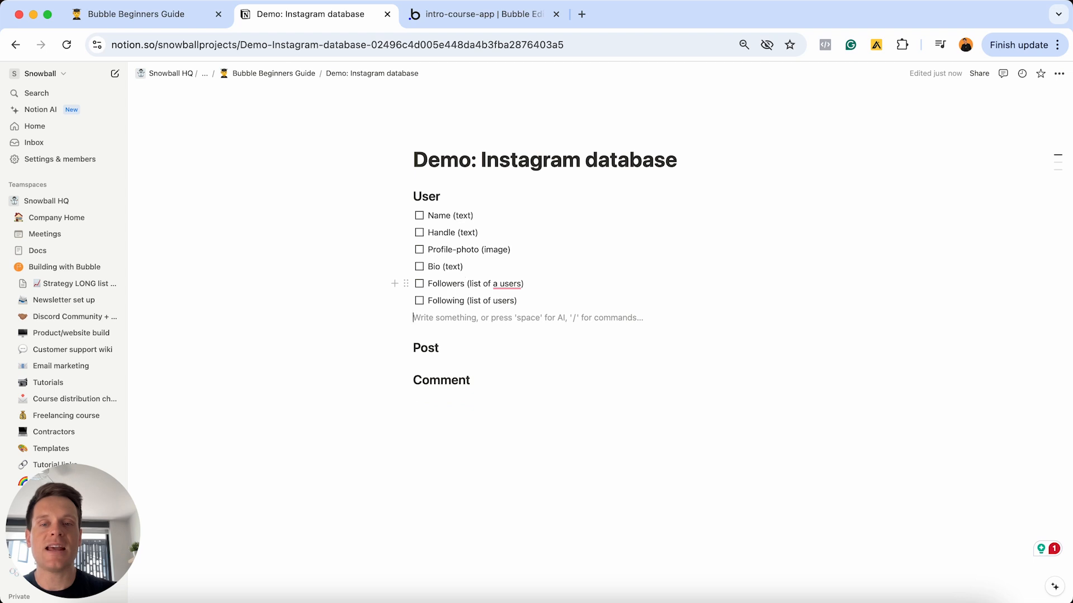
{"action": "left_click", "coordinate": [462, 344]}
{"action": "key", "text": "Return"}
{"action": "key", "text": "Return"}
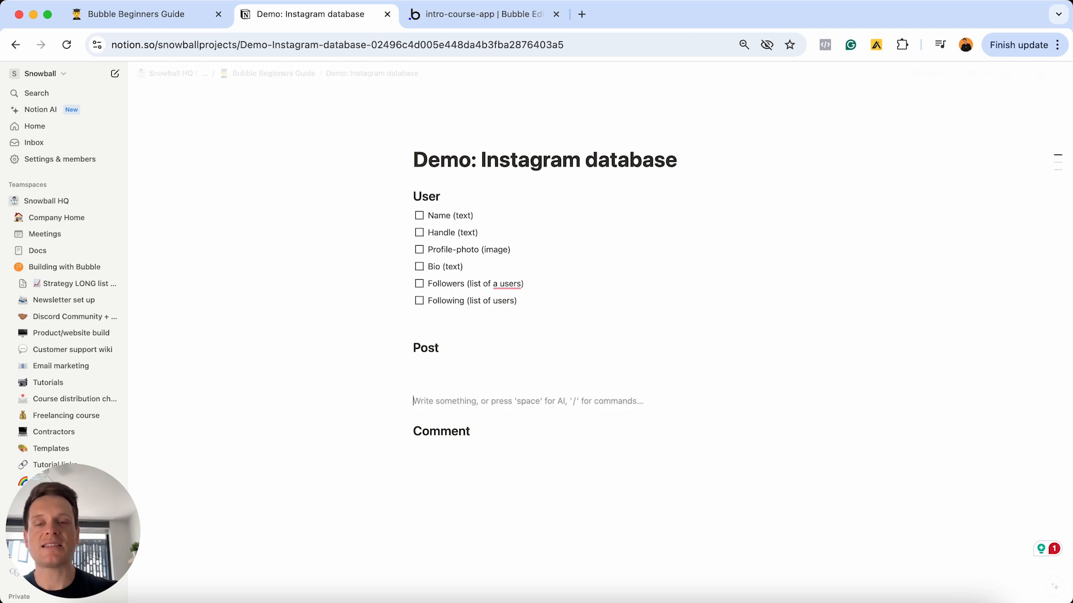
{"action": "left_click", "coordinate": [436, 364]}
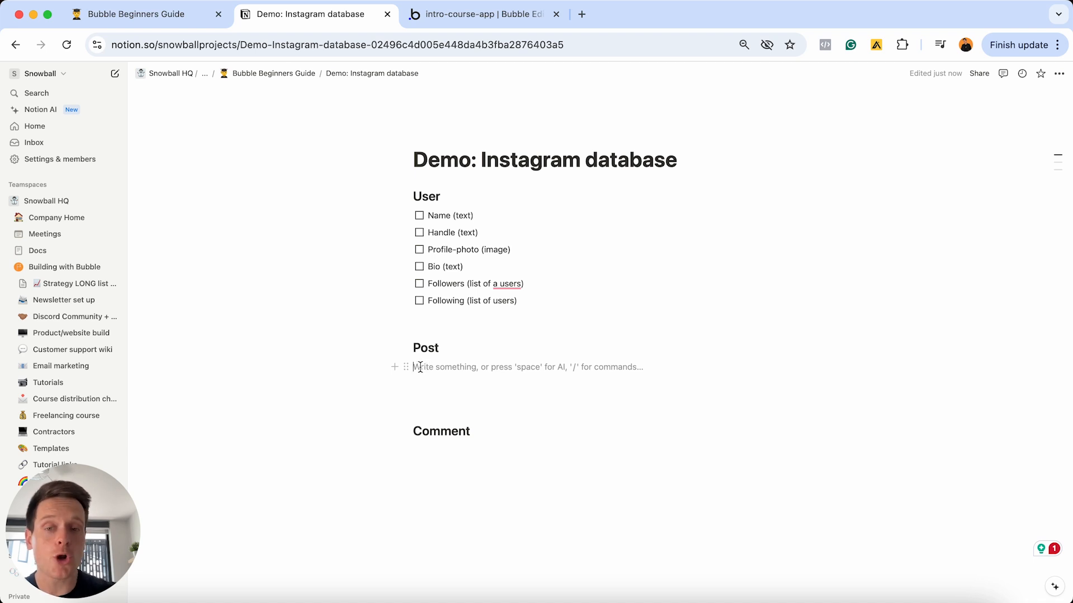
- Add to-do items 'Image (image)' and 'Caption (text)' under the Post heading
{"action": "left_click", "coordinate": [394, 368]}
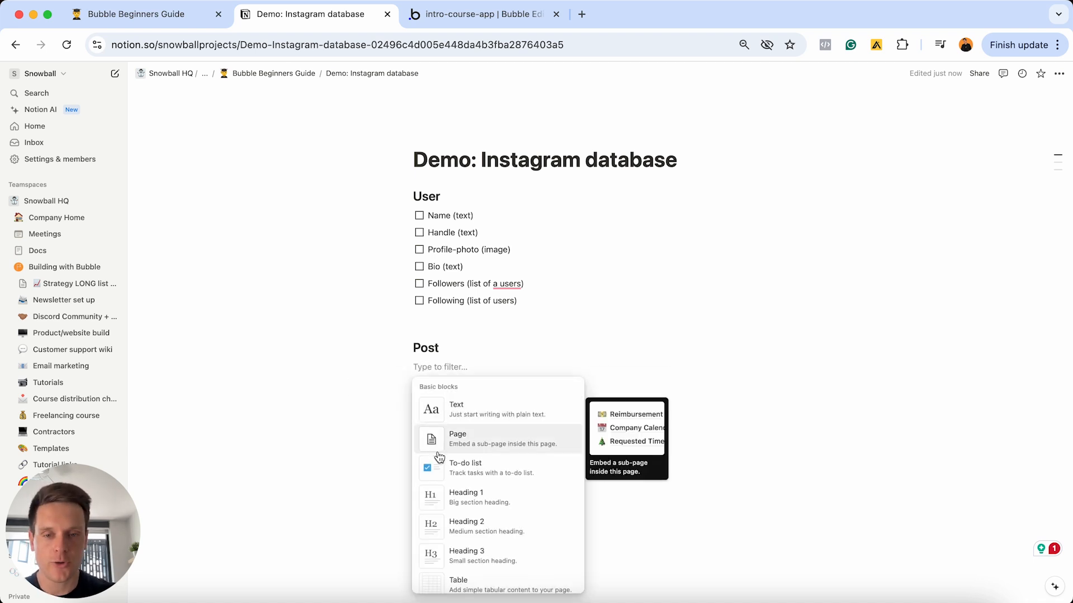
{"action": "left_click", "coordinate": [441, 471]}
{"action": "type", "text": "Image "}
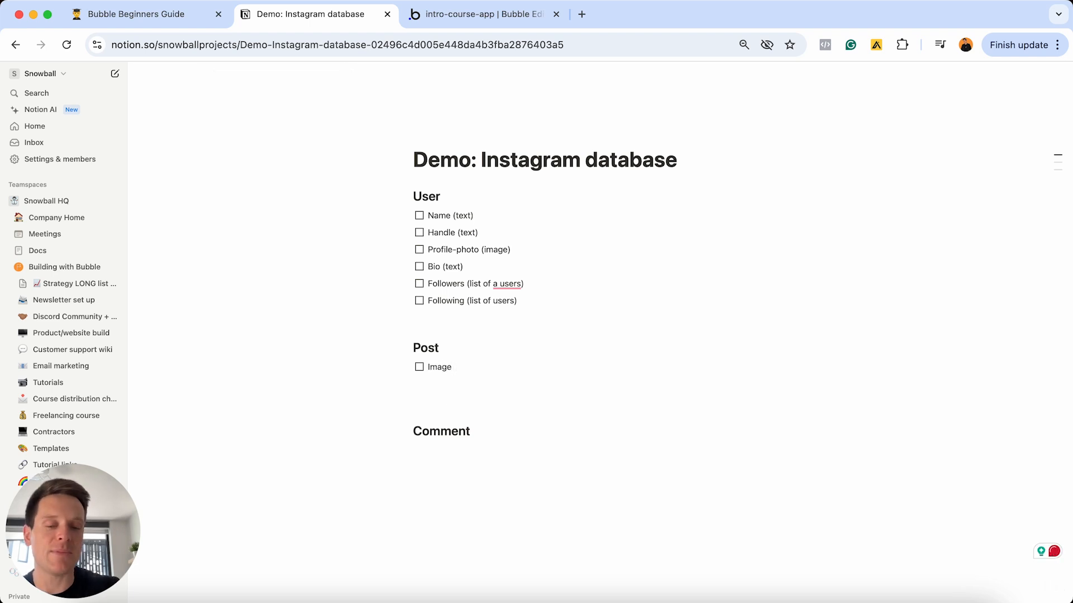
{"action": "type", "text": "("}
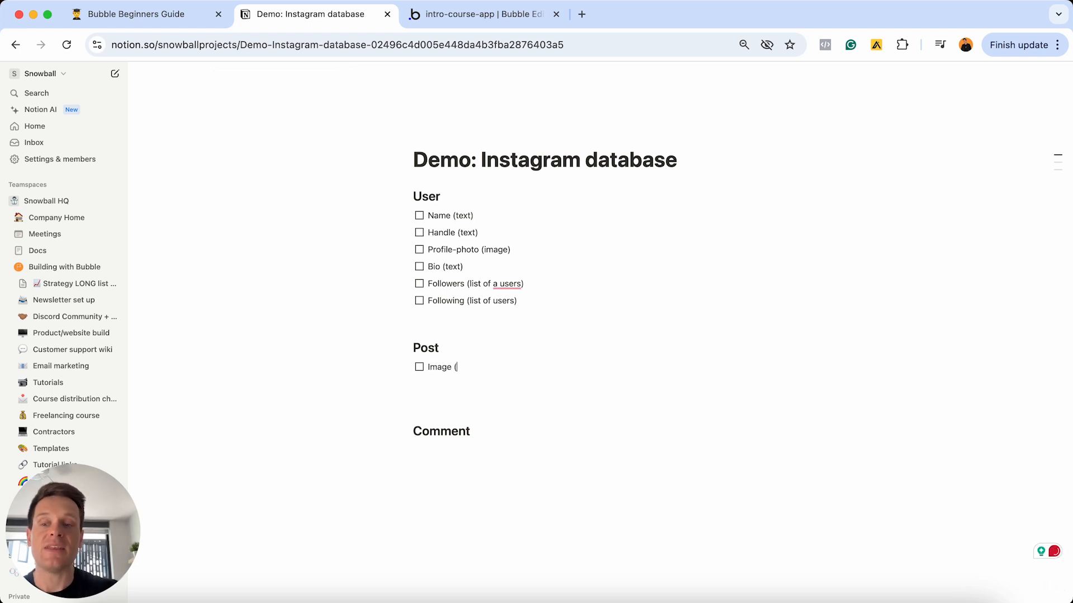
{"action": "type", "text": "image)"}
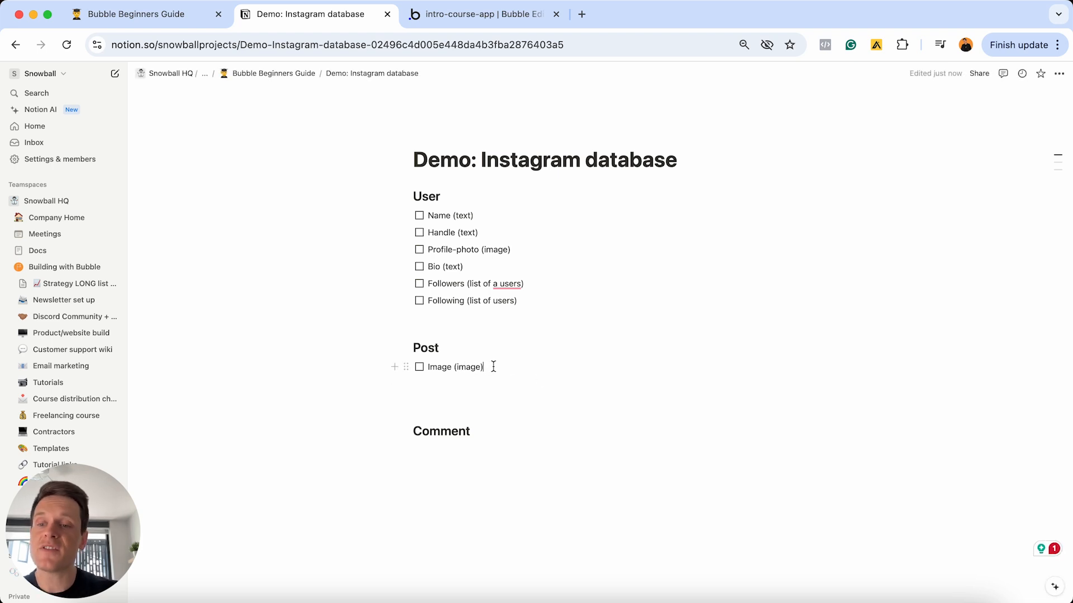
{"action": "key", "text": "Return"}
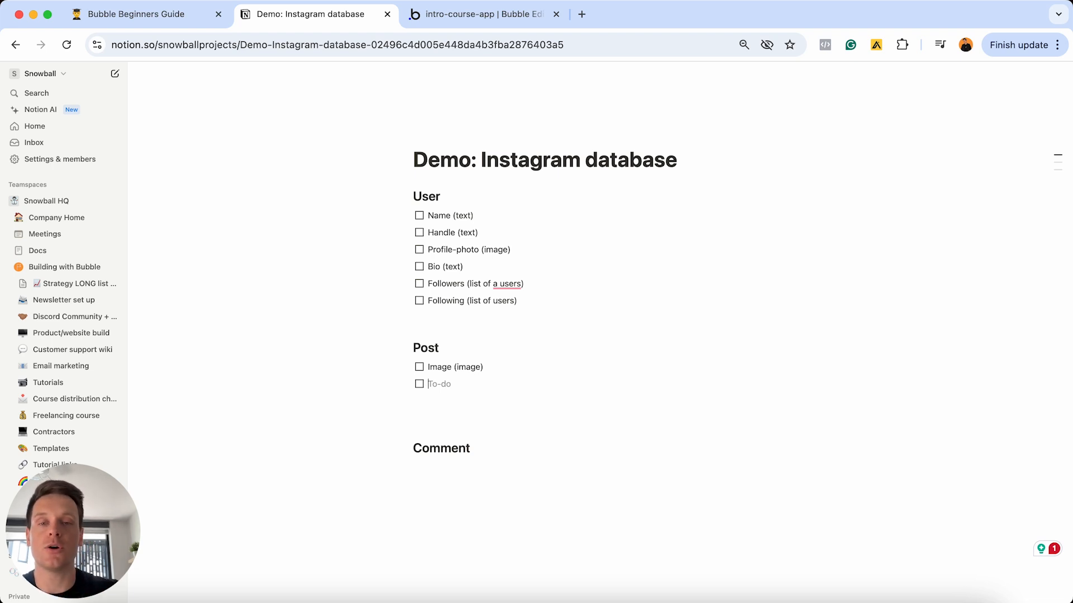
{"action": "type", "text": "Caption "}
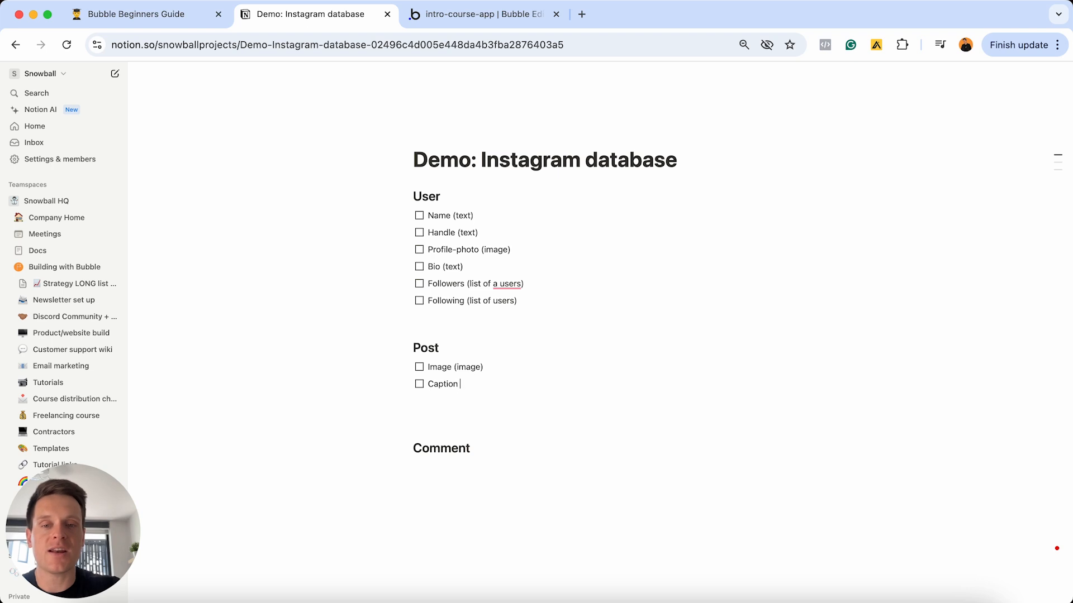
{"action": "type", "text": "(te"}
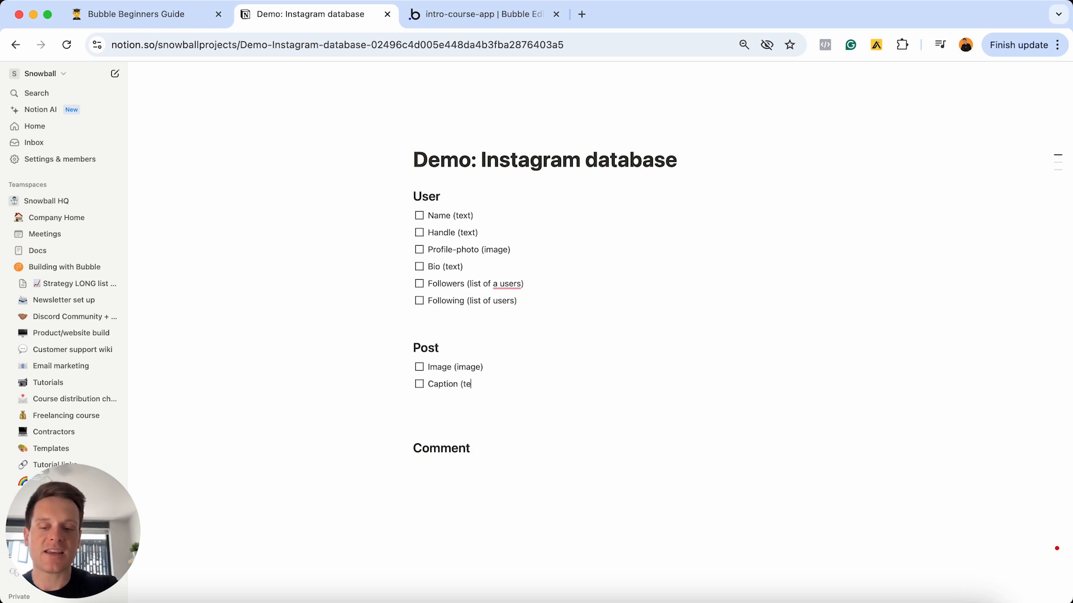
{"action": "type", "text": "xt)"}
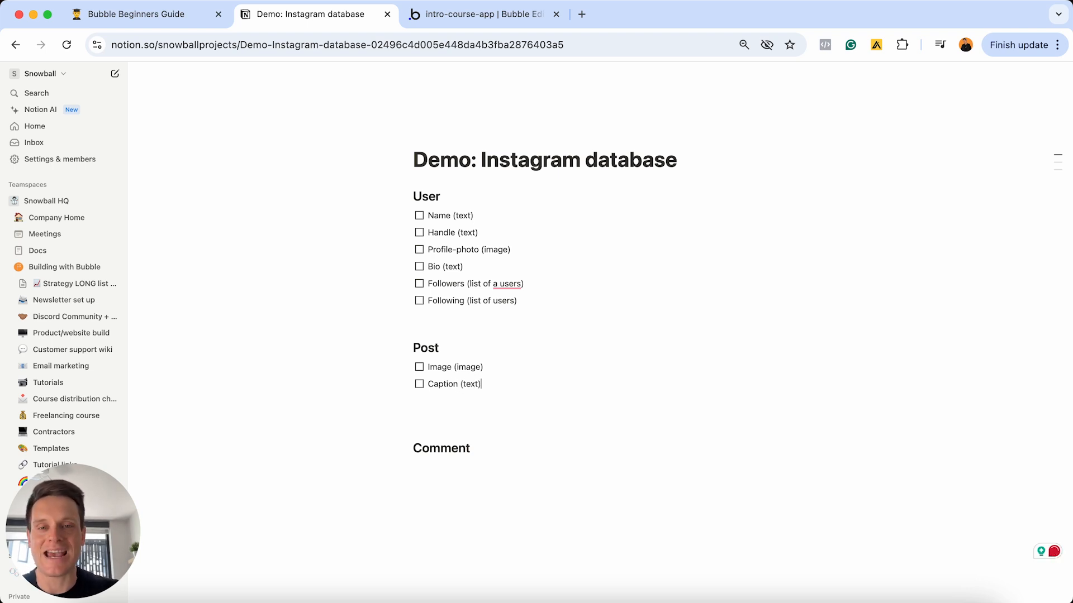
- Delete the stray 'a' so Followers reads list of users, and start a 'Likes (' to-do
{"action": "left_click", "coordinate": [497, 284]}
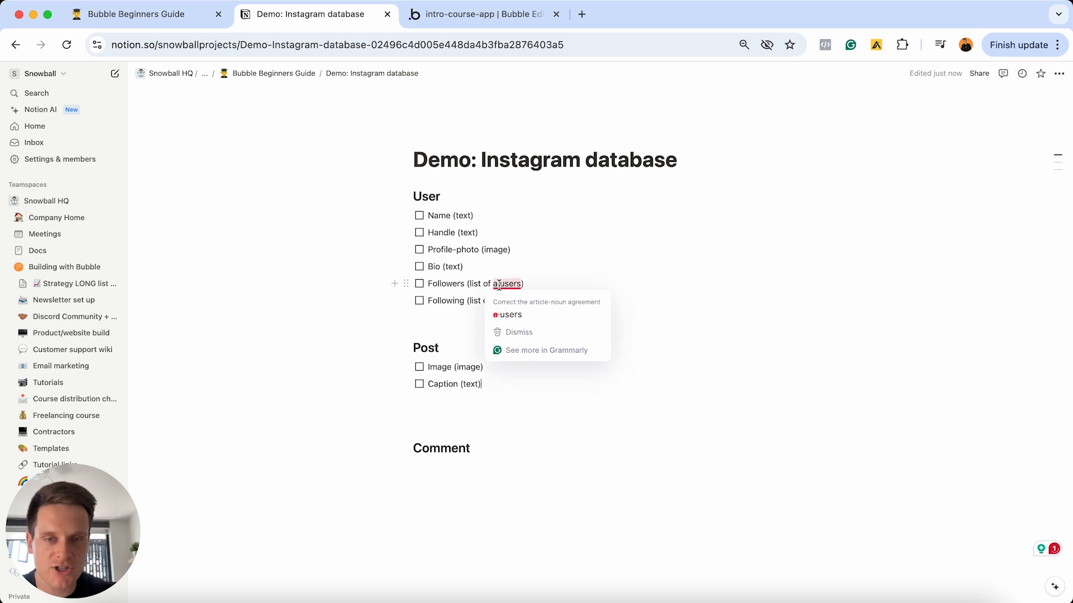
{"action": "key", "text": "BackSpace"}
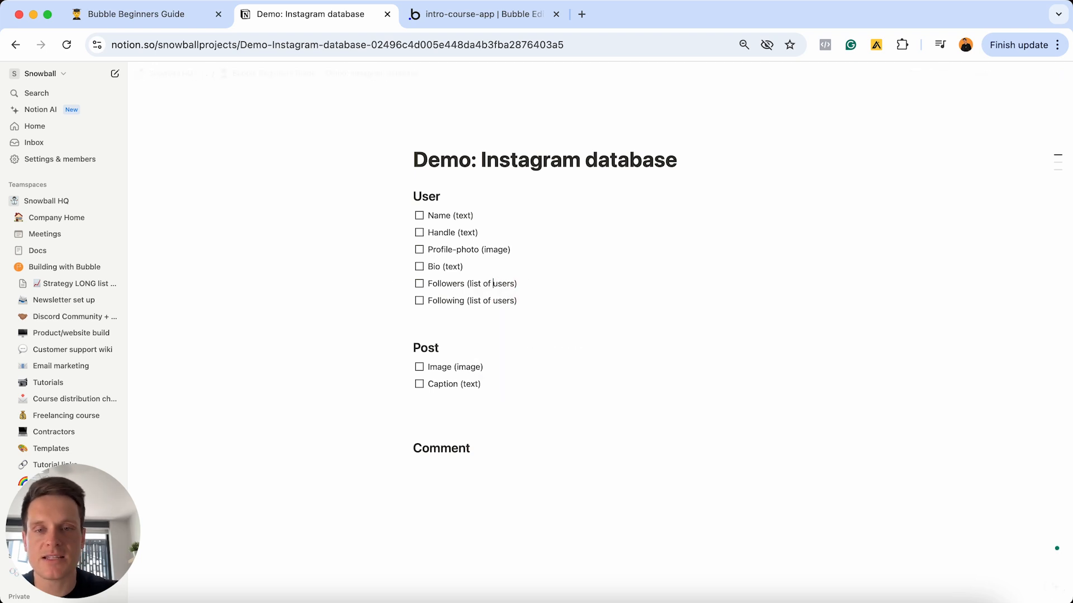
{"action": "key", "text": "BackSpace"}
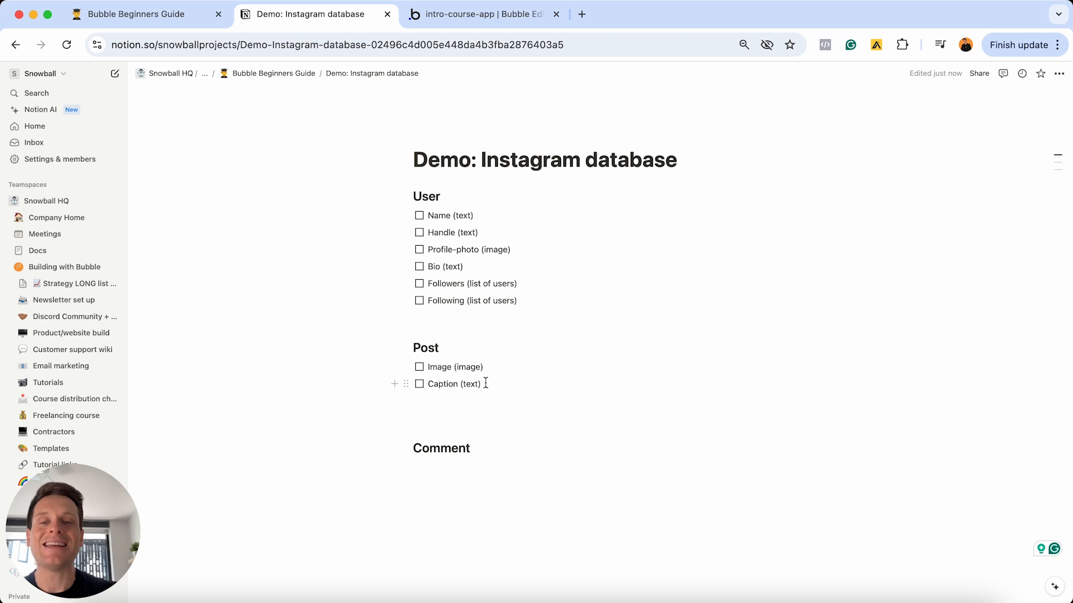
{"action": "key", "text": "Return"}
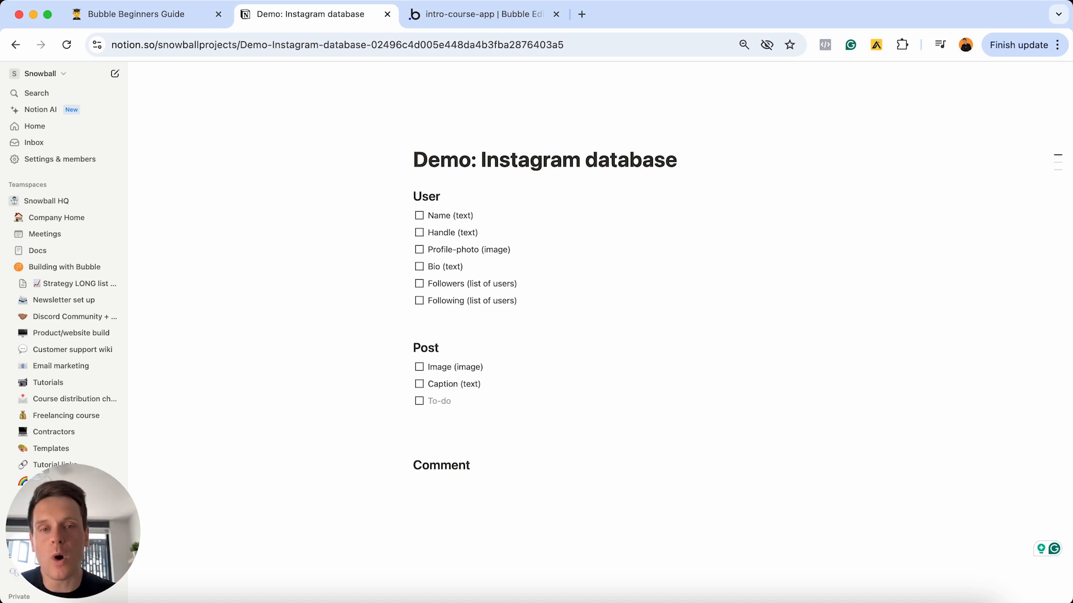
{"action": "type", "text": "Lieks"}
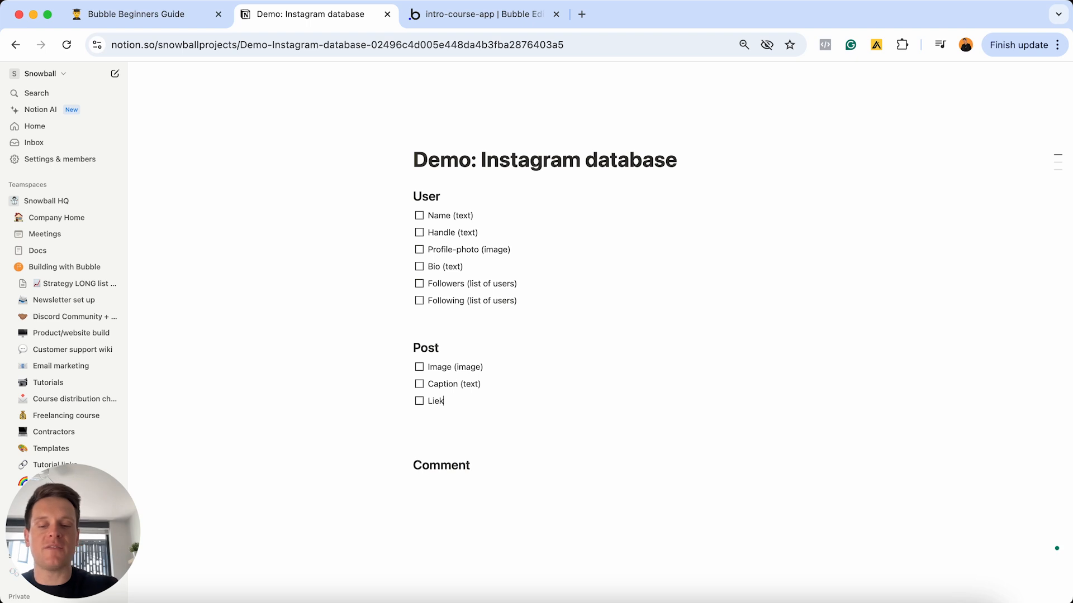
{"action": "key", "text": "BackSpace"}
{"action": "key", "text": "BackSpace"}
{"action": "key", "text": "BackSpace"}
{"action": "type", "text": "kes ("}
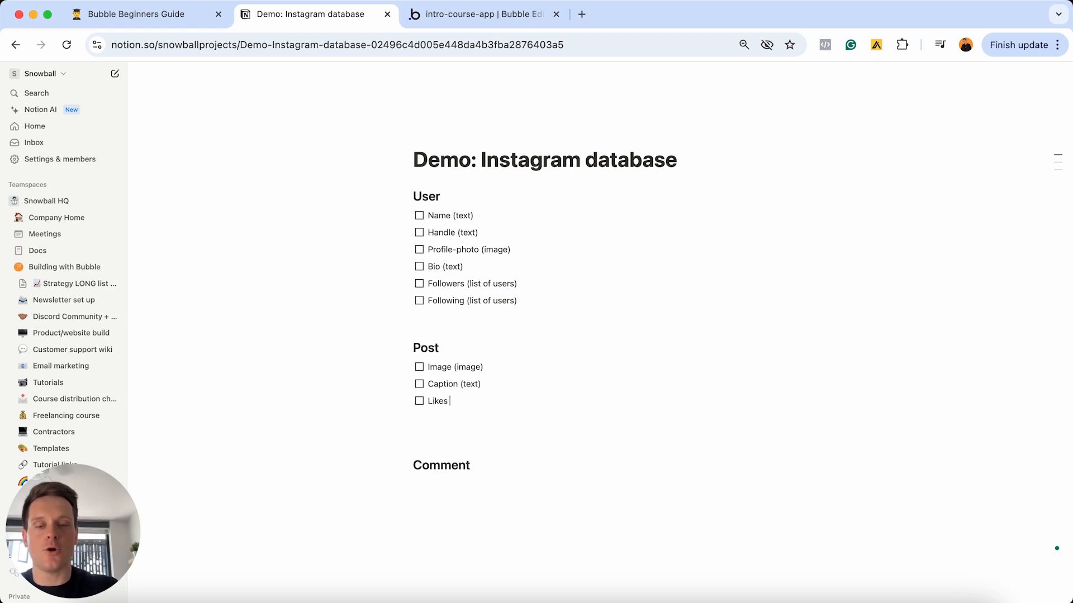
{"action": "left_click", "coordinate": [506, 17]}
- In Bubble, create a Likes field of type User with 'This field is a list' ticked
{"action": "left_click", "coordinate": [327, 312]}
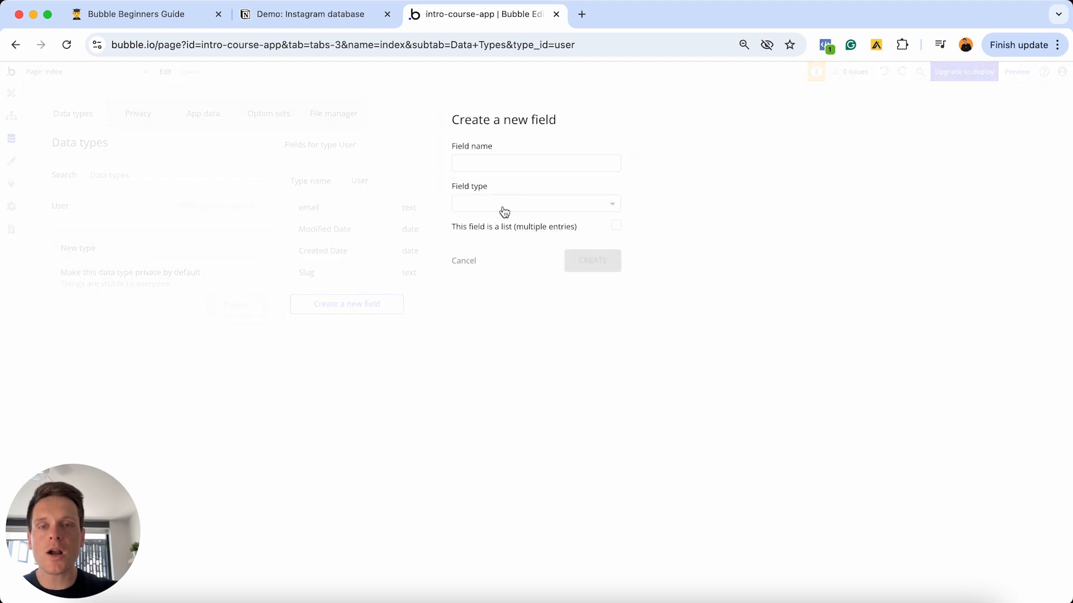
{"action": "left_click", "coordinate": [504, 205]}
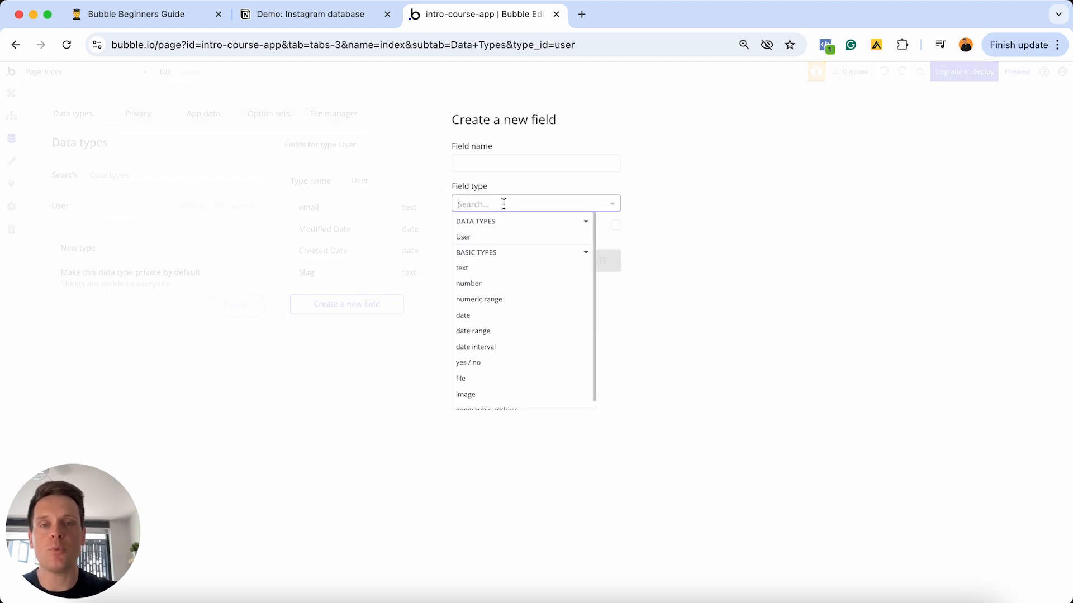
{"action": "left_click", "coordinate": [487, 157]}
{"action": "type", "text": "Lieks"}
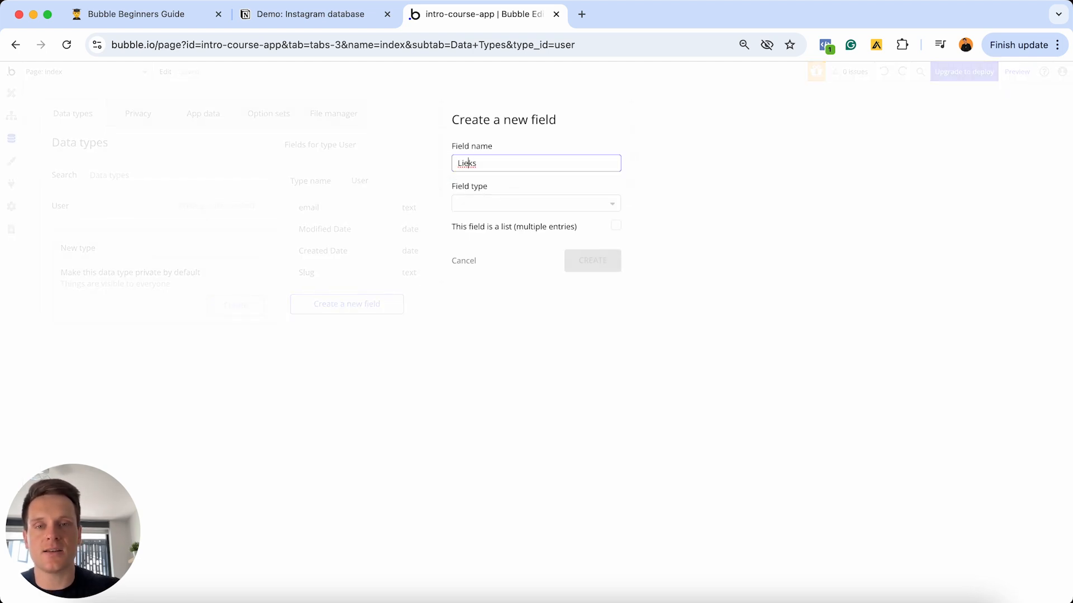
{"action": "key", "text": "BackSpace"}
{"action": "key", "text": "BackSpace"}
{"action": "key", "text": "BackSpace"}
{"action": "type", "text": "kes"}
{"action": "left_click", "coordinate": [531, 204]}
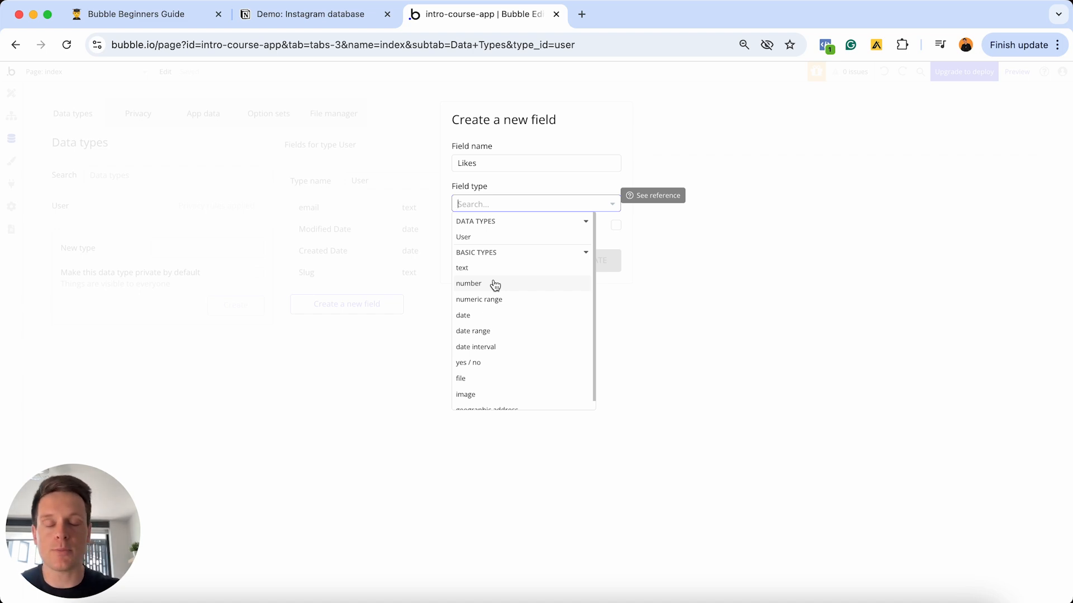
{"action": "left_click", "coordinate": [464, 238]}
{"action": "left_click", "coordinate": [617, 228]}
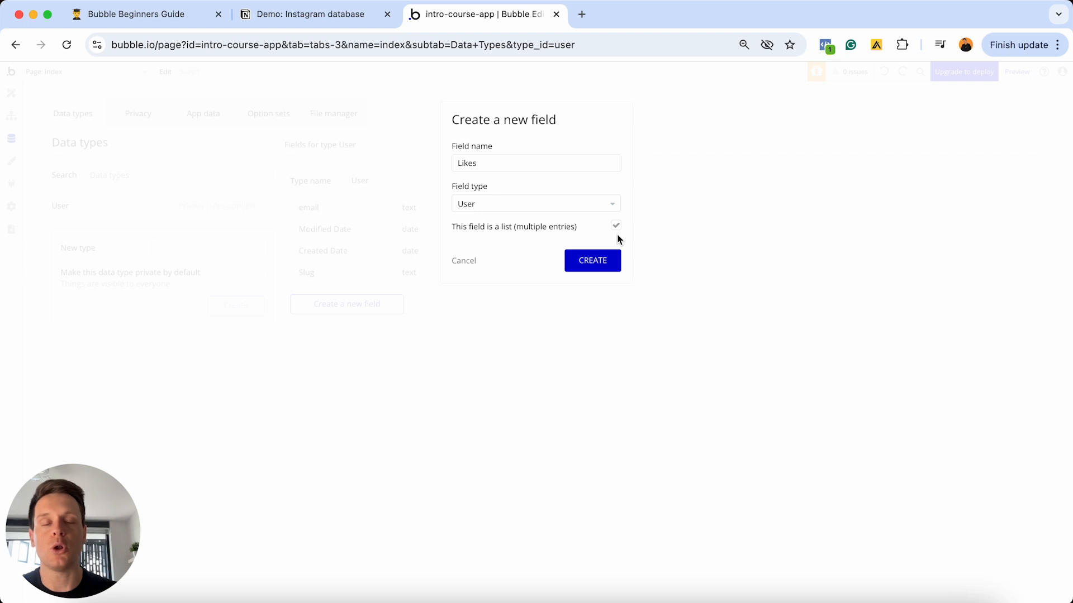
{"action": "left_click", "coordinate": [317, 11]}
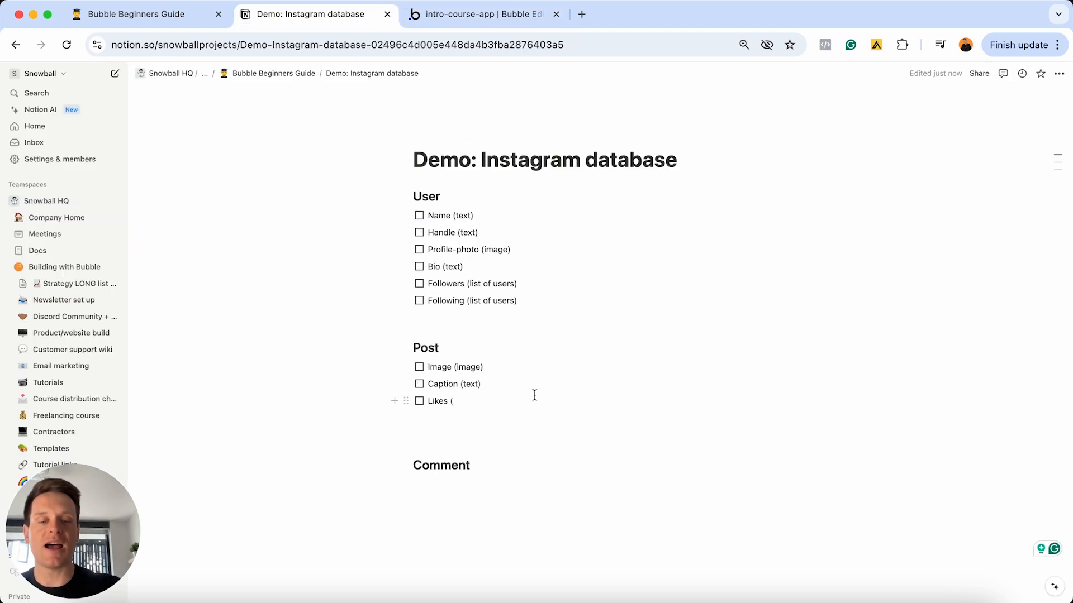
- Finish the Post entry as 'Likes (list of users)' and delete the blank line above Comment
{"action": "type", "text": "list of users)"}
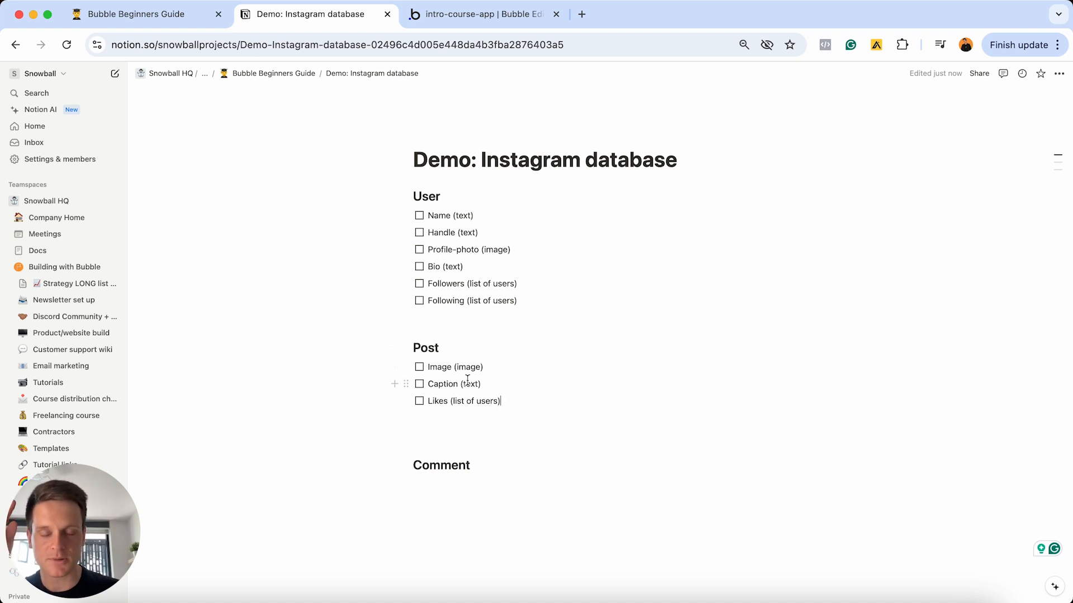
{"action": "left_click", "coordinate": [441, 430]}
{"action": "key", "text": "BackSpace"}
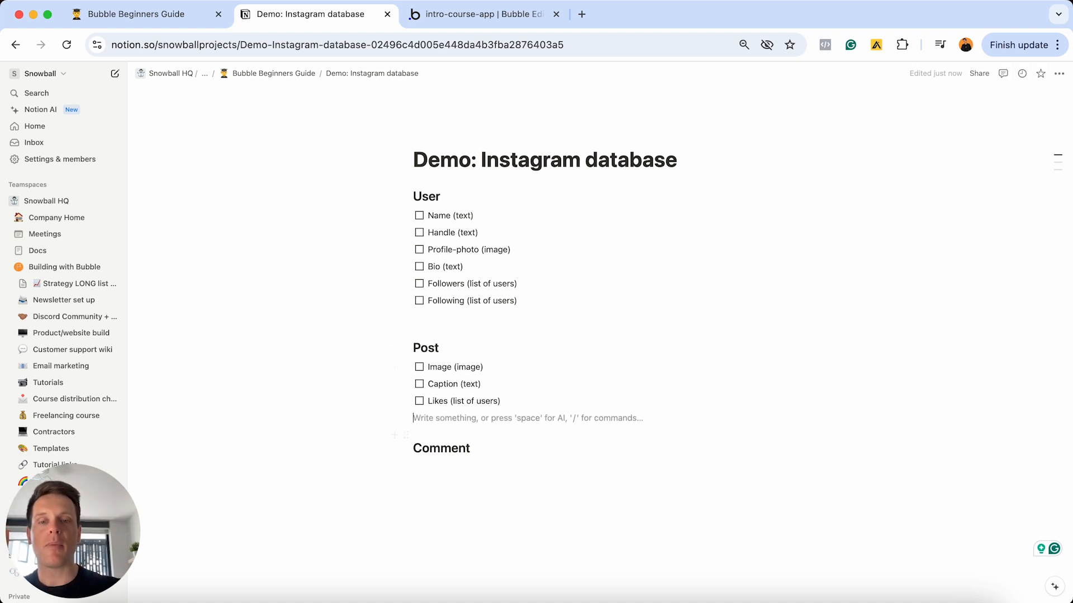
{"action": "left_click", "coordinate": [442, 464]}
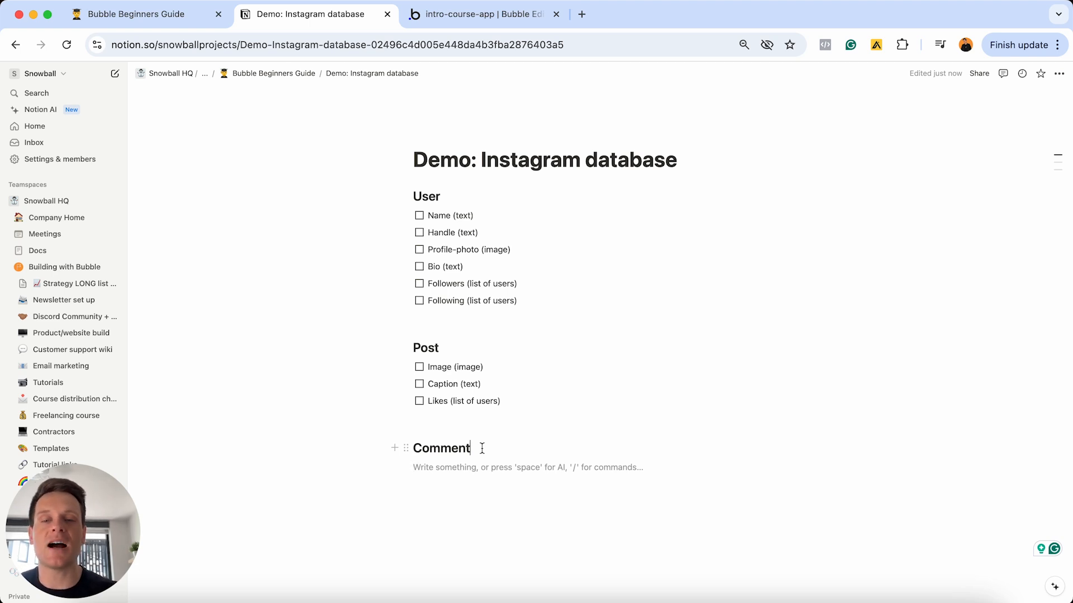
{"action": "type", "text": "s"}
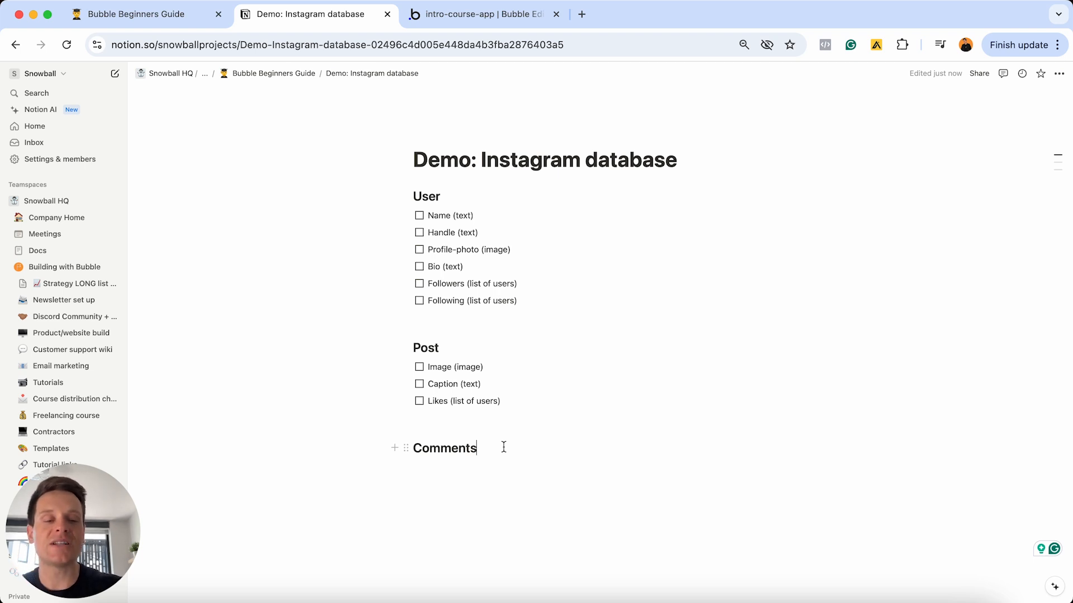
{"action": "left_click", "coordinate": [503, 447]}
{"action": "key", "text": "BackSpace"}
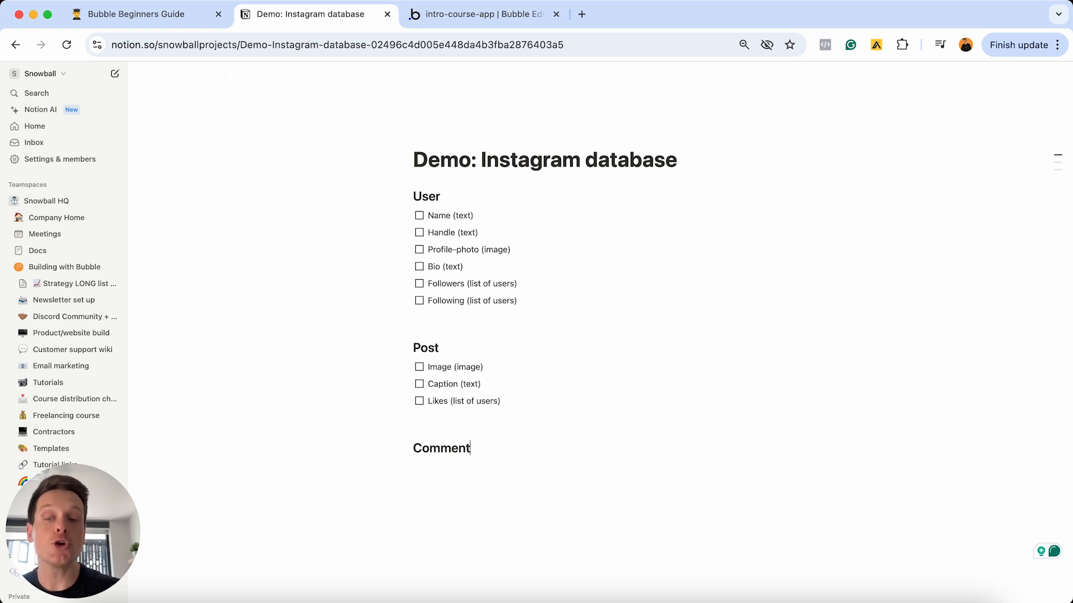
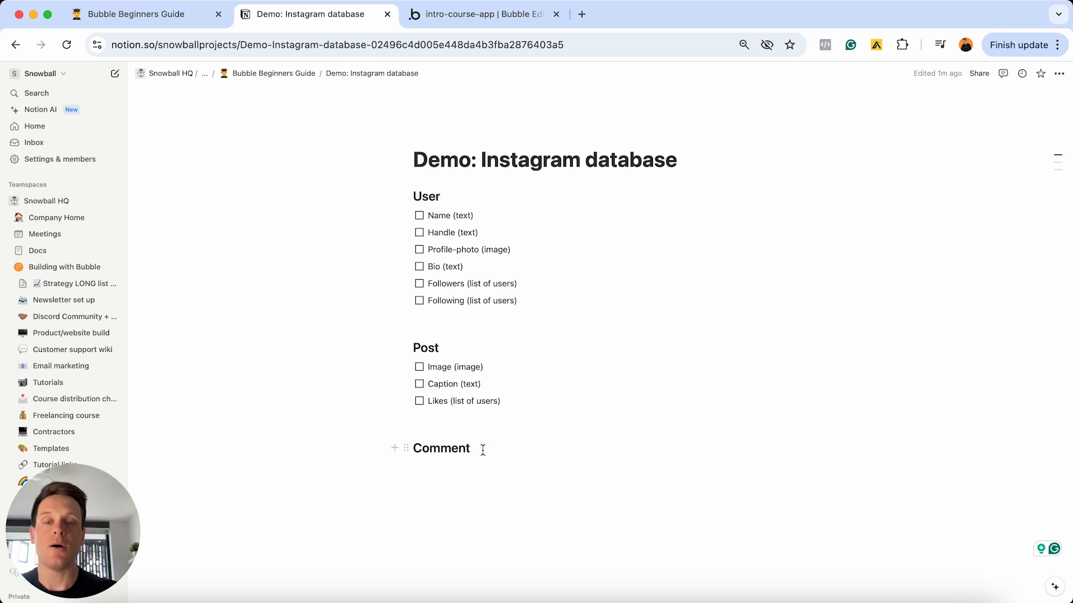
- Add a 'Content (text)' to-do item on a new line under the Comment heading
{"action": "key", "text": "Return"}
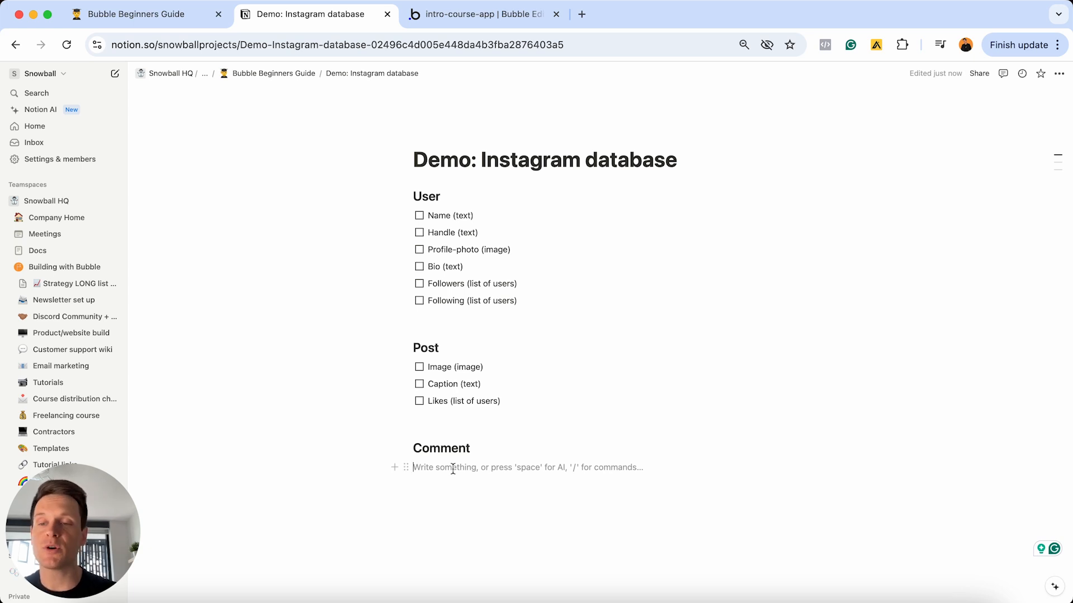
{"action": "left_click", "coordinate": [394, 467]}
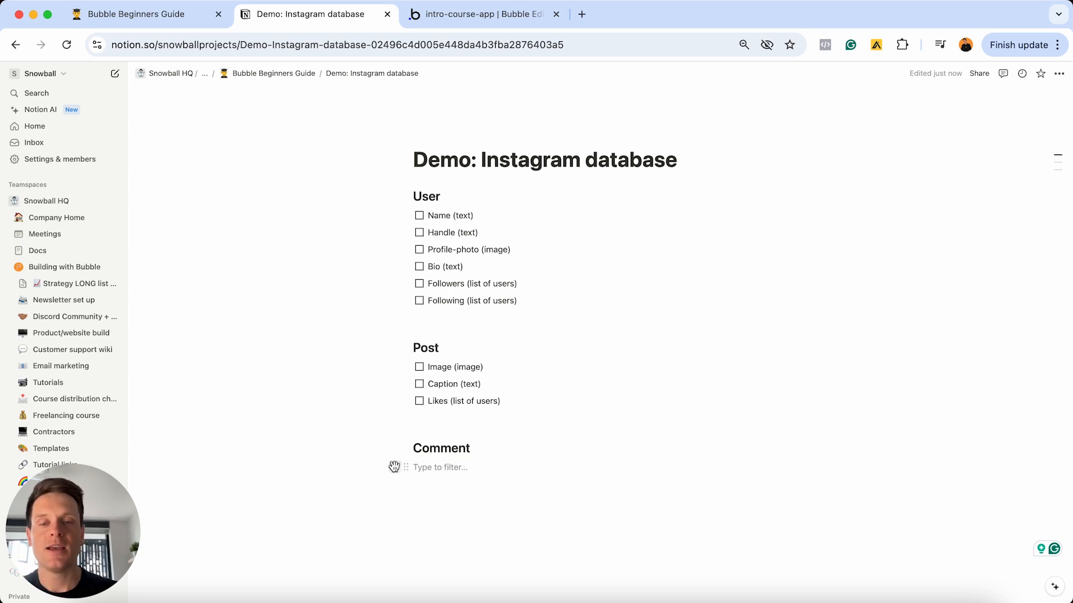
{"action": "left_click", "coordinate": [444, 332]}
{"action": "type", "text": "Content"}
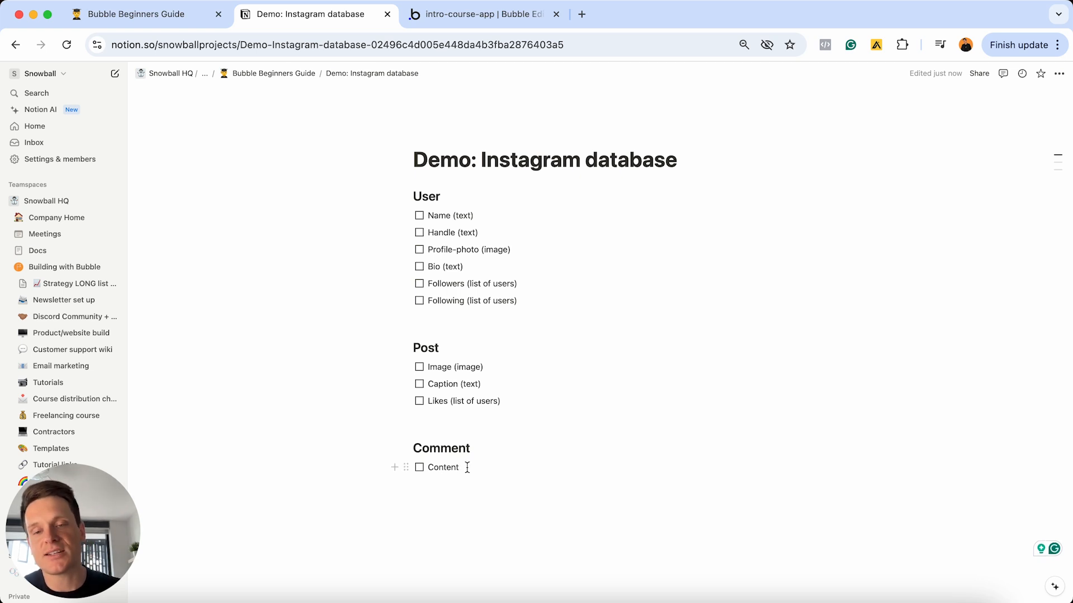
{"action": "type", "text": "text)"}
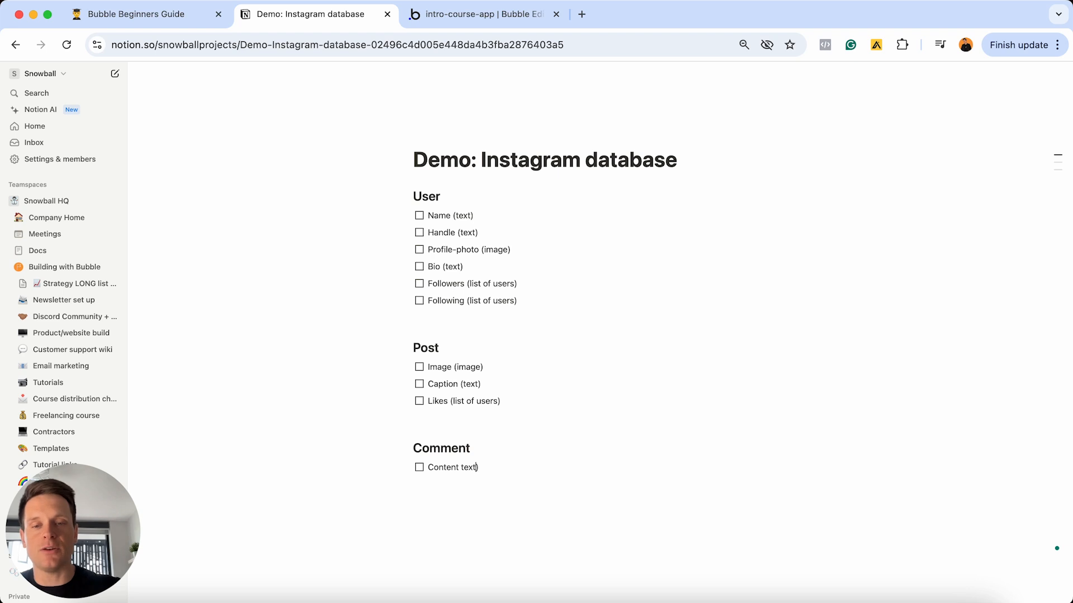
{"action": "key", "text": "Left"}
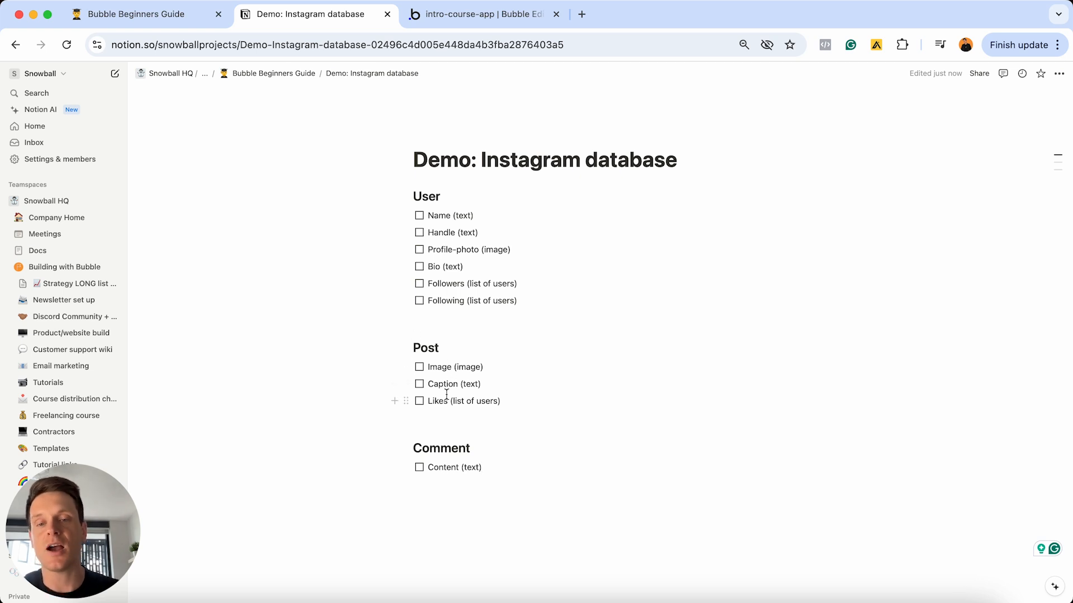
- In Bubble, cancel the Likes form, then draft a User-type Comment field and cancel it
{"action": "left_click", "coordinate": [454, 22]}
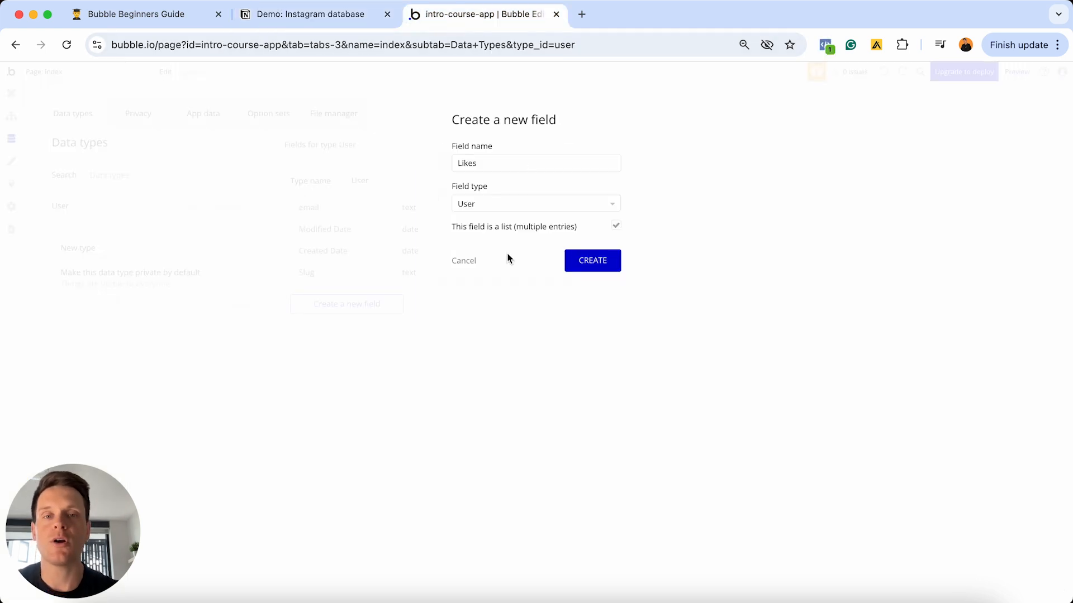
{"action": "left_click", "coordinate": [463, 265]}
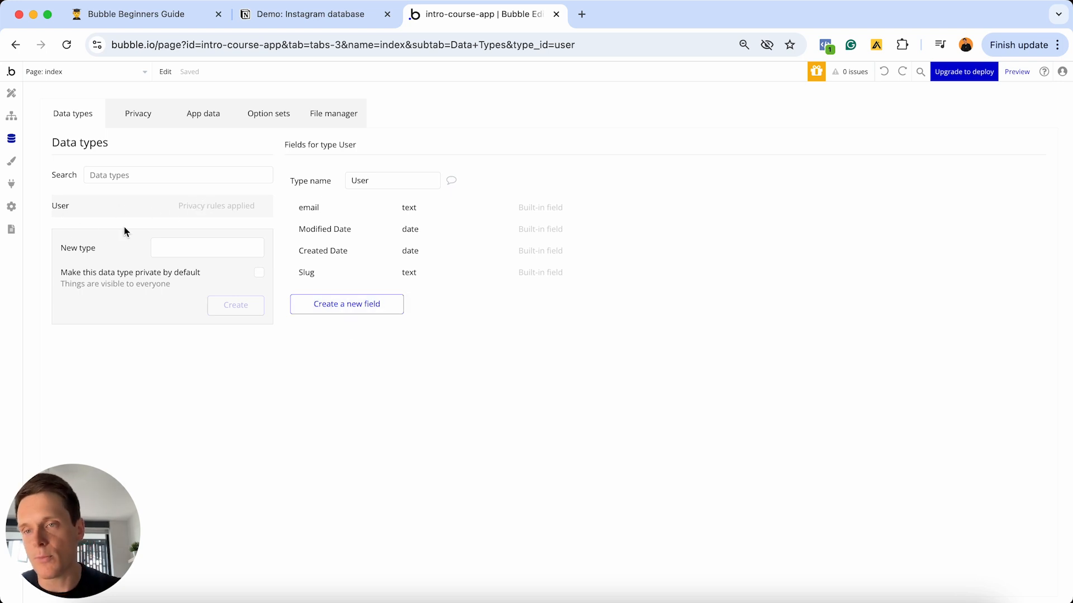
{"action": "left_click", "coordinate": [319, 304]}
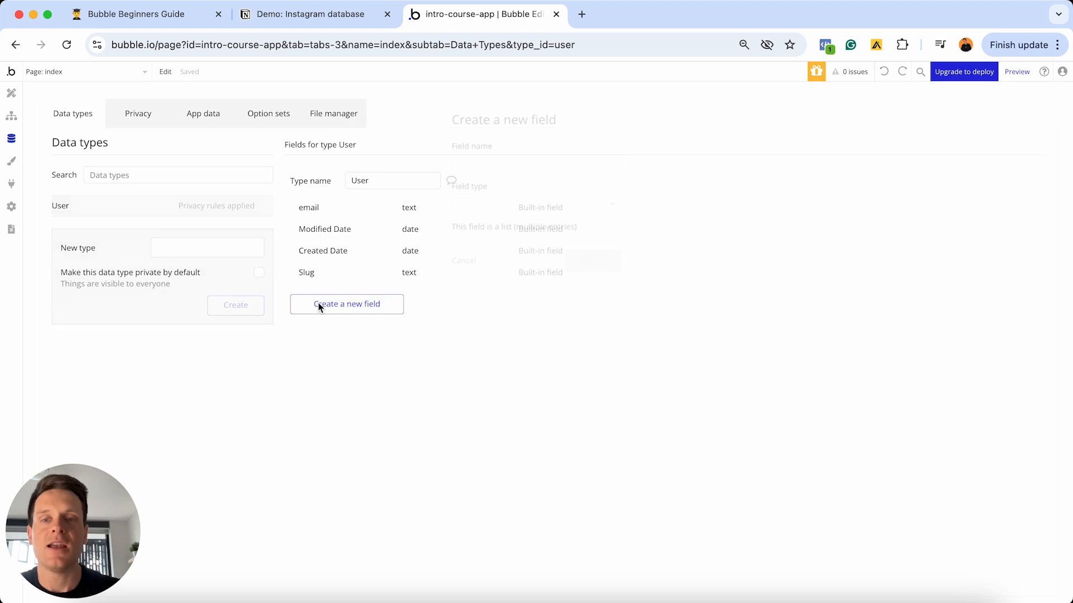
{"action": "left_click", "coordinate": [516, 160]}
{"action": "type", "text": "Comment"}
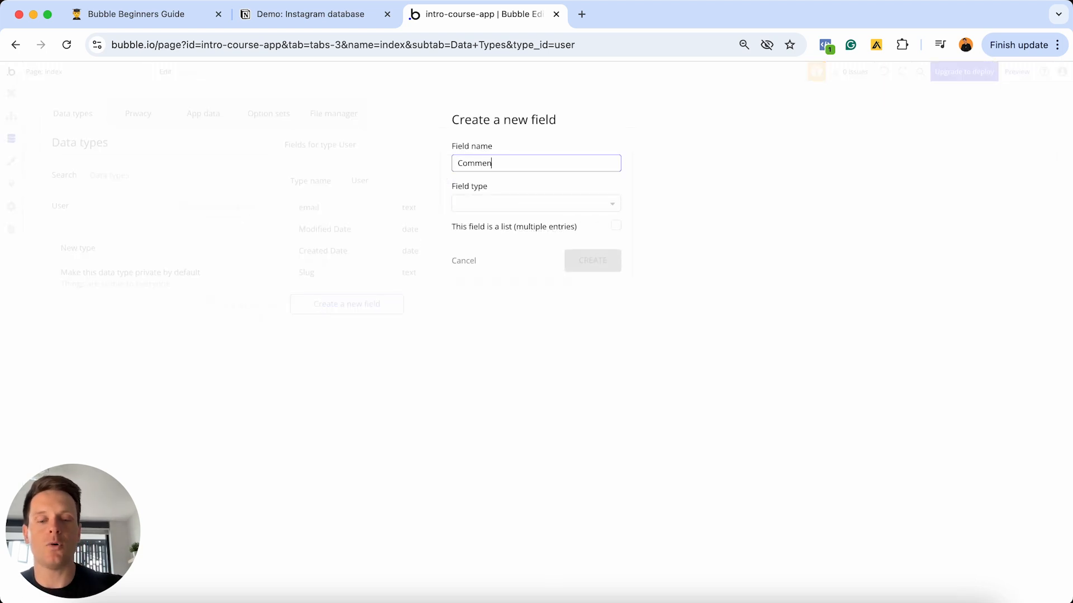
{"action": "left_click", "coordinate": [577, 208]}
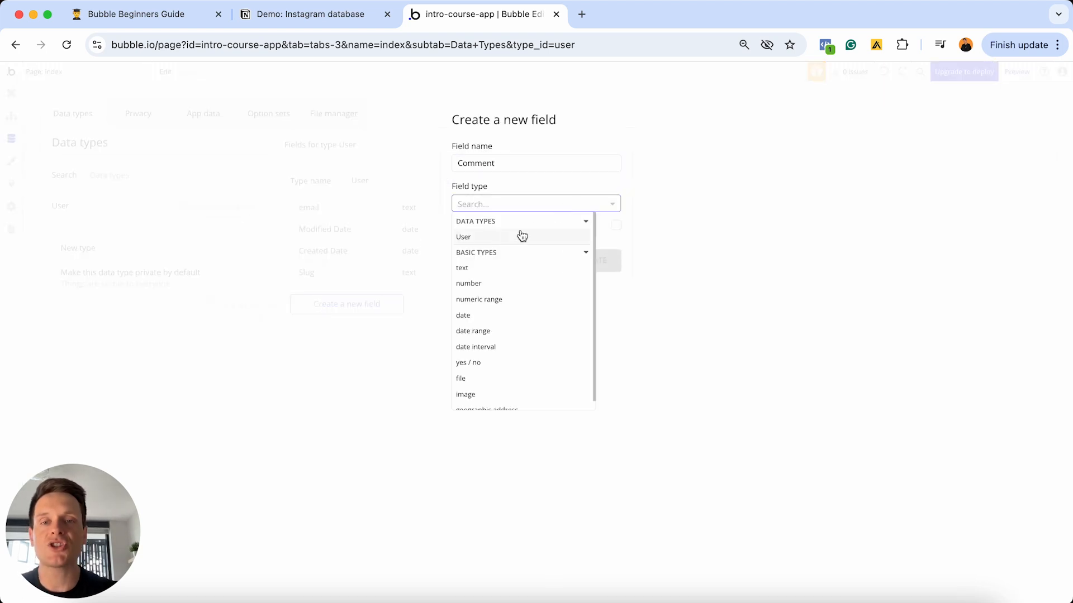
{"action": "left_click", "coordinate": [468, 239]}
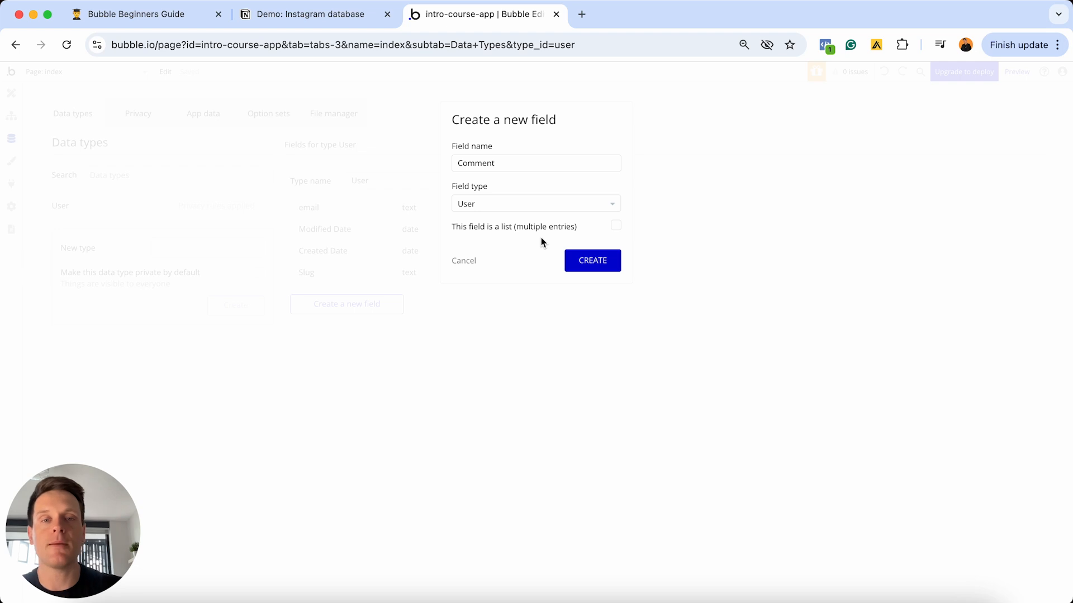
{"action": "left_click", "coordinate": [465, 261]}
- Back in Notion, add the to-do 'OG-post (post)' below Content (text), correcting typos
{"action": "left_click", "coordinate": [332, 21]}
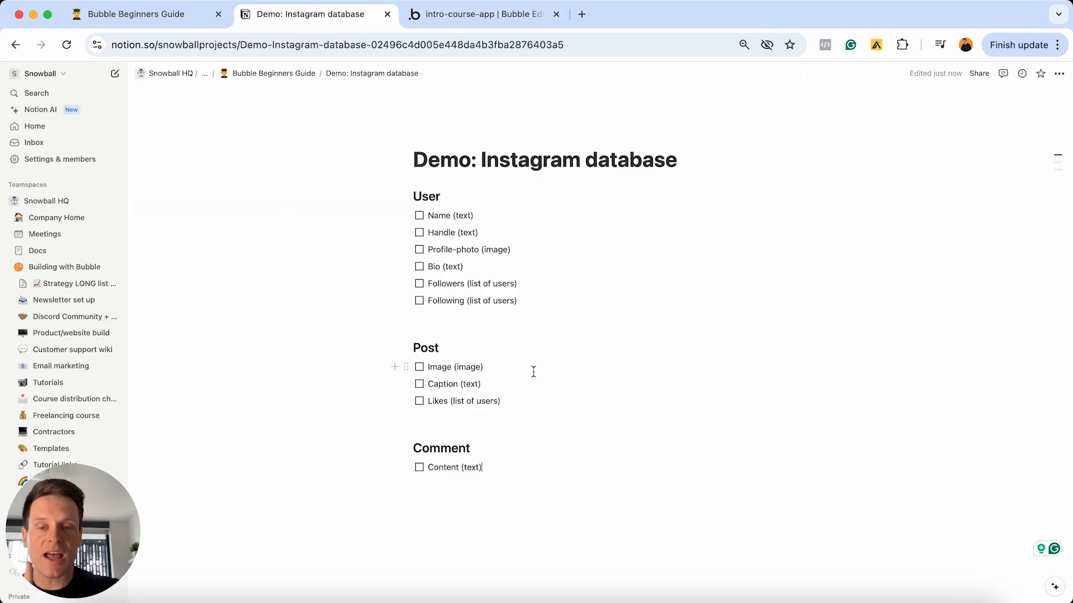
{"action": "key", "text": "Return"}
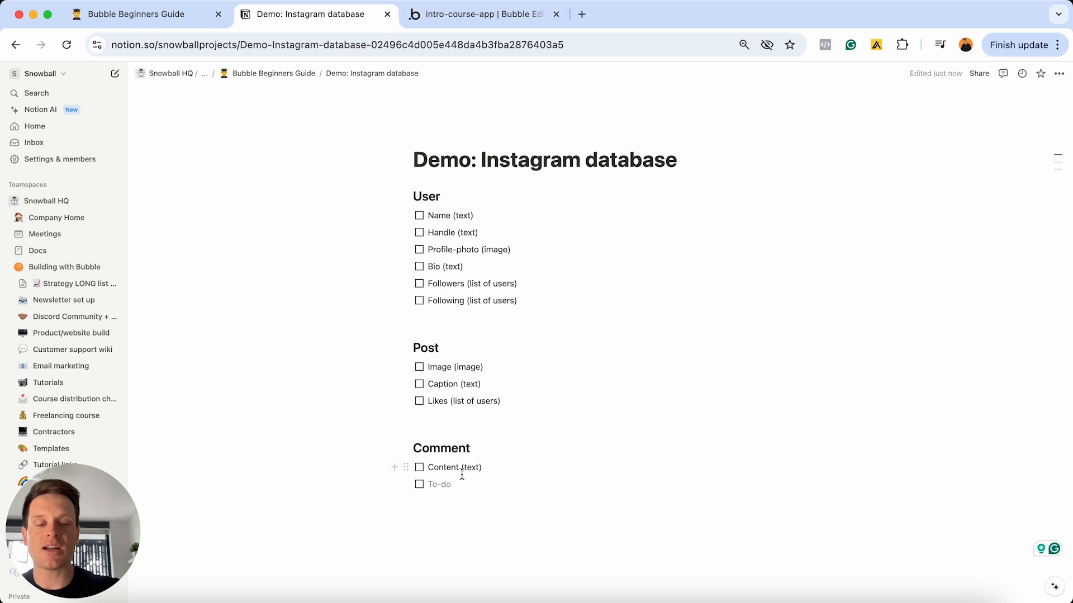
{"action": "type", "text": "OG-"}
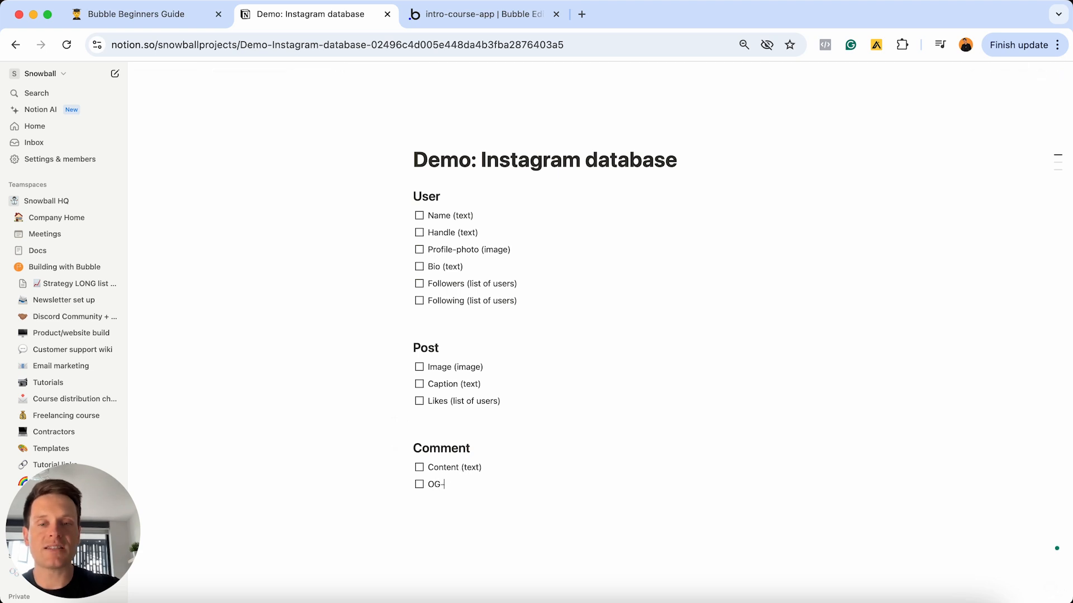
{"action": "type", "text": "post"}
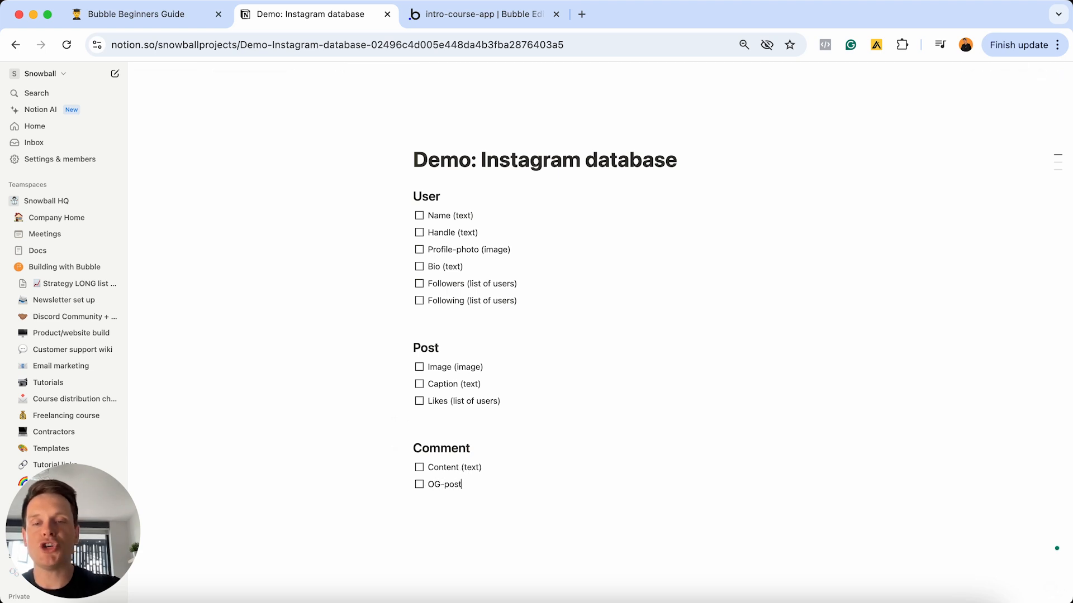
{"action": "left_click", "coordinate": [449, 484]}
{"action": "key", "text": "shift+super+Left"}
{"action": "type", "text": "P"}
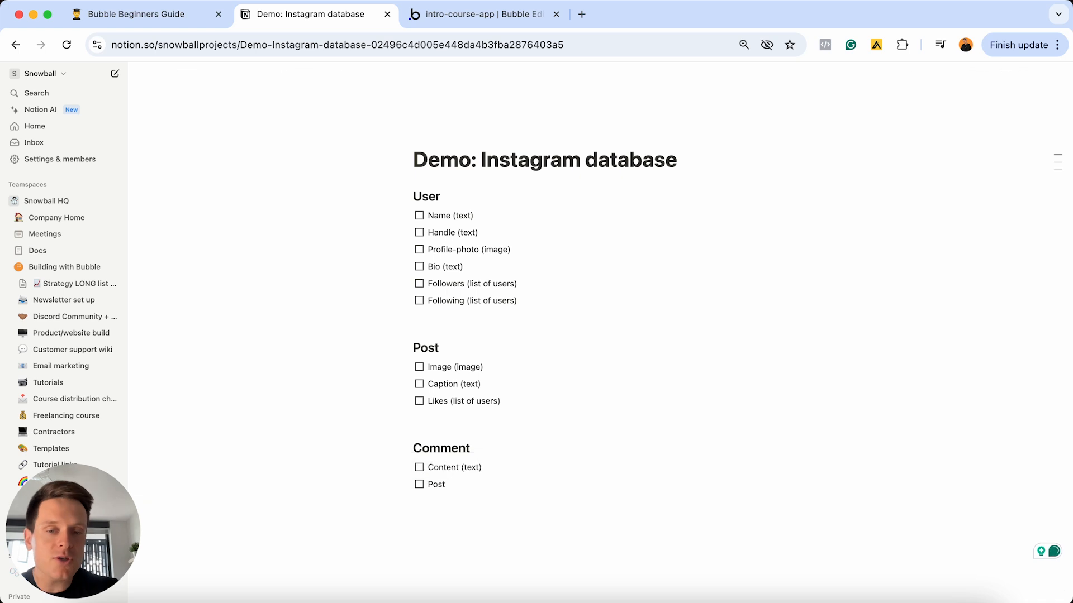
{"action": "type", "text": "OG-"}
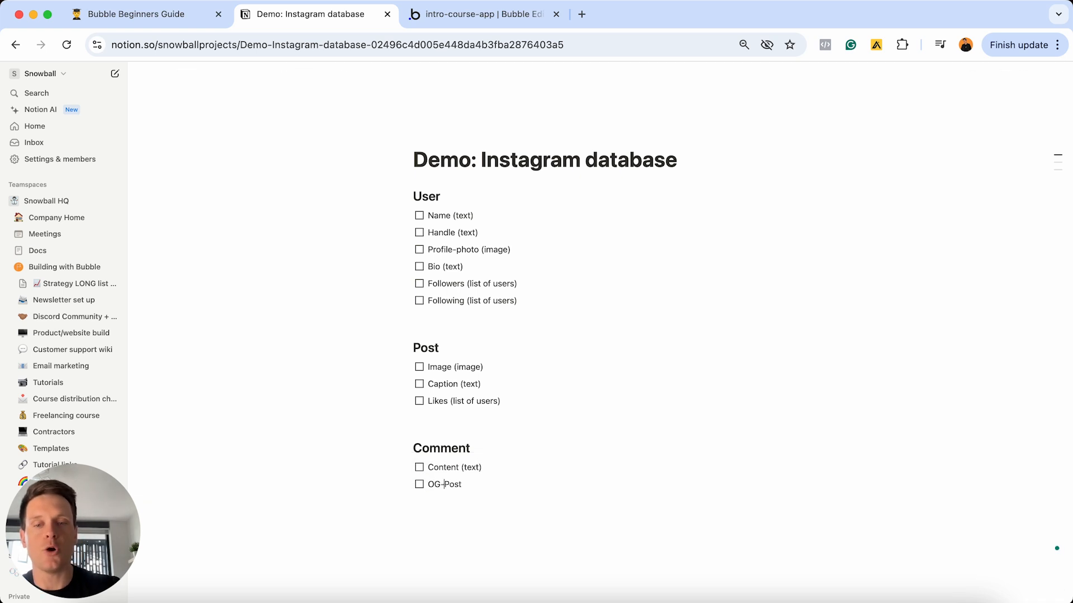
{"action": "key", "text": "BackSpace"}
{"action": "type", "text": "post"}
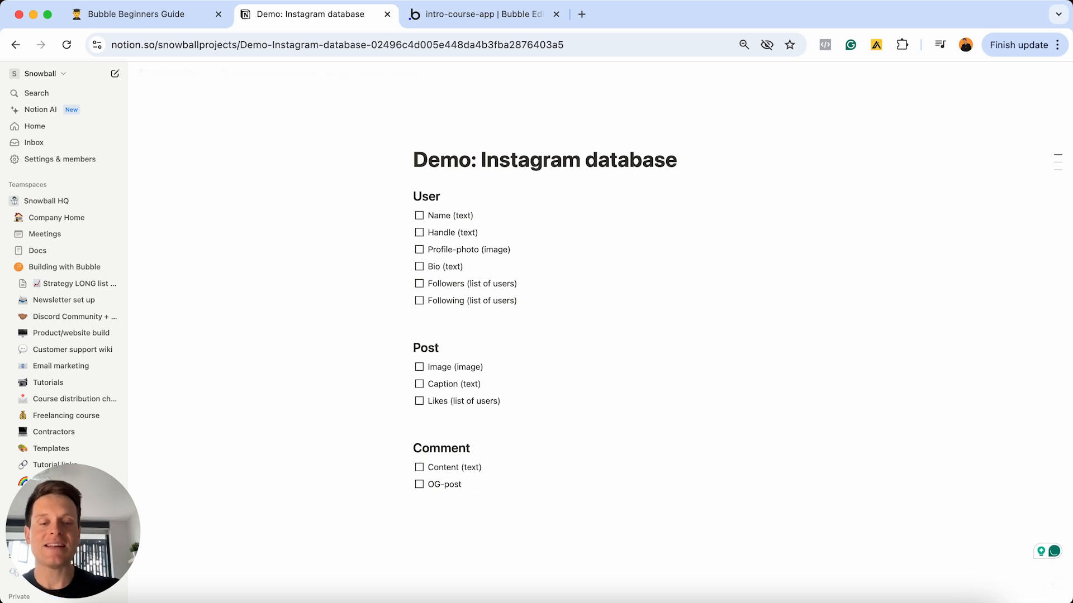
{"action": "type", "text": " ("}
{"action": "type", "text": "Po"}
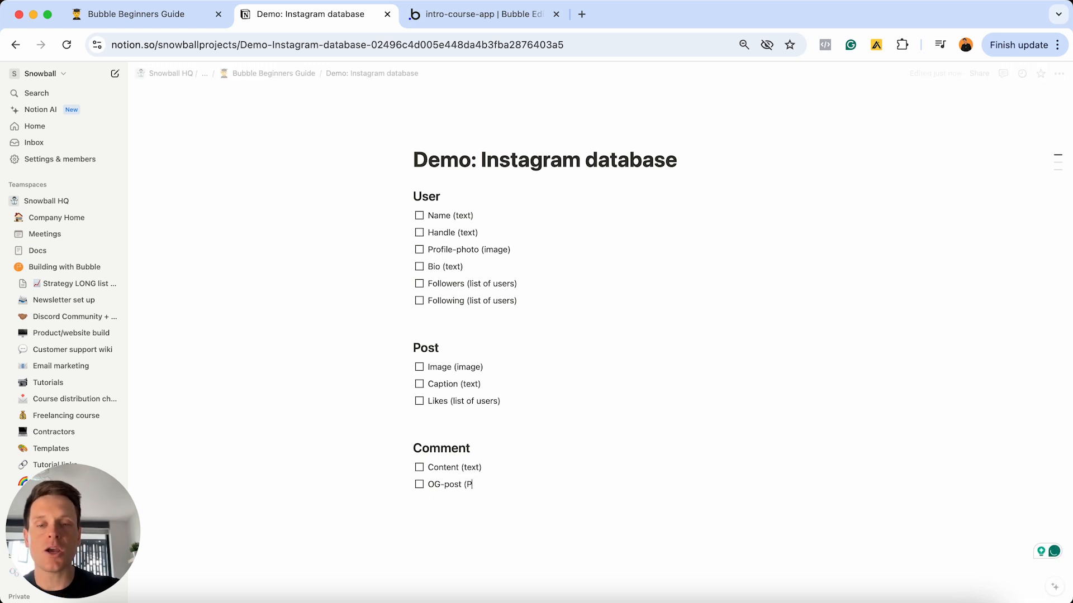
{"action": "key", "text": "BackSpace"}
{"action": "key", "text": "BackSpace"}
{"action": "type", "text": "post)"}
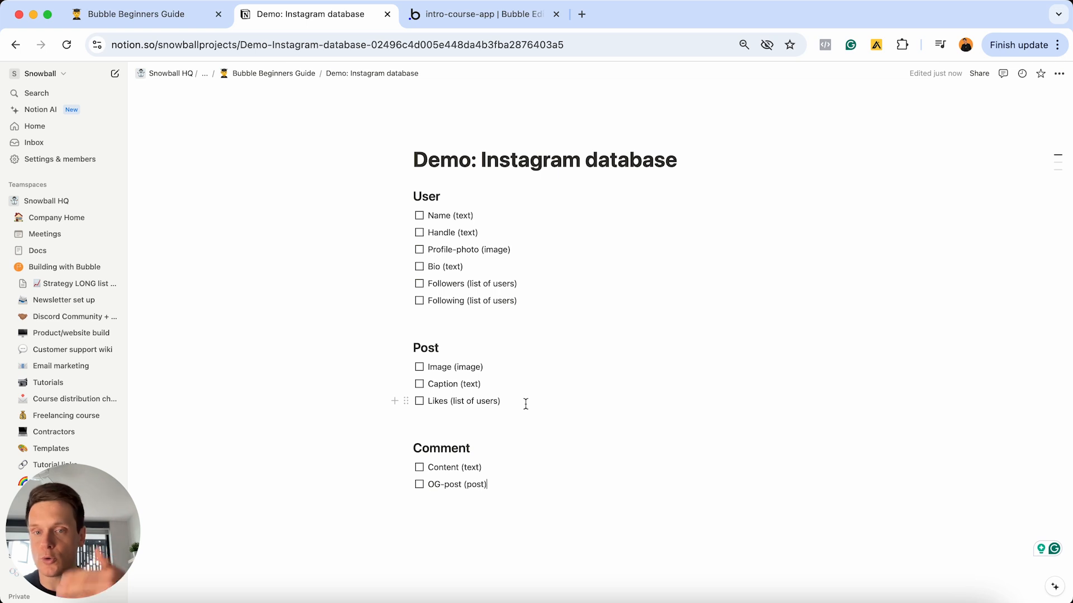
{"action": "left_click_drag", "start_coordinate": [442, 349], "coordinate": [411, 349]}
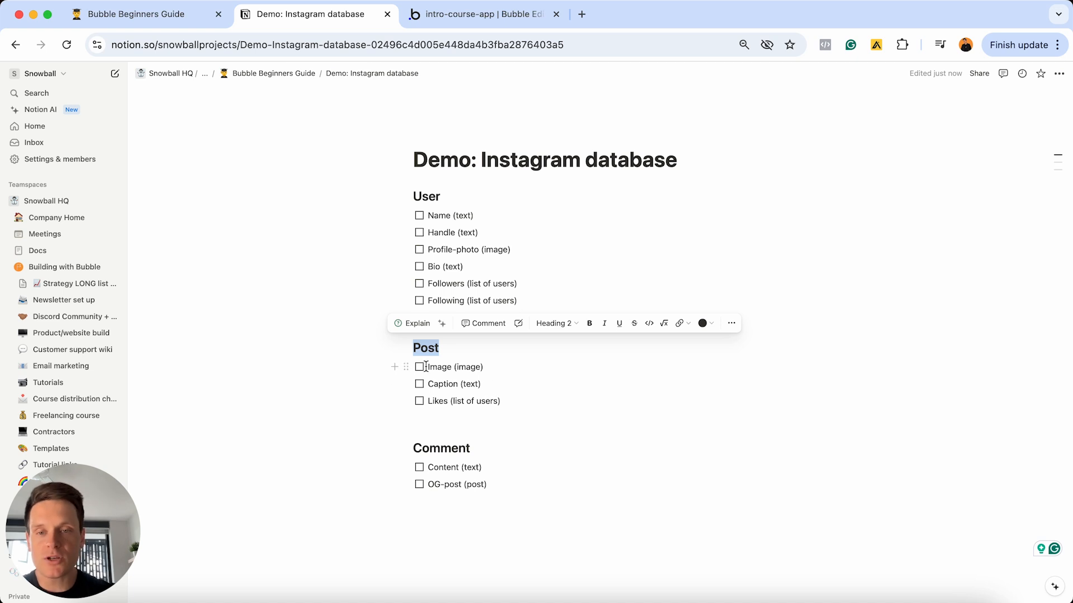
- Drag the Image (image) to-do from the top of Post to below Likes (list of users)
{"action": "left_click", "coordinate": [496, 366]}
{"action": "triple_click", "coordinate": [495, 366]}
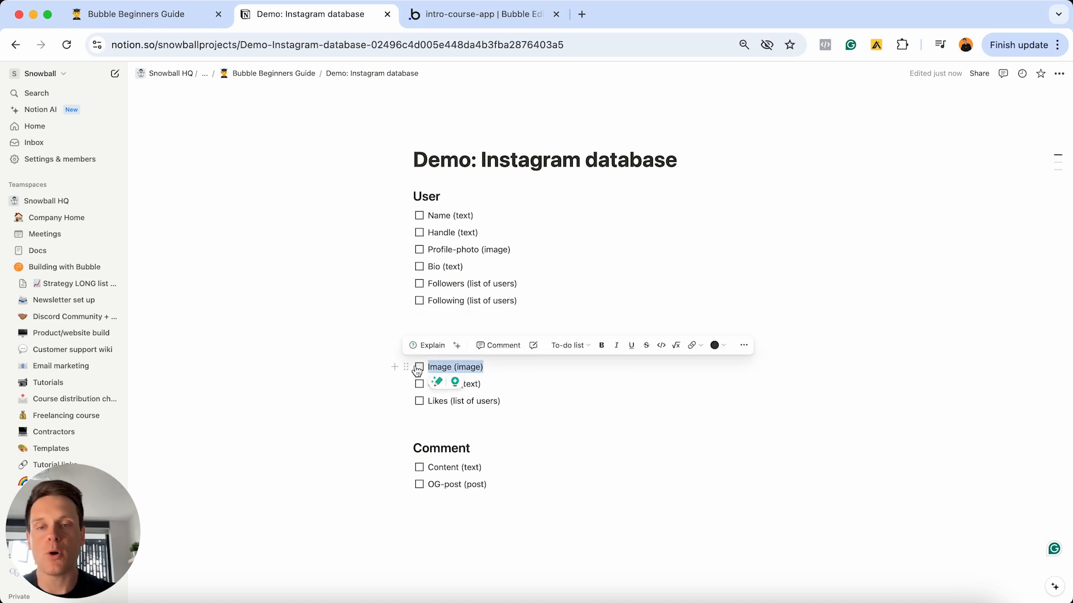
{"action": "left_click", "coordinate": [493, 385]}
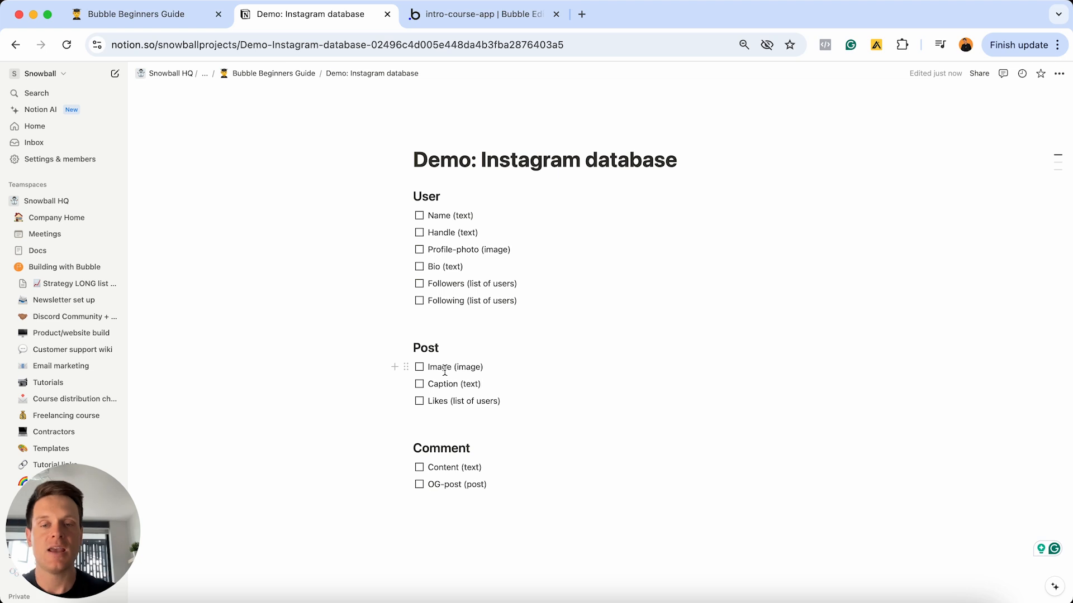
{"action": "left_click_drag", "start_coordinate": [406, 367], "coordinate": [412, 434]}
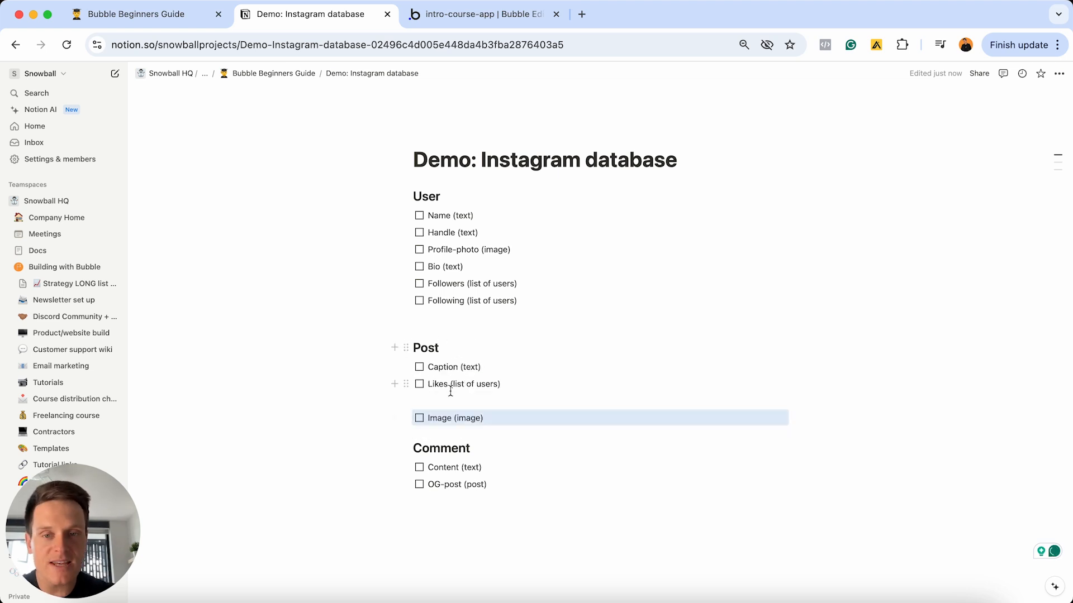
- Insert an empty line between Likes (list of users) and Image (image)
{"action": "left_click", "coordinate": [515, 417]}
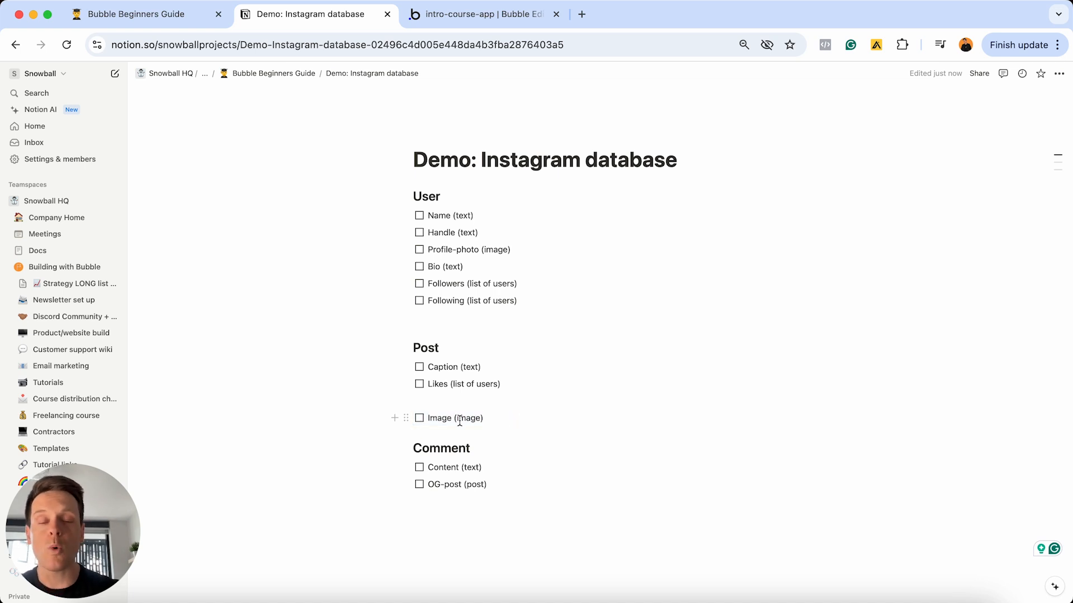
{"action": "left_click", "coordinate": [444, 402]}
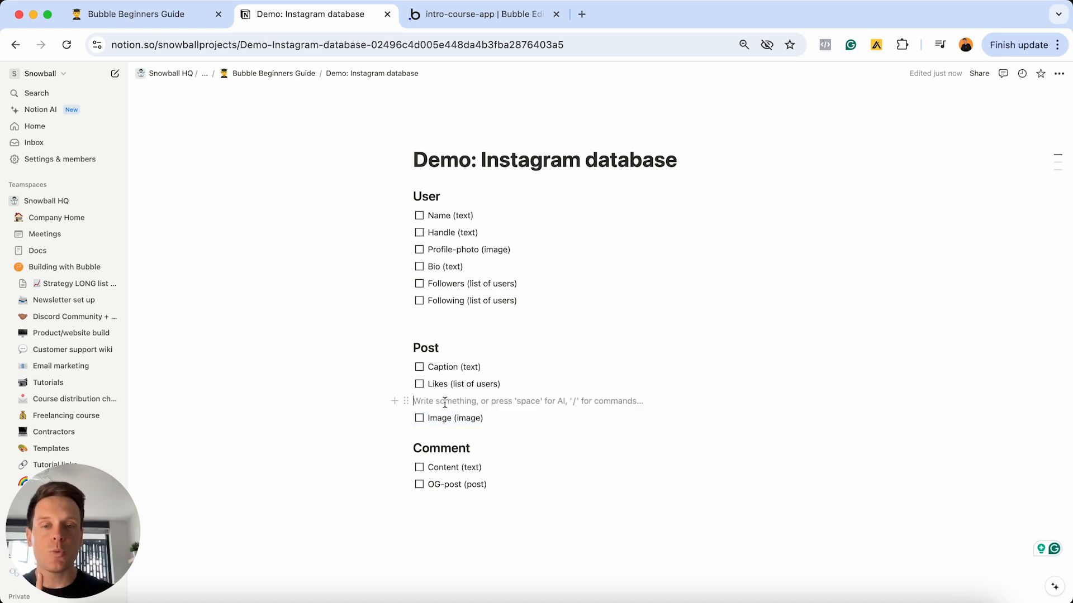
{"action": "key", "text": "Return"}
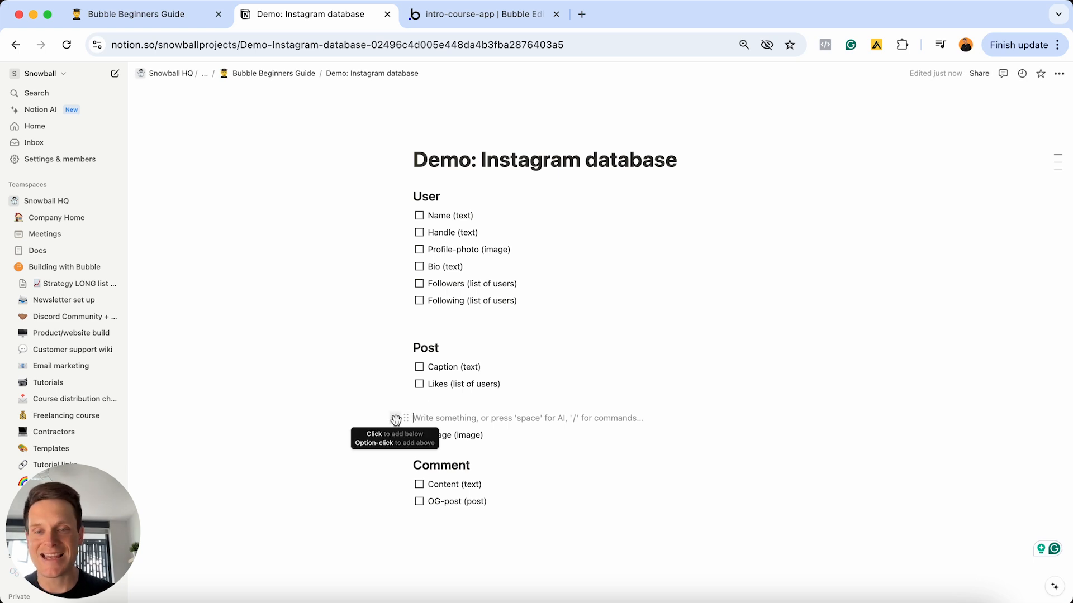
- Turn the new line into a Heading 2 reading 'Post satellite'
{"action": "left_click", "coordinate": [395, 419]}
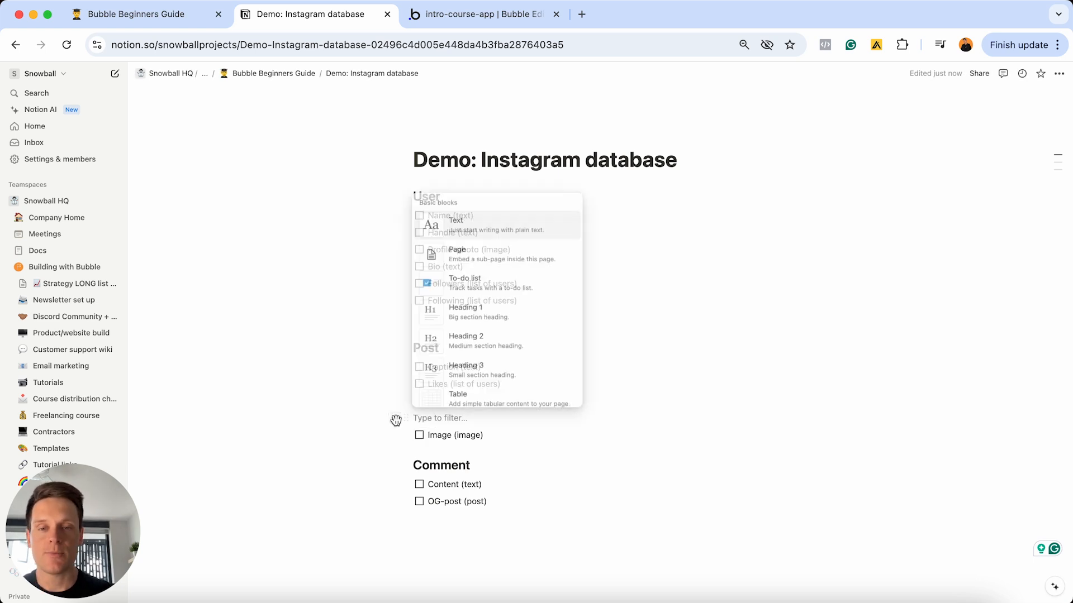
{"action": "left_click", "coordinate": [452, 339]}
{"action": "type", "text": "Post"}
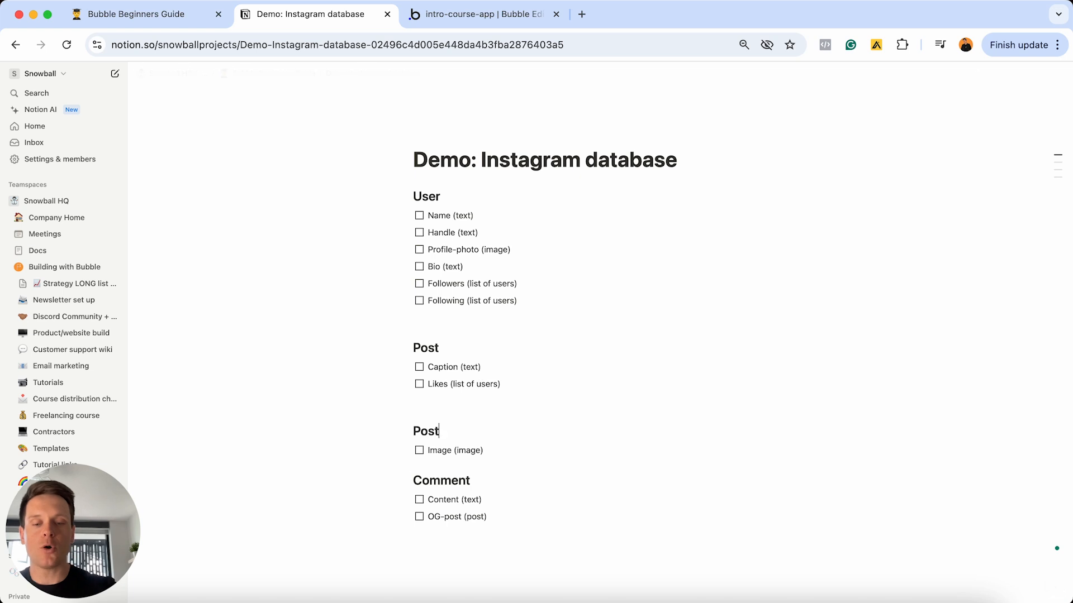
{"action": "type", "text": " satellites"}
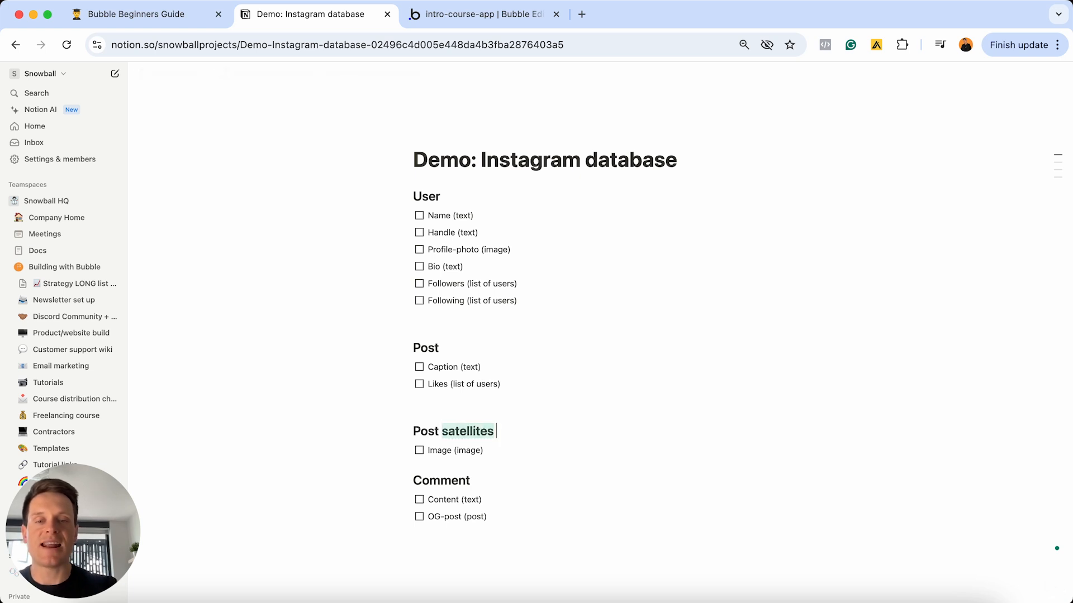
{"action": "key", "text": "BackSpace"}
{"action": "key", "text": "BackSpace"}
{"action": "key", "text": "BackSpace"}
{"action": "type", "text": "e"}
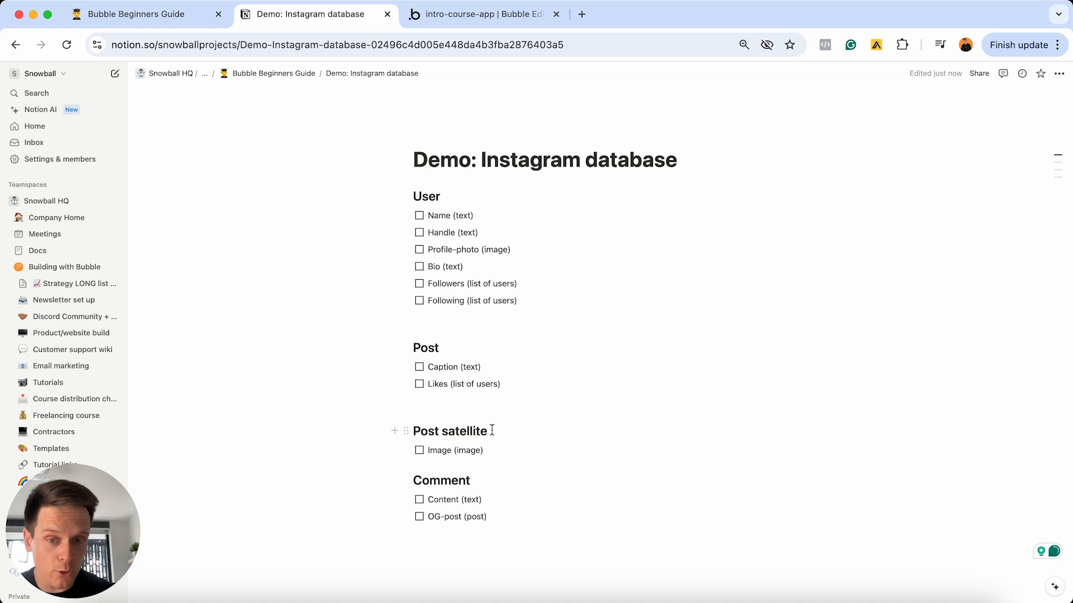
- Add a plain-text blank line below Image (image)
{"action": "left_click", "coordinate": [469, 467]}
{"action": "key", "text": "Return"}
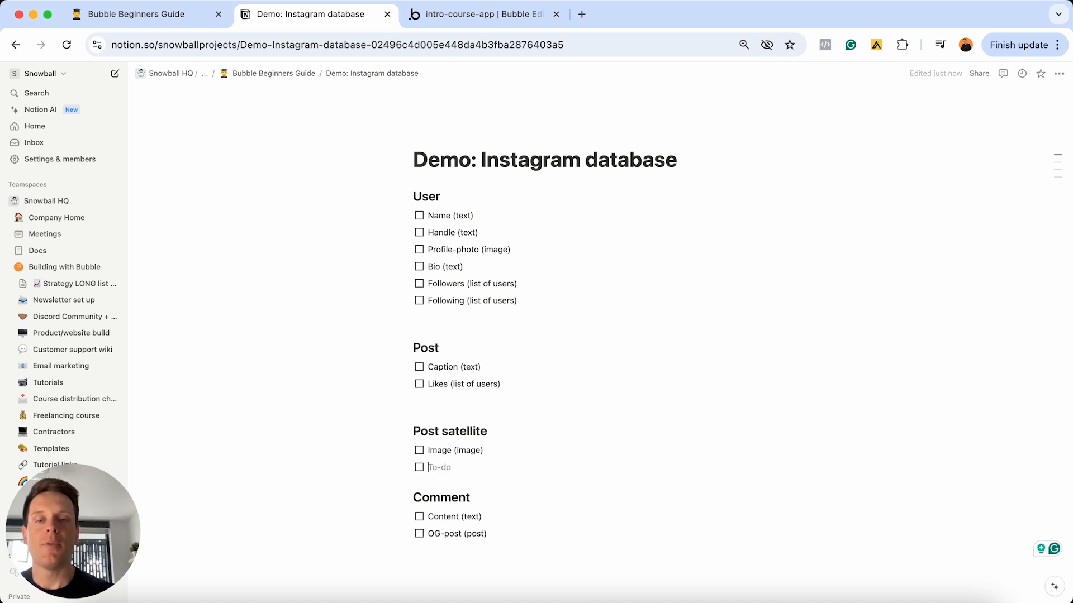
{"action": "key", "text": "Return"}
{"action": "left_click", "coordinate": [497, 450]}
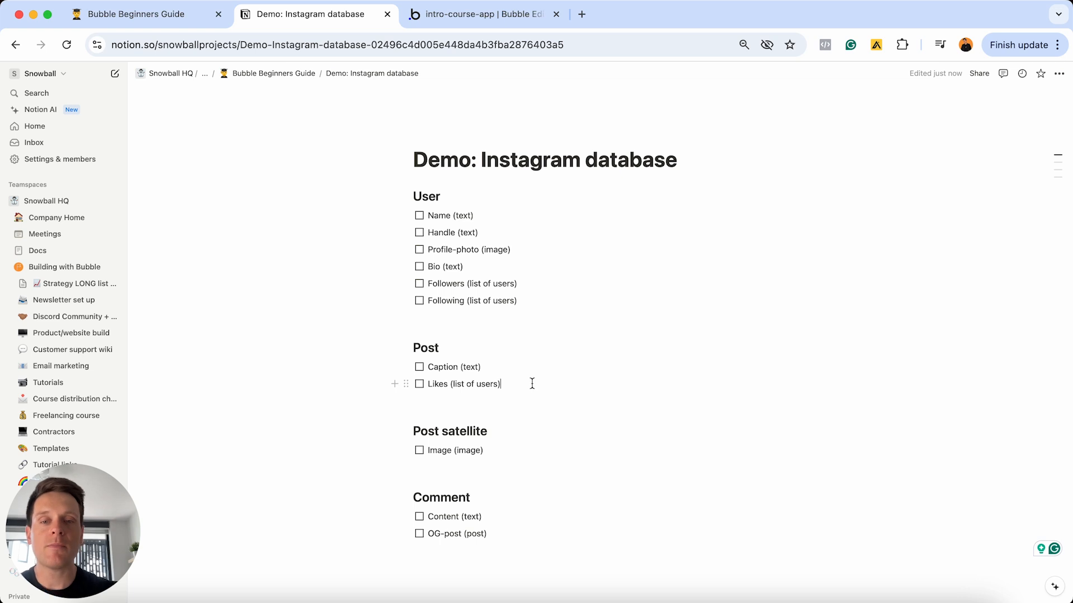
- Add a 'Satellite-data (post satellite)' to-do under Likes (list of users), then go to Bubble
{"action": "key", "text": "Return"}
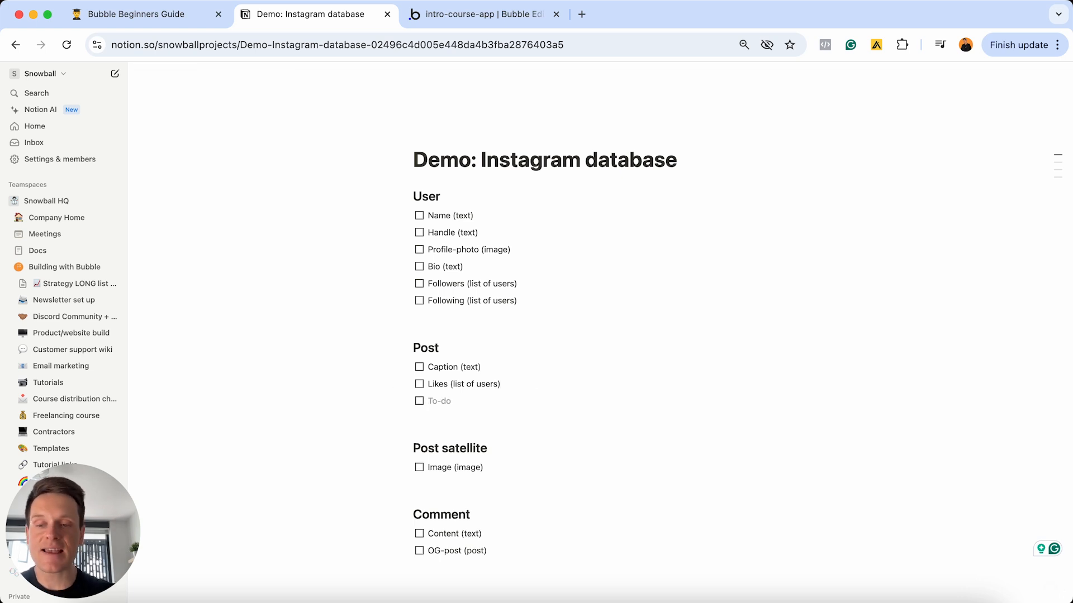
{"action": "type", "text": "Sate"}
{"action": "type", "text": "lli"}
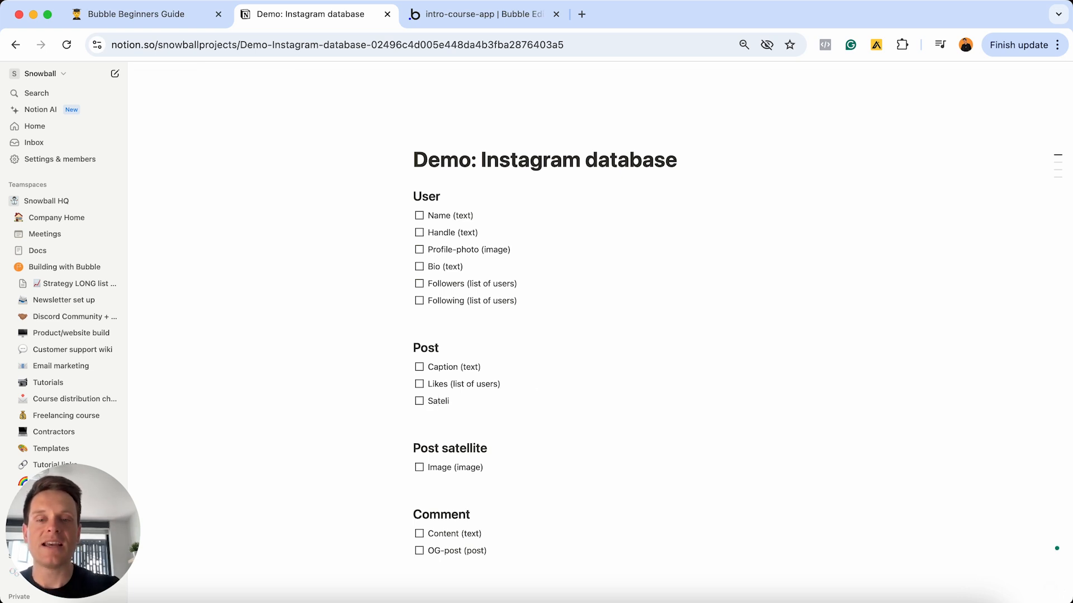
{"action": "key", "text": "BackSpace"}
{"action": "type", "text": "lit"}
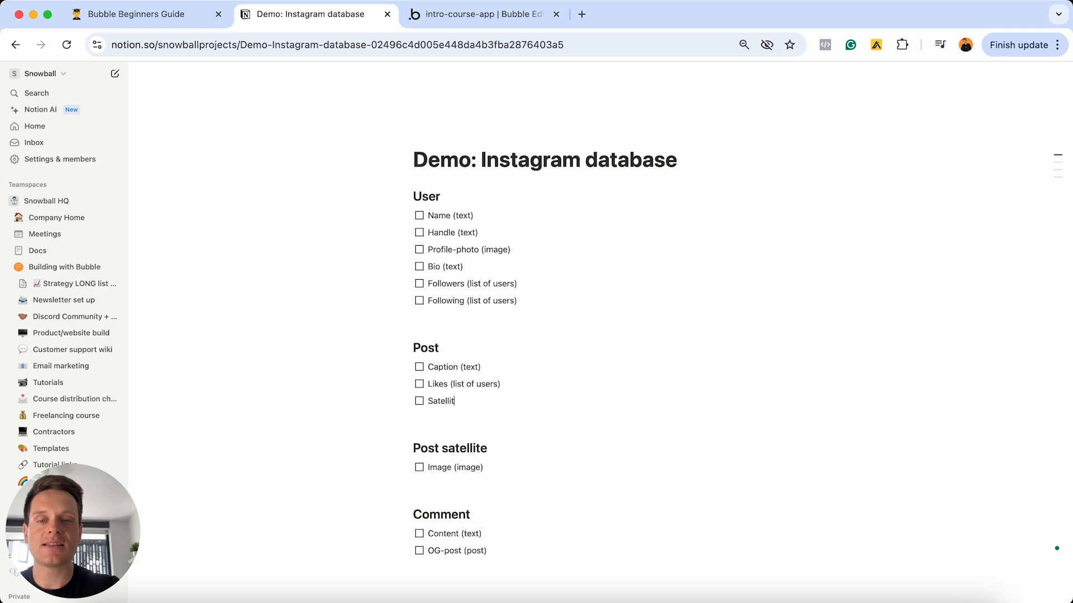
{"action": "type", "text": "e-data ("}
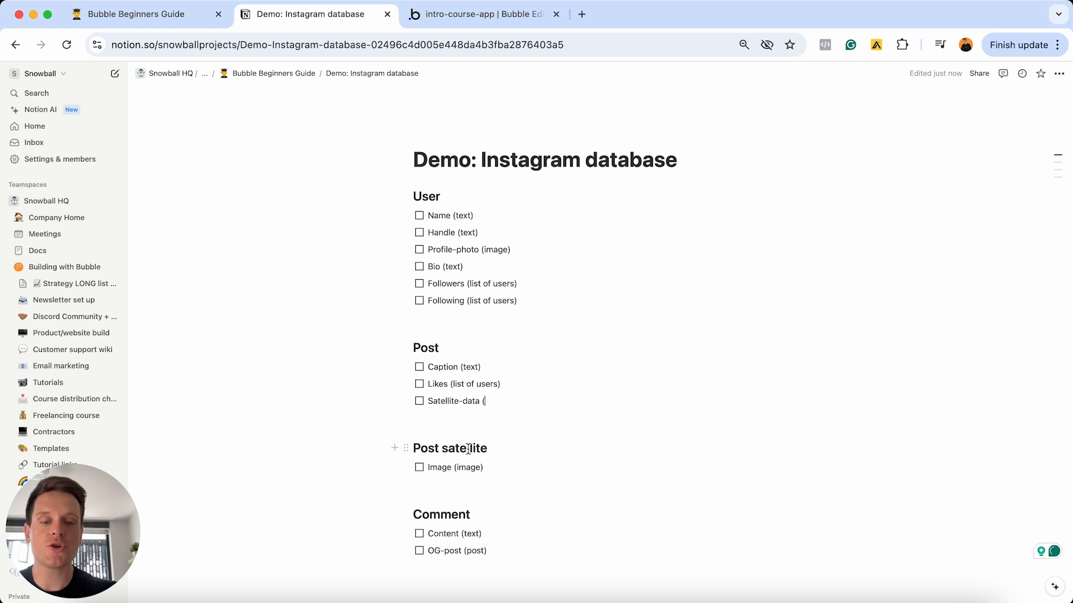
{"action": "type", "text": "post sate"}
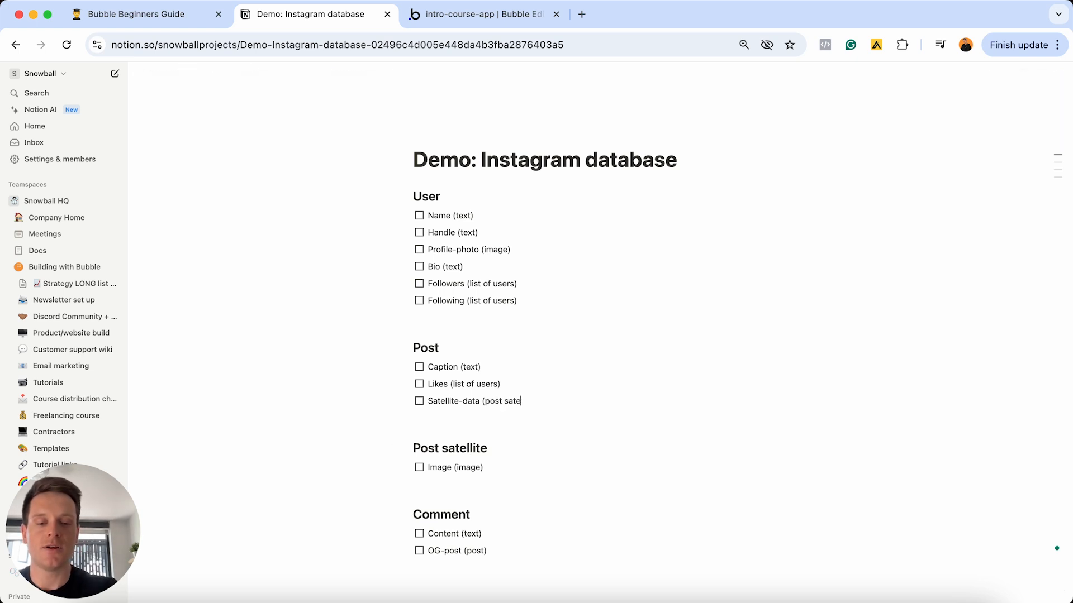
{"action": "type", "text": "llite)"}
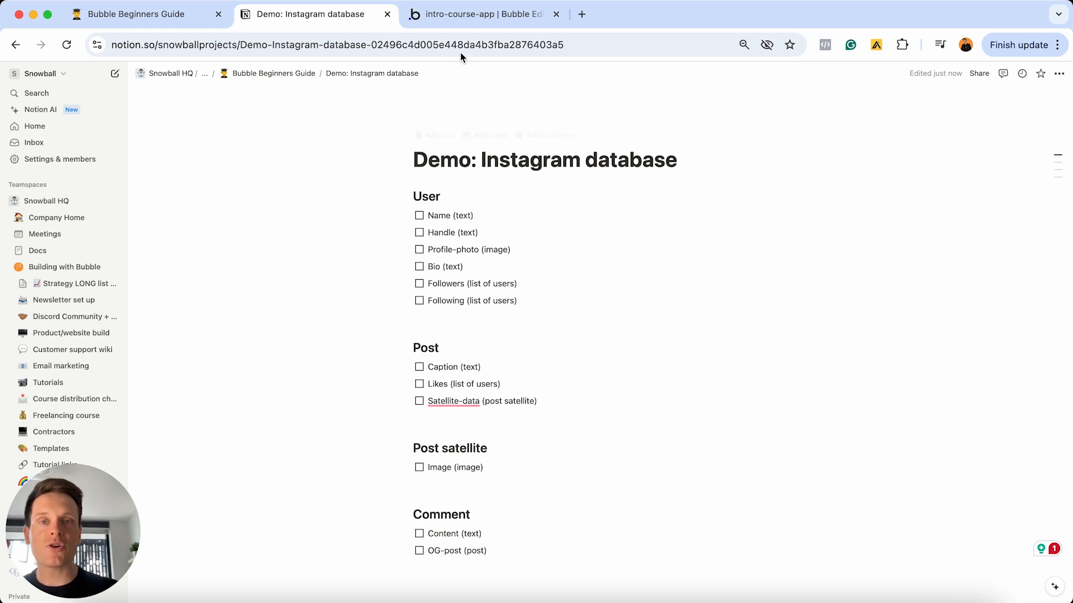
{"action": "left_click", "coordinate": [472, 21]}
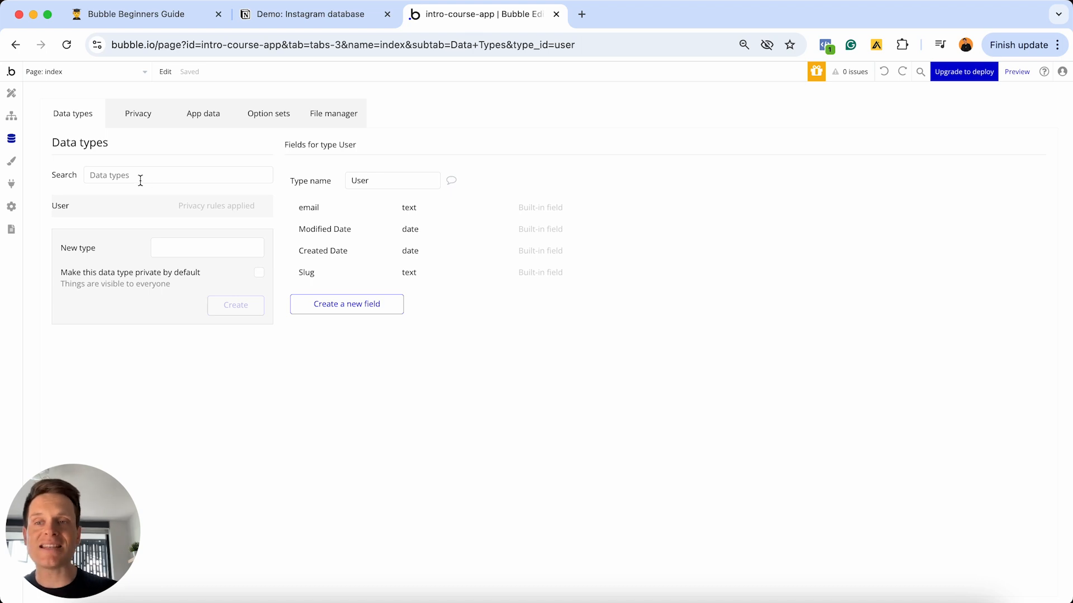
- Create data types Post, Post Satellite and Comment, then select the User field lines in Notion
{"action": "left_click", "coordinate": [192, 247]}
{"action": "type", "text": "Pos"}
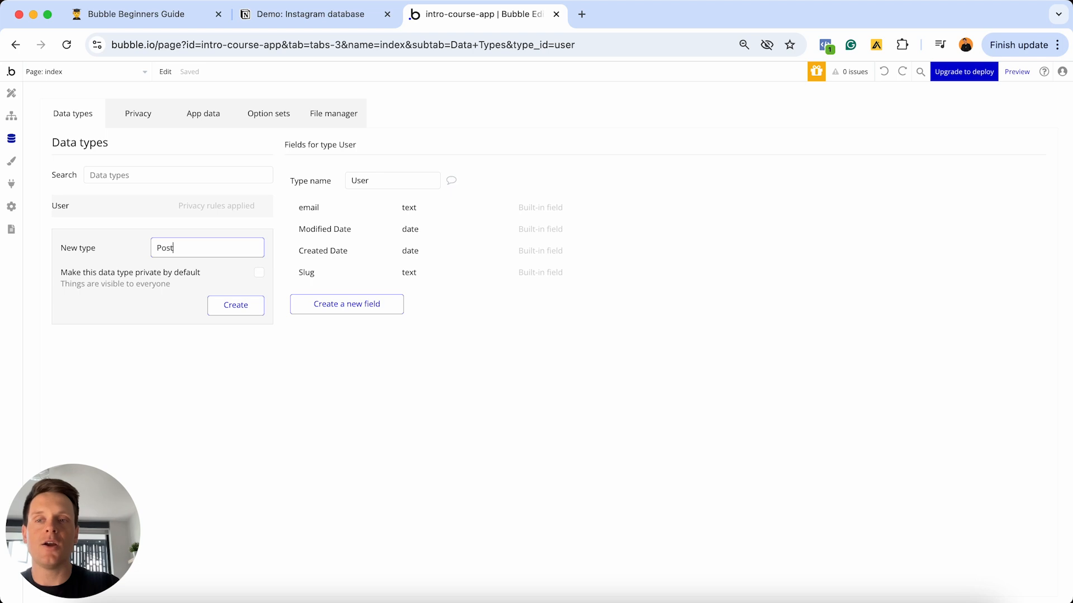
{"action": "type", "text": "t"}
{"action": "key", "text": "Return"}
{"action": "type", "text": "P"}
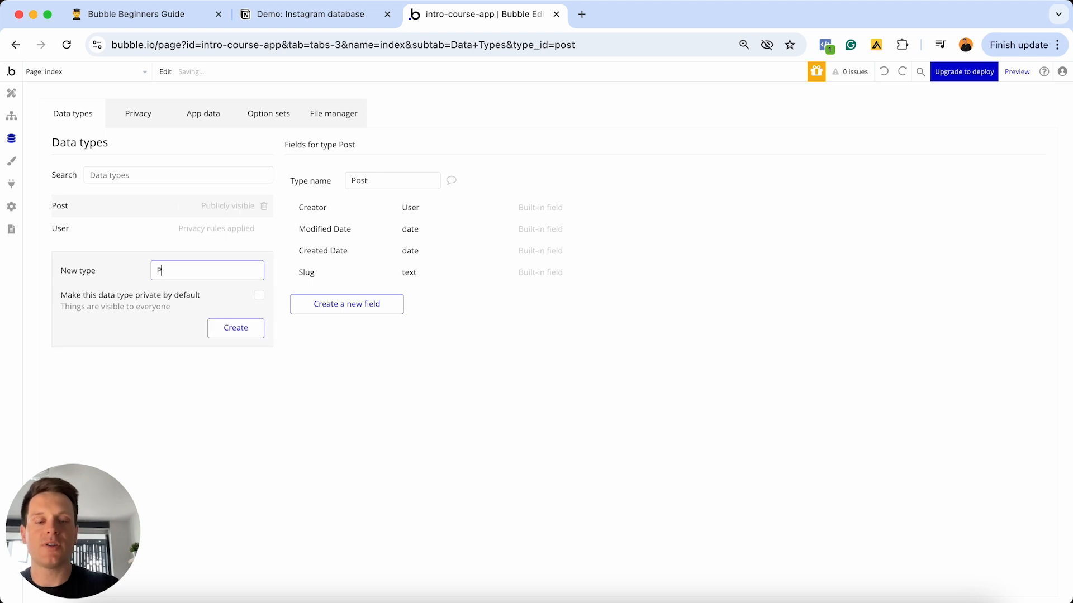
{"action": "type", "text": "ost Satellite"}
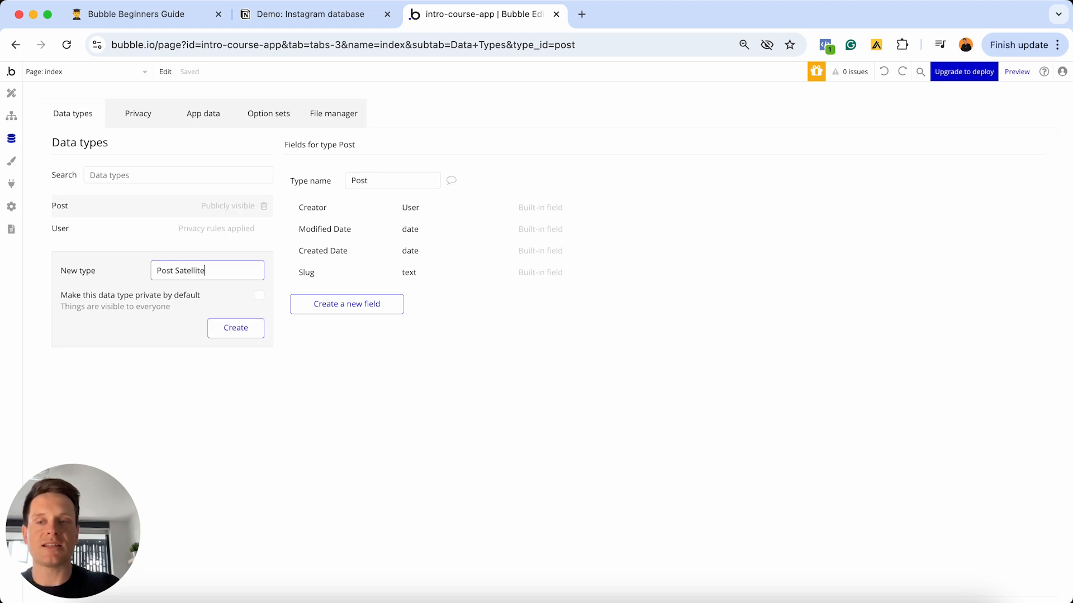
{"action": "key", "text": "Return"}
{"action": "type", "text": "Comment"}
{"action": "key", "text": "Return"}
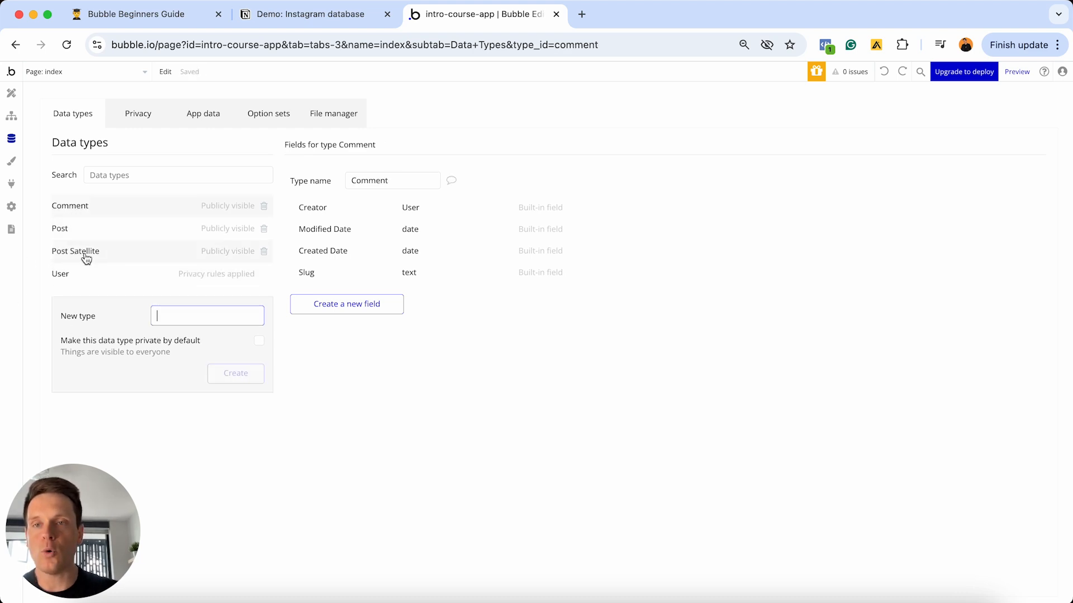
{"action": "left_click", "coordinate": [359, 12]}
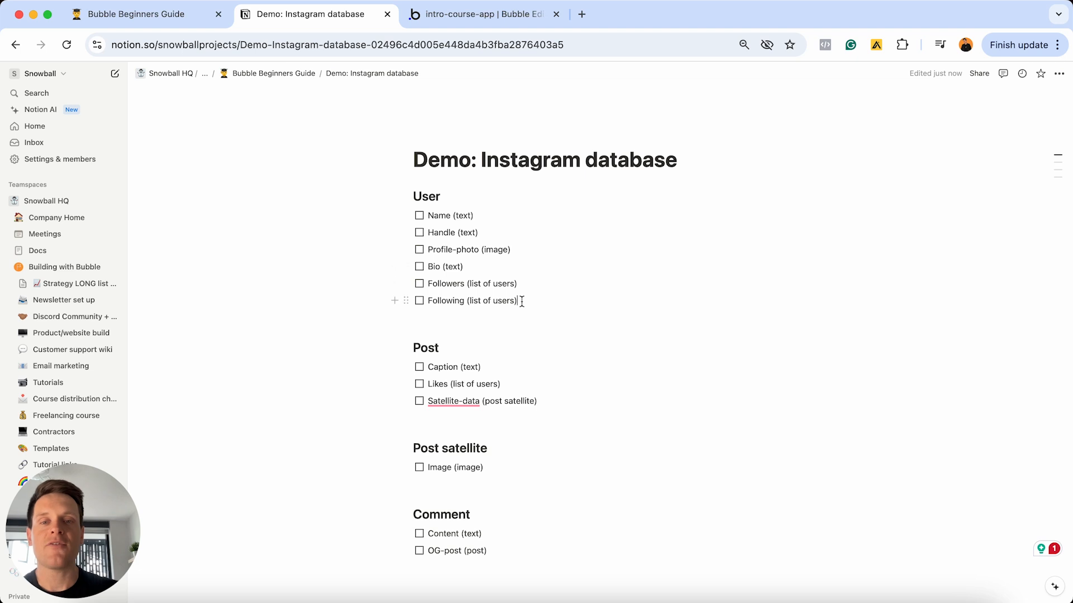
{"action": "left_click_drag", "start_coordinate": [520, 301], "coordinate": [429, 211]}
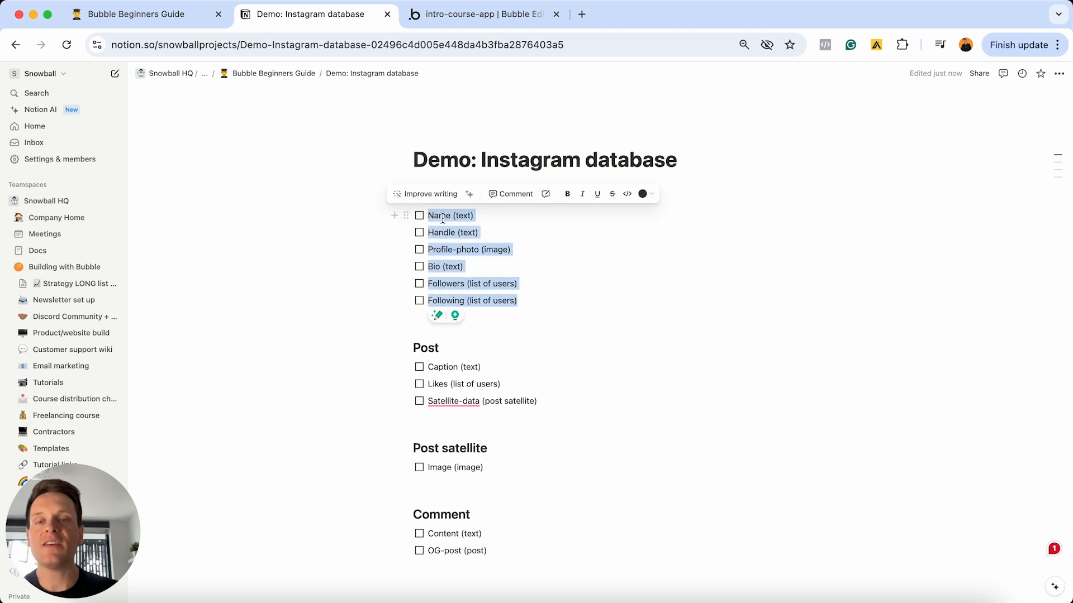
- Add a Name field of type text to the User data type
{"action": "left_click", "coordinate": [471, 17]}
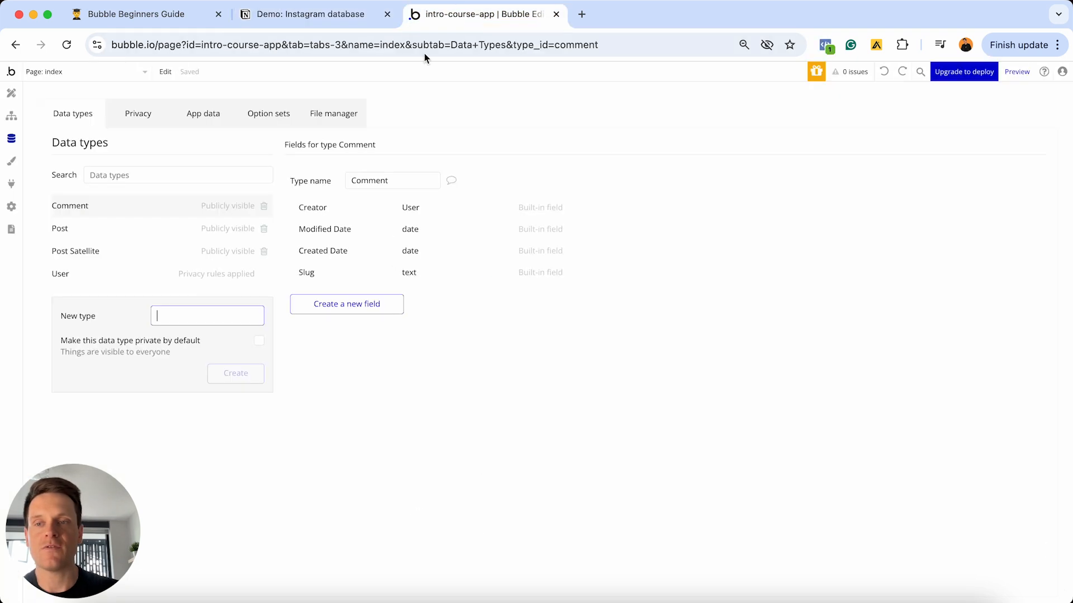
{"action": "left_click", "coordinate": [70, 274]}
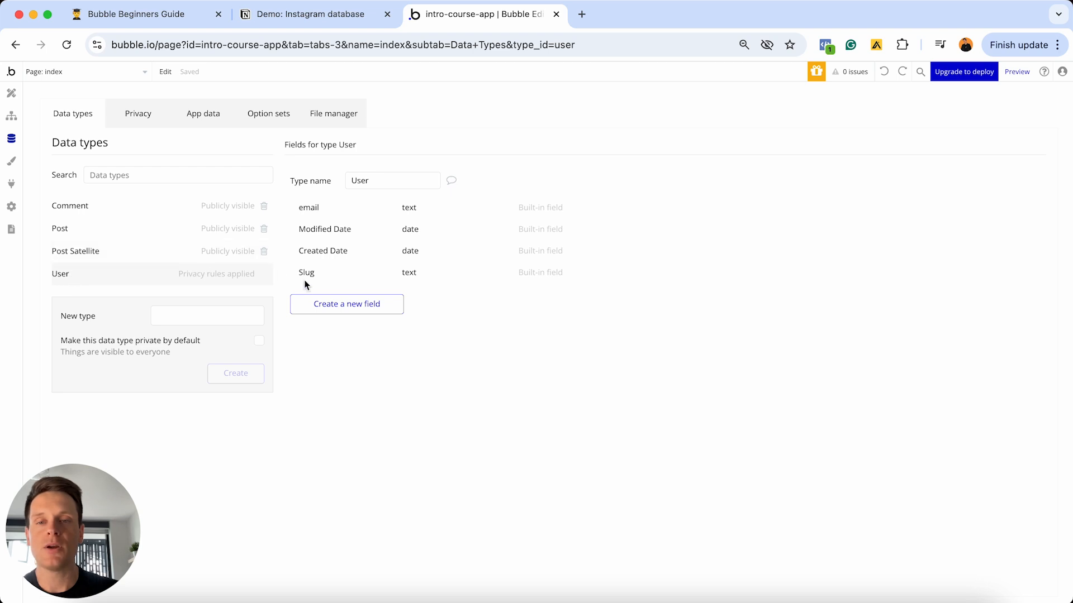
{"action": "left_click", "coordinate": [323, 304]}
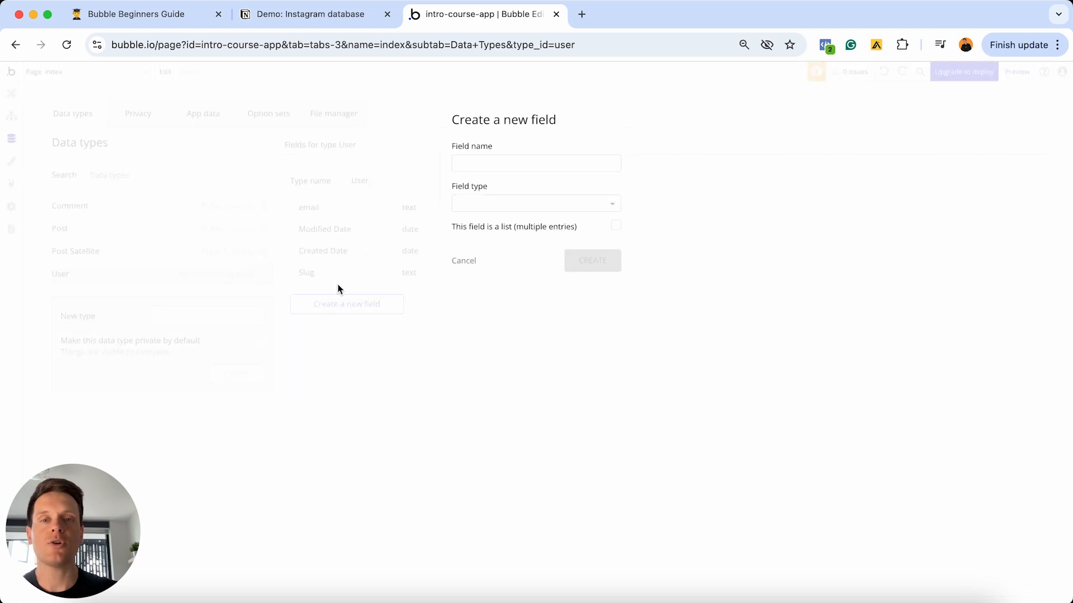
{"action": "left_click", "coordinate": [490, 159]}
{"action": "type", "text": "Name"}
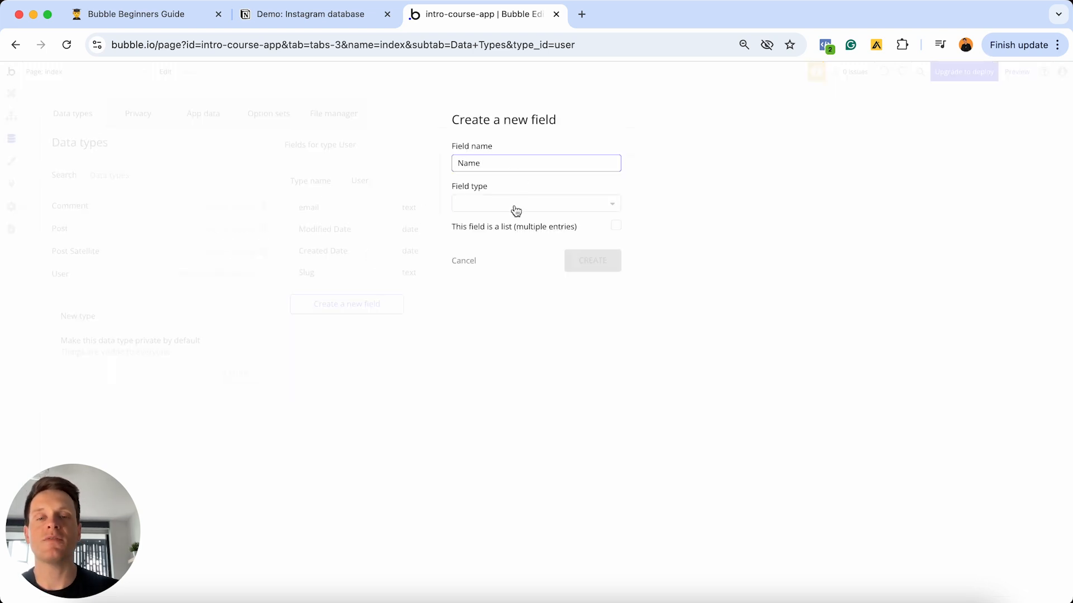
{"action": "left_click", "coordinate": [516, 209]}
{"action": "left_click", "coordinate": [481, 314]}
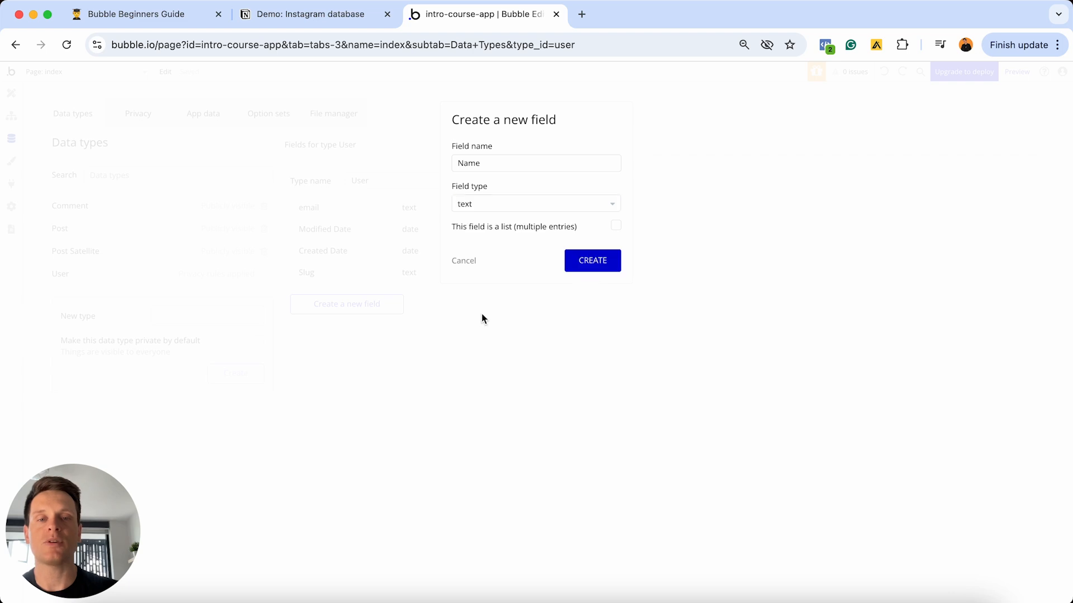
{"action": "left_click", "coordinate": [586, 261]}
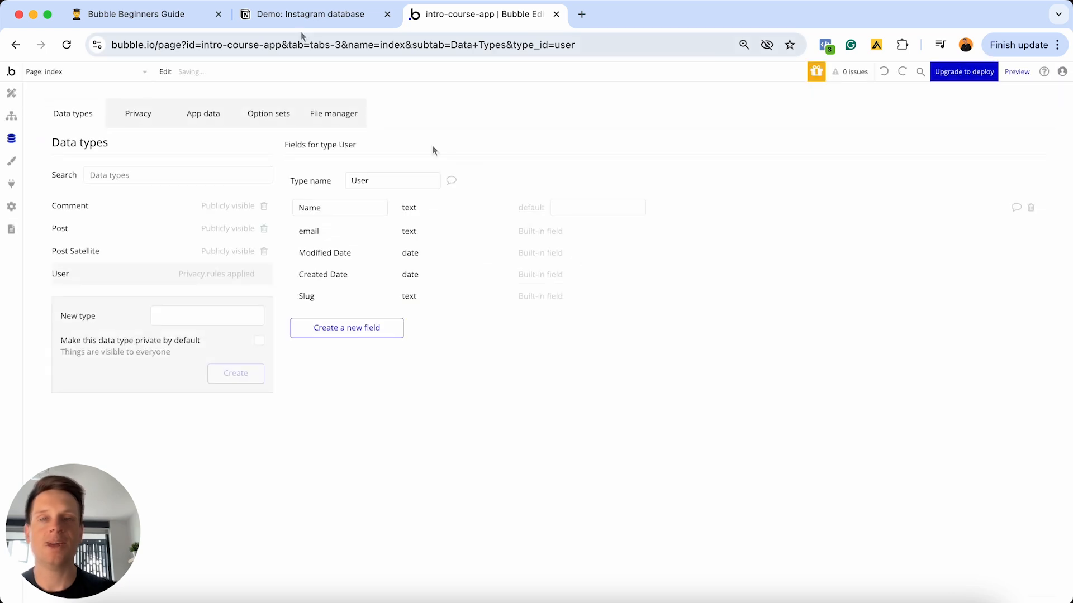
- Tick off Name (text) in the Notion plan and return to Bubble
{"action": "left_click", "coordinate": [299, 17]}
{"action": "left_click", "coordinate": [478, 216]}
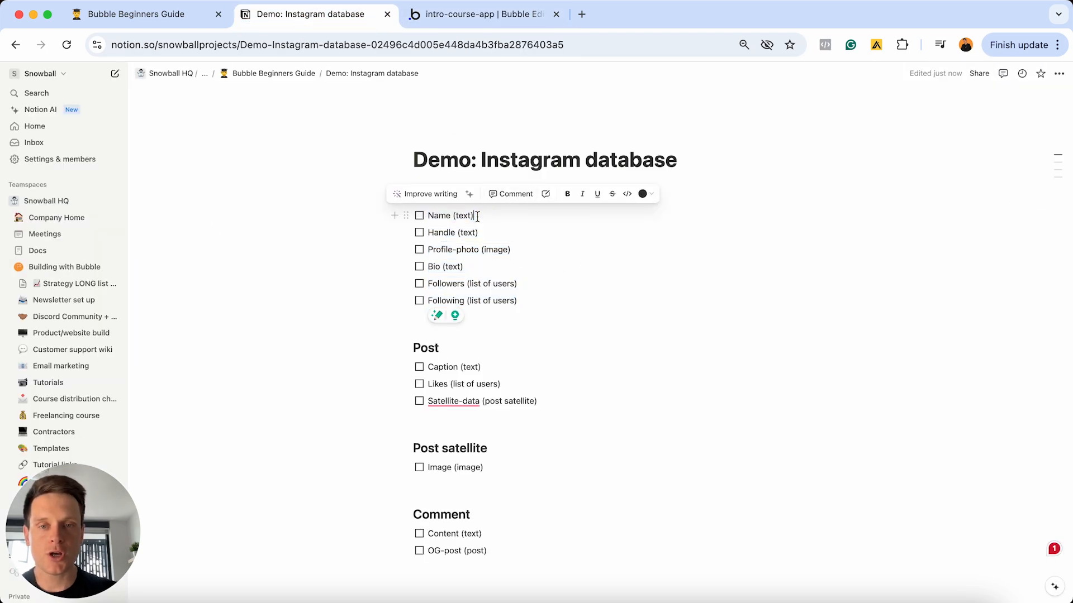
{"action": "left_click", "coordinate": [419, 216]}
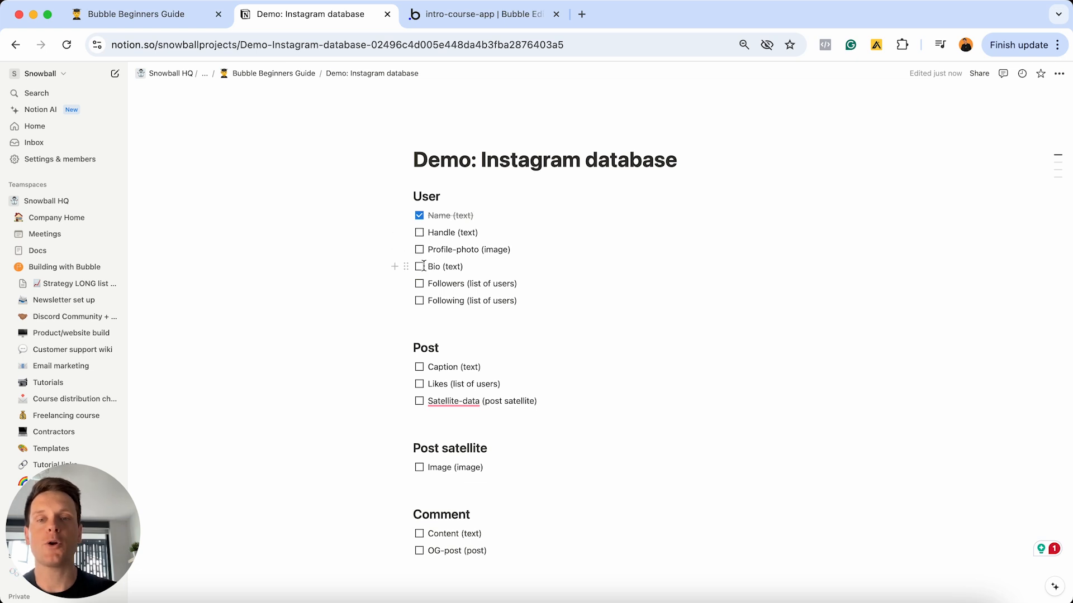
{"action": "left_click", "coordinate": [460, 18]}
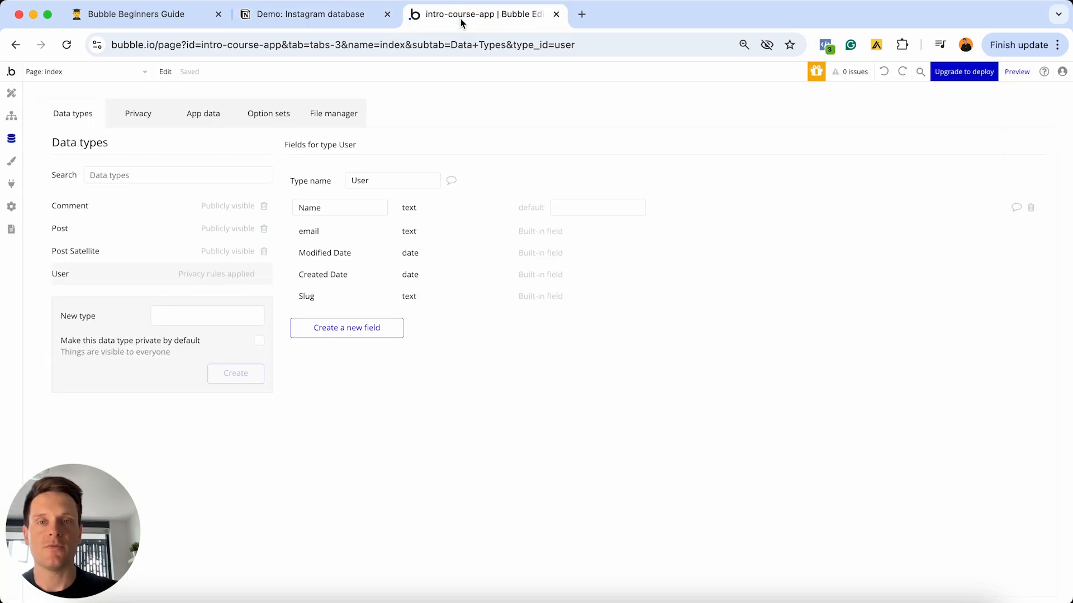
- Add a Handle field of type text to User
{"action": "left_click", "coordinate": [365, 329]}
{"action": "left_click", "coordinate": [476, 164]}
{"action": "type", "text": "Hand"}
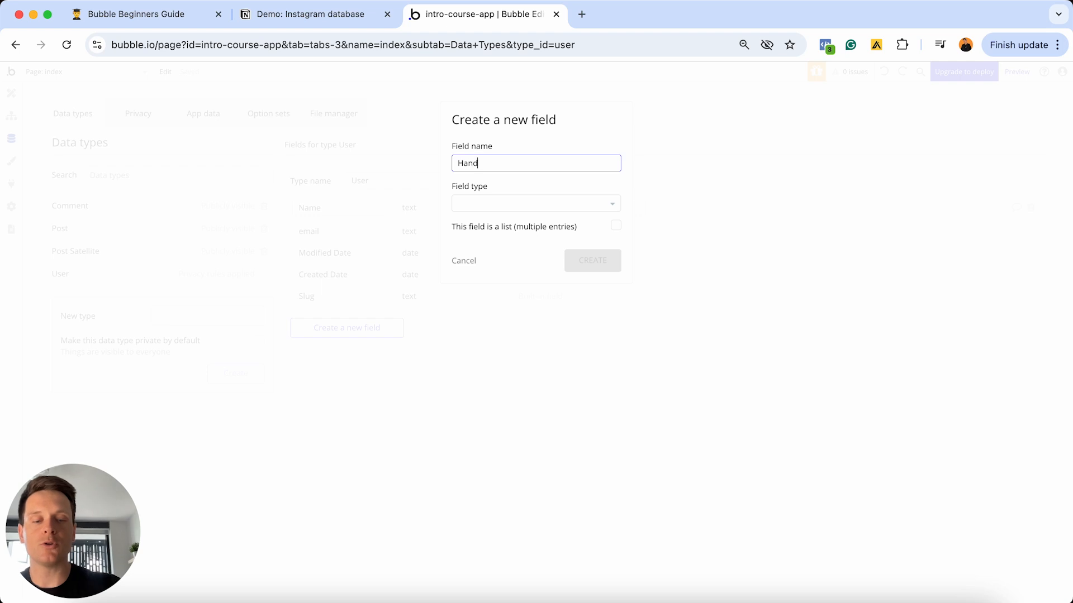
{"action": "type", "text": "le"}
{"action": "left_click", "coordinate": [526, 203]}
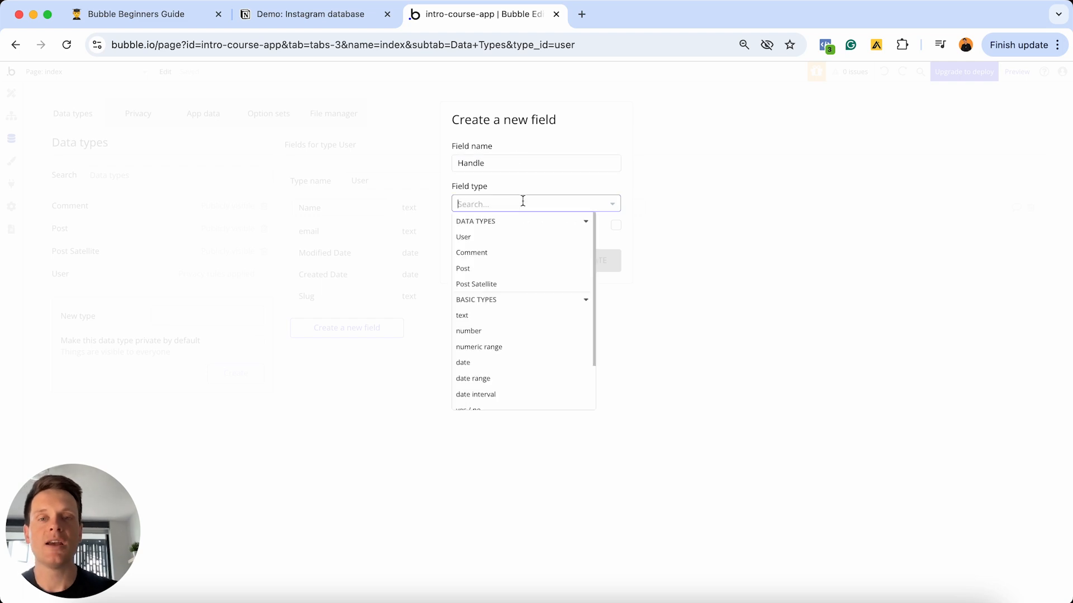
{"action": "left_click", "coordinate": [469, 318]}
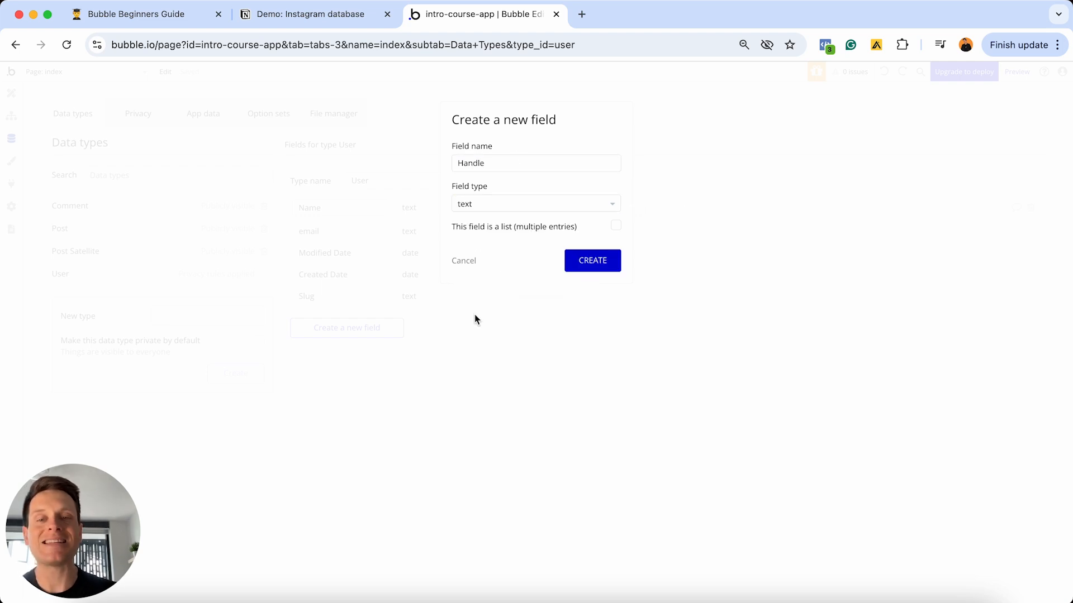
{"action": "left_click", "coordinate": [587, 267]}
- Add a Profile-photo field of type image to User, then view the Notion plan
{"action": "left_click", "coordinate": [385, 350]}
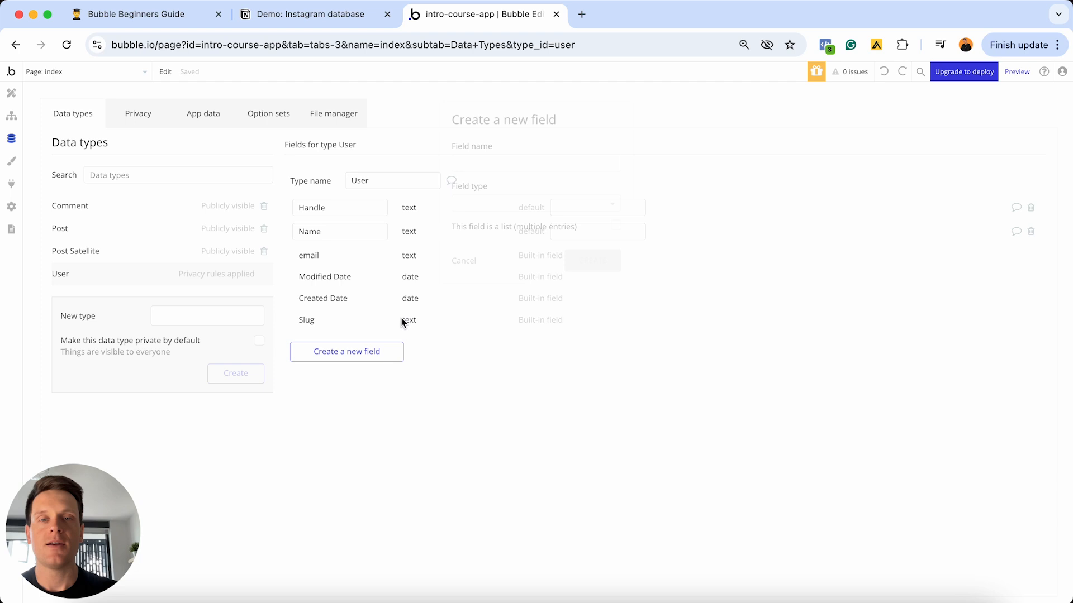
{"action": "left_click", "coordinate": [531, 165]}
{"action": "type", "text": "Profile-ph"}
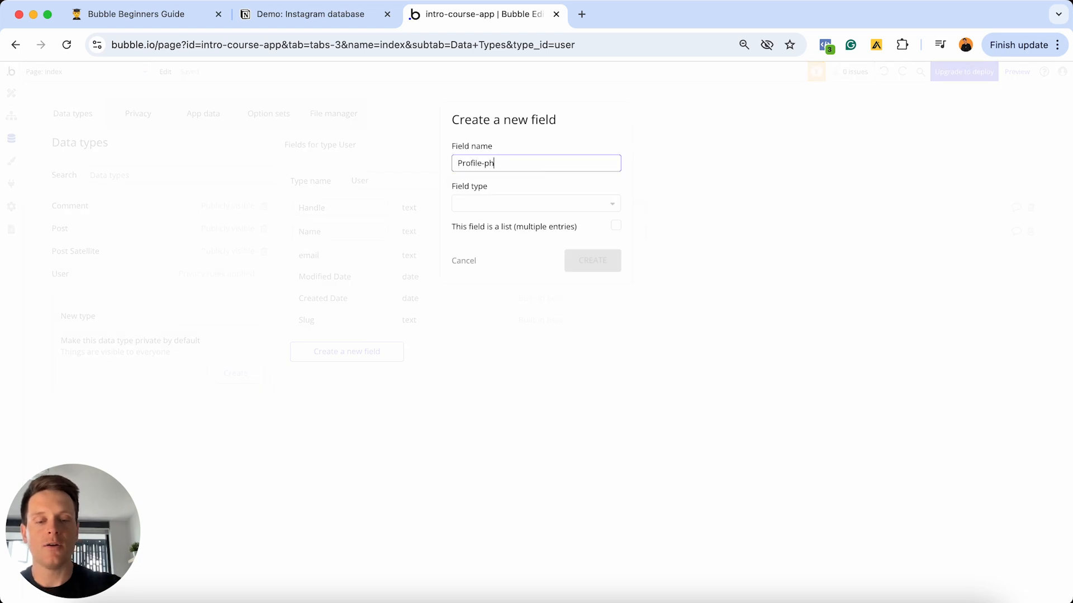
{"action": "type", "text": "oto"}
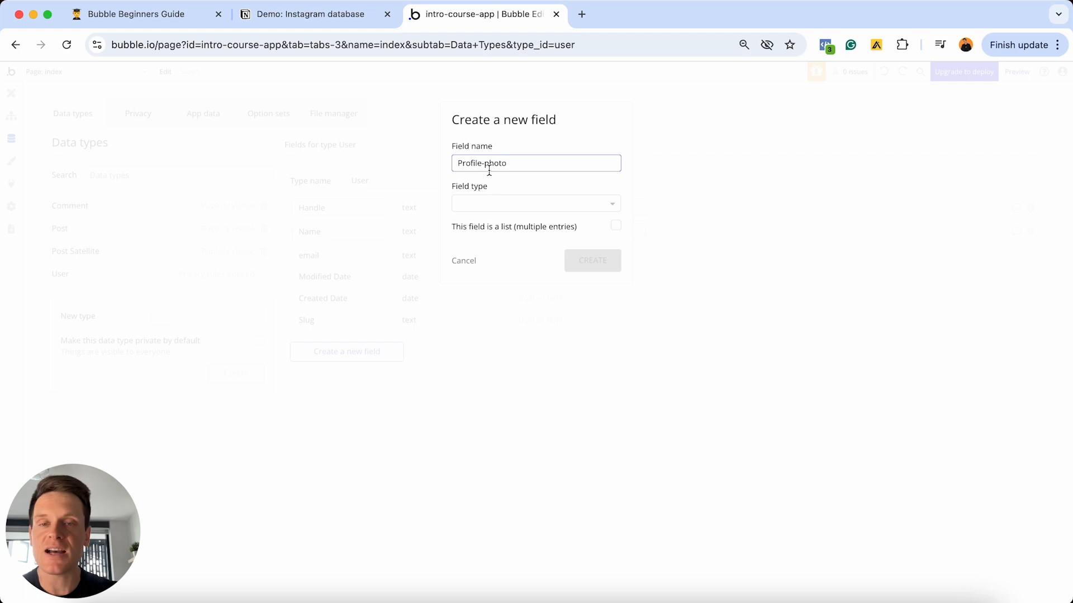
{"action": "left_click", "coordinate": [499, 208]}
{"action": "left_click", "coordinate": [498, 208]}
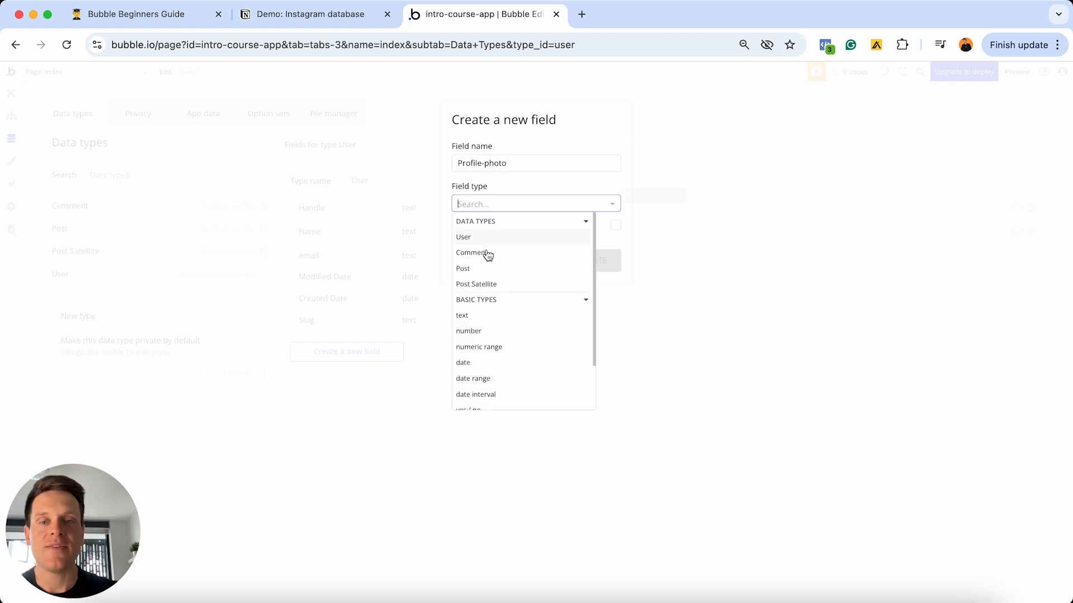
{"action": "scroll", "coordinate": [491, 343], "scroll_direction": "down", "scroll_amount": 3}
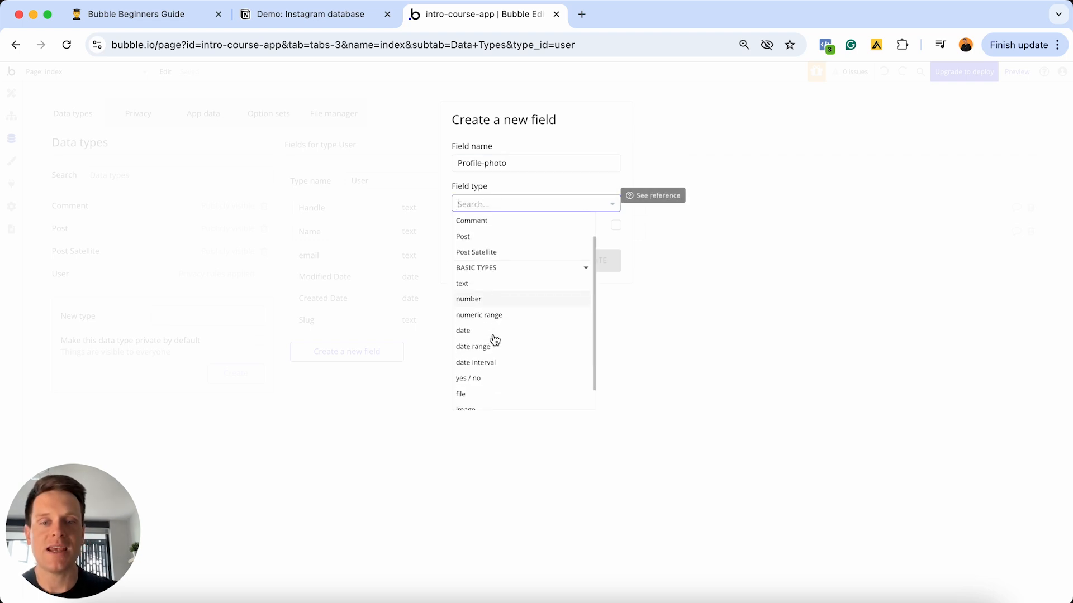
{"action": "left_click", "coordinate": [468, 387]}
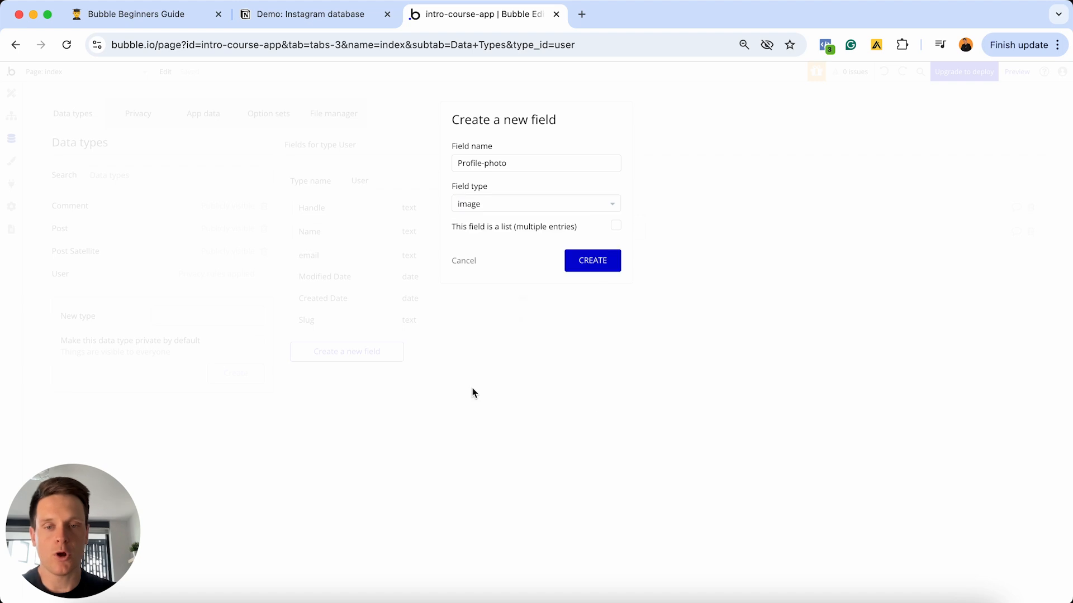
{"action": "left_click", "coordinate": [592, 261]}
{"action": "left_click", "coordinate": [357, 19]}
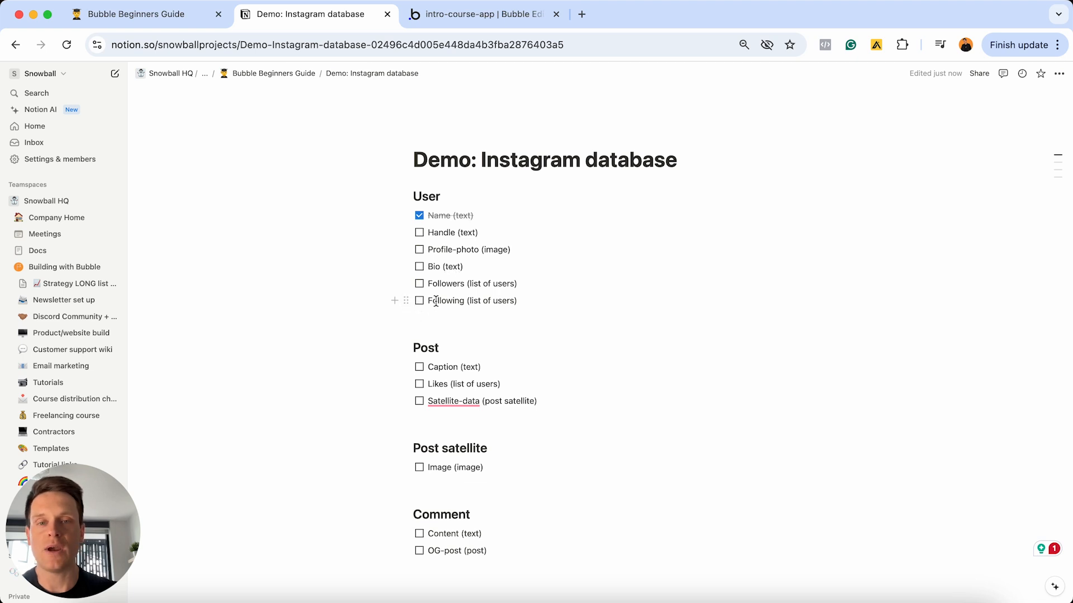
- Add a Followers field to the User data type as a list of Users
{"action": "left_click", "coordinate": [456, 18]}
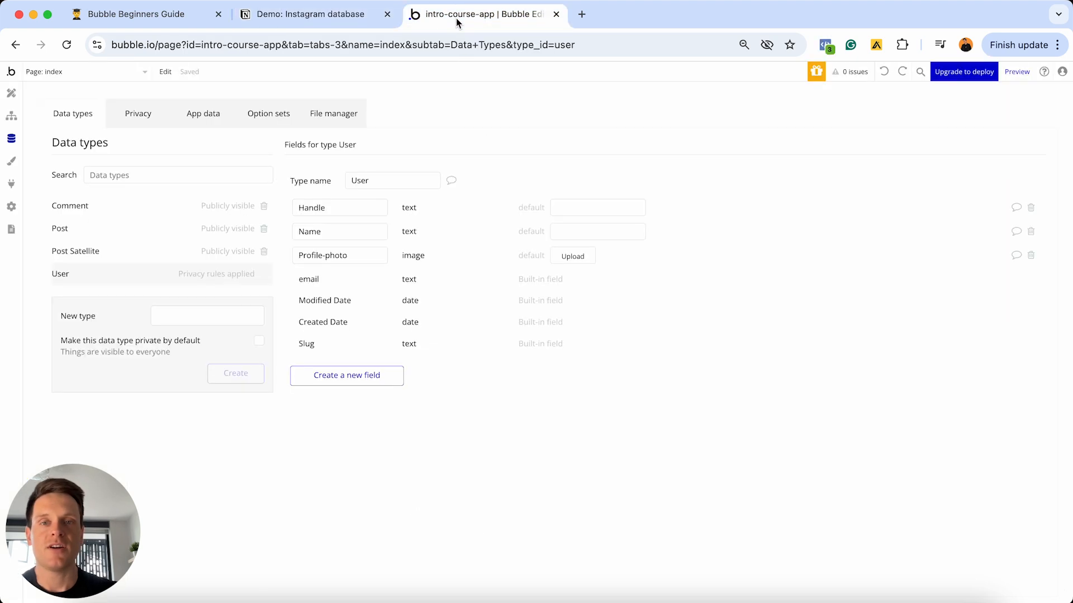
{"action": "left_click", "coordinate": [339, 376]}
{"action": "left_click", "coordinate": [503, 167]}
{"action": "type", "text": "Followers"}
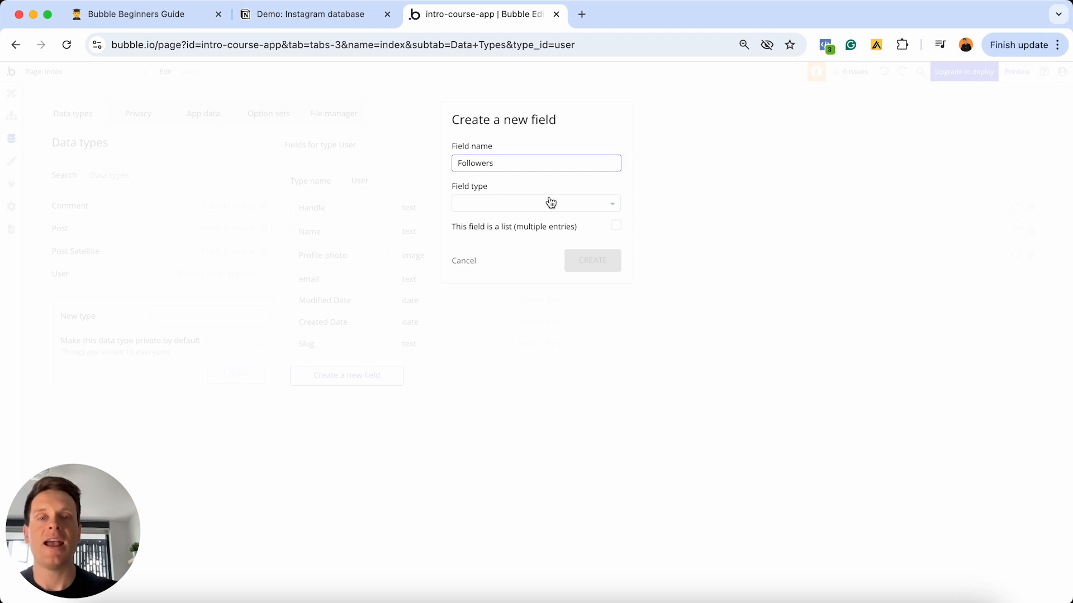
{"action": "left_click", "coordinate": [550, 202]}
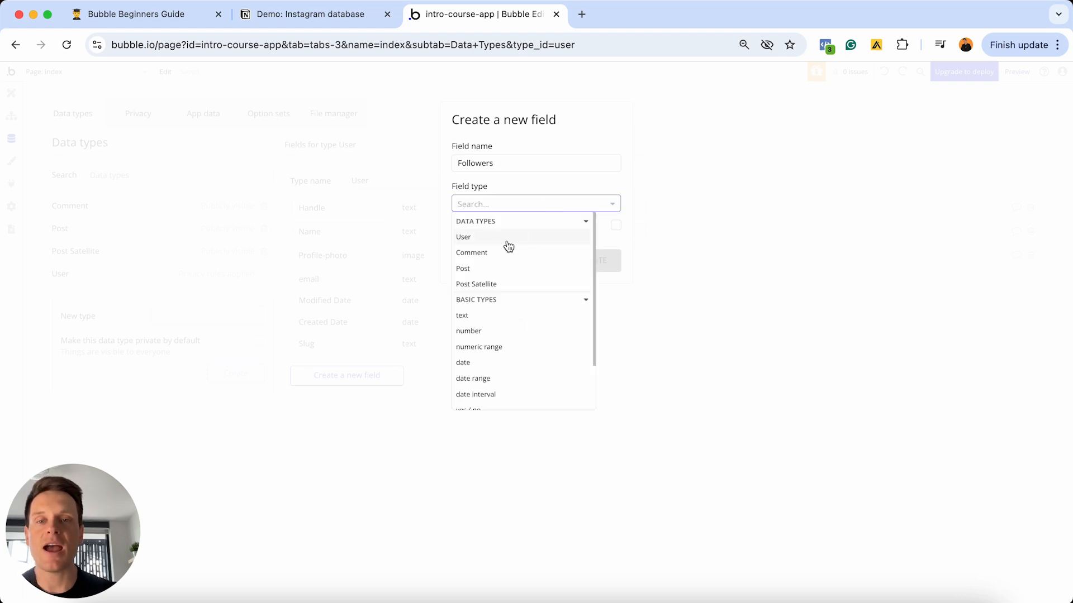
{"action": "left_click", "coordinate": [484, 237]}
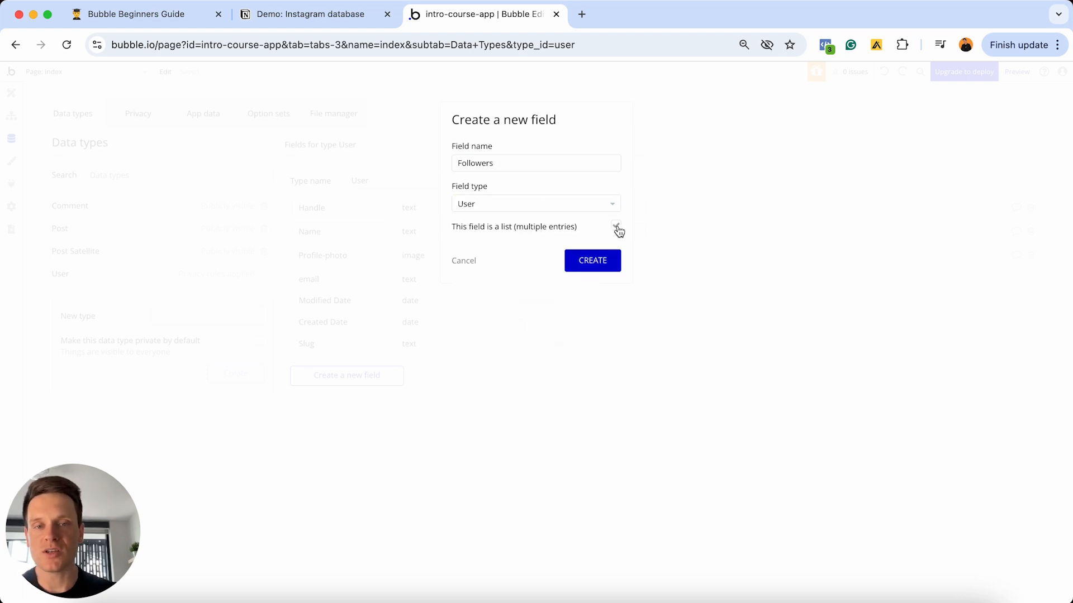
{"action": "left_click", "coordinate": [594, 262]}
- Add a Following field to User, also holding a list of Users
{"action": "left_click", "coordinate": [344, 399]}
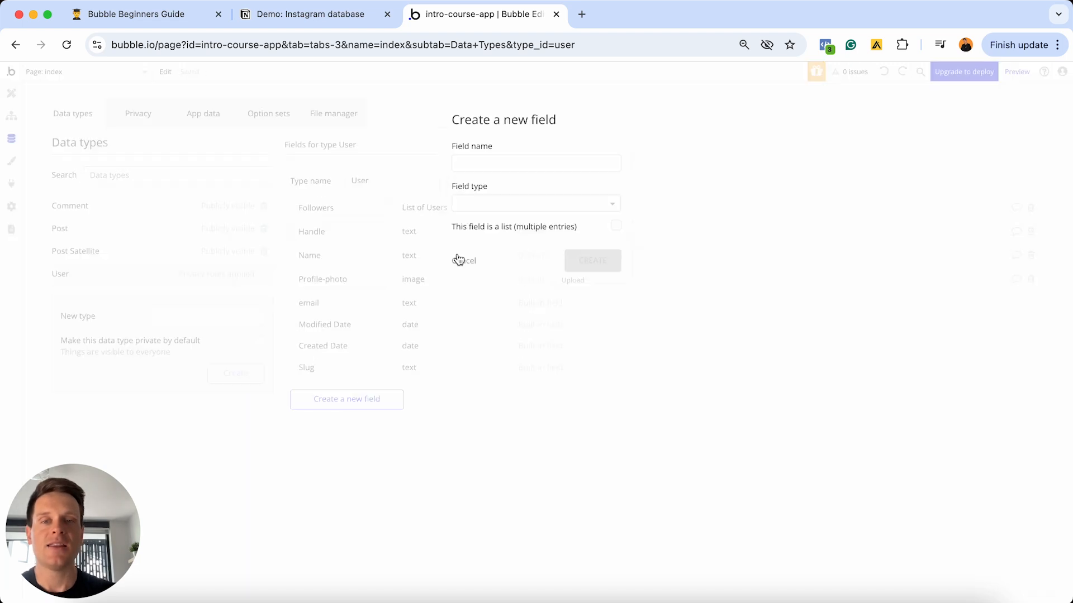
{"action": "left_click", "coordinate": [500, 162]}
{"action": "type", "text": "Following"}
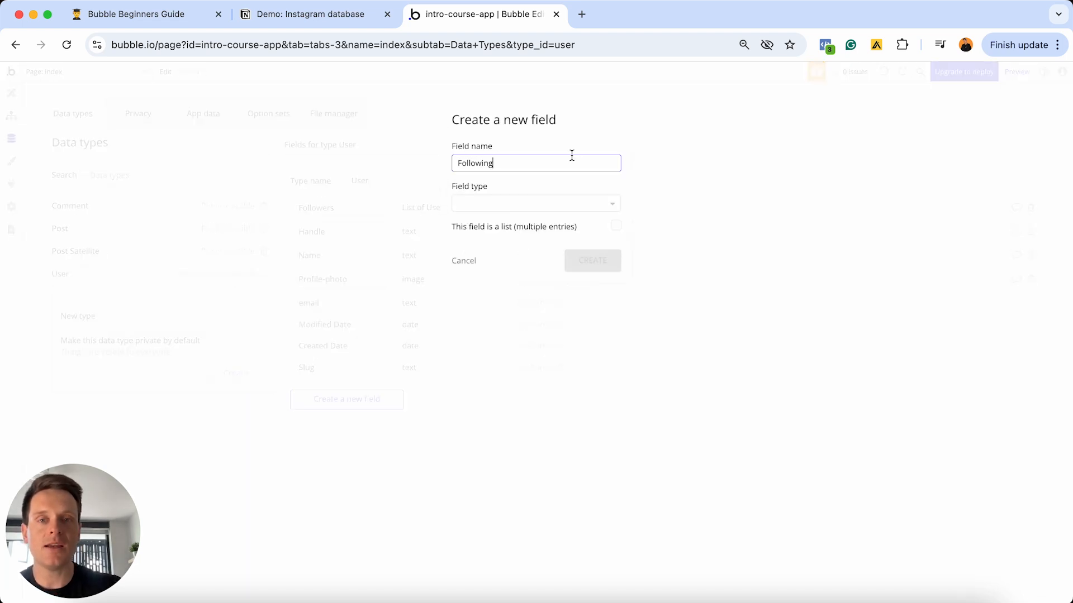
{"action": "left_click", "coordinate": [568, 206]}
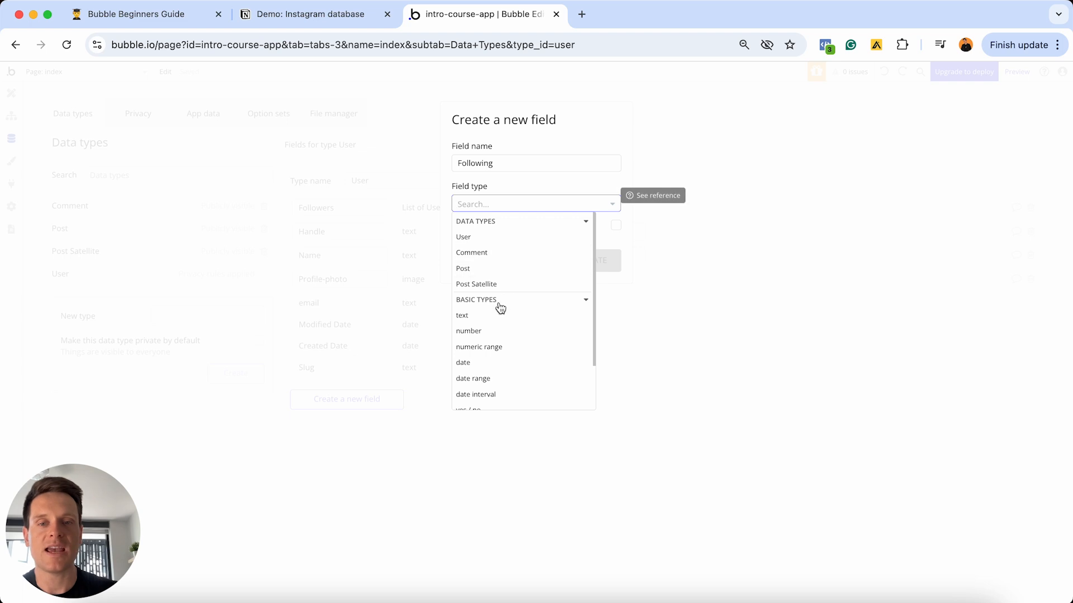
{"action": "left_click", "coordinate": [479, 237]}
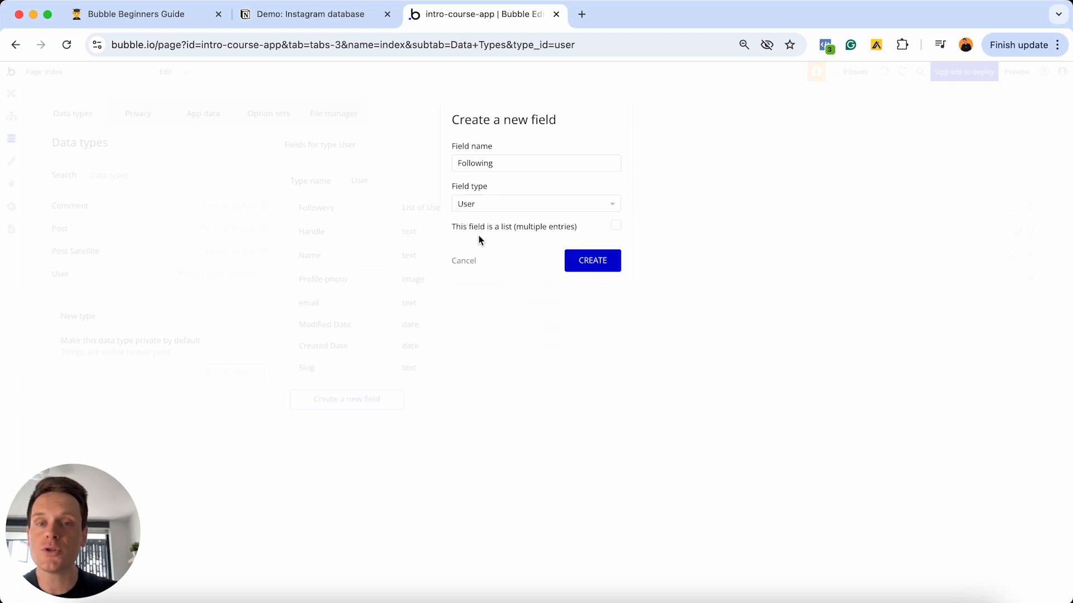
{"action": "left_click", "coordinate": [615, 228]}
{"action": "left_click", "coordinate": [599, 262]}
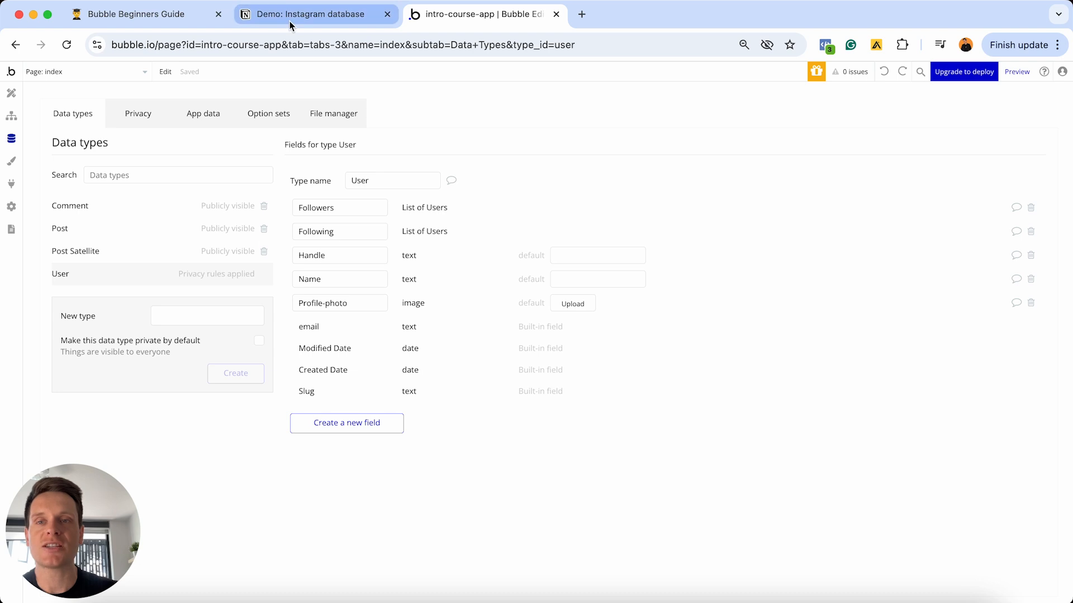
{"action": "left_click", "coordinate": [310, 14]}
- Mark the Handle through Following to-dos done in Notion, then select the three Post to-dos
{"action": "left_click_drag", "start_coordinate": [531, 304], "coordinate": [491, 232]}
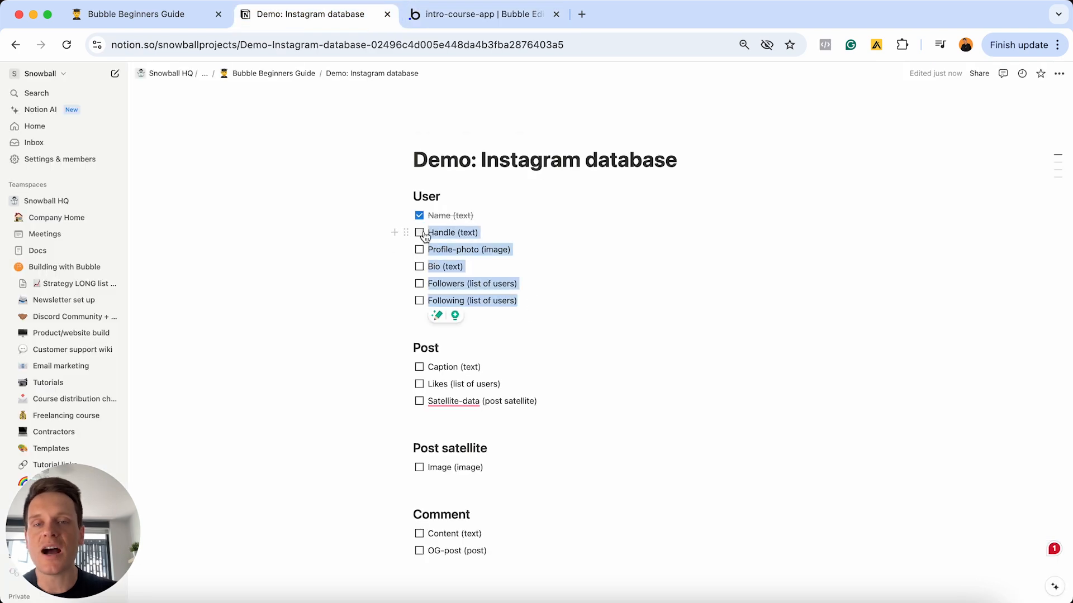
{"action": "key", "text": "super+Return"}
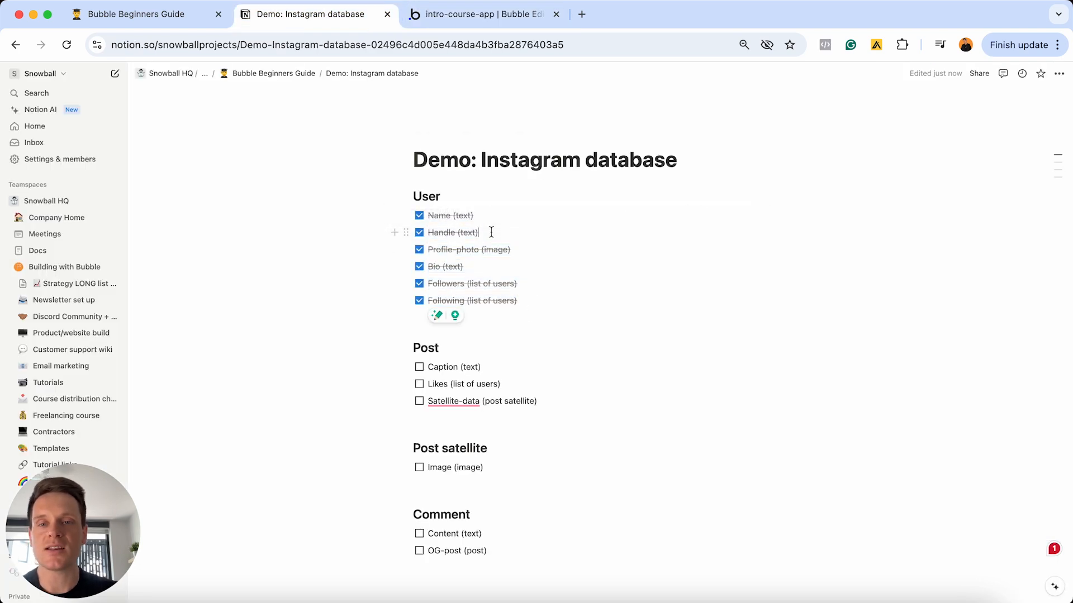
{"action": "left_click", "coordinate": [461, 15]}
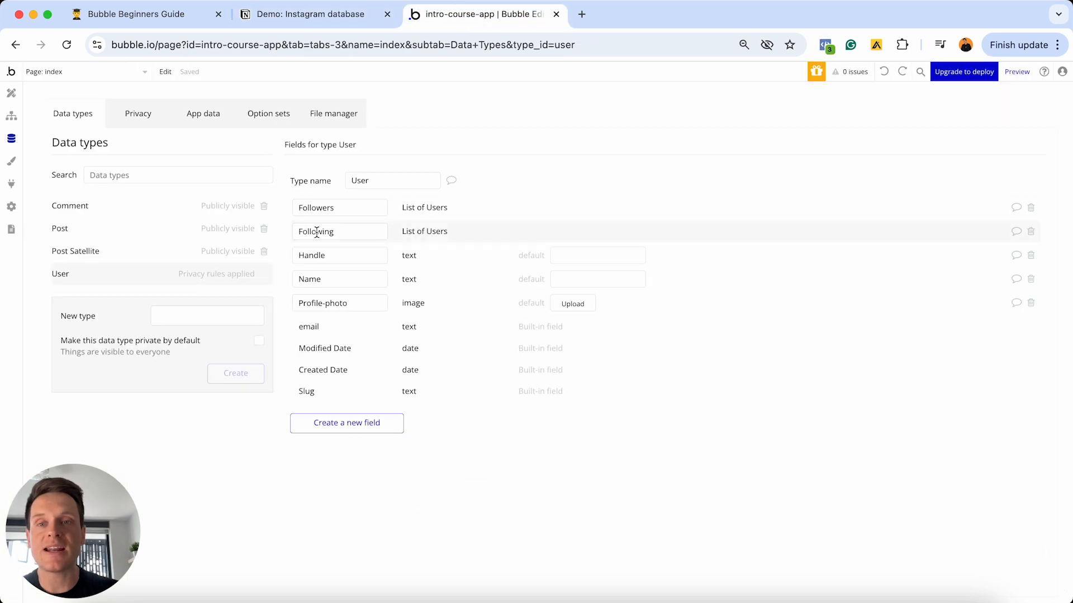
{"action": "left_click", "coordinate": [332, 19]}
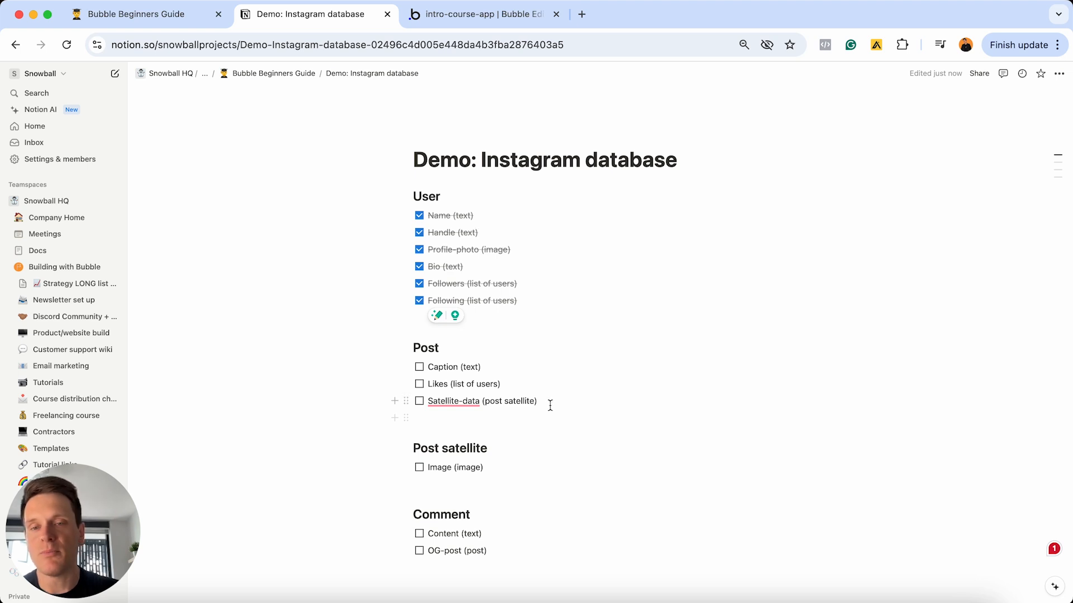
{"action": "left_click_drag", "start_coordinate": [547, 405], "coordinate": [422, 370]}
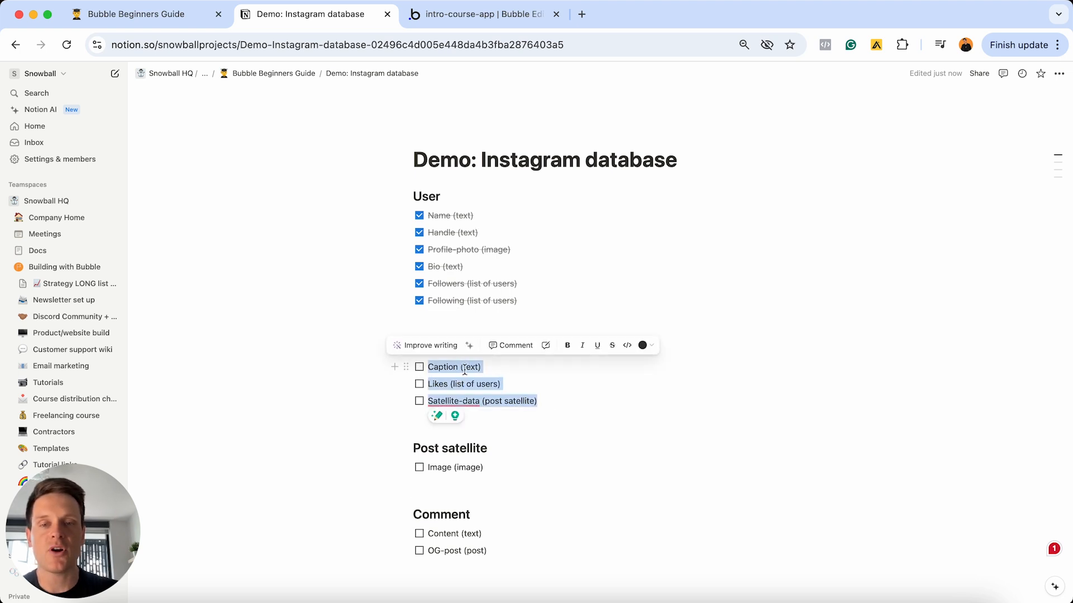
{"action": "left_click", "coordinate": [455, 15]}
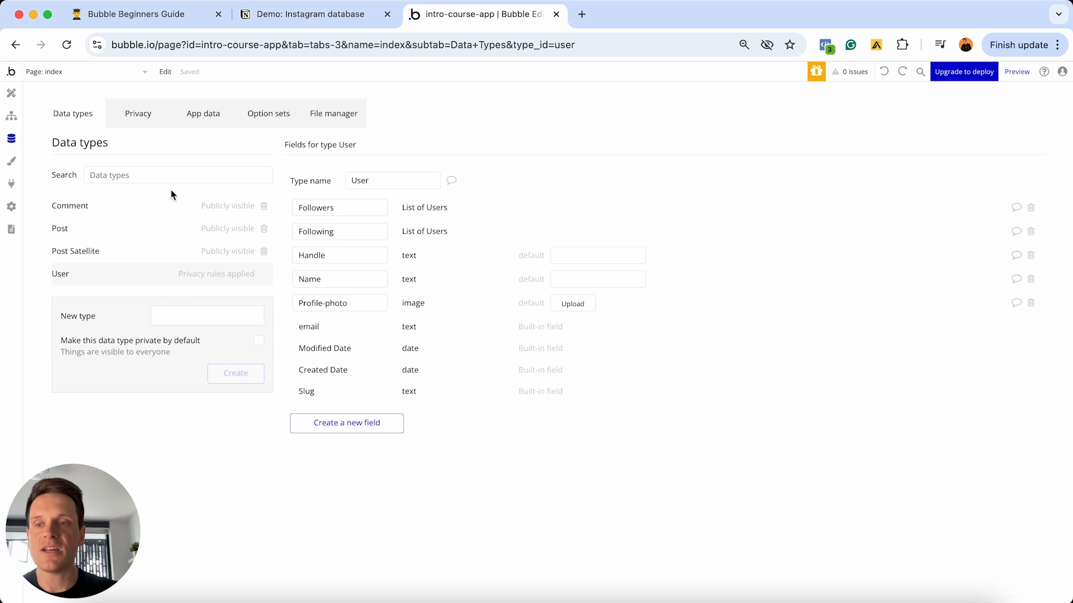
- Add a Caption field of type text to the Post data type
{"action": "left_click", "coordinate": [70, 228]}
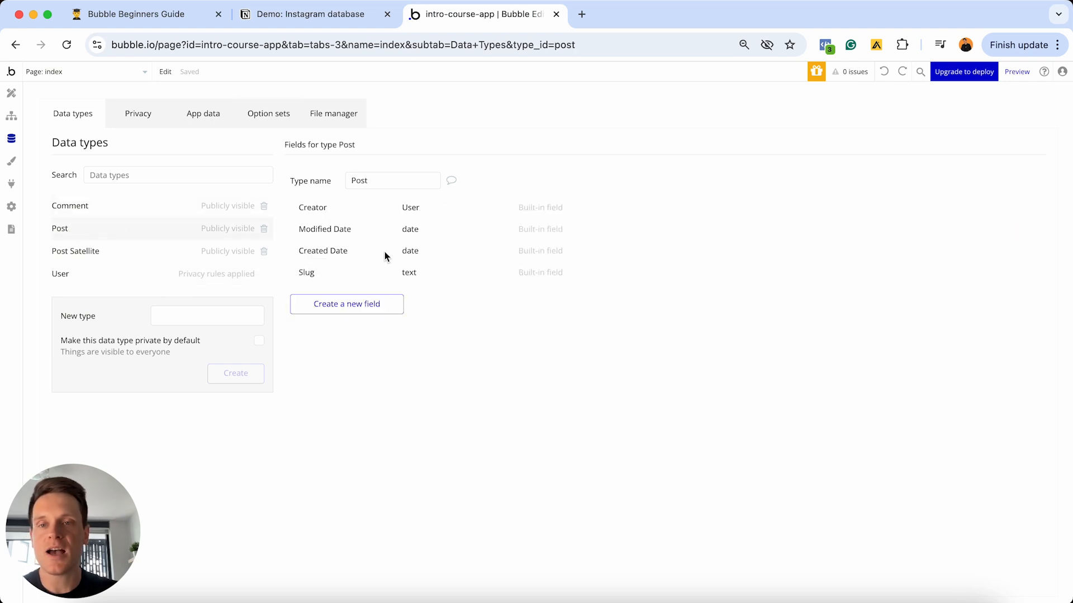
{"action": "left_click", "coordinate": [362, 303]}
{"action": "left_click", "coordinate": [522, 164]}
{"action": "type", "text": "Capt"}
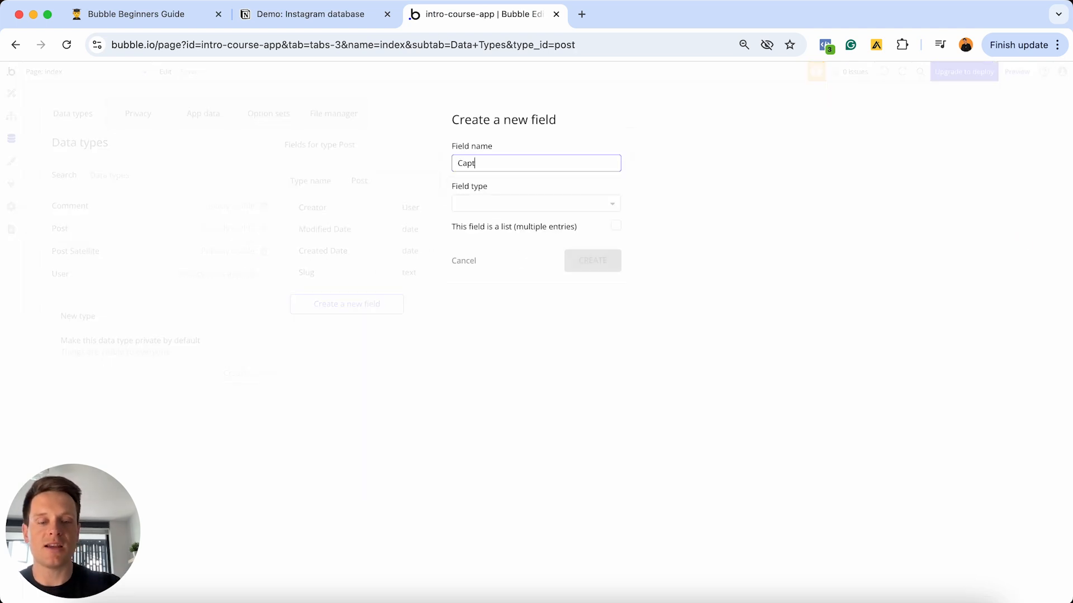
{"action": "type", "text": "ion"}
{"action": "left_click", "coordinate": [571, 204]}
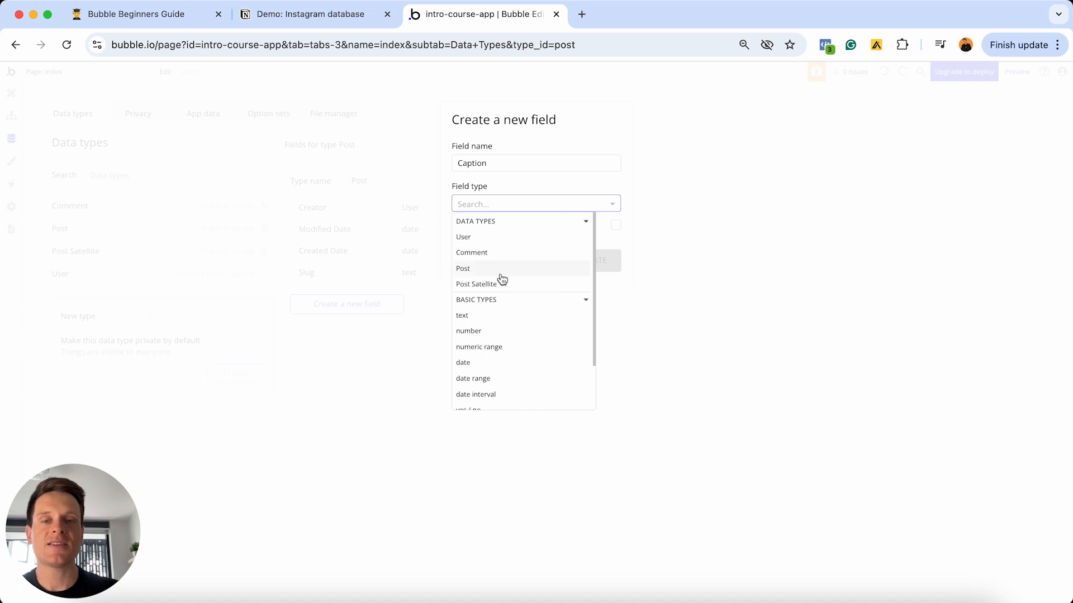
{"action": "left_click", "coordinate": [482, 318]}
{"action": "left_click", "coordinate": [591, 262]}
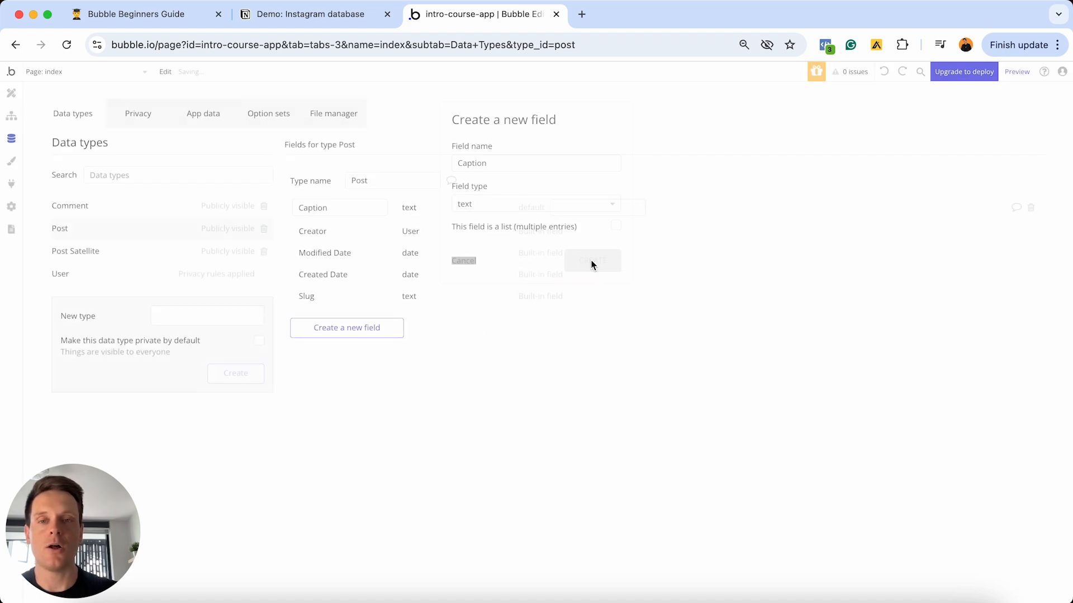
- Add a Likes field to Post as a list of Users
{"action": "left_click", "coordinate": [357, 332]}
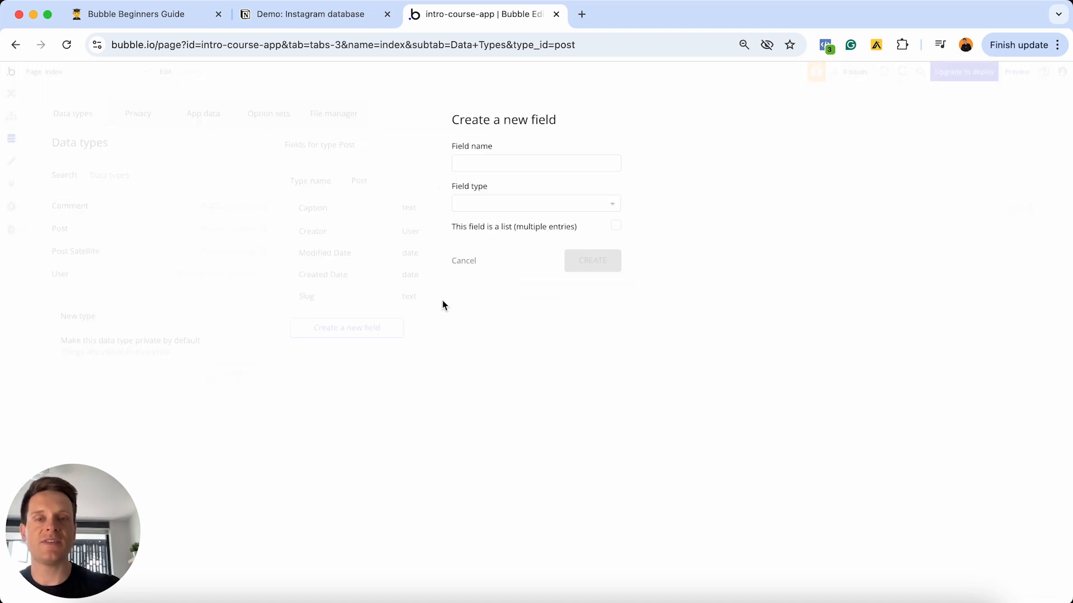
{"action": "left_click", "coordinate": [496, 163]}
{"action": "type", "text": "Like"}
{"action": "type", "text": "s"}
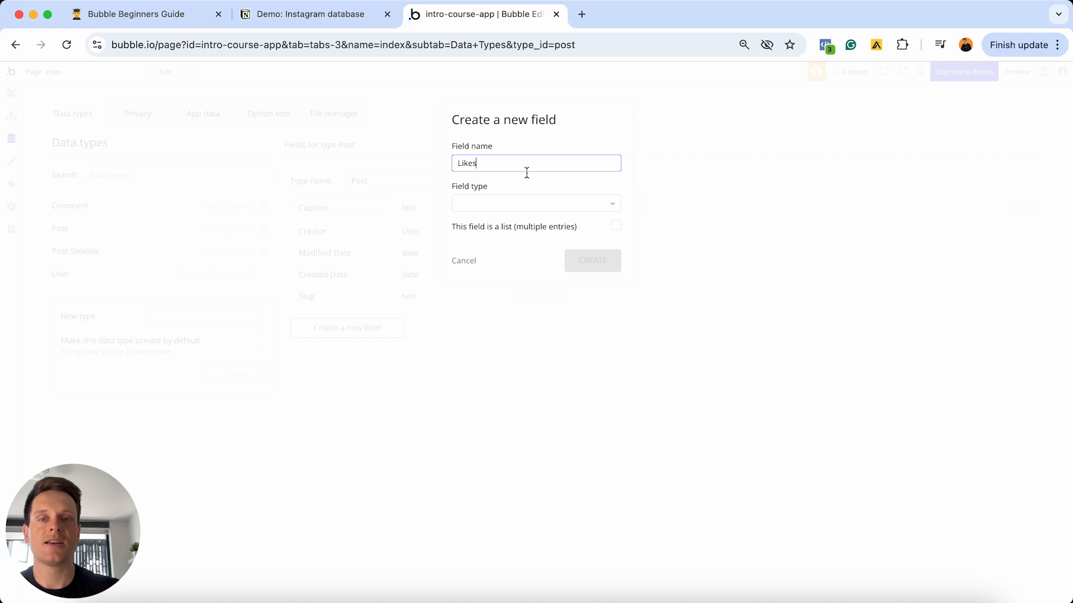
{"action": "left_click", "coordinate": [512, 204]}
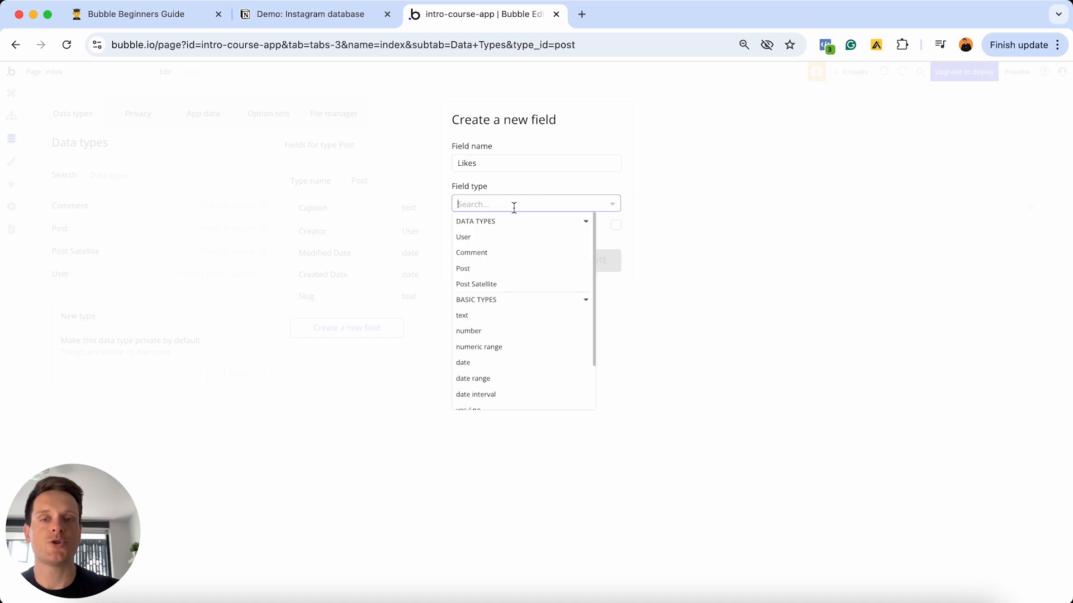
{"action": "left_click", "coordinate": [481, 239]}
{"action": "left_click", "coordinate": [617, 227]}
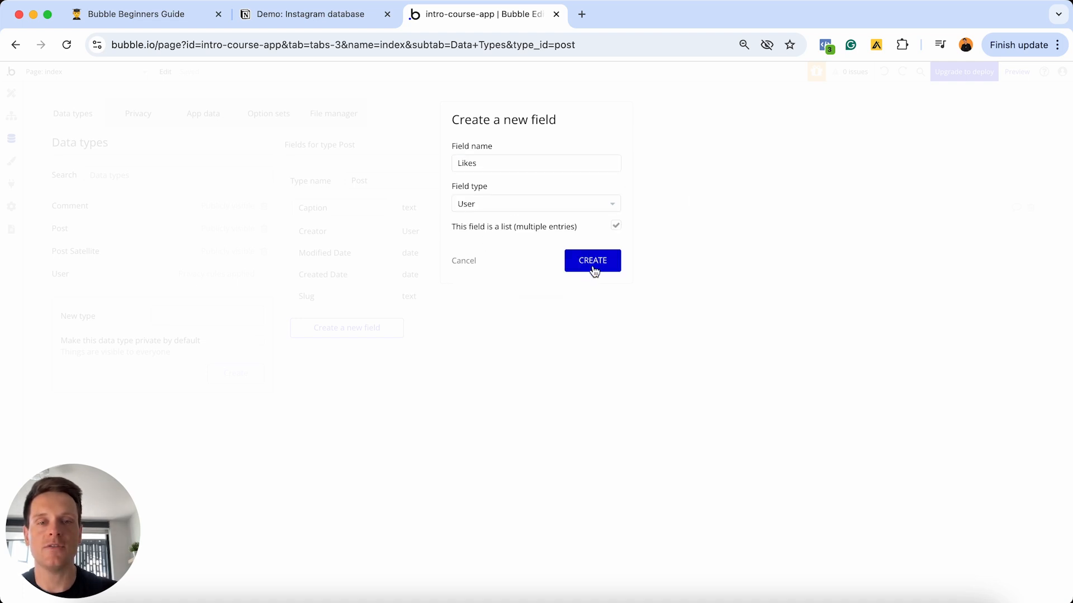
{"action": "left_click", "coordinate": [592, 265]}
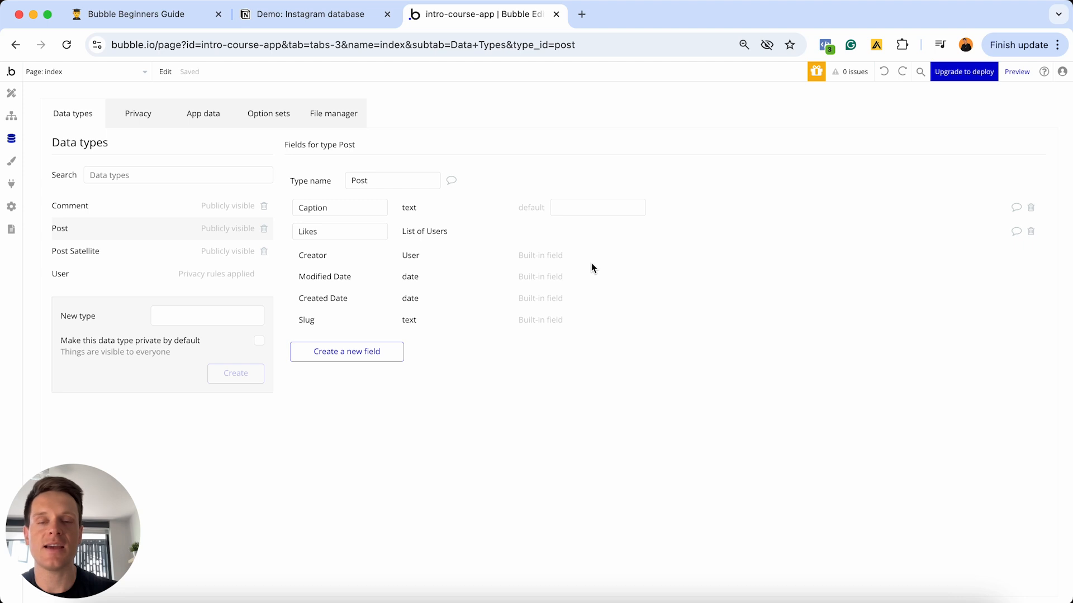
- After checking the Notion plan, add a Satellite-data field of type Post Satellite to Post
{"action": "left_click", "coordinate": [344, 16]}
{"action": "mouse_move", "coordinate": [452, 401]}
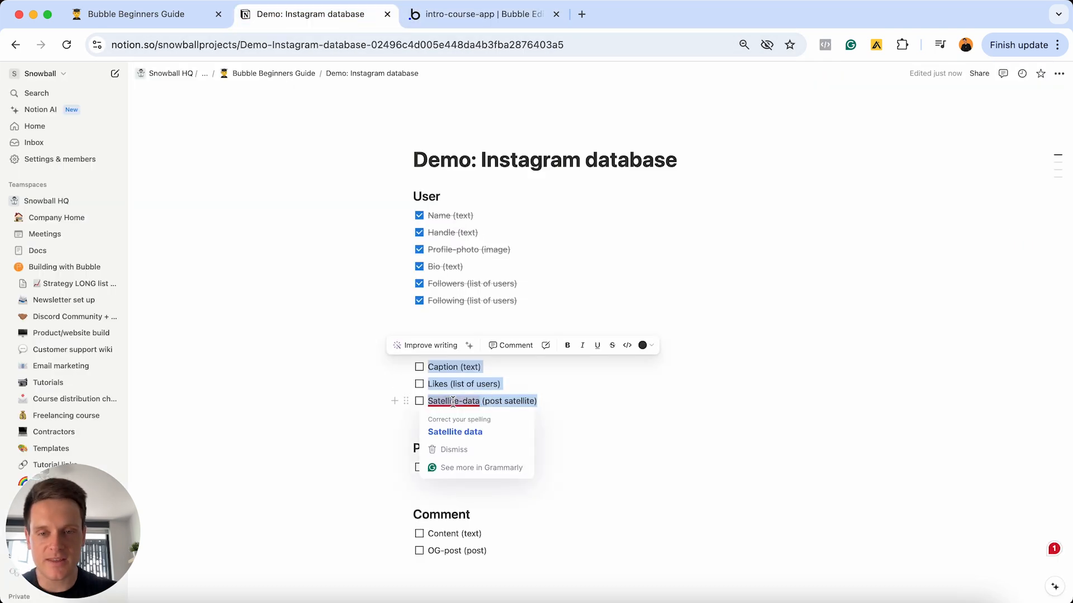
{"action": "left_click", "coordinate": [485, 15]}
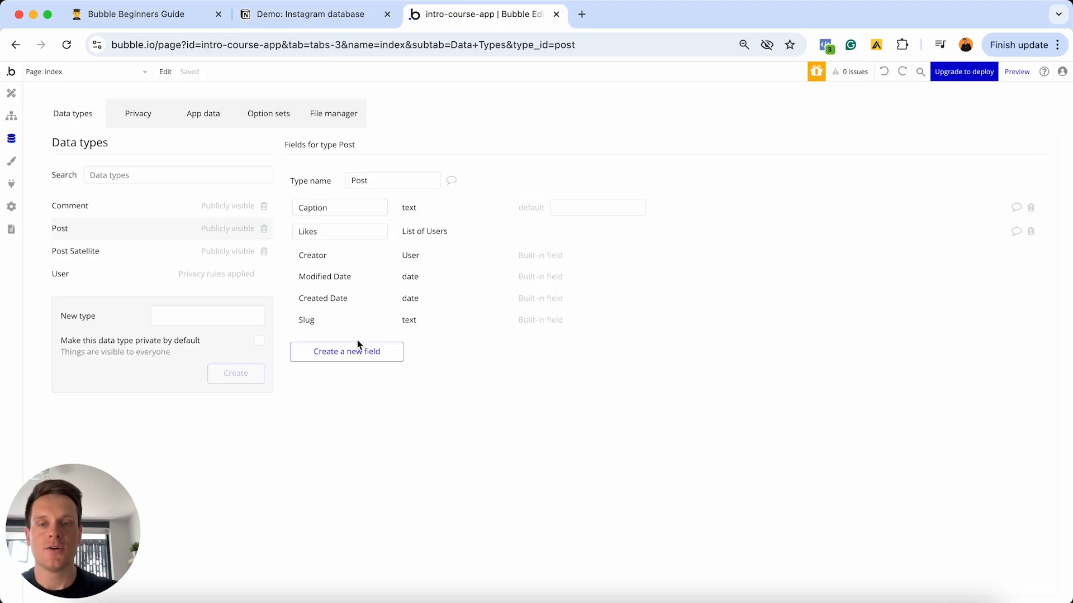
{"action": "left_click", "coordinate": [358, 343]}
{"action": "left_click", "coordinate": [505, 168]}
{"action": "type", "text": "Sa"}
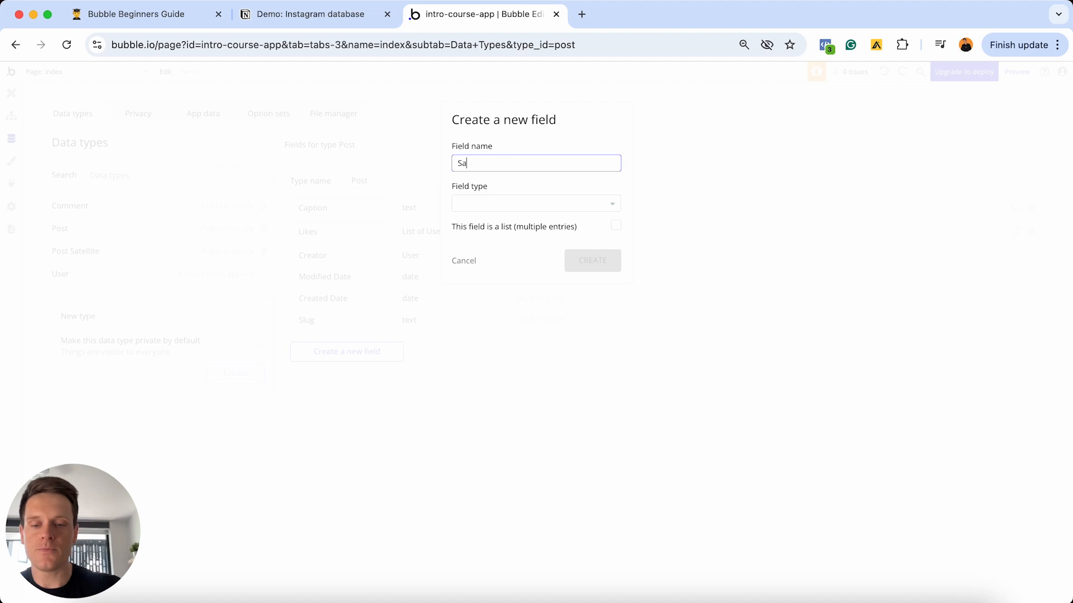
{"action": "type", "text": "tellite-data"}
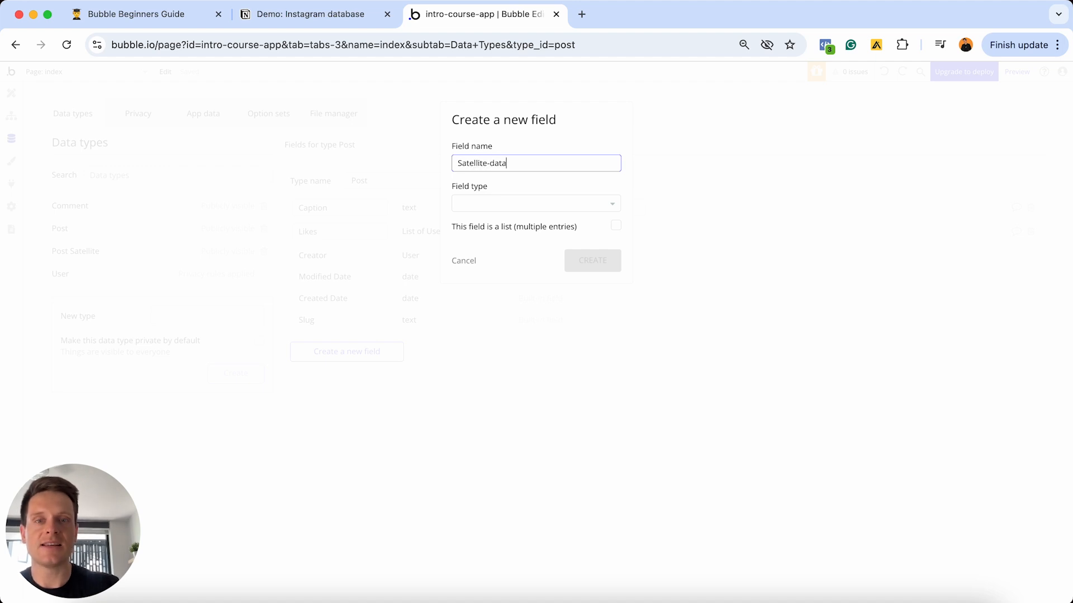
{"action": "left_click", "coordinate": [533, 204]}
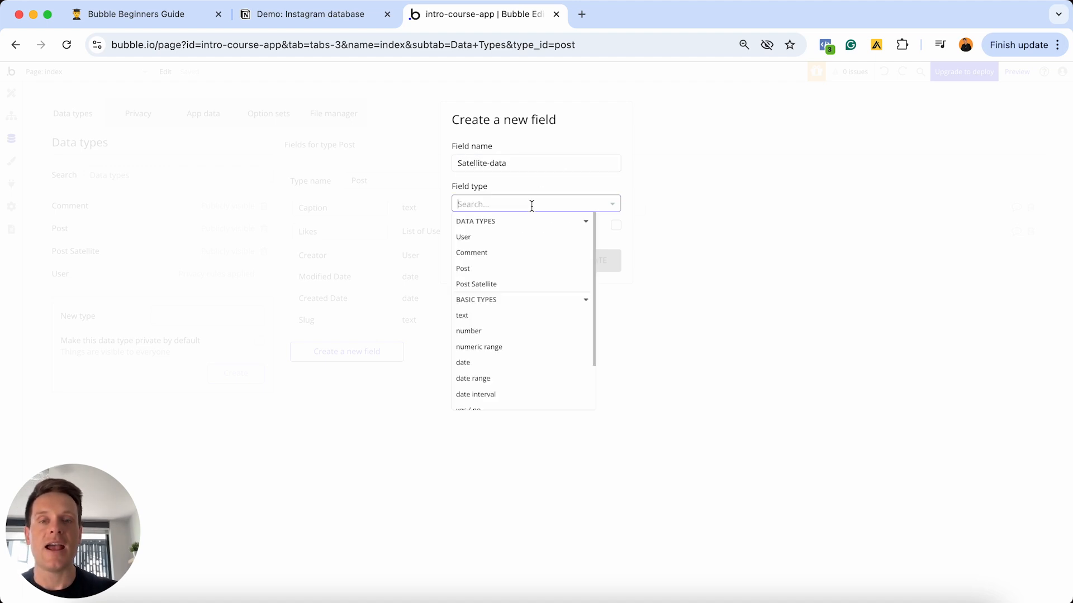
{"action": "left_click", "coordinate": [493, 288]}
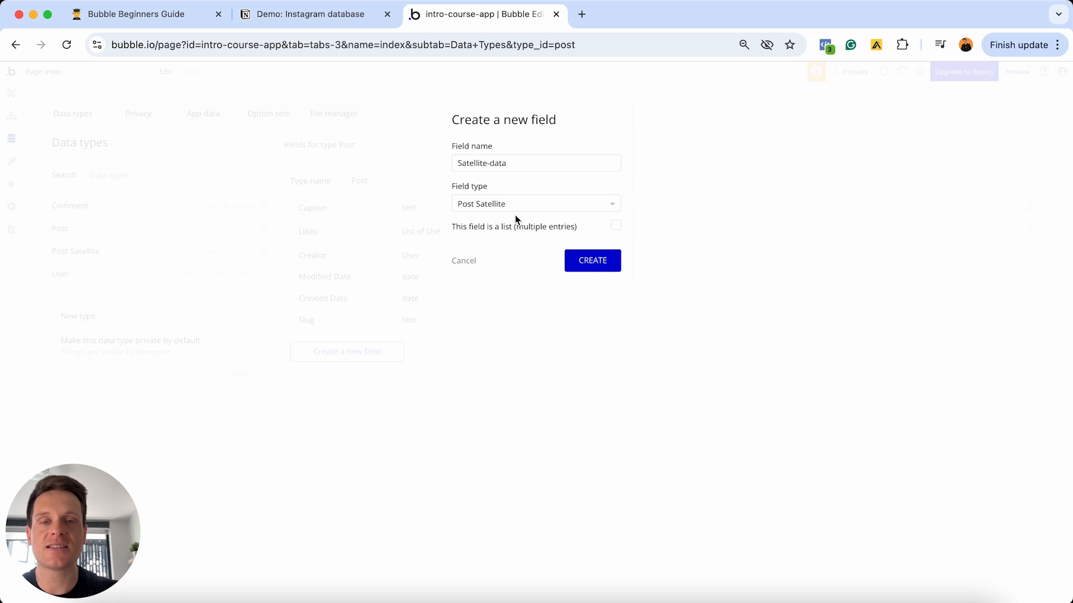
{"action": "left_click", "coordinate": [593, 260]}
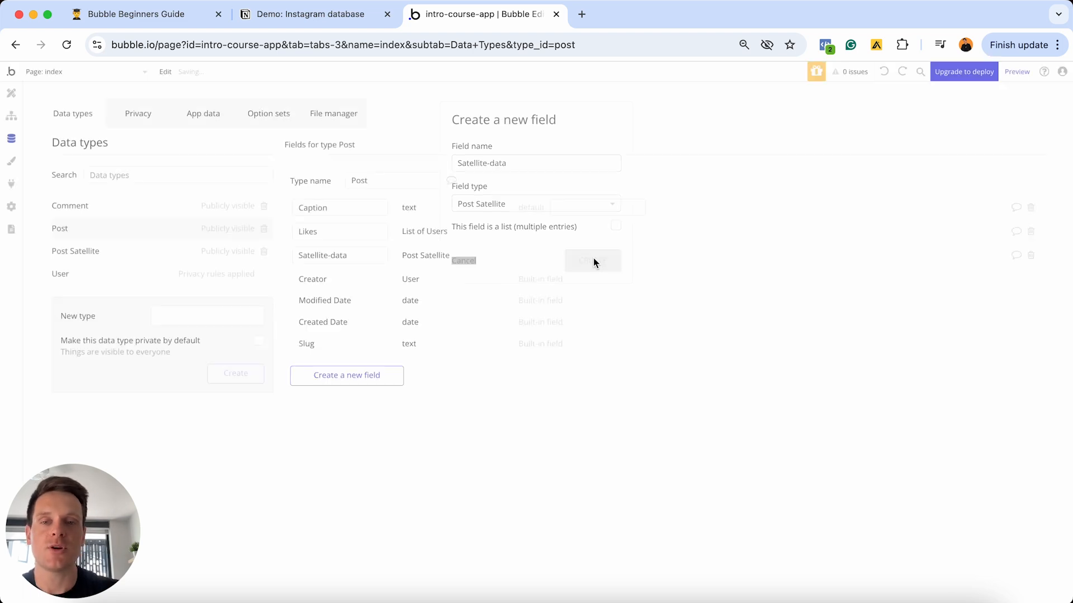
- Tick off the Post field to-dos in the Notion plan and highlight the Image (image) item
{"action": "left_click", "coordinate": [316, 17]}
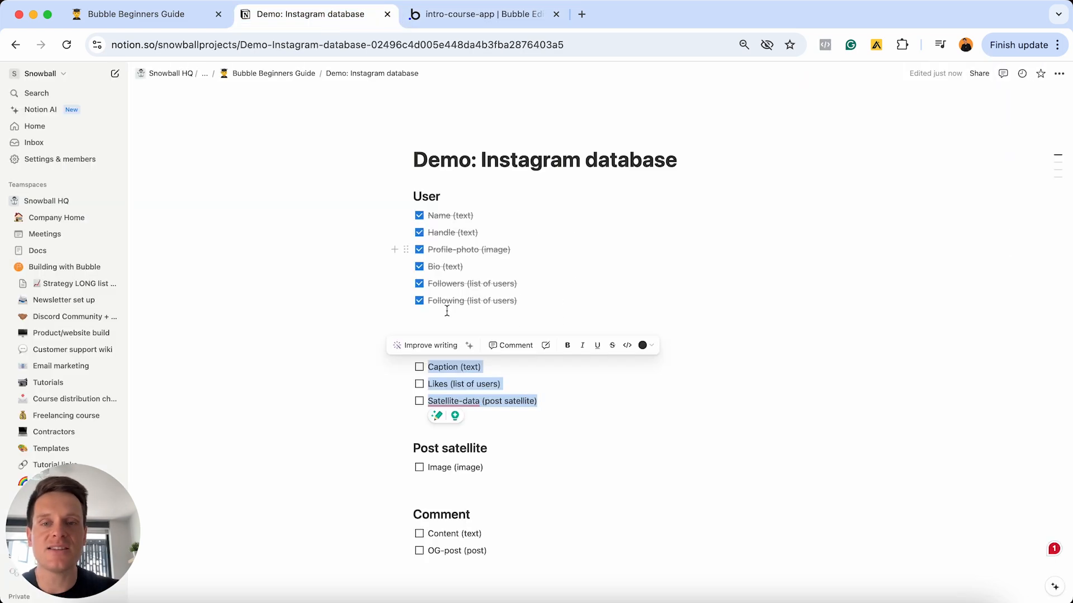
{"action": "left_click", "coordinate": [420, 401]}
{"action": "left_click", "coordinate": [546, 395]}
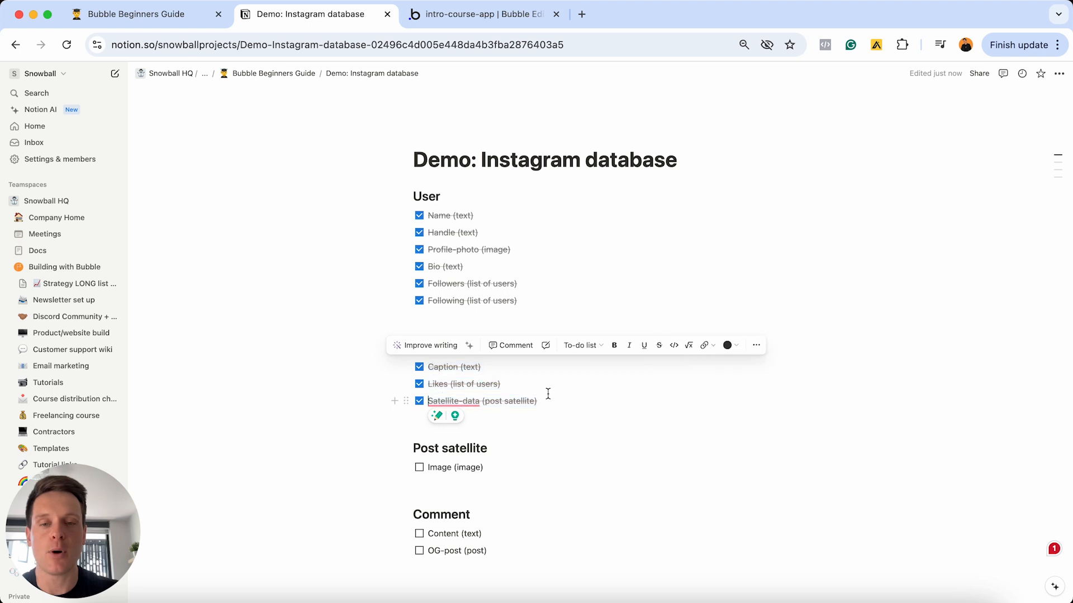
{"action": "scroll", "coordinate": [546, 395], "scroll_direction": "down", "scroll_amount": 2}
{"action": "triple_click", "coordinate": [506, 428]}
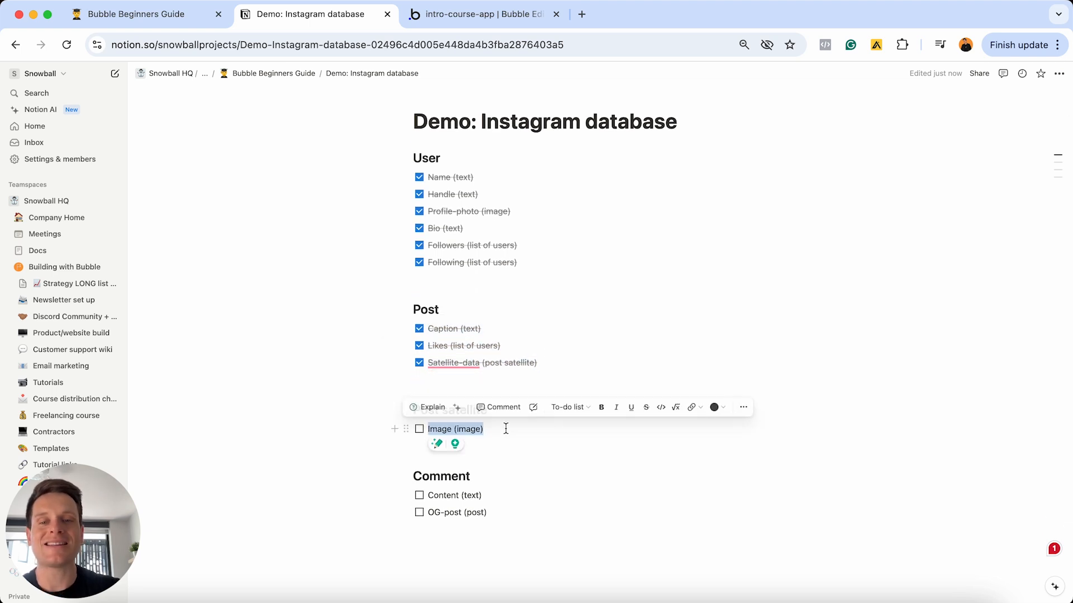
{"action": "left_click", "coordinate": [468, 18]}
- Add an Image field of type image to the Post Satellite data type
{"action": "left_click", "coordinate": [84, 251]}
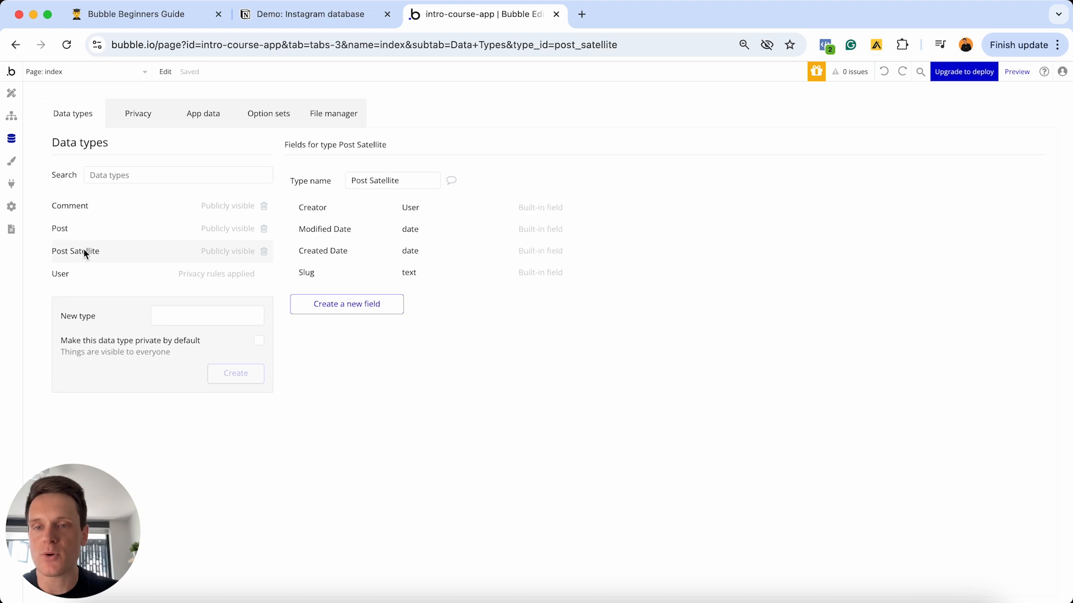
{"action": "left_click", "coordinate": [343, 308]}
{"action": "type", "text": "I"}
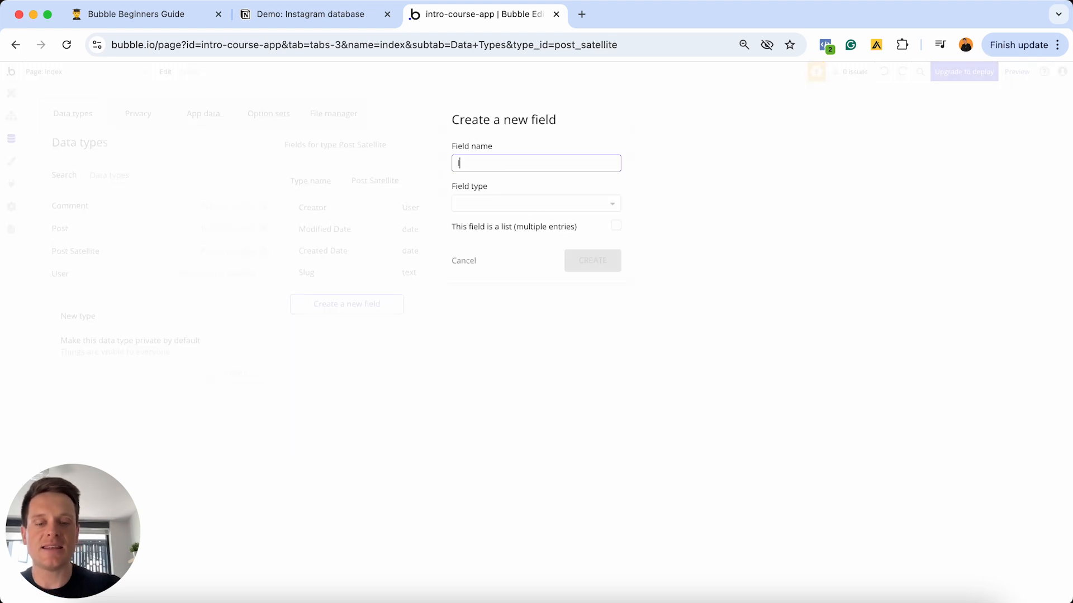
{"action": "type", "text": "mage"}
{"action": "left_click", "coordinate": [560, 203]}
{"action": "scroll", "coordinate": [546, 313], "scroll_direction": "down", "scroll_amount": 3}
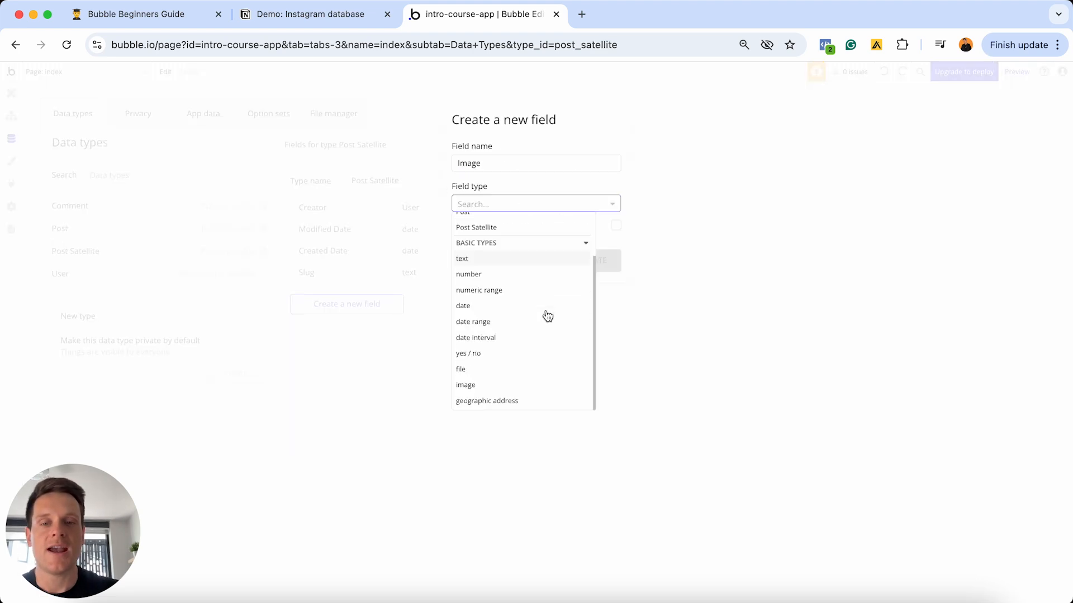
{"action": "left_click", "coordinate": [489, 385]}
{"action": "left_click", "coordinate": [606, 260]}
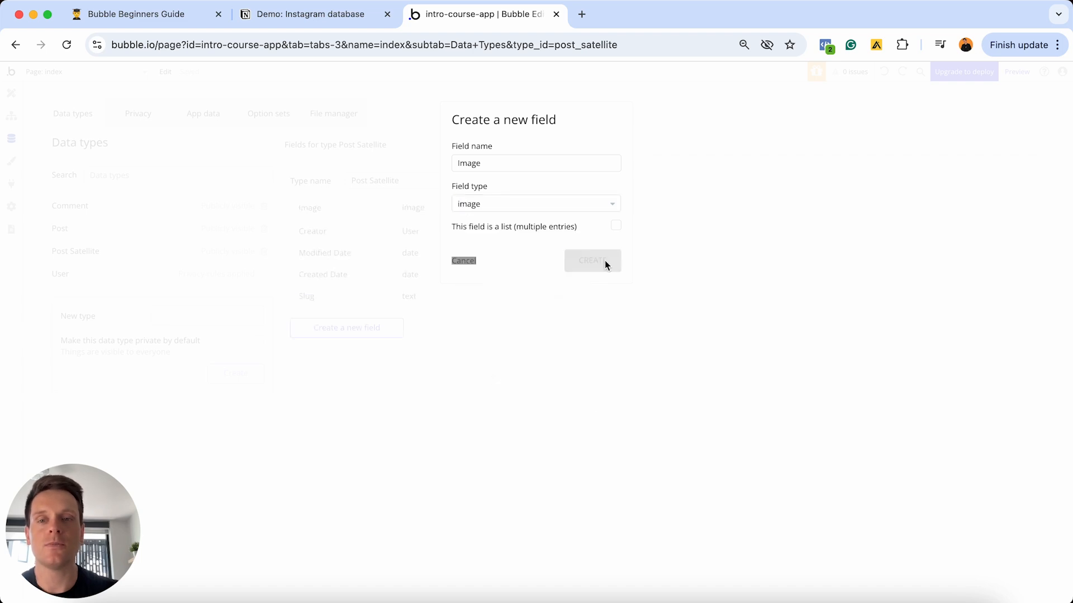
- Select the Comment fields in the Notion plan as the next to build
{"action": "left_click", "coordinate": [311, 14]}
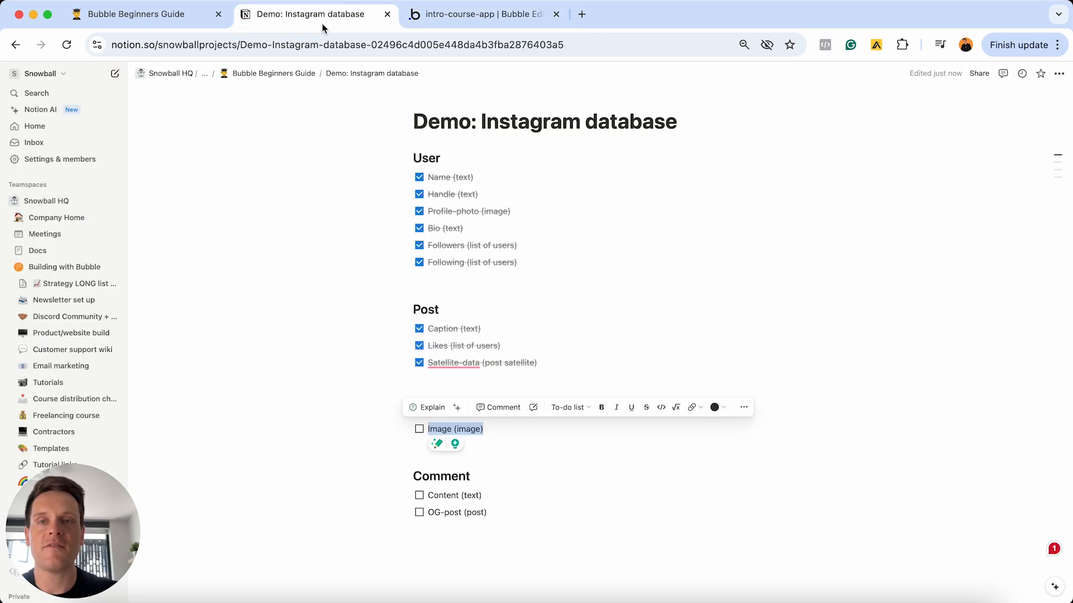
{"action": "left_click", "coordinate": [490, 517]}
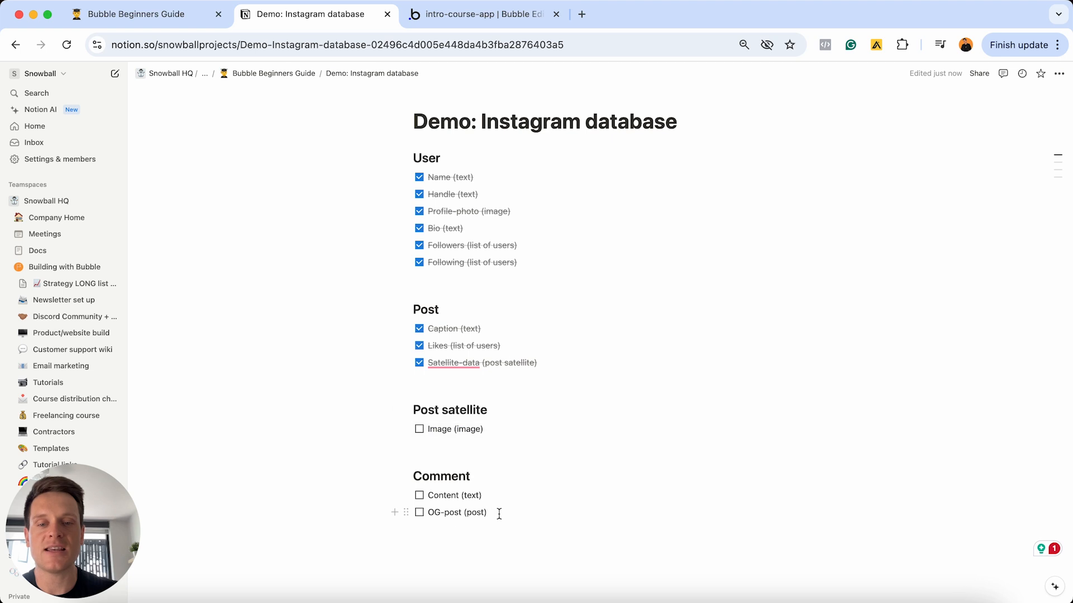
{"action": "left_click_drag", "start_coordinate": [490, 517], "coordinate": [425, 445]}
{"action": "left_click", "coordinate": [483, 14]}
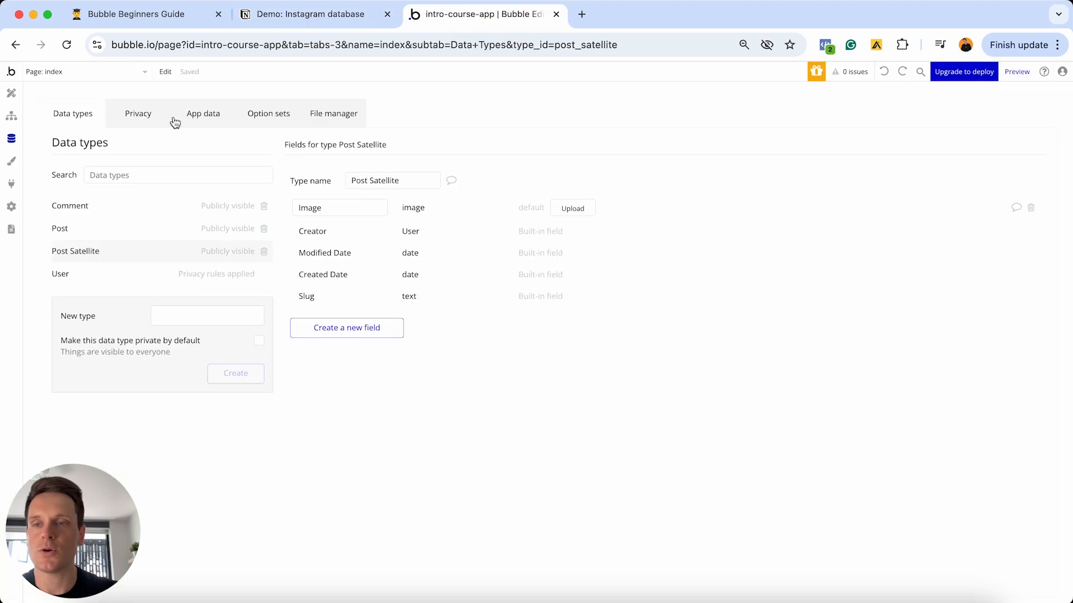
- Add a Content field of type text to the Comment data type
{"action": "left_click", "coordinate": [100, 206]}
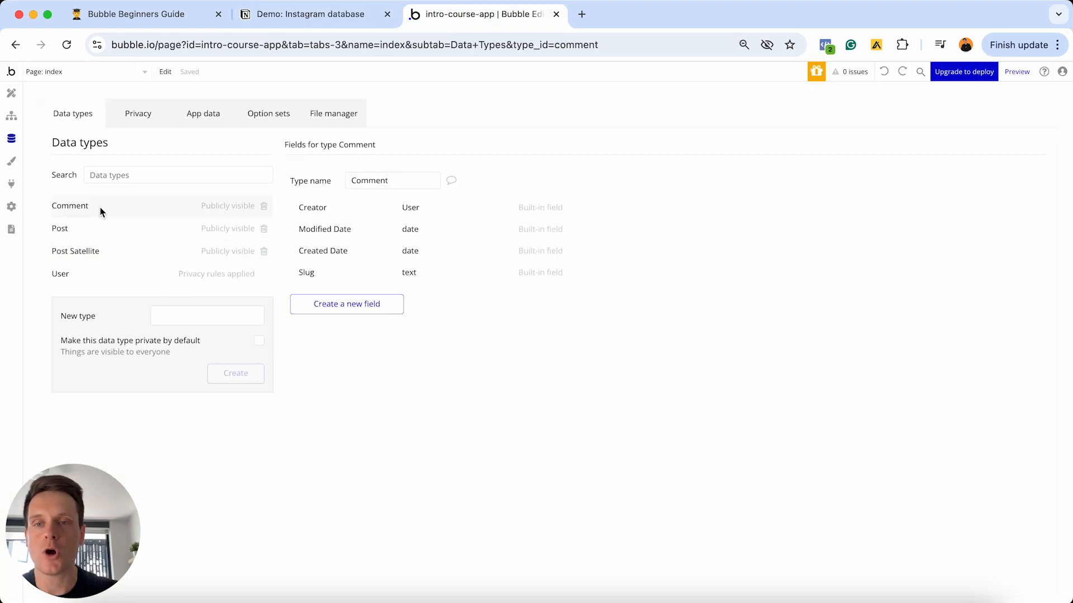
{"action": "left_click", "coordinate": [371, 309]}
{"action": "left_click", "coordinate": [496, 165]}
{"action": "type", "text": "Content"}
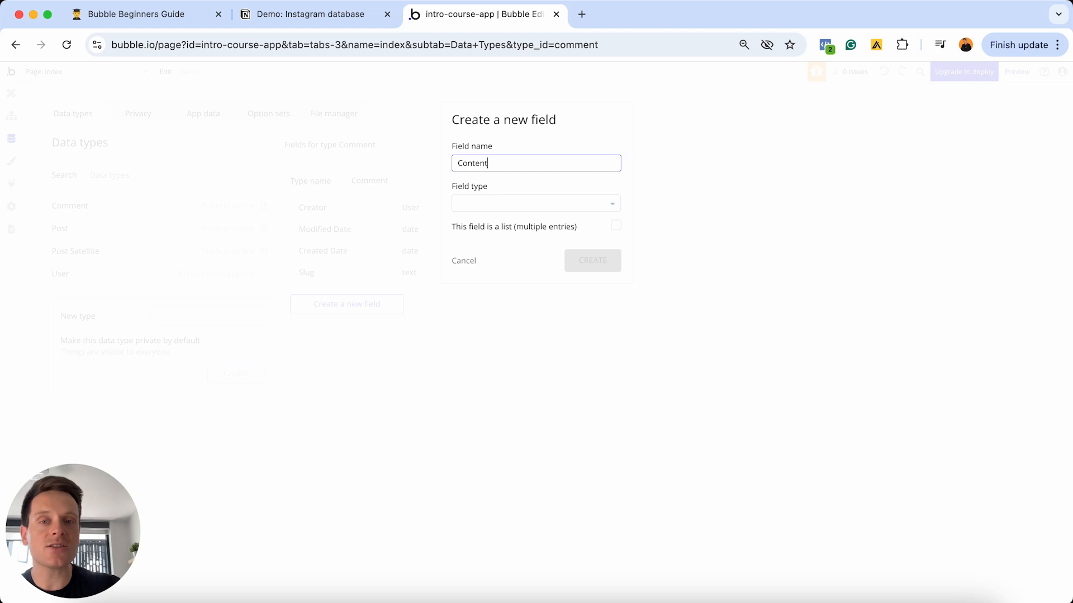
{"action": "left_click", "coordinate": [579, 197]}
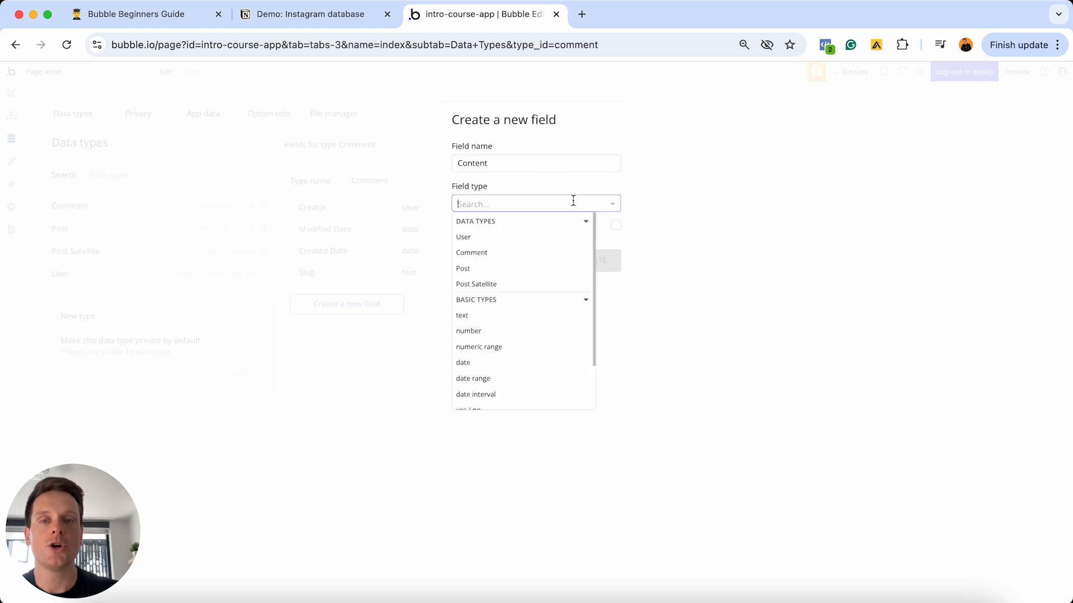
{"action": "left_click", "coordinate": [495, 314]}
{"action": "left_click", "coordinate": [590, 271]}
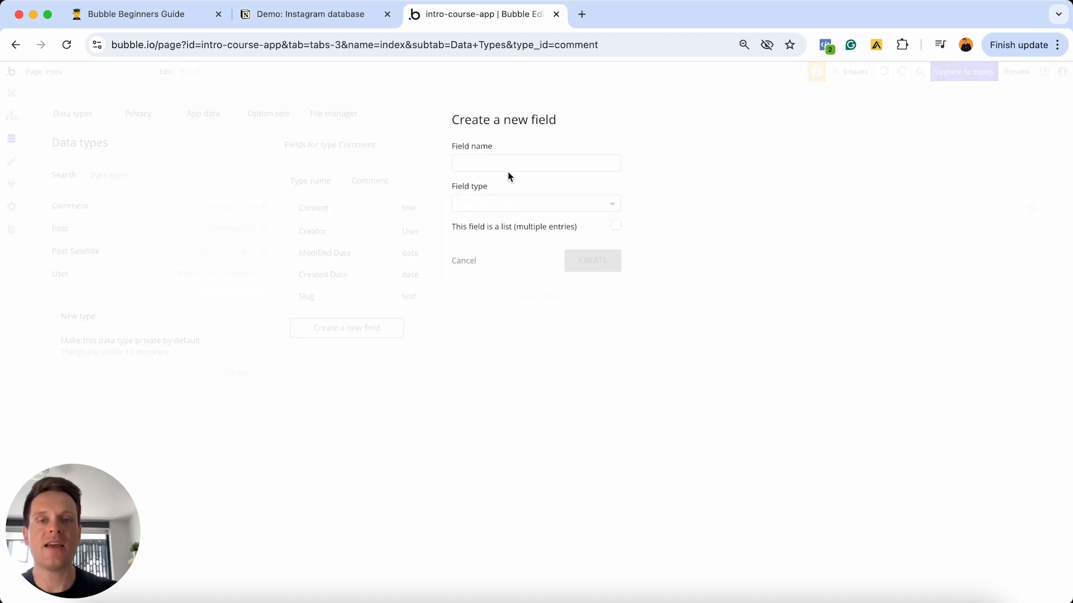
- Add an OG-post field of type Post to Comment
{"action": "left_click", "coordinate": [503, 161]}
{"action": "type", "text": "O"}
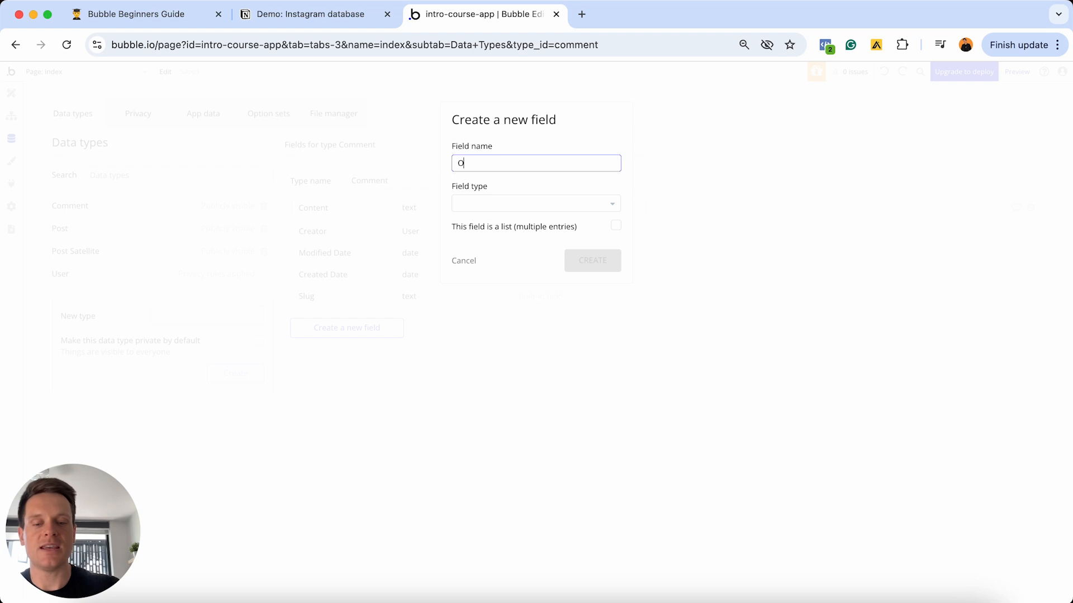
{"action": "type", "text": "G-post"}
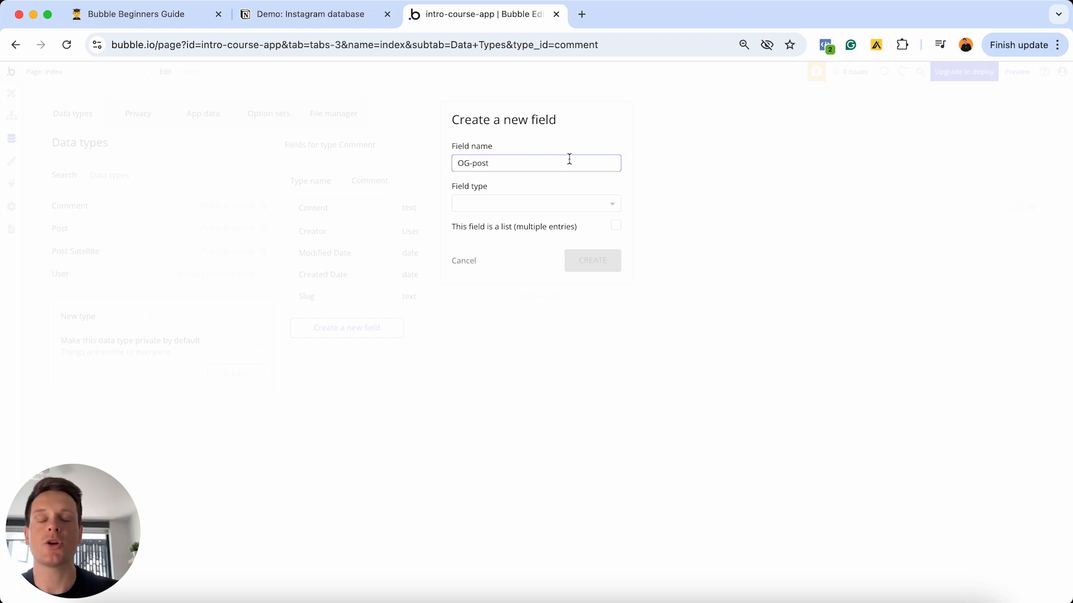
{"action": "left_click", "coordinate": [529, 203]}
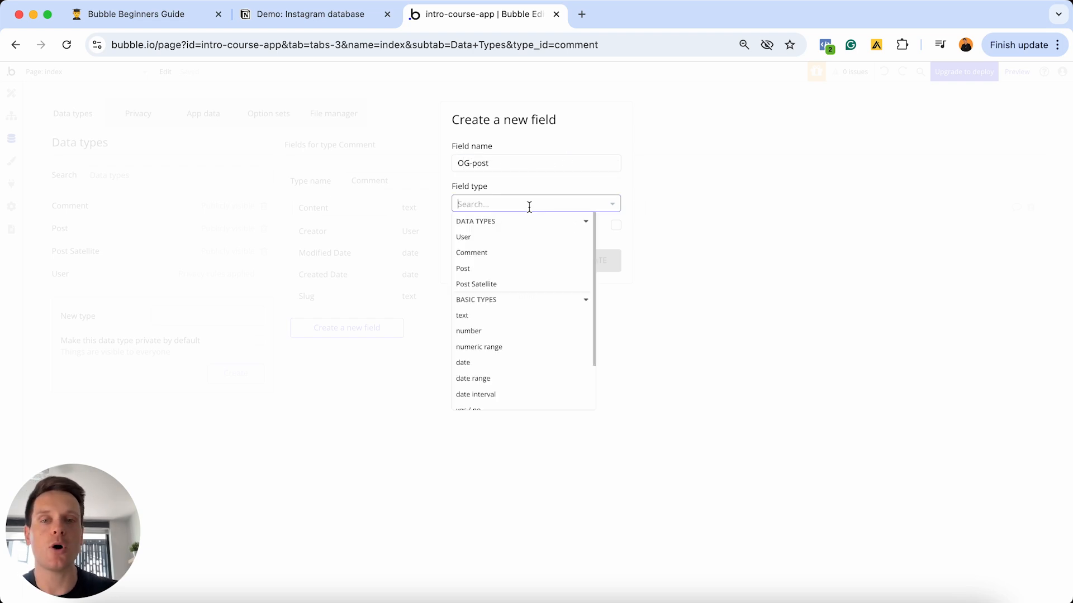
{"action": "left_click", "coordinate": [478, 271]}
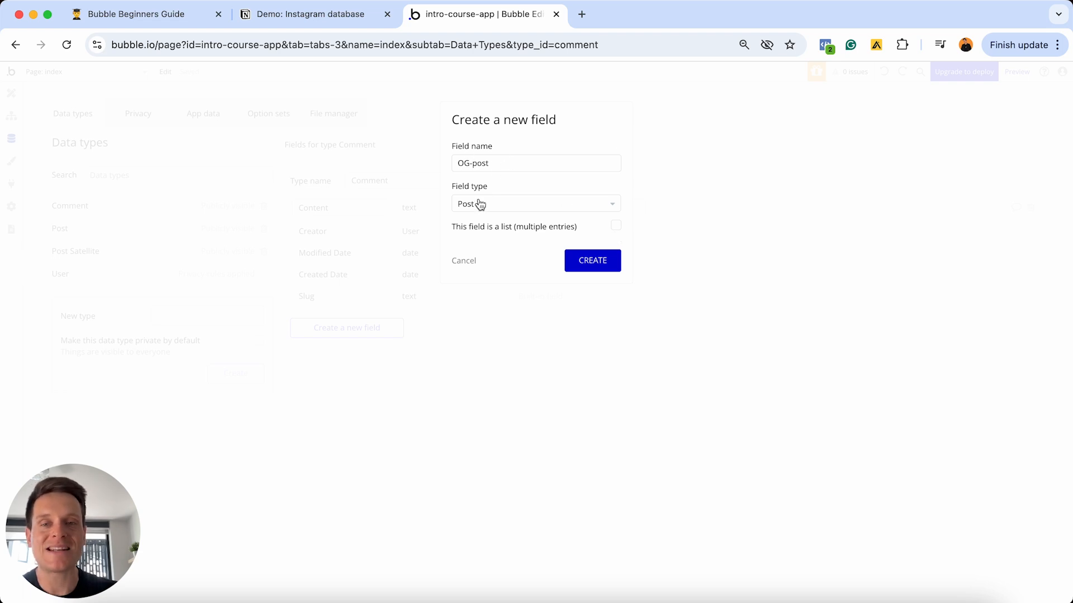
{"action": "left_click", "coordinate": [575, 263]}
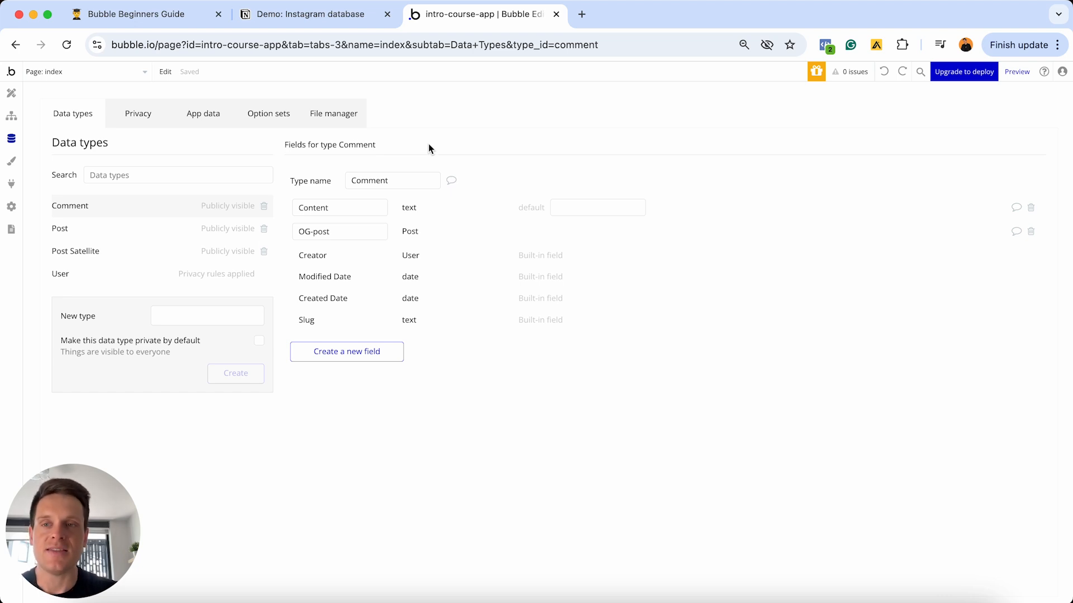
{"action": "left_click", "coordinate": [154, 17]}
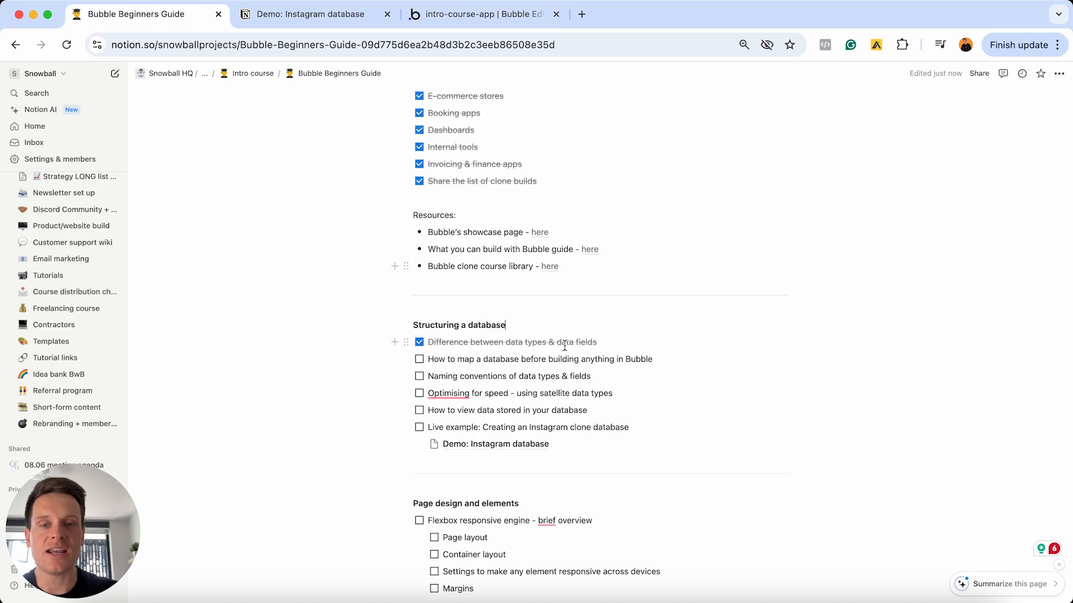
{"action": "triple_click", "coordinate": [604, 411]}
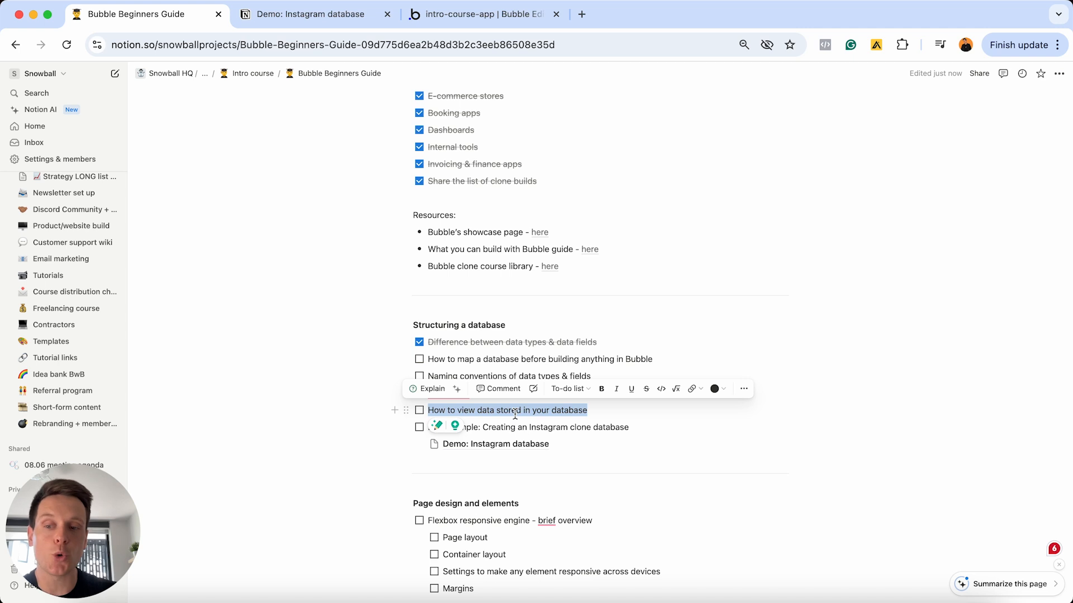
{"action": "left_click", "coordinate": [454, 15]}
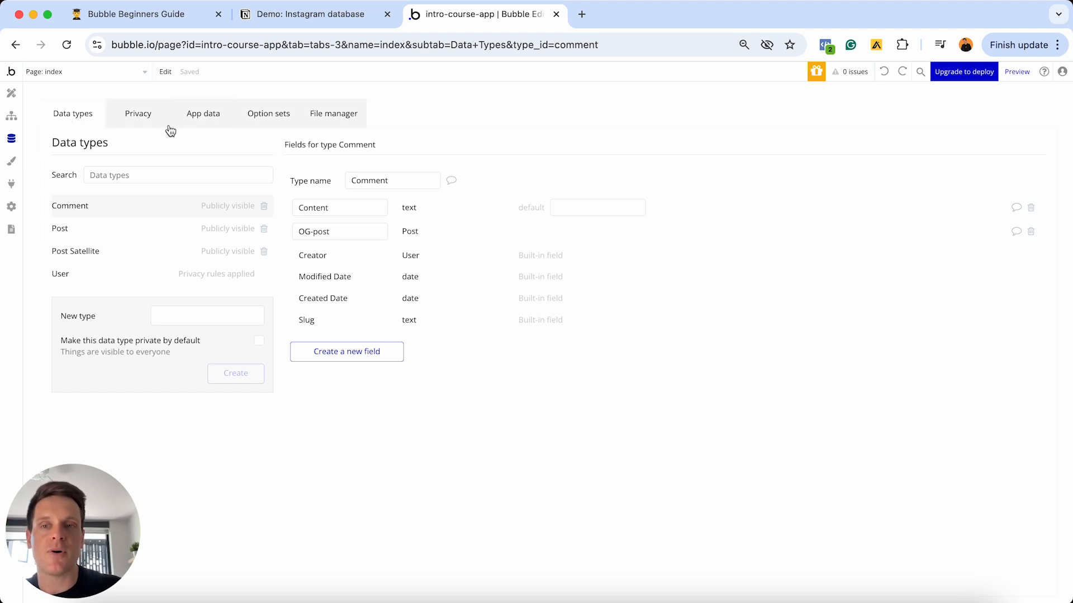
- Open App data, show All Users, and start a new User database entry
{"action": "left_click", "coordinate": [224, 116]}
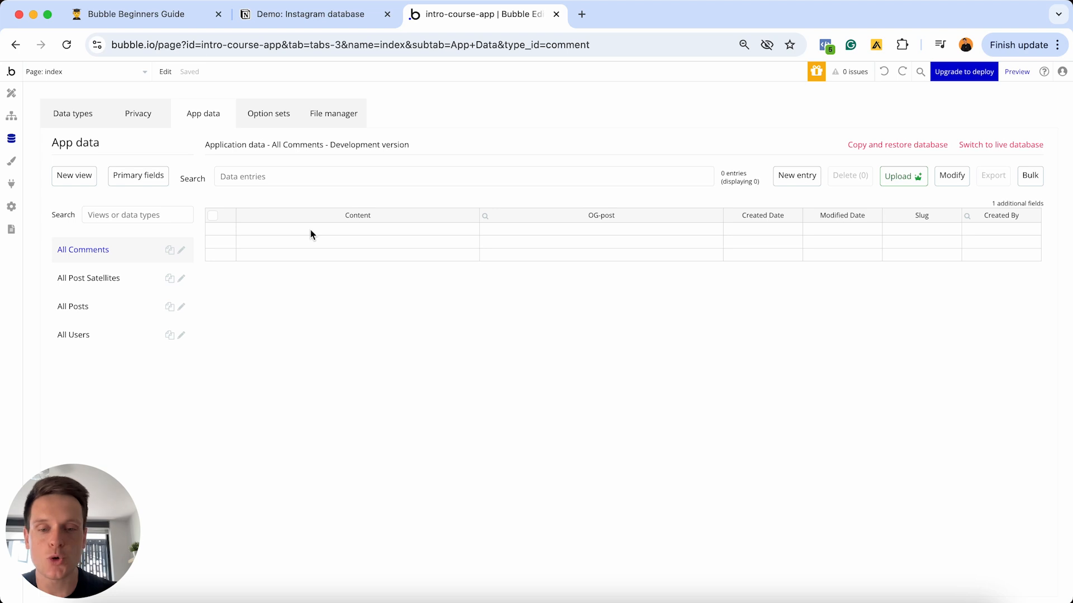
{"action": "left_click", "coordinate": [86, 338]}
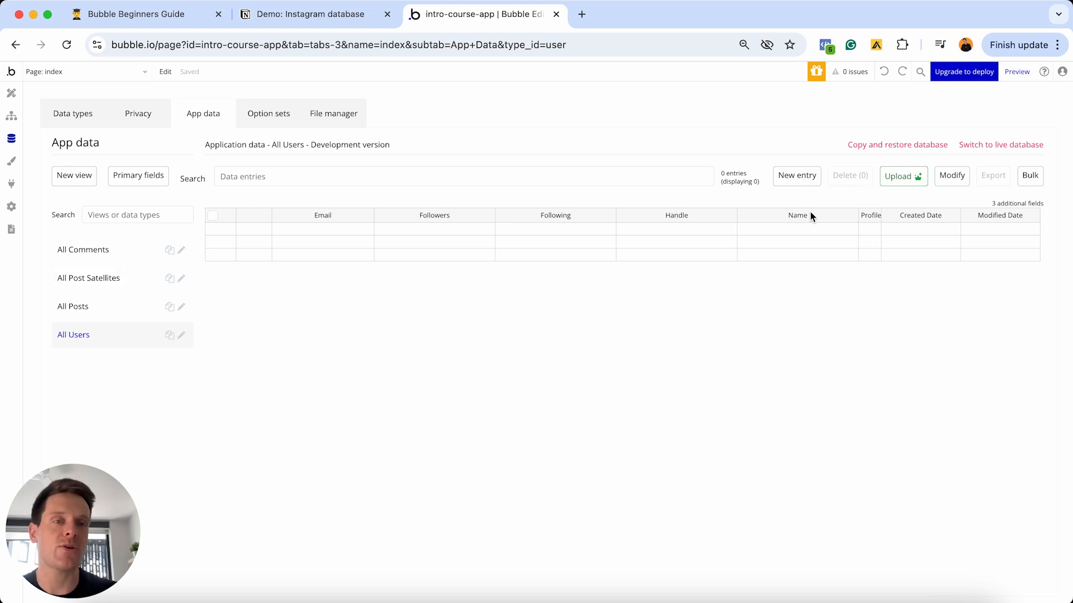
{"action": "left_click", "coordinate": [784, 178]}
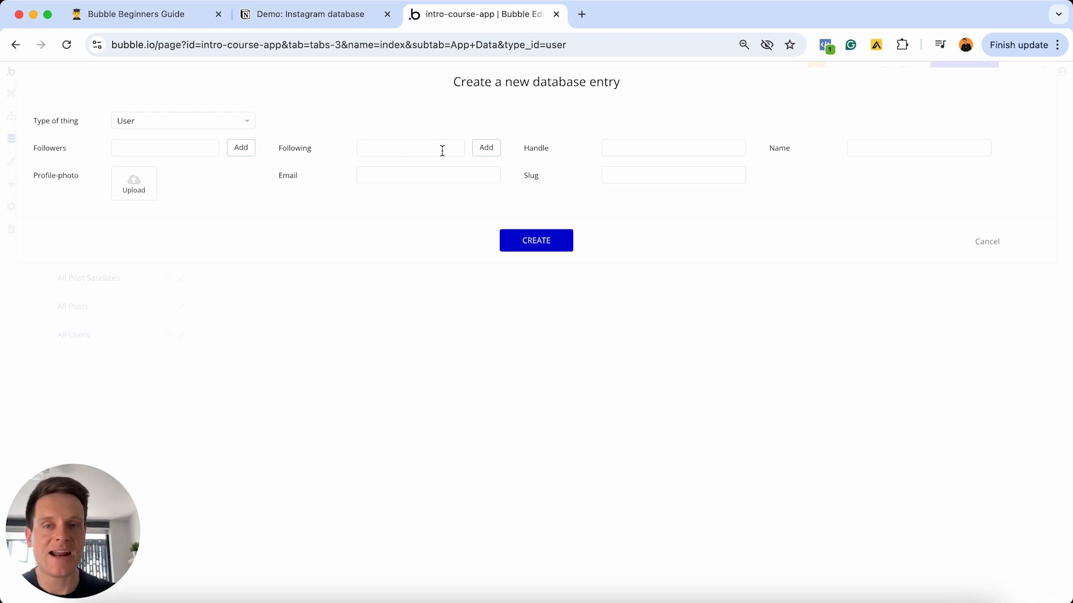
- Enter the test user's email, full name and handle in the new entry form
{"action": "left_click", "coordinate": [383, 177]}
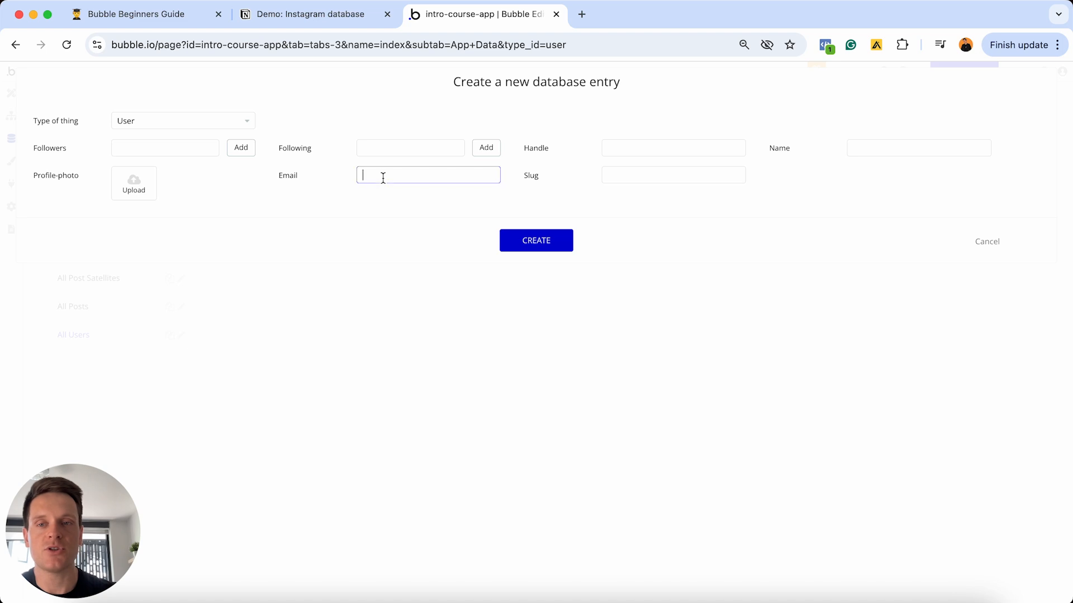
{"action": "type", "text": "test@gmail.com"}
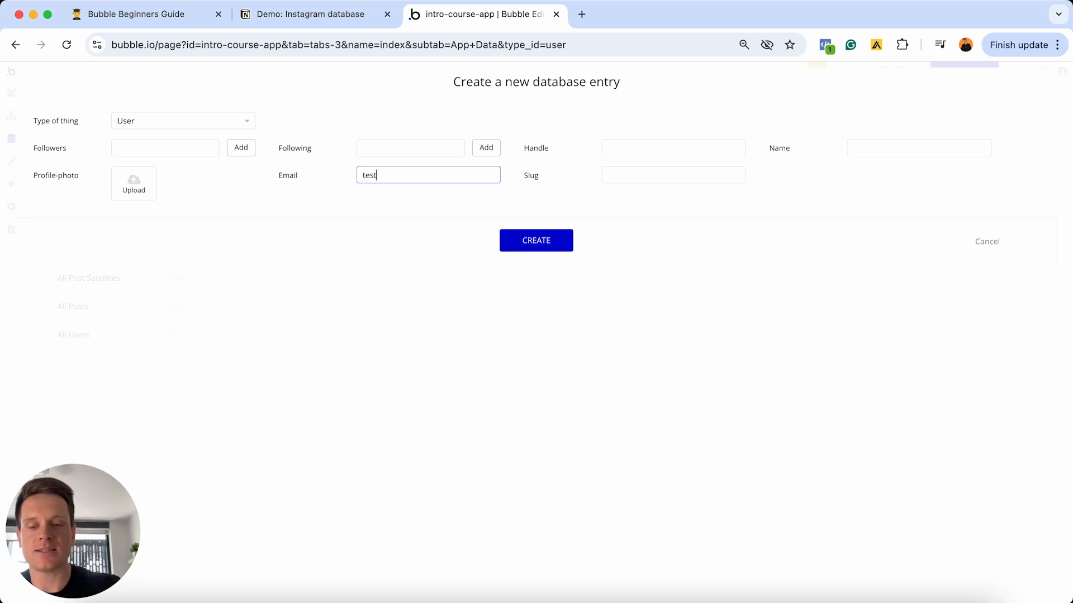
{"action": "left_click", "coordinate": [863, 148]}
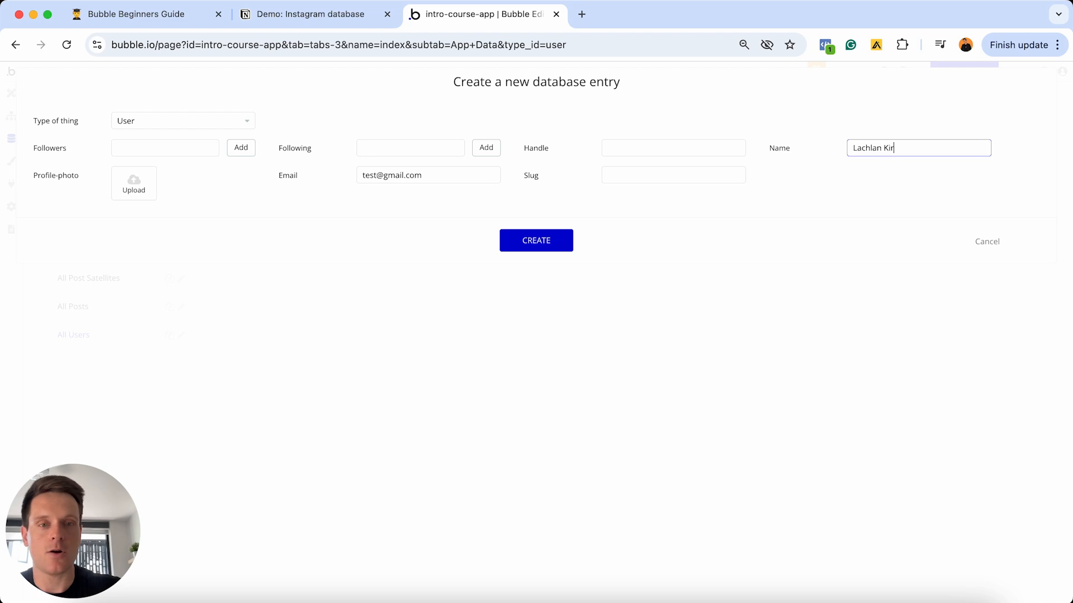
{"action": "left_click", "coordinate": [650, 147]}
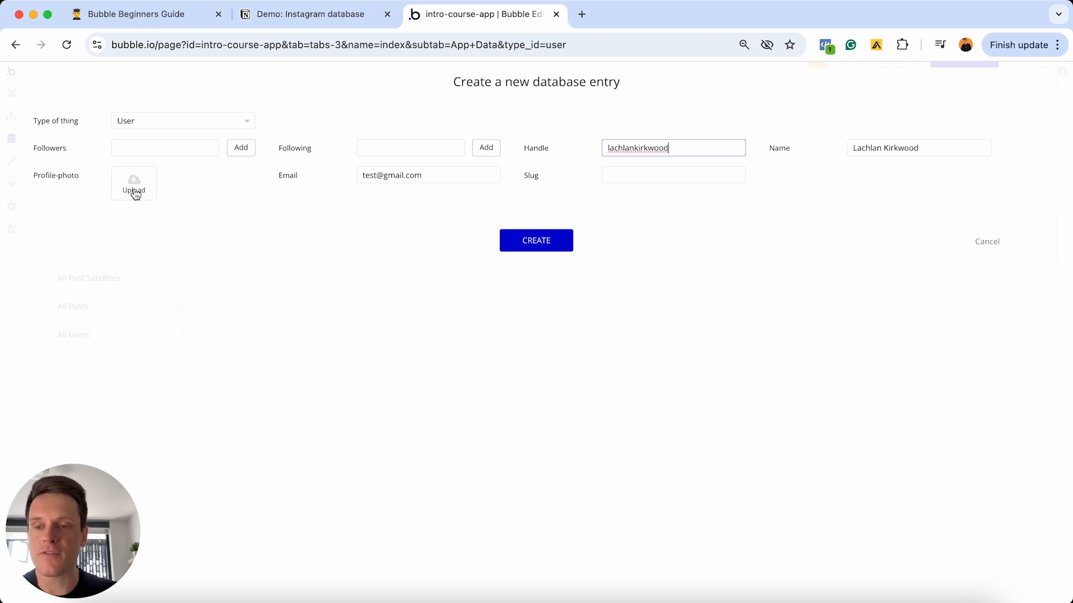
- Upload a profile photo and create the User entry
{"action": "left_click", "coordinate": [135, 193]}
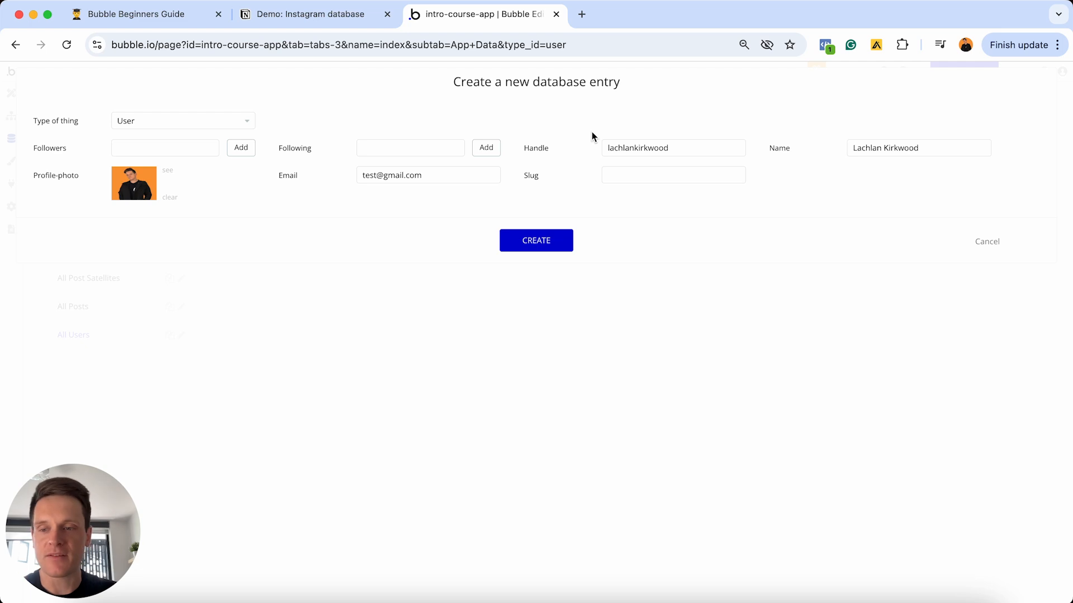
{"action": "left_click", "coordinate": [528, 245]}
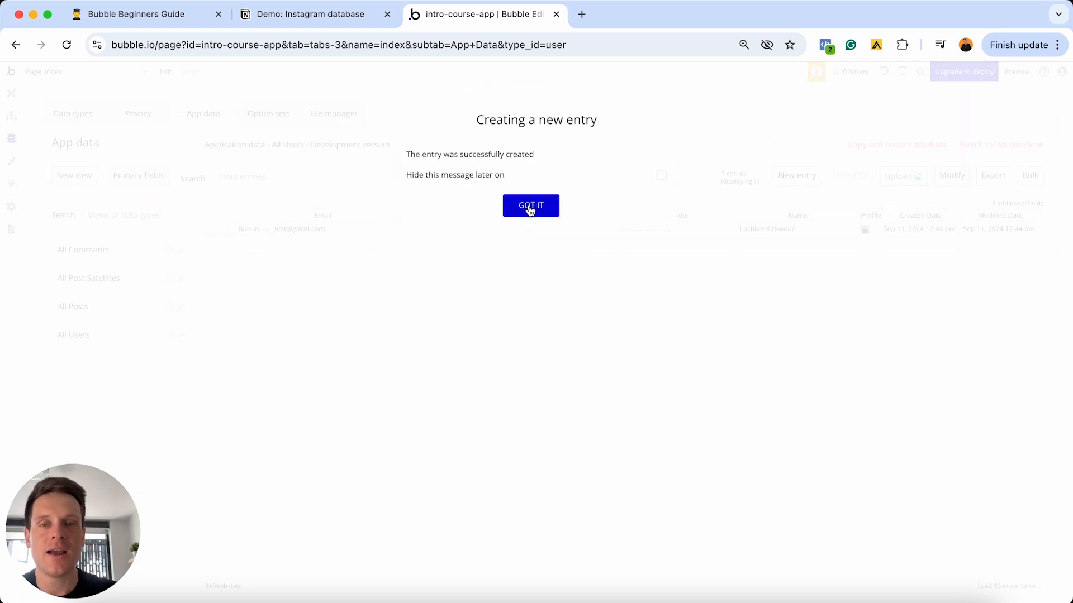
{"action": "left_click", "coordinate": [529, 208]}
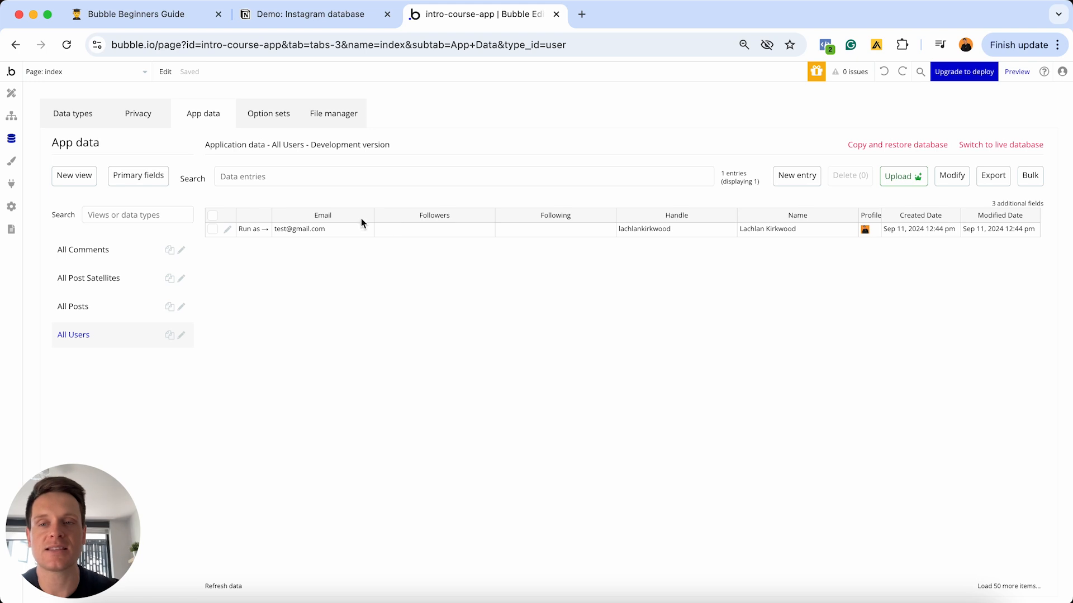
- Insert an underscore between first and last name in the user's handle and save
{"action": "left_click", "coordinate": [227, 233]}
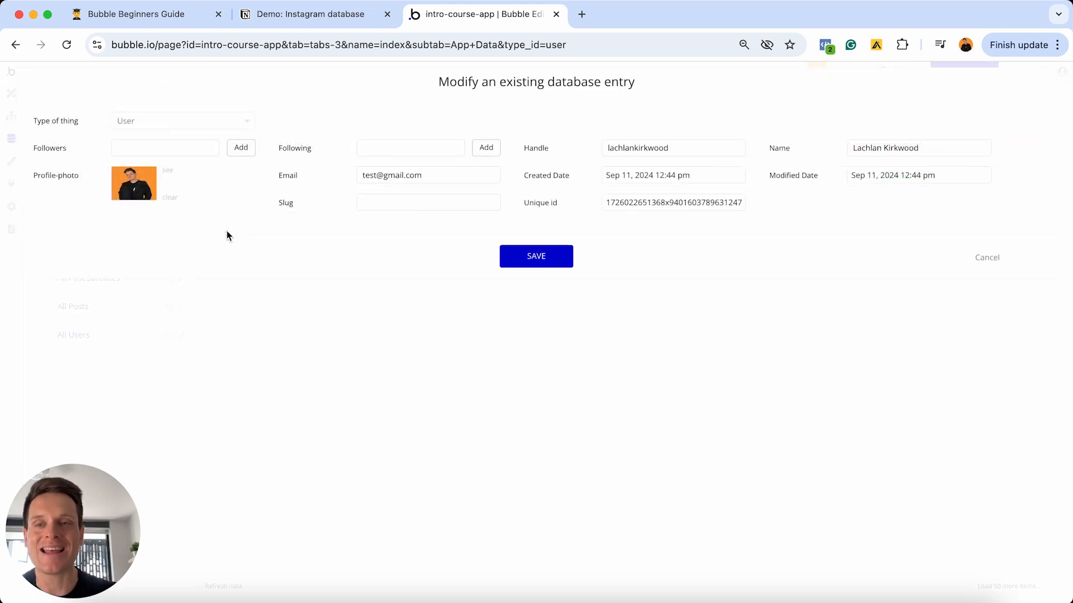
{"action": "left_click", "coordinate": [680, 148]}
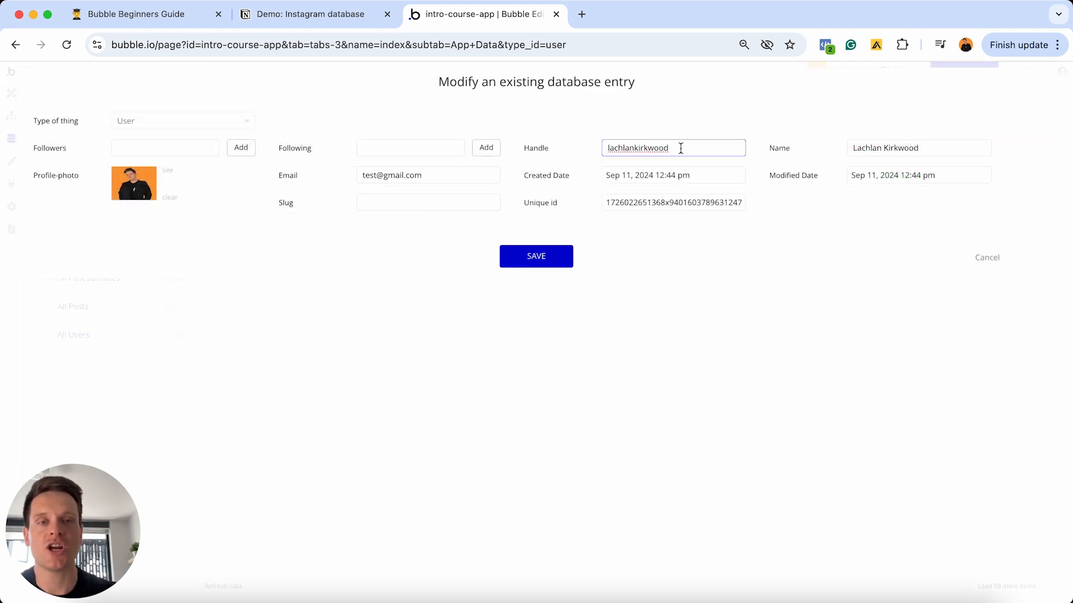
{"action": "key", "text": "Left"}
{"action": "key", "text": "Left"}
{"action": "key", "text": "Left"}
{"action": "key", "text": "Left"}
{"action": "key", "text": "Left"}
{"action": "key", "text": "Left"}
{"action": "key", "text": "Left"}
{"action": "key", "text": "Left"}
{"action": "type", "text": "_"}
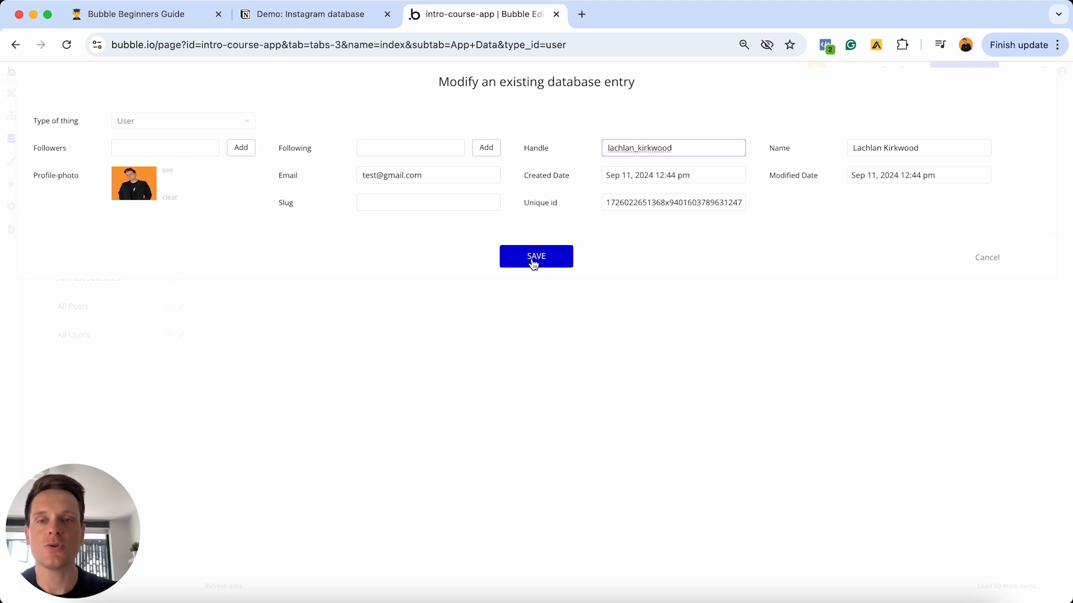
{"action": "left_click", "coordinate": [532, 260]}
{"action": "left_click", "coordinate": [522, 212]}
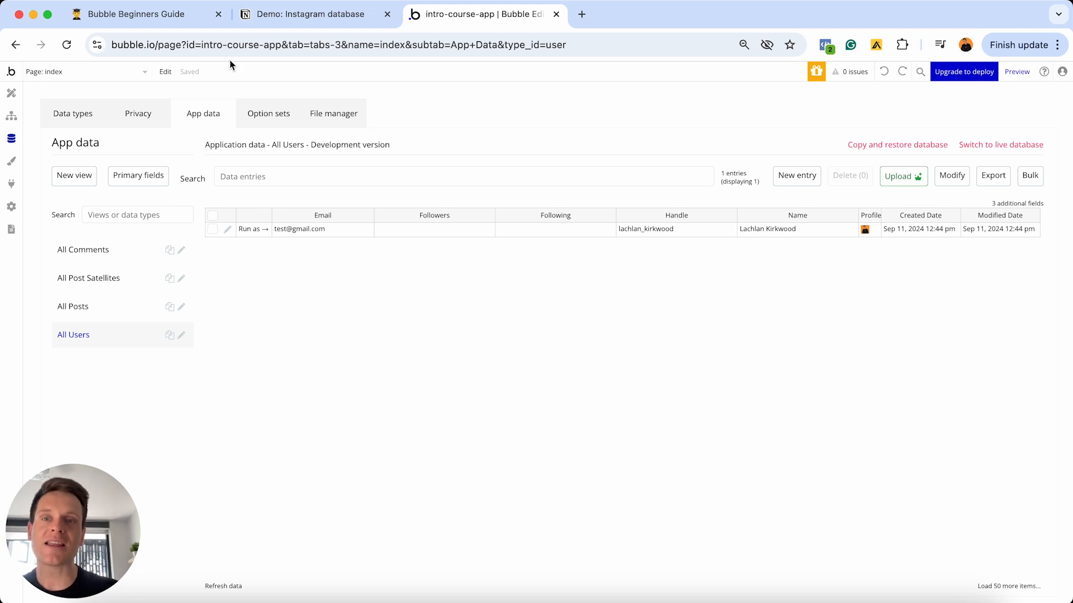
{"action": "left_click", "coordinate": [176, 19]}
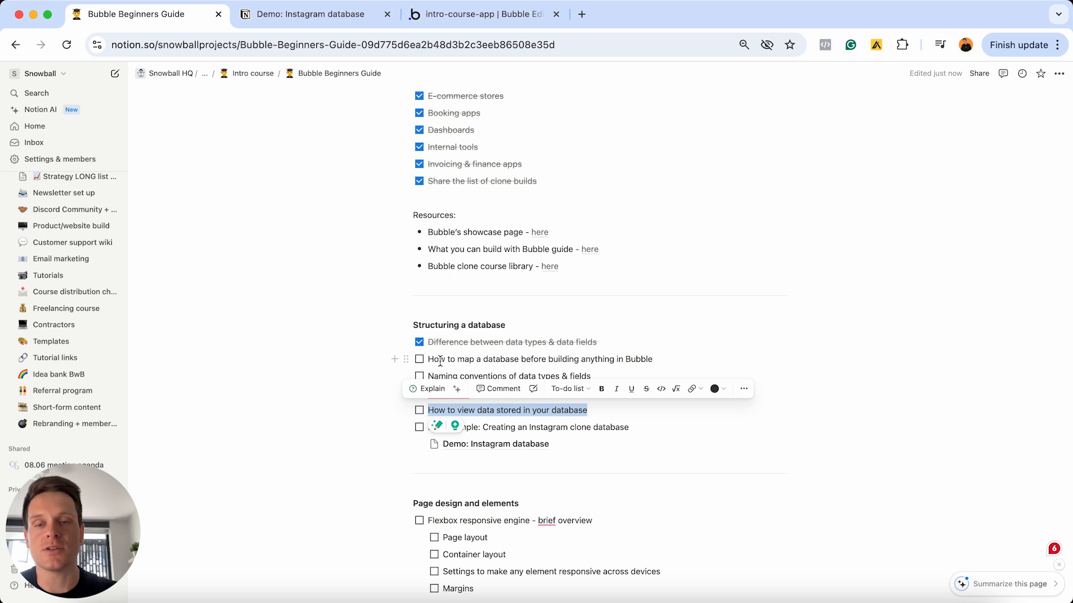
- Tick database mapping, naming conventions, Optimising for speed, viewing stored data and Instagram clone live example
{"action": "left_click", "coordinate": [419, 359]}
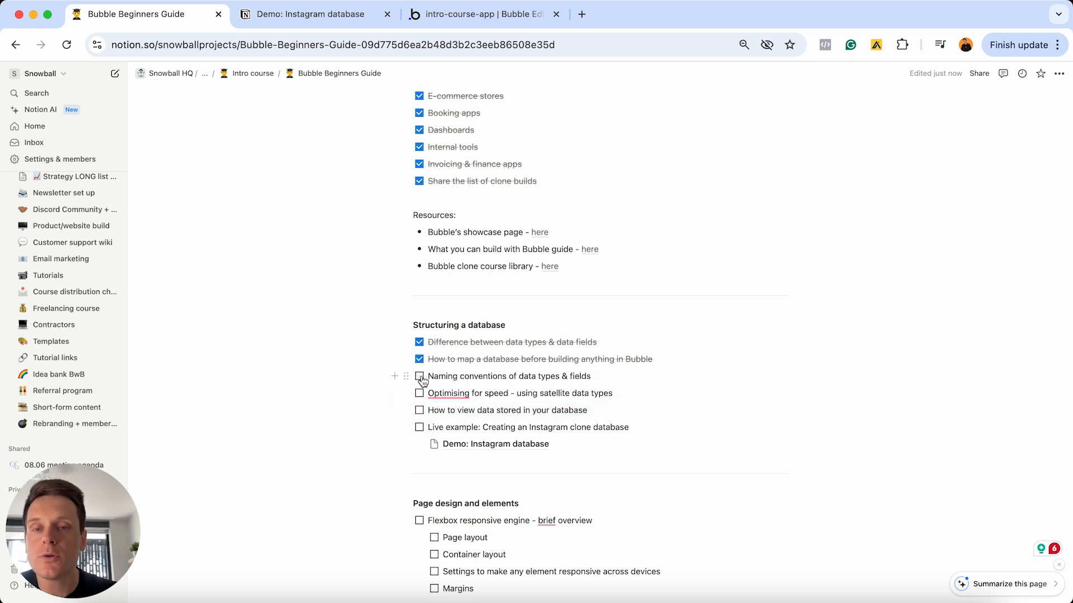
{"action": "left_click", "coordinate": [419, 376]}
{"action": "left_click", "coordinate": [419, 393]}
{"action": "left_click", "coordinate": [419, 410]}
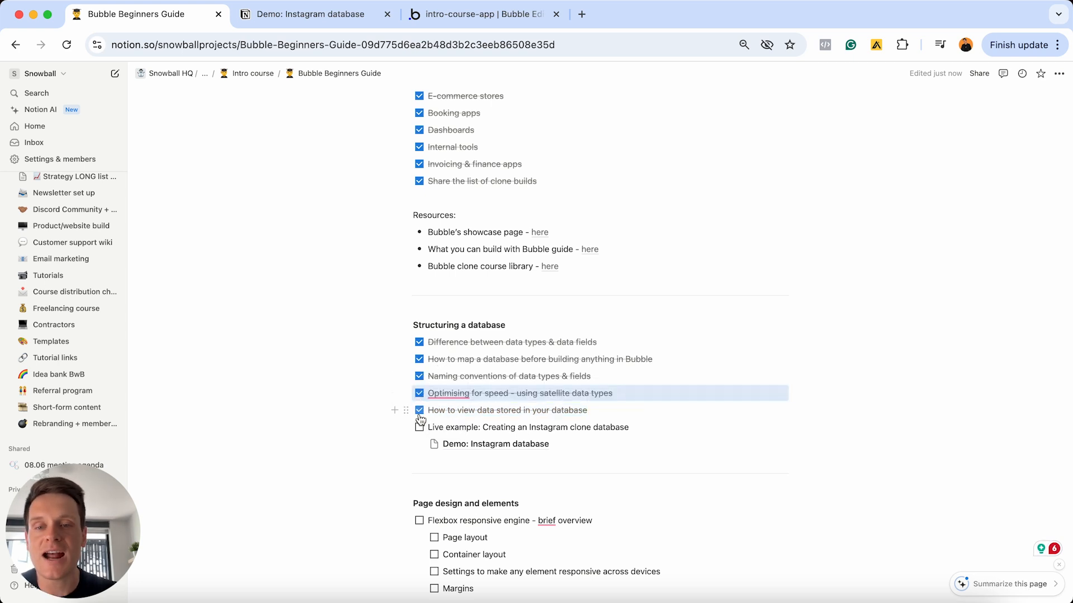
{"action": "left_click", "coordinate": [419, 428]}
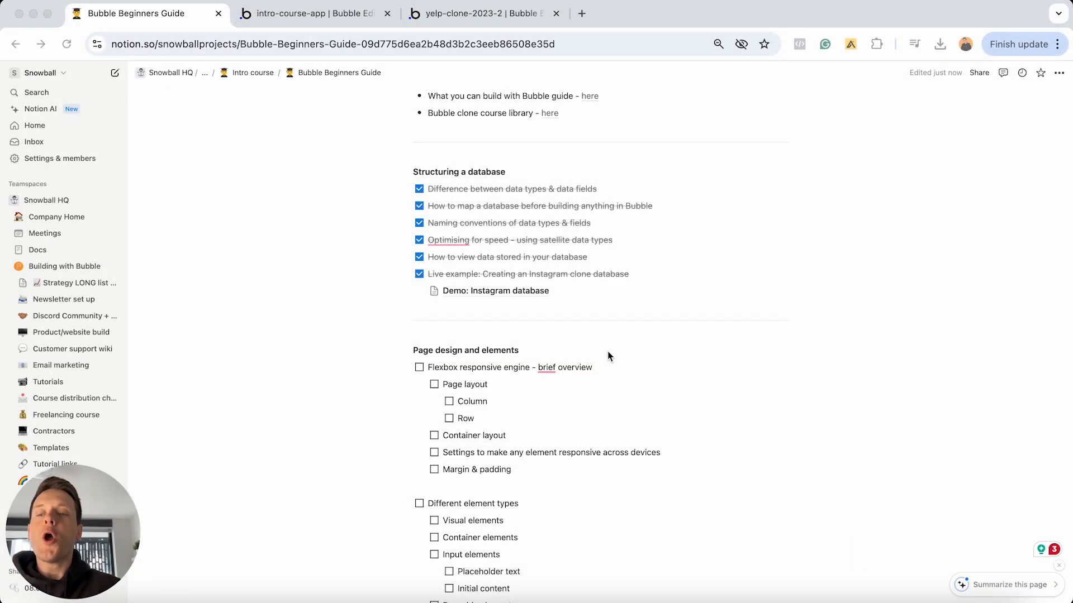
{"action": "scroll", "coordinate": [609, 349], "scroll_direction": "down", "scroll_amount": 5}
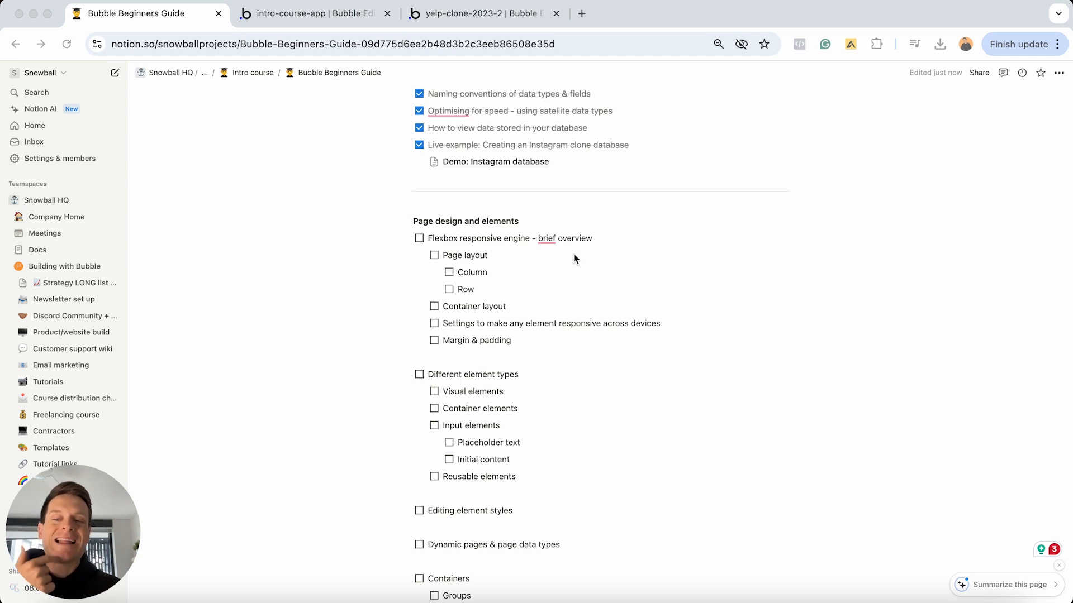
- Review the Notion checklist, select the 'Flexbox responsive engine' line, then return to the Bubble editor
{"action": "scroll", "coordinate": [575, 258], "scroll_direction": "down", "scroll_amount": 1}
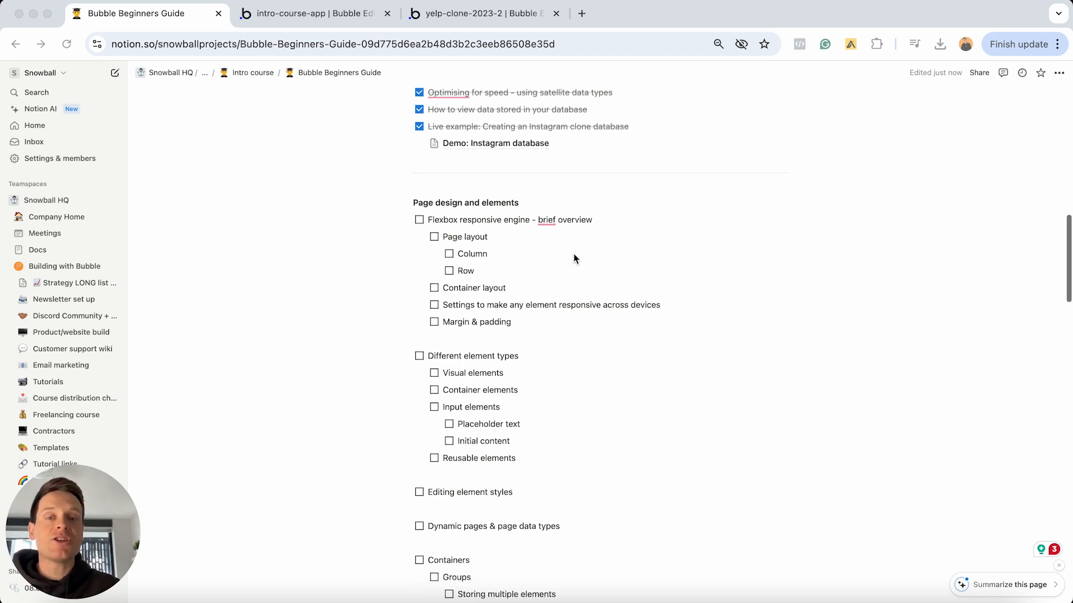
{"action": "scroll", "coordinate": [510, 265], "scroll_direction": "down", "scroll_amount": 5}
{"action": "scroll", "coordinate": [510, 266], "scroll_direction": "down", "scroll_amount": 10}
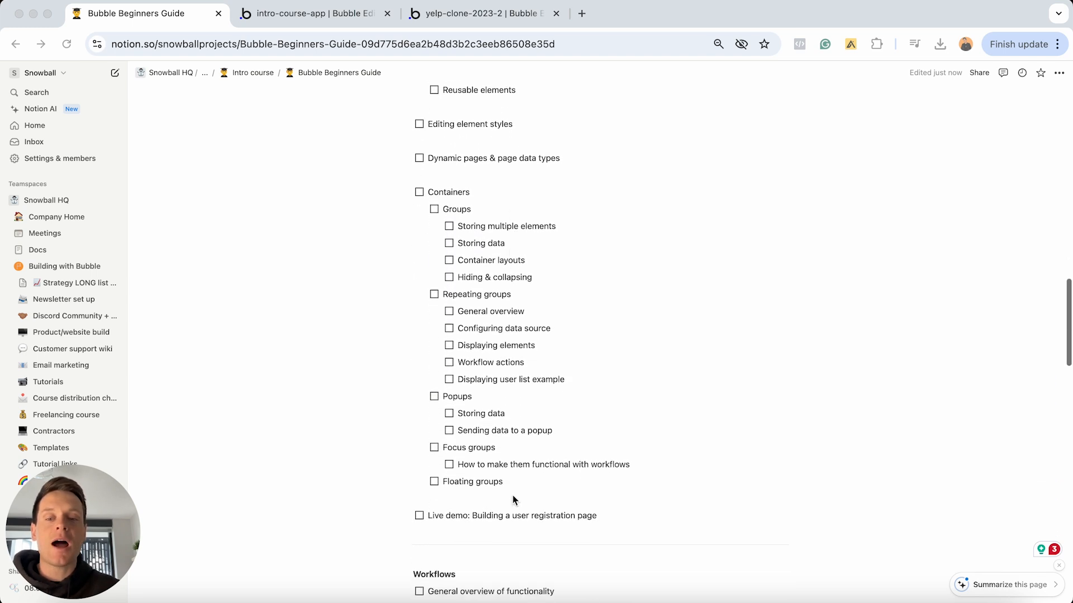
{"action": "scroll", "coordinate": [511, 432], "scroll_direction": "up", "scroll_amount": 10}
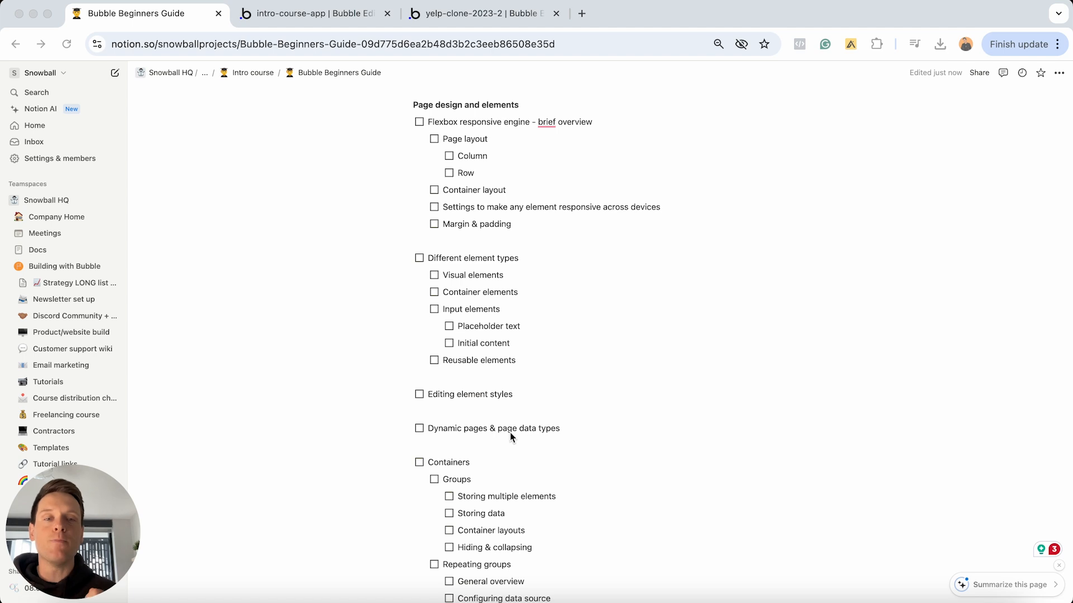
{"action": "scroll", "coordinate": [510, 432], "scroll_direction": "up", "scroll_amount": 4}
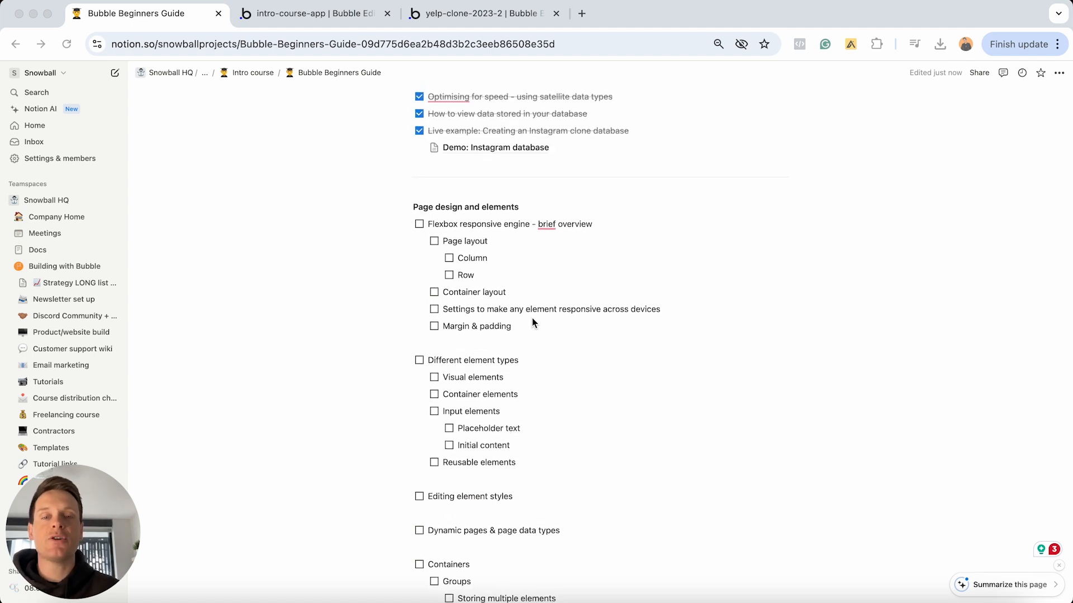
{"action": "left_click", "coordinate": [602, 224]}
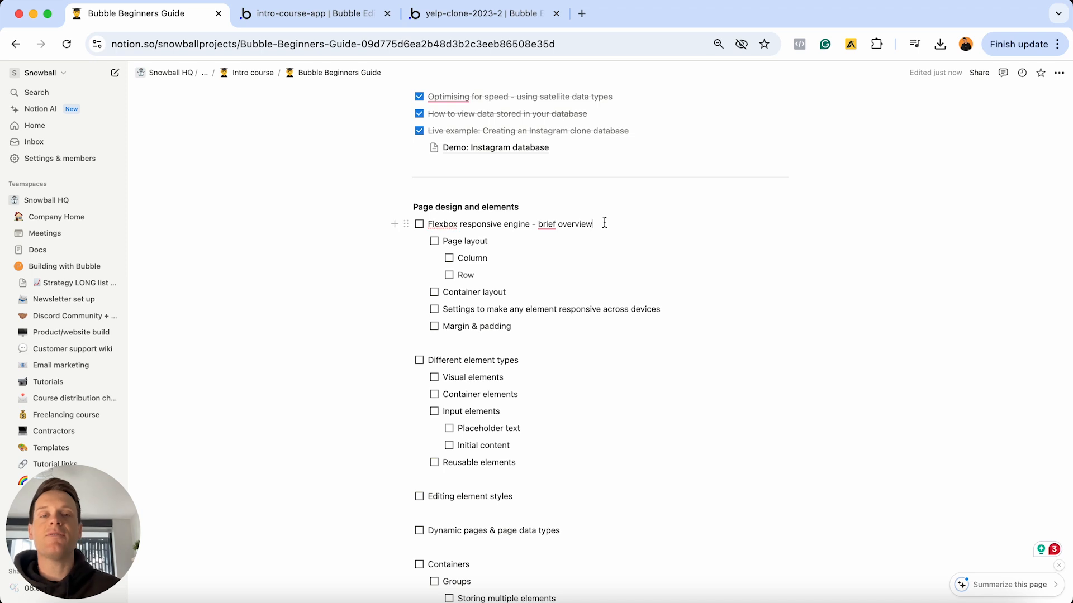
{"action": "triple_click", "coordinate": [603, 223]}
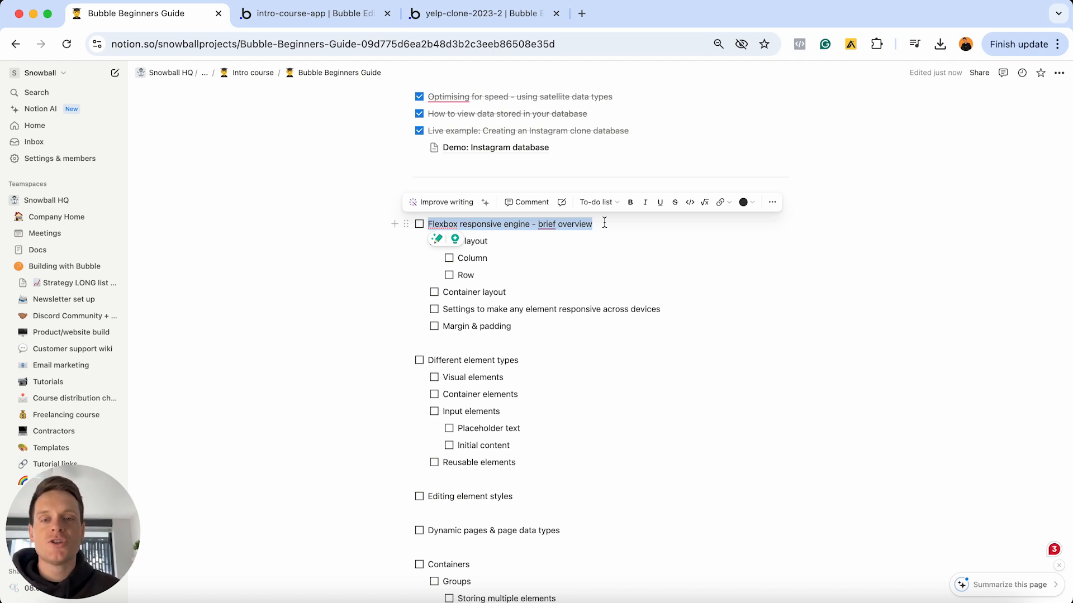
{"action": "left_click", "coordinate": [350, 17]}
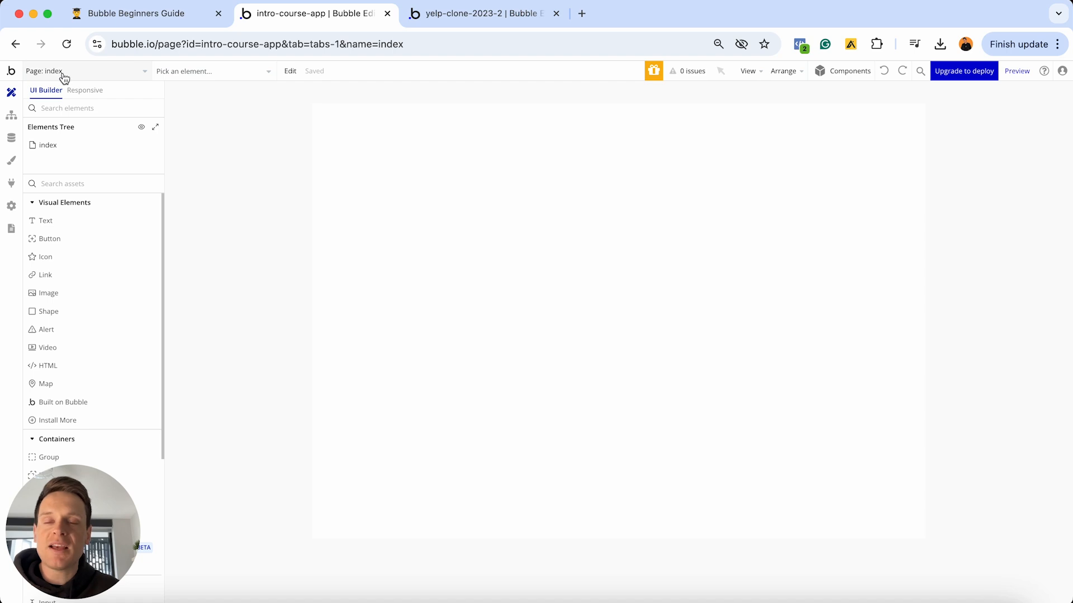
{"action": "left_click", "coordinate": [89, 73]}
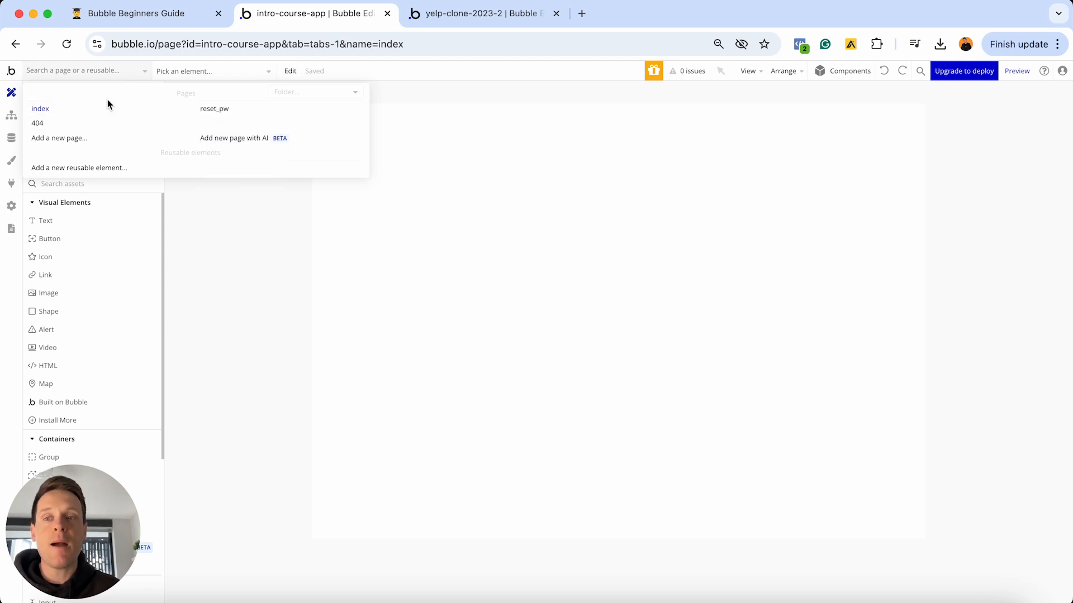
{"action": "mouse_move", "coordinate": [73, 144]}
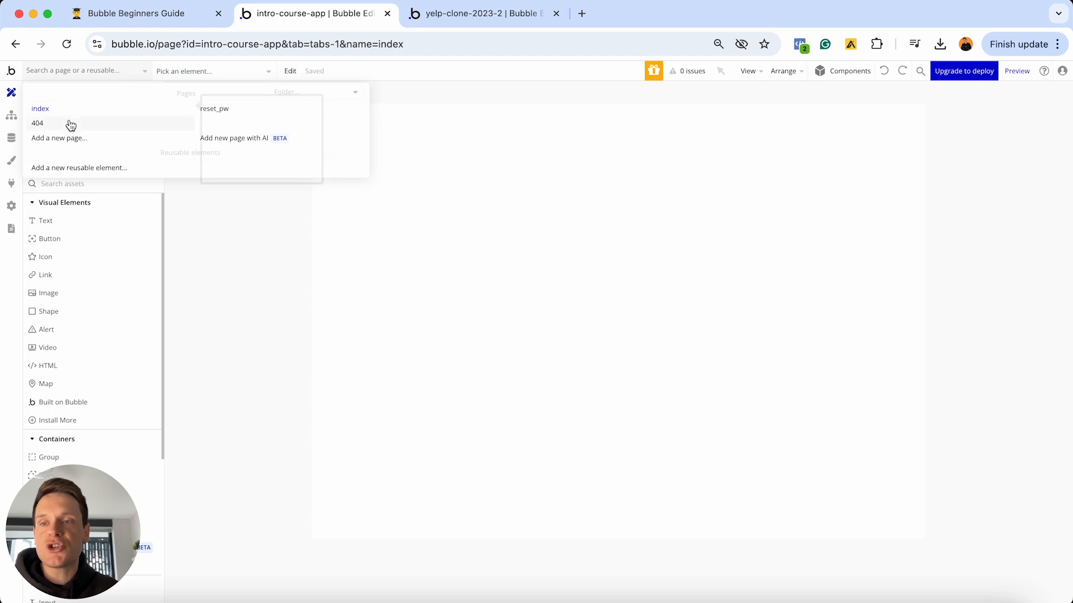
{"action": "left_click", "coordinate": [70, 123]}
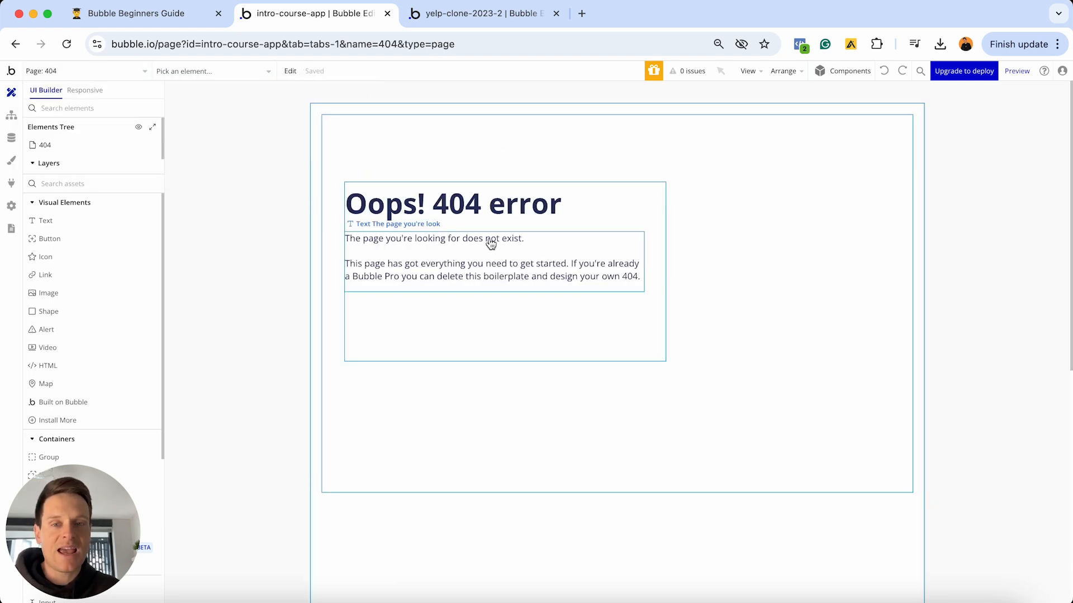
{"action": "left_click", "coordinate": [141, 72]}
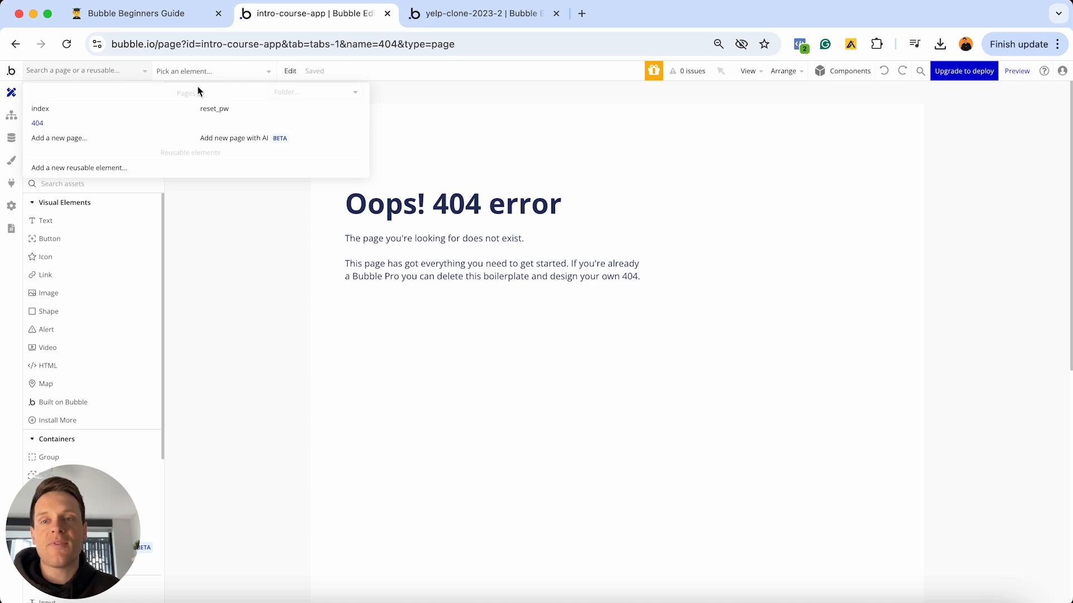
{"action": "left_click", "coordinate": [95, 110]}
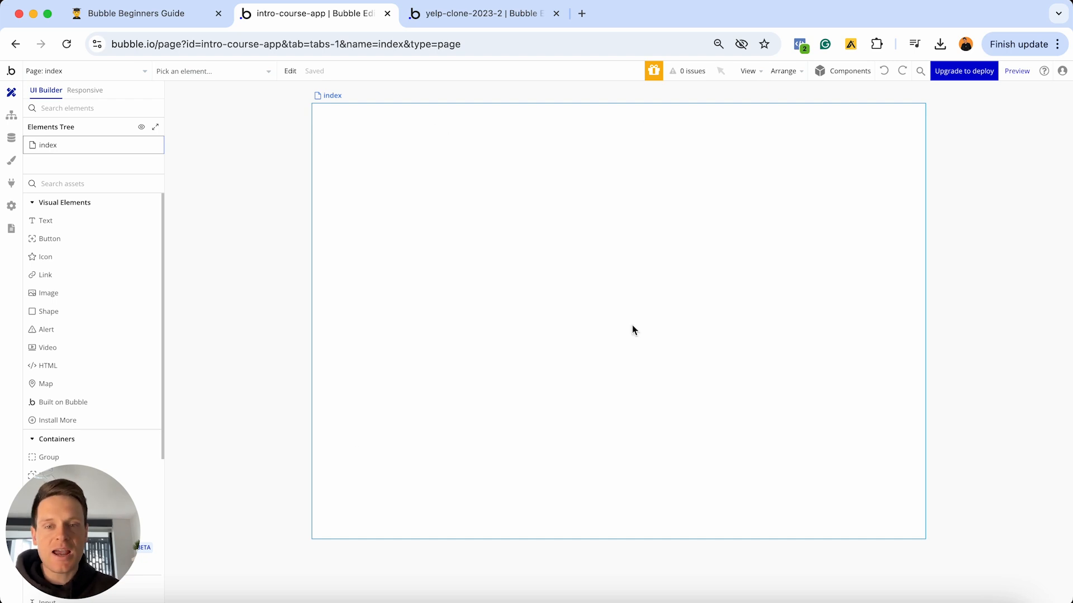
- Open the index page's property editor (title 'Bubble | No-code apps', #FFFFFF background) and shift it left
{"action": "double_click", "coordinate": [466, 293]}
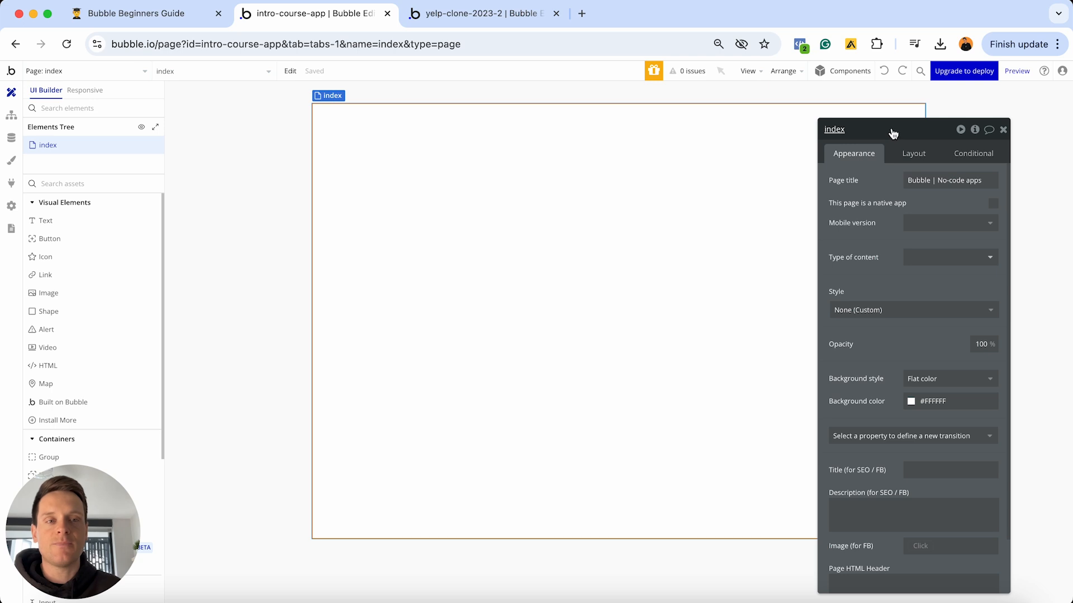
{"action": "left_click_drag", "start_coordinate": [894, 133], "coordinate": [821, 116]}
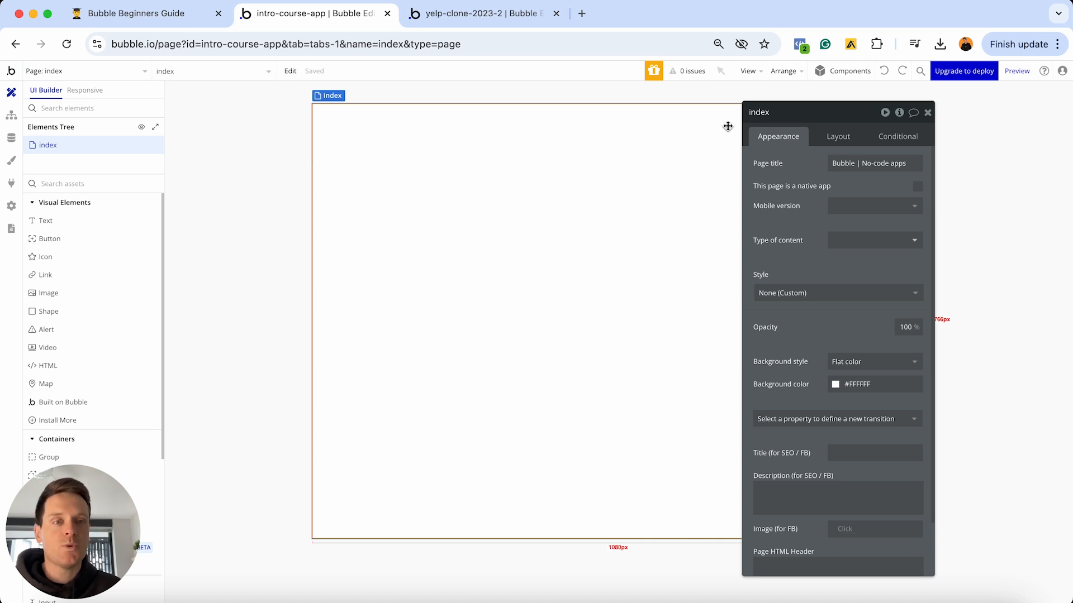
{"action": "left_click", "coordinate": [764, 115]}
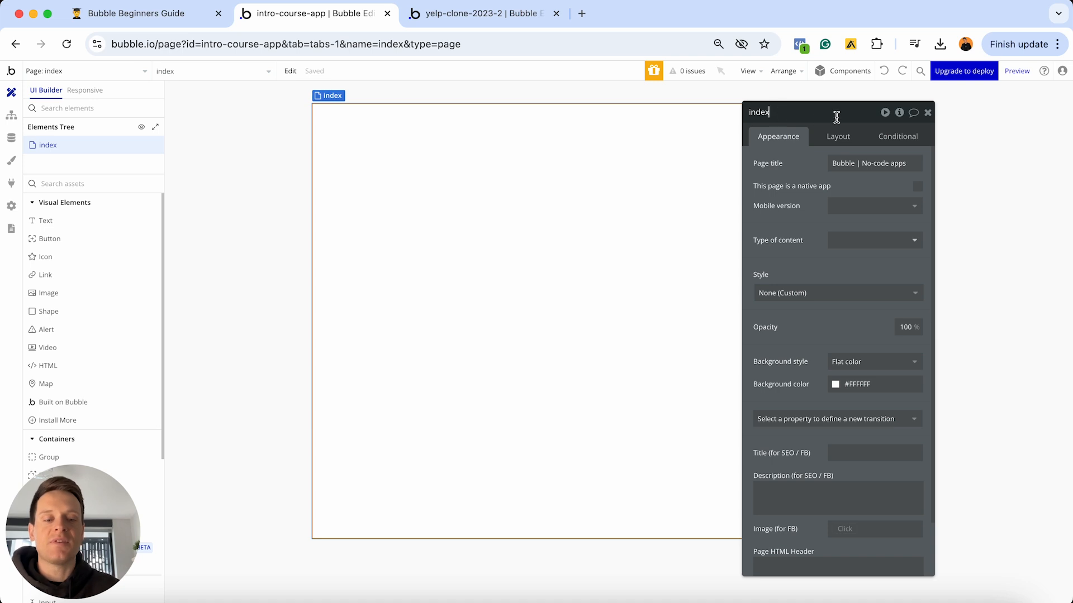
{"action": "type", "text": "-page"}
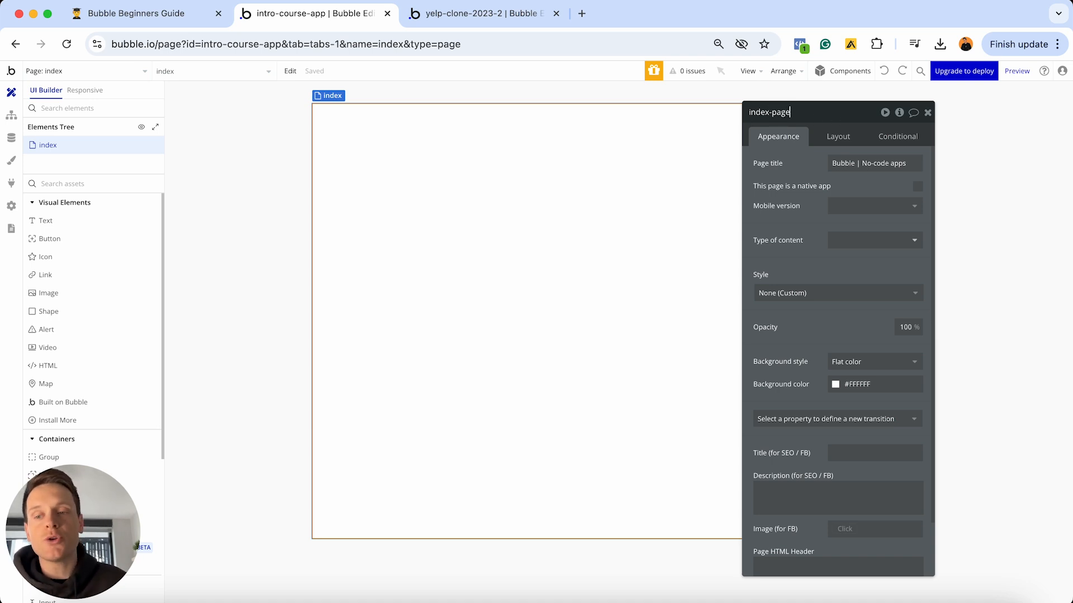
{"action": "key", "text": "Return"}
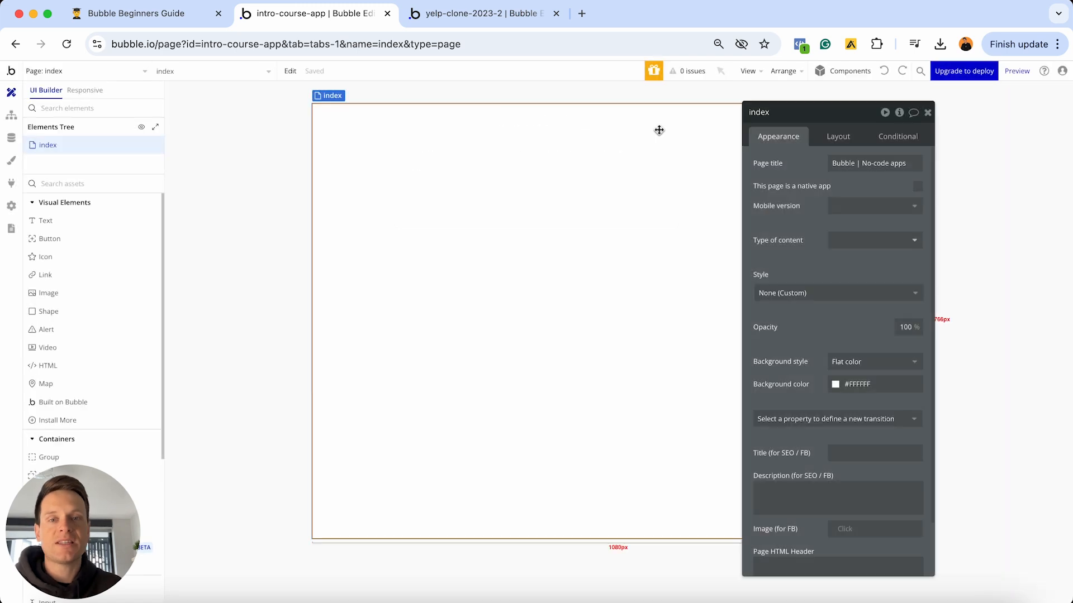
- Show the index page's Layout settings, Fixed container at 1080 × 767, after checking Conditional
{"action": "left_click", "coordinate": [781, 116]}
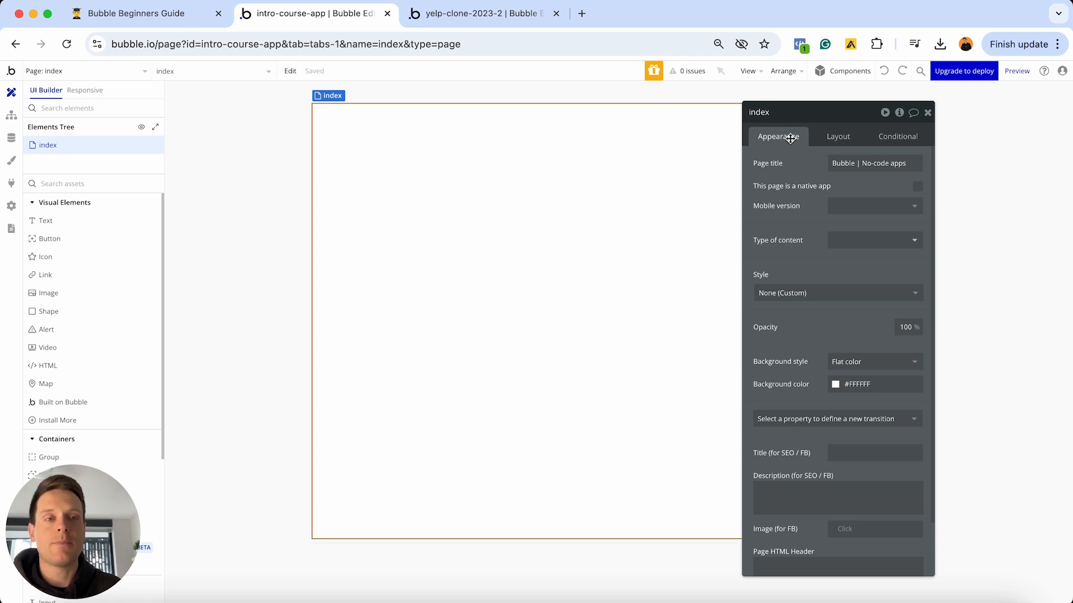
{"action": "left_click", "coordinate": [843, 138]}
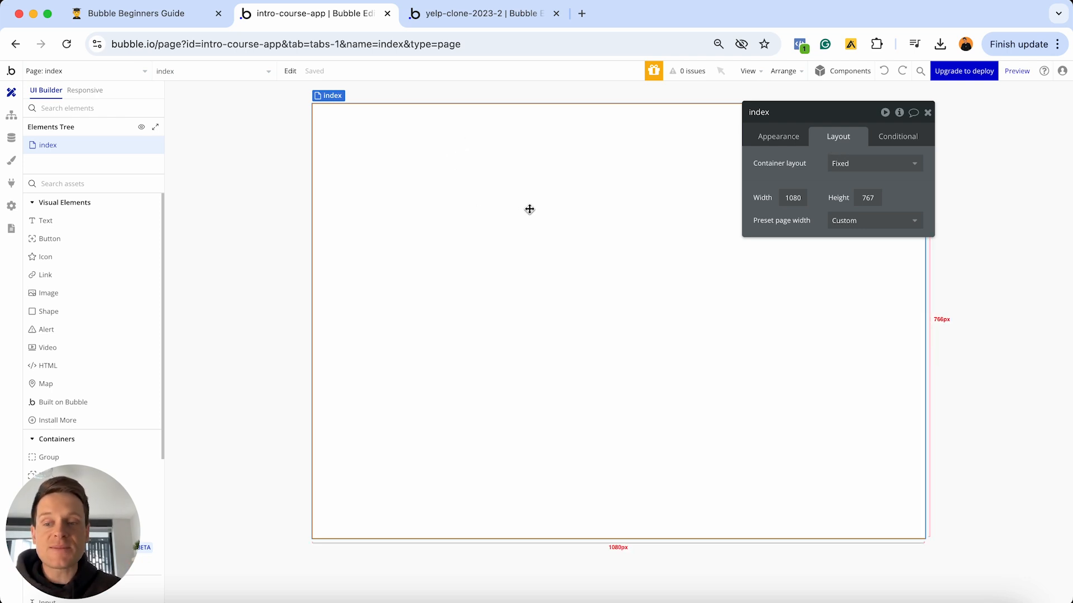
{"action": "left_click", "coordinate": [904, 140]}
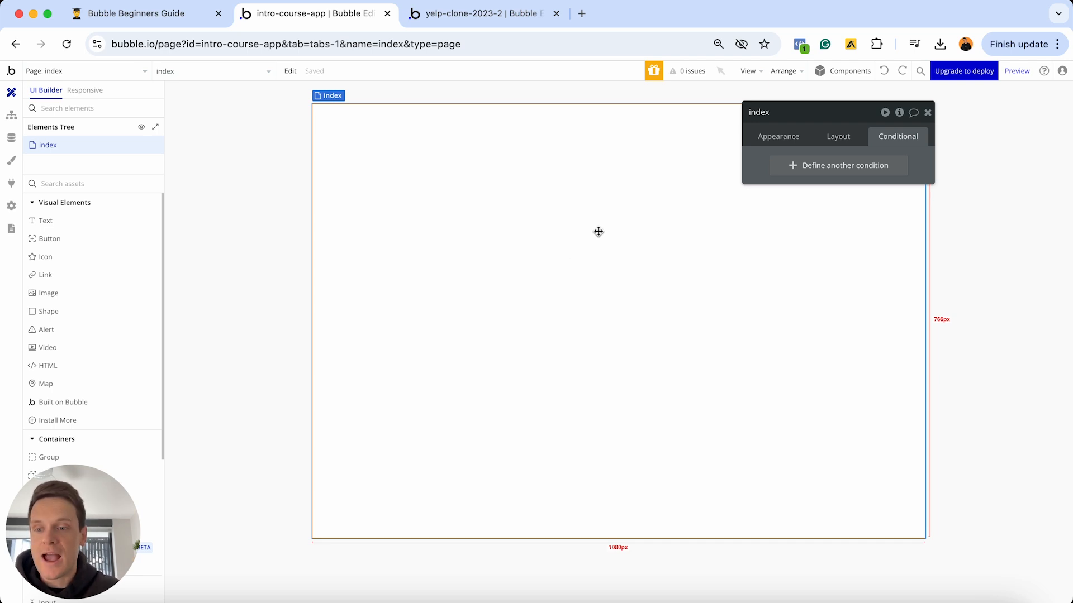
{"action": "left_click", "coordinate": [844, 140]}
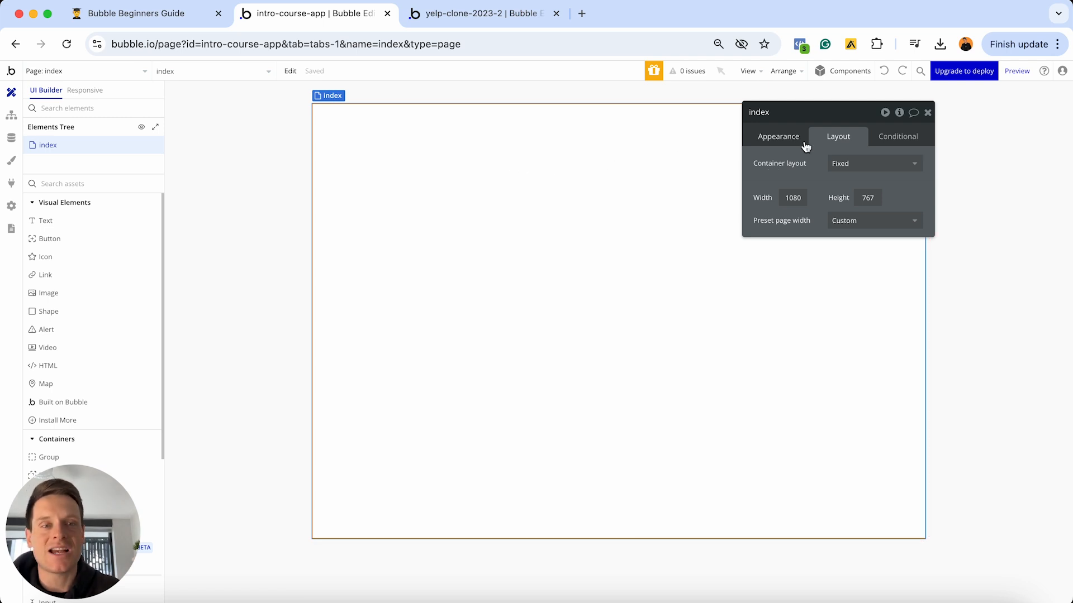
- List the container layout options, then bring up the 'Bubble beginners guide.pdf' COLUMN slide
{"action": "left_click", "coordinate": [846, 168]}
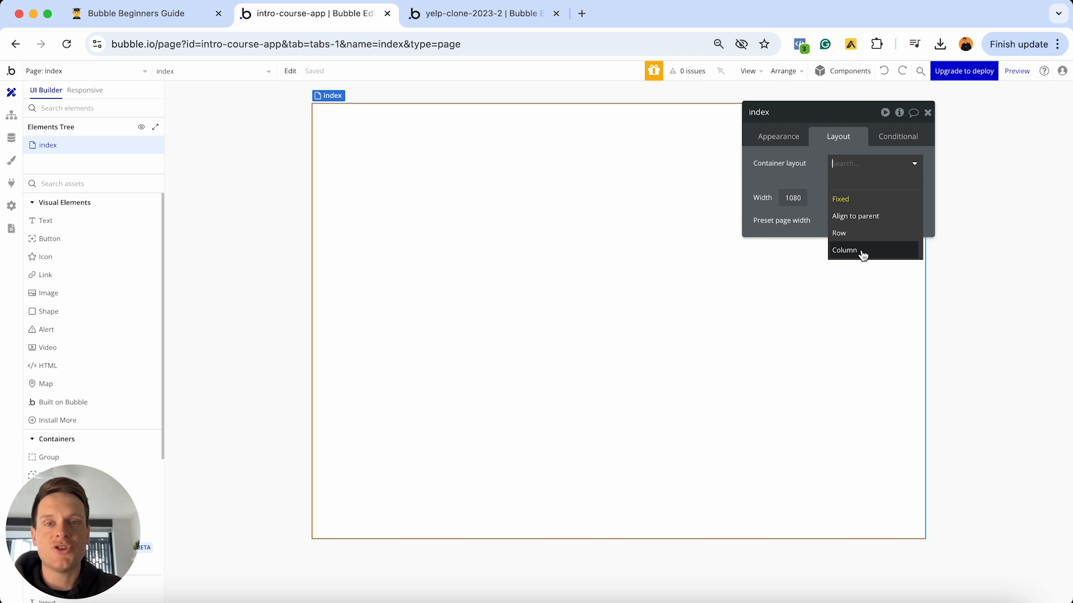
{"action": "key", "text": "ctrl+Up"}
{"action": "left_click", "coordinate": [410, 362]}
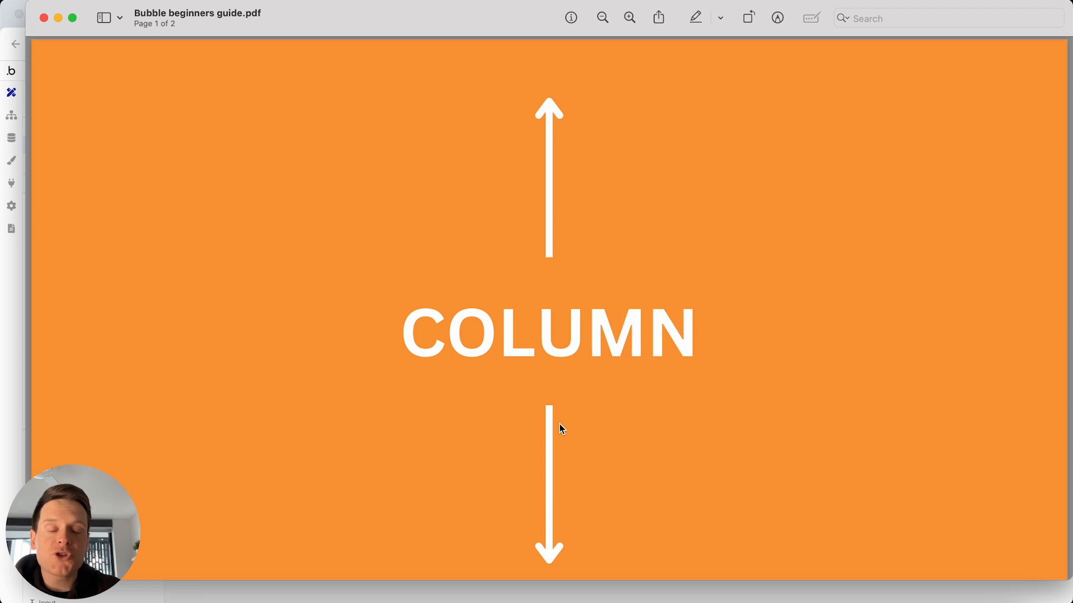
- Flip between the COLUMN and ROW pages of the beginners guide PDF, ending on ROW
{"action": "key", "text": "Down"}
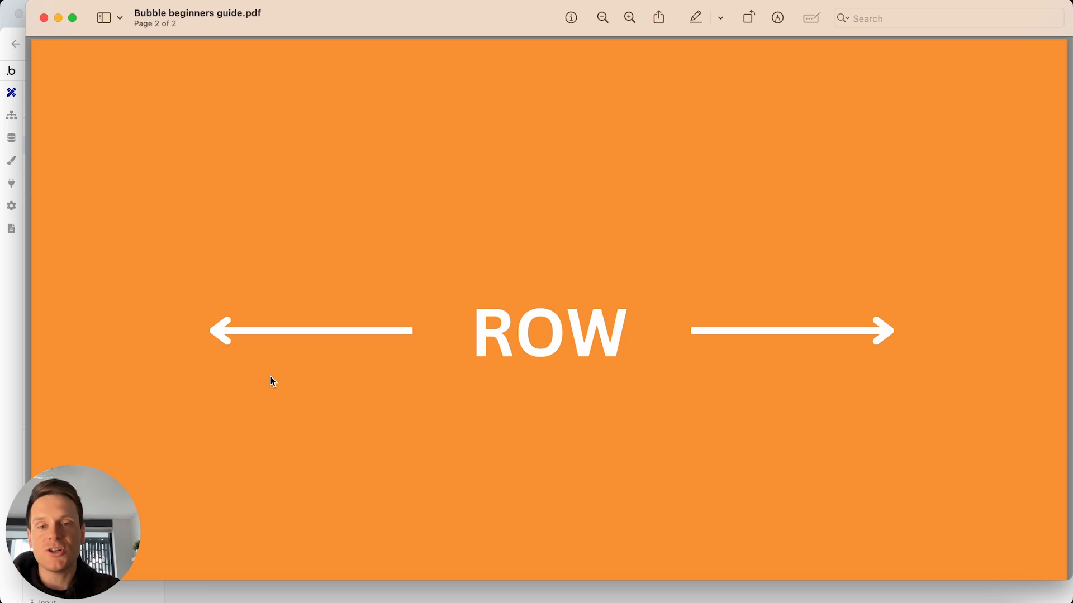
{"action": "key", "text": "Up"}
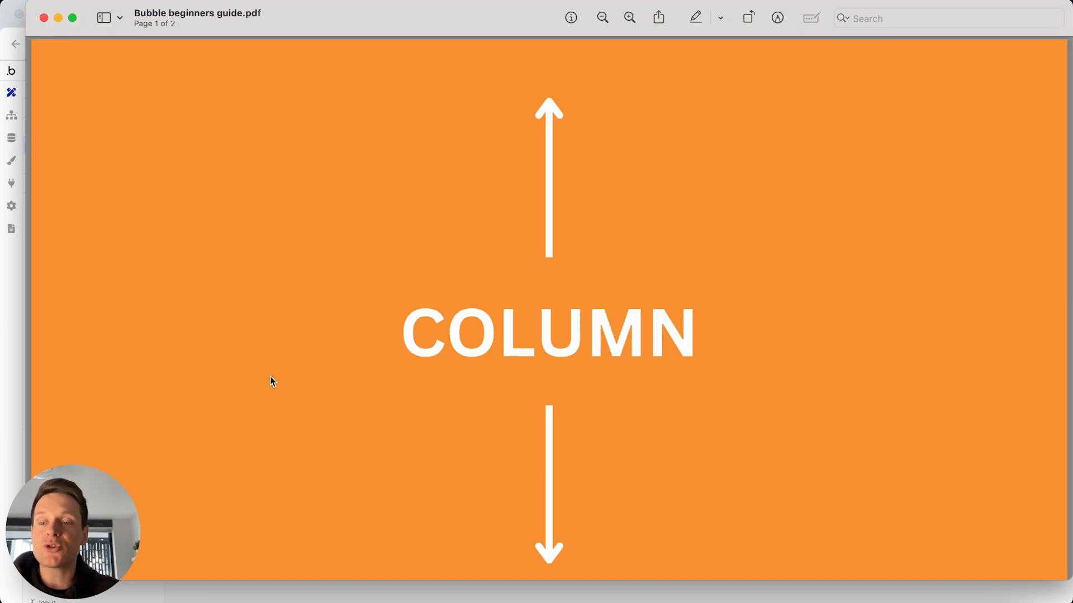
{"action": "key", "text": "Down"}
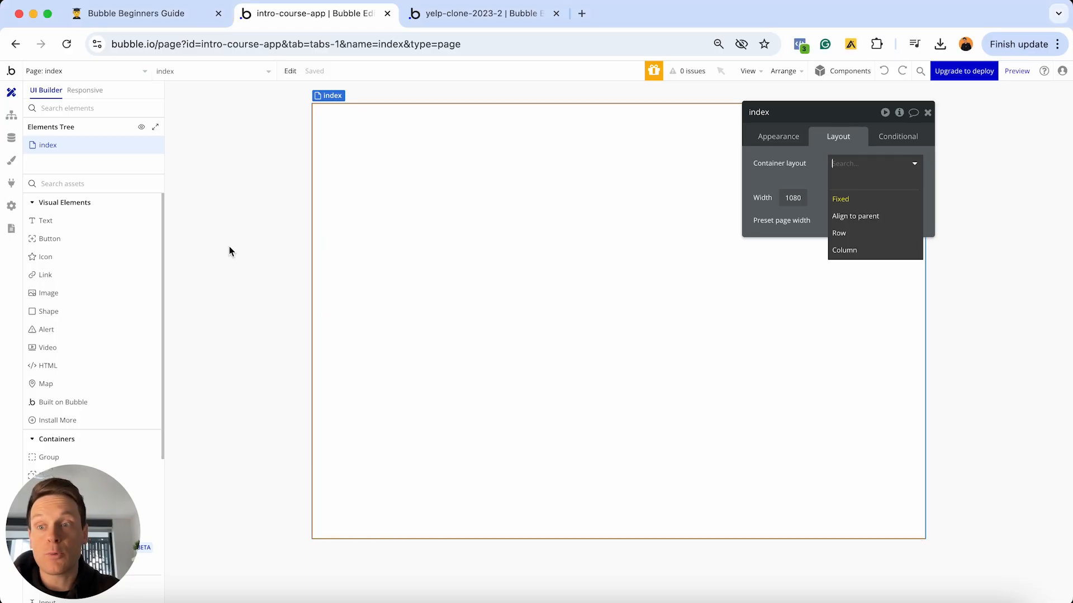
- Add two buttons, Button A and Button B, to the index page
{"action": "left_click", "coordinate": [82, 247]}
{"action": "left_click", "coordinate": [326, 196]}
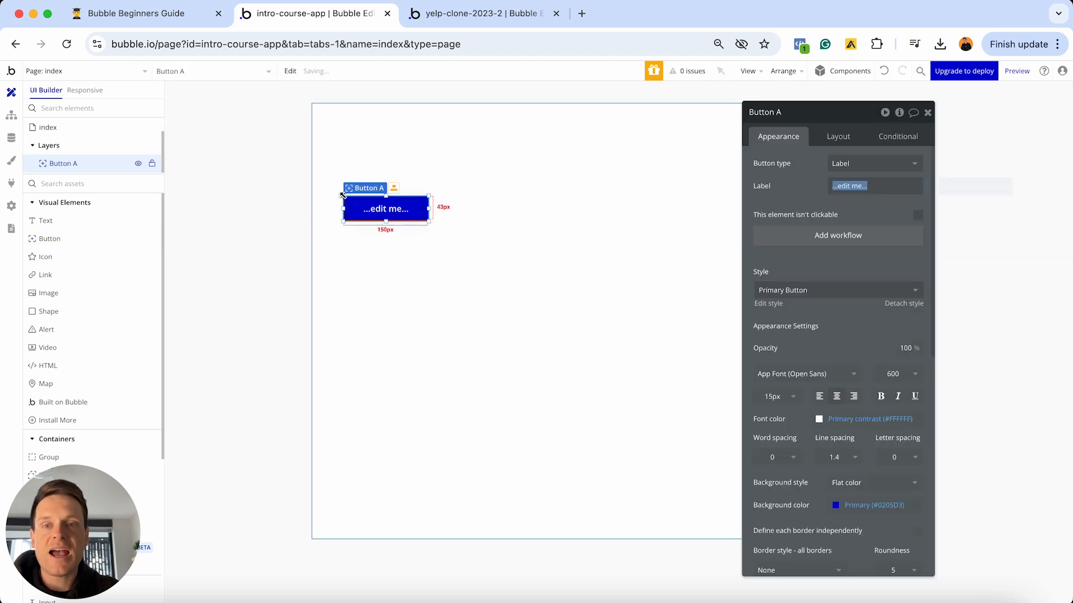
{"action": "left_click", "coordinate": [84, 239]}
{"action": "left_click", "coordinate": [432, 276]}
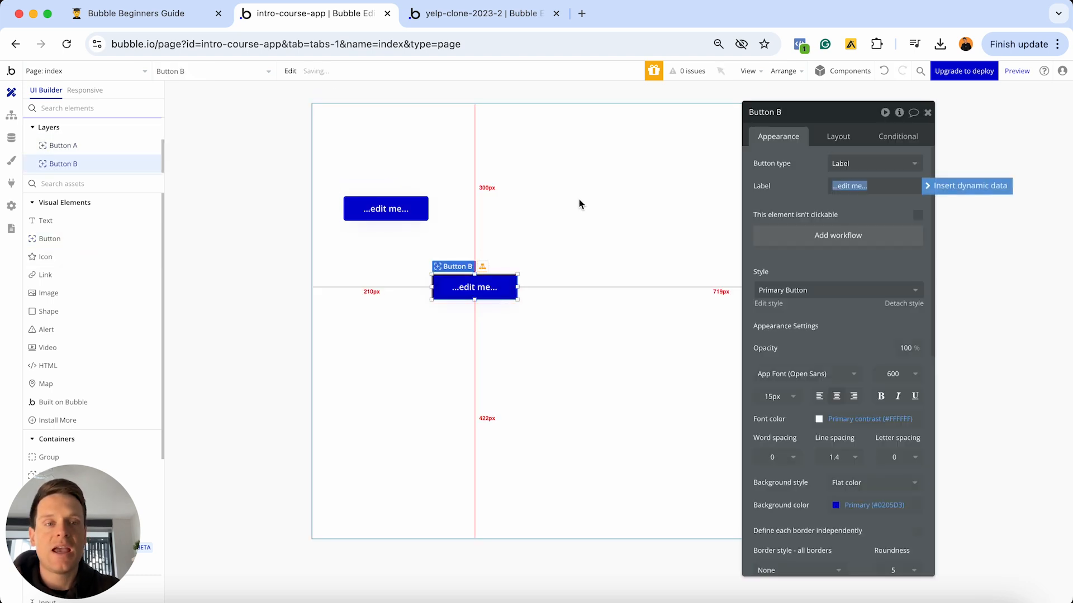
- Open the index page's container layout choices and move the lower button further right
{"action": "left_click", "coordinate": [625, 184]}
{"action": "left_click", "coordinate": [859, 141]}
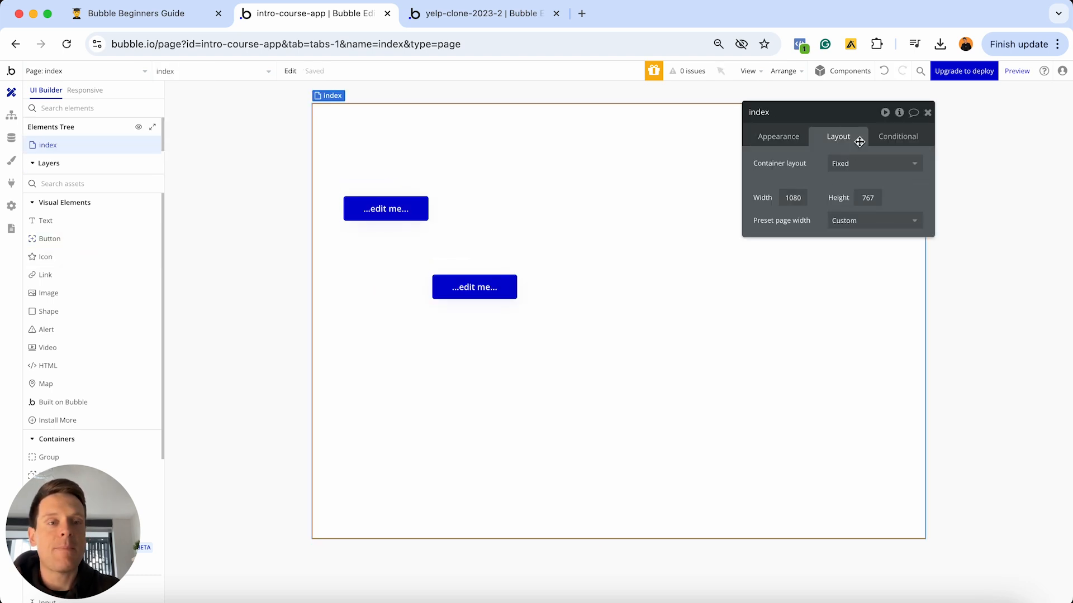
{"action": "left_click", "coordinate": [847, 175]}
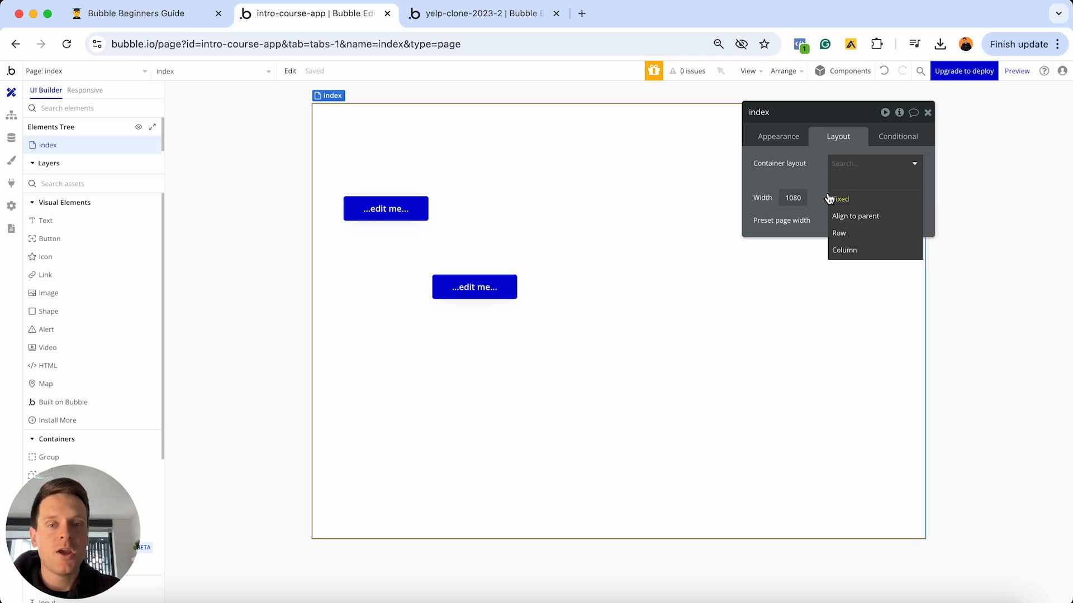
{"action": "left_click_drag", "start_coordinate": [454, 296], "coordinate": [668, 219]}
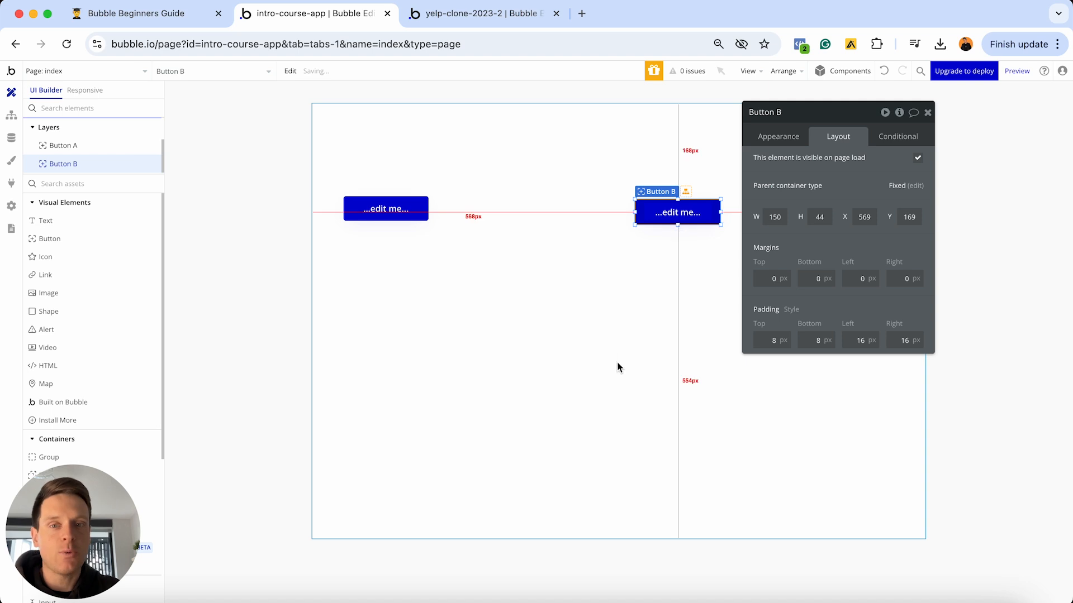
- Close Button B's settings, check the Responsive tab, and reselect the index page in UI Builder
{"action": "left_click", "coordinate": [928, 112]}
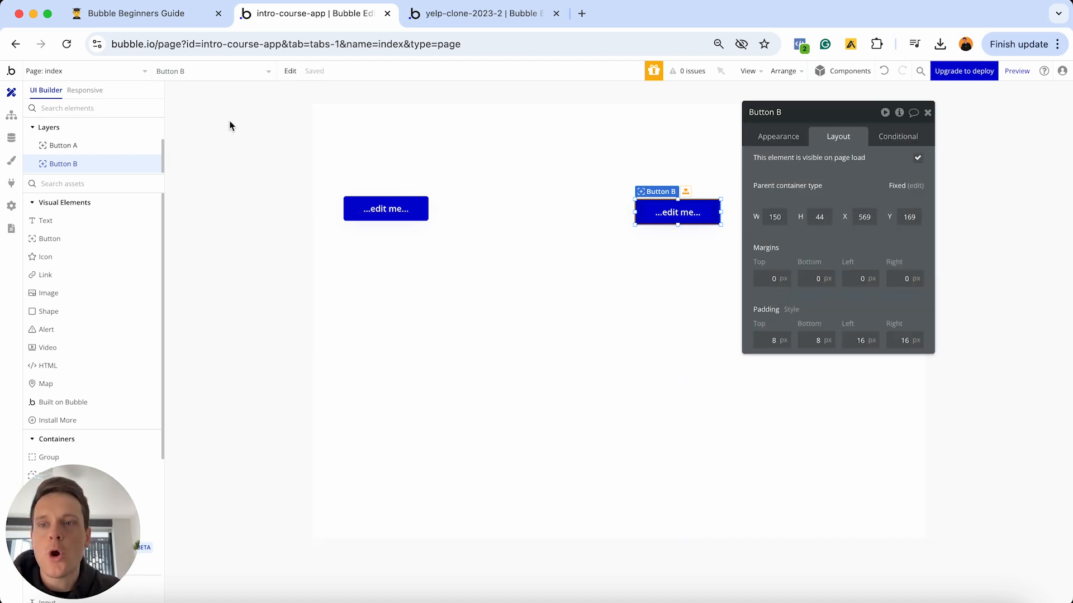
{"action": "left_click", "coordinate": [84, 90]}
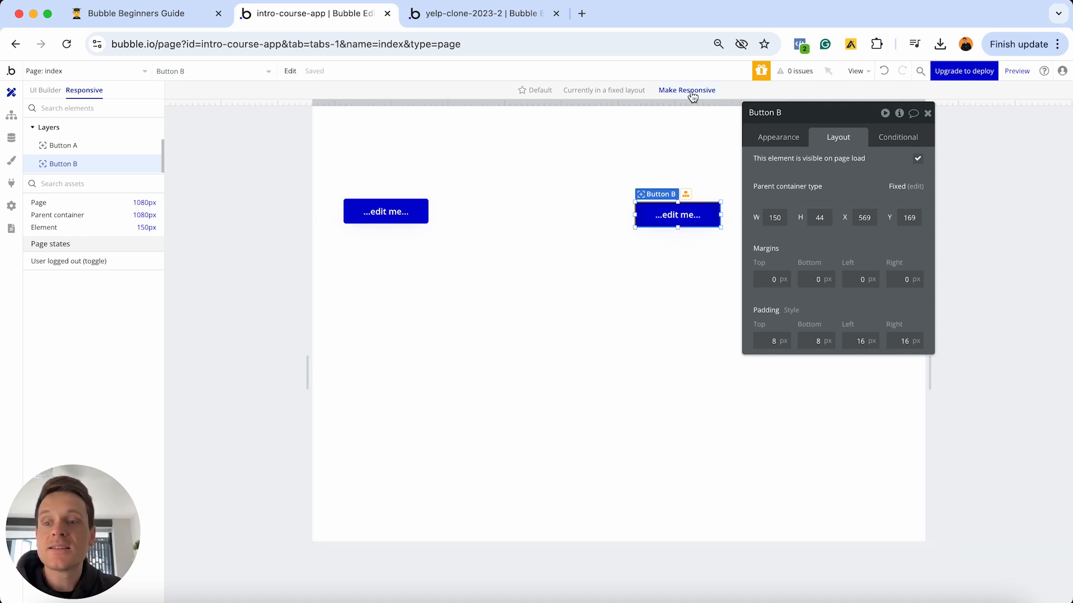
{"action": "left_click", "coordinate": [46, 91]}
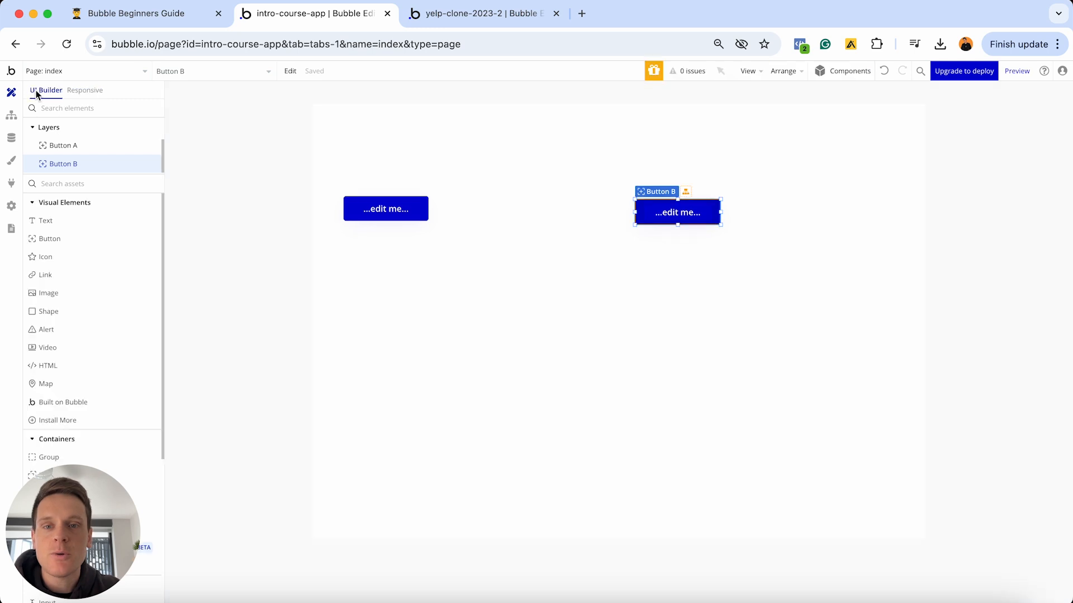
{"action": "left_click", "coordinate": [530, 164]}
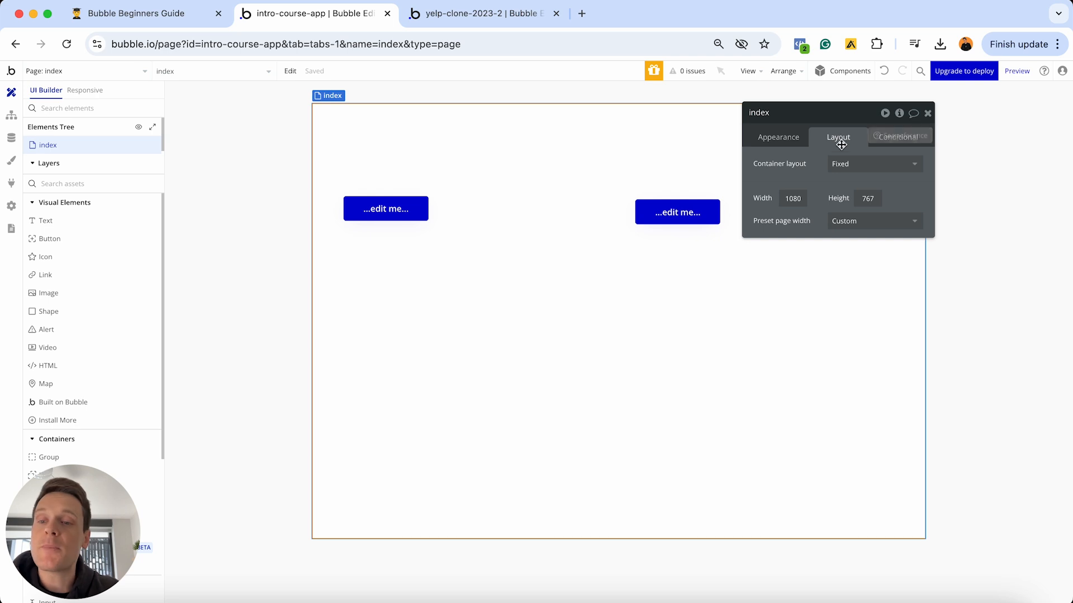
- Set the index container layout to Column, try Row, then settle back on Column
{"action": "left_click", "coordinate": [845, 165]}
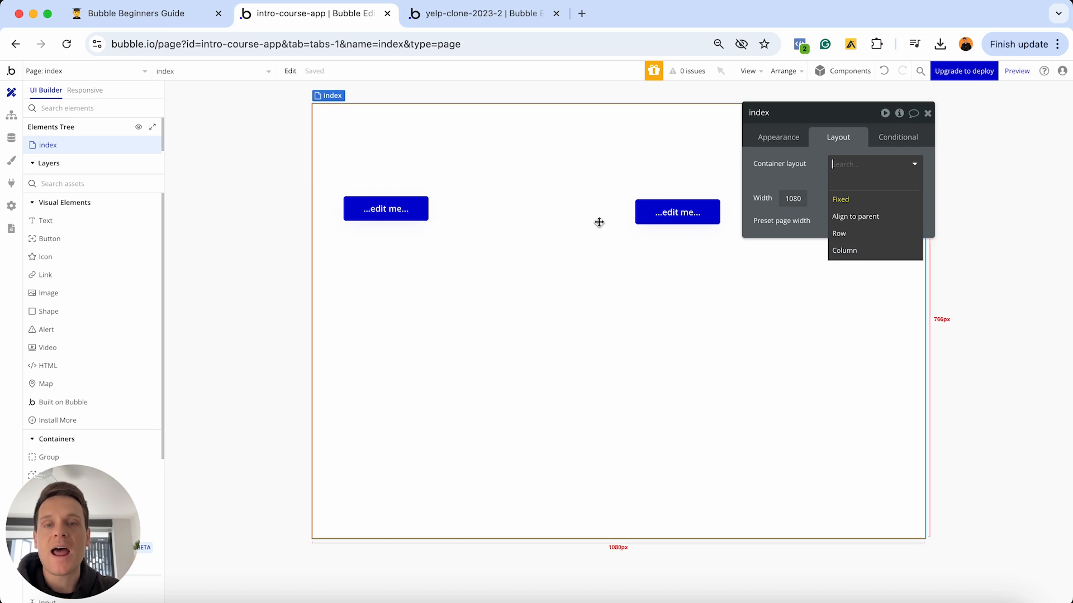
{"action": "left_click", "coordinate": [865, 253]}
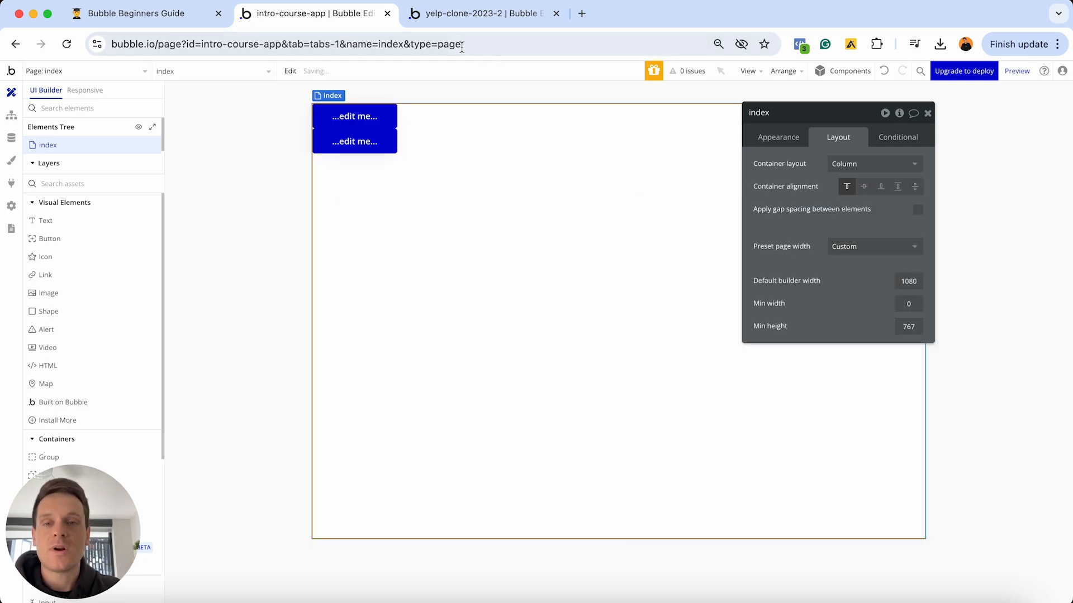
{"action": "mouse_move", "coordinate": [351, 151]}
{"action": "left_mouse_down"}
{"action": "mouse_move", "coordinate": [349, 119]}
{"action": "mouse_move", "coordinate": [353, 140]}
{"action": "mouse_move", "coordinate": [349, 120]}
{"action": "mouse_move", "coordinate": [349, 133]}
{"action": "mouse_move", "coordinate": [419, 124]}
{"action": "left_mouse_up"}
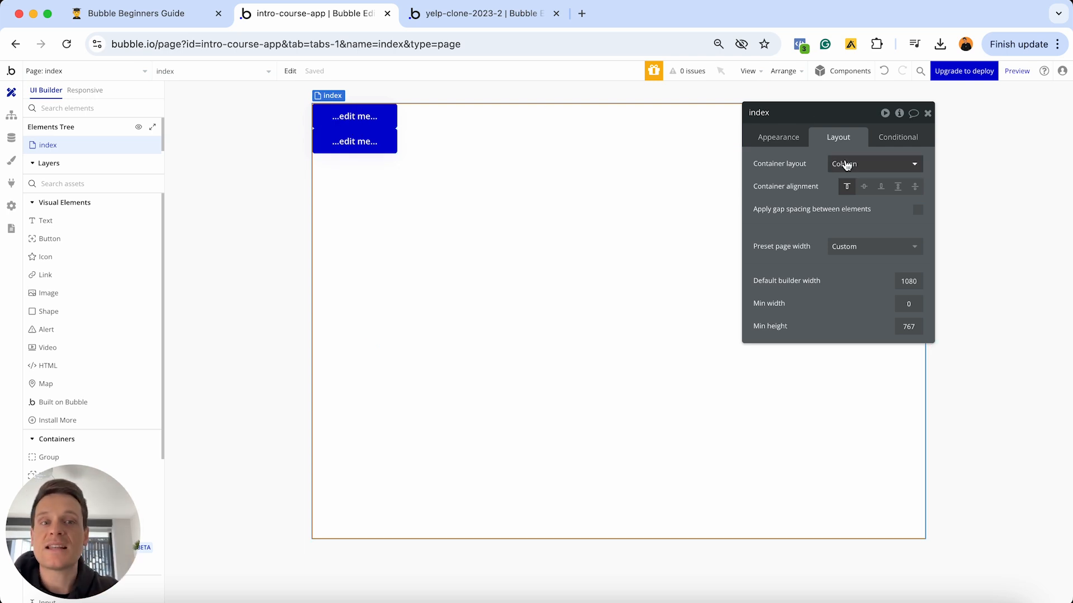
{"action": "left_click", "coordinate": [847, 164]}
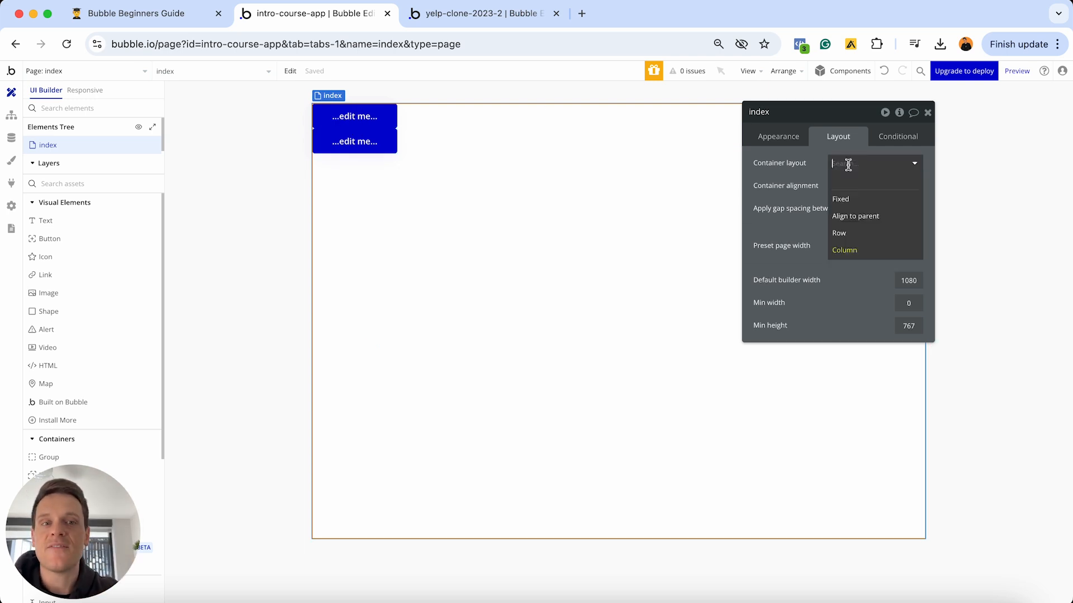
{"action": "left_click", "coordinate": [846, 235]}
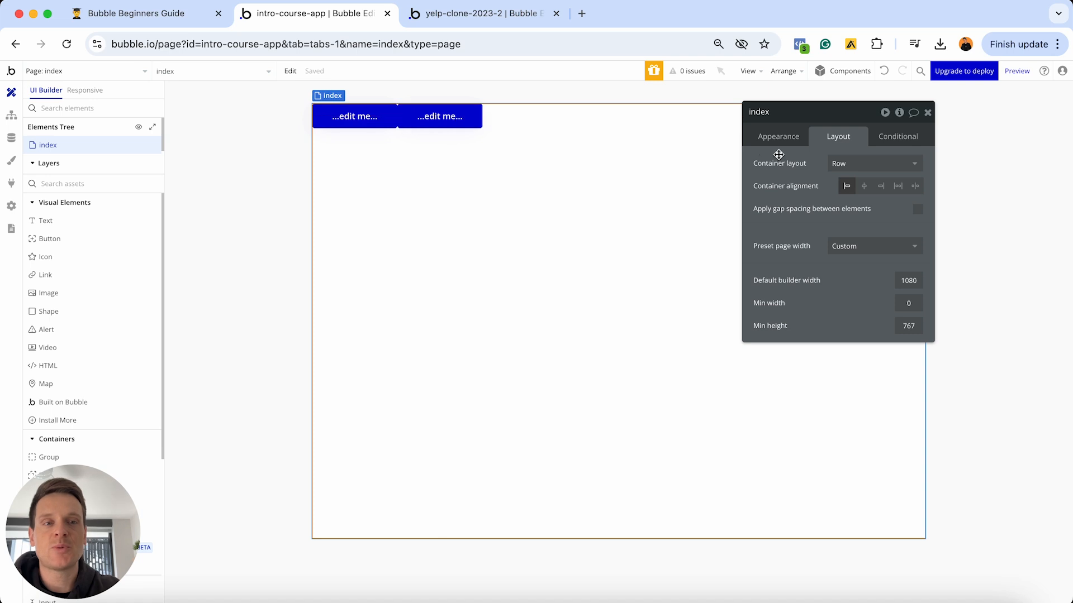
{"action": "left_click", "coordinate": [841, 164]}
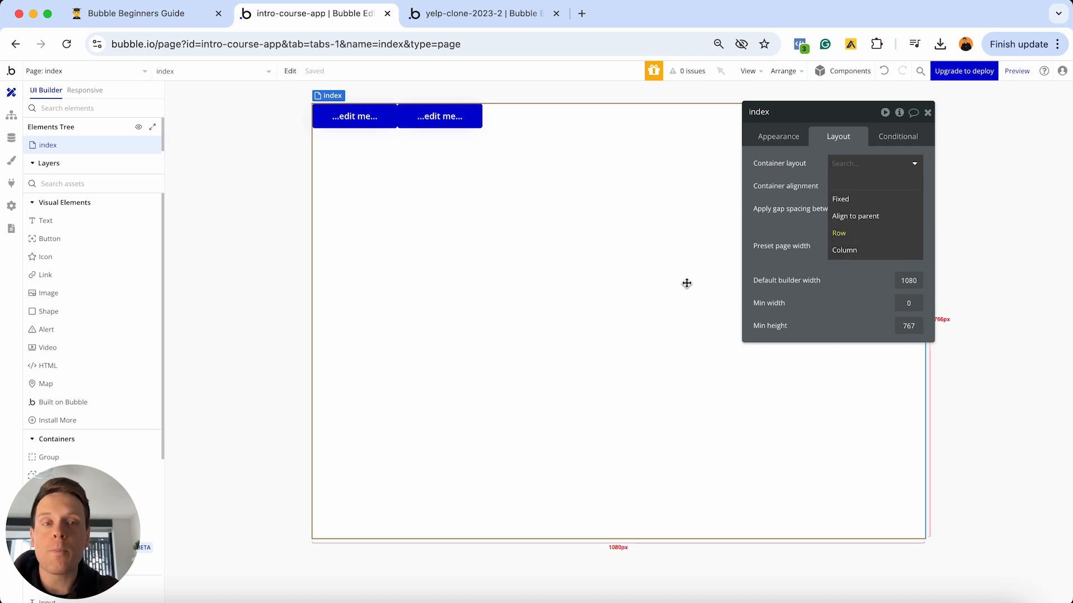
{"action": "left_click", "coordinate": [846, 252]}
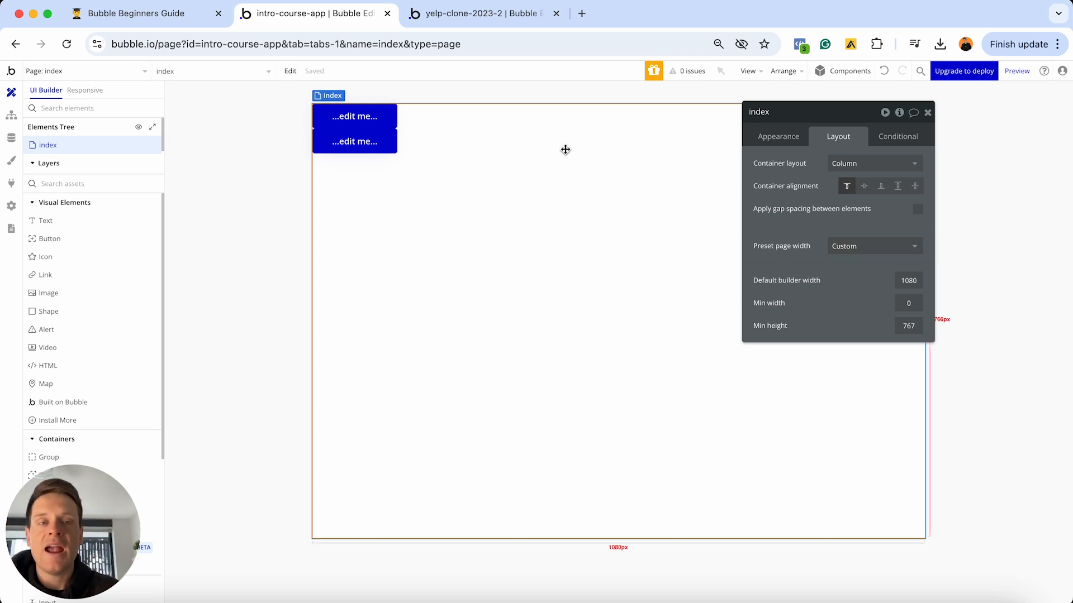
- Load buildingwithbubble.com in a new Chrome tab
{"action": "left_click", "coordinate": [581, 14]}
{"action": "type", "text": "https://buildingwithbubble.com/"}
{"action": "key", "text": "Return"}
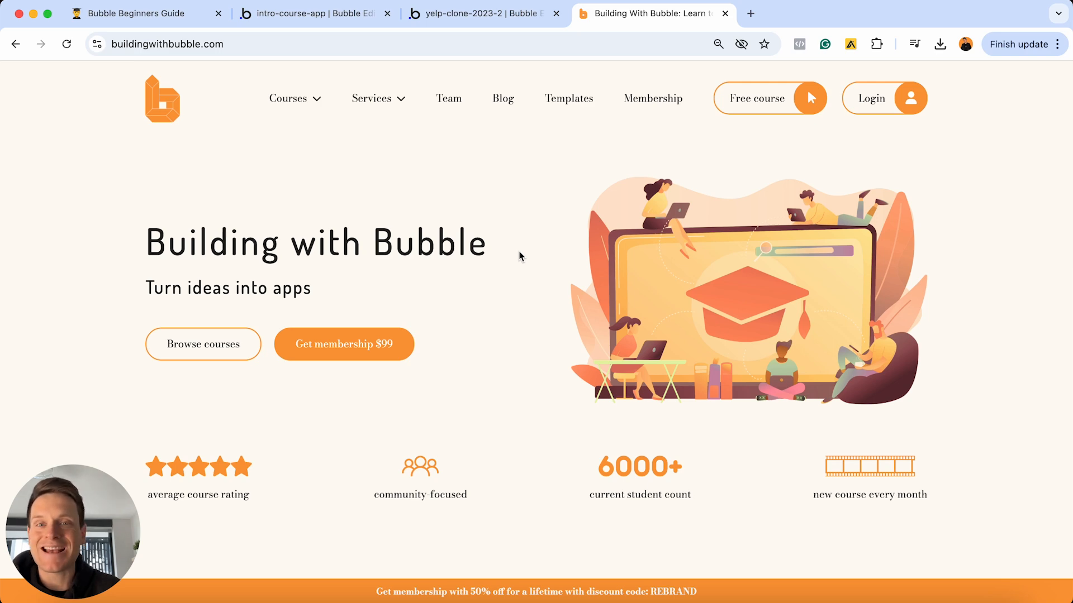
- Scroll through the Building With Bubble home page, view Services, then return to the Bubble editor
{"action": "mouse_move", "coordinate": [309, 105]}
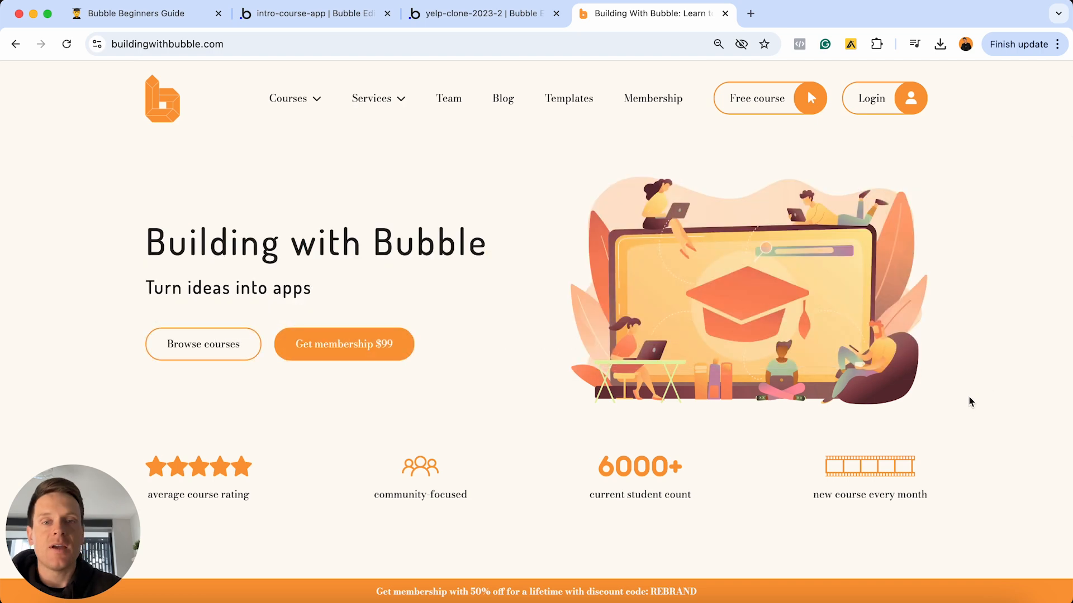
{"action": "scroll", "coordinate": [490, 189], "scroll_direction": "down", "scroll_amount": 2}
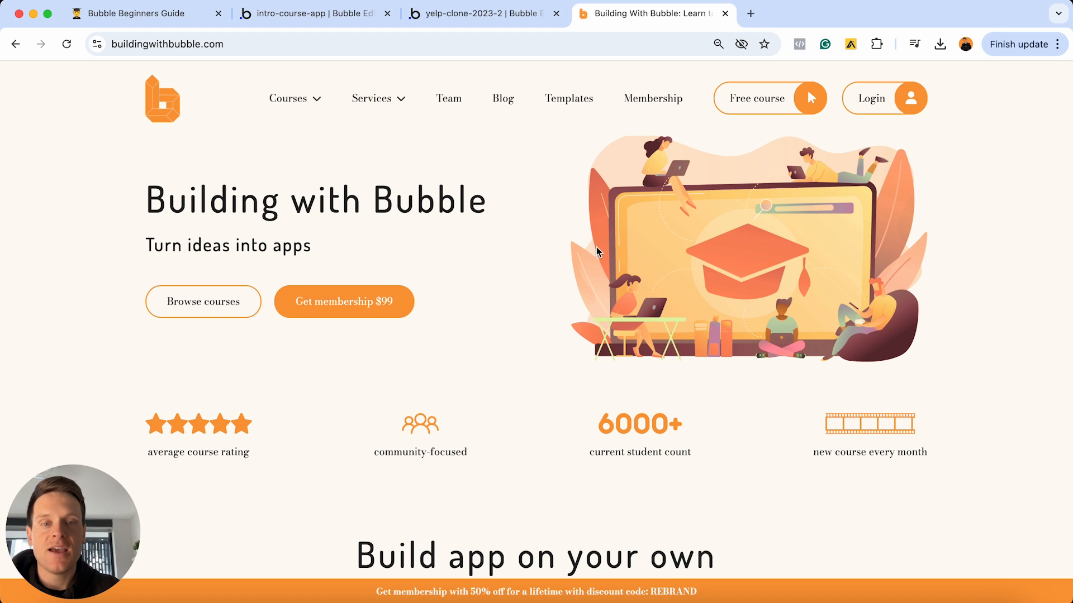
{"action": "scroll", "coordinate": [596, 251], "scroll_direction": "down", "scroll_amount": 4}
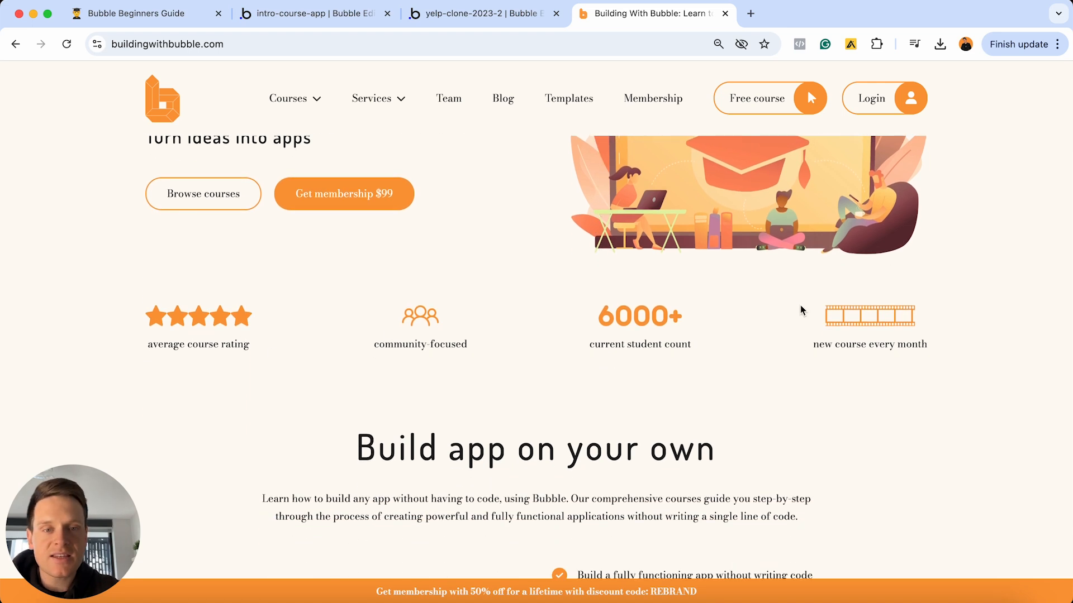
{"action": "scroll", "coordinate": [639, 335], "scroll_direction": "down", "scroll_amount": 5}
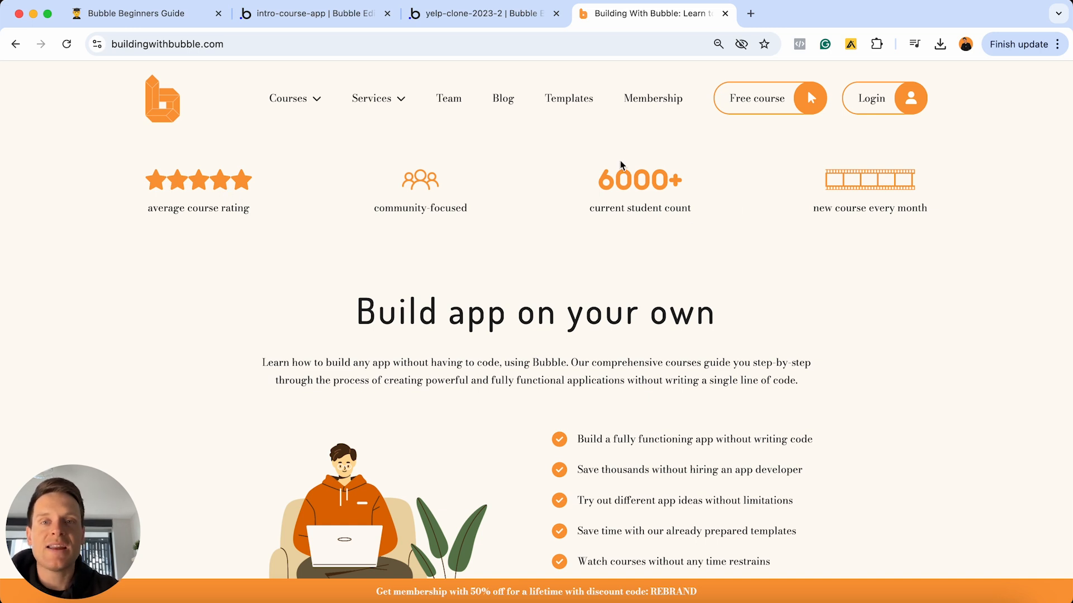
{"action": "left_click", "coordinate": [373, 99]}
{"action": "left_click", "coordinate": [335, 15]}
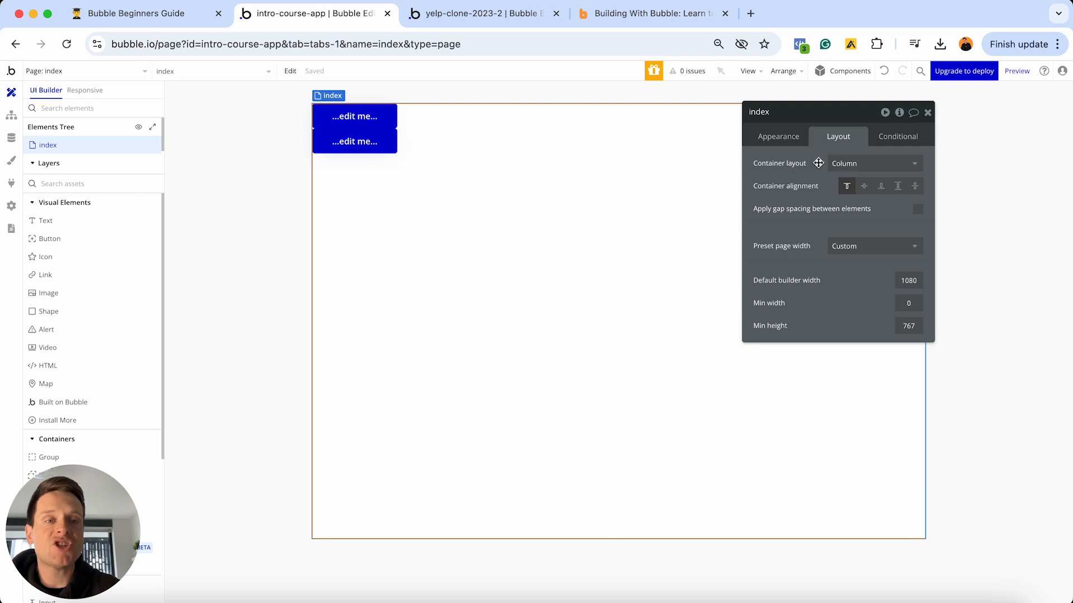
{"action": "left_click", "coordinate": [837, 163]}
{"action": "left_click", "coordinate": [840, 233]}
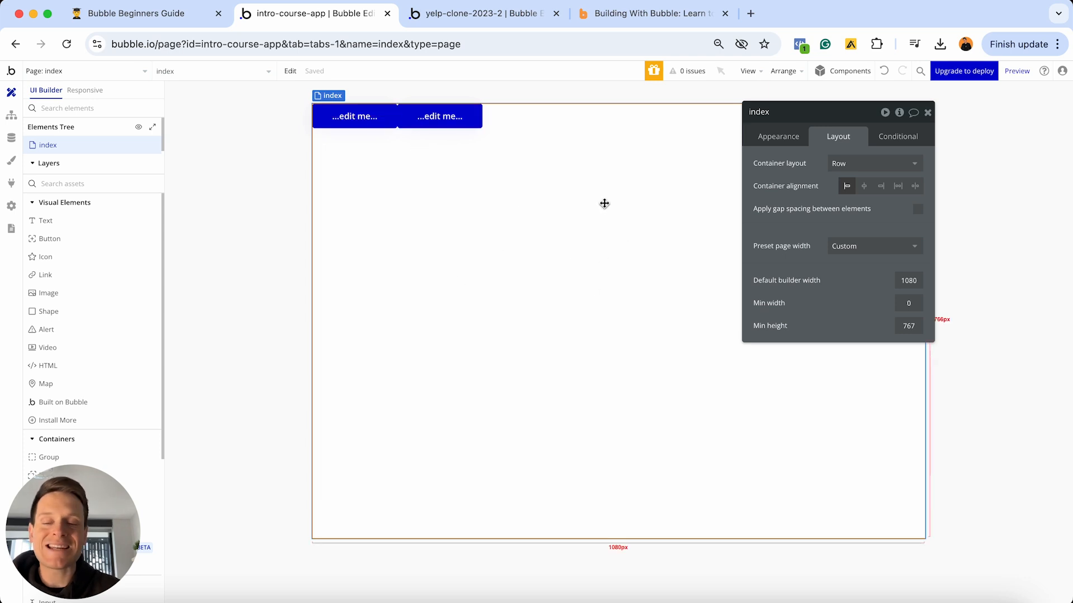
{"action": "left_click", "coordinate": [840, 168]}
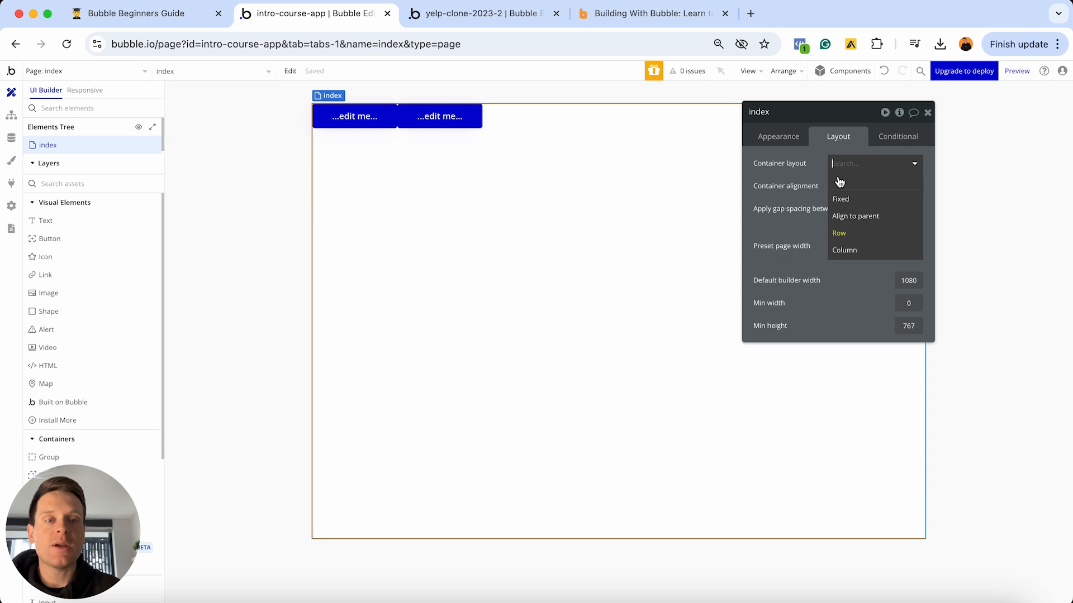
{"action": "left_click", "coordinate": [839, 251]}
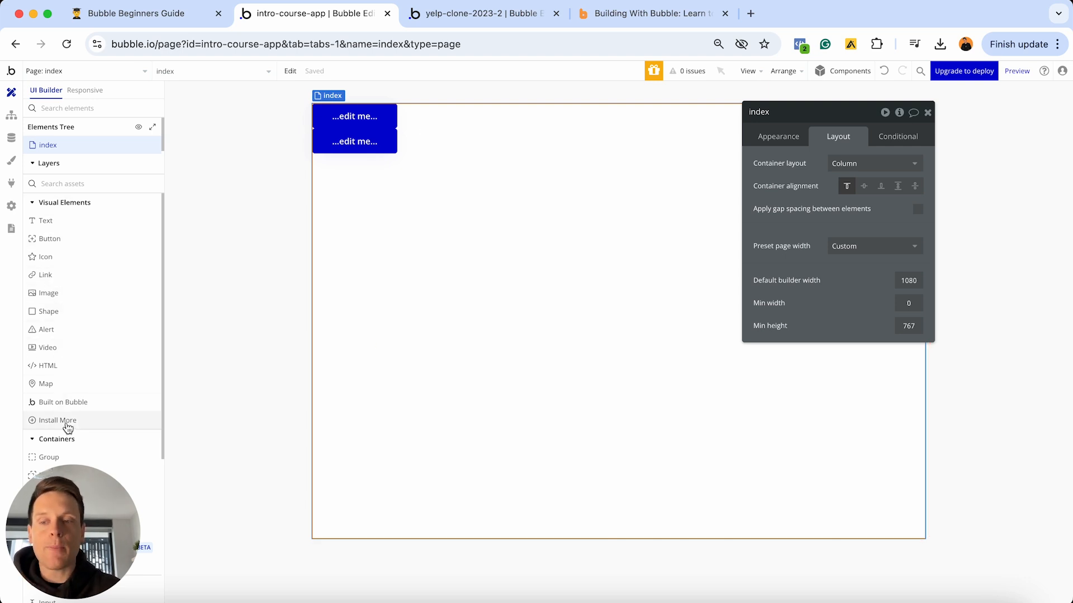
{"action": "scroll", "coordinate": [67, 427], "scroll_direction": "down", "scroll_amount": 2}
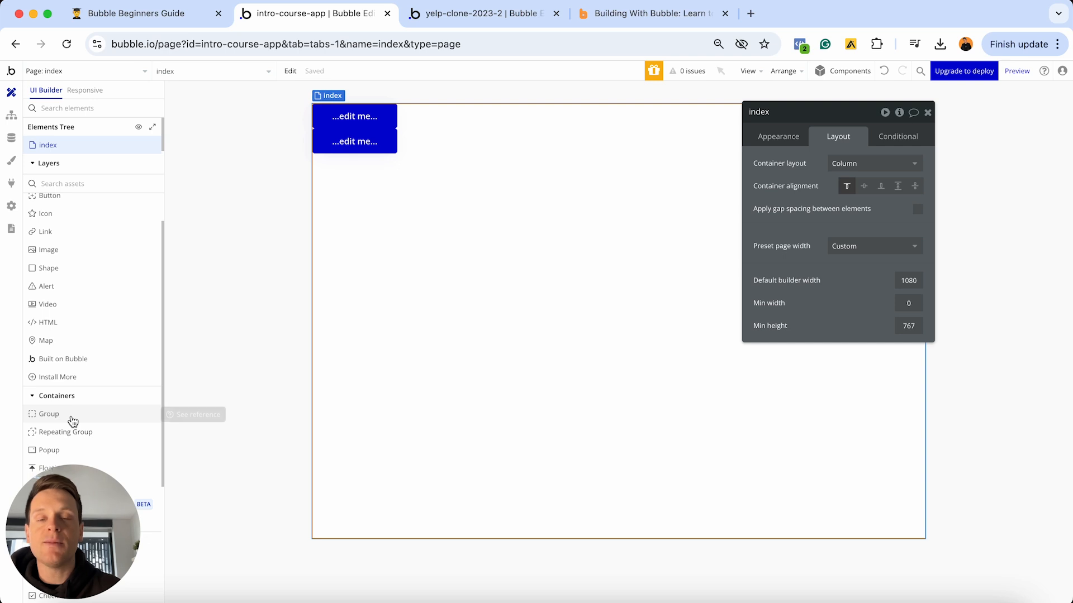
{"action": "scroll", "coordinate": [73, 416], "scroll_direction": "down", "scroll_amount": 3}
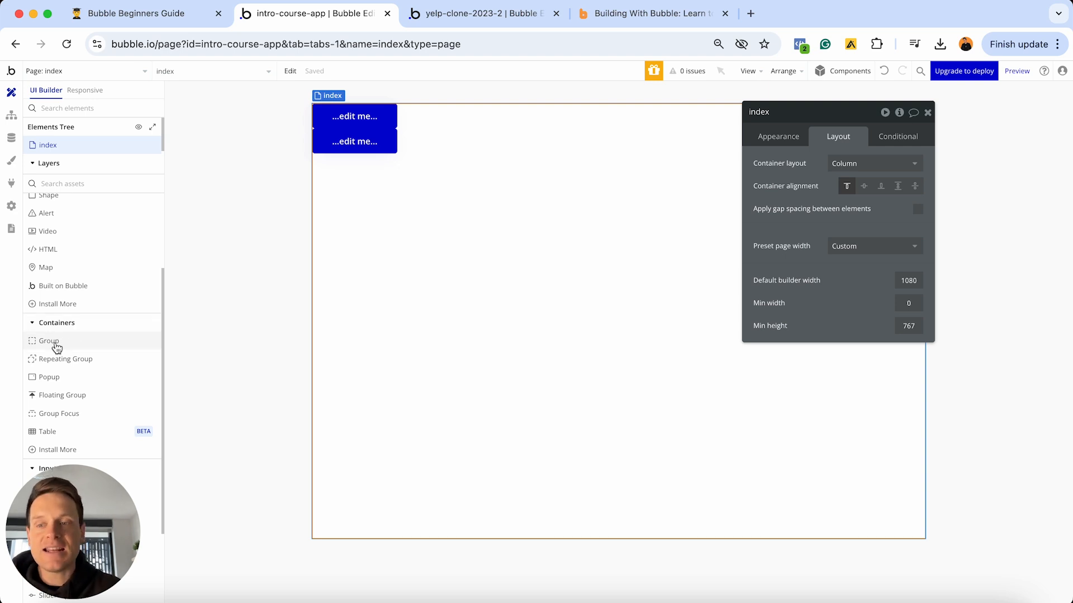
- Place a 40 × 40 Group A container below the two stacked buttons
{"action": "left_click", "coordinate": [57, 347]}
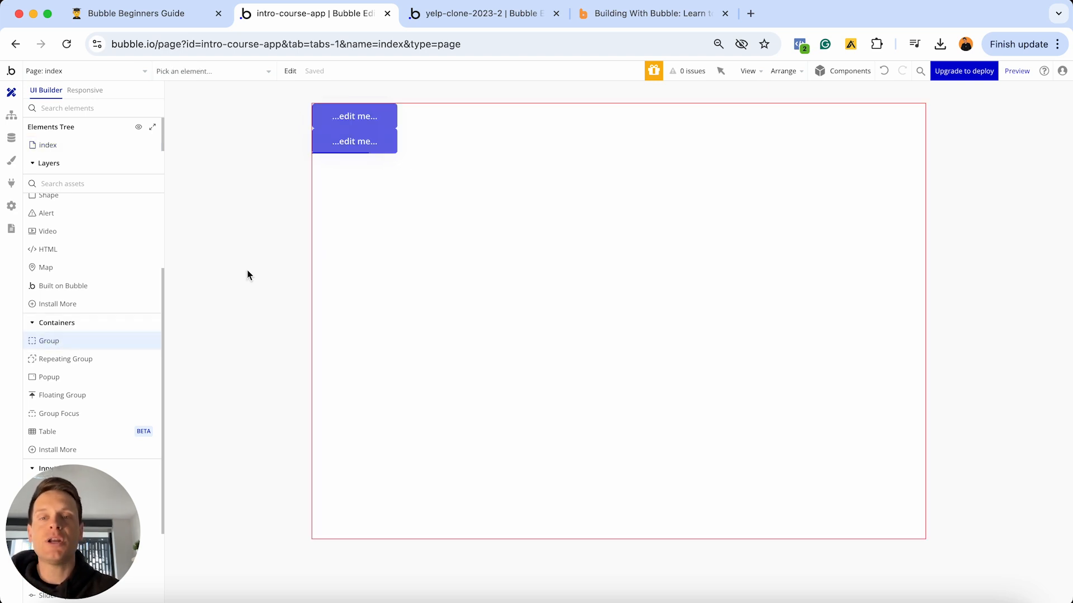
{"action": "left_click", "coordinate": [343, 259]}
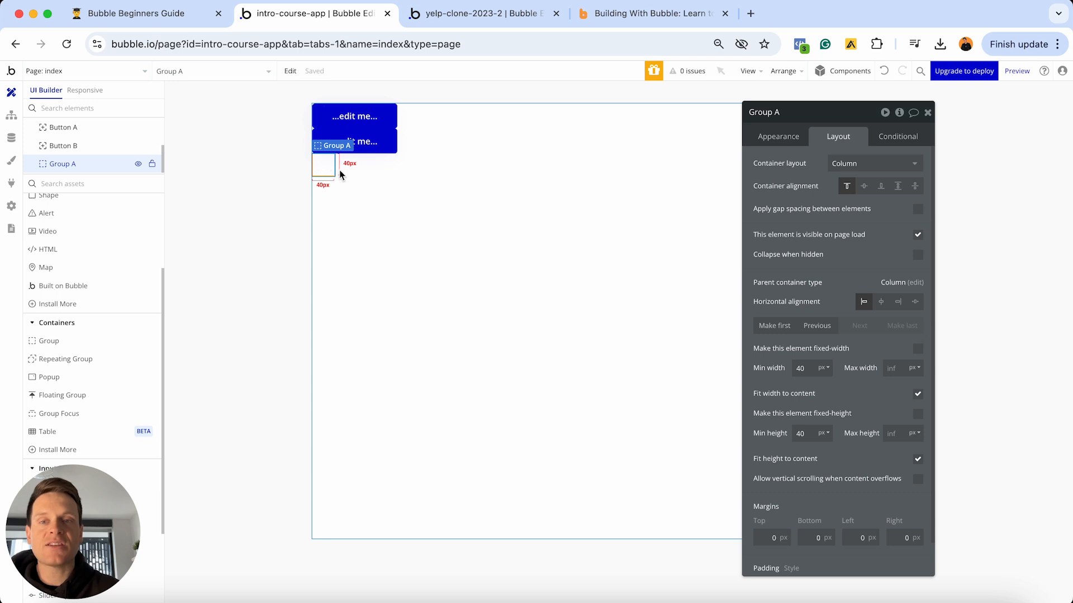
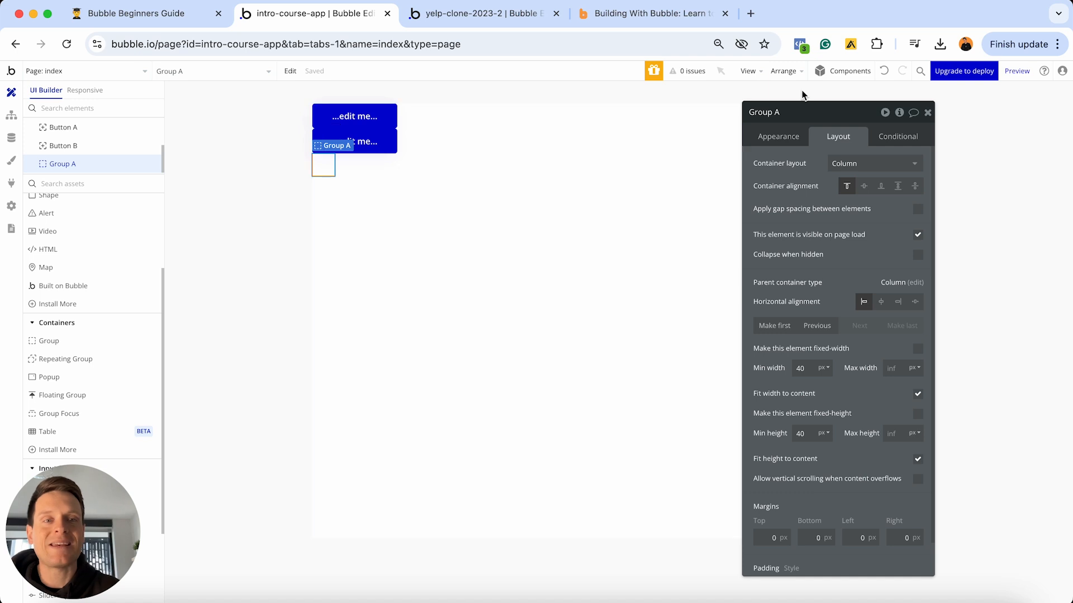
- Change the Group A container's name so it reads 'Group - Row'
{"action": "left_click", "coordinate": [783, 113]}
{"action": "key", "text": "BackSpace"}
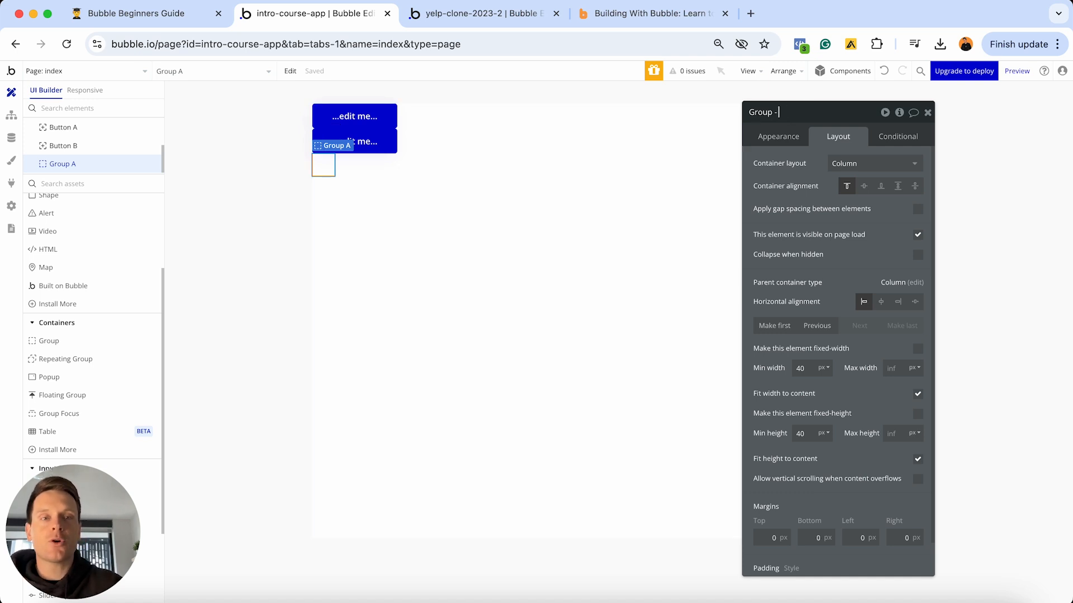
{"action": "type", "text": "- Row"}
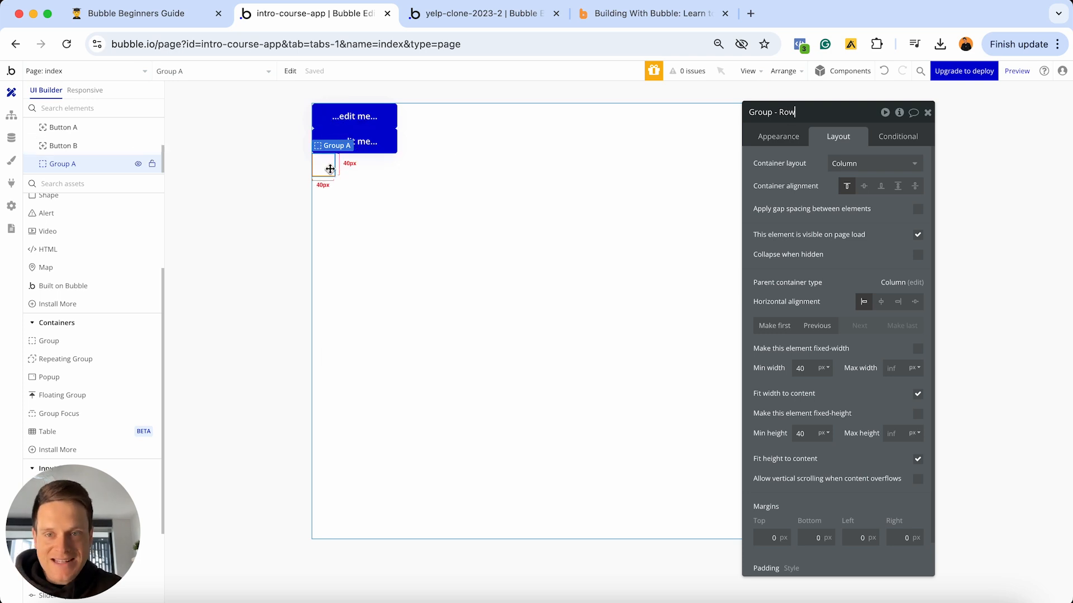
{"action": "mouse_move", "coordinate": [334, 170]}
{"action": "left_mouse_down"}
{"action": "mouse_move", "coordinate": [338, 137]}
{"action": "mouse_move", "coordinate": [359, 130]}
{"action": "mouse_move", "coordinate": [337, 176]}
{"action": "left_mouse_up"}
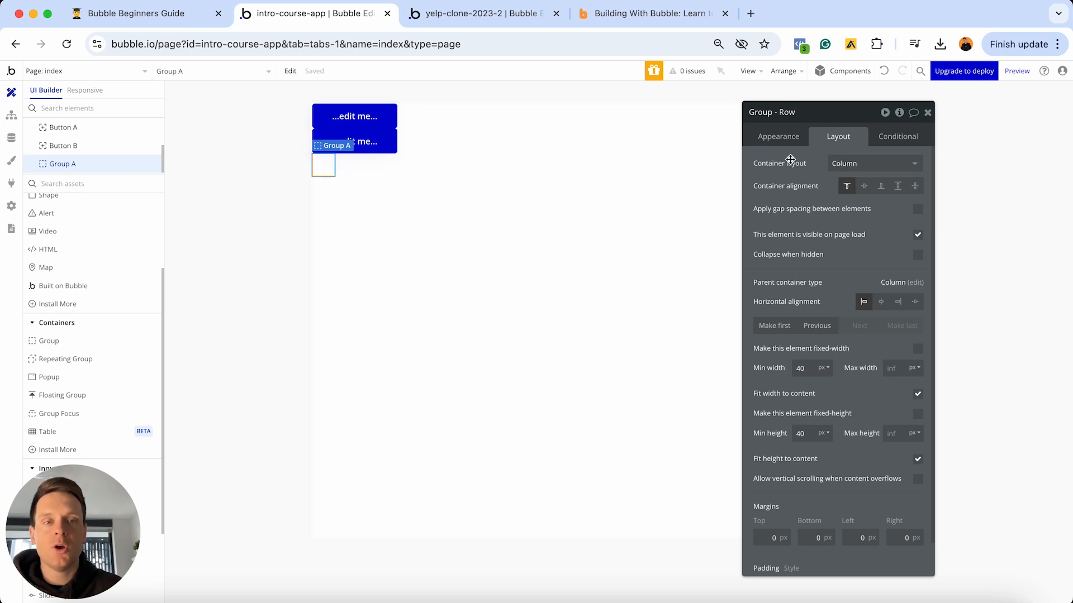
- Switch the Group - Row container layout from Column to Row
{"action": "left_click", "coordinate": [849, 163]}
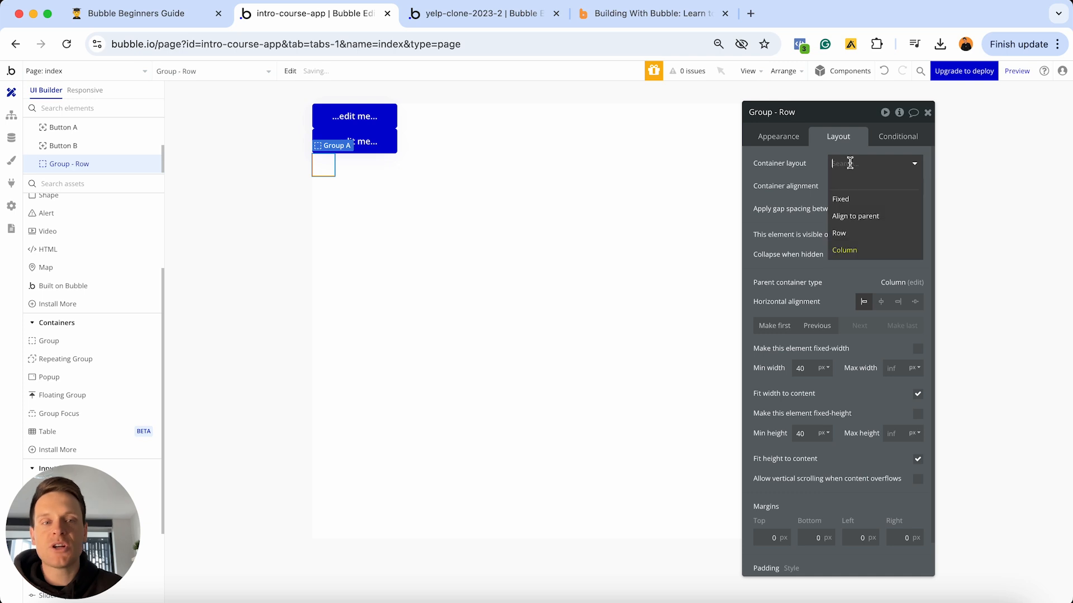
{"action": "left_click", "coordinate": [841, 233]}
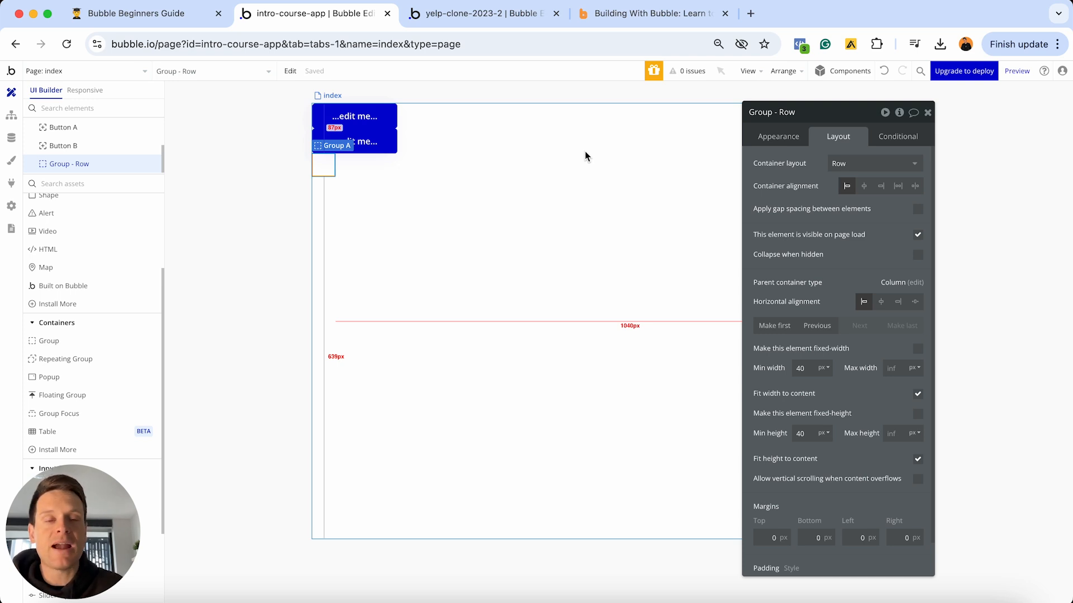
{"action": "left_click", "coordinate": [786, 137]}
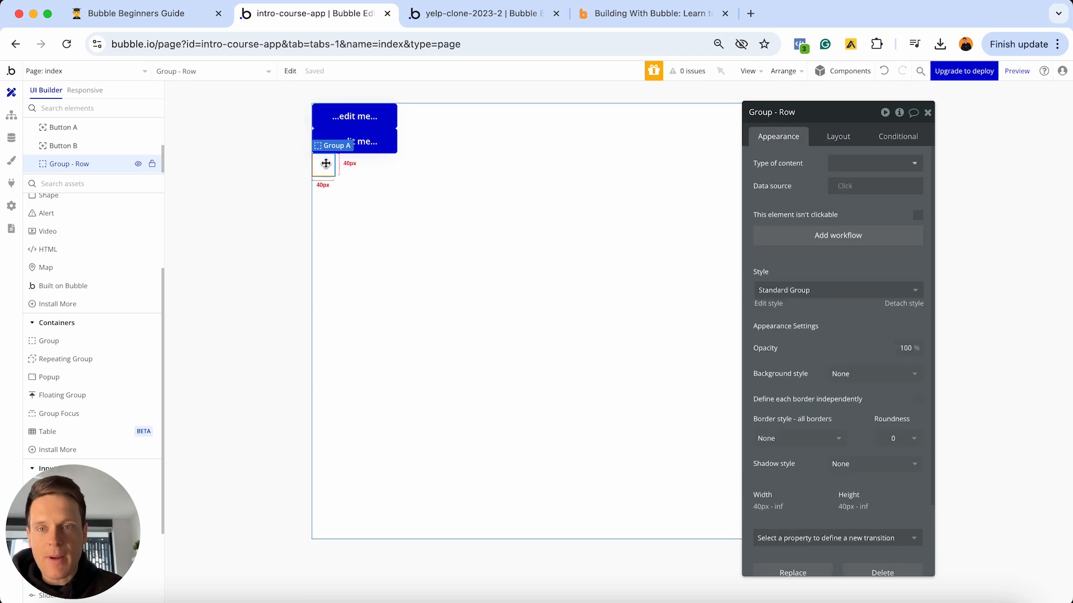
- Set Group - Row's style to None (Custom) with a flat #FFDEDE pink background
{"action": "left_click", "coordinate": [534, 244]}
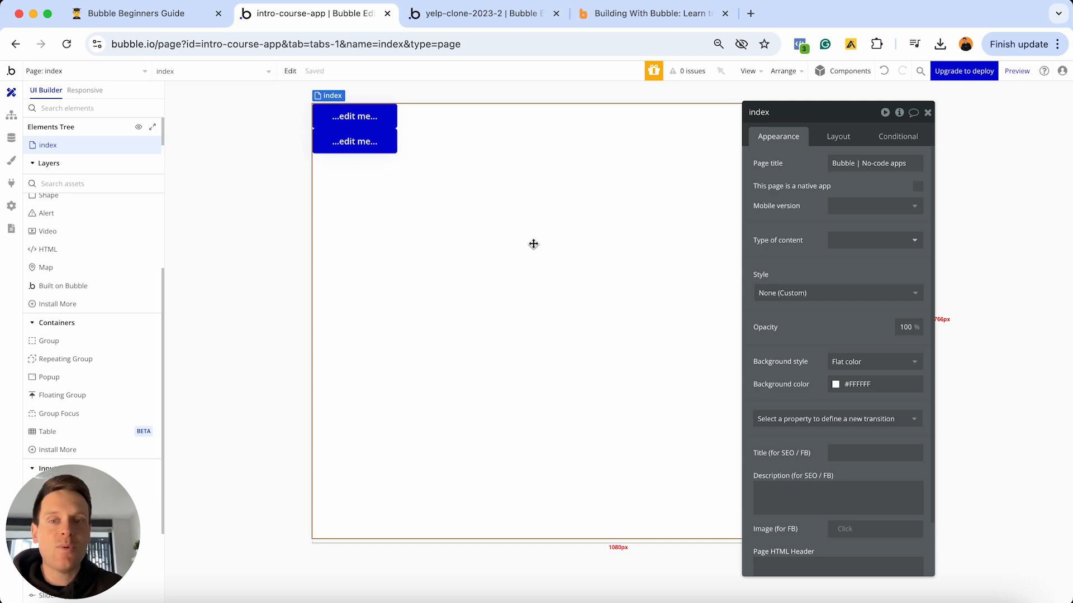
{"action": "left_click", "coordinate": [328, 167]}
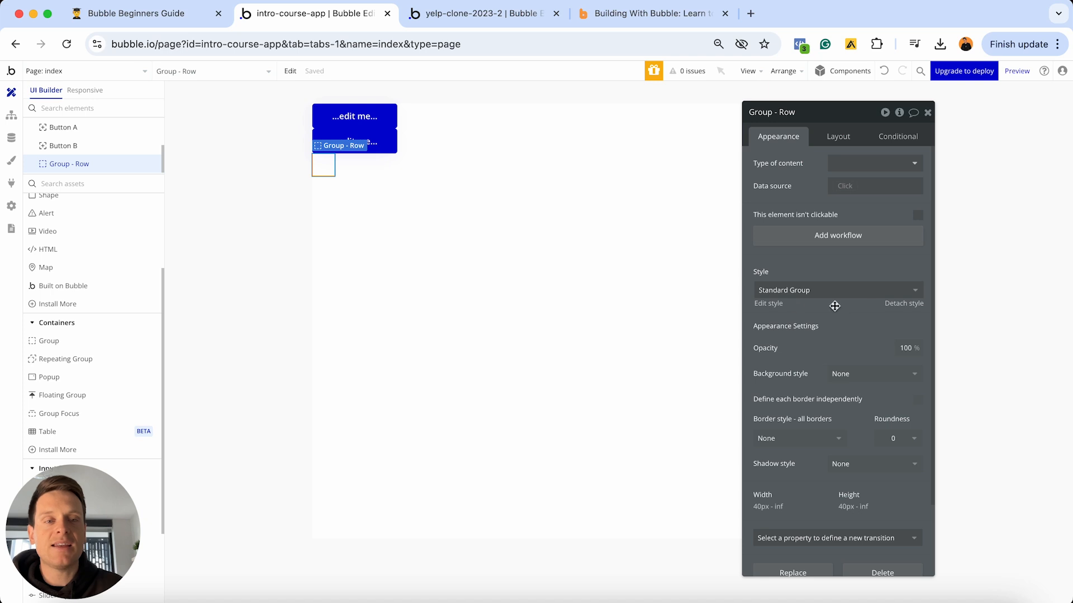
{"action": "left_click", "coordinate": [894, 304]}
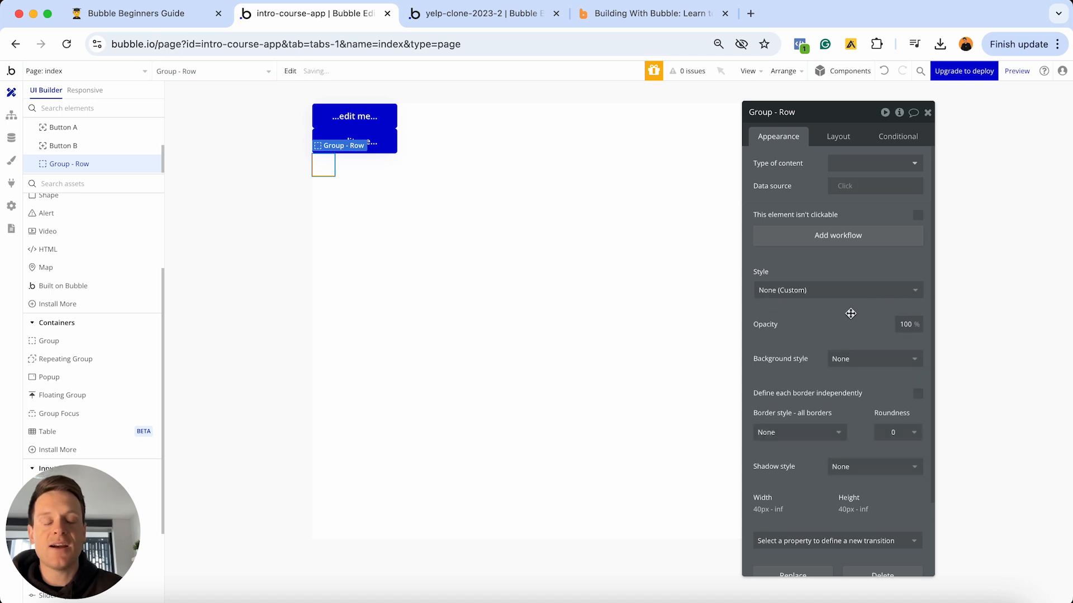
{"action": "left_click", "coordinate": [847, 361]}
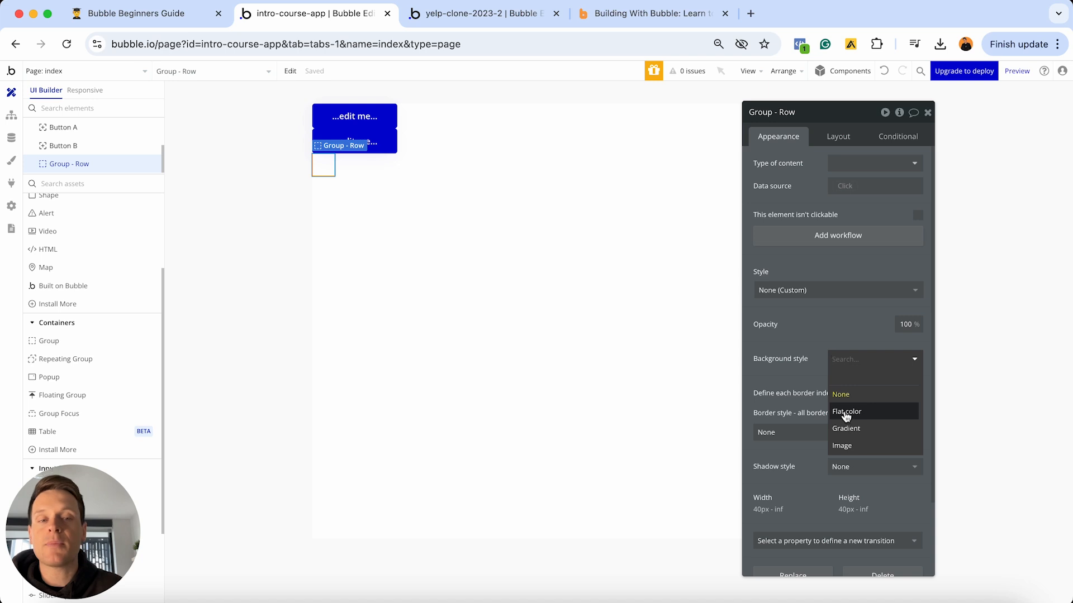
{"action": "left_click", "coordinate": [845, 413]}
{"action": "left_click", "coordinate": [849, 381]}
{"action": "left_click", "coordinate": [845, 394]}
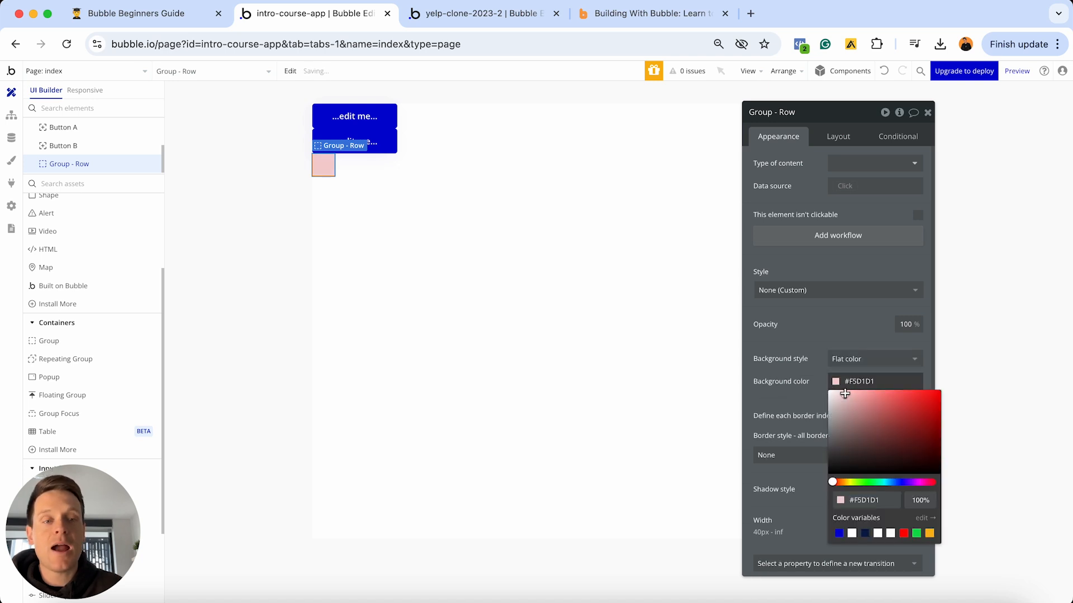
{"action": "left_click_drag", "start_coordinate": [845, 394], "coordinate": [842, 390]}
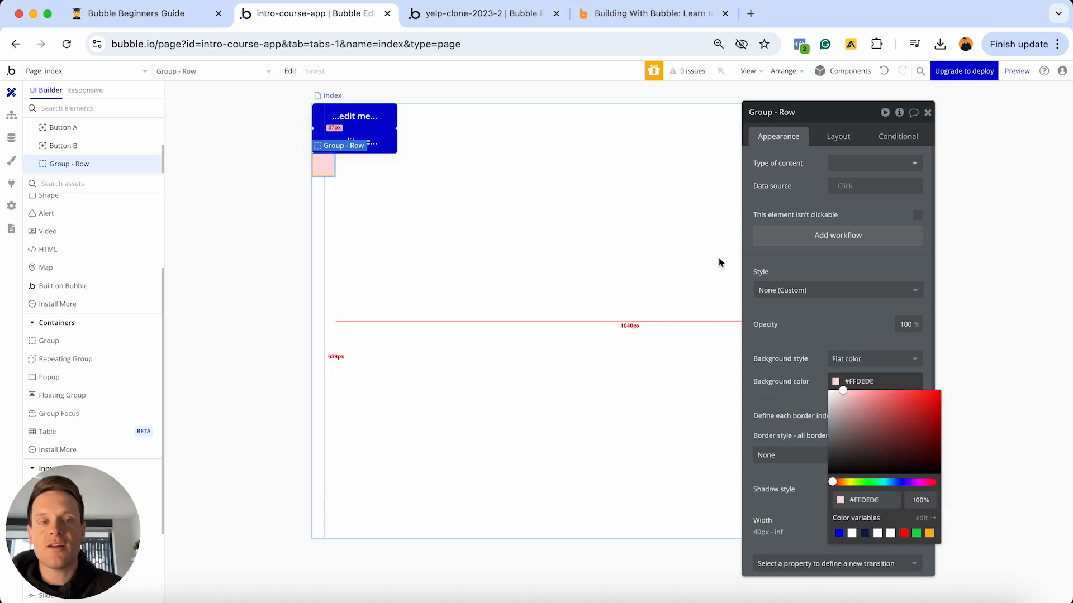
{"action": "left_click", "coordinate": [818, 267]}
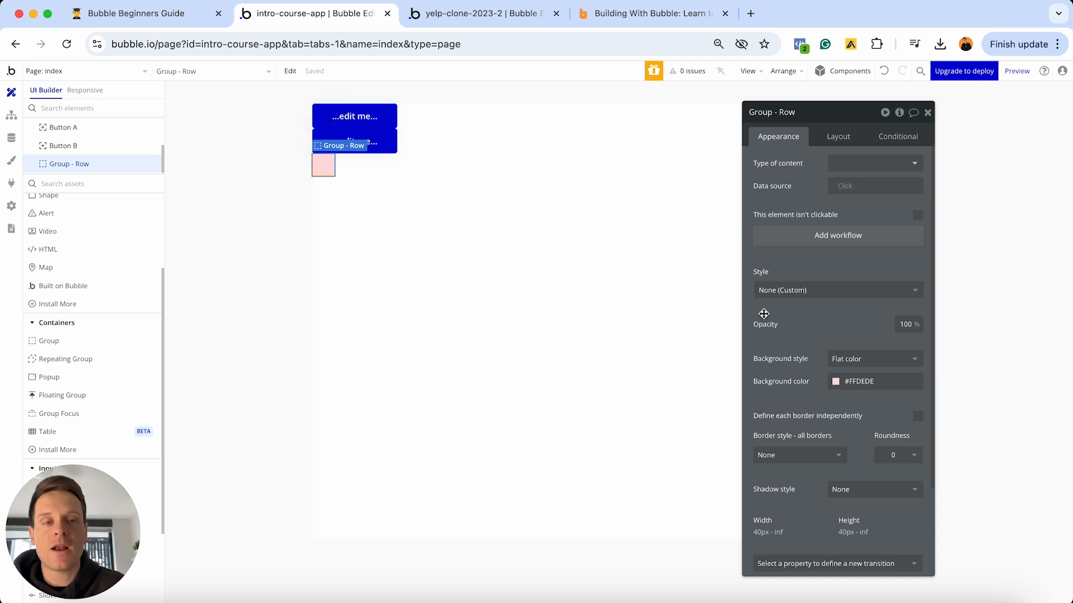
- Undo the accidental background removal so the pink fill returns, then reselect Group - Row
{"action": "left_click", "coordinate": [849, 359]}
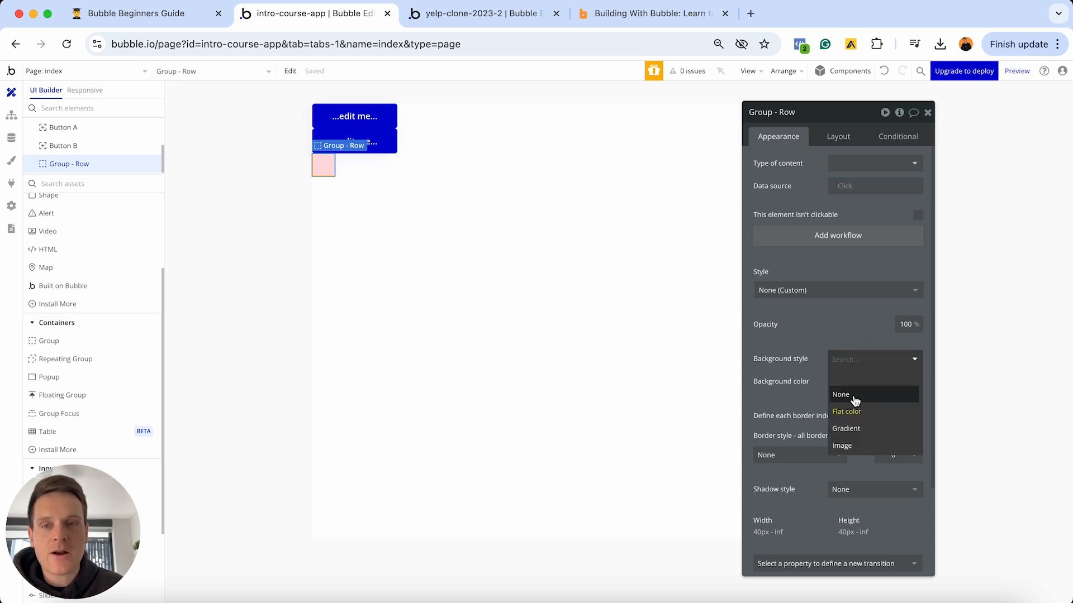
{"action": "left_click", "coordinate": [854, 395]}
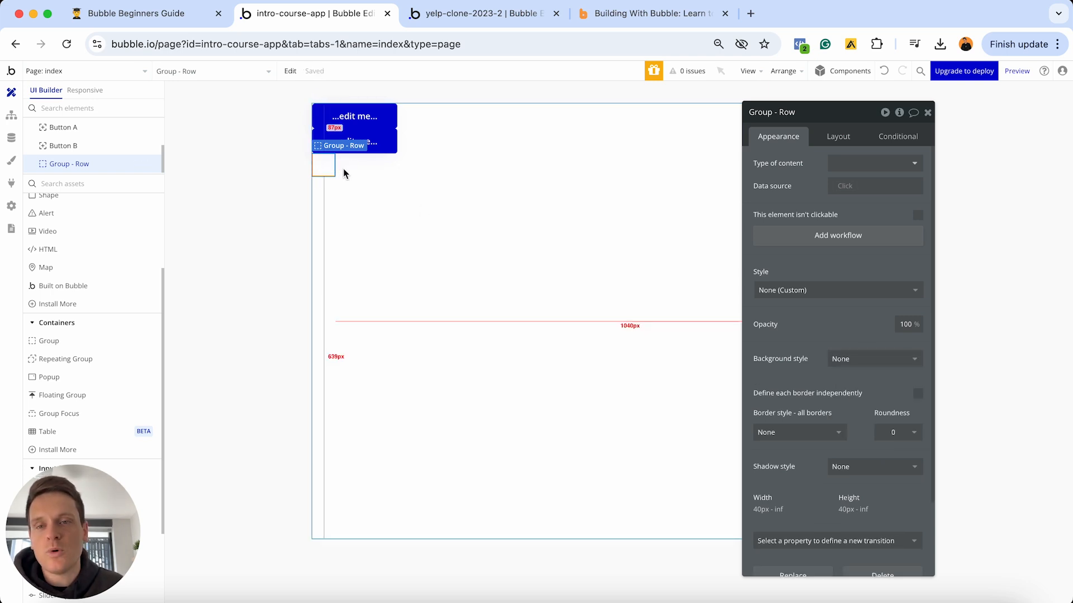
{"action": "left_click", "coordinate": [883, 72]}
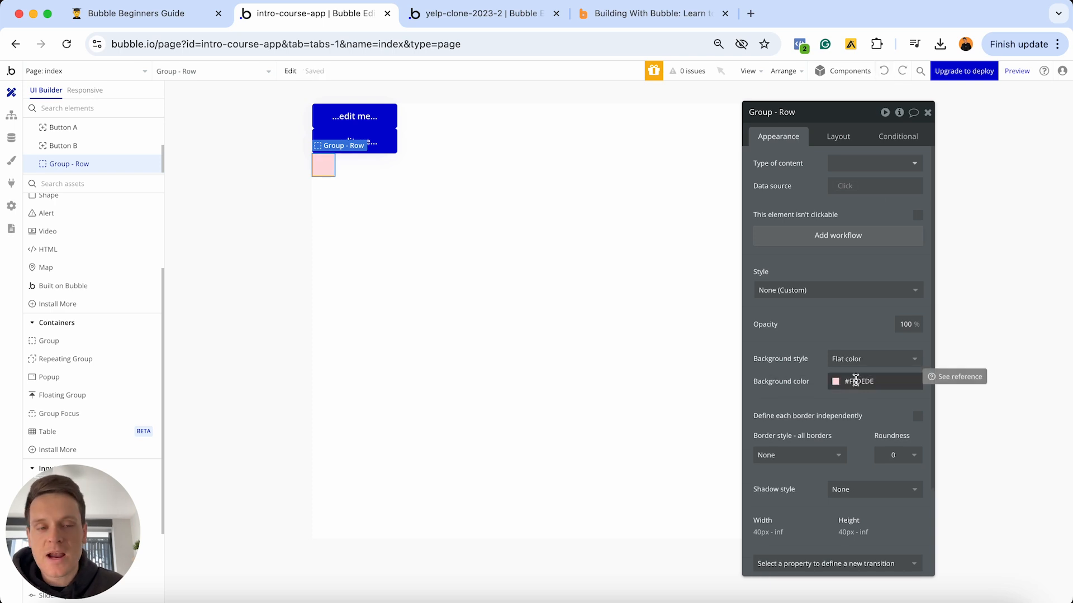
{"action": "left_click", "coordinate": [355, 210]}
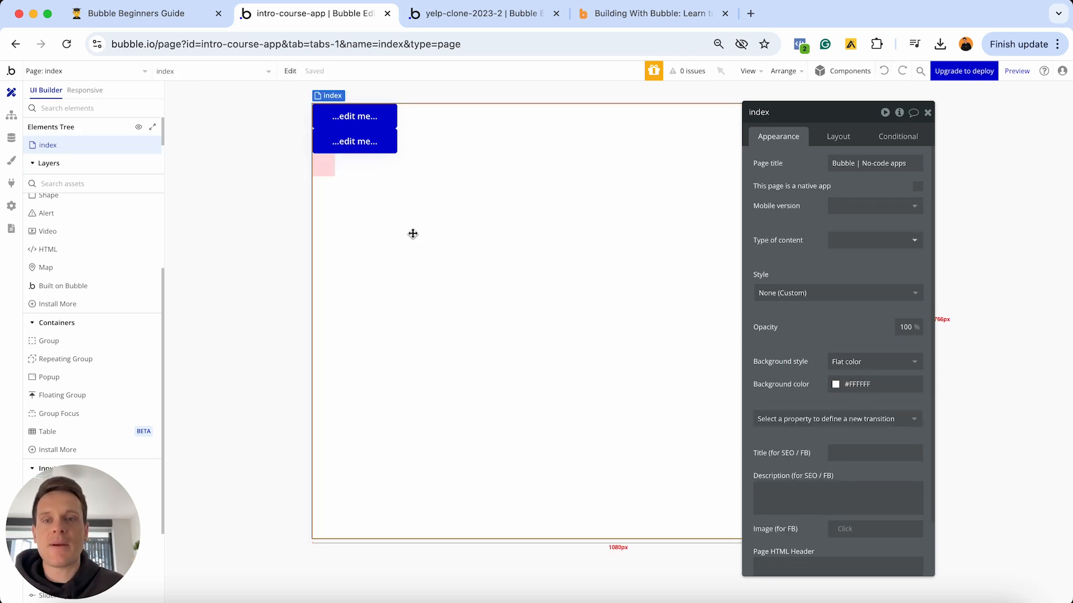
{"action": "left_click", "coordinate": [318, 170]}
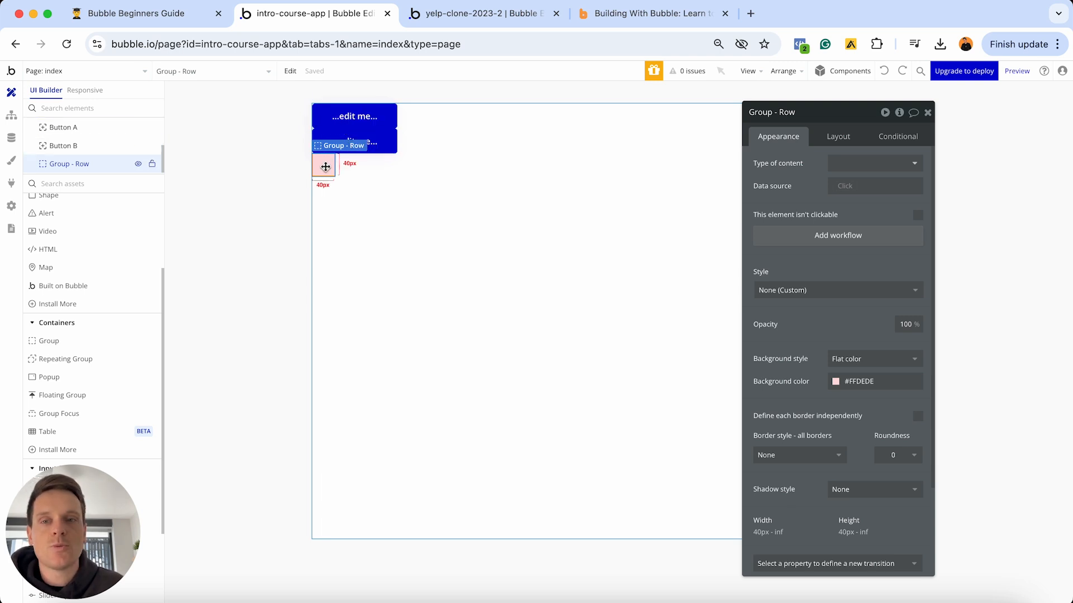
- Show the Layout settings of the pink Group - Row container
{"action": "left_click", "coordinate": [840, 139]}
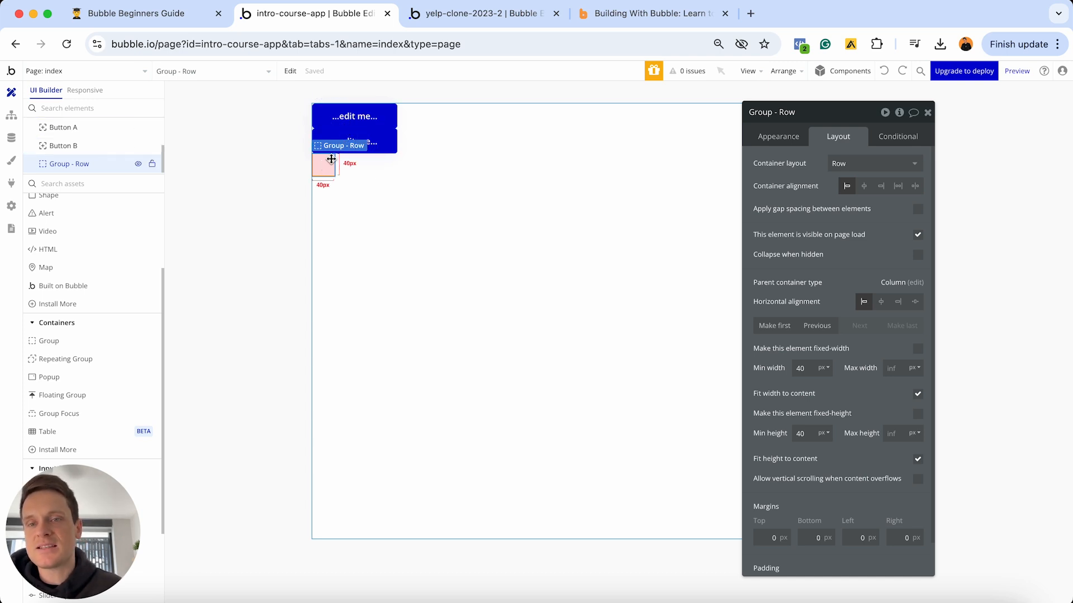
{"action": "left_click_drag", "start_coordinate": [334, 116], "coordinate": [345, 168]}
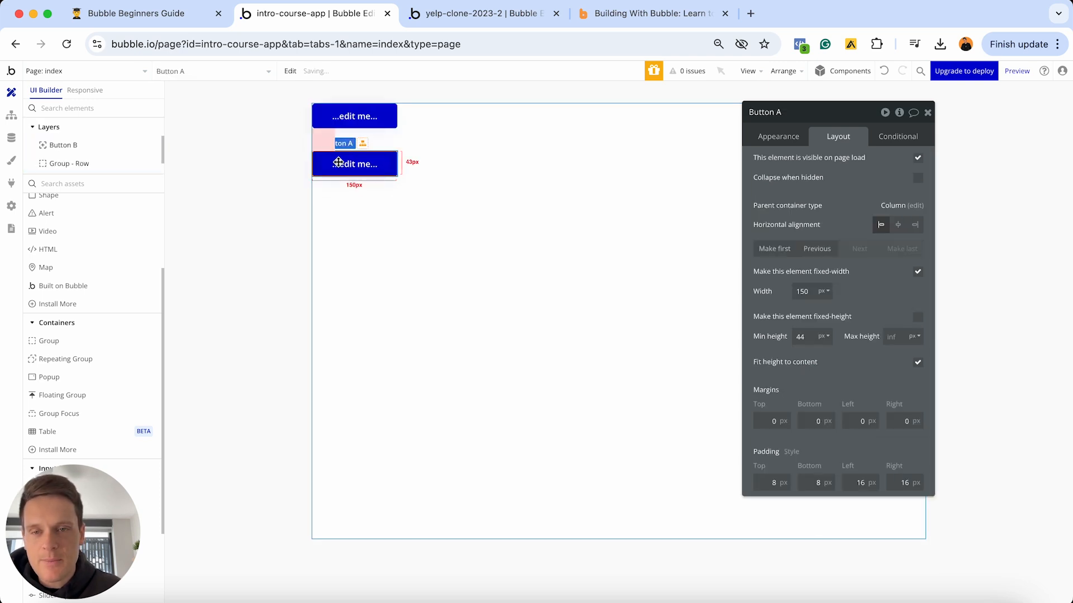
{"action": "scroll", "coordinate": [81, 296], "scroll_direction": "up", "scroll_amount": 5}
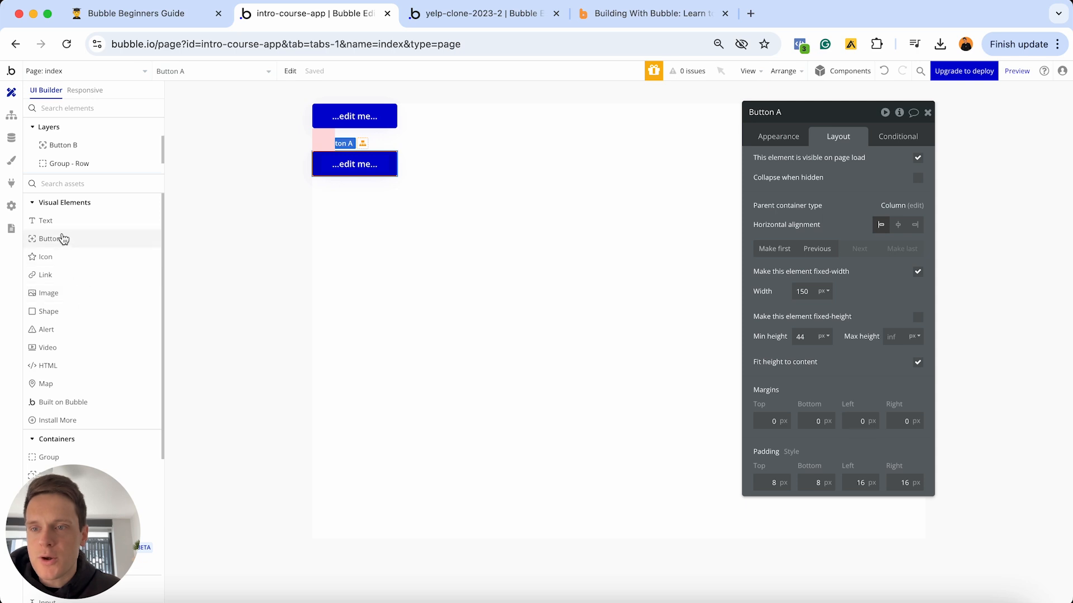
{"action": "left_click_drag", "start_coordinate": [62, 239], "coordinate": [357, 144]}
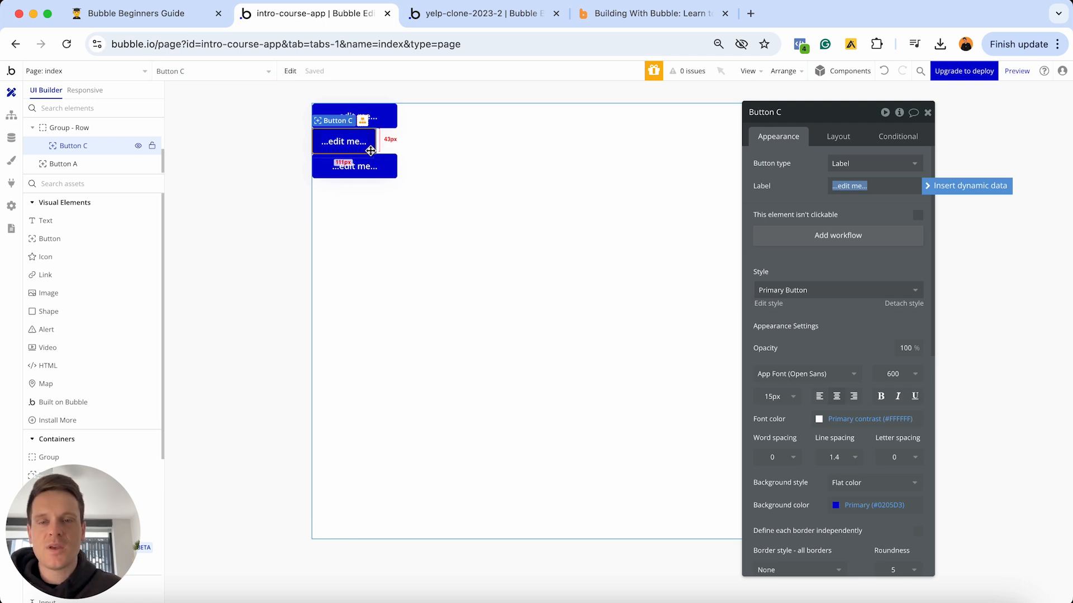
{"action": "left_click", "coordinate": [883, 73]}
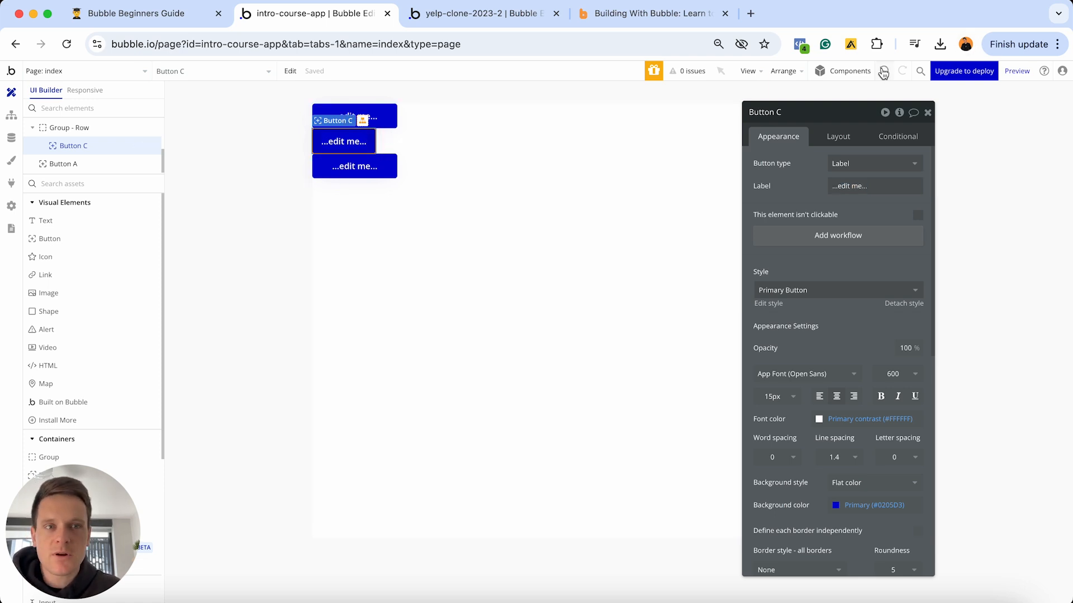
{"action": "left_click", "coordinate": [320, 165]}
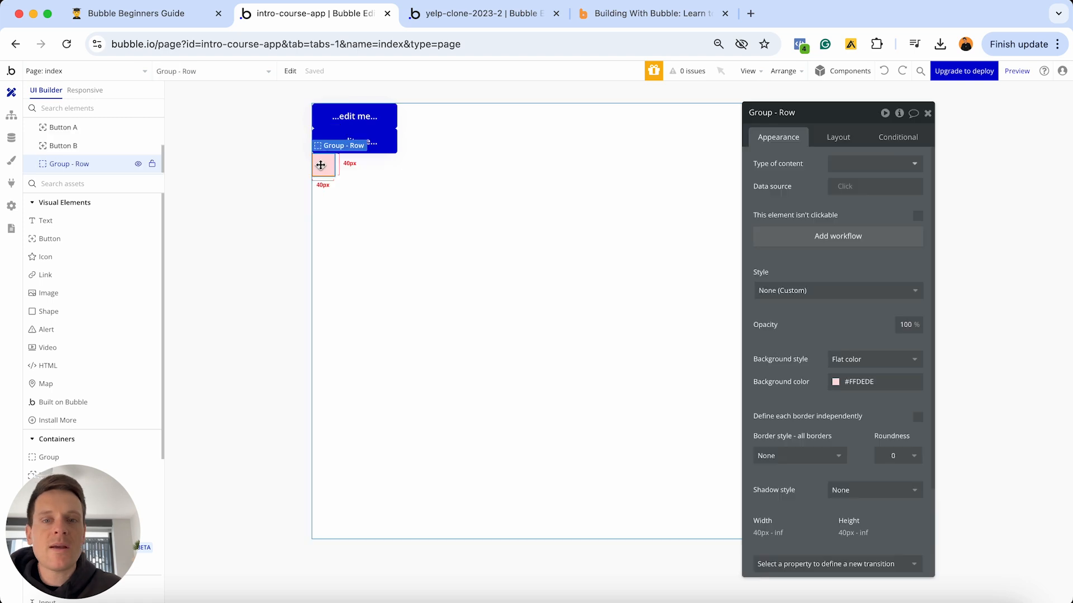
- Uncheck Fit width to content and set Min width to 0 so the row spans 1080px
{"action": "left_click", "coordinate": [838, 137]}
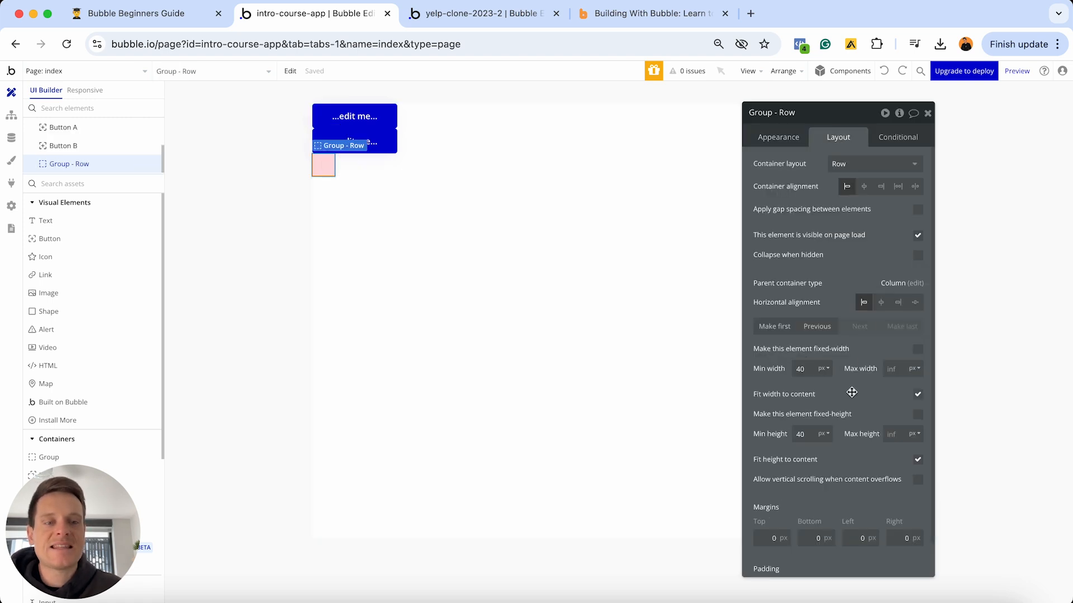
{"action": "left_click", "coordinate": [918, 397]}
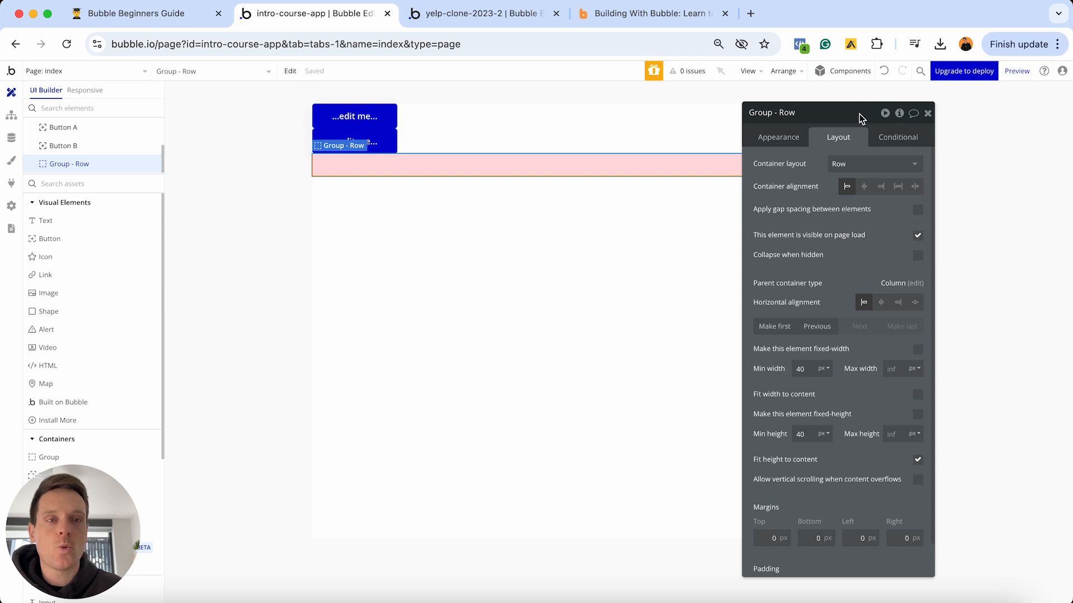
{"action": "left_click_drag", "start_coordinate": [861, 117], "coordinate": [831, 228]}
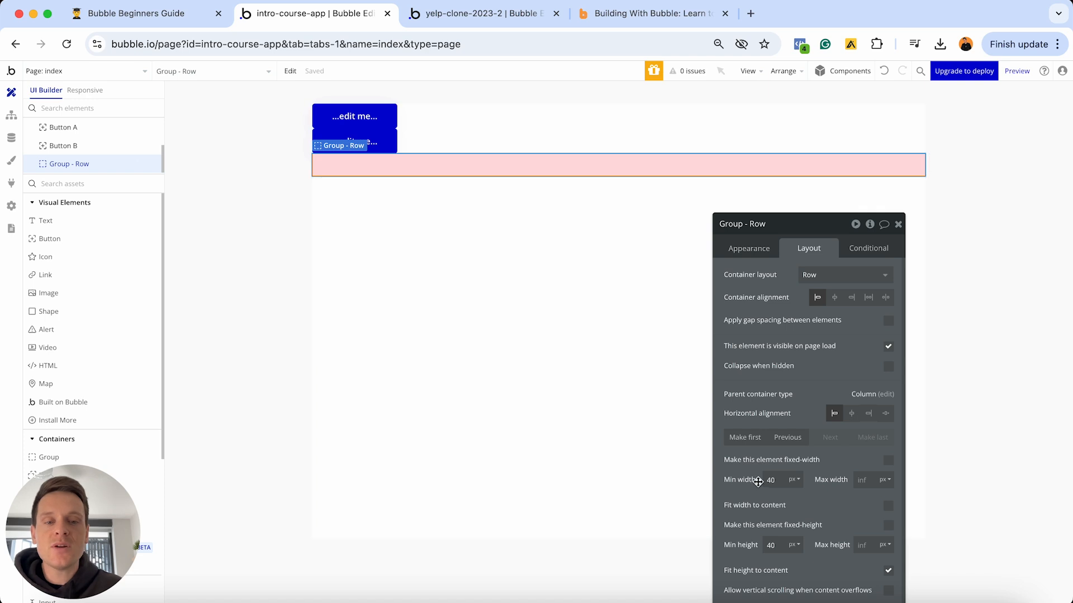
{"action": "left_click_drag", "start_coordinate": [777, 481], "coordinate": [750, 482]}
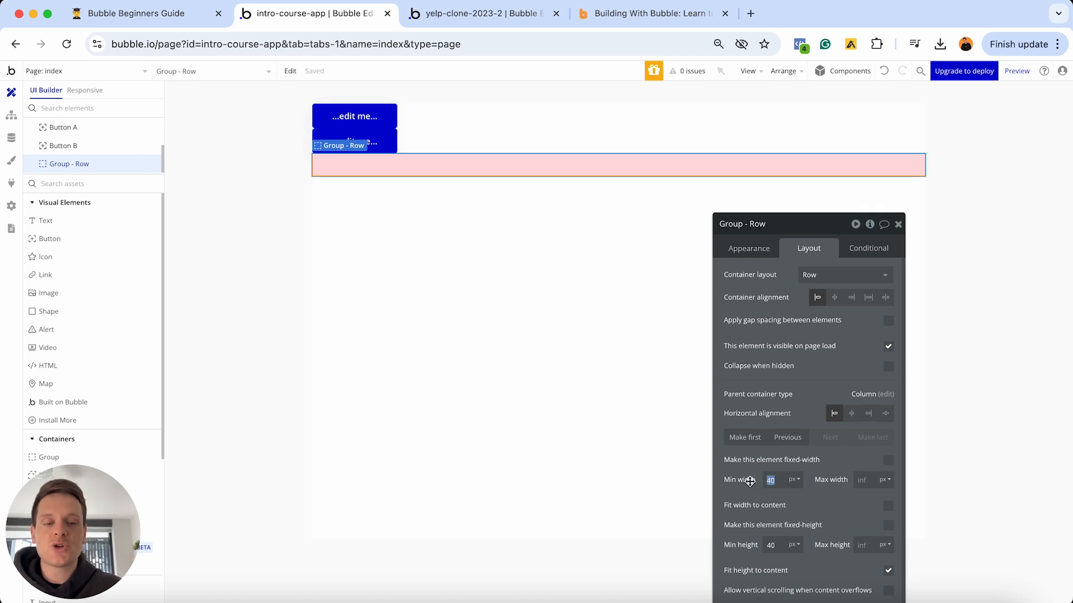
{"action": "type", "text": "0"}
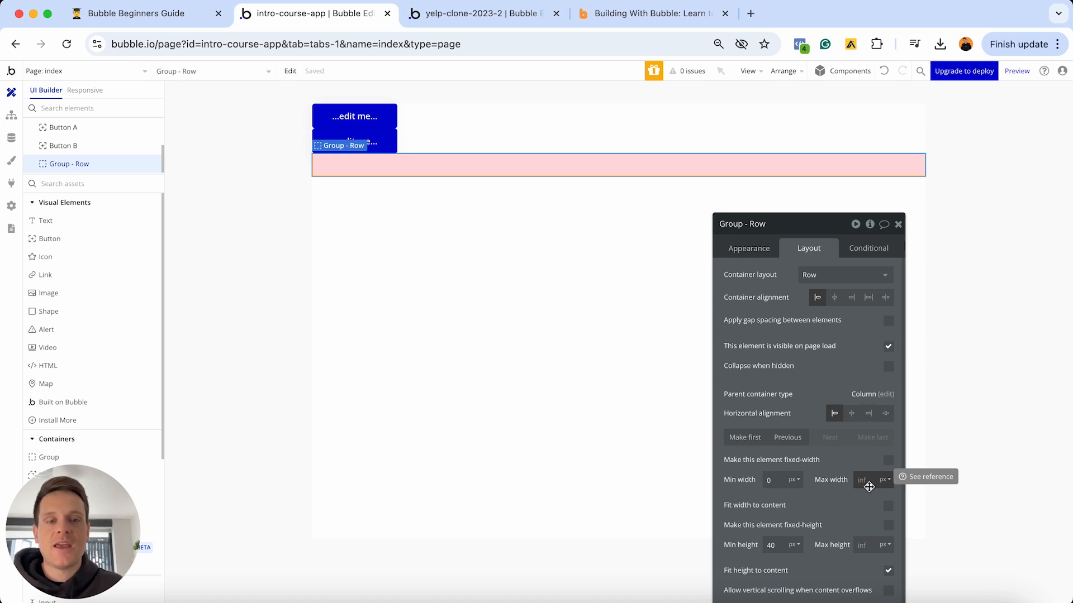
{"action": "left_click", "coordinate": [82, 94]}
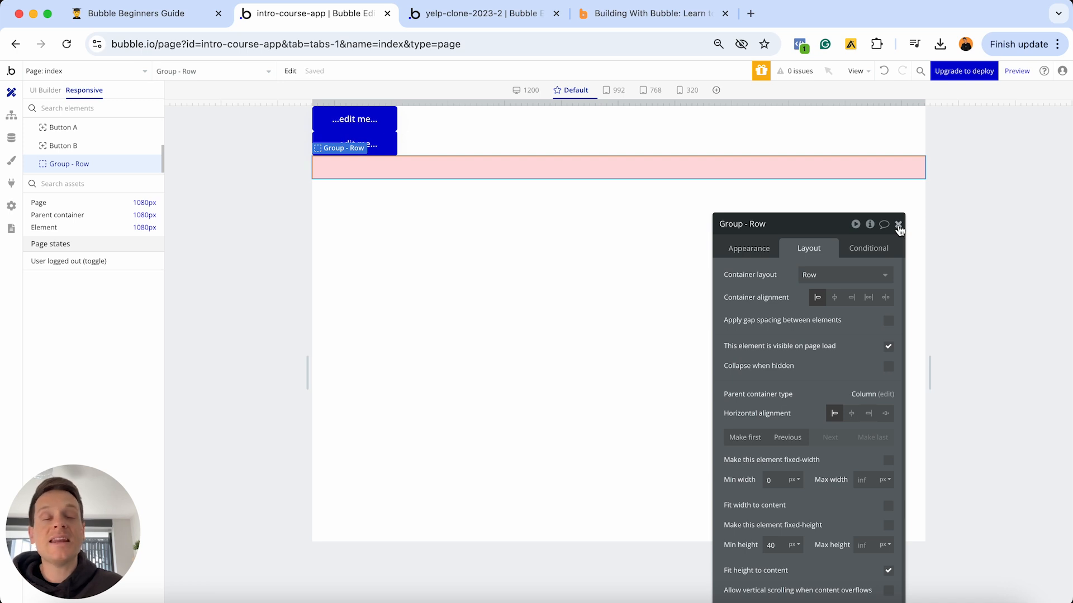
- Preview the pink row at 1200, 992 and 320 px widths, settling on 320 px
{"action": "left_click", "coordinate": [898, 225]}
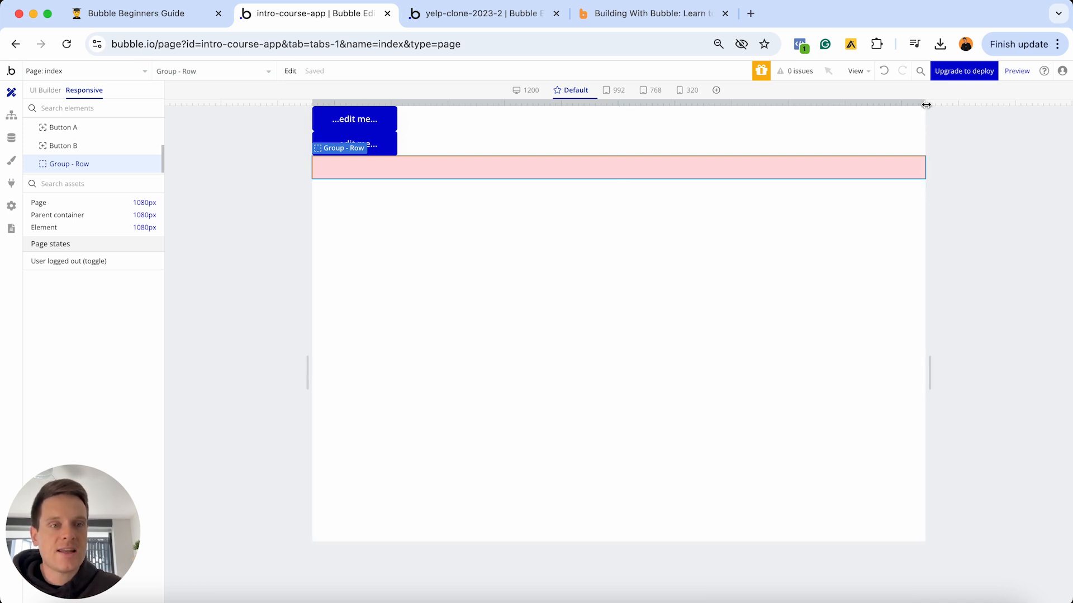
{"action": "left_click_drag", "start_coordinate": [926, 105], "coordinate": [806, 106]}
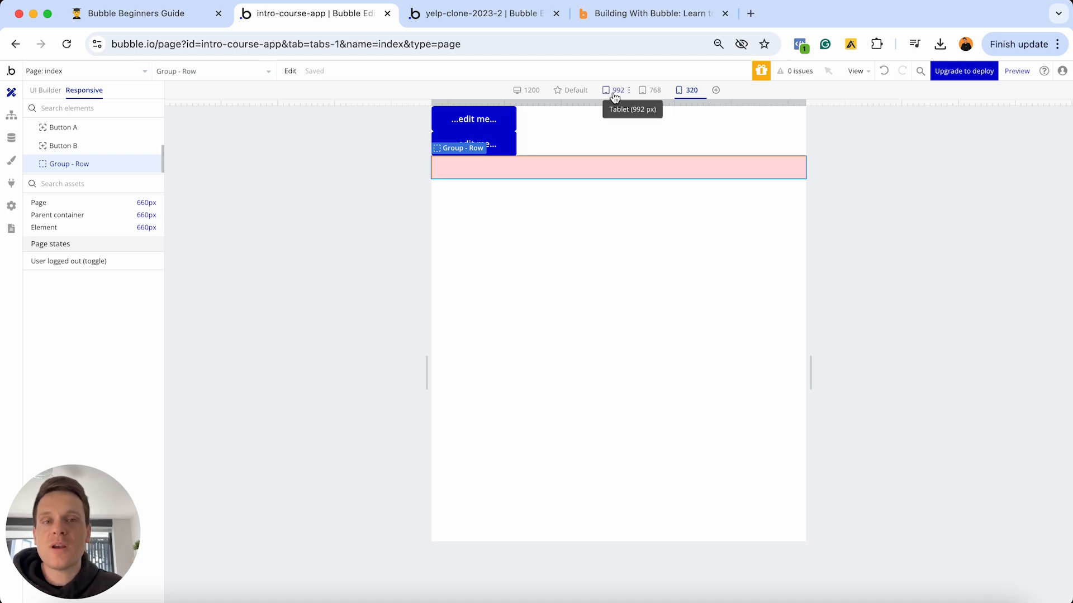
{"action": "left_click", "coordinate": [525, 92]}
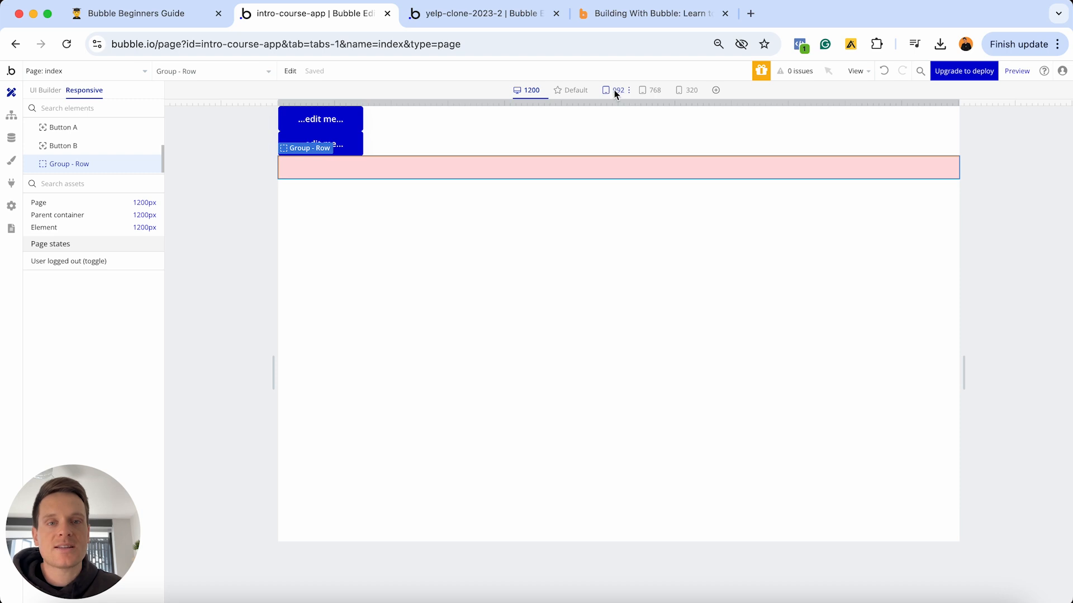
{"action": "left_click", "coordinate": [614, 90]}
{"action": "left_click", "coordinate": [689, 90]}
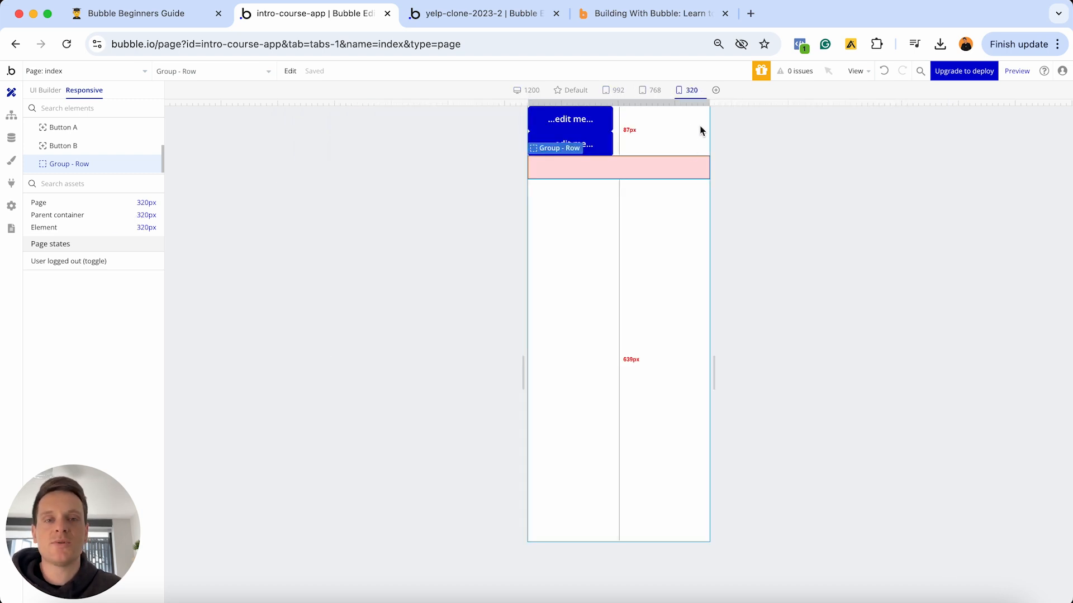
{"action": "left_click_drag", "start_coordinate": [710, 104], "coordinate": [683, 117]}
{"action": "left_click", "coordinate": [685, 90]}
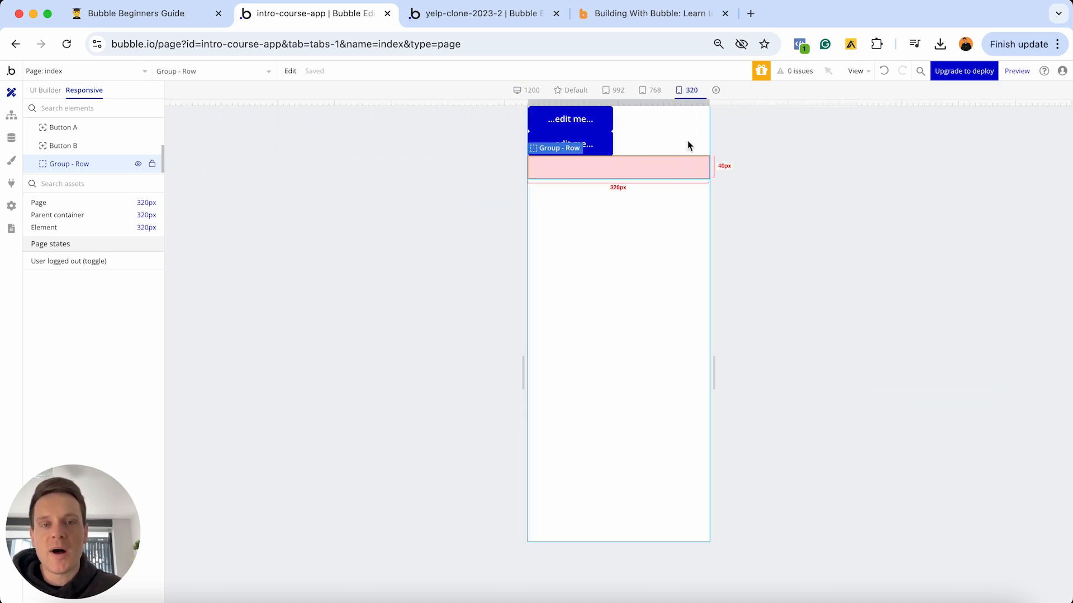
- Drag two new buttons, Button C and Button D, side by side into the pink row
{"action": "left_click", "coordinate": [47, 91]}
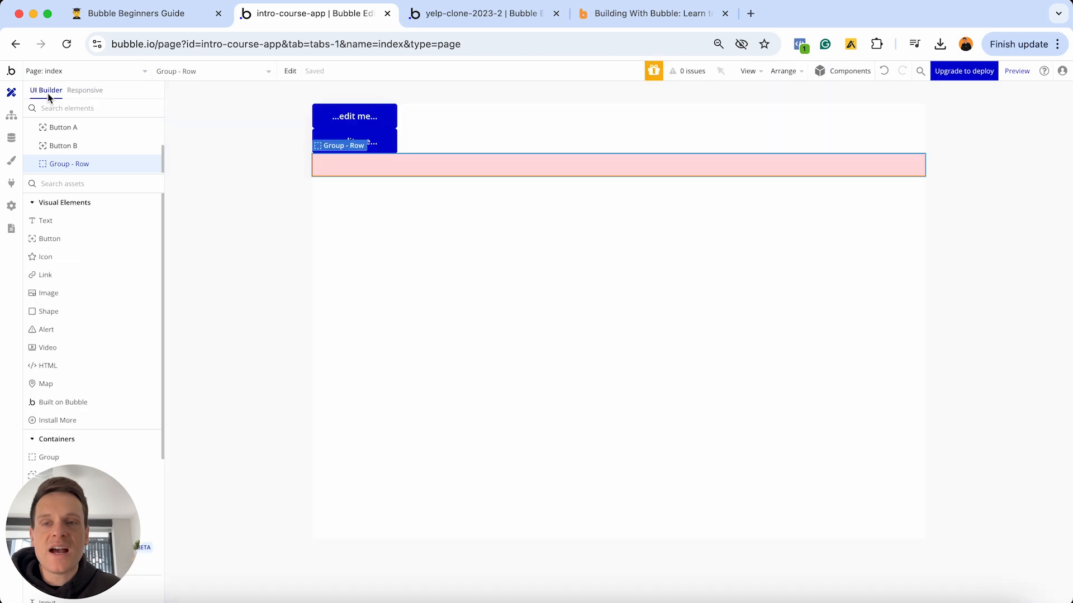
{"action": "double_click", "coordinate": [596, 164]}
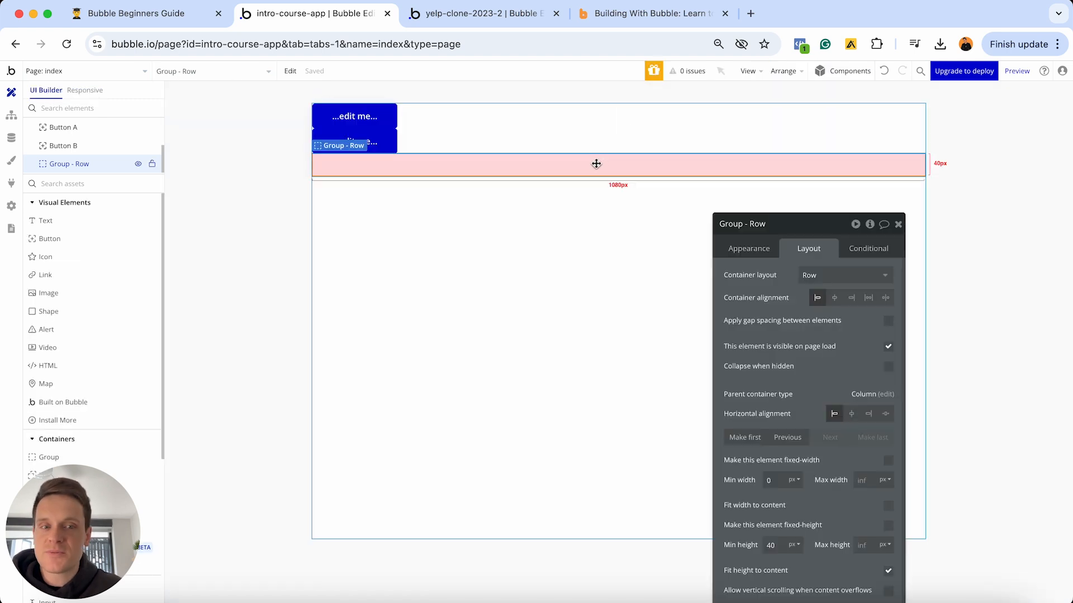
{"action": "left_click_drag", "start_coordinate": [813, 229], "coordinate": [820, 104]}
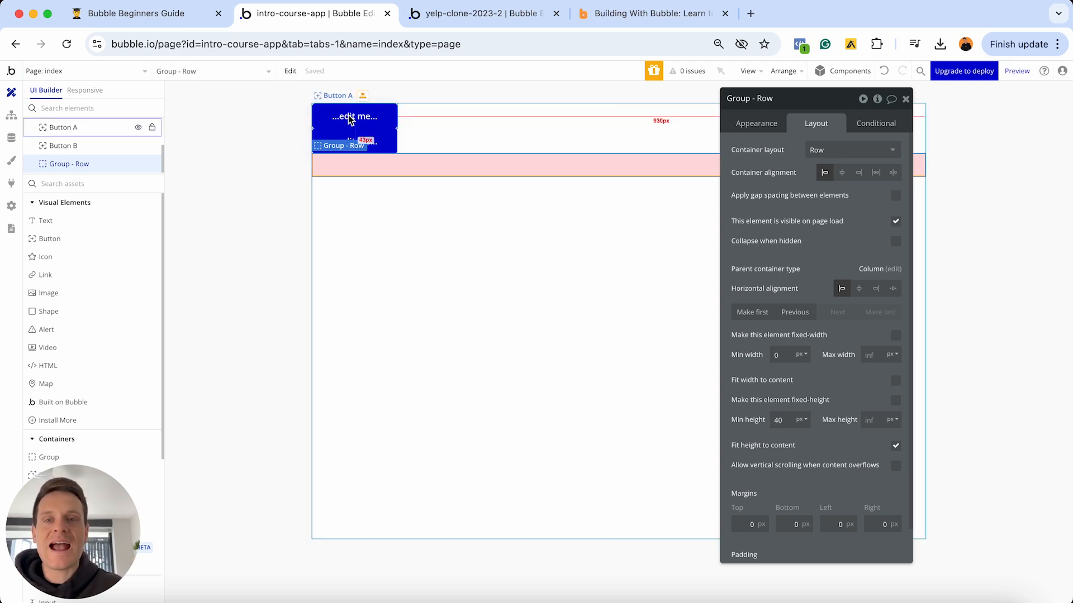
{"action": "left_click_drag", "start_coordinate": [350, 118], "coordinate": [355, 164]}
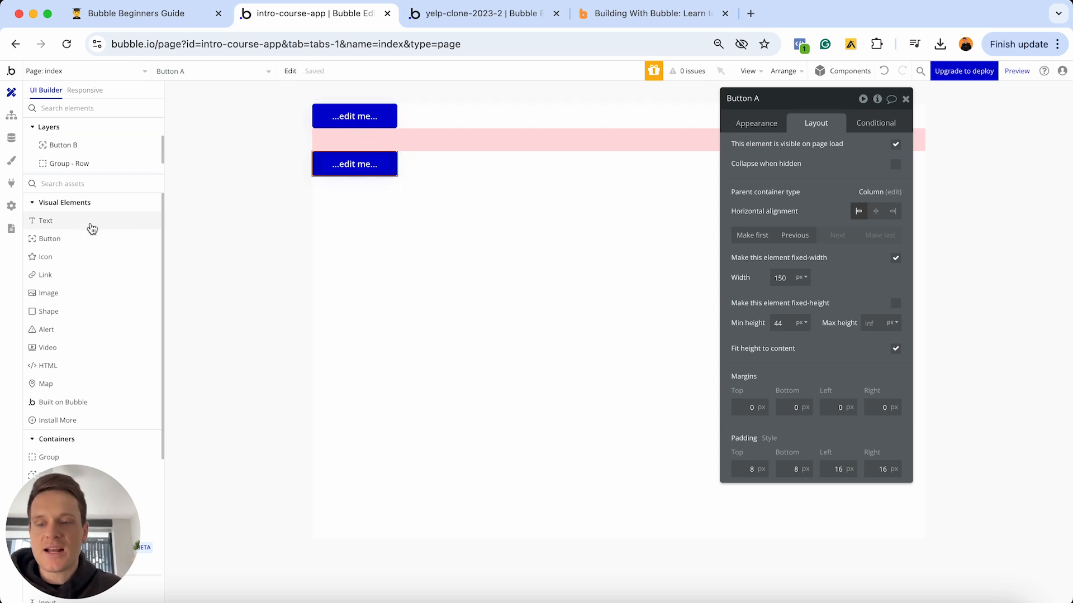
{"action": "left_click_drag", "start_coordinate": [72, 237], "coordinate": [352, 163]}
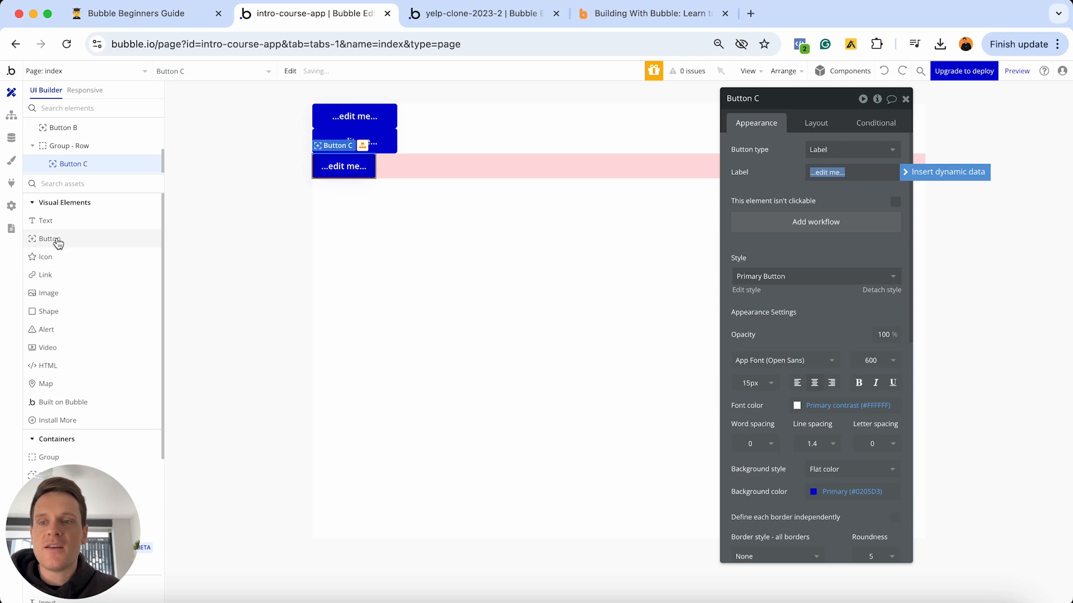
{"action": "left_click_drag", "start_coordinate": [56, 240], "coordinate": [433, 165]}
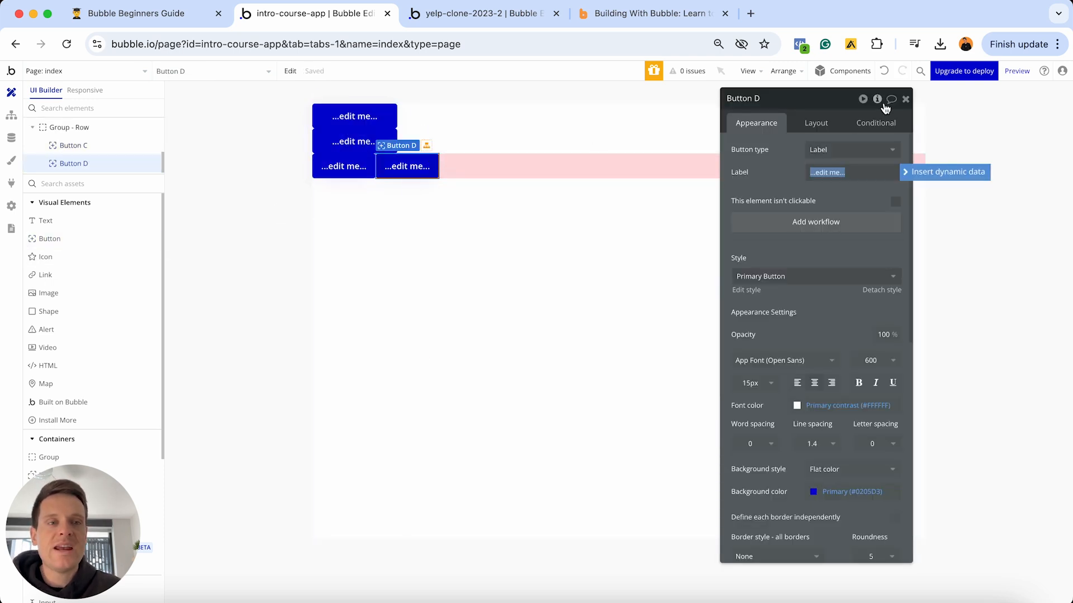
{"action": "left_click", "coordinate": [904, 100]}
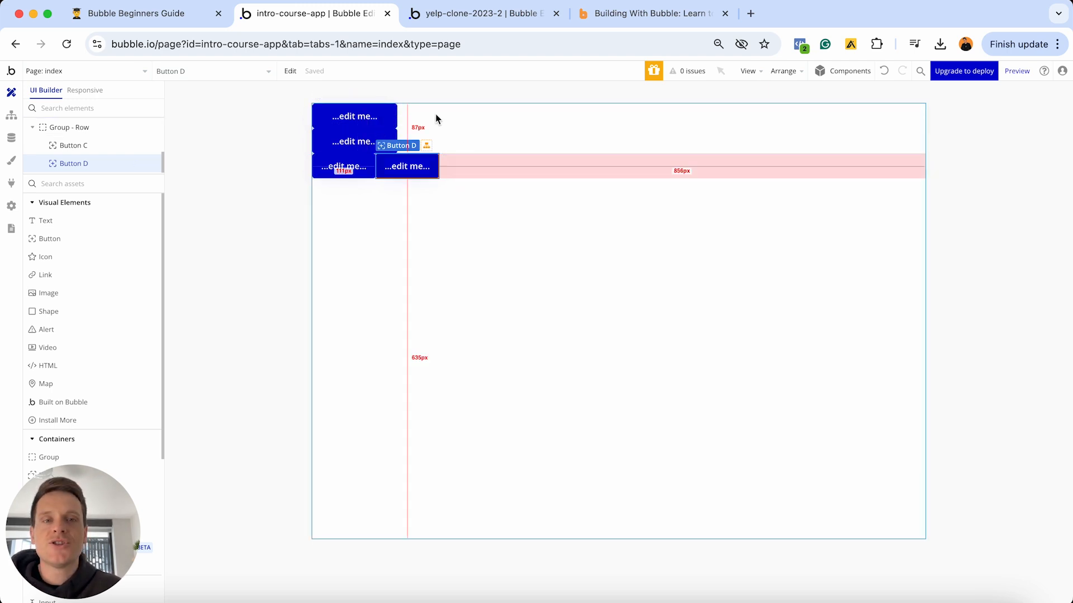
{"action": "left_click", "coordinate": [637, 13]}
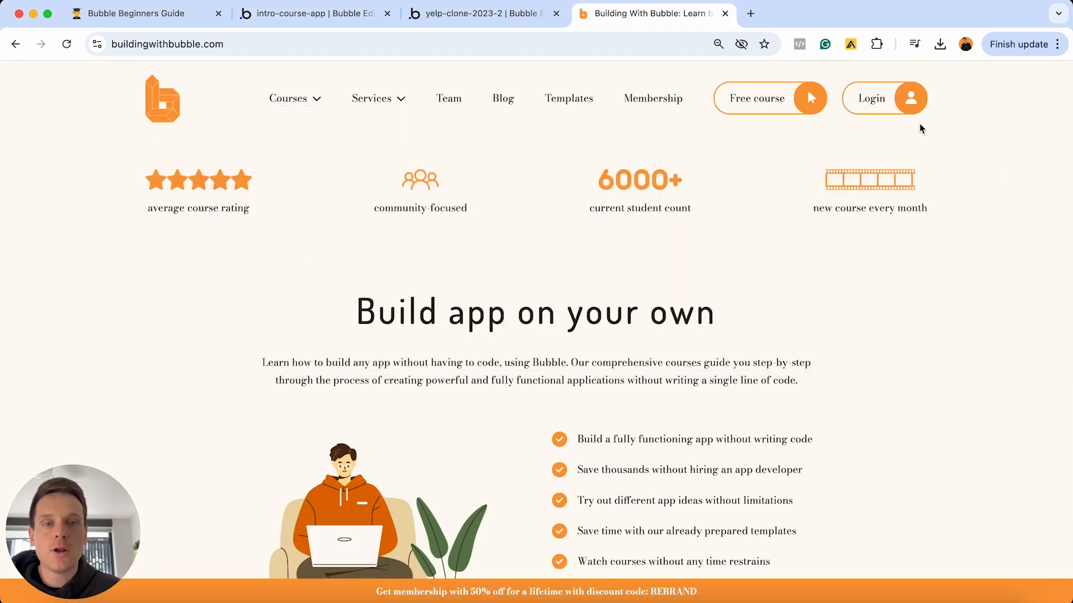
{"action": "scroll", "coordinate": [905, 145], "scroll_direction": "up", "scroll_amount": 5}
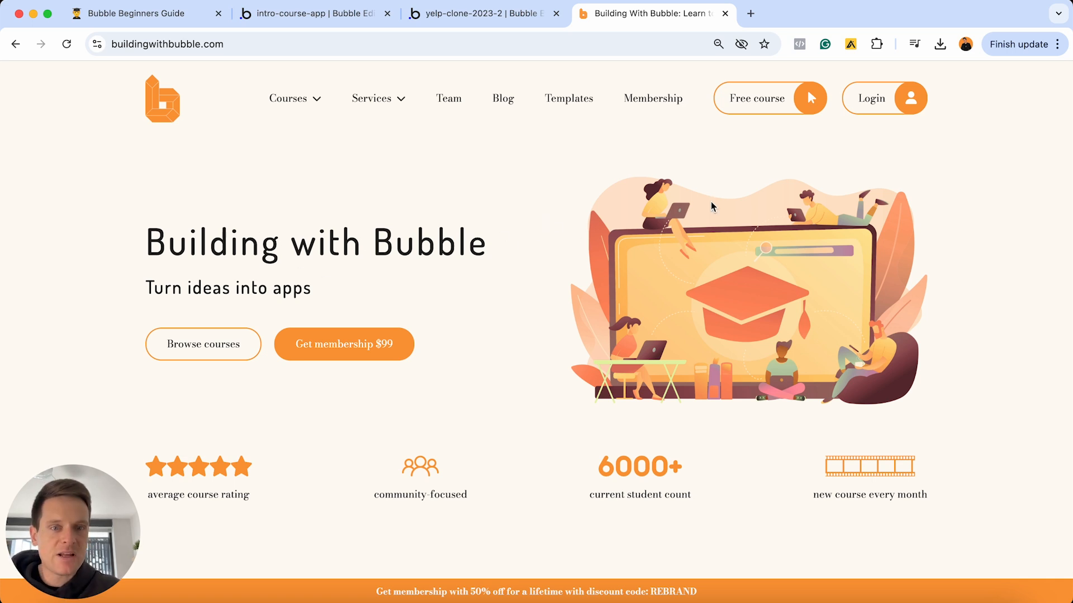
{"action": "left_click", "coordinate": [335, 15]}
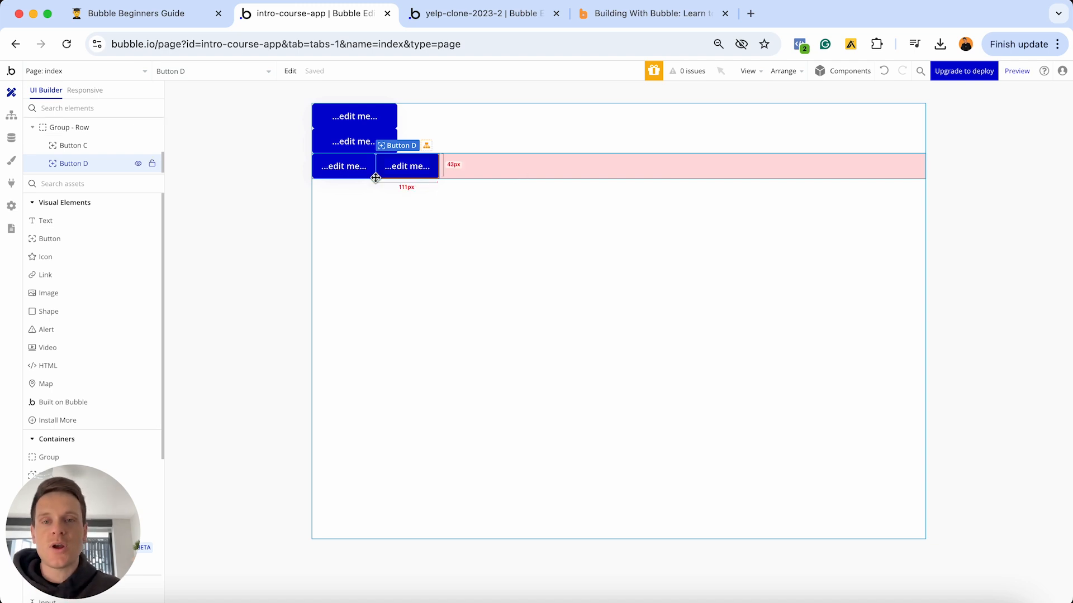
- Inspect Group - Row's properties, then switch to the yelp-clone-2023-2 profile page
{"action": "double_click", "coordinate": [453, 167]}
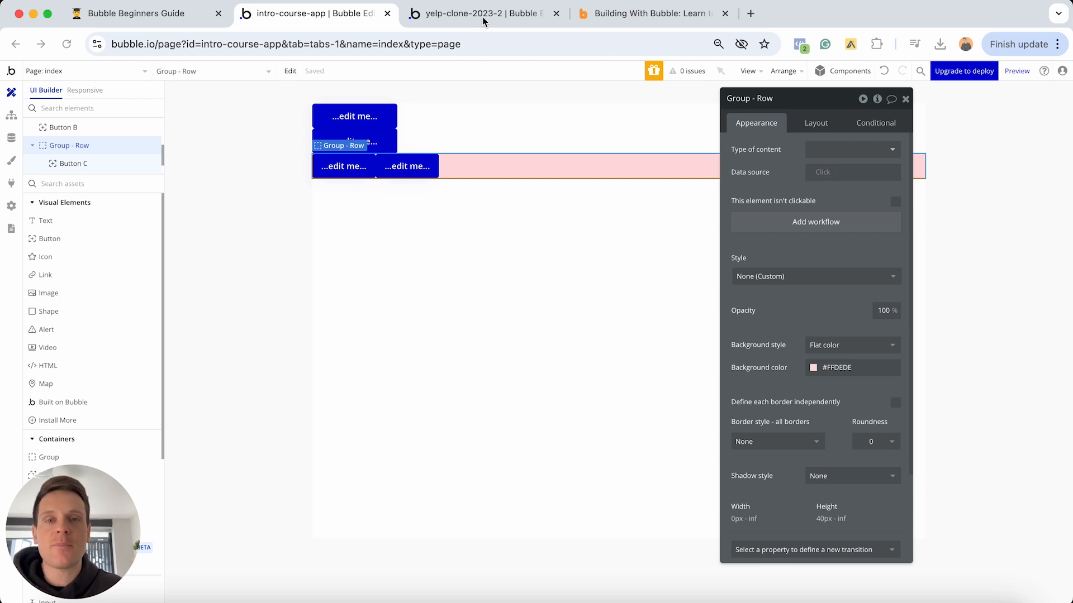
{"action": "left_click", "coordinate": [484, 17]}
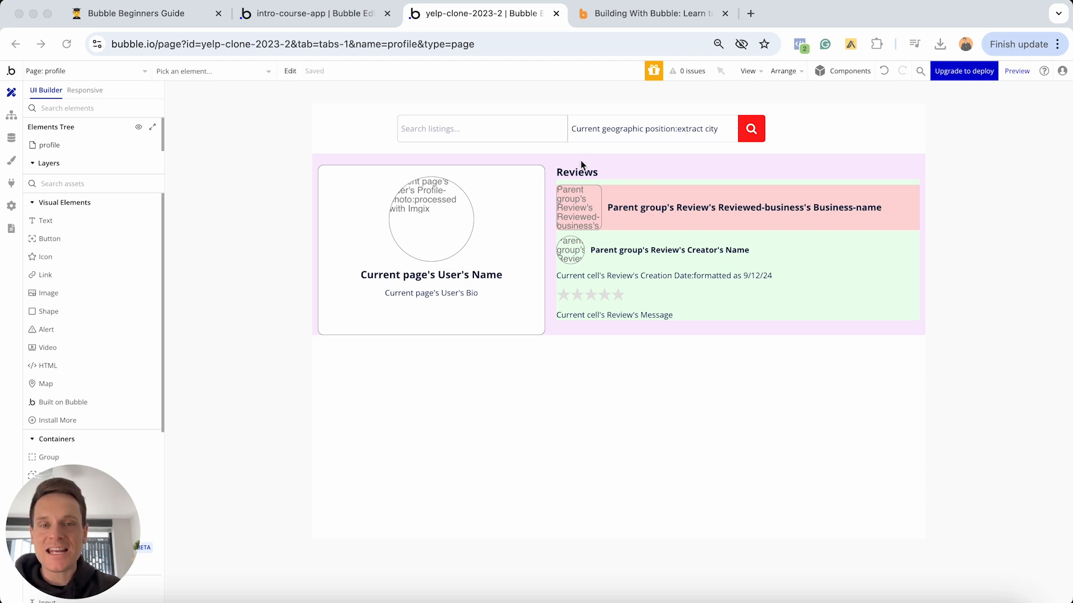
{"action": "left_click", "coordinate": [546, 435]}
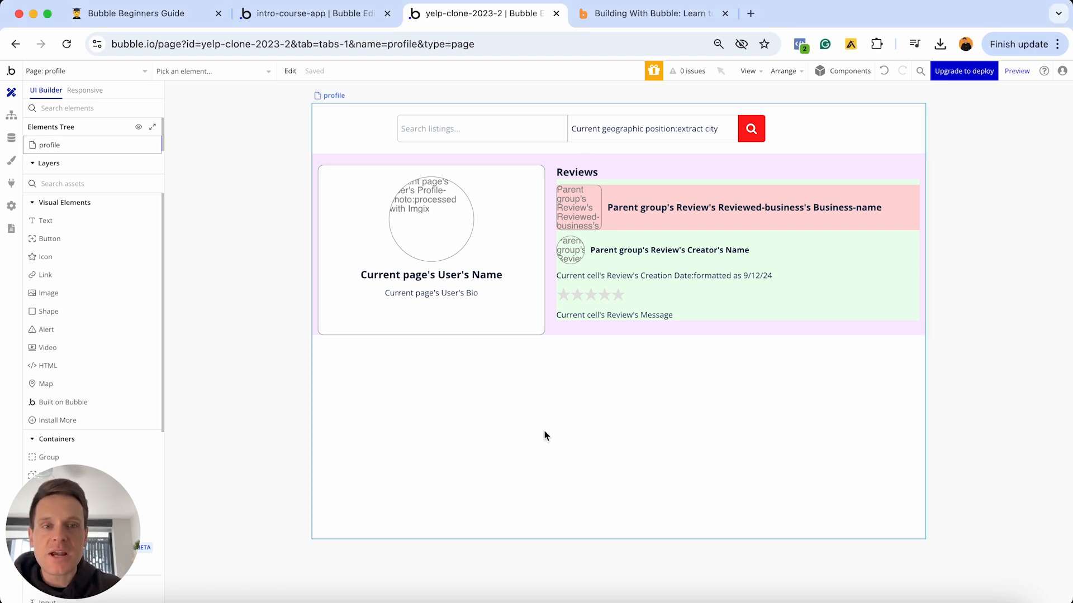
{"action": "double_click", "coordinate": [546, 435]}
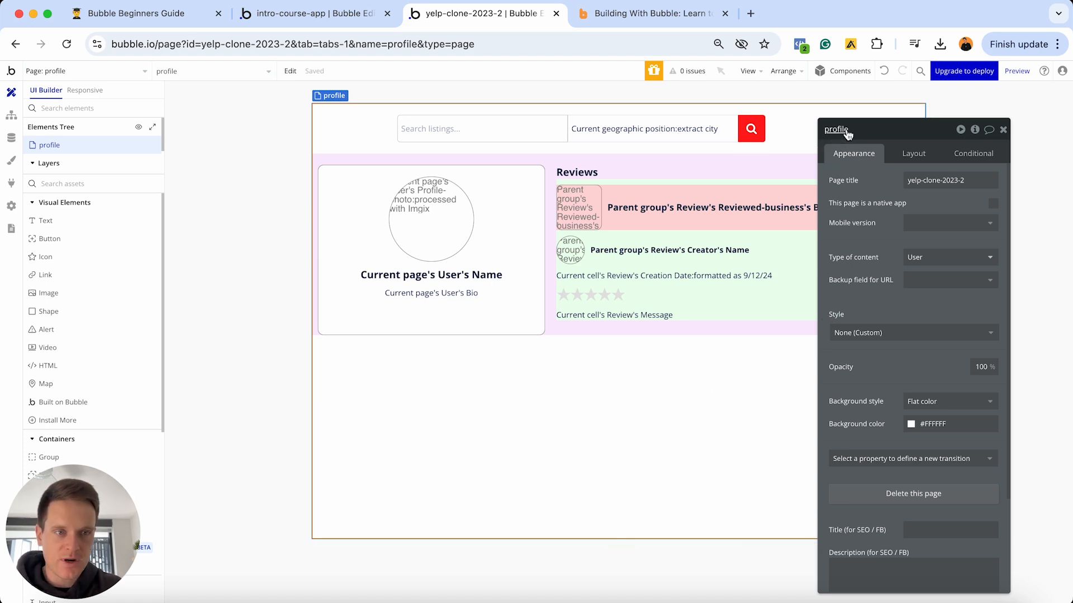
{"action": "left_click", "coordinate": [910, 153]}
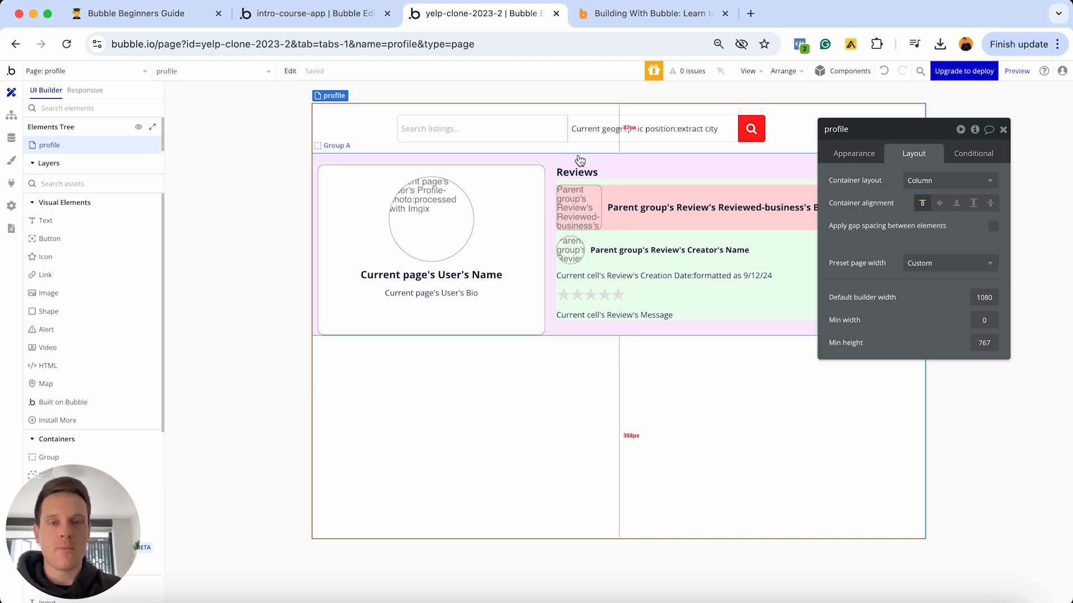
{"action": "left_click", "coordinate": [1003, 129]}
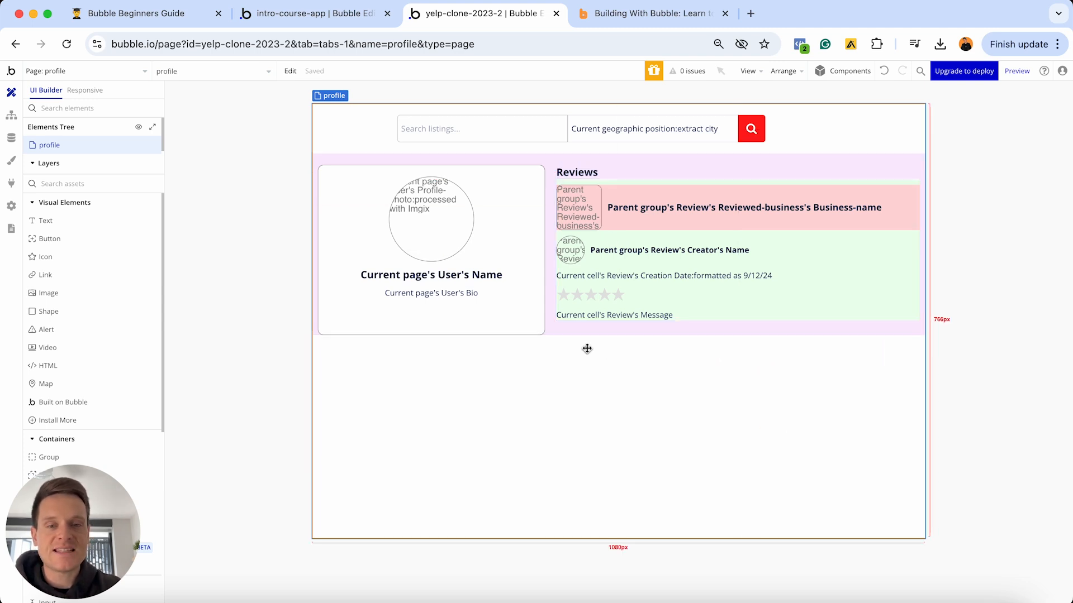
- Inspect the layouts of Group A, Group - Profile-details and RepeatingGroup Review
{"action": "double_click", "coordinate": [691, 163]}
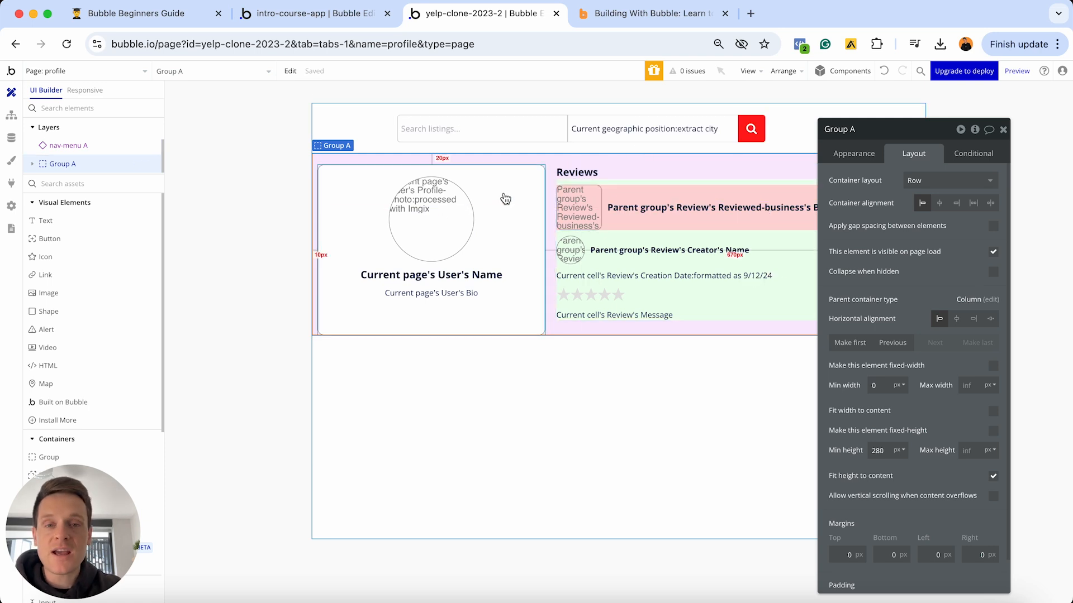
{"action": "left_click", "coordinate": [502, 195]}
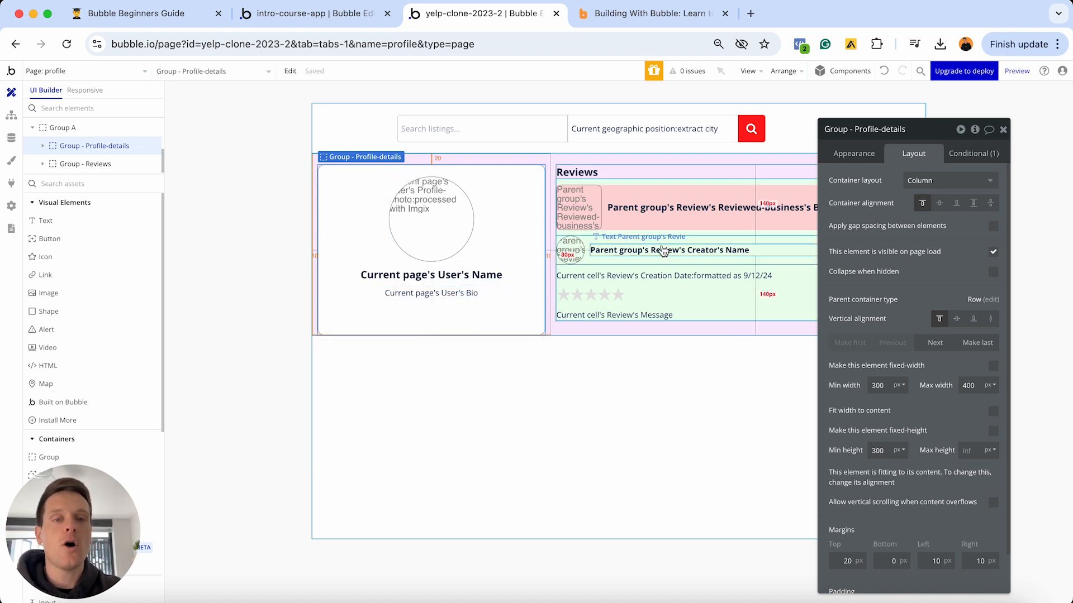
{"action": "left_click", "coordinate": [707, 233]}
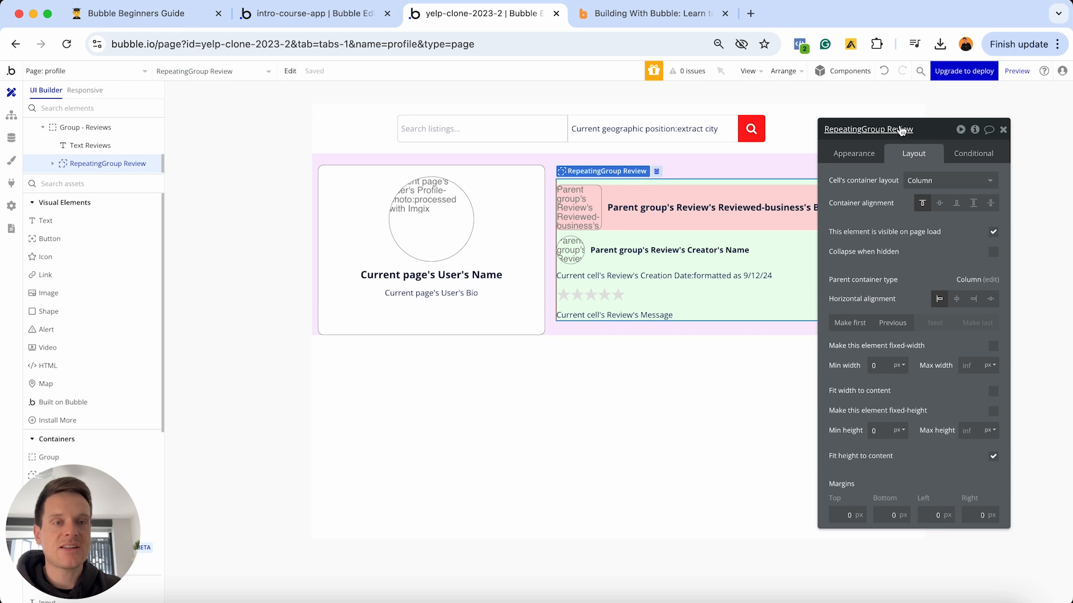
{"action": "left_click_drag", "start_coordinate": [917, 130], "coordinate": [320, 147]}
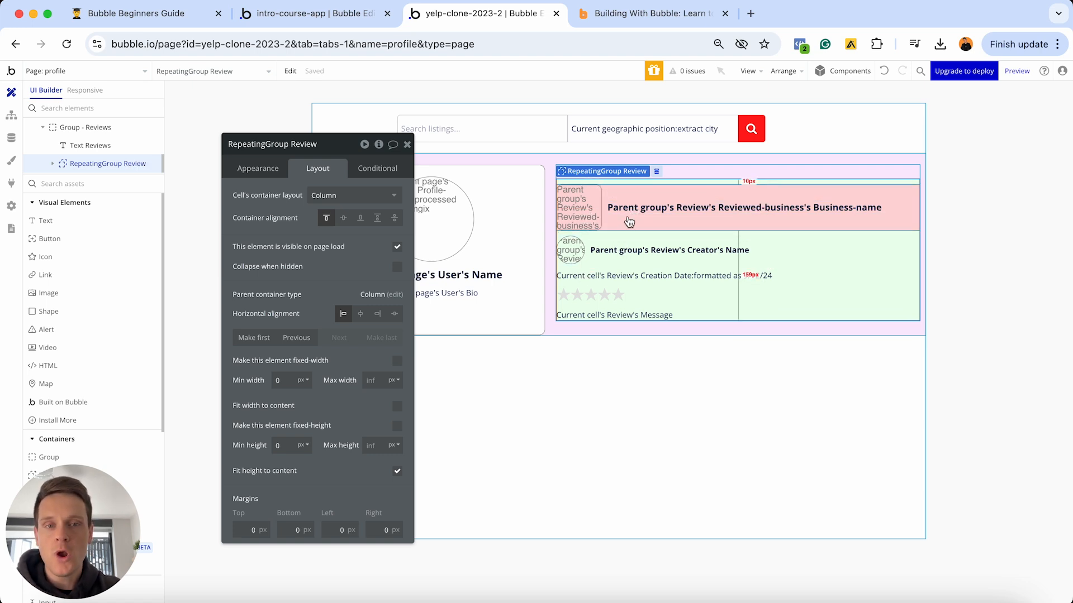
- Check Group Review's Row layout, then return to the intro-course-app index page
{"action": "left_click", "coordinate": [627, 221]}
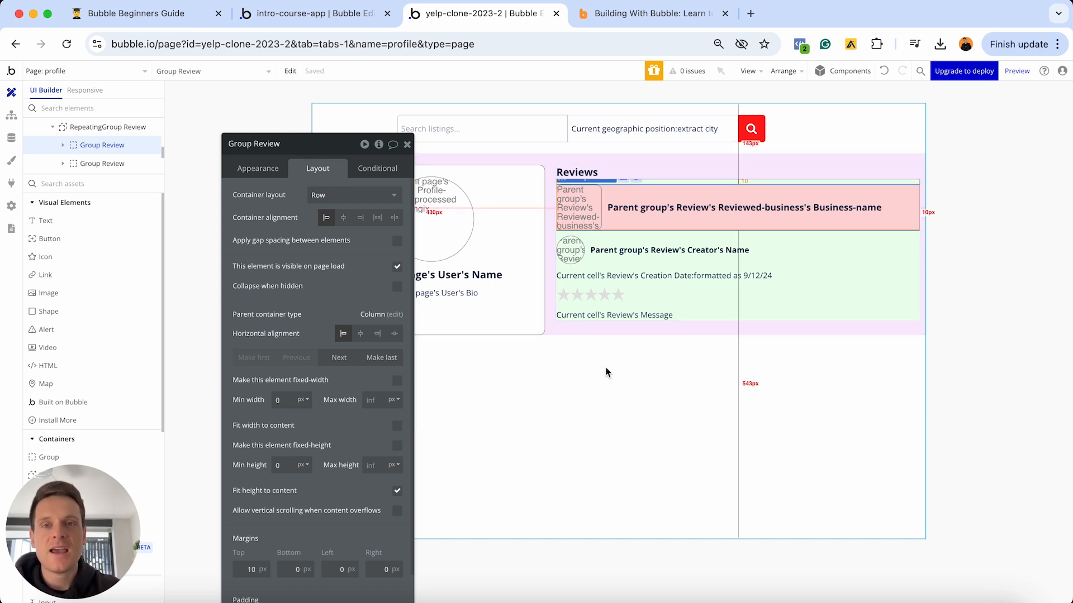
{"action": "left_click", "coordinate": [294, 19]}
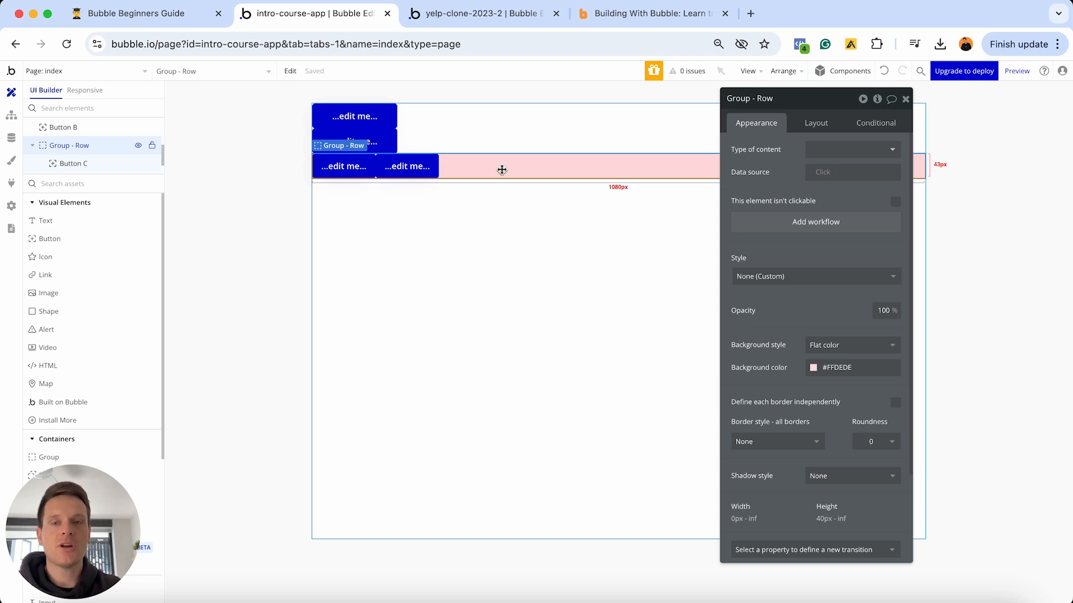
- Remove the pink Group - Row and Buttons A–D, leaving the index page completely empty
{"action": "key", "text": "super+z"}
{"action": "key", "text": "super+z"}
{"action": "key", "text": "super+z"}
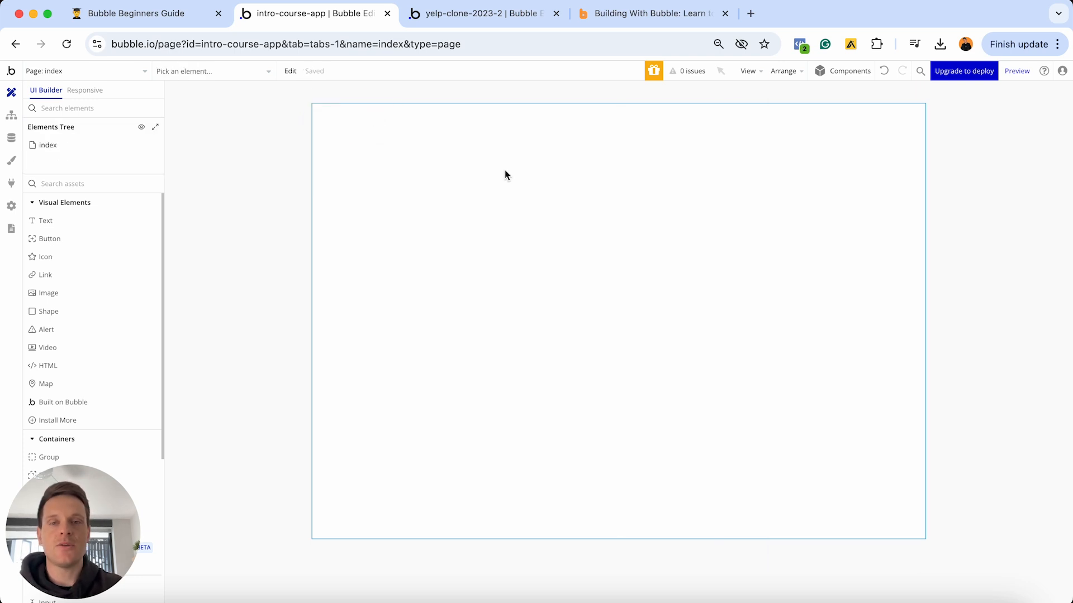
{"action": "left_click", "coordinate": [595, 17]}
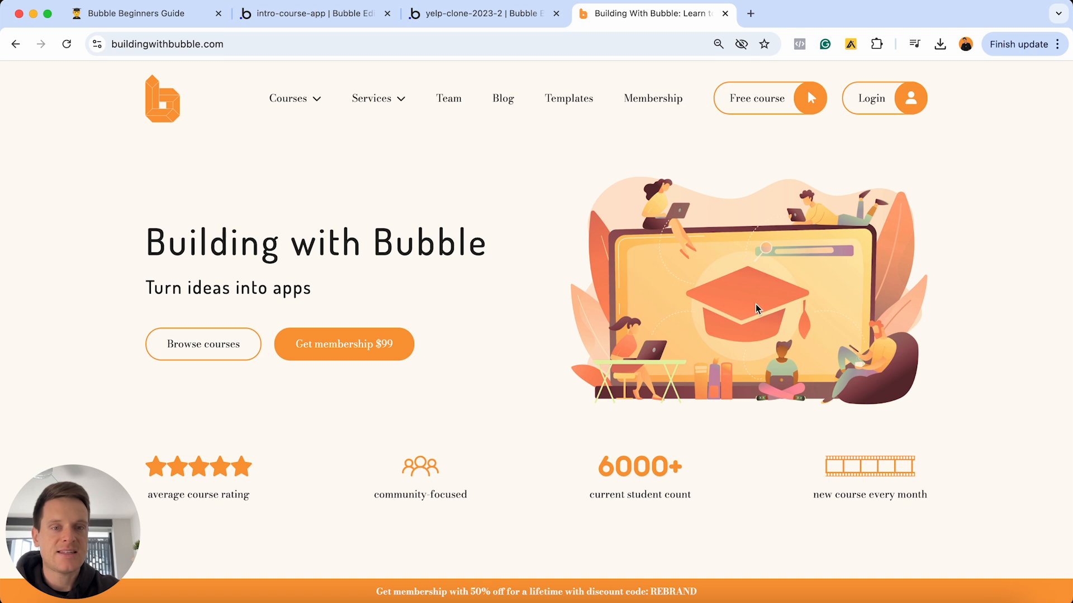
{"action": "left_click", "coordinate": [306, 15]}
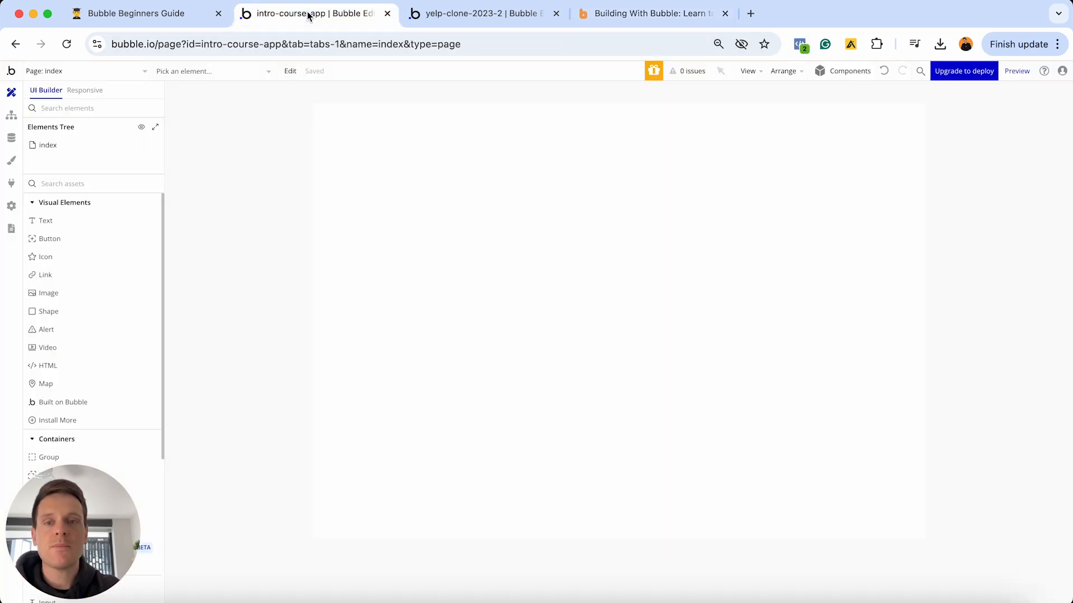
{"action": "double_click", "coordinate": [500, 218]}
{"action": "left_click", "coordinate": [815, 124]}
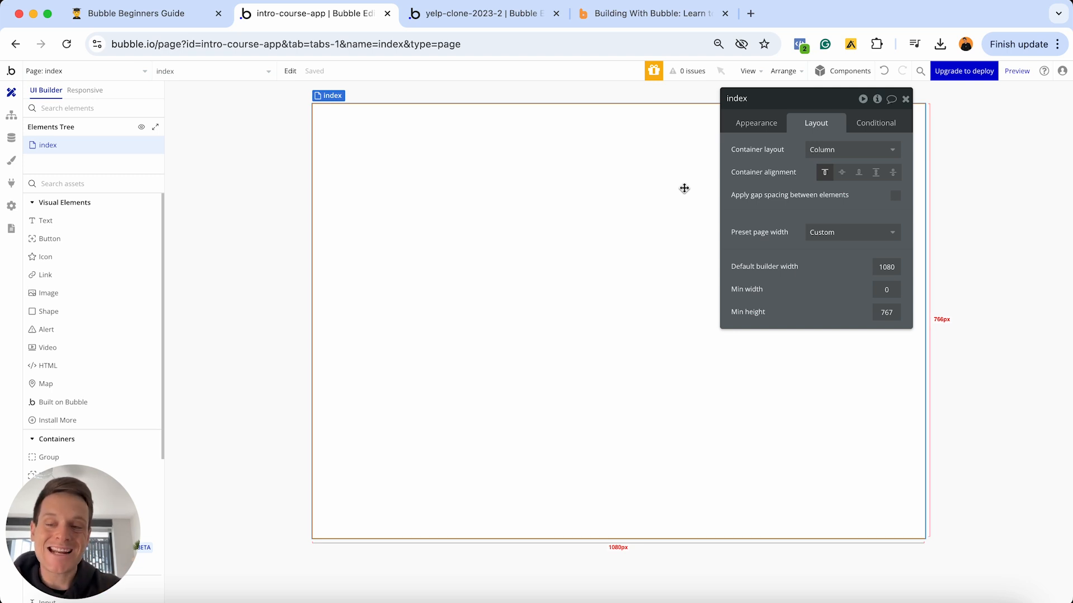
{"action": "scroll", "coordinate": [128, 350], "scroll_direction": "down", "scroll_amount": 2}
- Draw a new group container named Group - Main at the page's top-left
{"action": "left_click", "coordinate": [67, 401]}
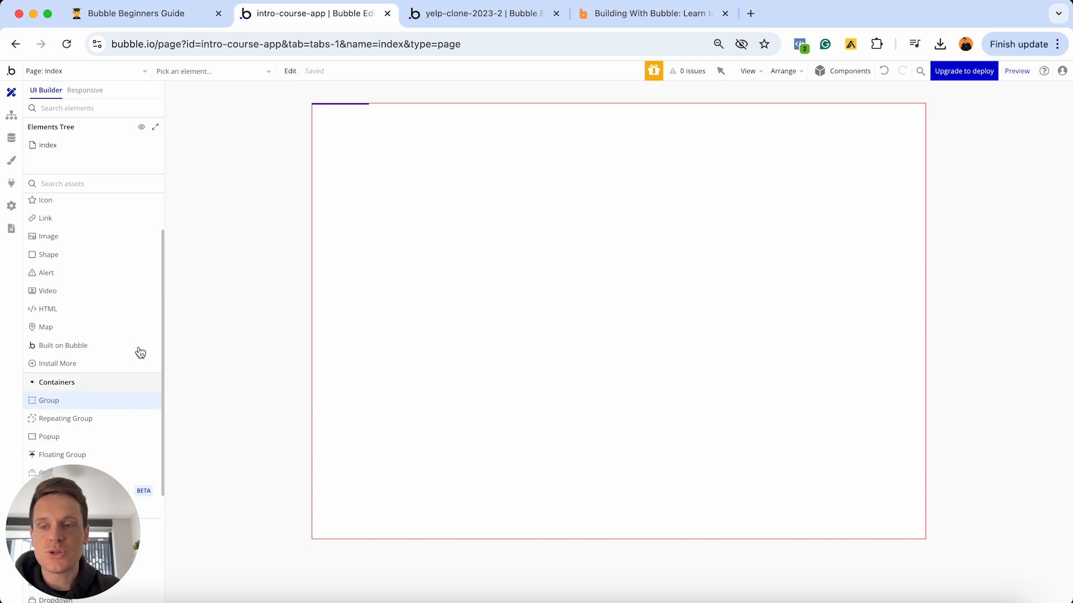
{"action": "left_click", "coordinate": [413, 169]}
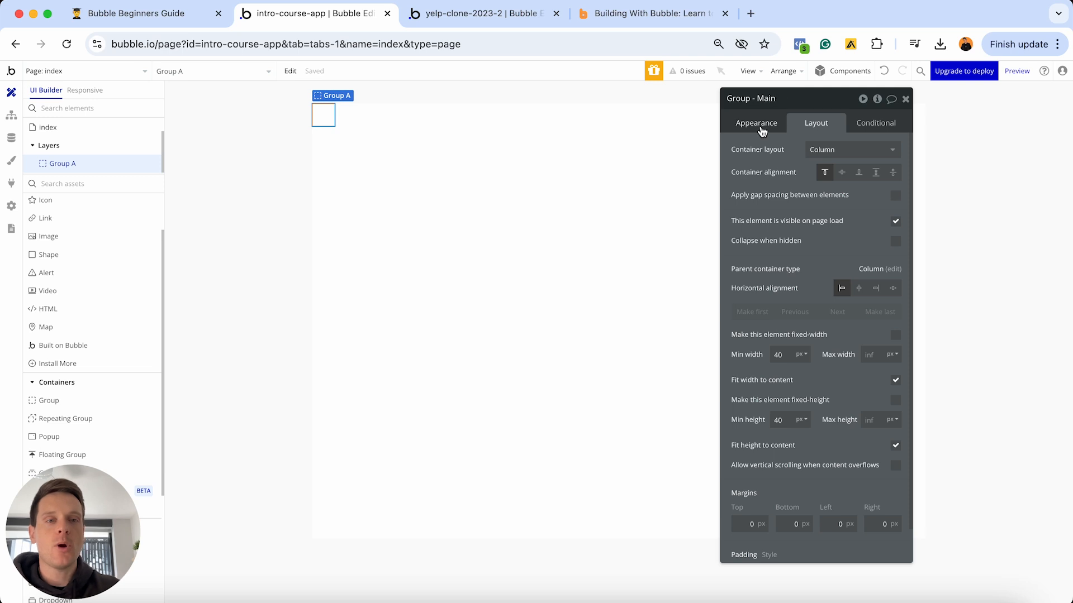
{"action": "left_click", "coordinate": [756, 124]}
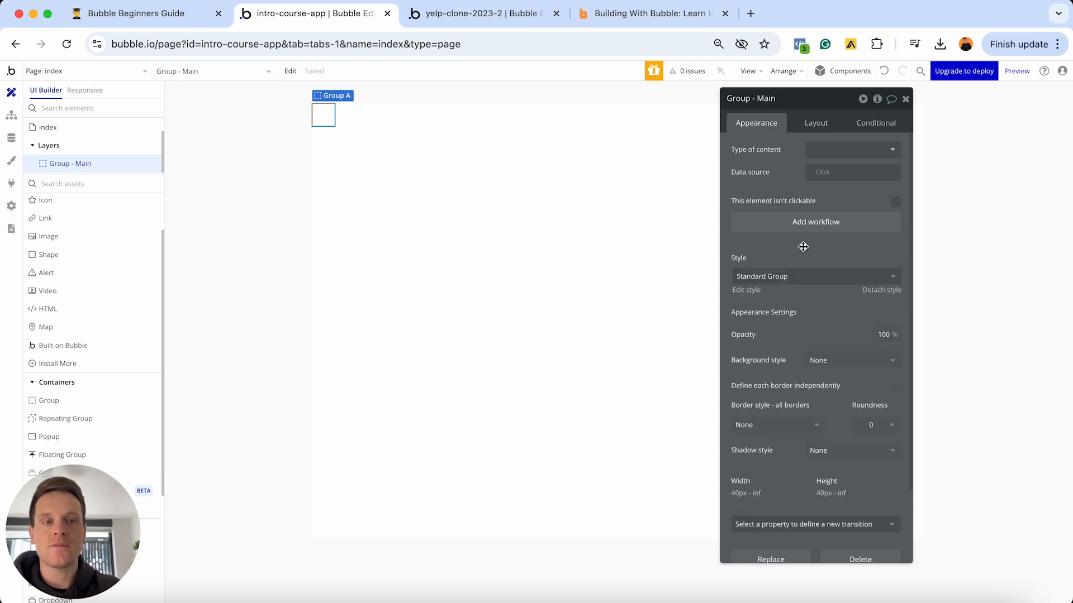
- Detach Group - Main from its standard style and give it a flat #FFDADA background
{"action": "left_click", "coordinate": [872, 292]}
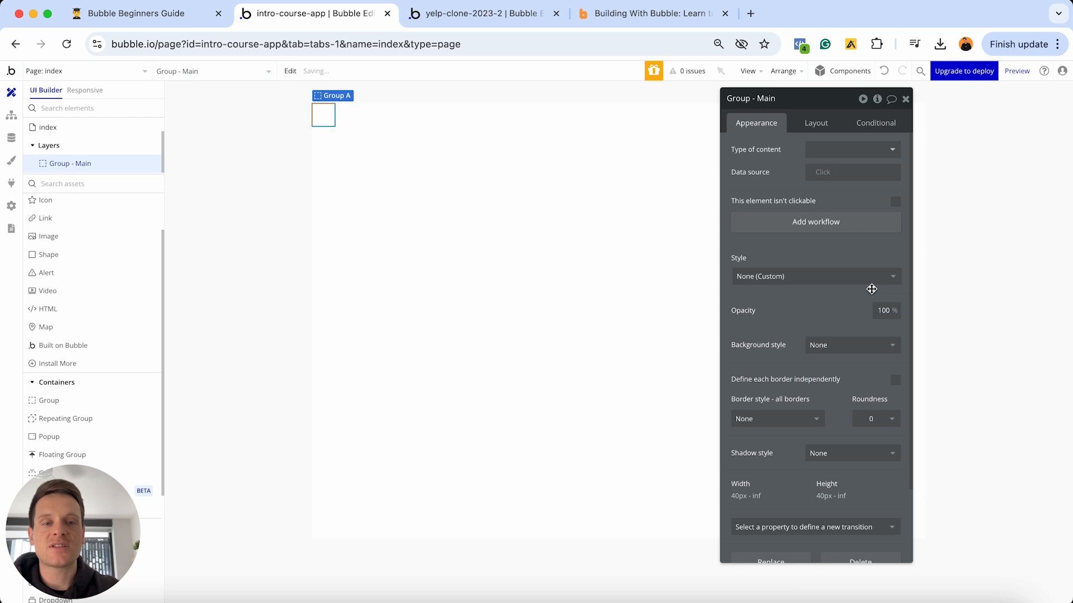
{"action": "left_click", "coordinate": [843, 343]}
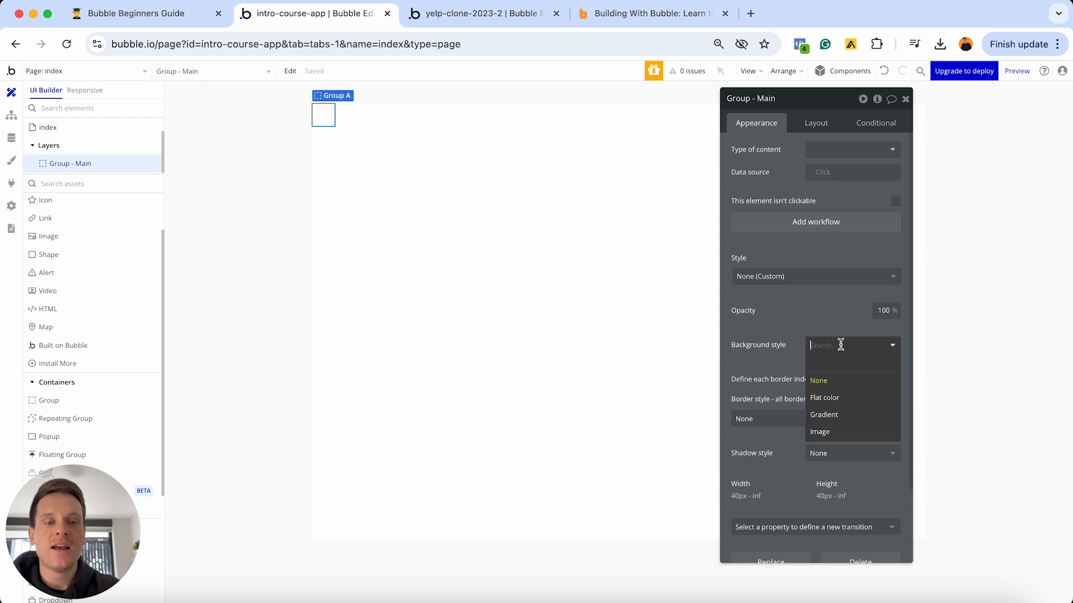
{"action": "left_click", "coordinate": [827, 401]}
{"action": "left_click", "coordinate": [826, 369]}
{"action": "left_click", "coordinate": [818, 379]}
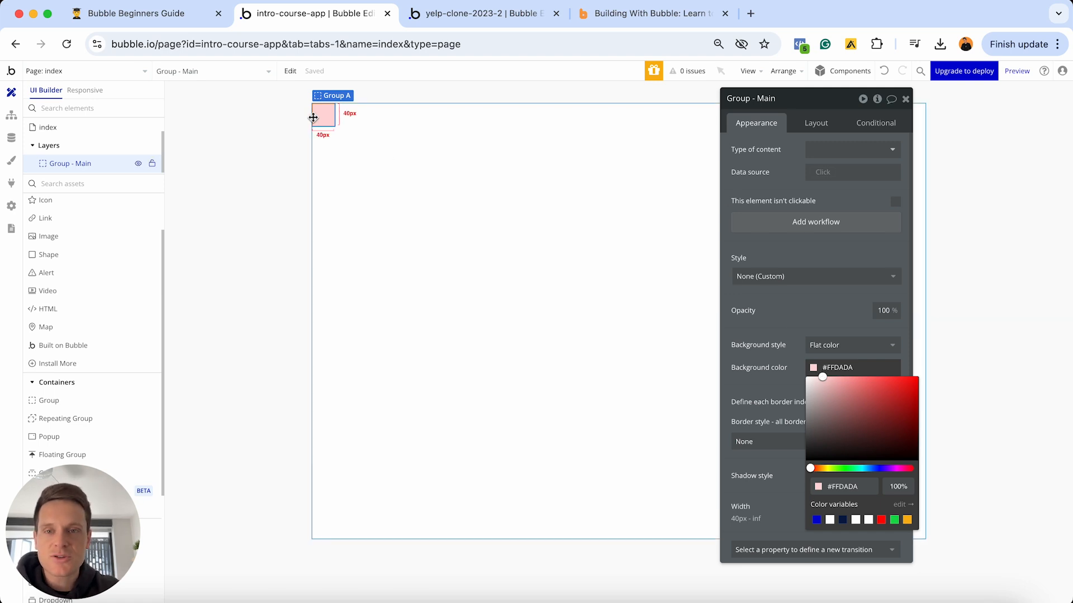
{"action": "left_click", "coordinate": [810, 122]}
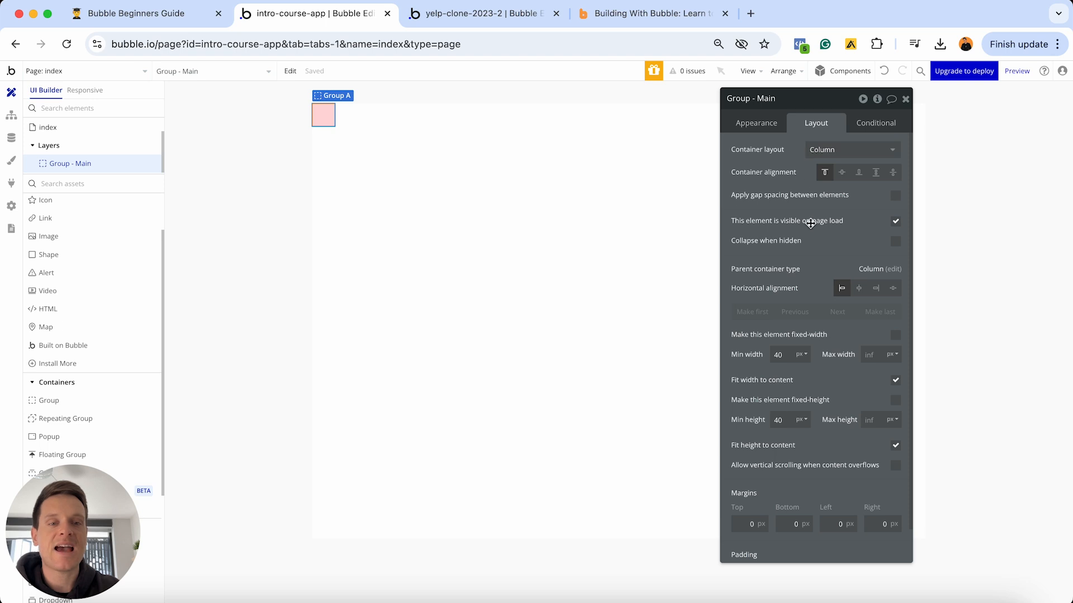
- Set Group - Main to min width 0 and min height 0, with fit-to-content unchecked and max height 500px
{"action": "left_click", "coordinate": [788, 353]}
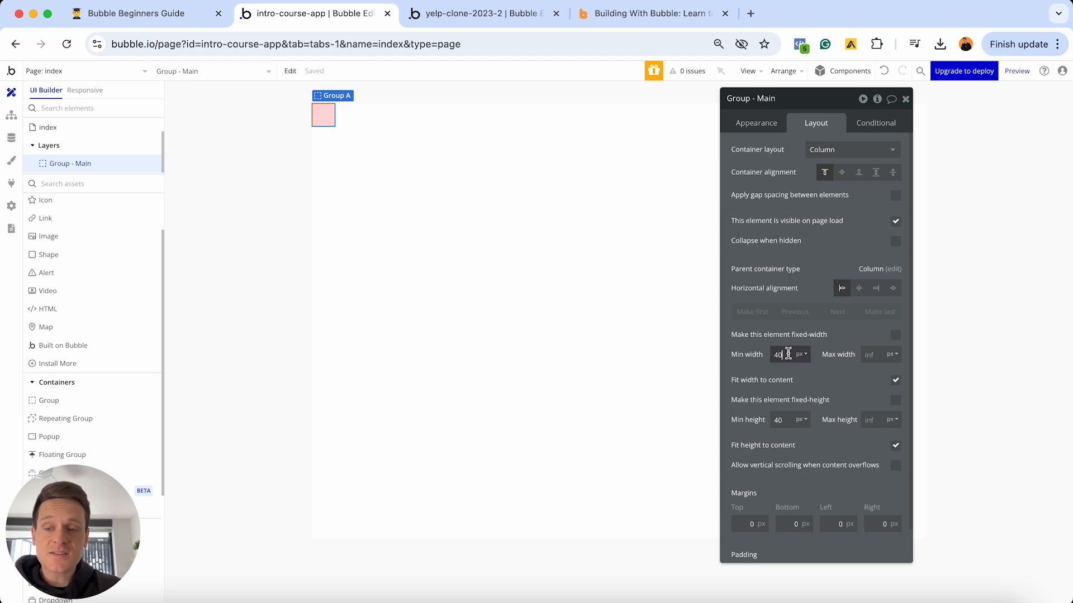
{"action": "type", "text": "0"}
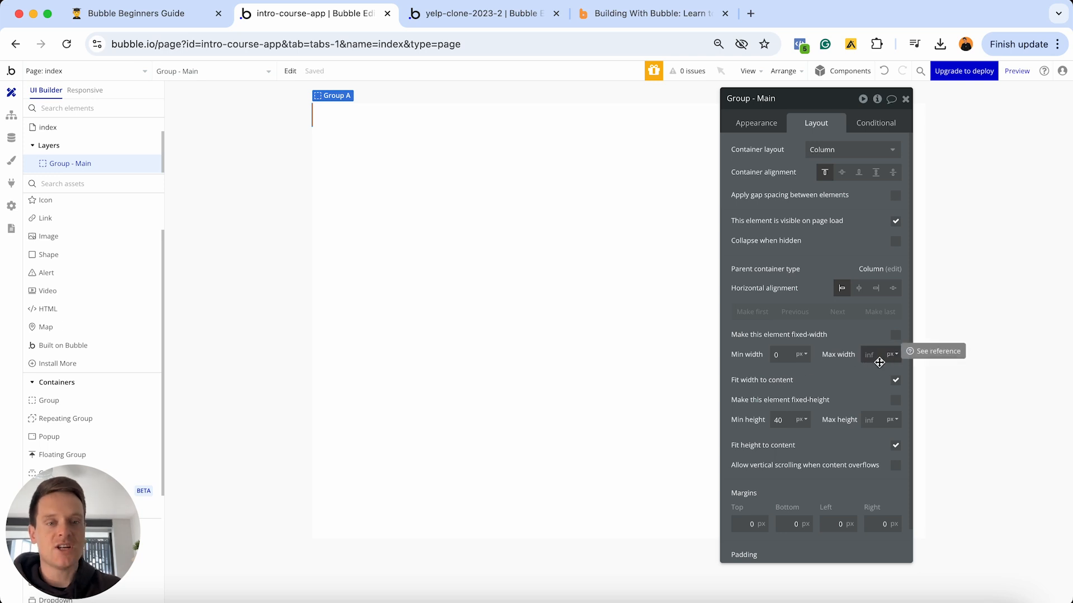
{"action": "left_click", "coordinate": [895, 382]}
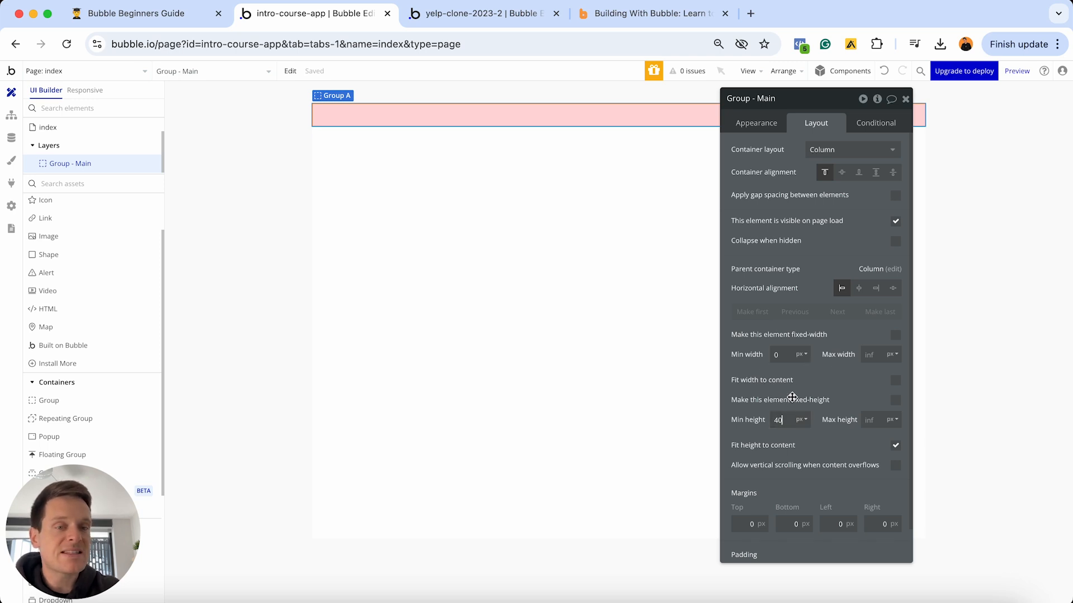
{"action": "type", "text": "0"}
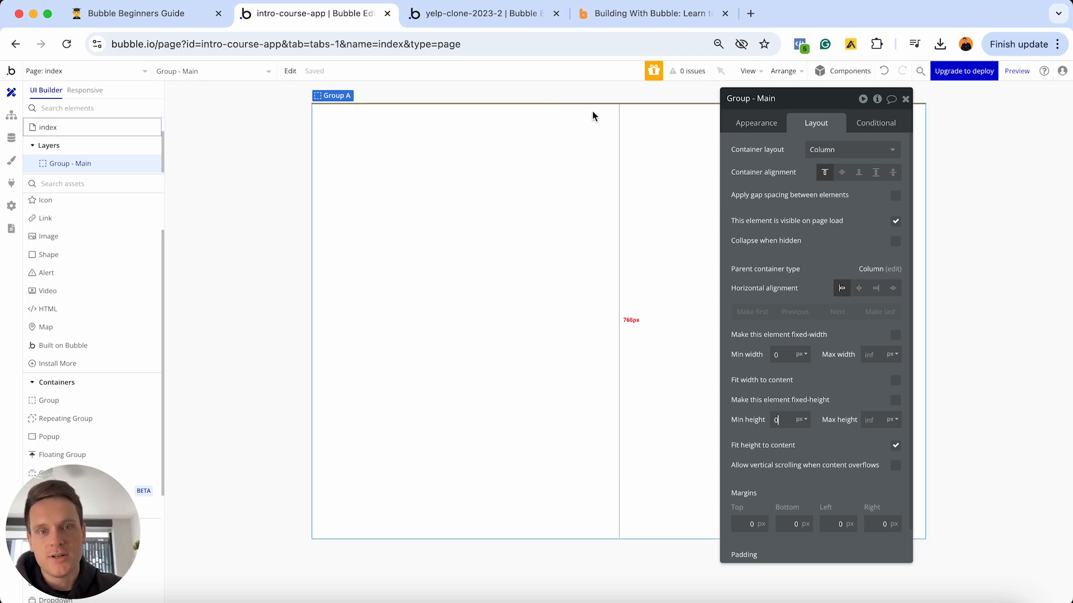
{"action": "left_click", "coordinate": [896, 446]}
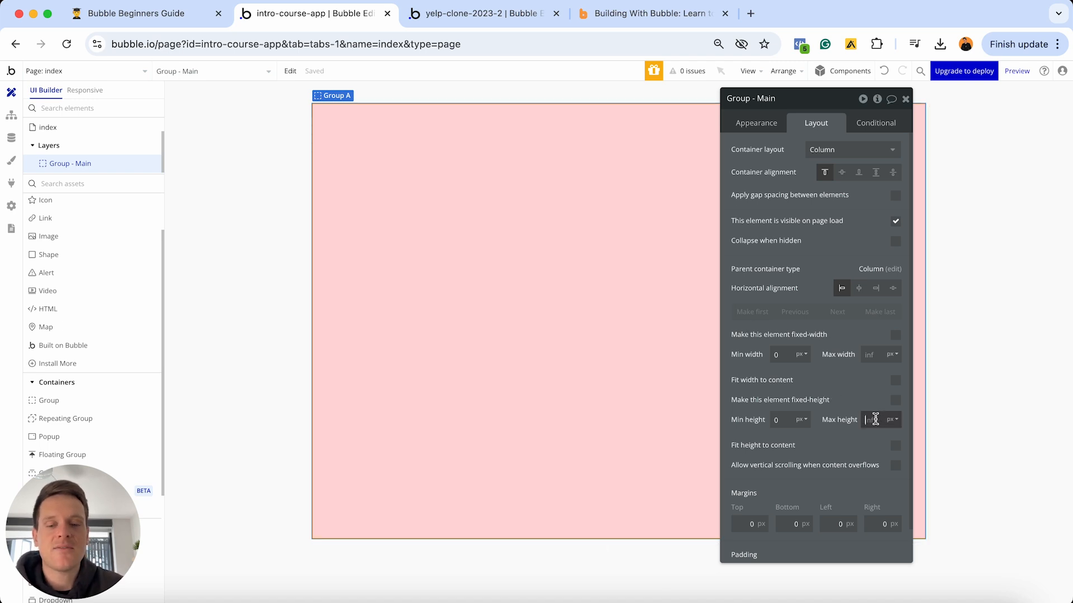
{"action": "type", "text": "500"}
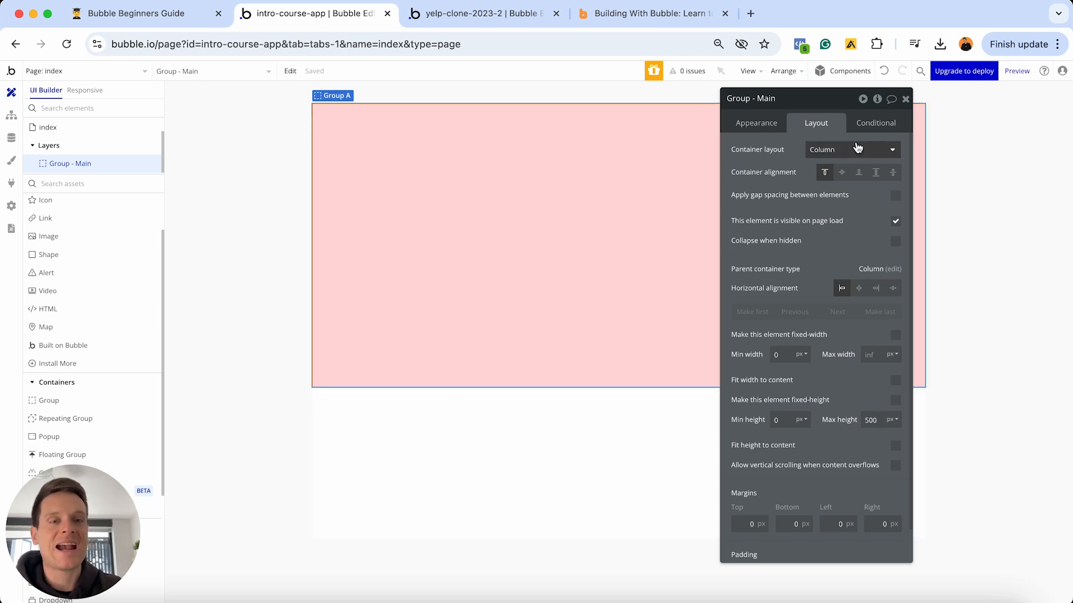
- Switch Group - Main's container layout to Row and draw a new child group inside it
{"action": "left_click", "coordinate": [856, 149]}
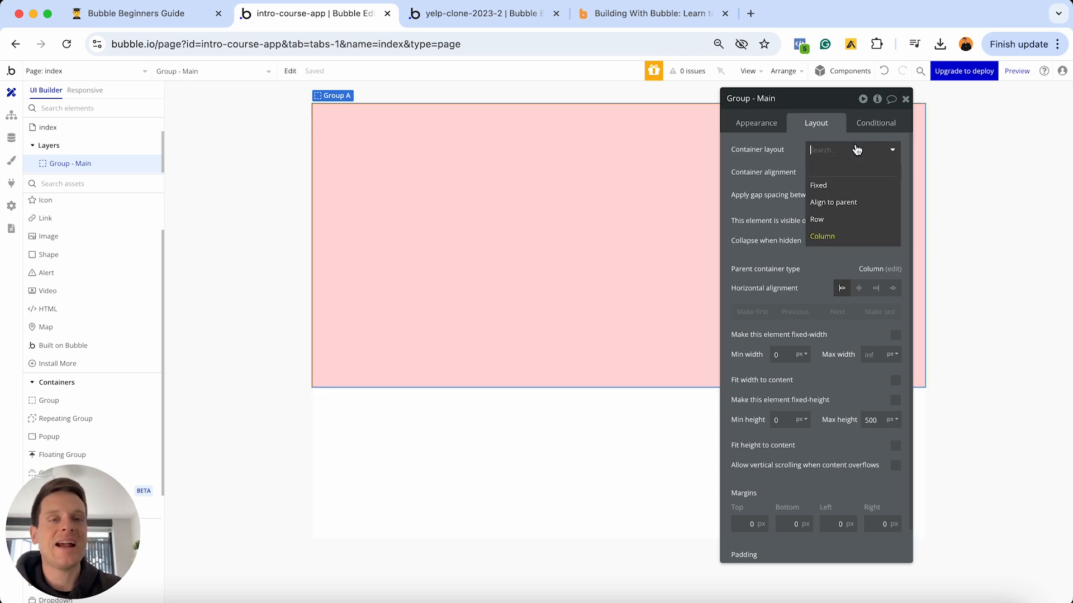
{"action": "left_click", "coordinate": [820, 222]}
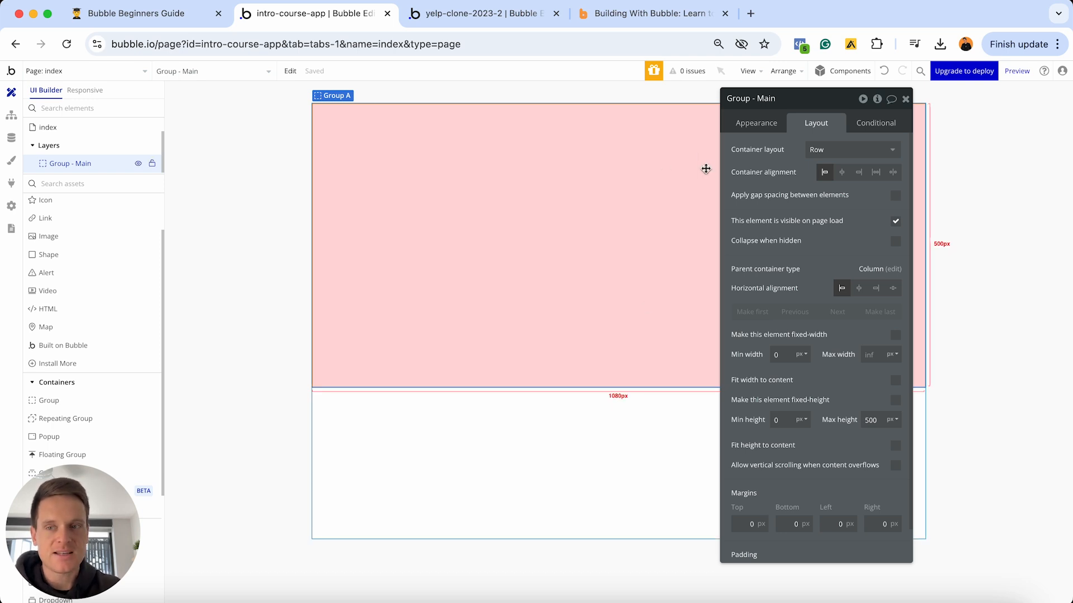
{"action": "left_click", "coordinate": [609, 14]}
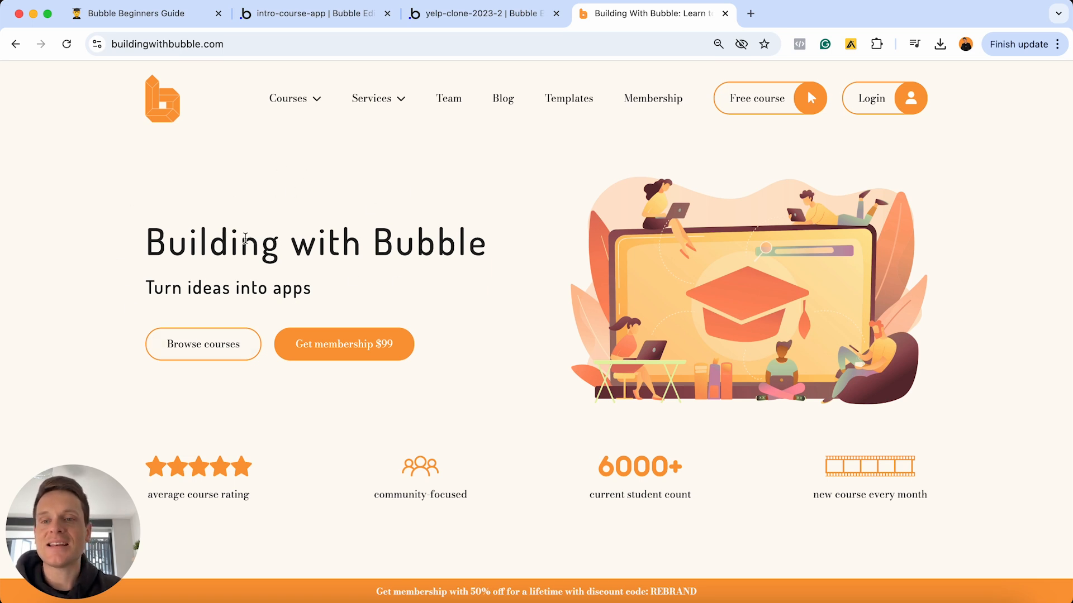
{"action": "left_click", "coordinate": [324, 21]}
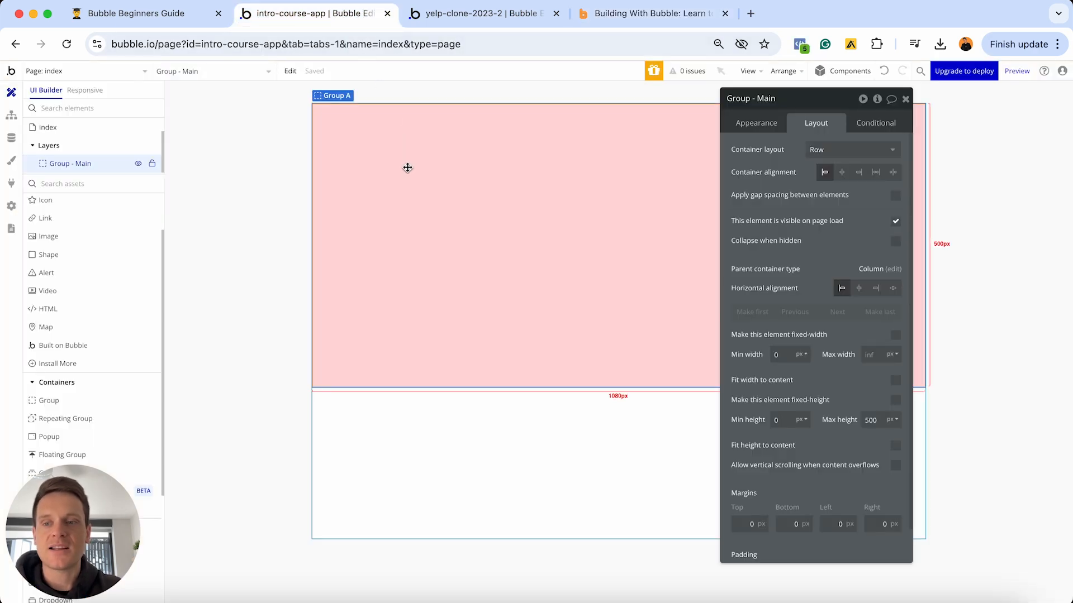
{"action": "left_click", "coordinate": [99, 400]}
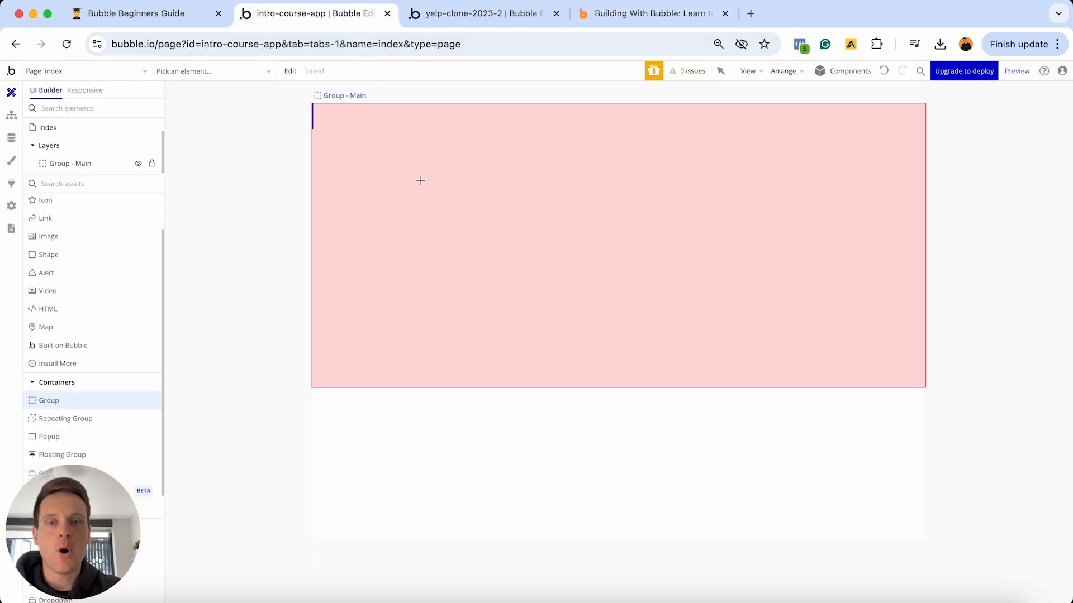
{"action": "left_click", "coordinate": [421, 180]}
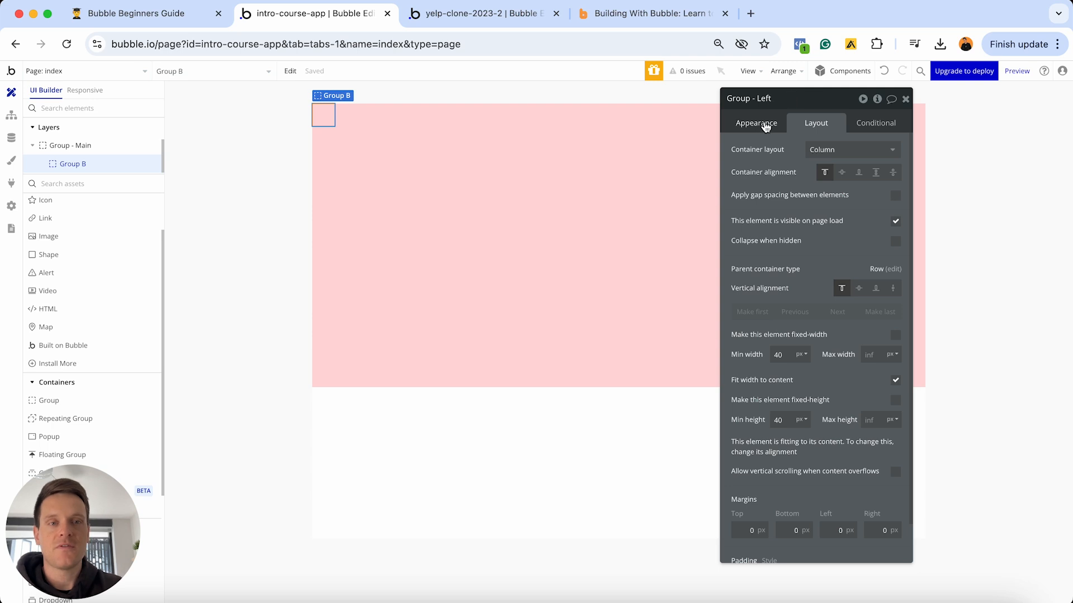
- Detach Group - Left's style and fill it with a flat #EEFFE5 light-green background
{"action": "left_click", "coordinate": [763, 123]}
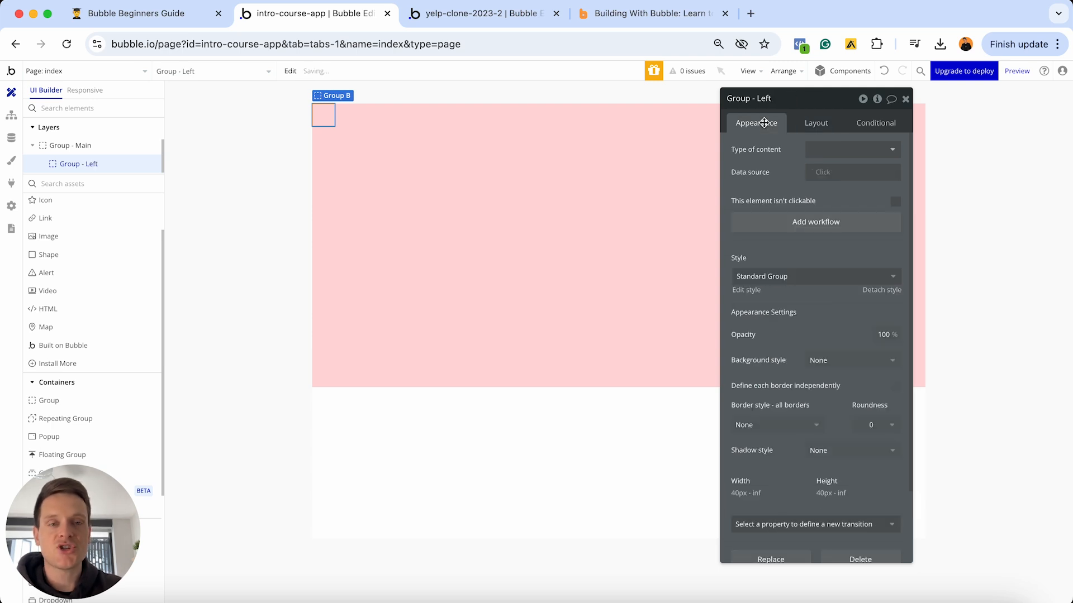
{"action": "left_click", "coordinate": [884, 292]}
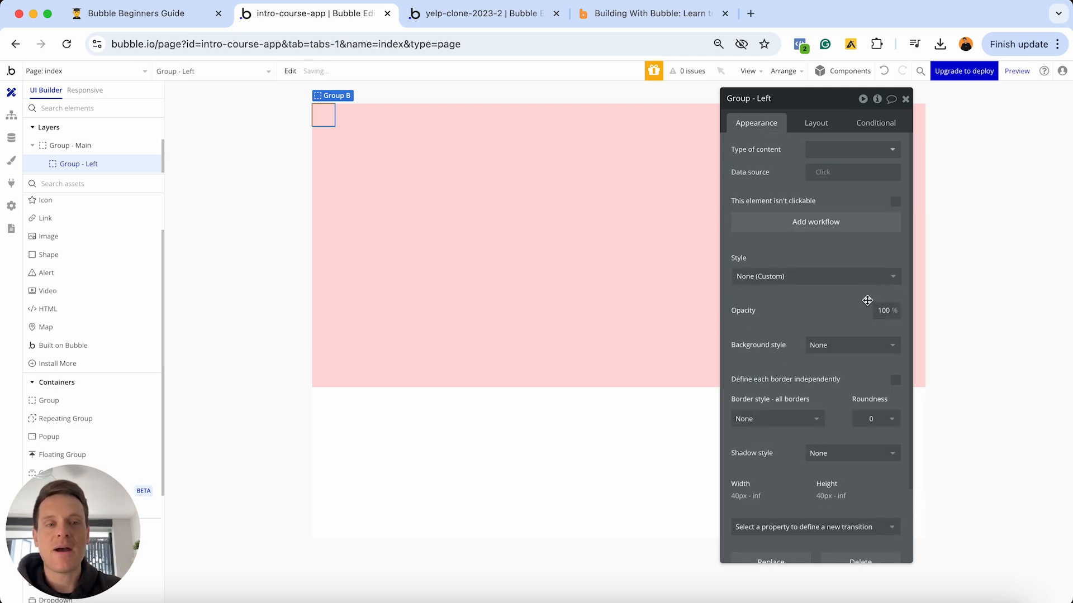
{"action": "left_click", "coordinate": [832, 345]}
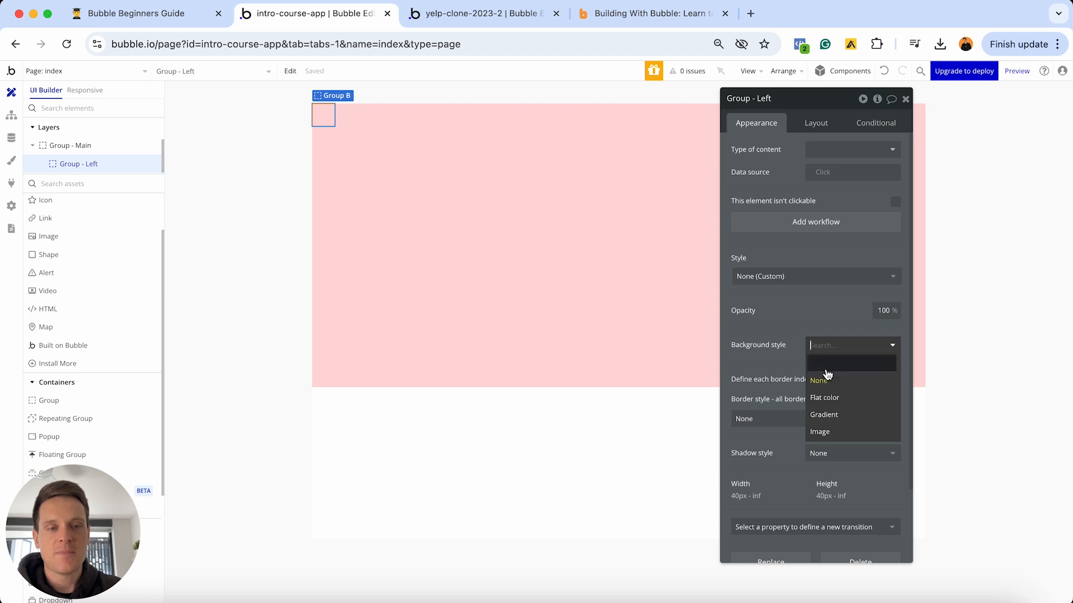
{"action": "left_click", "coordinate": [820, 402]}
{"action": "left_click", "coordinate": [825, 372]}
{"action": "left_click", "coordinate": [819, 379]}
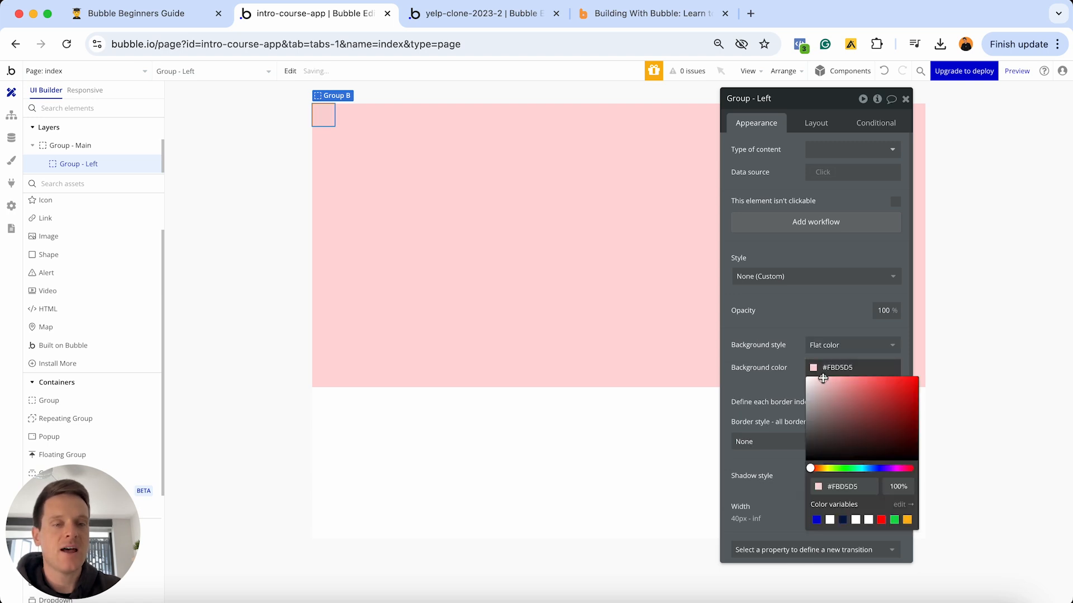
{"action": "left_click", "coordinate": [838, 468]}
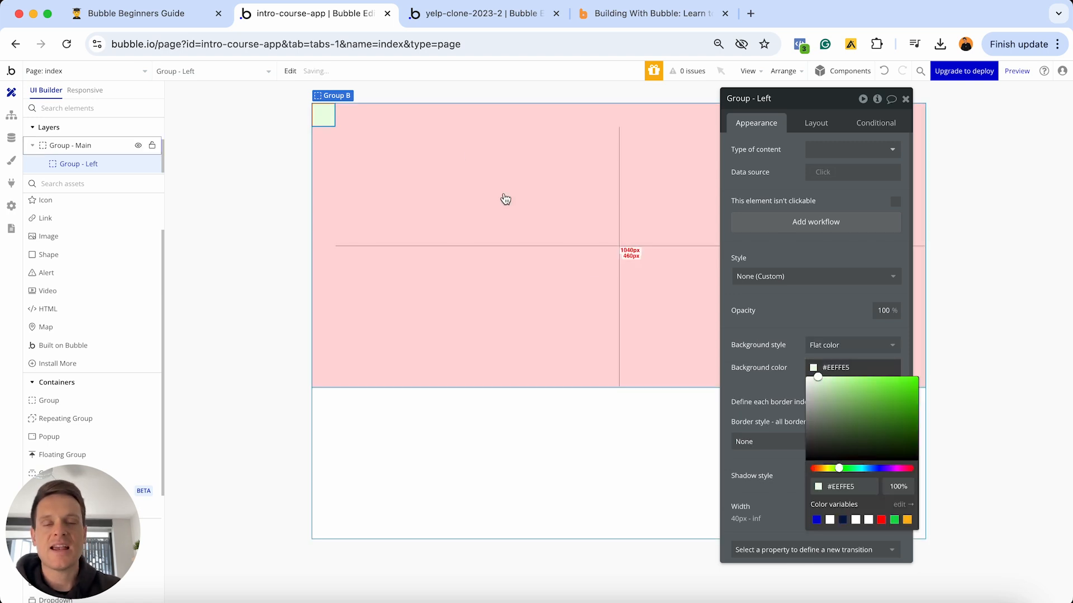
{"action": "left_click", "coordinate": [814, 123]}
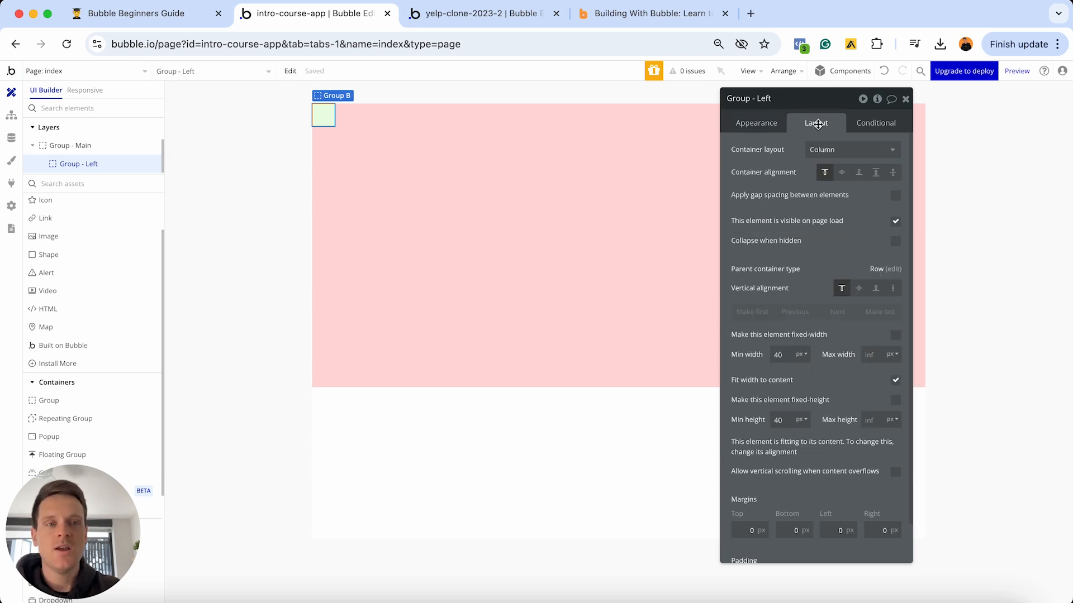
- Give Group - Left min width 0 and full row width with a 300px minimum height, then view the Building With Bubble site
{"action": "left_click", "coordinate": [787, 355]}
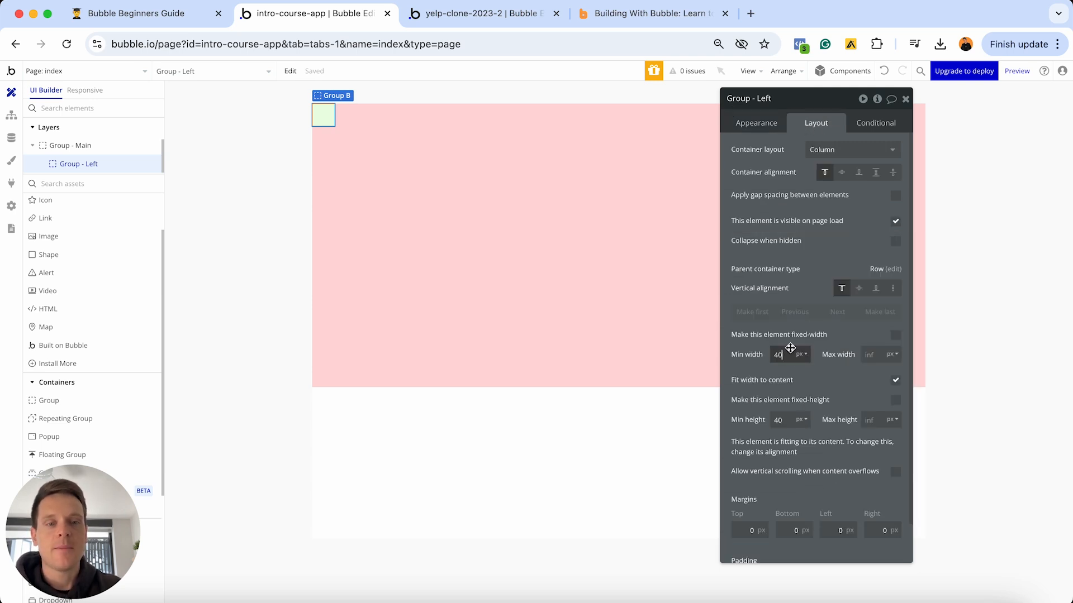
{"action": "type", "text": "0"}
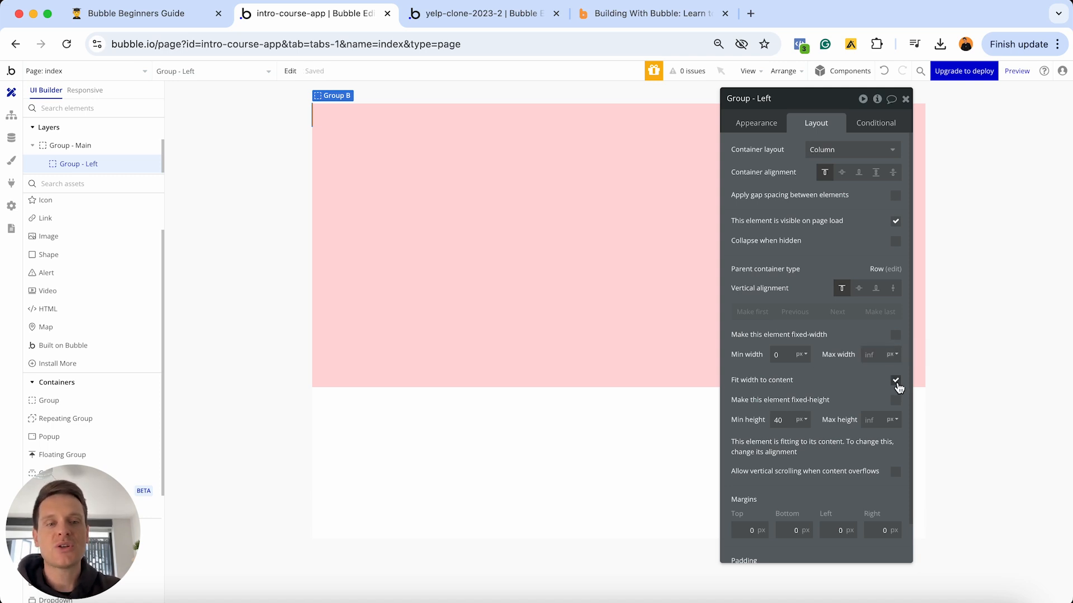
{"action": "left_click", "coordinate": [895, 381]}
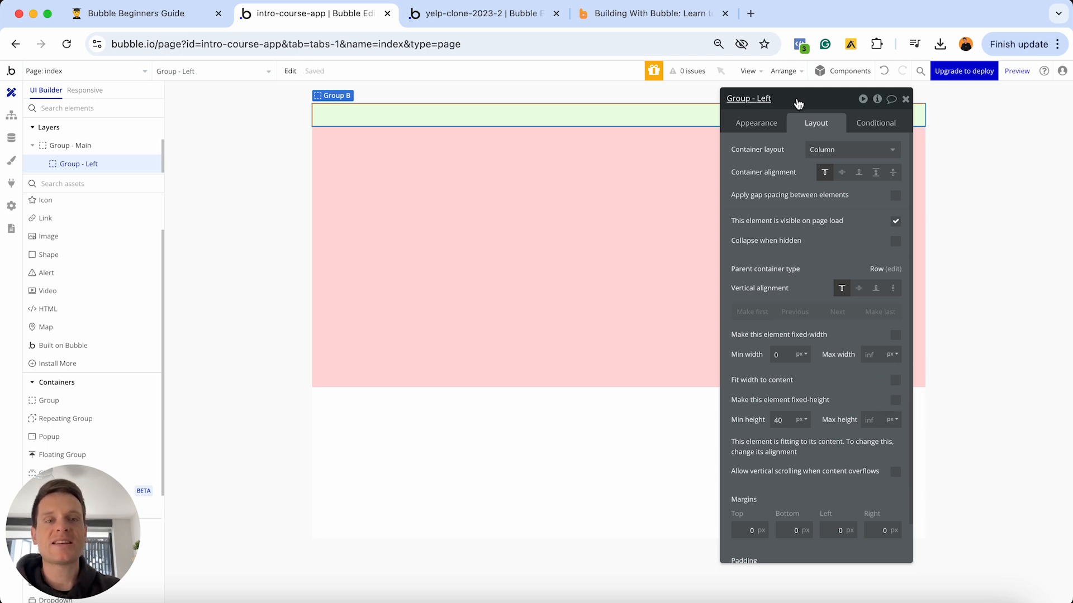
{"action": "left_click_drag", "start_coordinate": [798, 101], "coordinate": [719, 179]}
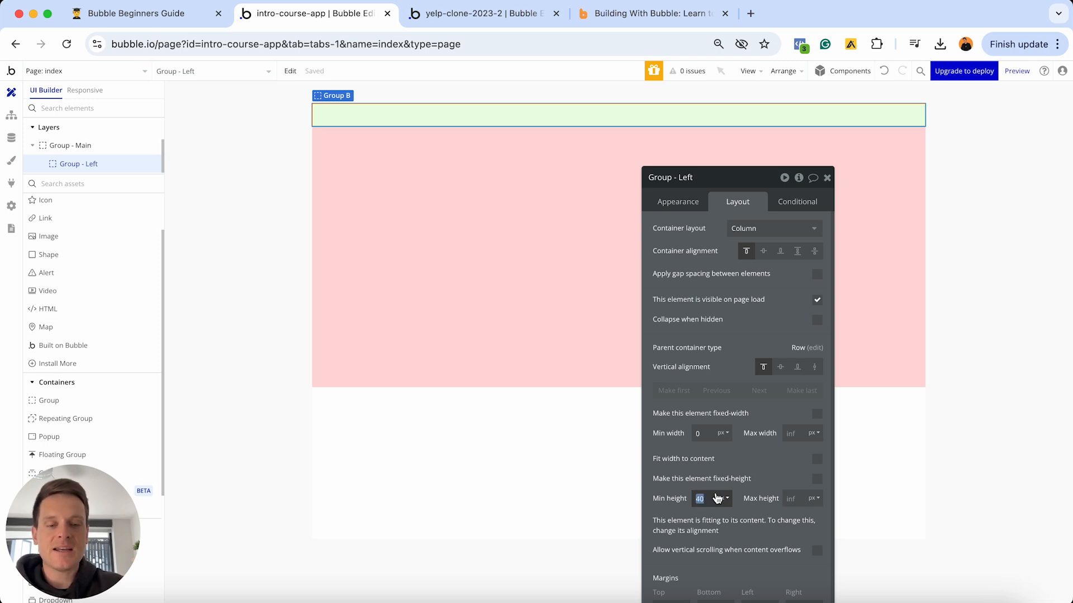
{"action": "type", "text": "300"}
{"action": "key", "text": "Return"}
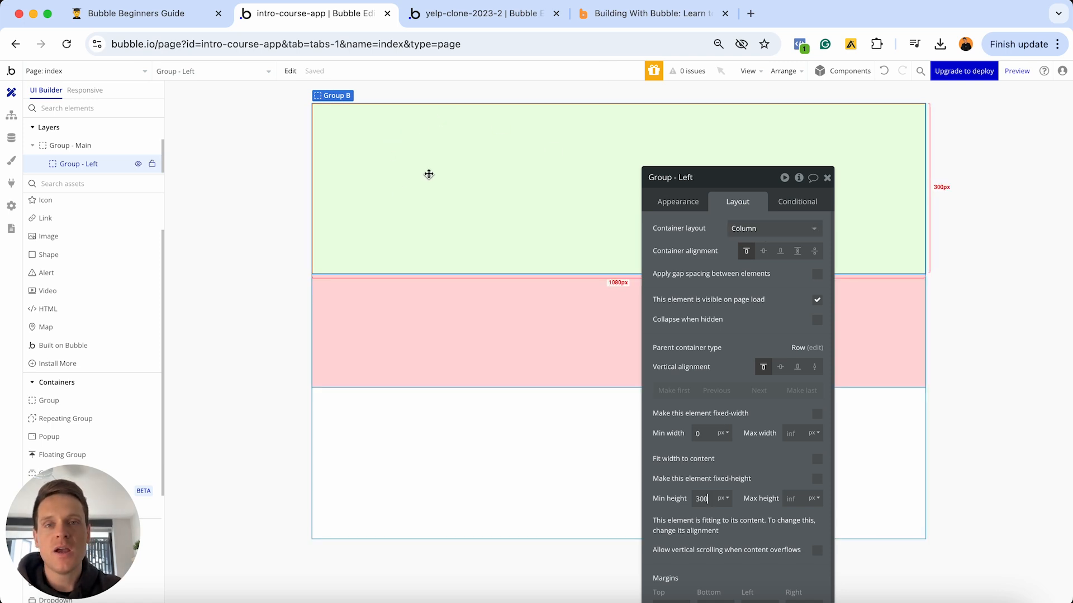
{"action": "left_click", "coordinate": [636, 23]}
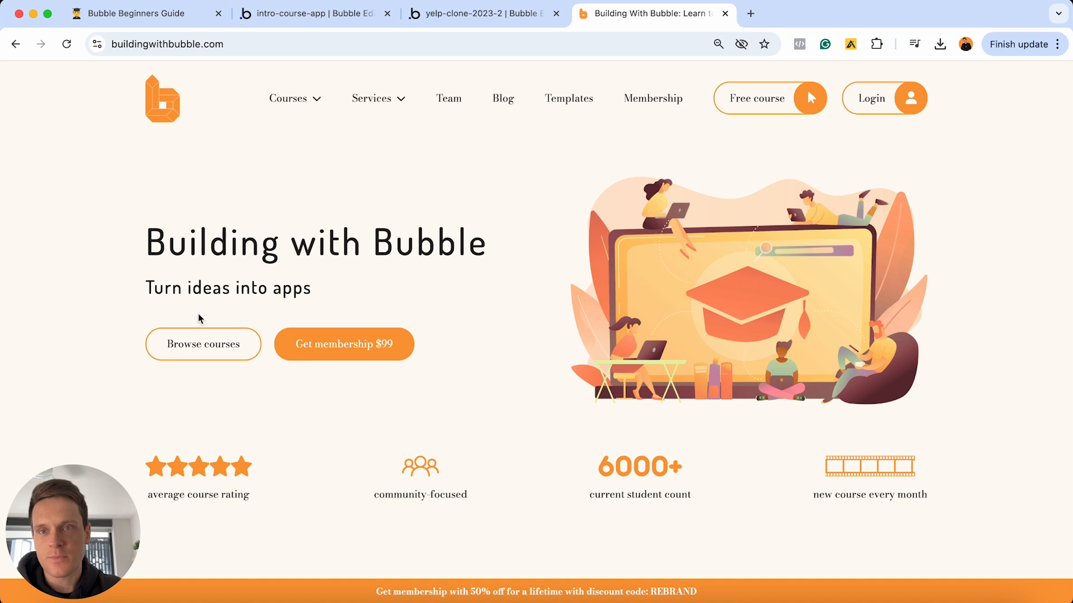
- Return to the intro-course-app Bubble Editor browser tab
{"action": "left_click", "coordinate": [282, 14]}
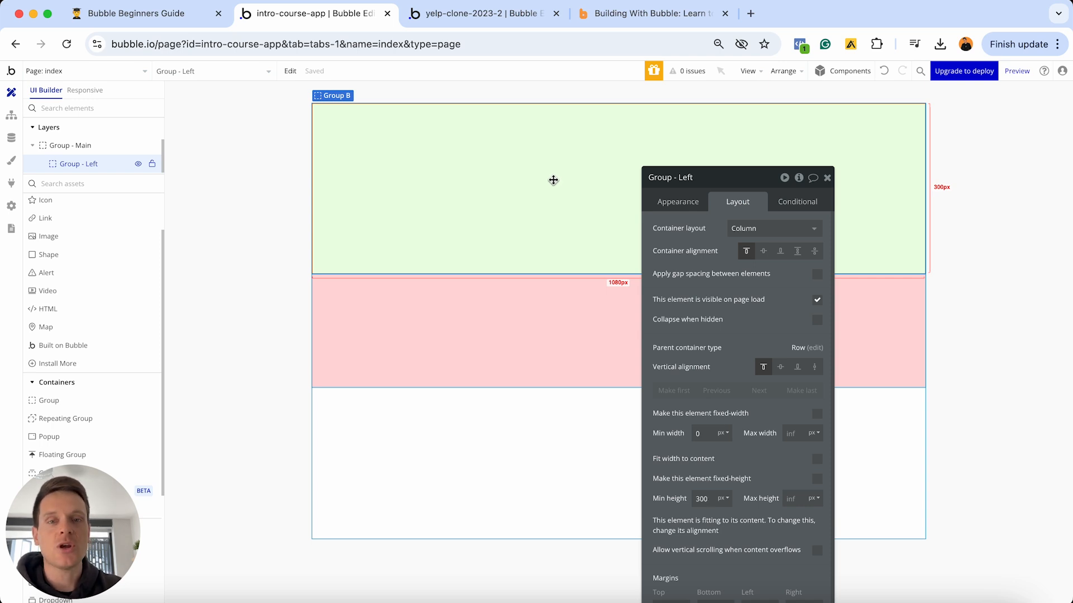
- Paste a copy of Group - Left into Group - Main and rename it Group - Right
{"action": "left_click", "coordinate": [551, 296]}
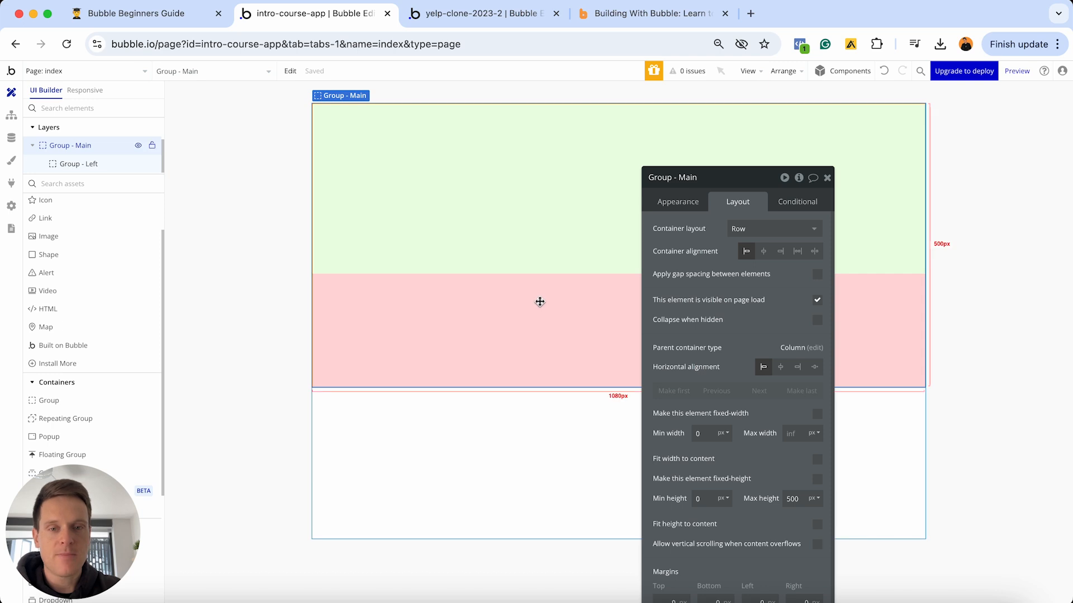
{"action": "key", "text": "ctrl+v"}
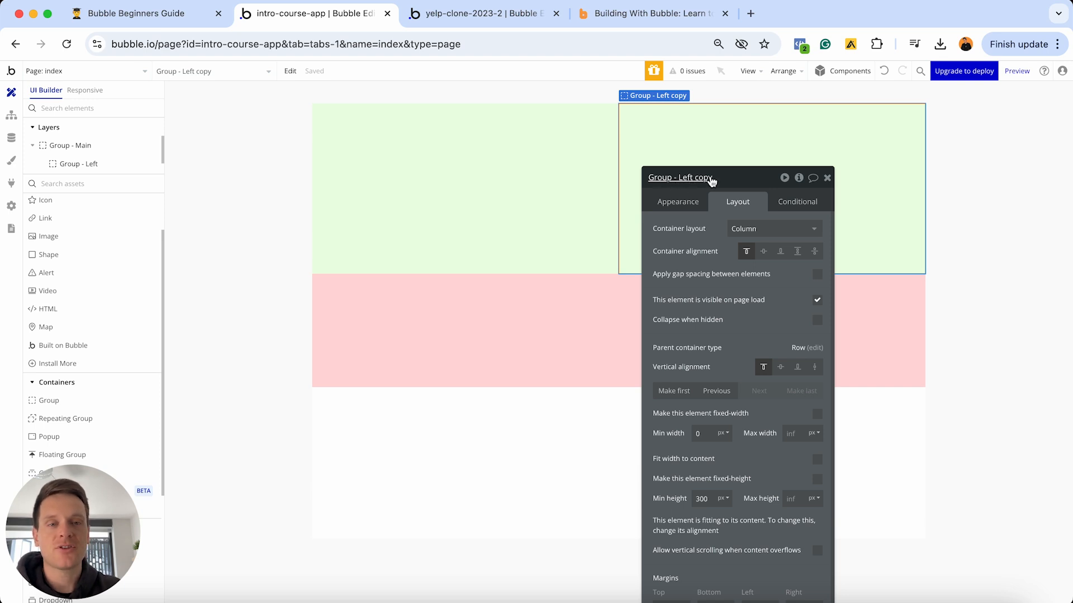
{"action": "left_click_drag", "start_coordinate": [712, 178], "coordinate": [678, 177]}
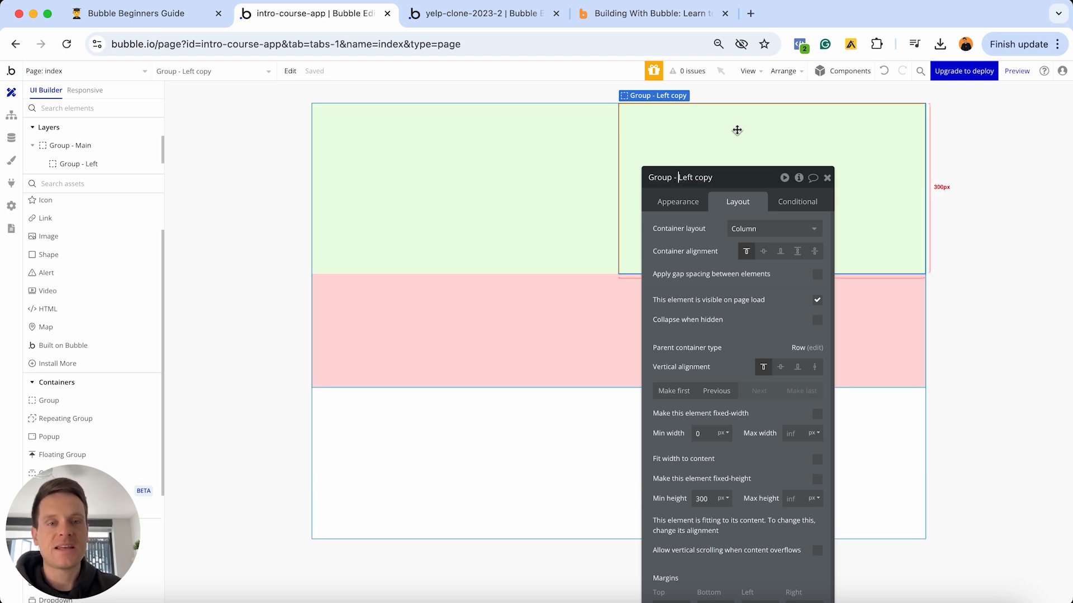
{"action": "type", "text": "Righ"}
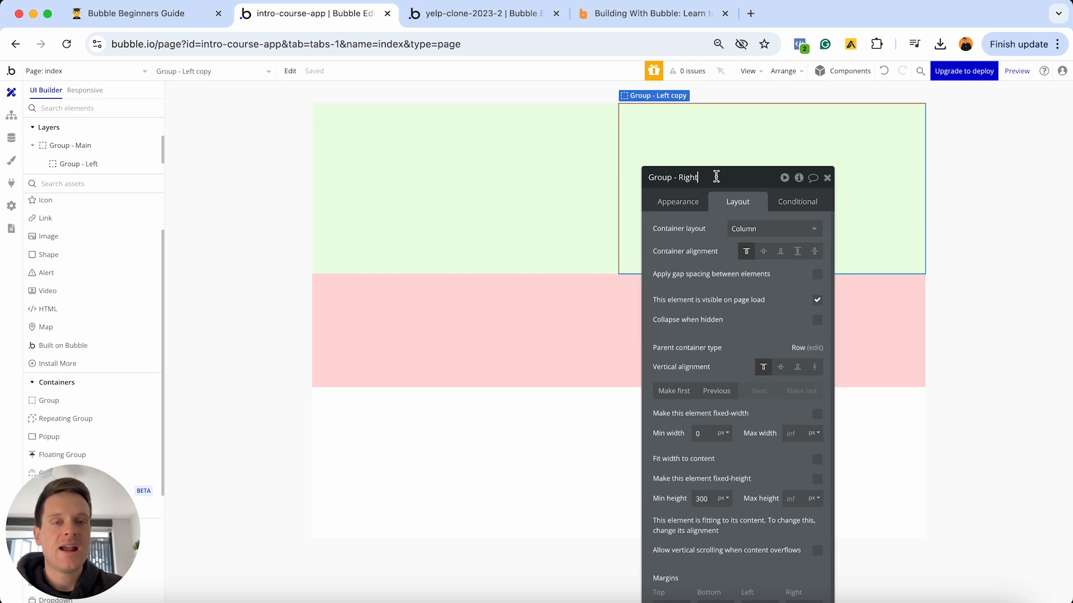
{"action": "left_click", "coordinate": [679, 204]}
- Shift Group - Right's background colour from green to light blue #E5E9FF
{"action": "left_click", "coordinate": [752, 446]}
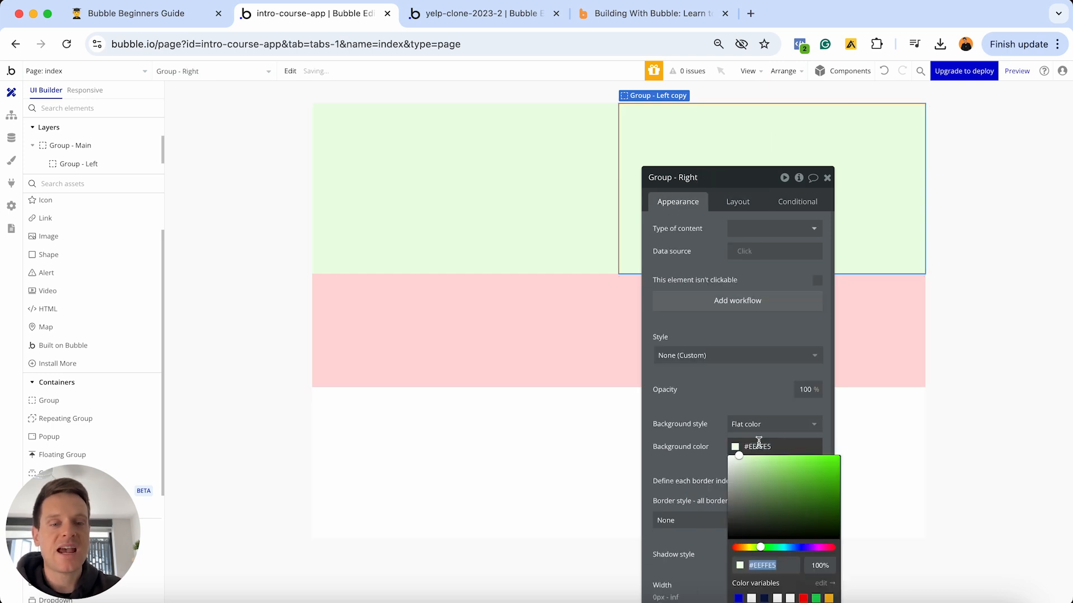
{"action": "left_click", "coordinate": [770, 548]}
{"action": "left_click_drag", "start_coordinate": [771, 547], "coordinate": [798, 546]}
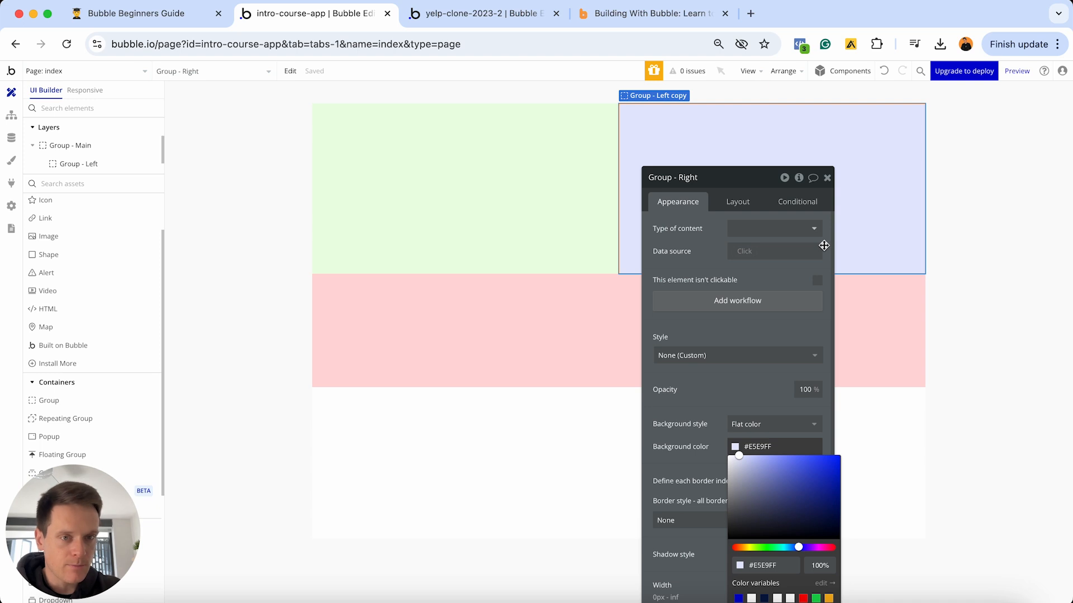
{"action": "left_click", "coordinate": [827, 178]}
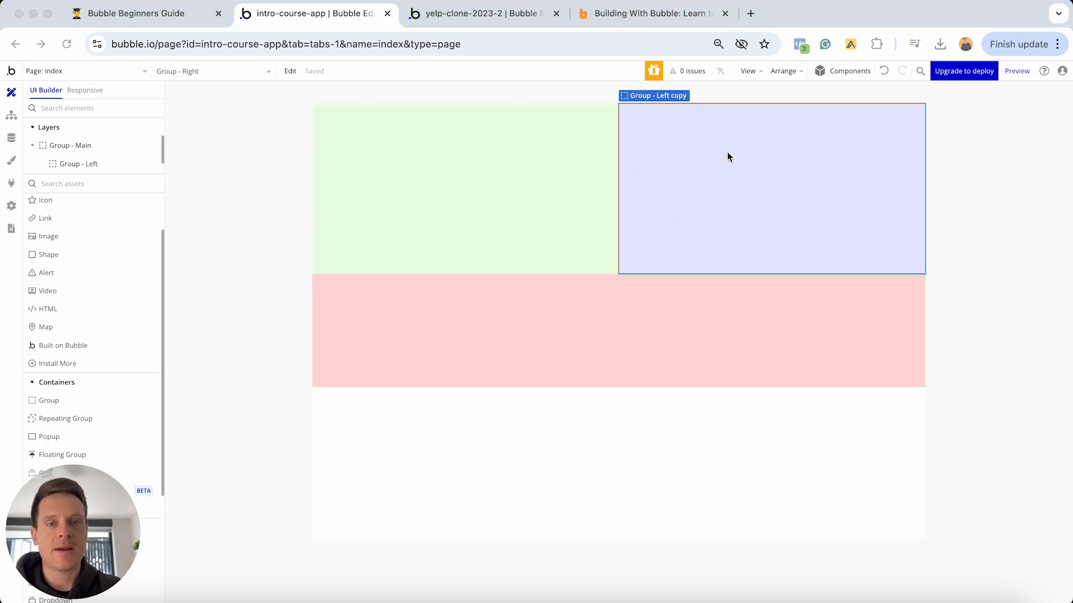
- Bring up the Layout settings of the blue Group - Right
{"action": "double_click", "coordinate": [702, 175]}
{"action": "left_click", "coordinate": [733, 204]}
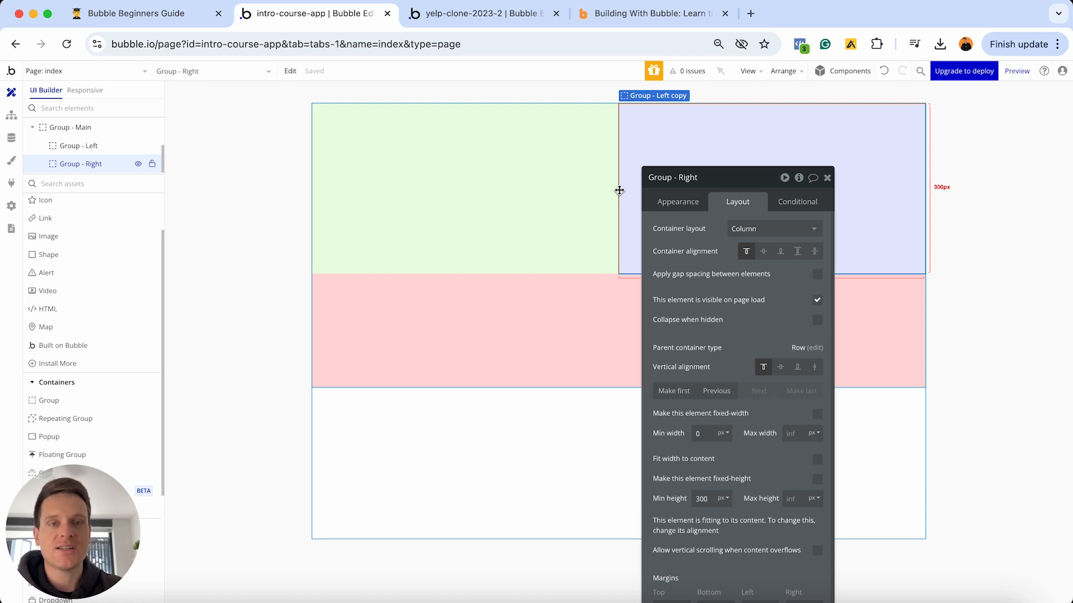
- Preview the green and blue columns responsively, widening the page to 992px, then return to the UI Builder
{"action": "left_click", "coordinate": [91, 92]}
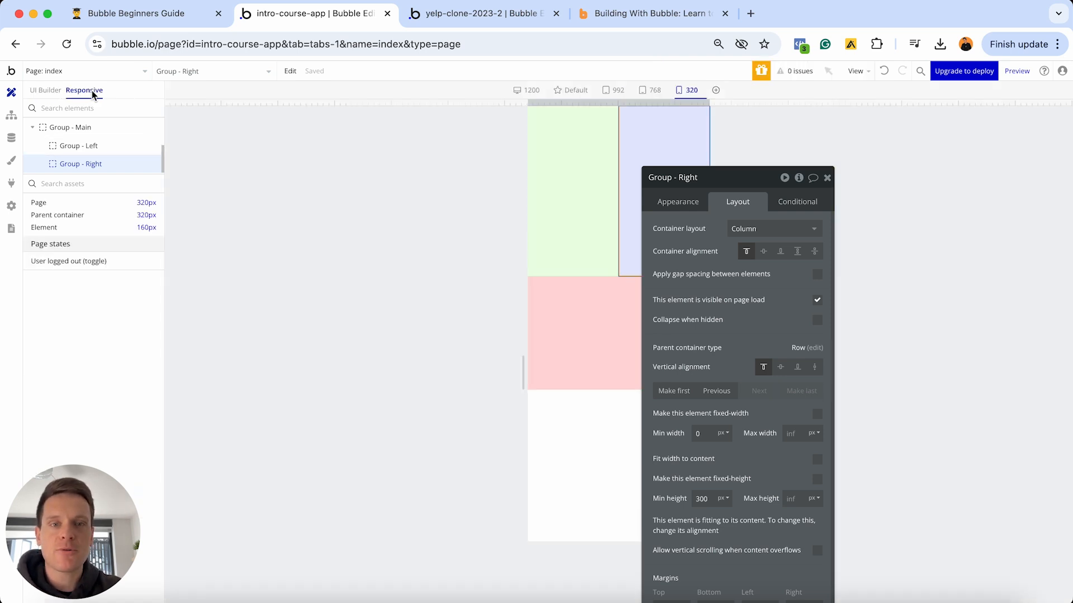
{"action": "left_click", "coordinate": [827, 178]}
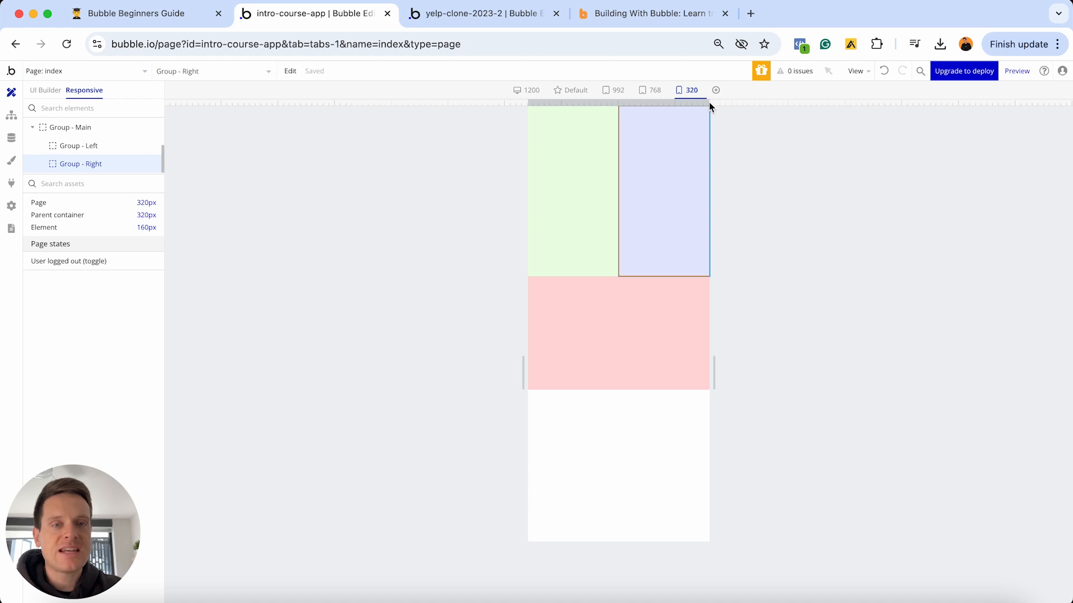
{"action": "left_click_drag", "start_coordinate": [709, 103], "coordinate": [919, 95]}
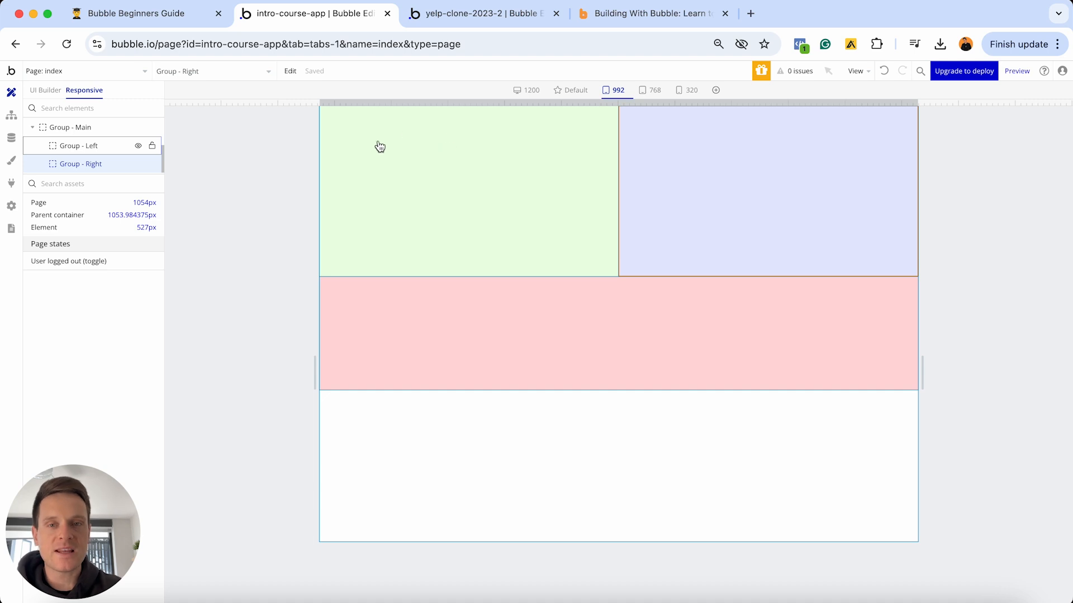
{"action": "left_click", "coordinate": [49, 94]}
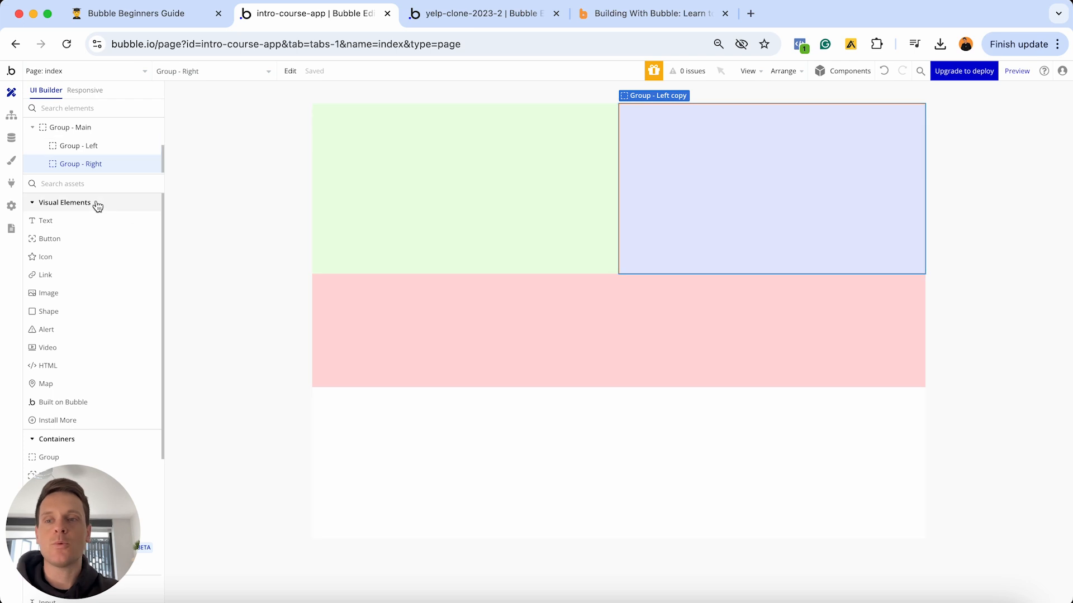
- Place a button at the top-left of Group - Left and label it 'Sign Up'
{"action": "left_click", "coordinate": [96, 241]}
{"action": "left_click", "coordinate": [426, 150]}
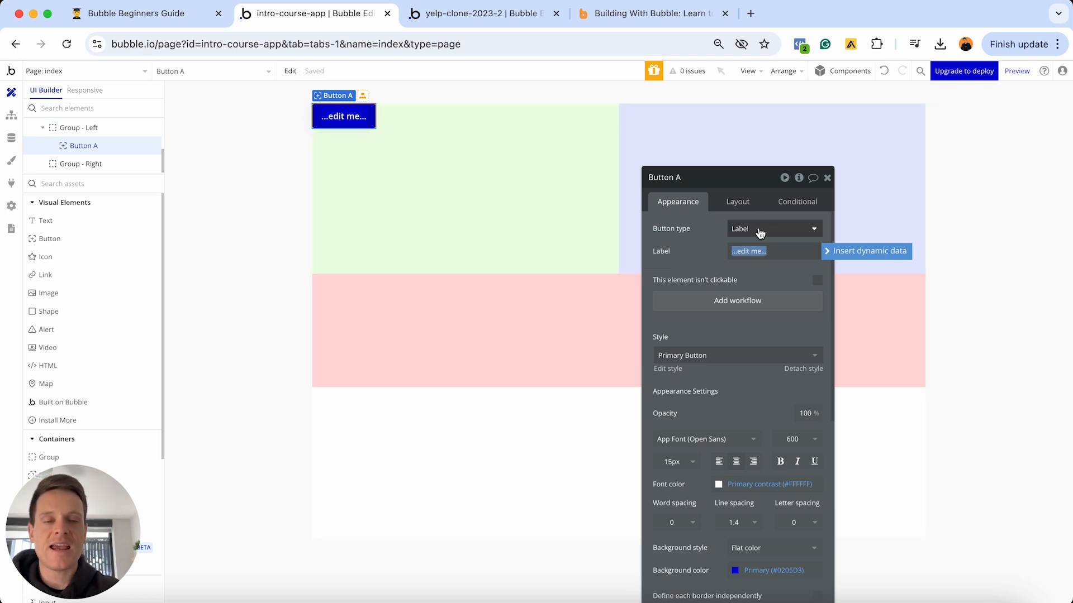
{"action": "type", "text": "Sign Up"}
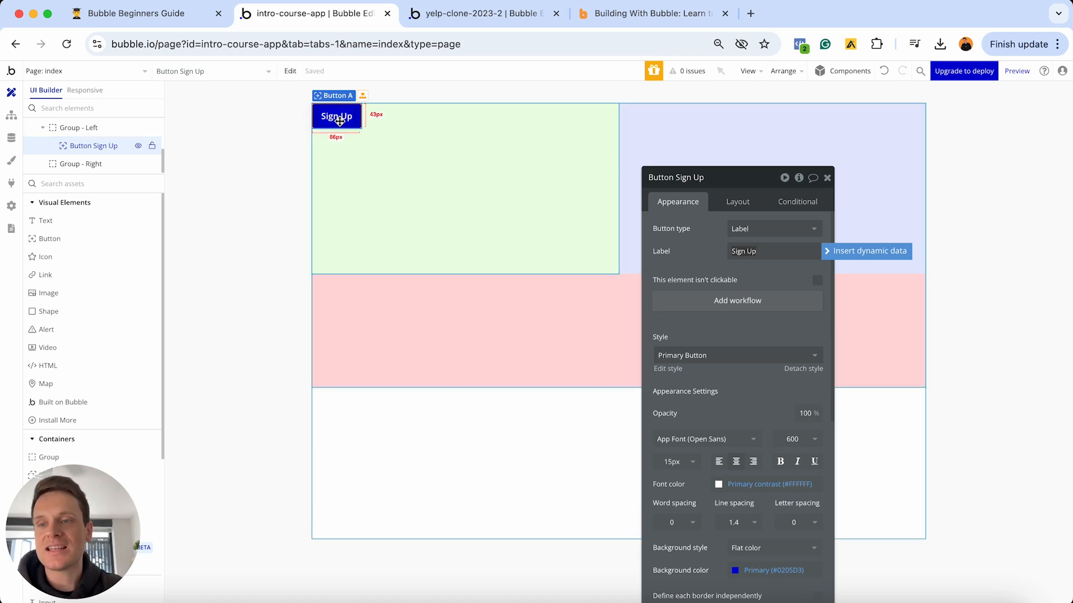
{"action": "key", "text": "Escape"}
- Add Text A to Group - Left and drag the Sign Up button below it
{"action": "left_click", "coordinate": [98, 223]}
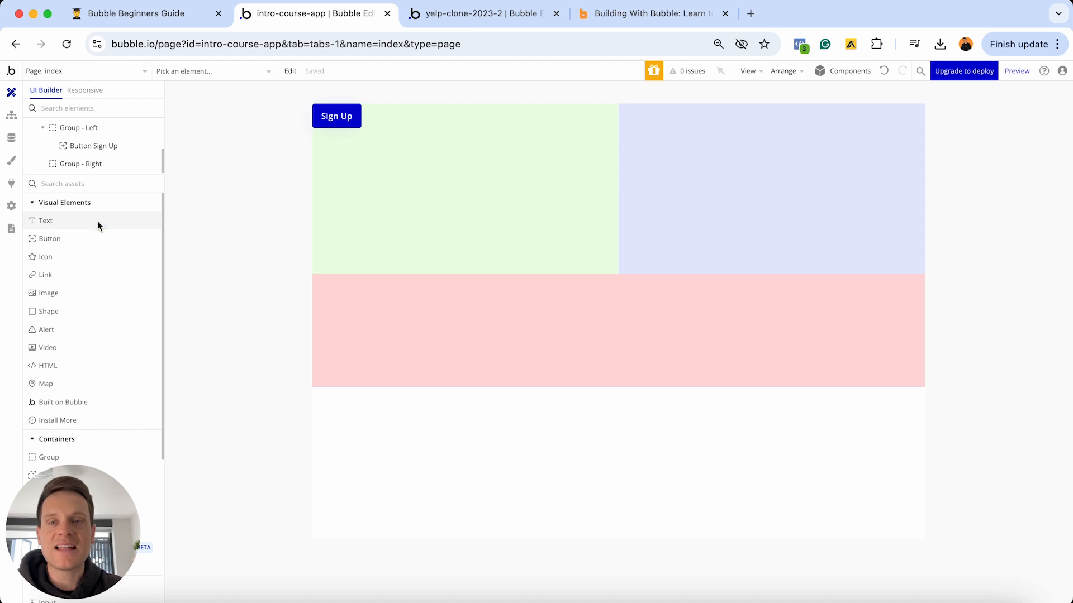
{"action": "left_click", "coordinate": [394, 178]}
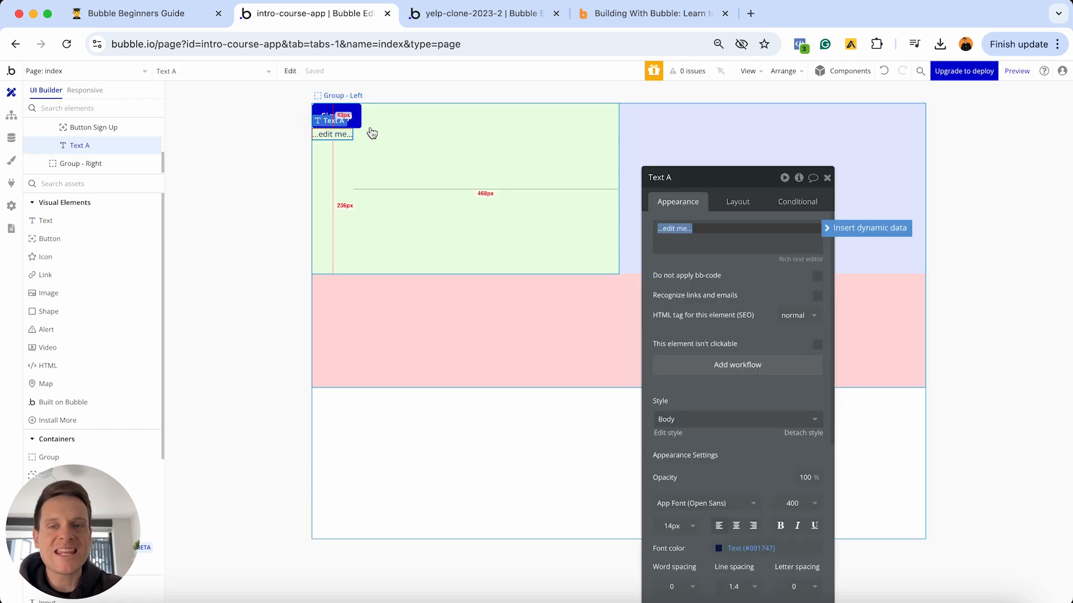
{"action": "left_click", "coordinate": [480, 134]}
{"action": "left_click", "coordinate": [736, 200]}
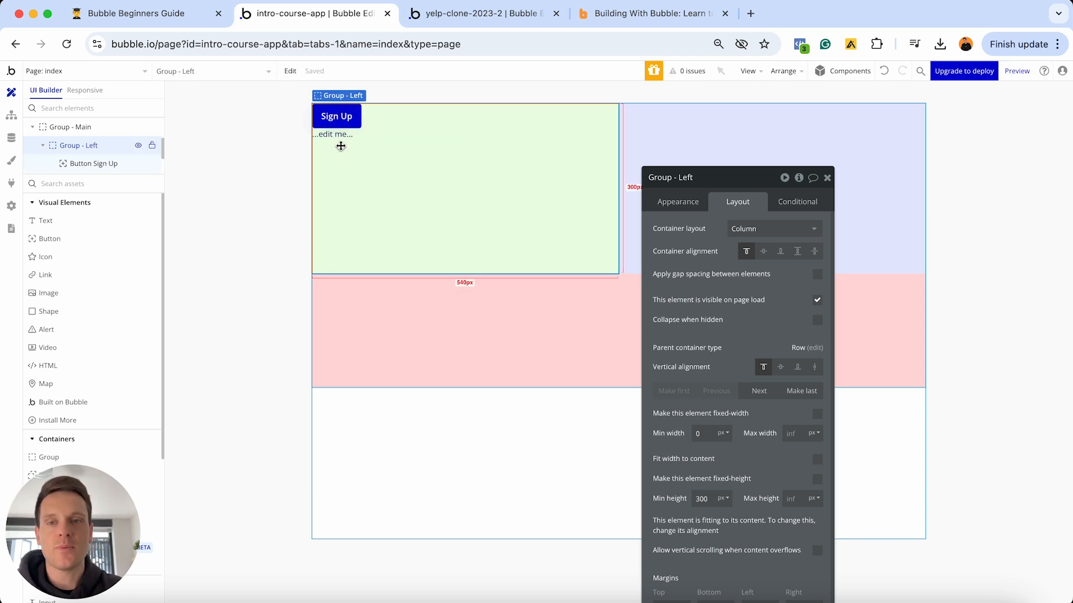
{"action": "left_click", "coordinate": [342, 119]}
{"action": "left_click_drag", "start_coordinate": [343, 133], "coordinate": [357, 175]}
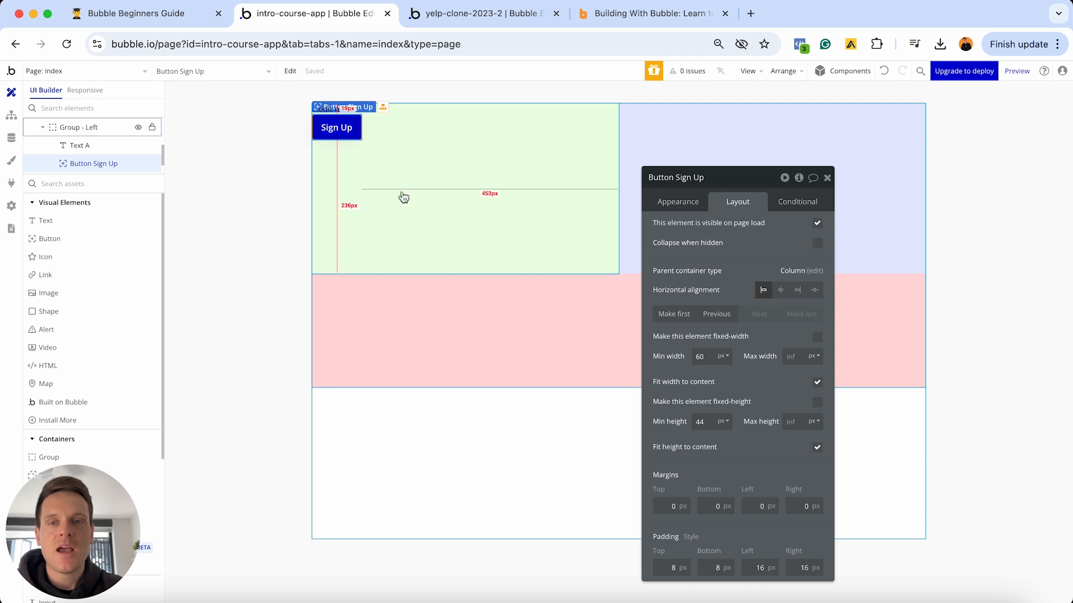
{"action": "left_click", "coordinate": [450, 303]}
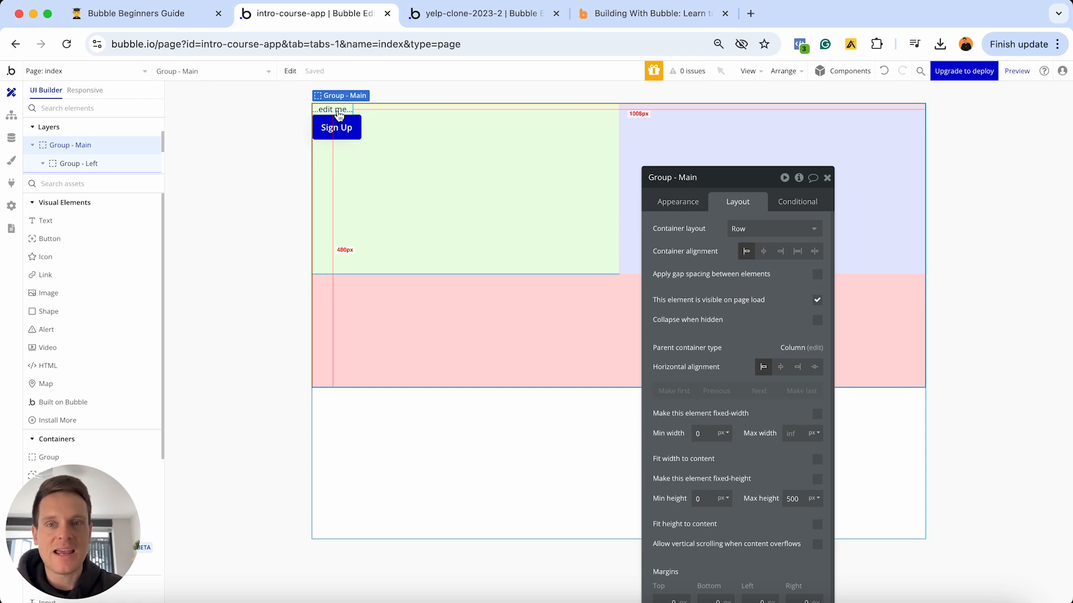
- Replace Text A's placeholder with 'This is a heading', fixing the capital-H typo
{"action": "left_click", "coordinate": [648, 13]}
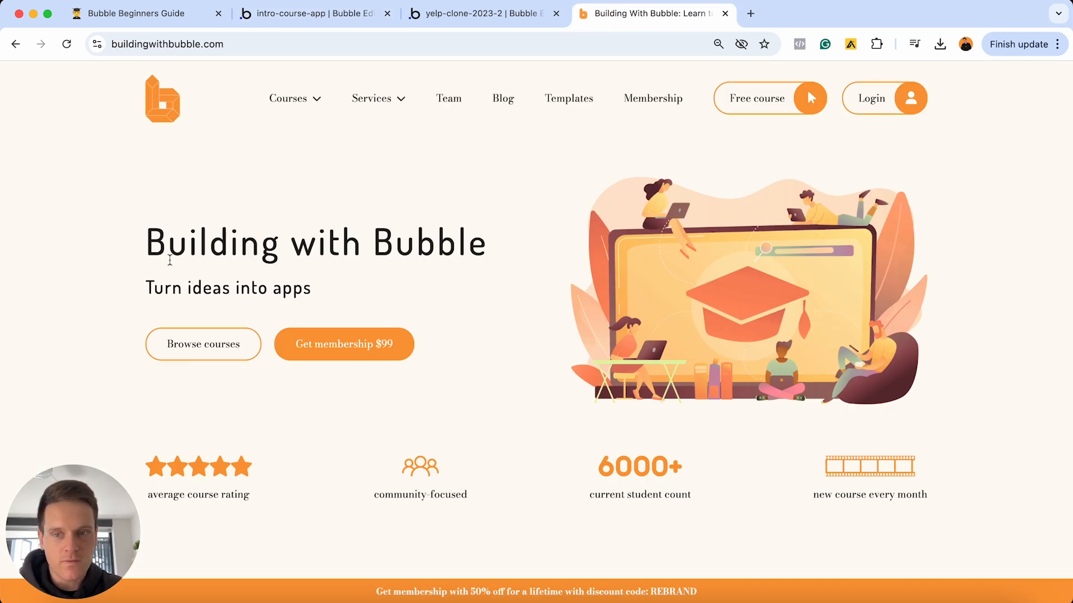
{"action": "left_click", "coordinate": [327, 16]}
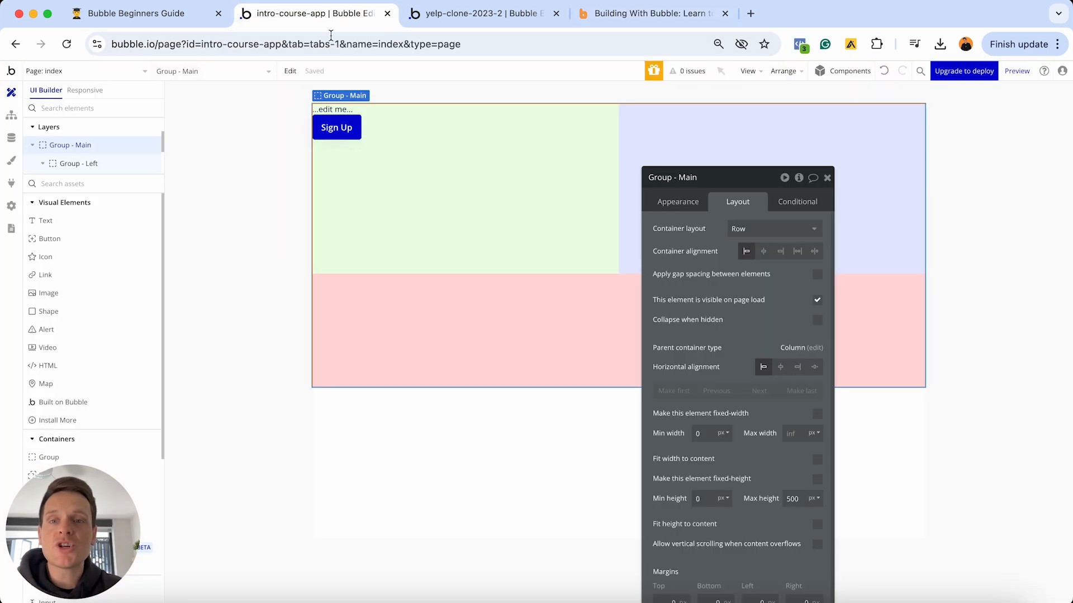
{"action": "left_click", "coordinate": [337, 112]}
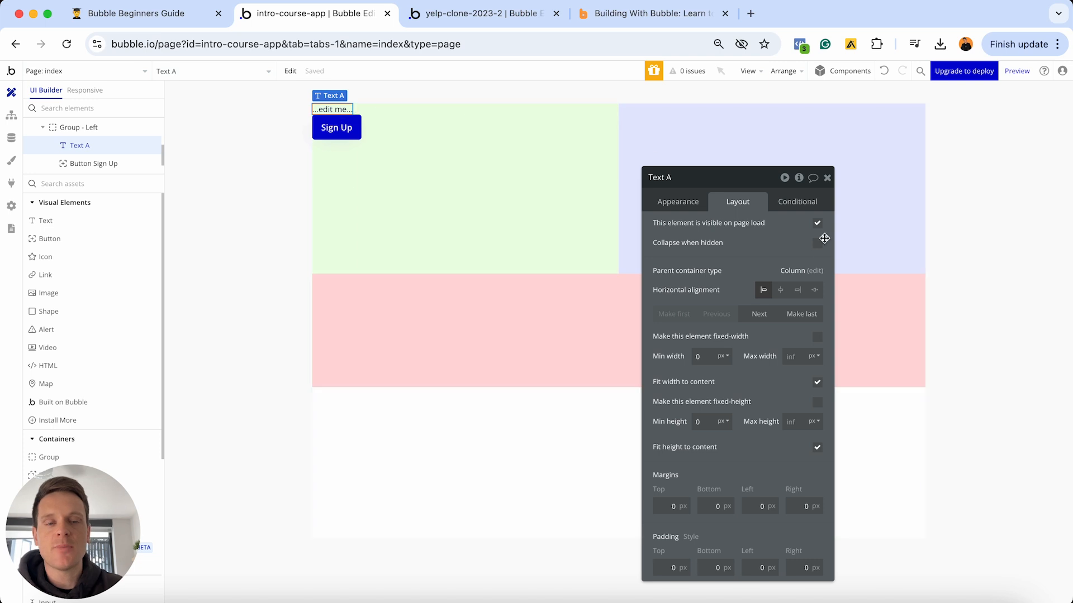
{"action": "left_click", "coordinate": [678, 204]}
{"action": "left_click", "coordinate": [699, 235]}
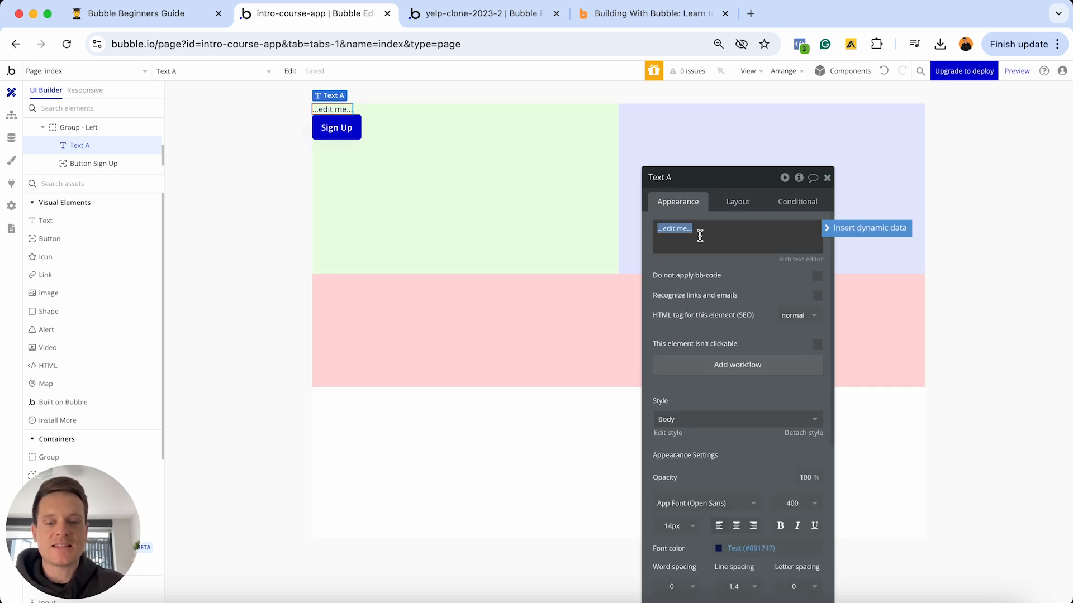
{"action": "type", "text": "THis is a headi"}
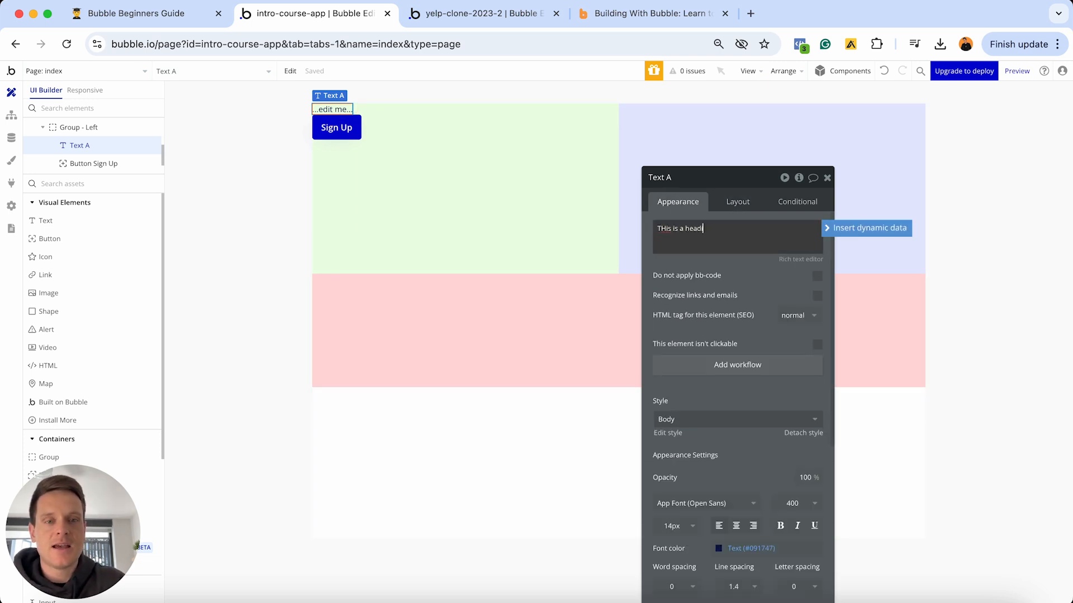
{"action": "type", "text": "ng"}
{"action": "left_click", "coordinate": [666, 228]}
{"action": "key", "text": "BackSpace"}
{"action": "type", "text": "h"}
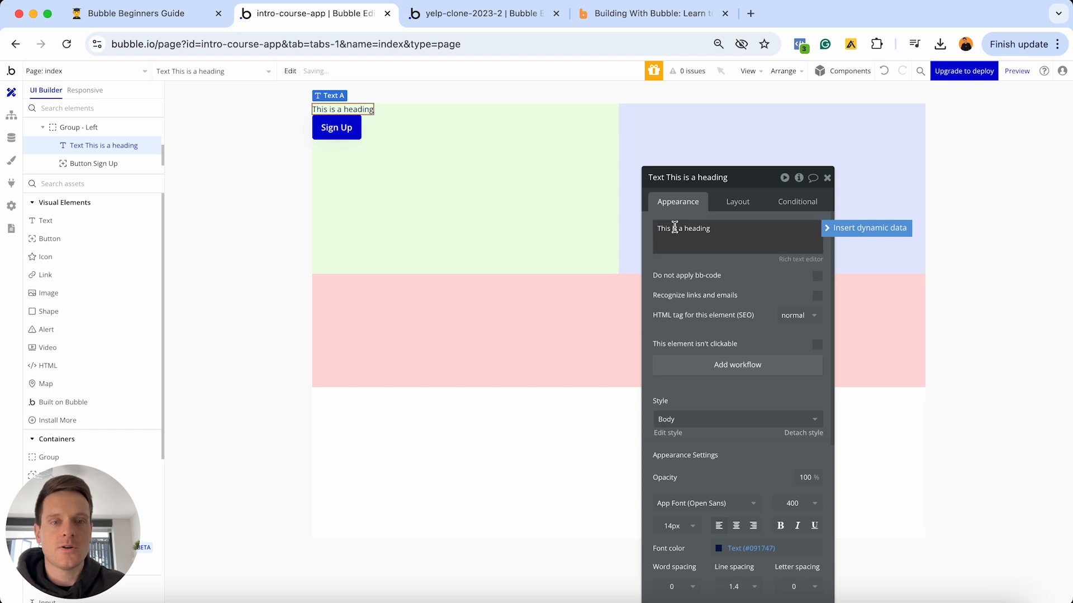
- Set the heading's top, left and right margins to 20px
{"action": "left_click", "coordinate": [736, 203]}
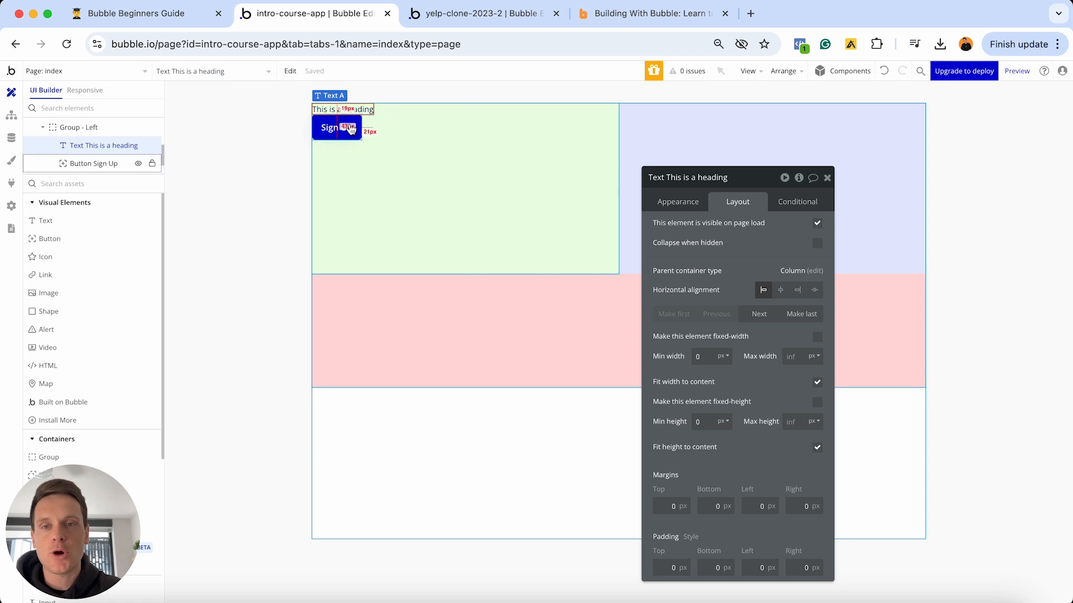
{"action": "left_click", "coordinate": [664, 506]}
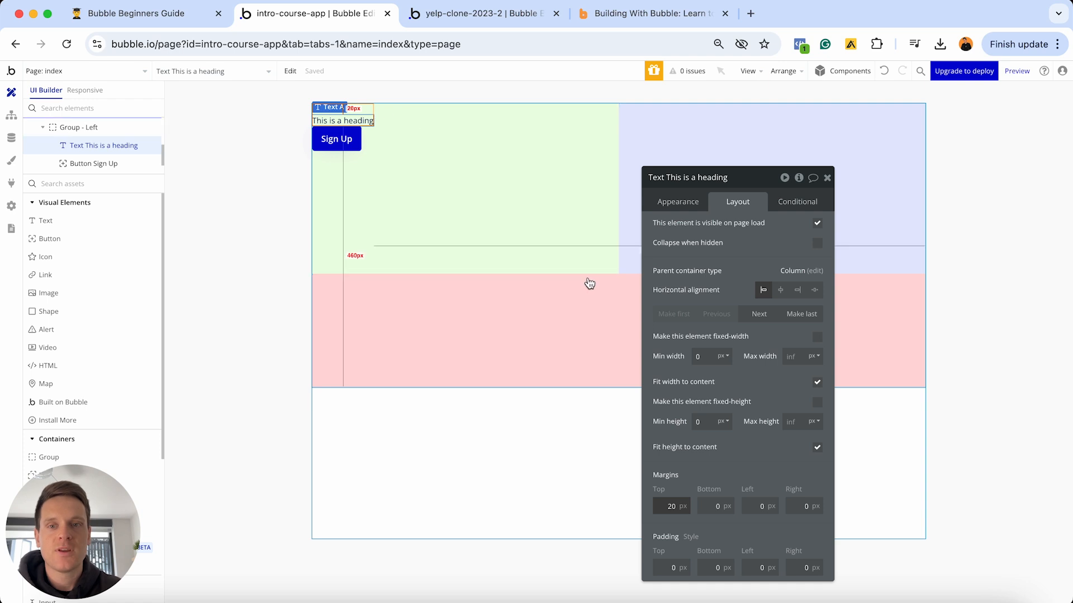
{"action": "left_click", "coordinate": [750, 506]}
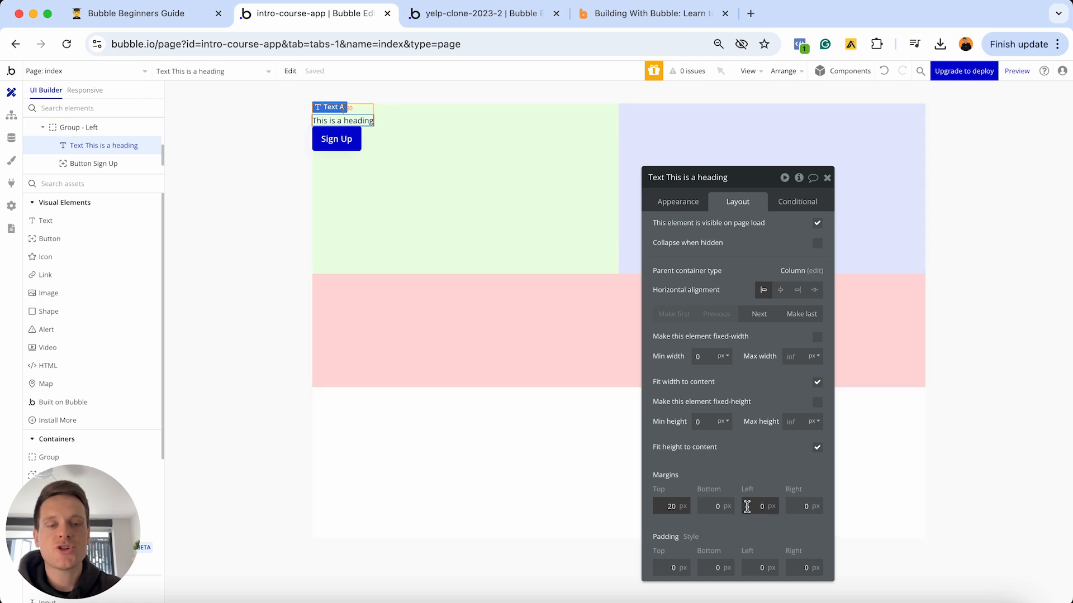
{"action": "left_click", "coordinate": [788, 506]}
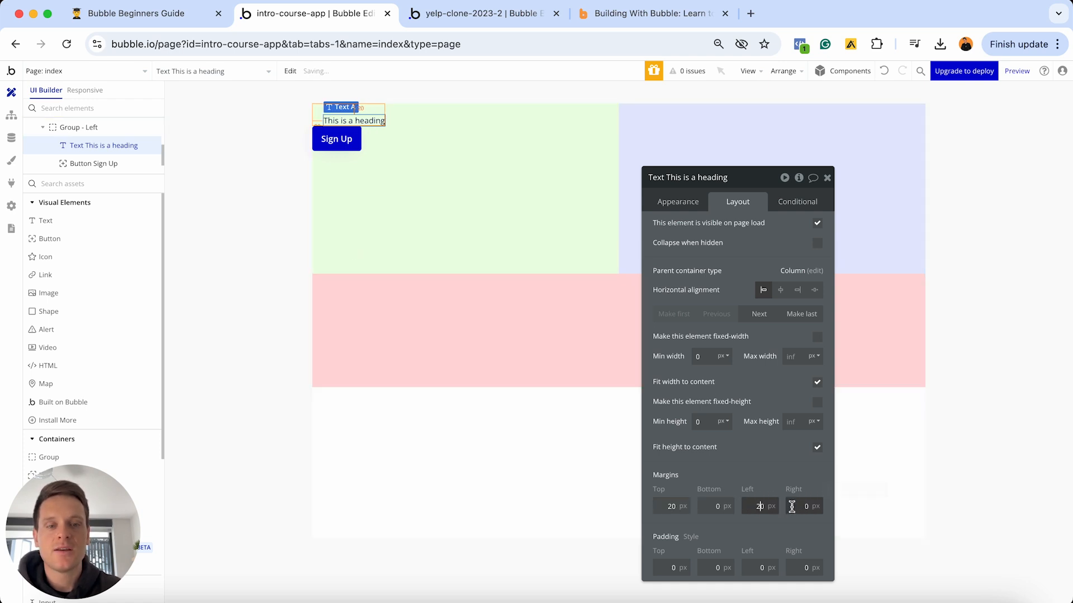
{"action": "type", "text": "20"}
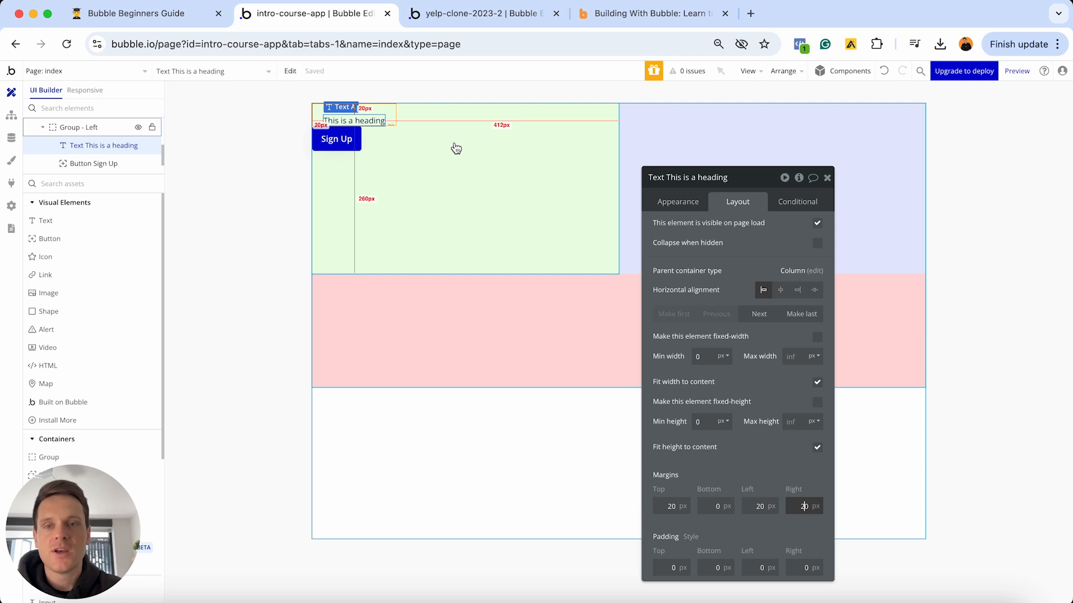
{"action": "left_click", "coordinate": [84, 90]}
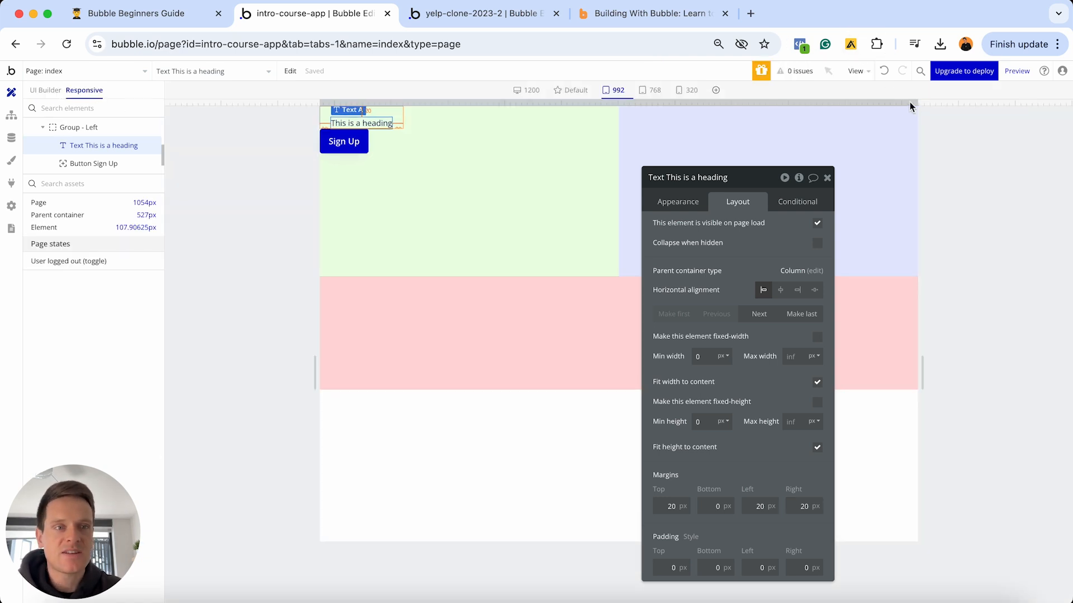
- Narrow the page preview to the 768px tablet breakpoint
{"action": "mouse_move", "coordinate": [919, 108]}
{"action": "left_mouse_down"}
{"action": "mouse_move", "coordinate": [659, 106]}
{"action": "mouse_move", "coordinate": [900, 101]}
{"action": "left_mouse_up"}
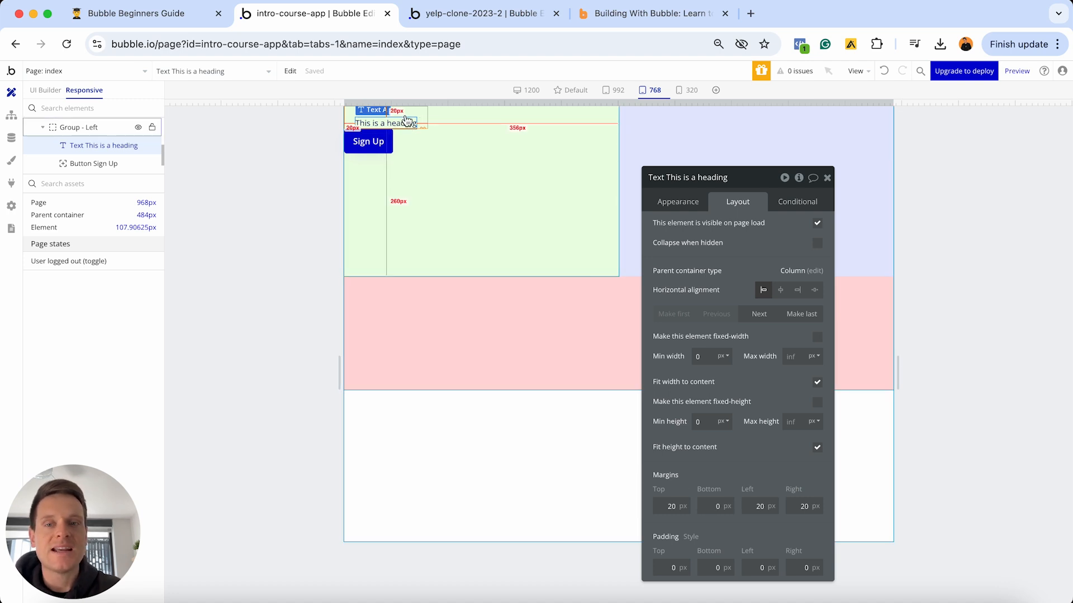
- Set Button Sign Up's top, left and right margins to 20px, then select the heading
{"action": "left_click", "coordinate": [368, 148]}
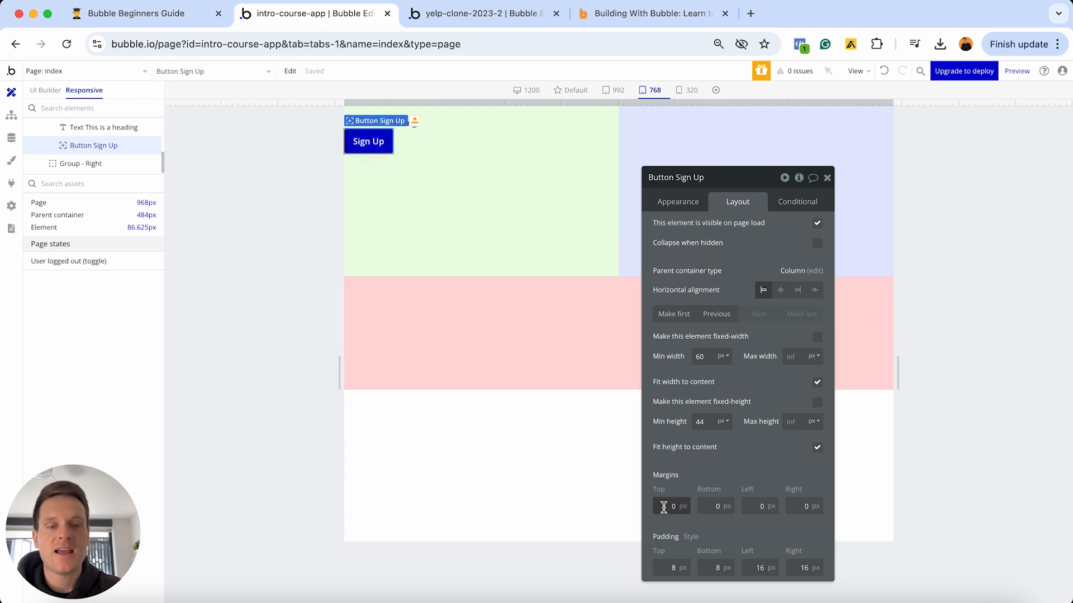
{"action": "type", "text": "20"}
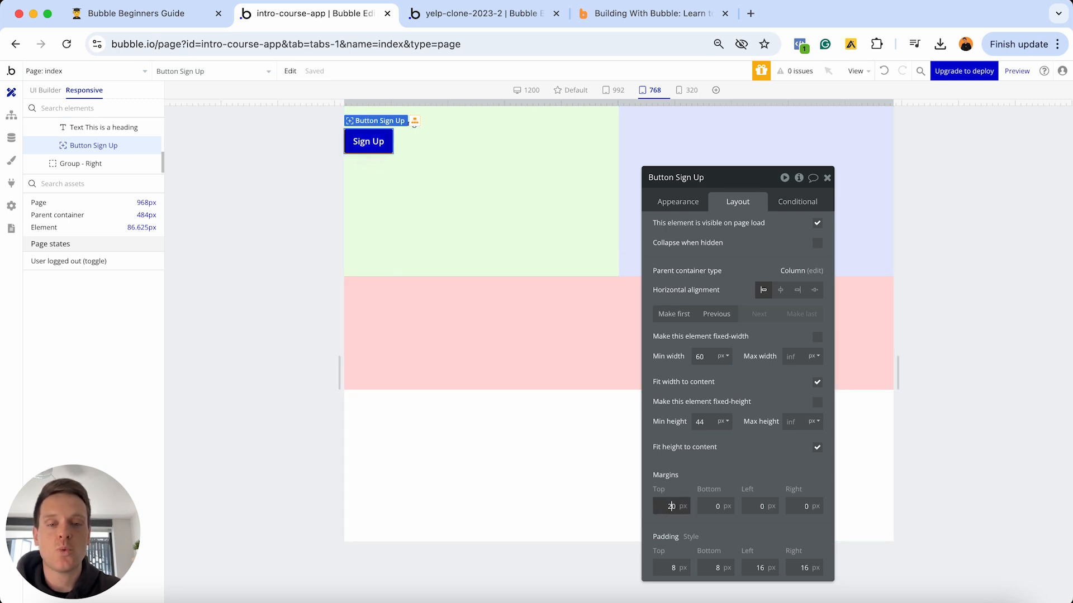
{"action": "left_click", "coordinate": [760, 506]}
{"action": "type", "text": "20"}
{"action": "left_click", "coordinate": [790, 505]}
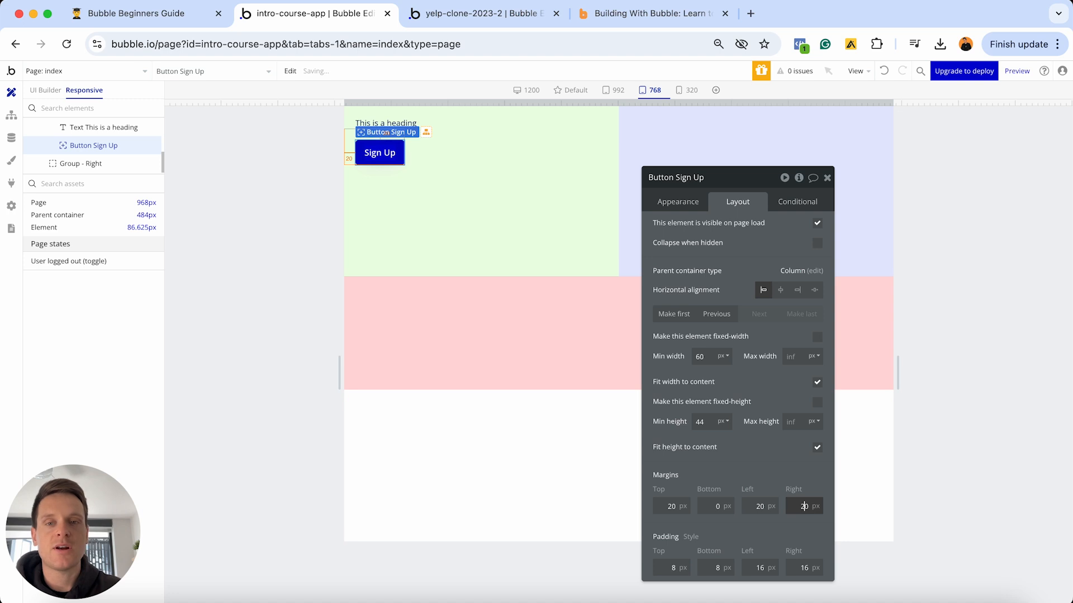
{"action": "left_click", "coordinate": [596, 311]}
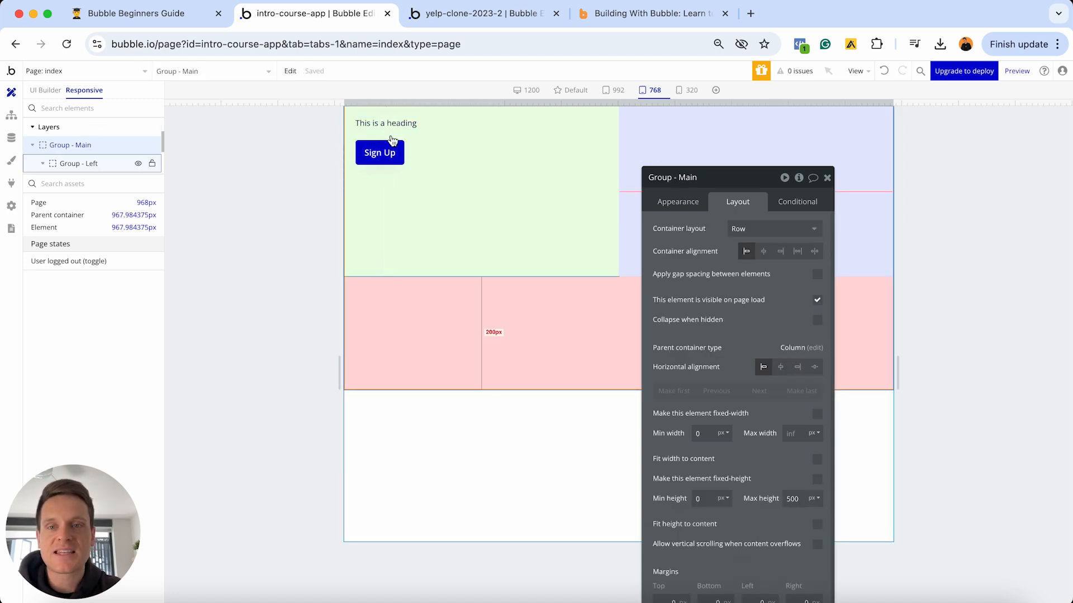
{"action": "left_click", "coordinate": [388, 156]}
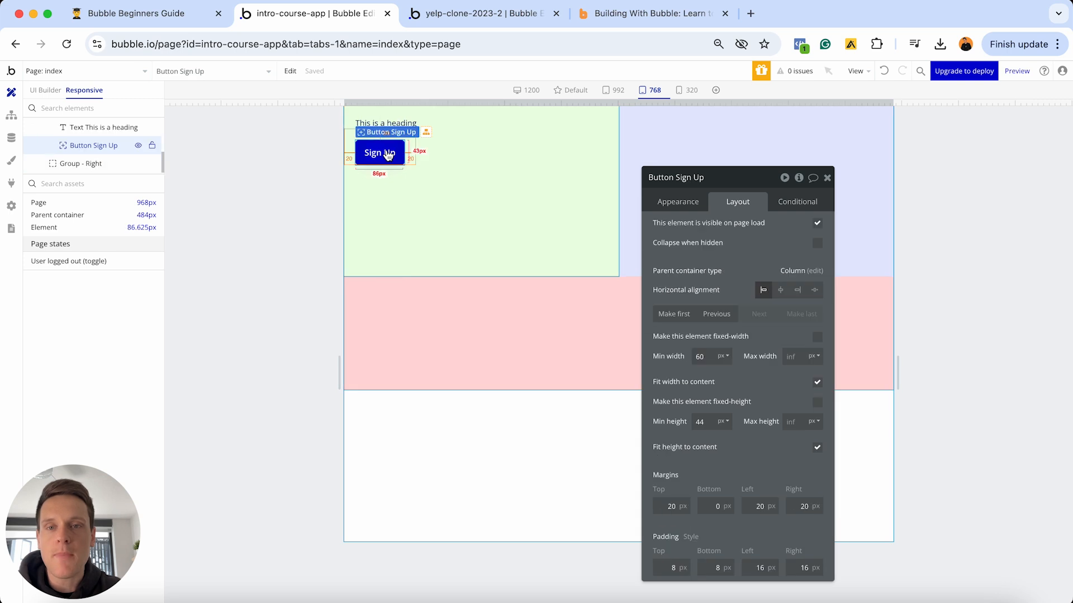
{"action": "left_click", "coordinate": [395, 128]}
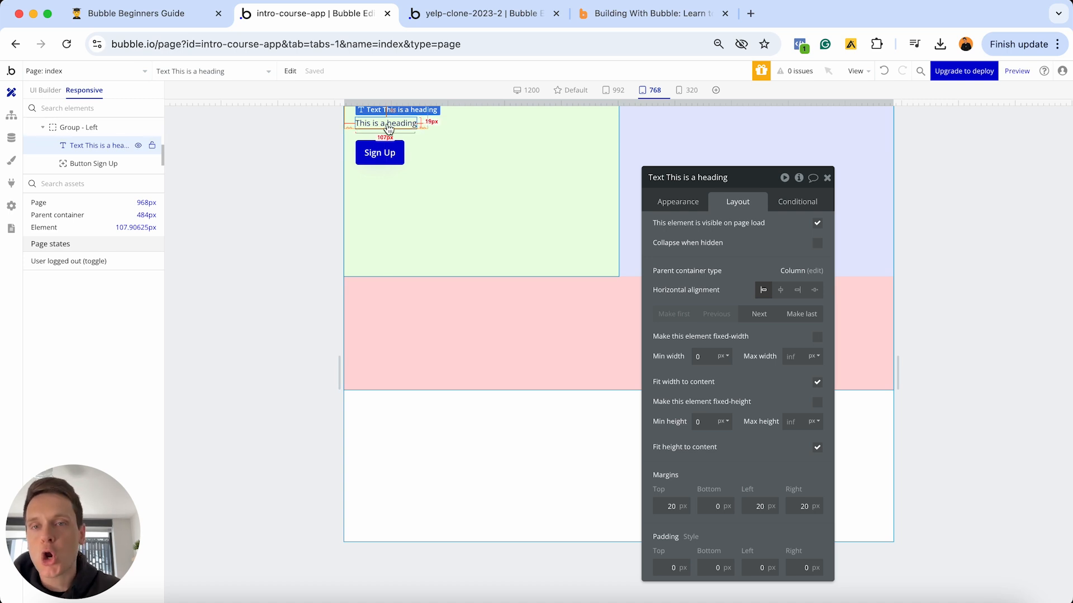
{"action": "double_click", "coordinate": [669, 513]}
{"action": "type", "text": "0"}
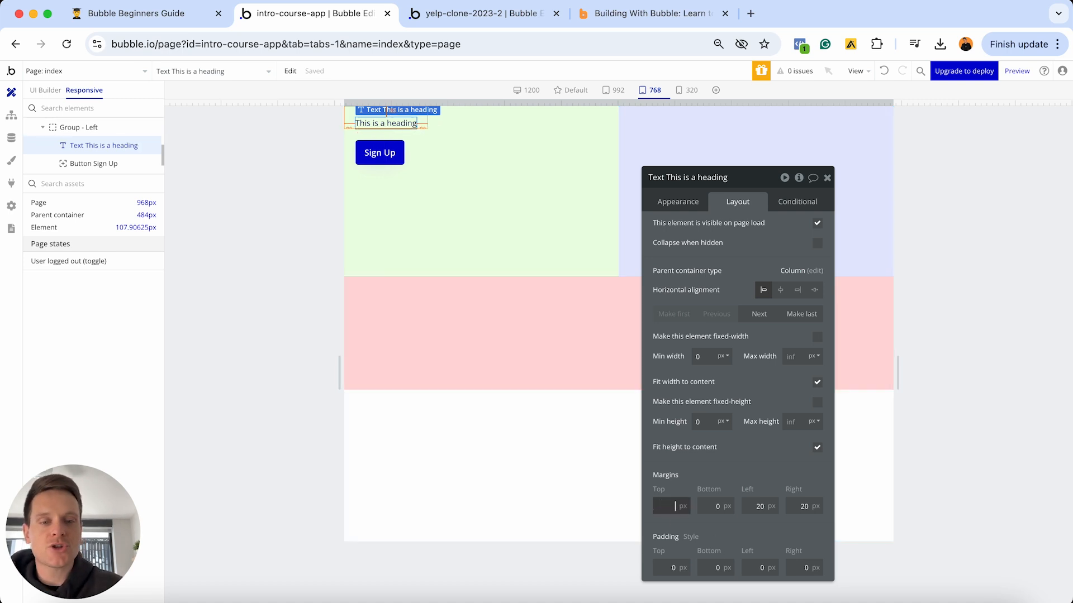
{"action": "left_click", "coordinate": [752, 506]}
{"action": "double_click", "coordinate": [752, 504]}
{"action": "type", "text": "0"}
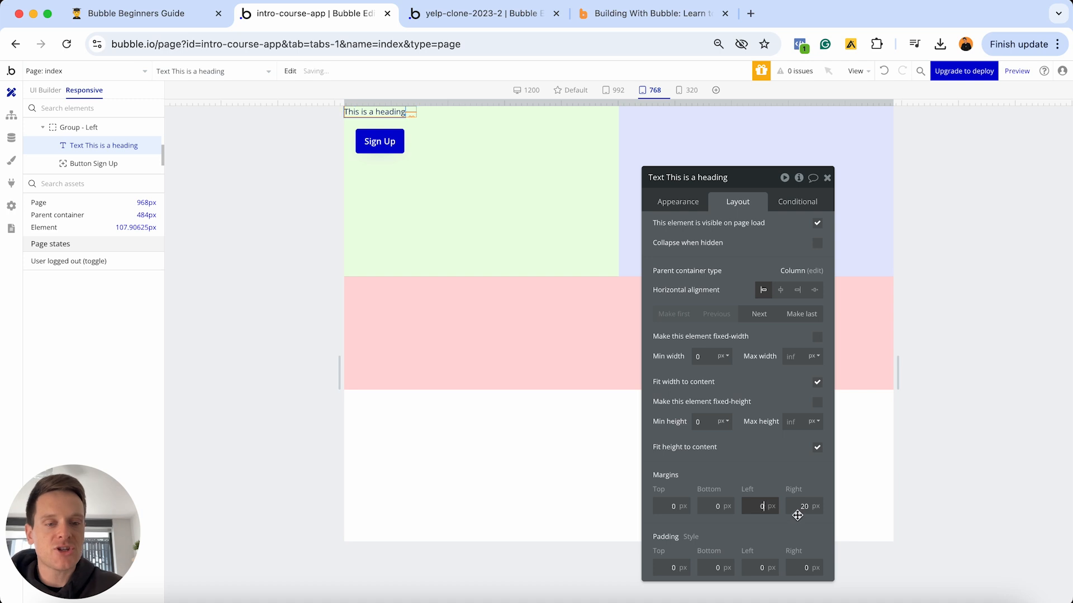
{"action": "double_click", "coordinate": [798, 511]}
{"action": "type", "text": "0"}
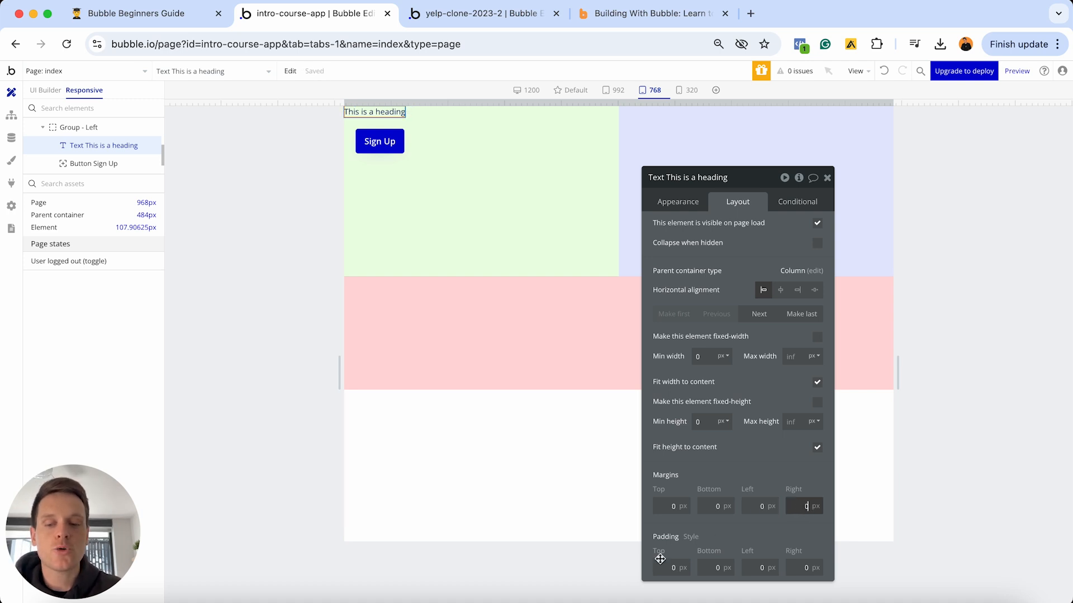
{"action": "left_click", "coordinate": [661, 567]}
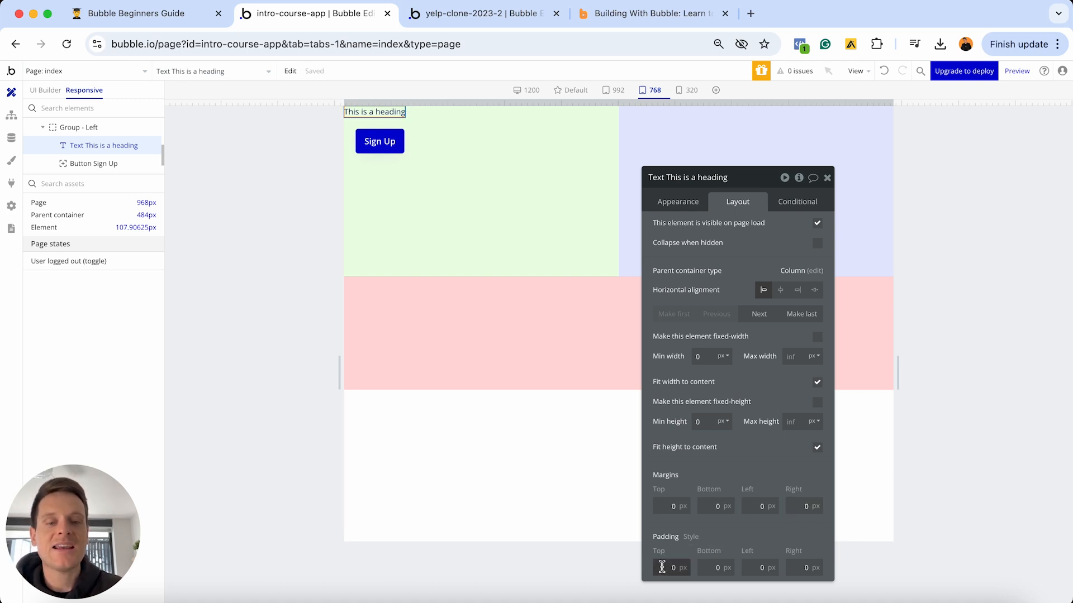
{"action": "type", "text": "2"}
{"action": "left_click", "coordinate": [758, 568]}
{"action": "type", "text": "2"}
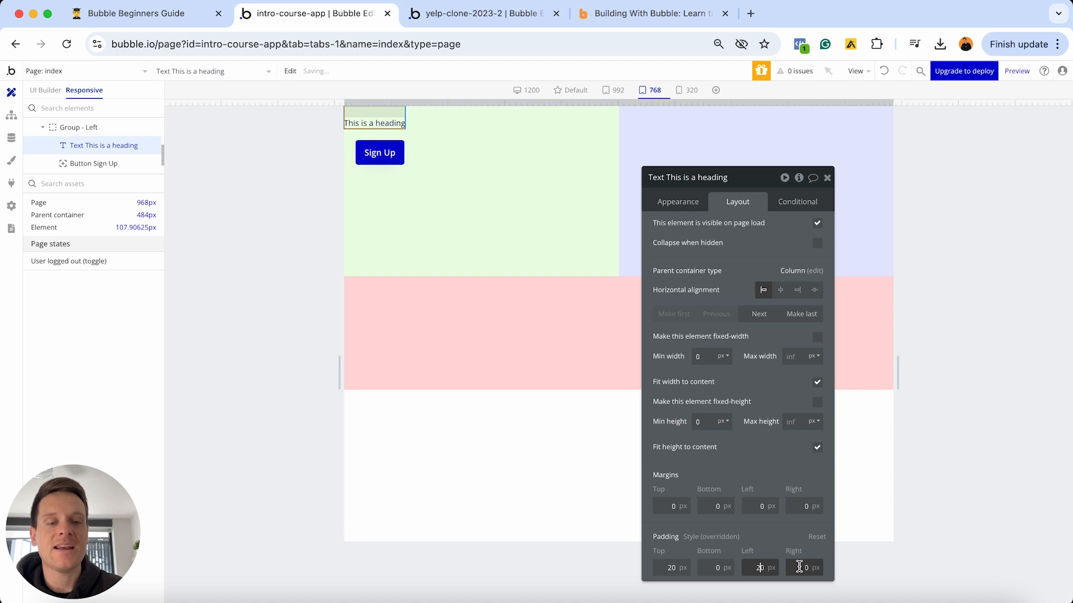
{"action": "left_click", "coordinate": [799, 567]}
{"action": "type", "text": "2"}
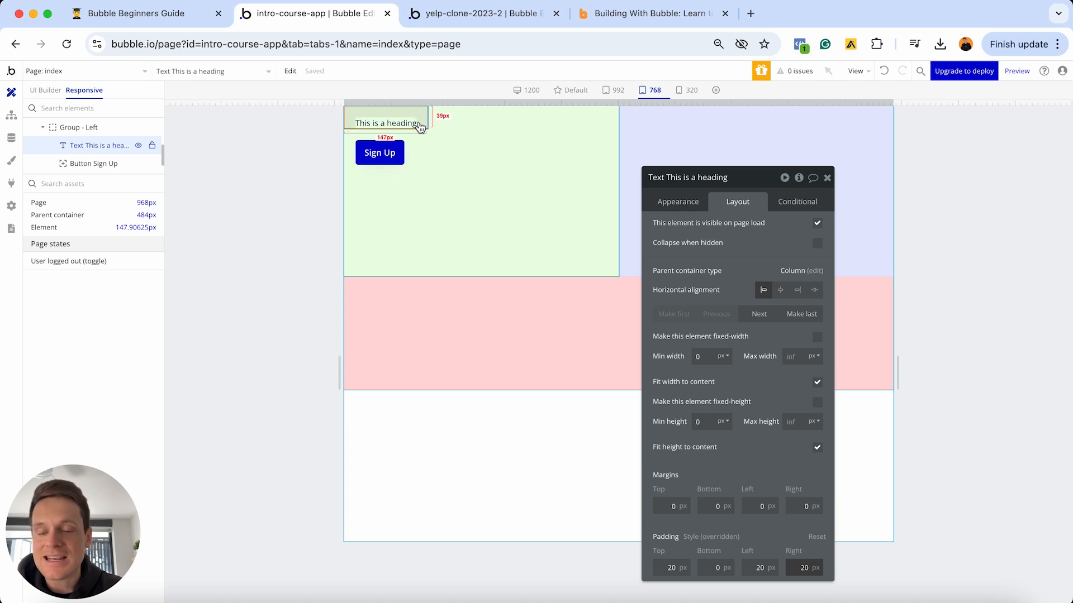
{"action": "left_click", "coordinate": [462, 316]}
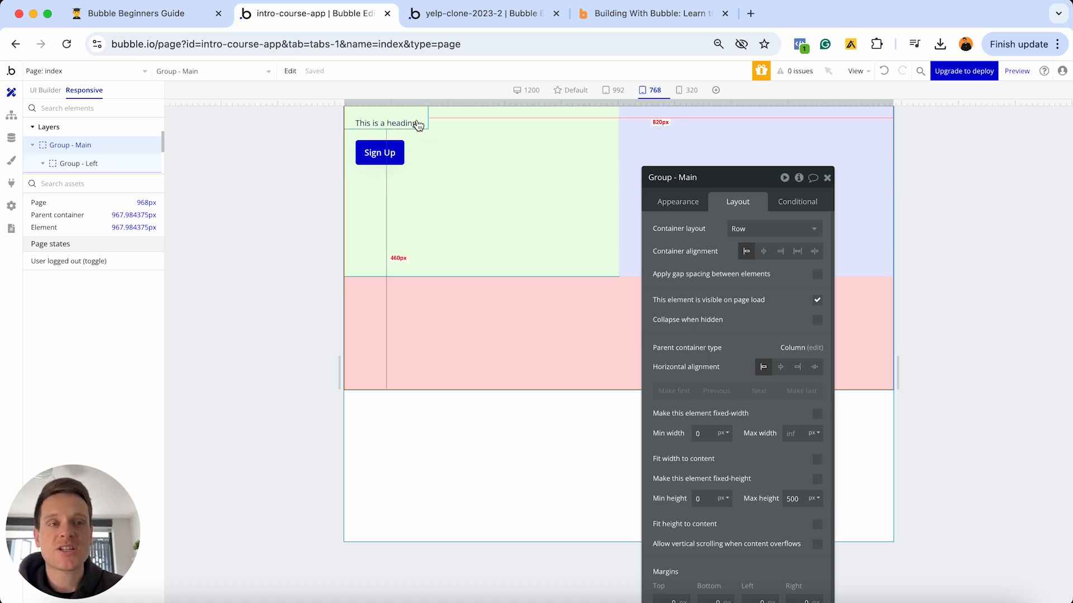
{"action": "left_click", "coordinate": [416, 123]}
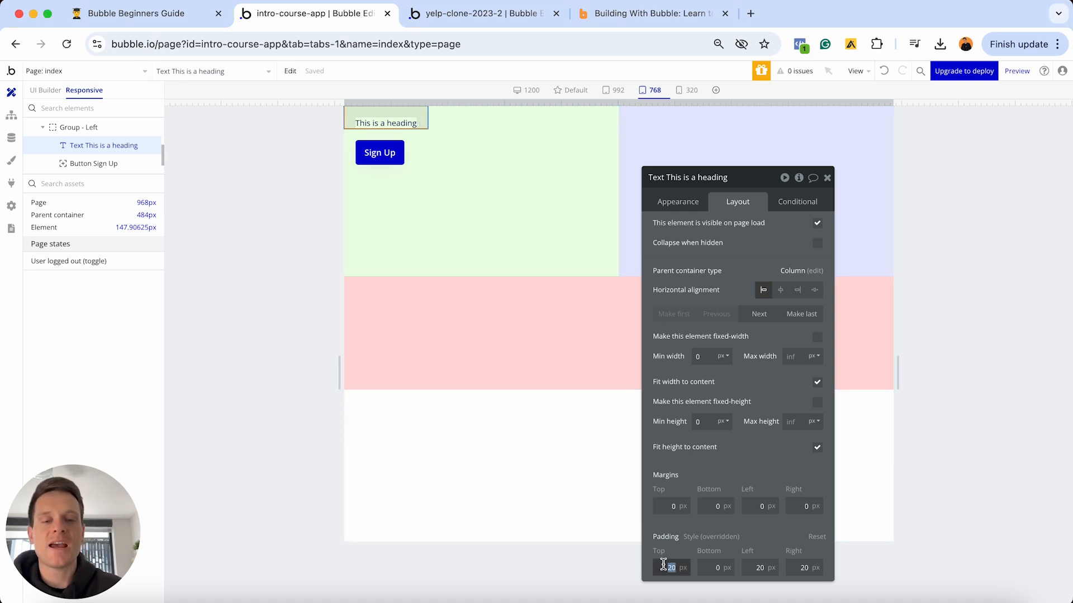
{"action": "type", "text": "0"}
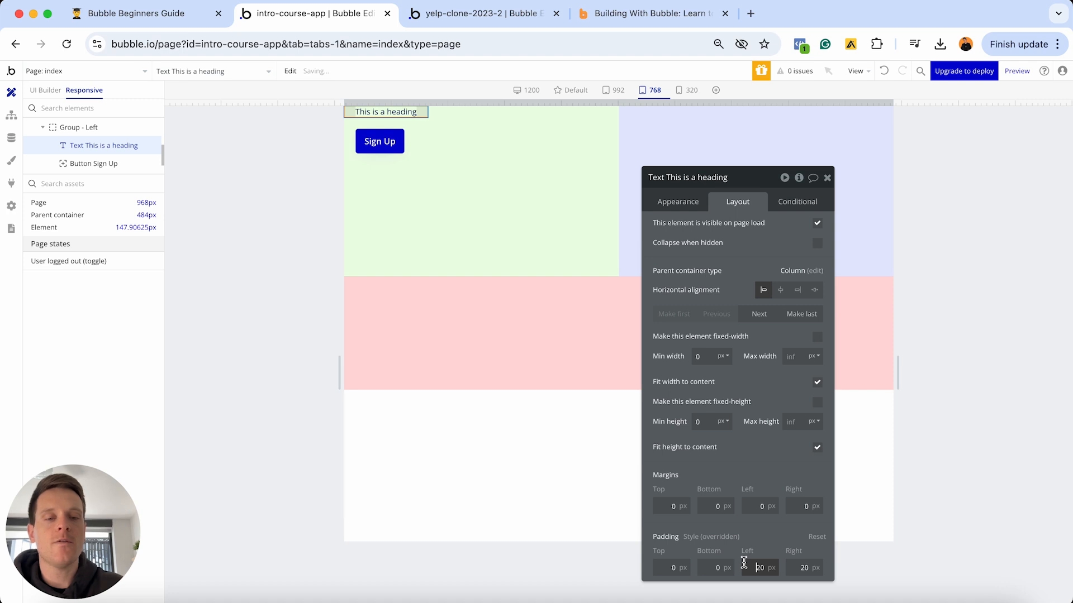
{"action": "type", "text": "0"}
{"action": "left_click", "coordinate": [792, 565]}
{"action": "type", "text": "0"}
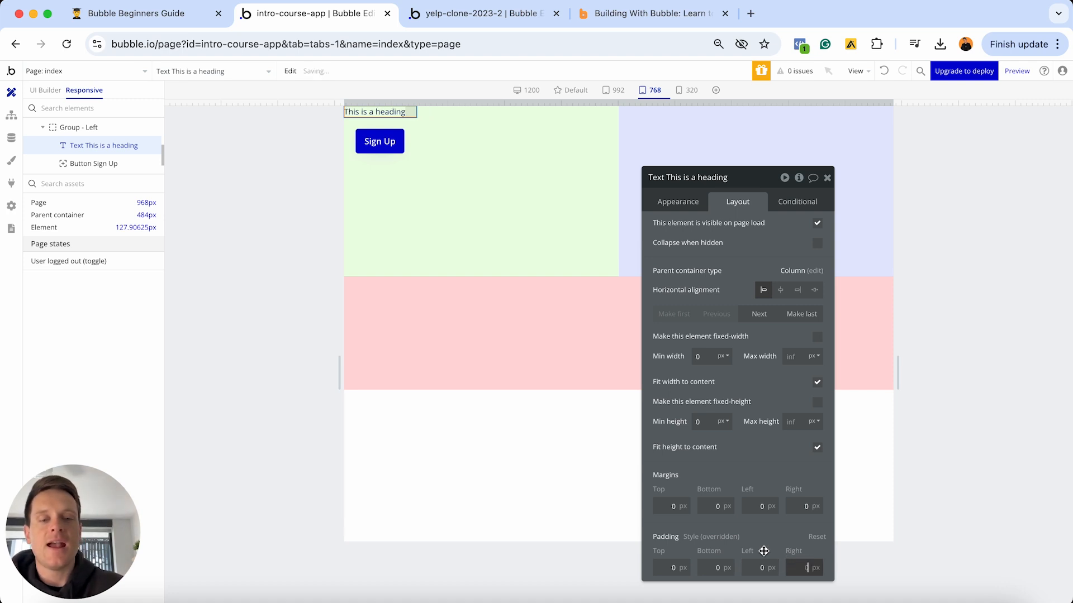
{"action": "left_click", "coordinate": [662, 506]}
{"action": "type", "text": "20"}
{"action": "left_click", "coordinate": [751, 505]}
{"action": "type", "text": "20"}
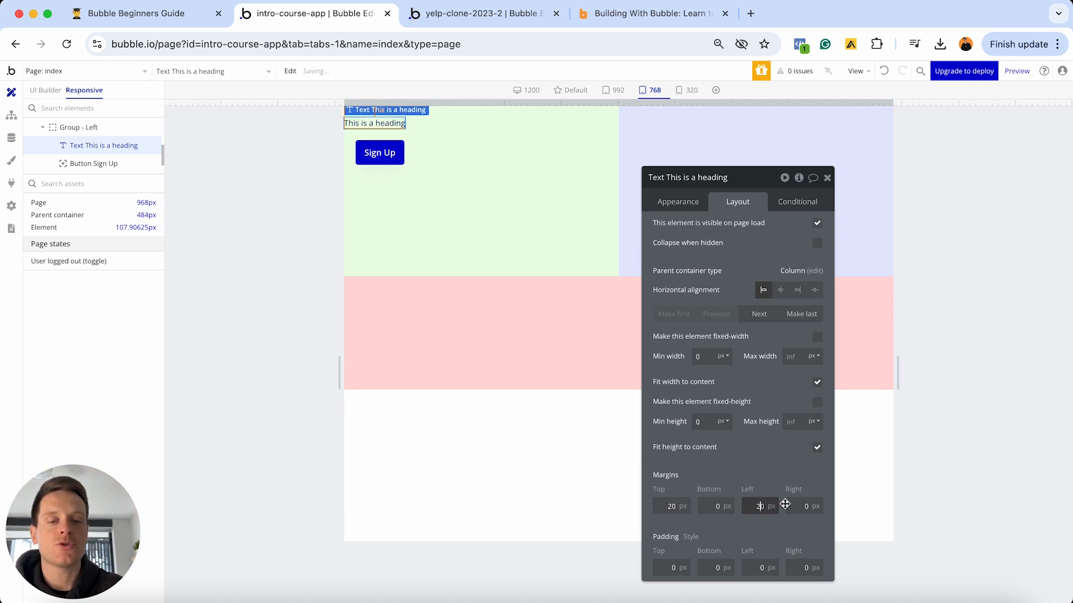
{"action": "left_click", "coordinate": [798, 506]}
{"action": "type", "text": "20"}
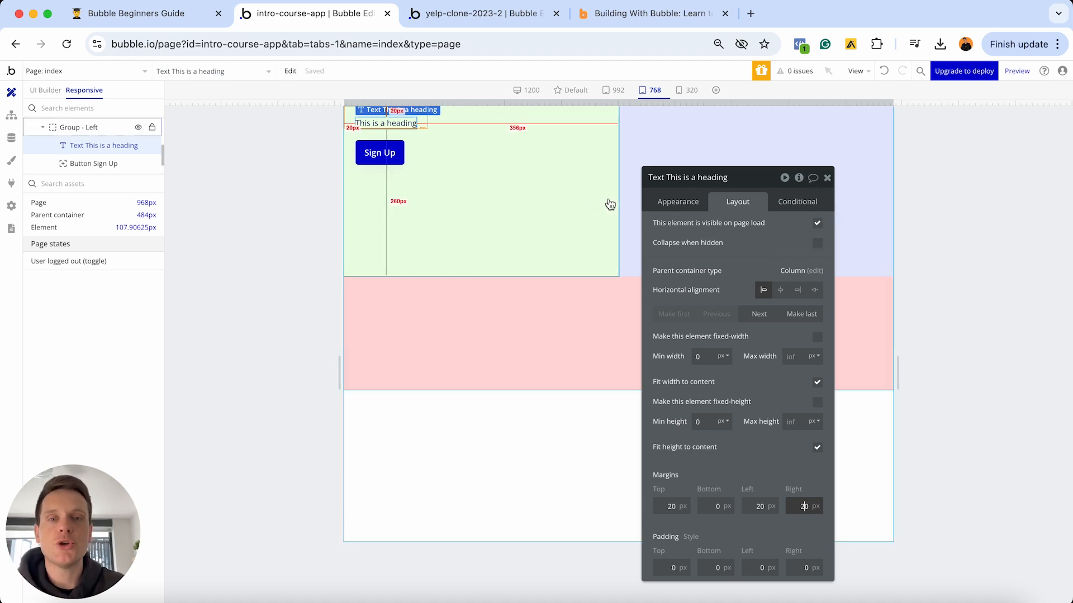
- Preview the row at full desktop width, 992px, then the 320px mobile width
{"action": "left_click", "coordinate": [558, 208]}
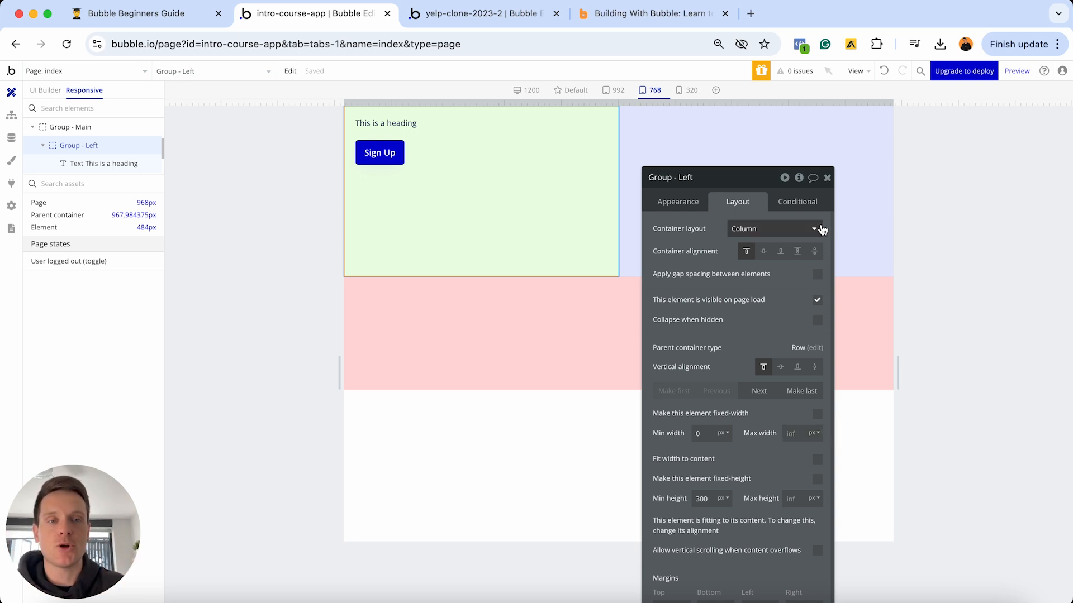
{"action": "left_click", "coordinate": [827, 178]}
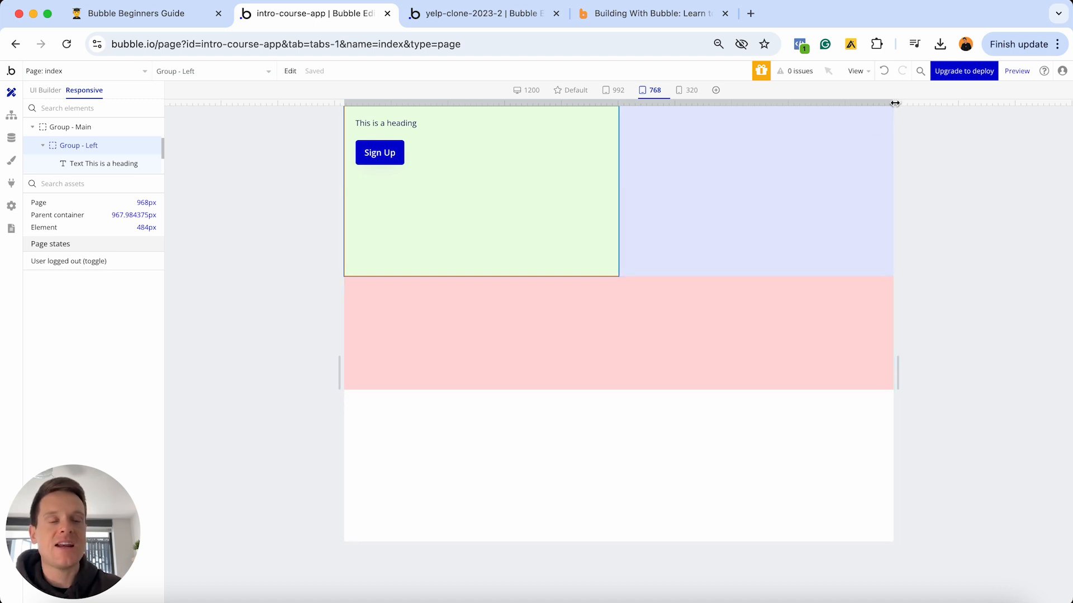
{"action": "left_click_drag", "start_coordinate": [894, 103], "coordinate": [1070, 91]}
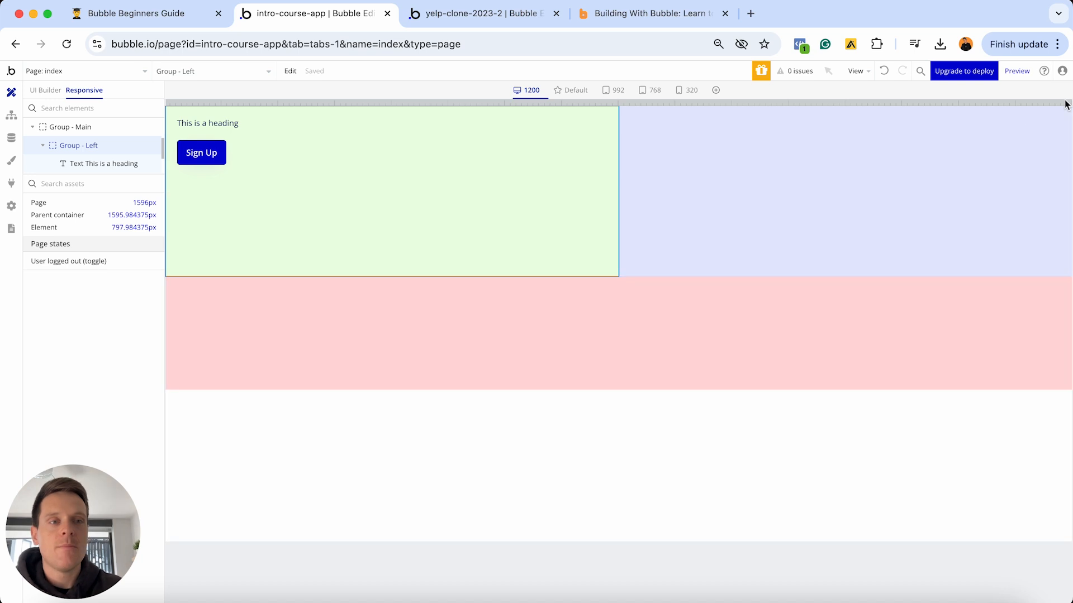
{"action": "left_click", "coordinate": [612, 90]}
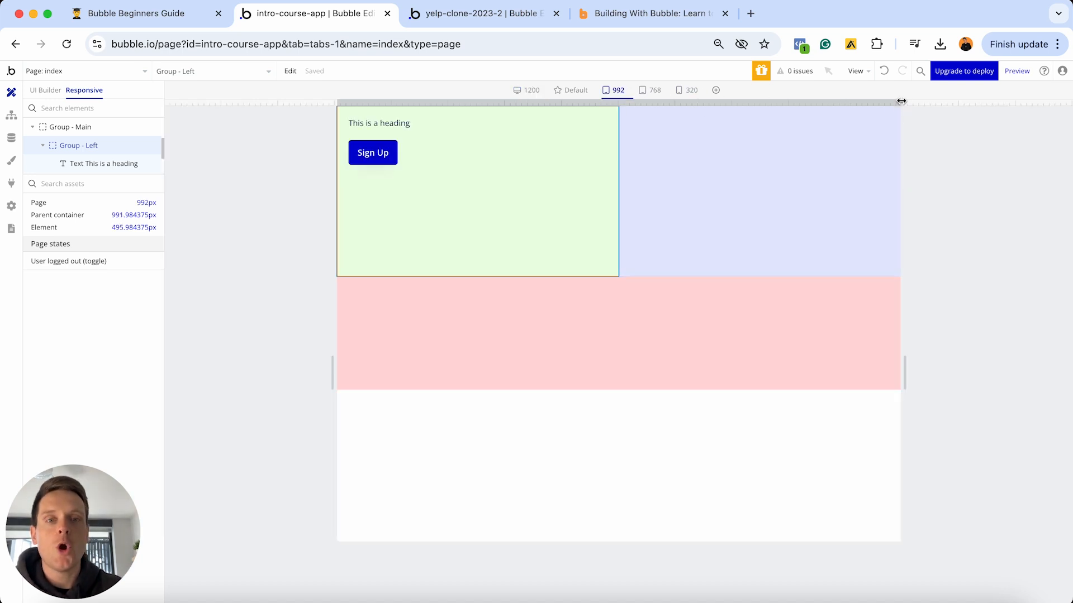
{"action": "left_click_drag", "start_coordinate": [900, 102], "coordinate": [693, 109]}
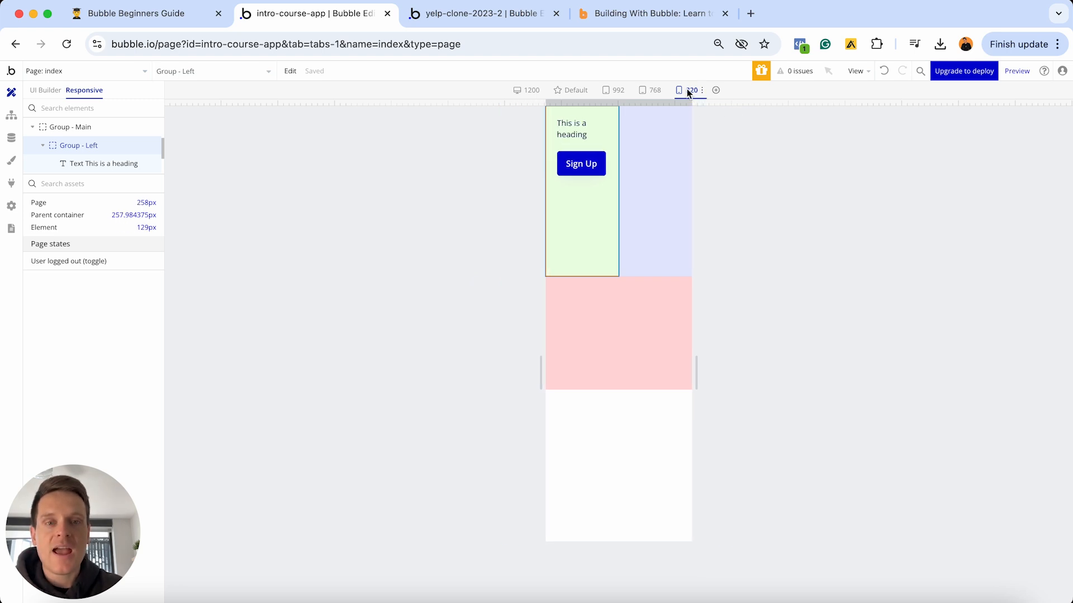
{"action": "left_click", "coordinate": [687, 91]}
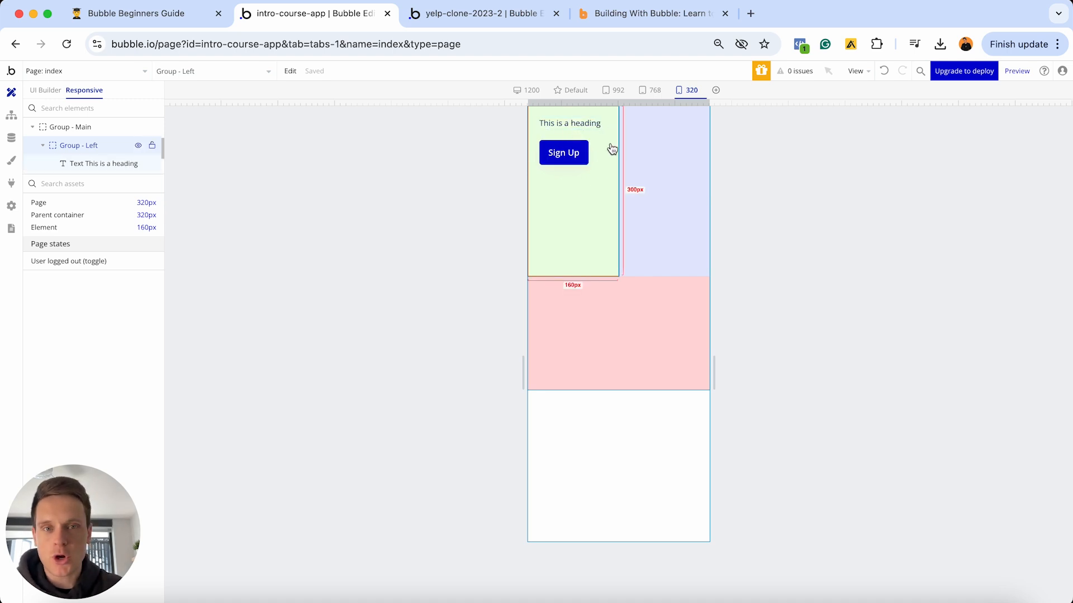
- Copy the heading text and paste it repeatedly so 'This is a heading' repeats many times
{"action": "double_click", "coordinate": [581, 126]}
{"action": "left_click", "coordinate": [677, 203]}
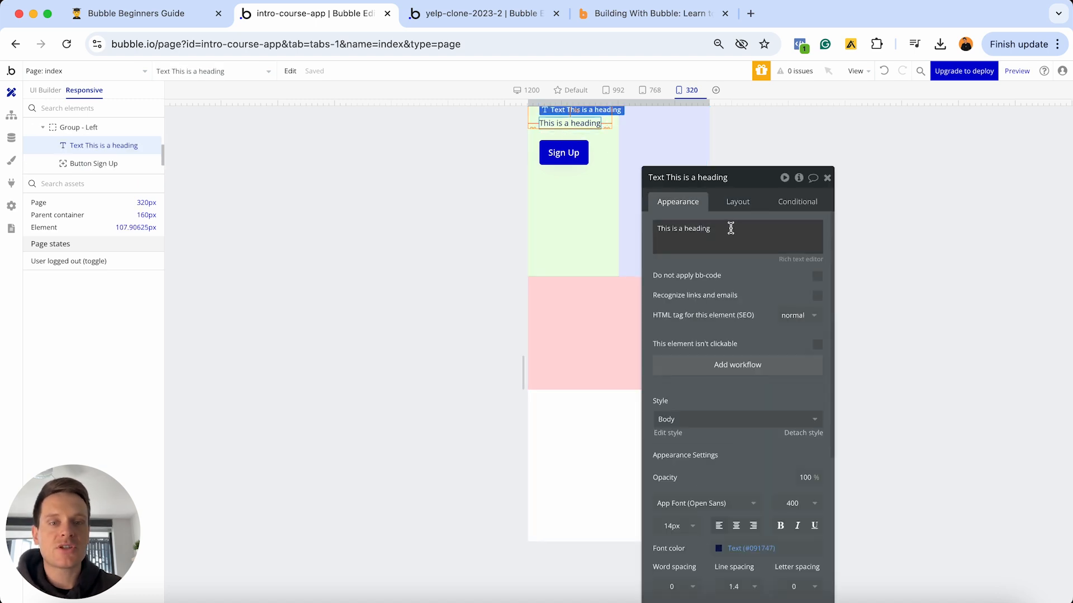
{"action": "triple_click", "coordinate": [732, 230]}
{"action": "key", "text": "ctrl+c"}
{"action": "key", "text": "ctrl+v"}
{"action": "key", "text": "ctrl+v"}
{"action": "key", "text": "ctrl+v"}
{"action": "key", "text": "ctrl+v"}
{"action": "key", "text": "ctrl+v"}
{"action": "key", "text": "ctrl+v"}
{"action": "key", "text": "ctrl+v"}
{"action": "key", "text": "ctrl+v"}
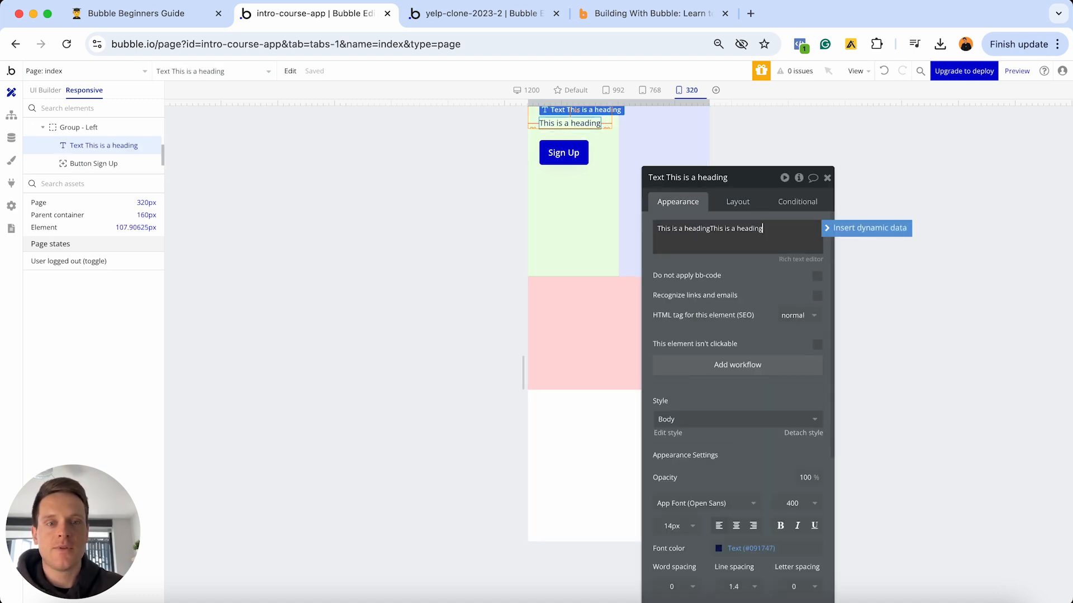
{"action": "key", "text": "ctrl+v"}
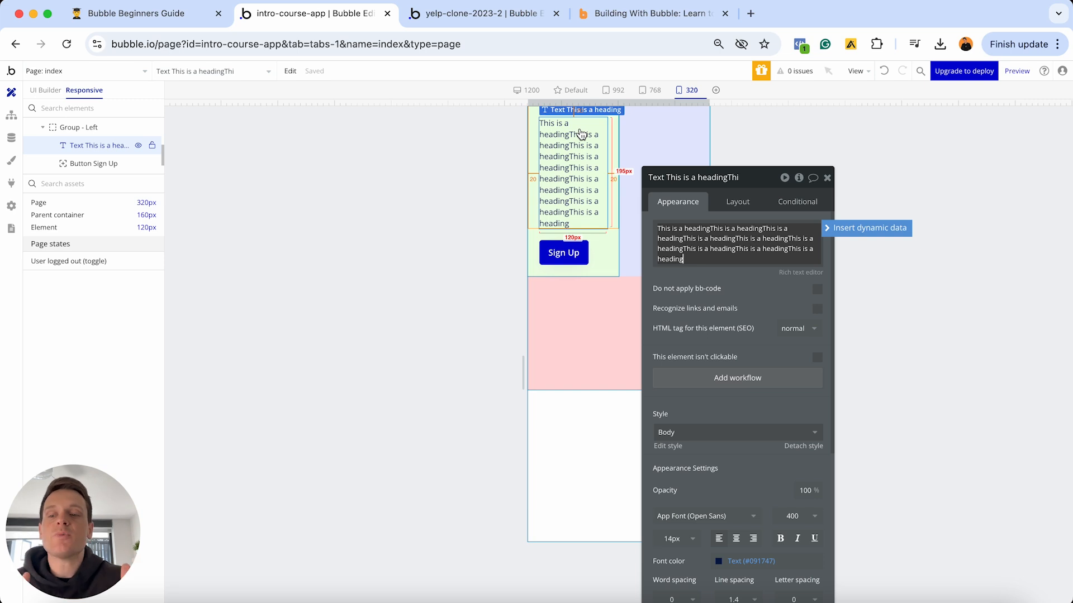
- Recheck the long heading's wrapping by widening the preview and returning to 320px
{"action": "left_click", "coordinate": [827, 177]}
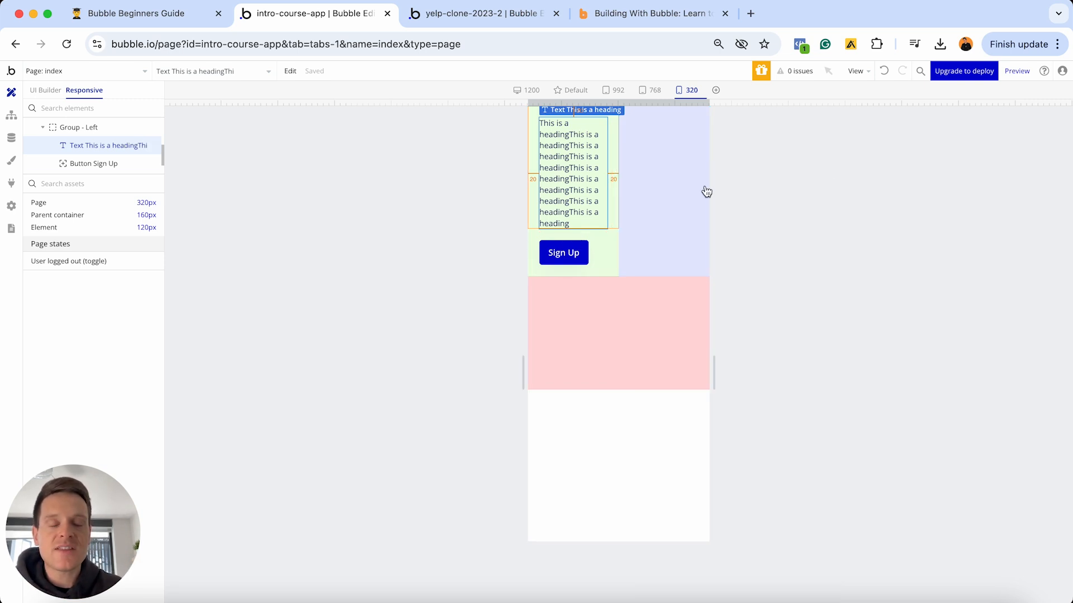
{"action": "left_click", "coordinate": [612, 238]}
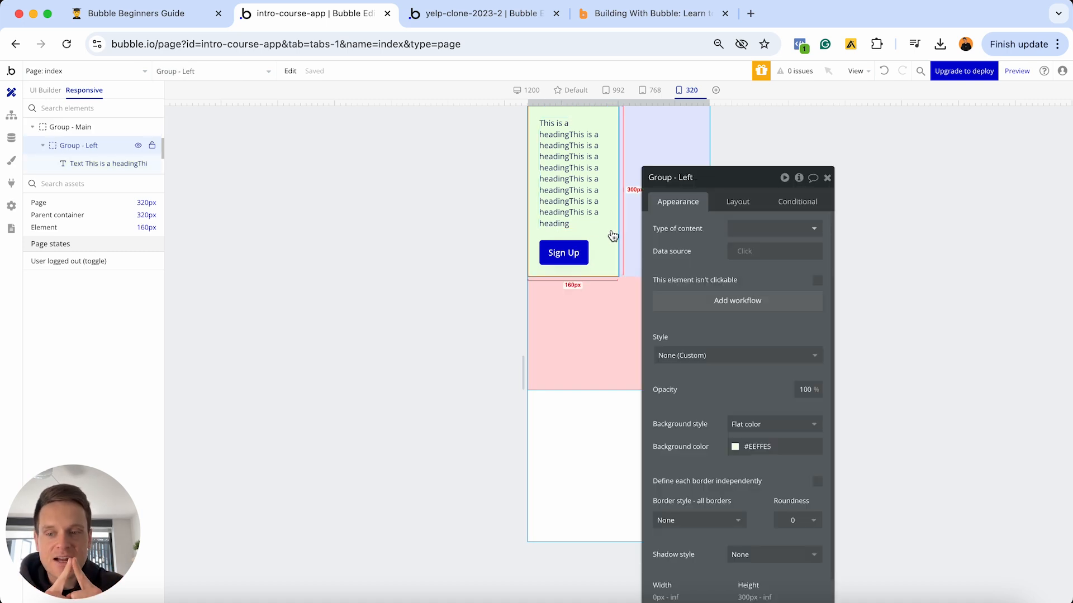
{"action": "left_click", "coordinate": [826, 178]}
{"action": "mouse_move", "coordinate": [711, 104]}
{"action": "left_mouse_down"}
{"action": "mouse_move", "coordinate": [917, 102]}
{"action": "mouse_move", "coordinate": [730, 102]}
{"action": "left_mouse_up"}
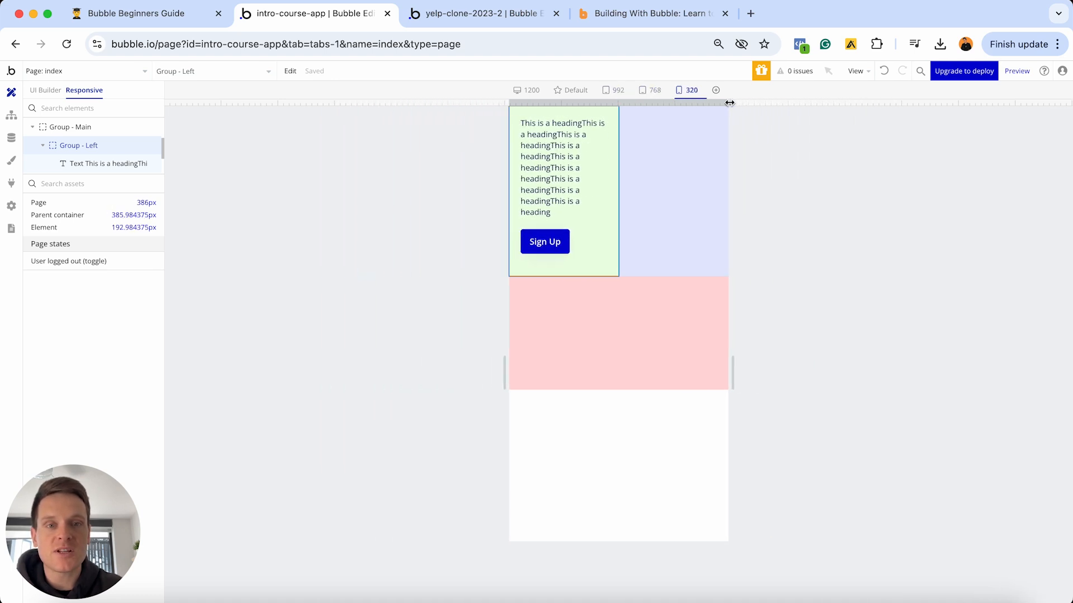
{"action": "left_click", "coordinate": [686, 90]}
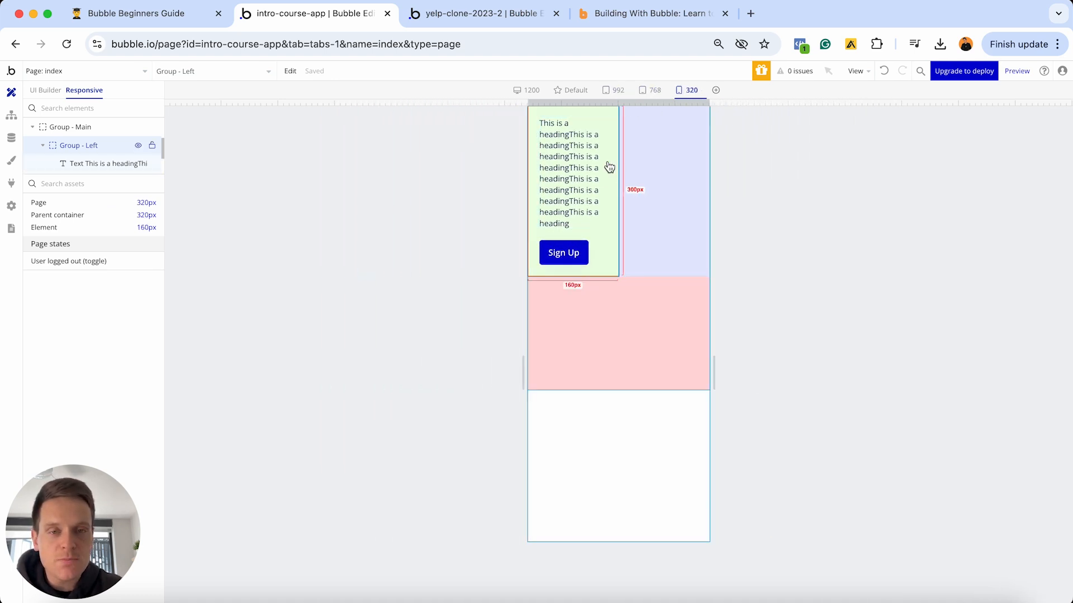
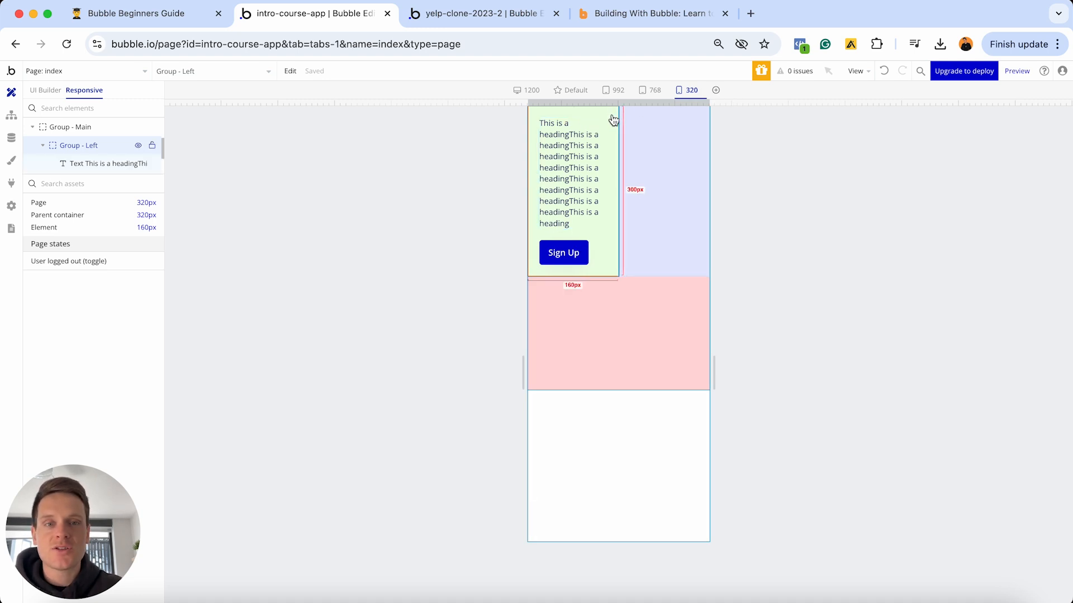
- Give Group - Left a 320px minimum width, then widen the page preview to 454px
{"action": "double_click", "coordinate": [611, 116]}
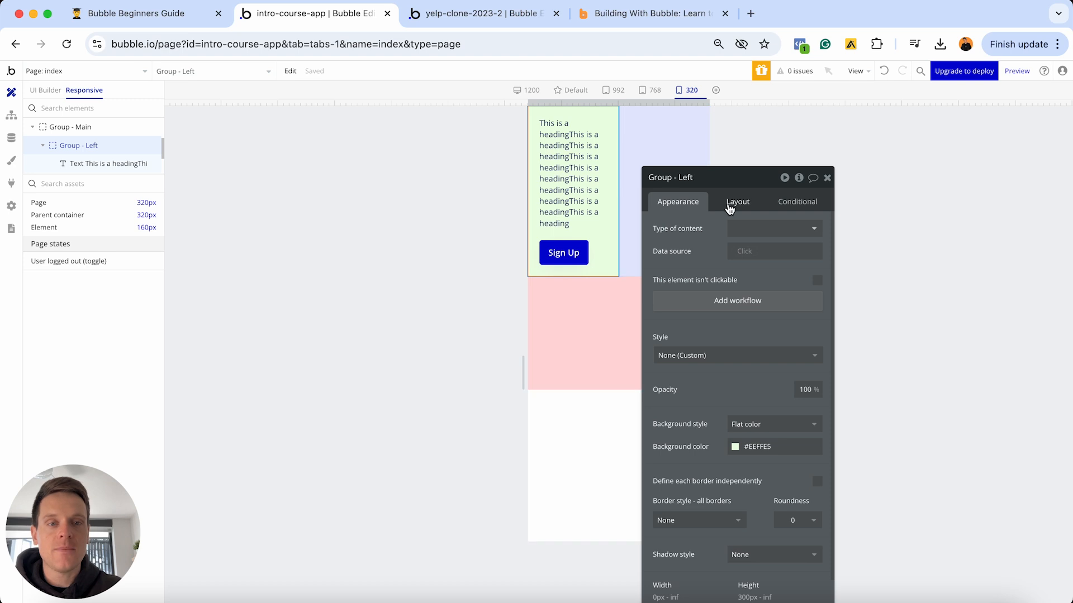
{"action": "left_click", "coordinate": [732, 201]}
{"action": "left_click_drag", "start_coordinate": [749, 173], "coordinate": [791, 71]}
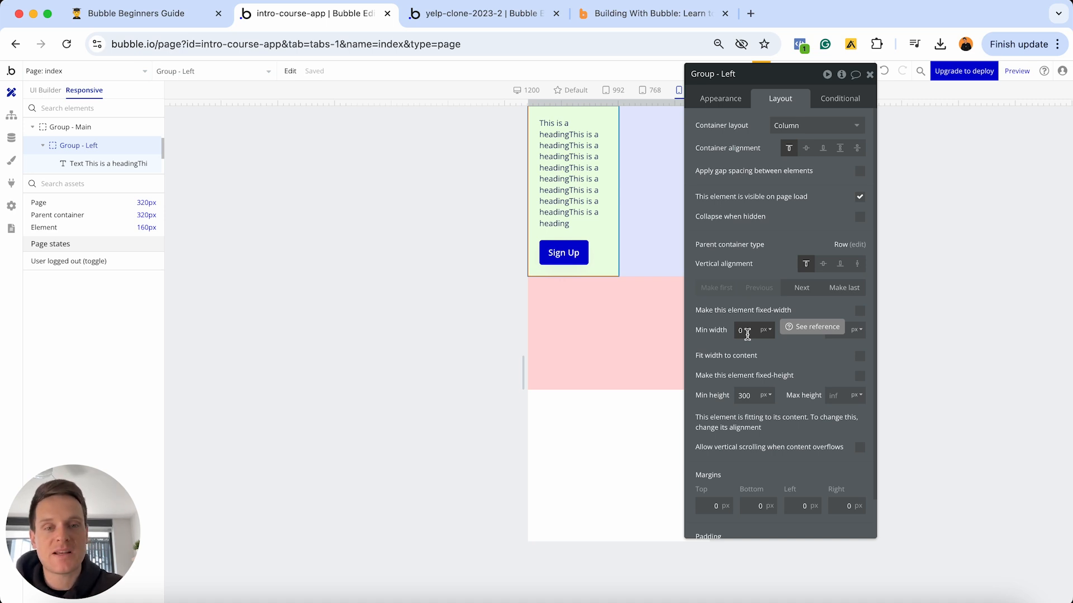
{"action": "double_click", "coordinate": [748, 330]}
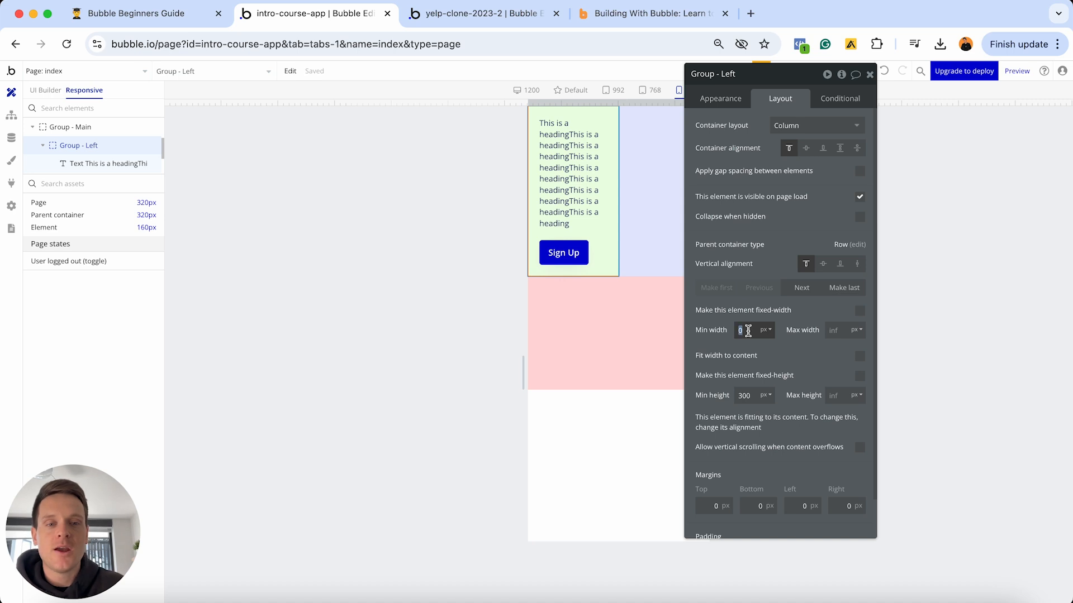
{"action": "type", "text": "320"}
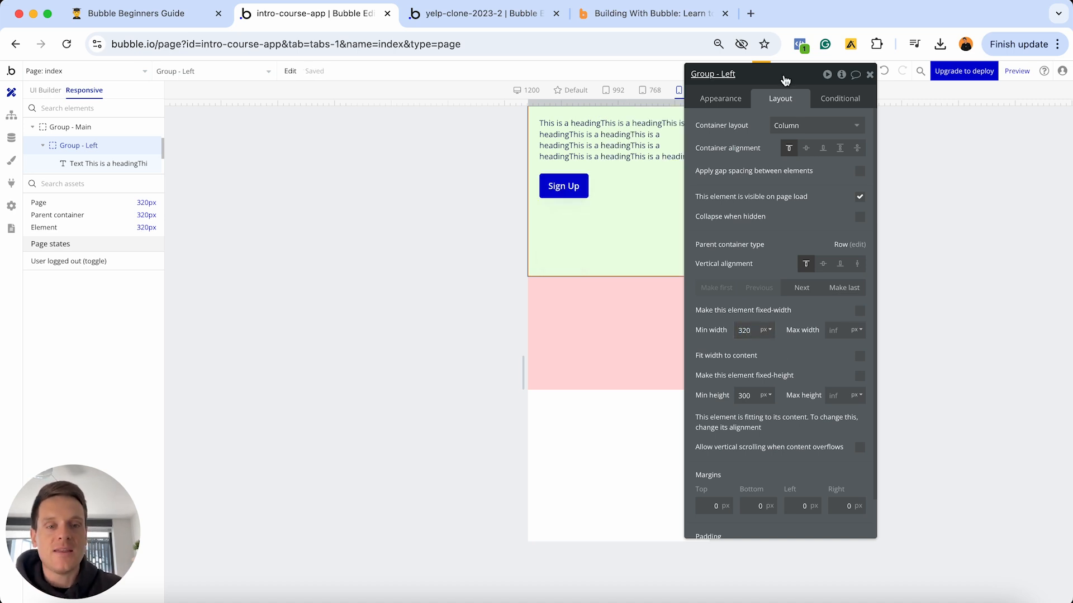
{"action": "left_click_drag", "start_coordinate": [792, 82], "coordinate": [893, 111]}
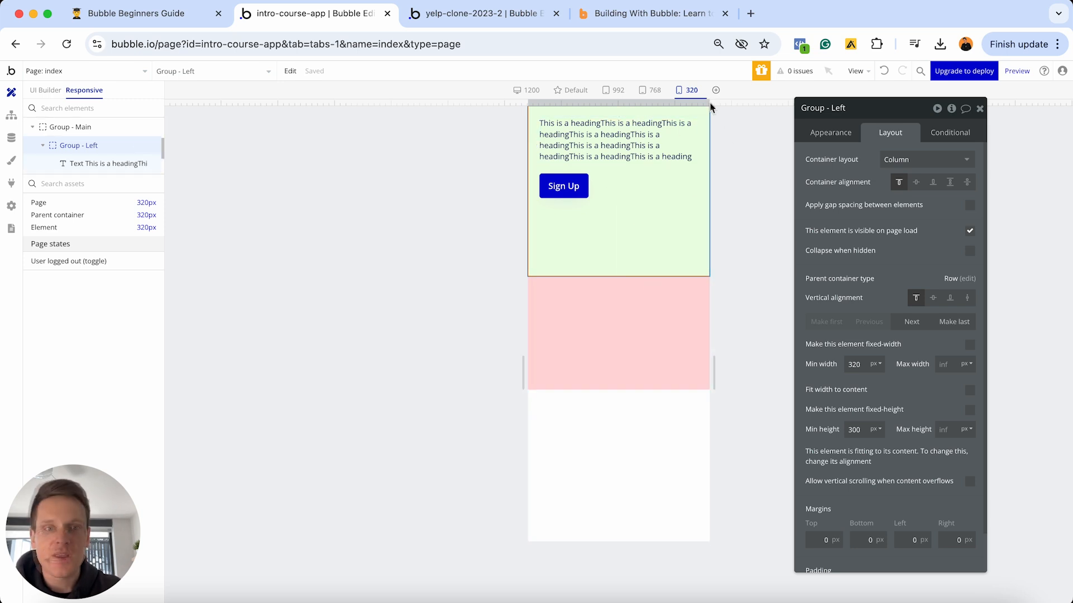
{"action": "left_click_drag", "start_coordinate": [709, 104], "coordinate": [748, 106]}
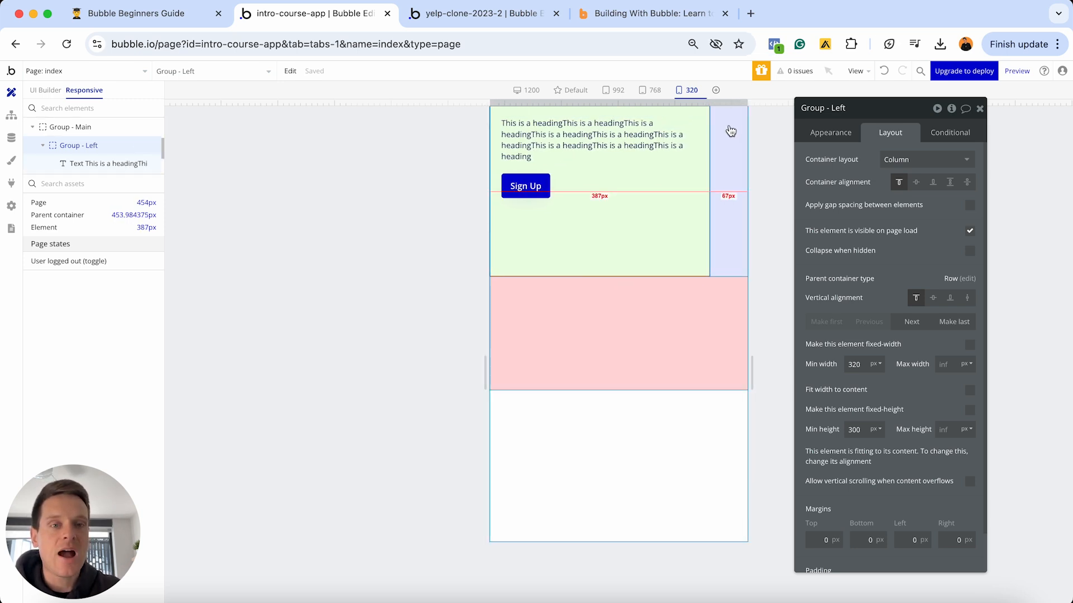
- Set Group - Right's minimum width to 320px and widen the preview to 1482px
{"action": "left_click", "coordinate": [730, 131]}
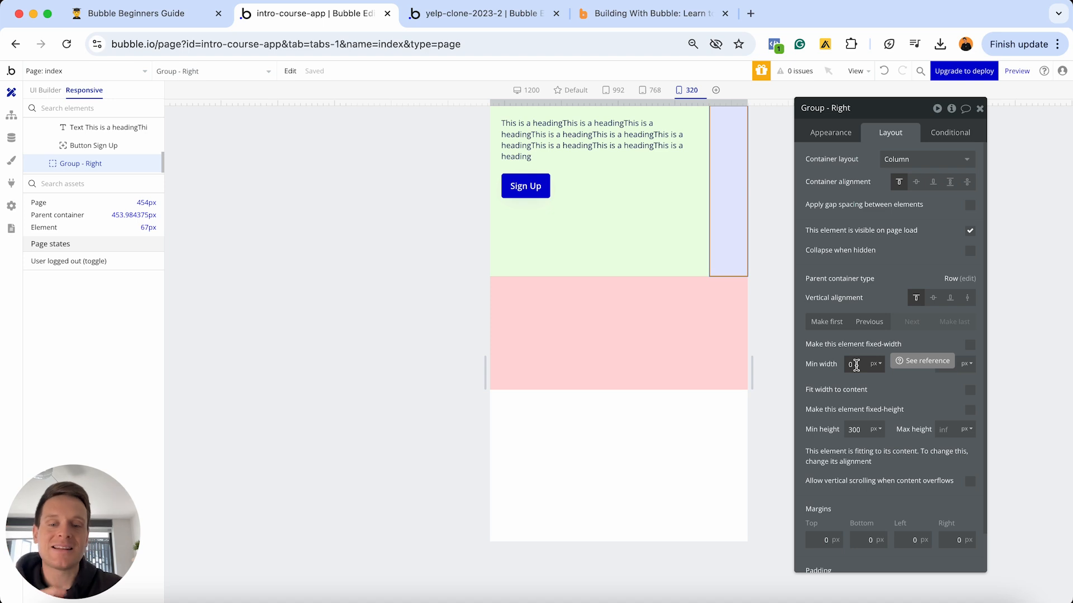
{"action": "left_click", "coordinate": [855, 365]}
{"action": "type", "text": "32"}
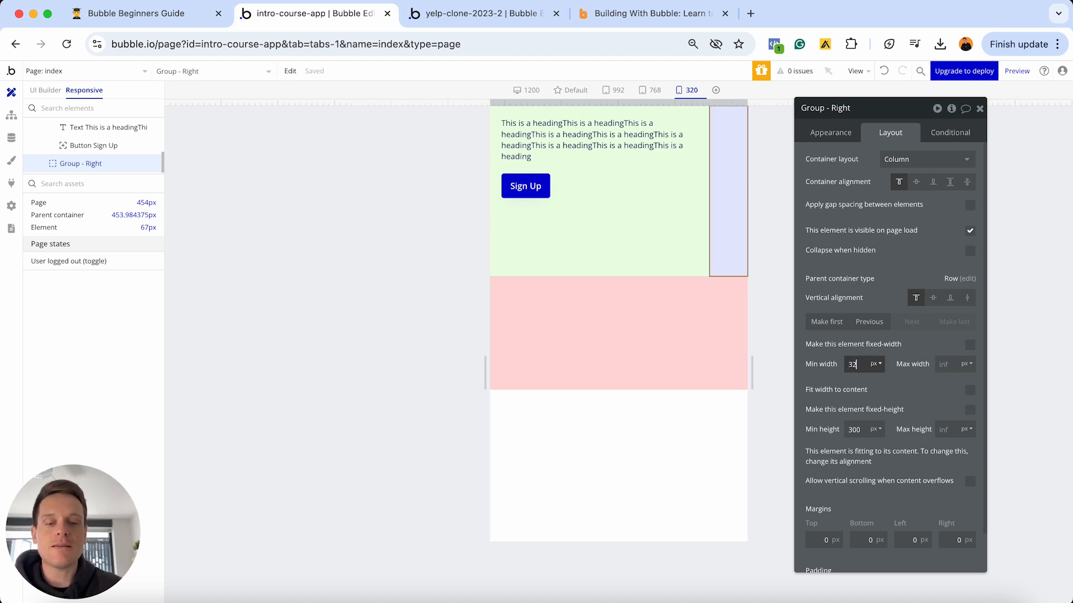
{"action": "type", "text": "0"}
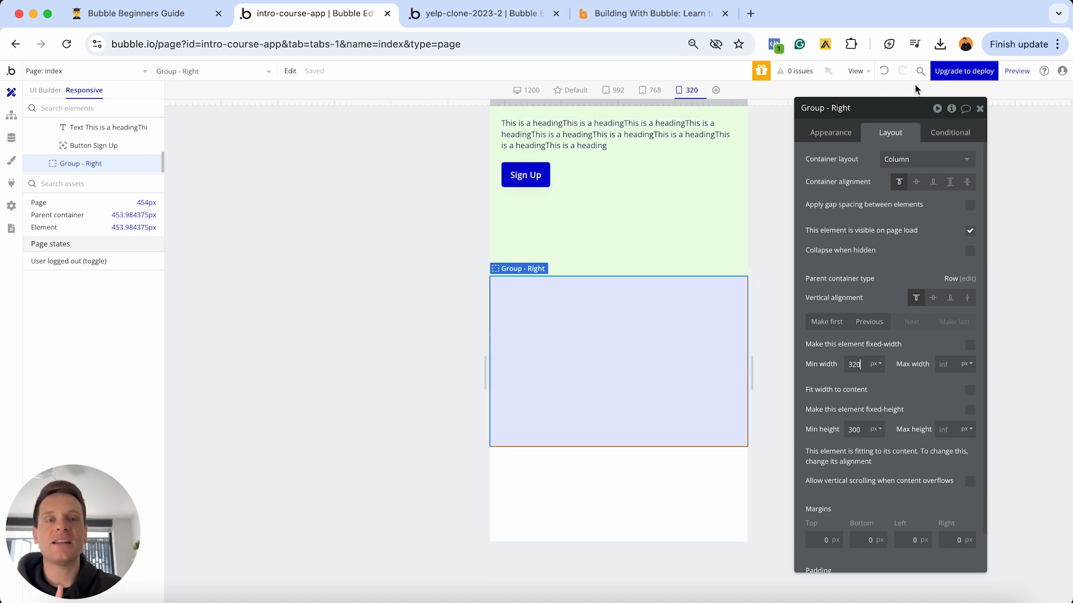
{"action": "left_click", "coordinate": [979, 109]}
{"action": "left_click_drag", "start_coordinate": [751, 105], "coordinate": [1040, 96]}
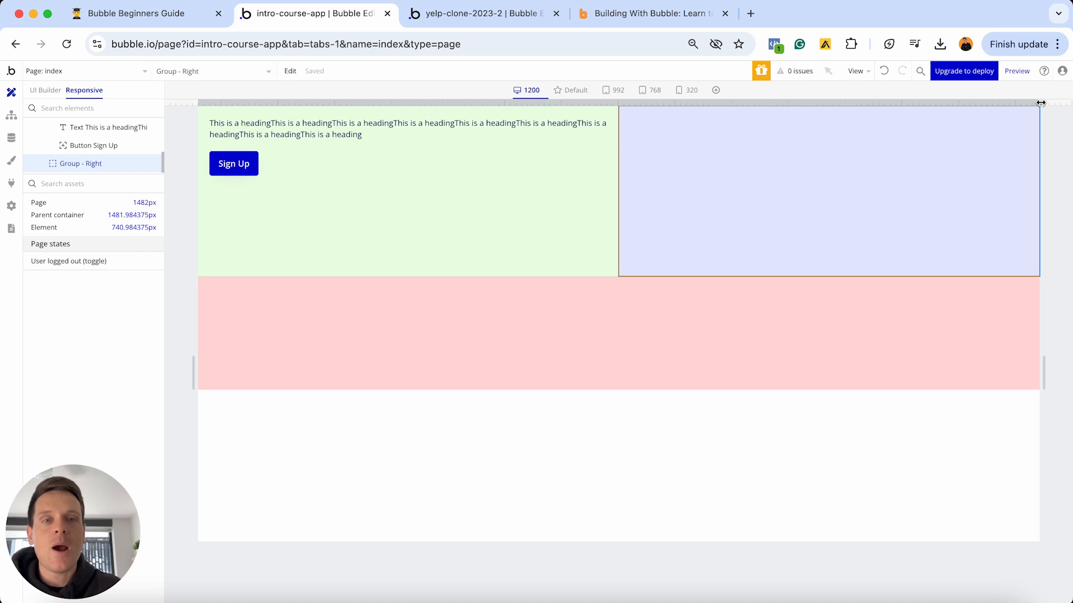
- Resize the preview through the 1200, 992, 768 and 320px breakpoints, ending near 904px
{"action": "left_click_drag", "start_coordinate": [1040, 104], "coordinate": [930, 109]}
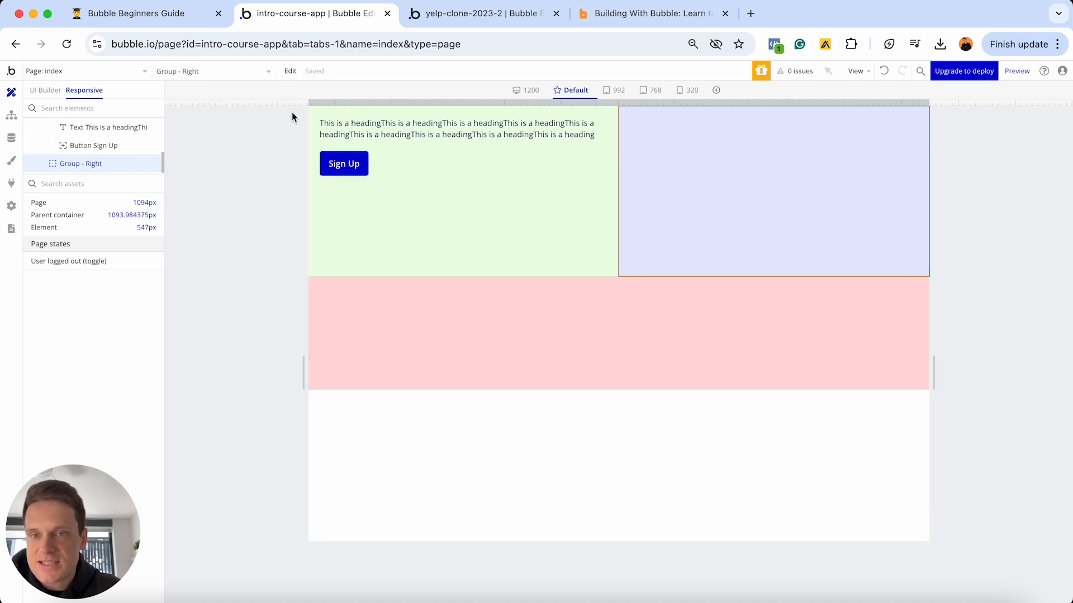
{"action": "mouse_move", "coordinate": [308, 103]}
{"action": "left_mouse_down"}
{"action": "mouse_move", "coordinate": [321, 103]}
{"action": "mouse_move", "coordinate": [294, 104]}
{"action": "mouse_move", "coordinate": [327, 106]}
{"action": "left_mouse_up"}
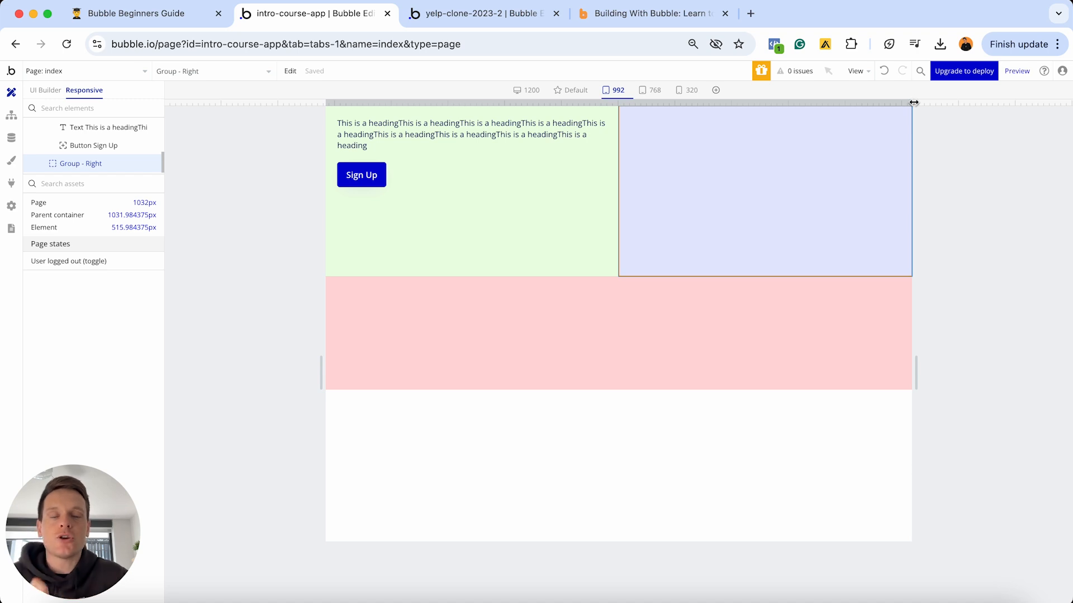
{"action": "left_click_drag", "start_coordinate": [913, 102], "coordinate": [800, 101]}
{"action": "left_click_drag", "start_coordinate": [799, 101], "coordinate": [798, 100]}
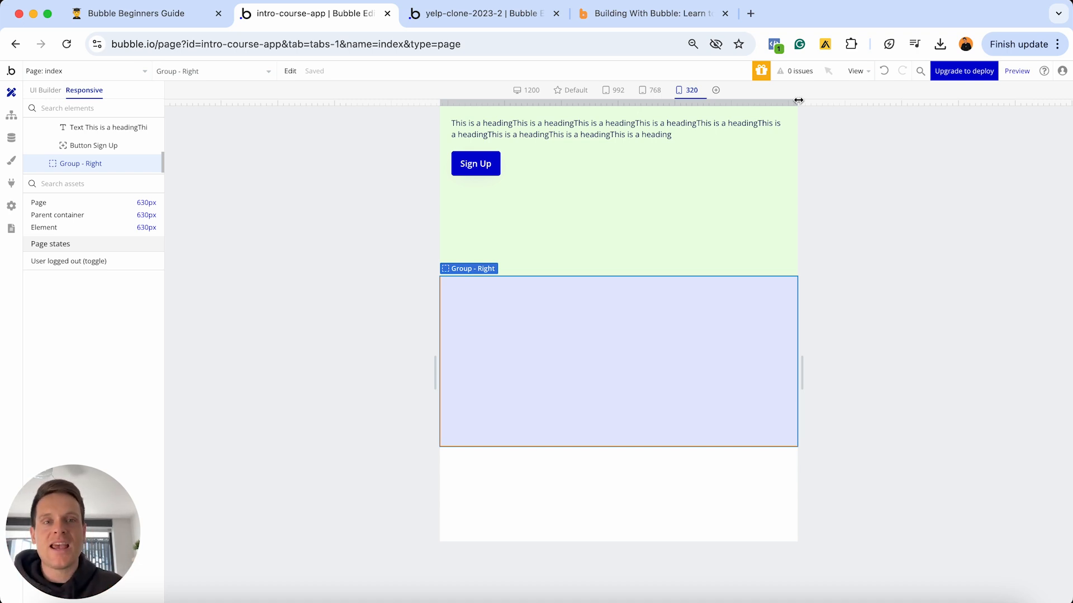
{"action": "left_click_drag", "start_coordinate": [798, 100], "coordinate": [749, 95]}
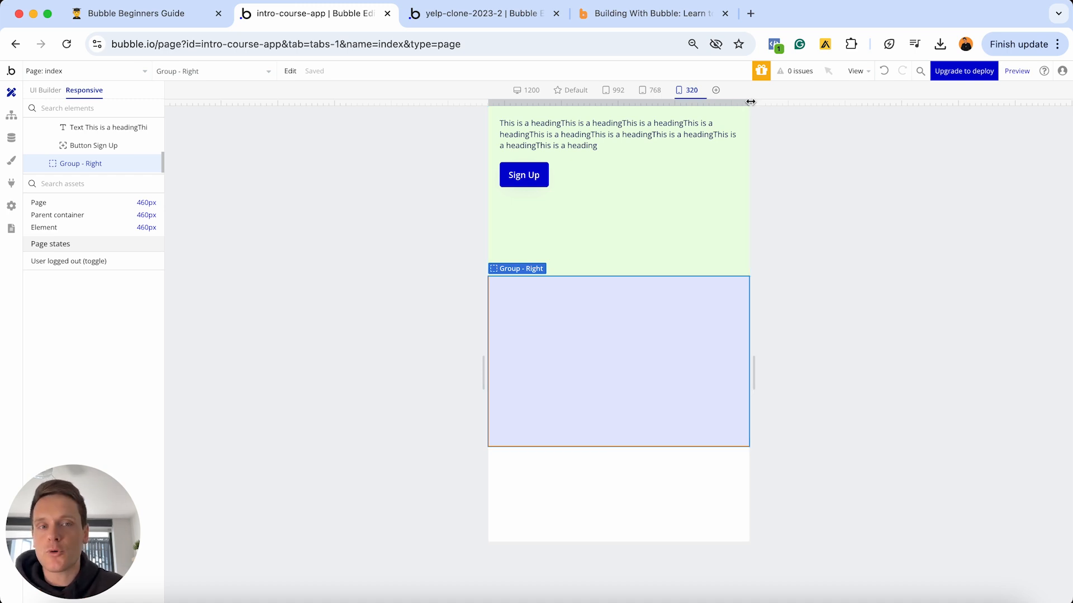
{"action": "left_click_drag", "start_coordinate": [749, 105], "coordinate": [875, 104]}
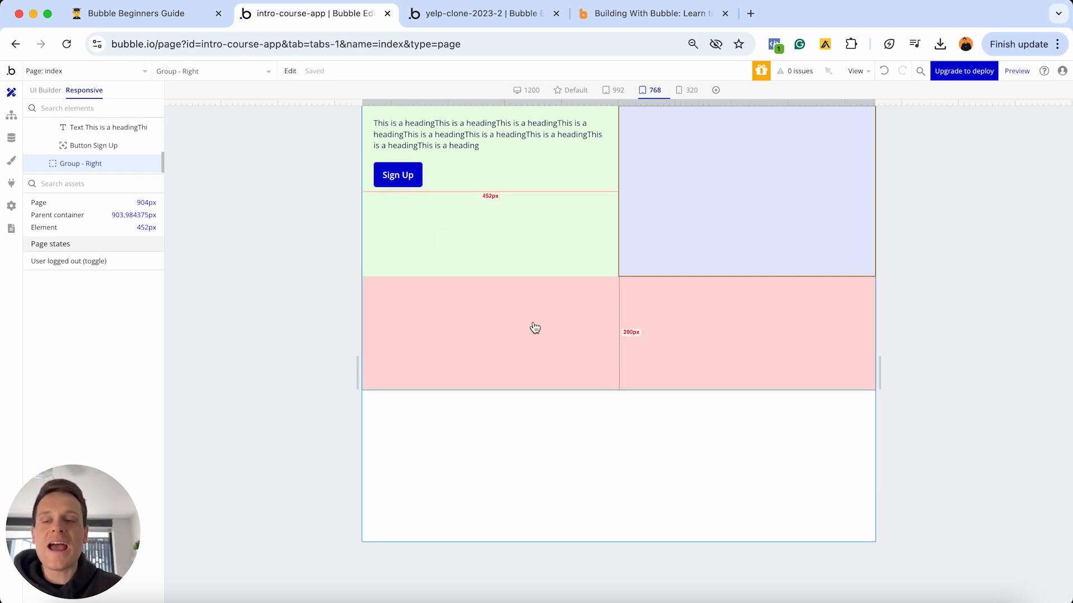
- In the Notion guide, tick Flexbox, Page layout, Column, Row, Container layout, responsive settings and Margin & padding
{"action": "left_click", "coordinate": [157, 15]}
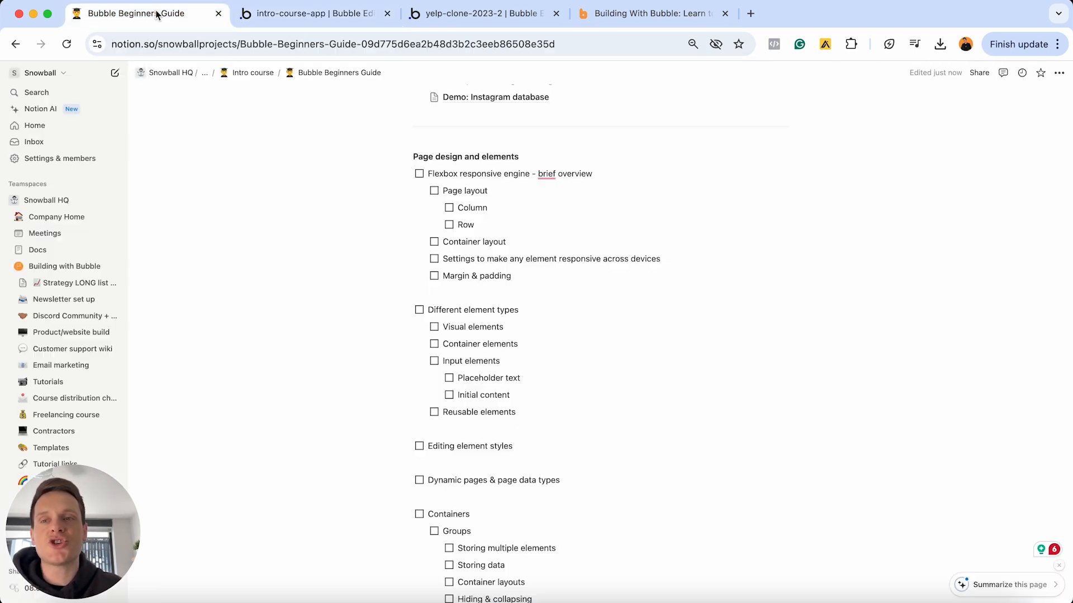
{"action": "left_click", "coordinate": [419, 174]}
{"action": "left_click", "coordinate": [434, 191]}
{"action": "left_click", "coordinate": [449, 208]}
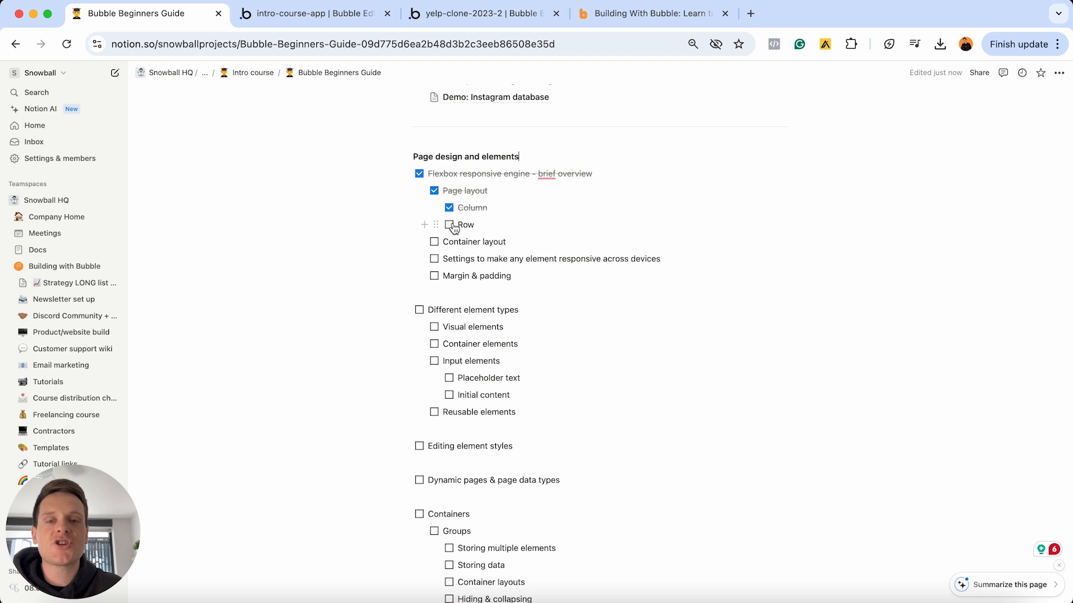
{"action": "left_click", "coordinate": [449, 225]}
{"action": "left_click", "coordinate": [434, 242]}
{"action": "left_click", "coordinate": [434, 259]}
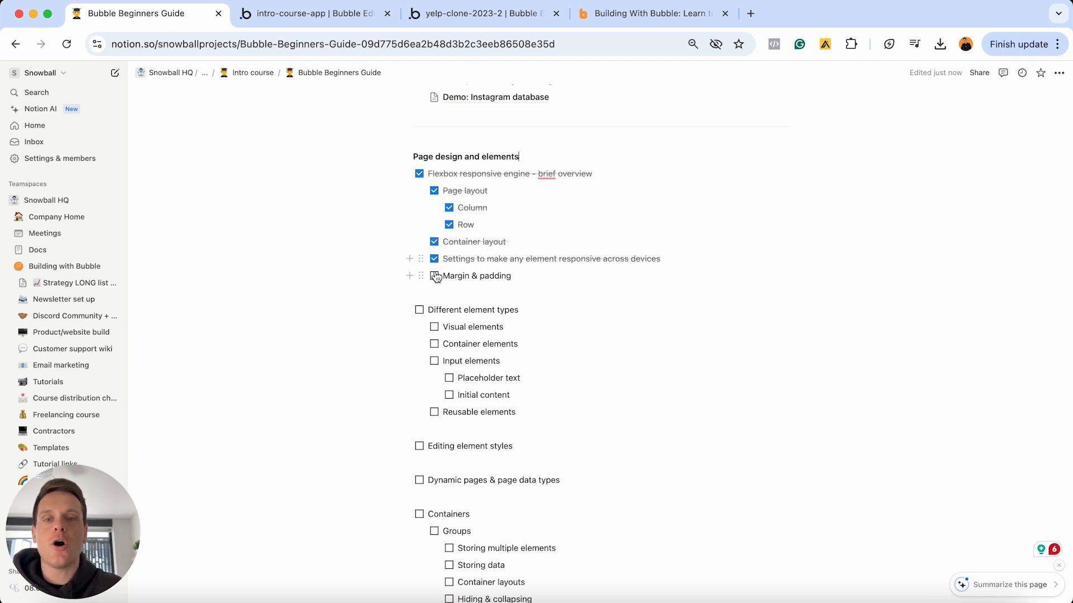
{"action": "left_click", "coordinate": [434, 275]}
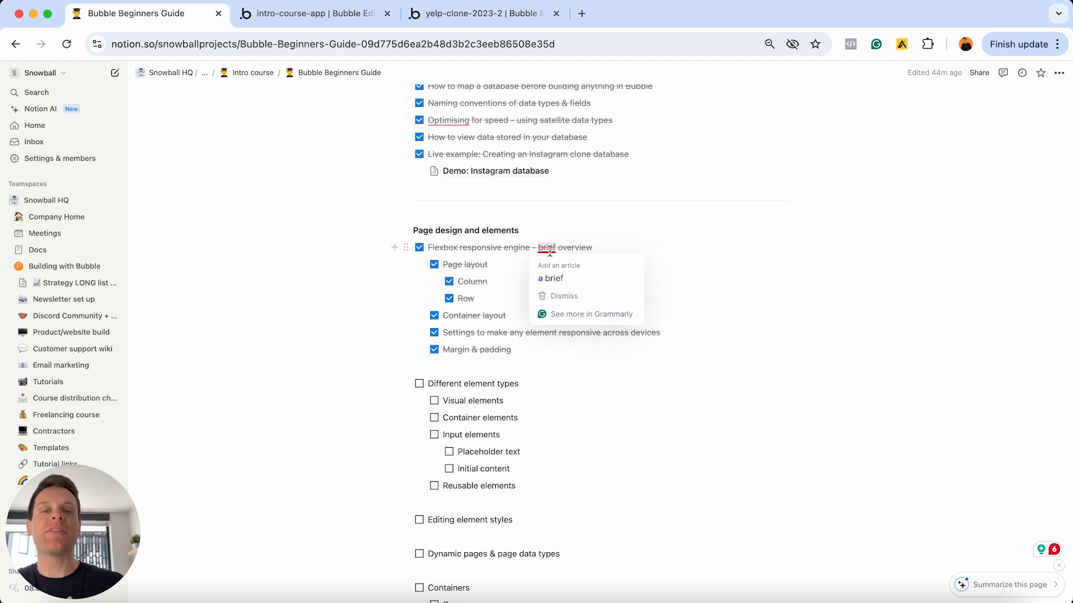
- Select the 'Different element types' line in the guide, then go back to the Bubble editor
{"action": "scroll", "coordinate": [549, 251], "scroll_direction": "down", "scroll_amount": 3}
{"action": "left_click", "coordinate": [537, 284]}
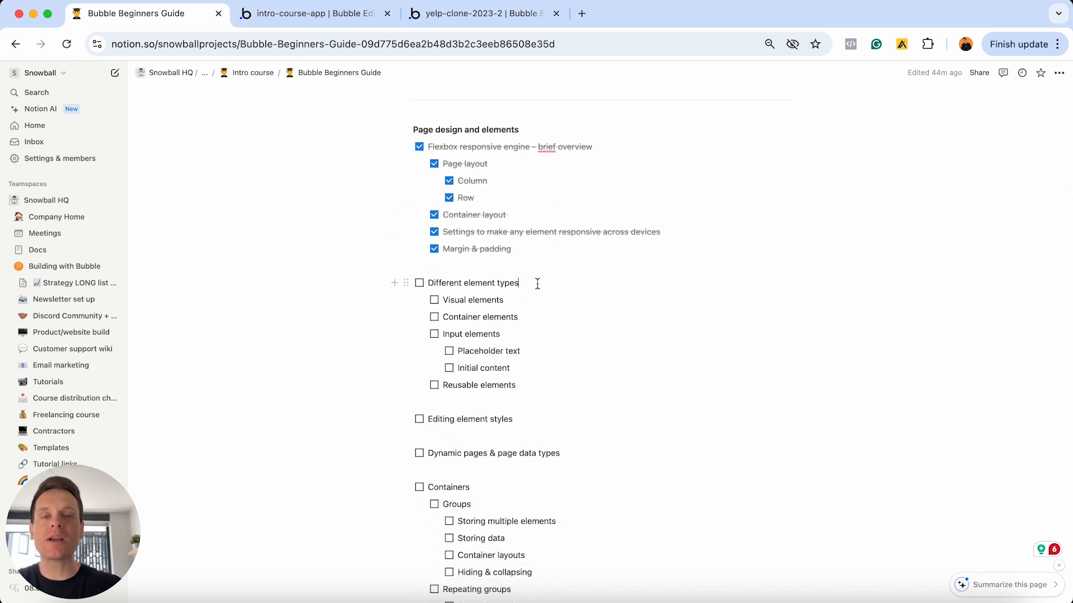
{"action": "triple_click", "coordinate": [537, 283]}
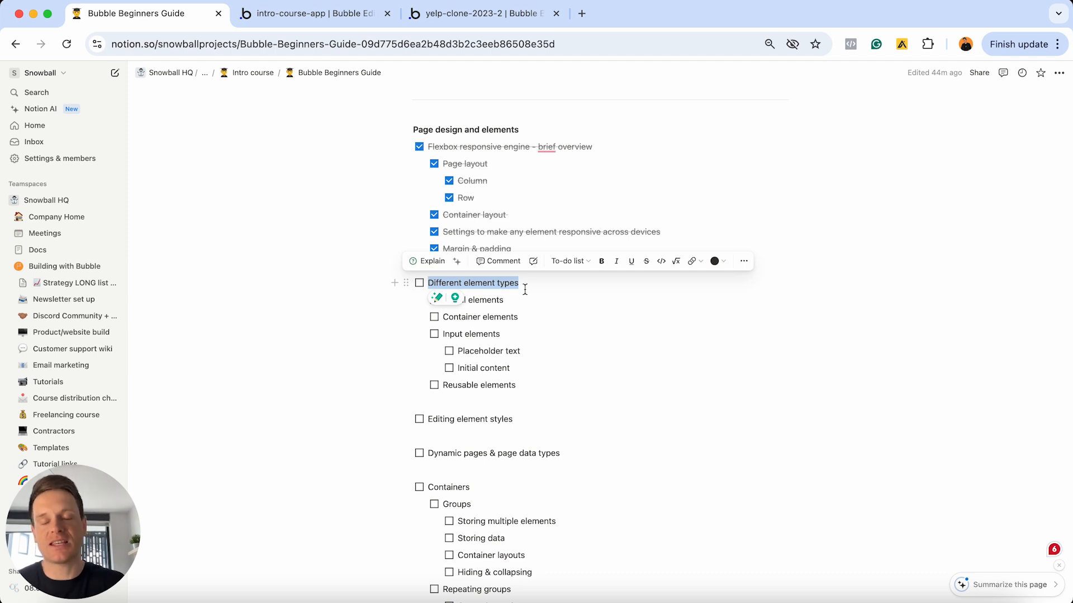
{"action": "left_click", "coordinate": [334, 20]}
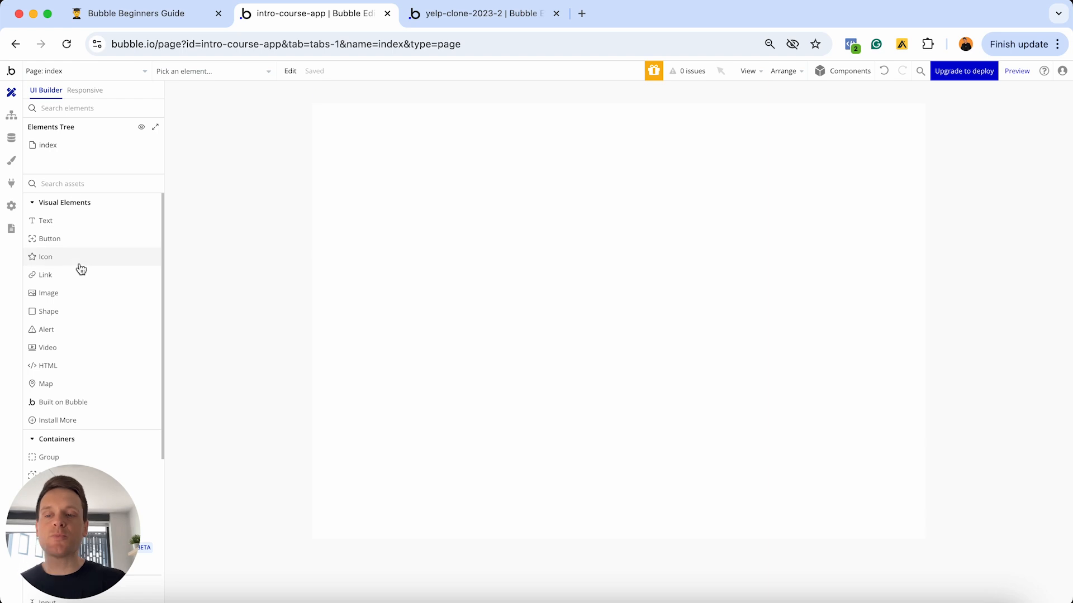
{"action": "mouse_move", "coordinate": [81, 269]}
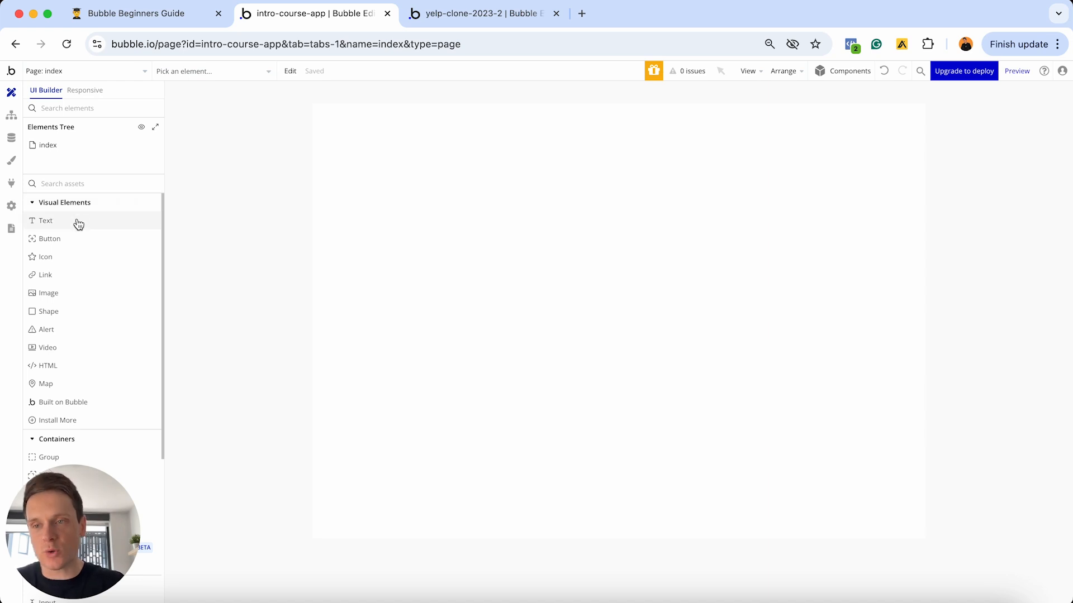
{"action": "mouse_move", "coordinate": [78, 224]}
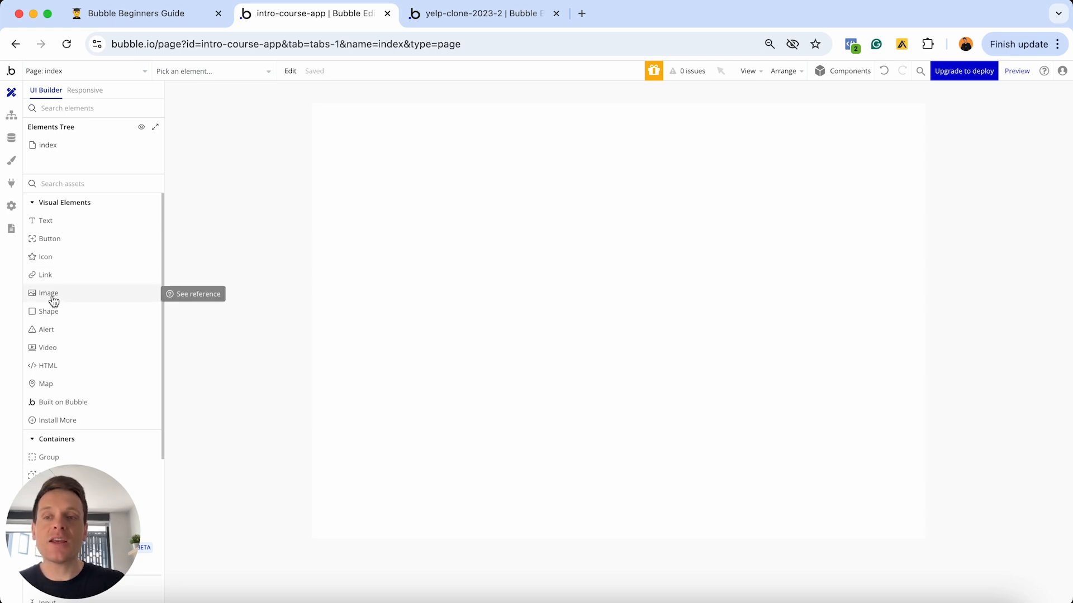
- Place a Text reading 'This is a heading' at the page top, plus a second Text beneath it
{"action": "left_click", "coordinate": [46, 220]}
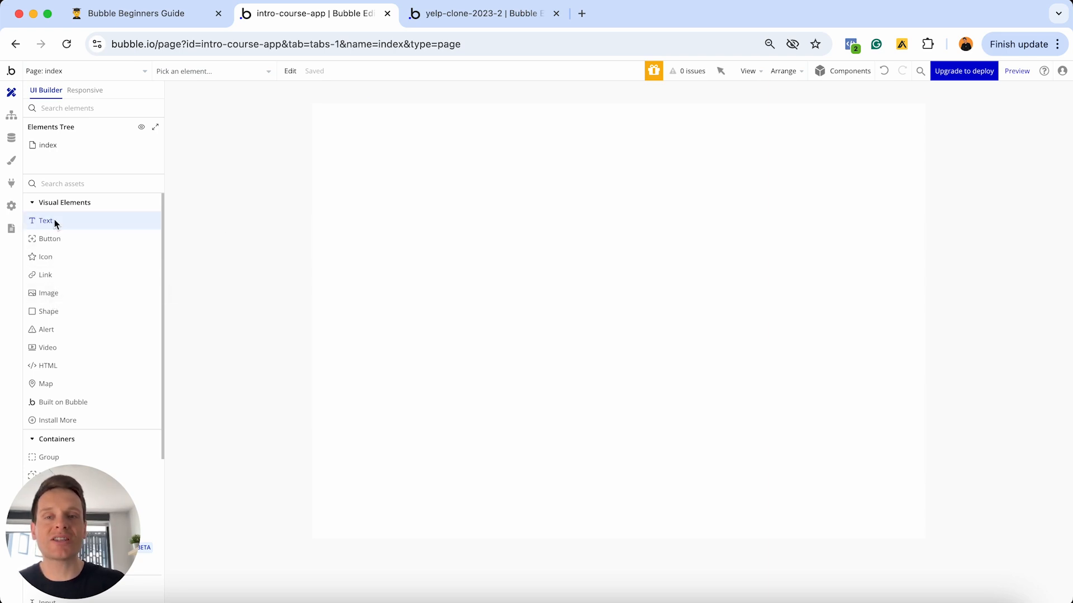
{"action": "left_click", "coordinate": [404, 175]}
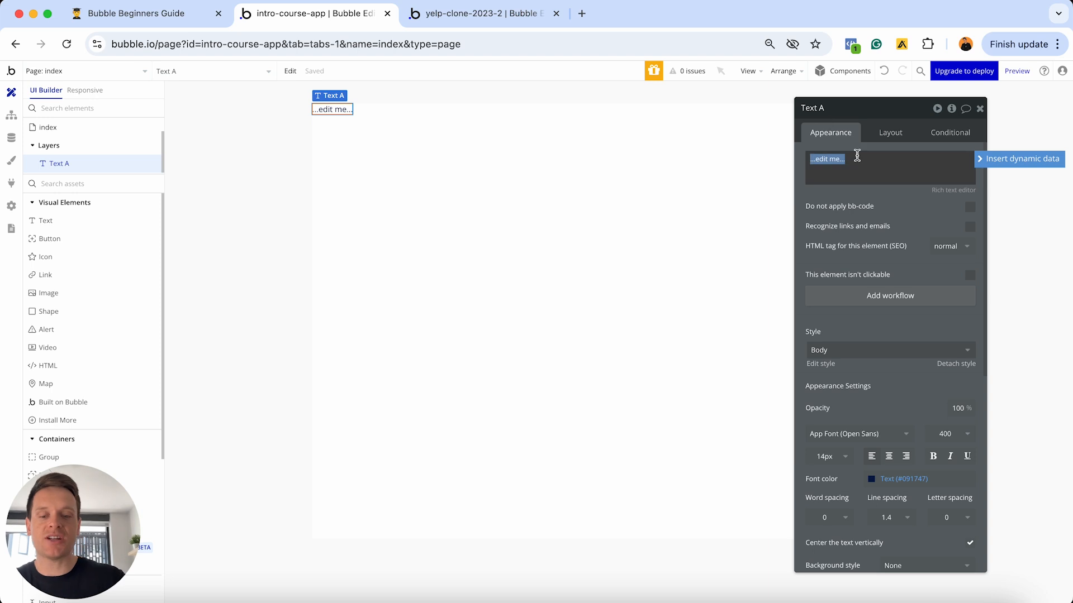
{"action": "type", "text": "This is a heading"}
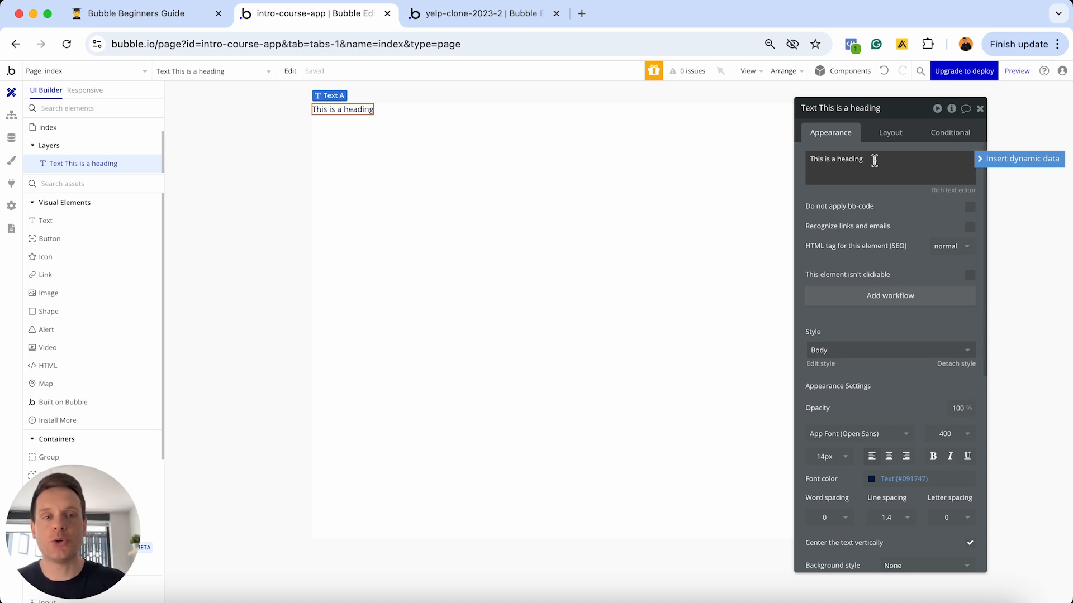
{"action": "left_click", "coordinate": [94, 220]}
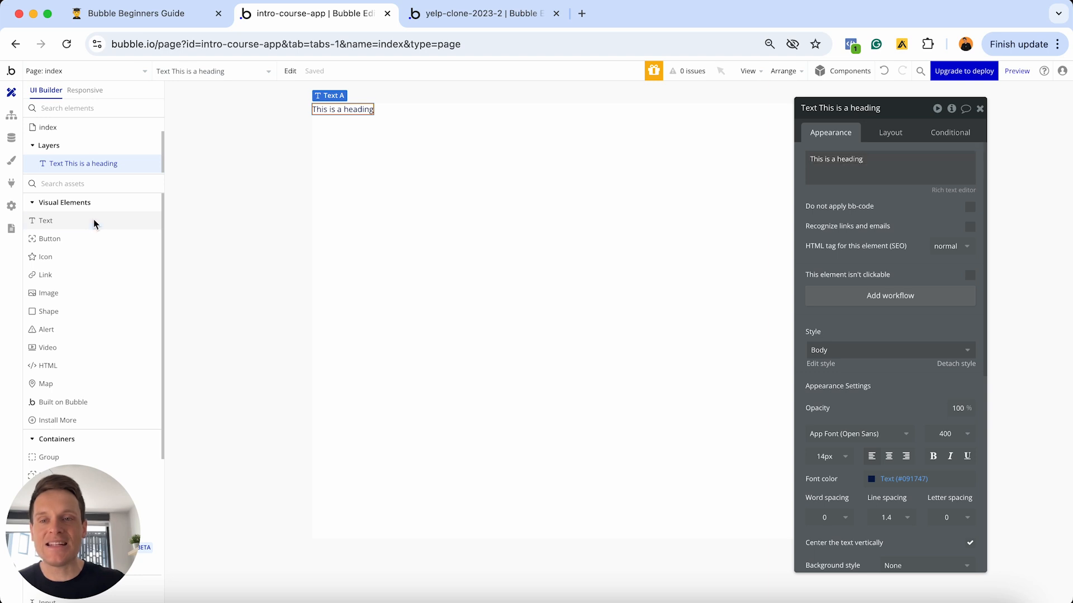
{"action": "left_click", "coordinate": [358, 211]}
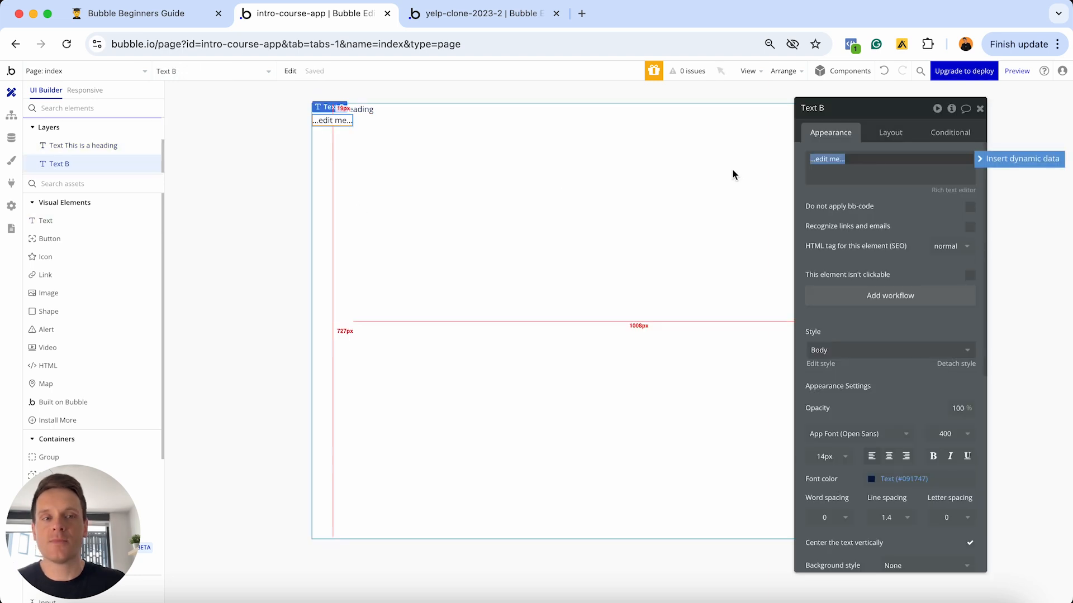
- Insert a 'Do a search for' expression into the second text and open its Type dropdown
{"action": "left_click", "coordinate": [993, 165]}
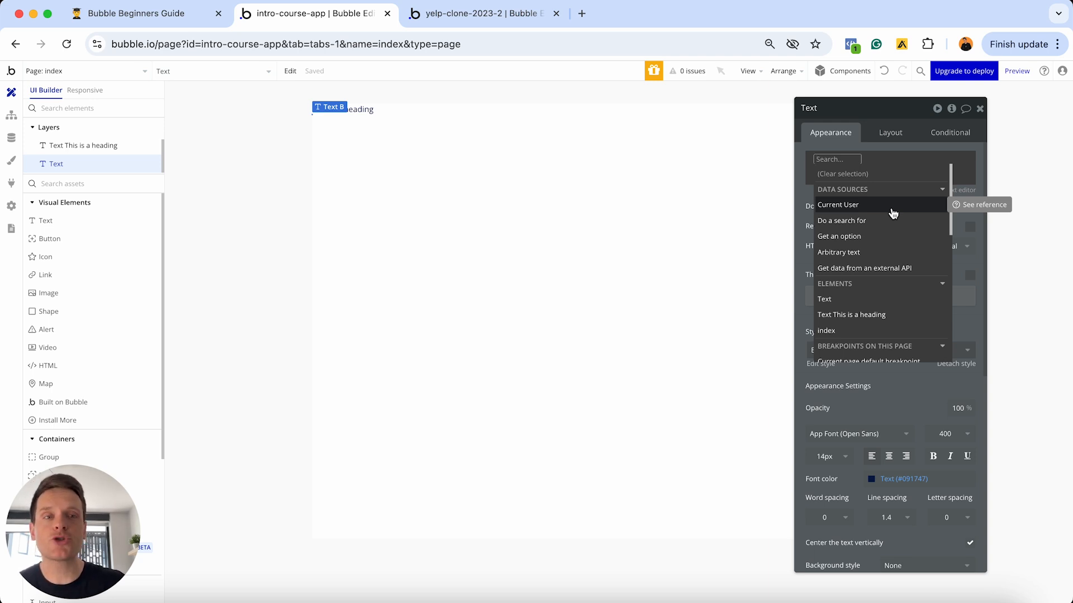
{"action": "left_click", "coordinate": [858, 224]}
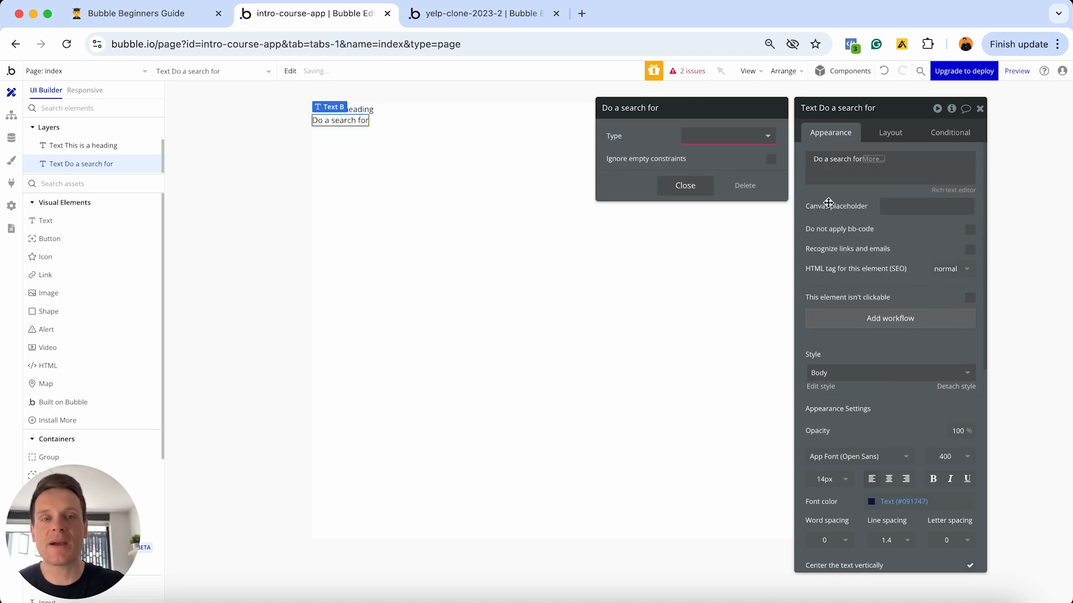
{"action": "left_click", "coordinate": [760, 137]}
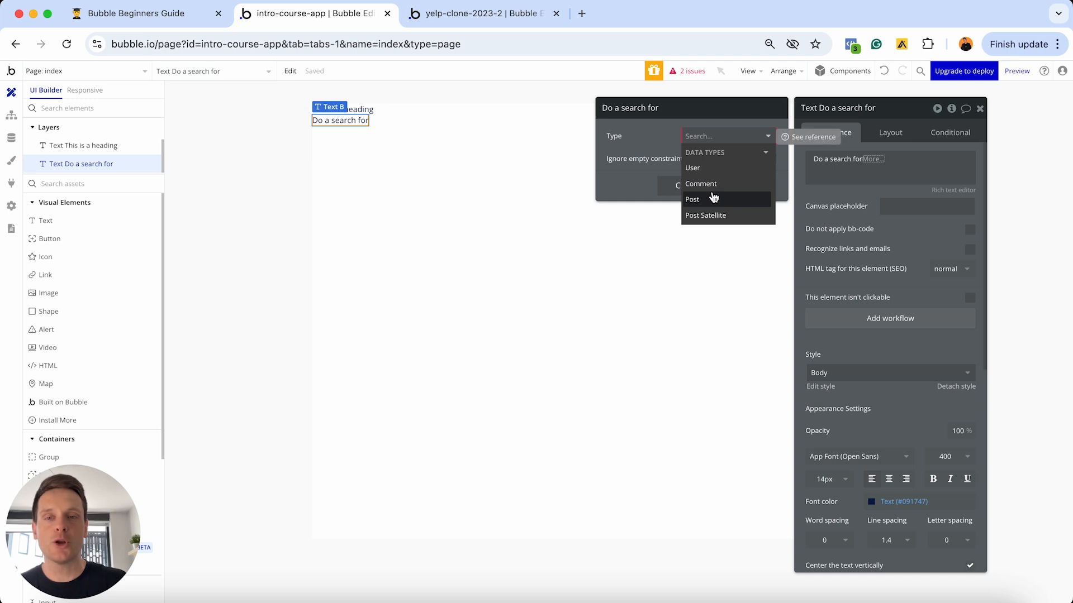
- Replace the second text's search expression with Current User dynamic data
{"action": "left_click", "coordinate": [672, 191]}
{"action": "left_click", "coordinate": [857, 162]}
{"action": "key", "text": "BackSpace"}
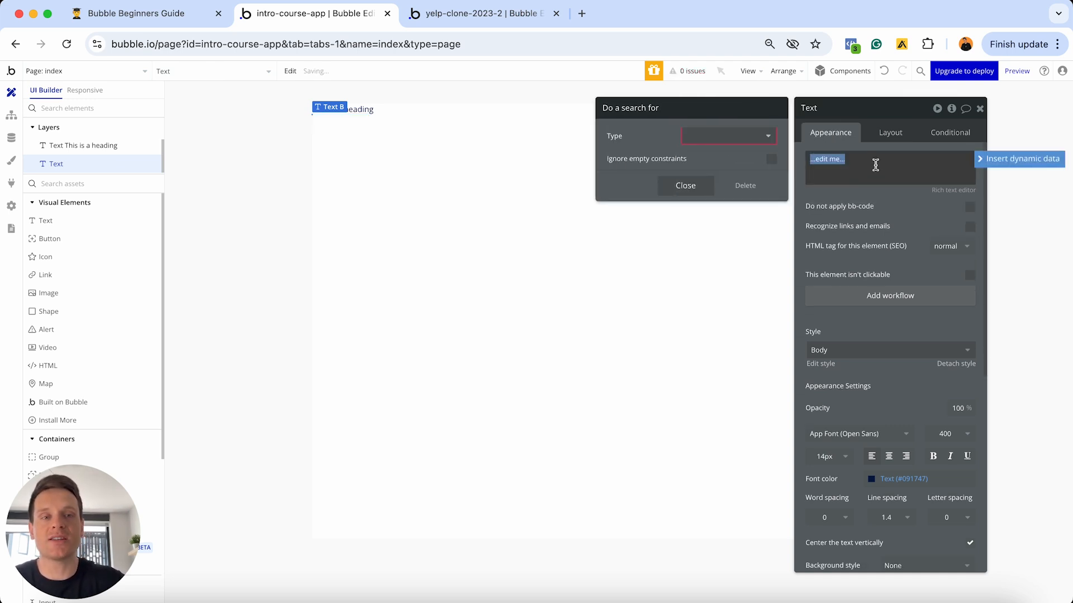
{"action": "left_click", "coordinate": [696, 185]}
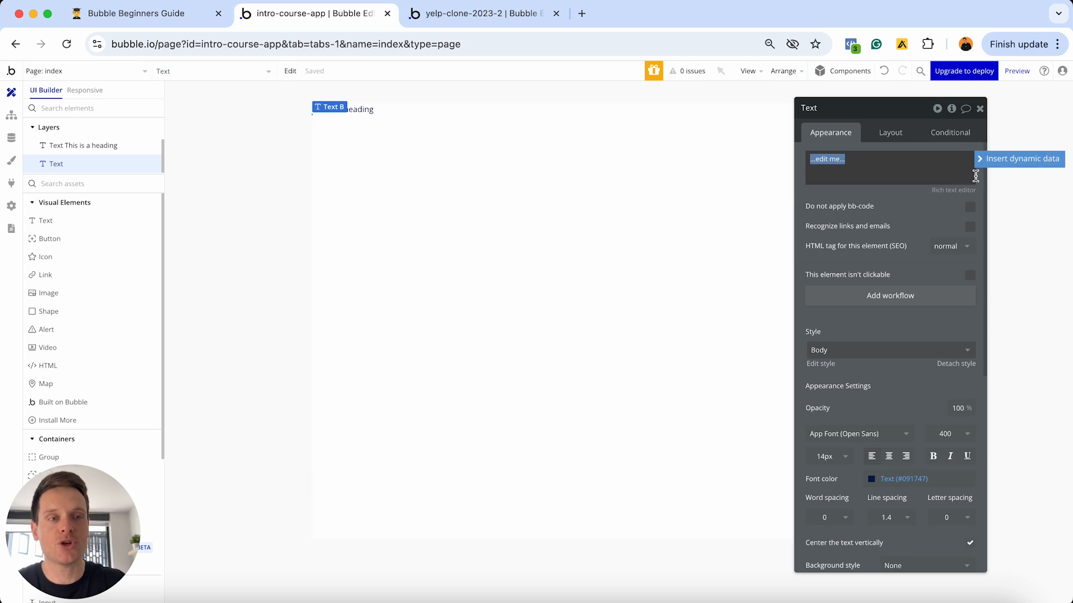
{"action": "left_click", "coordinate": [994, 162]}
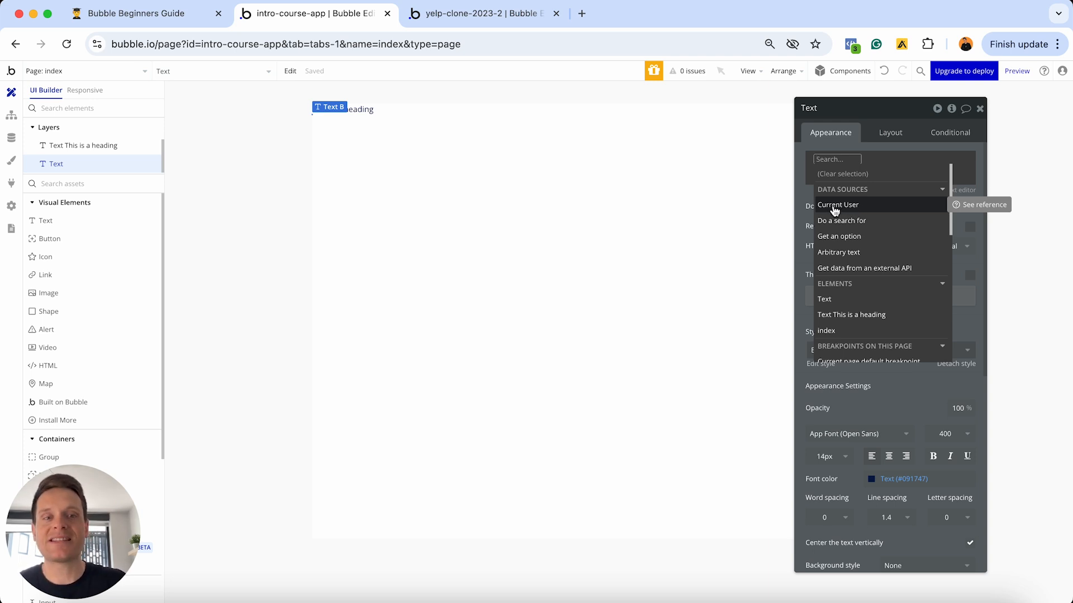
{"action": "left_click", "coordinate": [847, 207]}
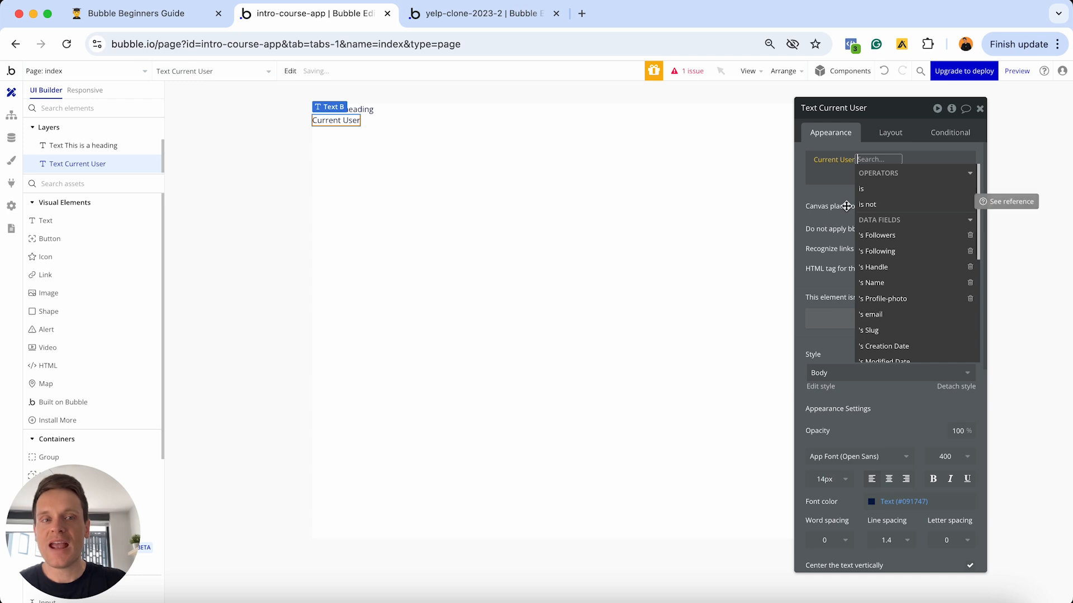
- In Data types, show the User type's fields and inspect its Name field
{"action": "left_click", "coordinate": [10, 140]}
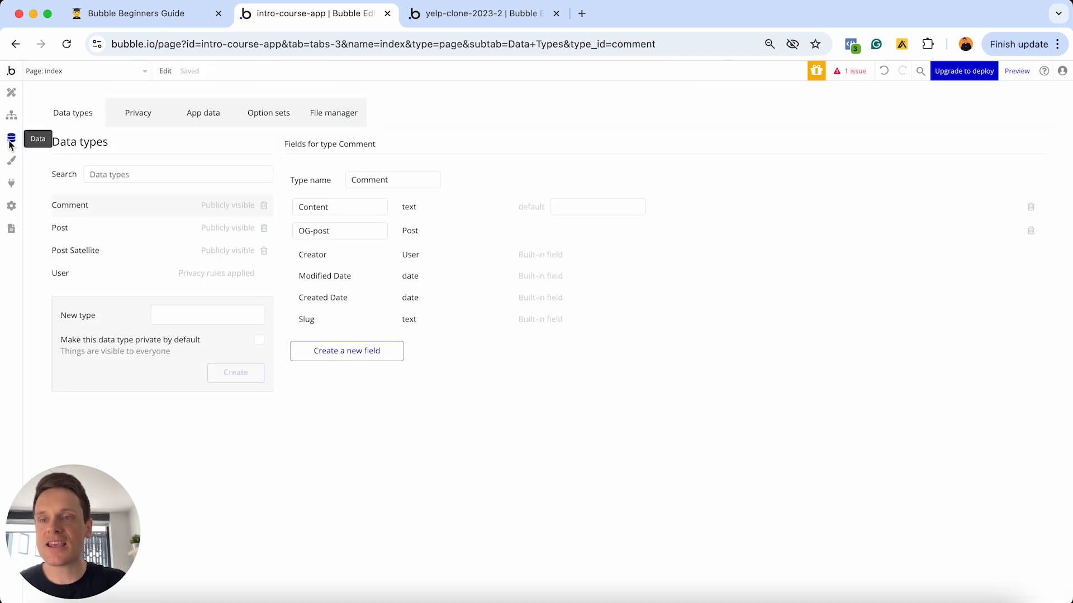
{"action": "left_click", "coordinate": [94, 282]}
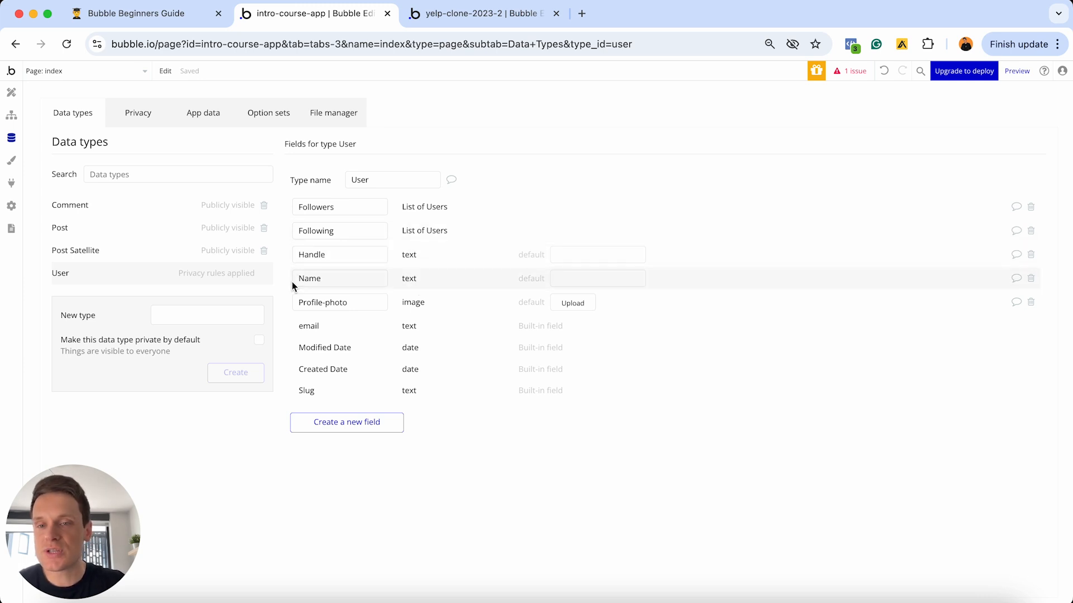
{"action": "left_click", "coordinate": [328, 280]}
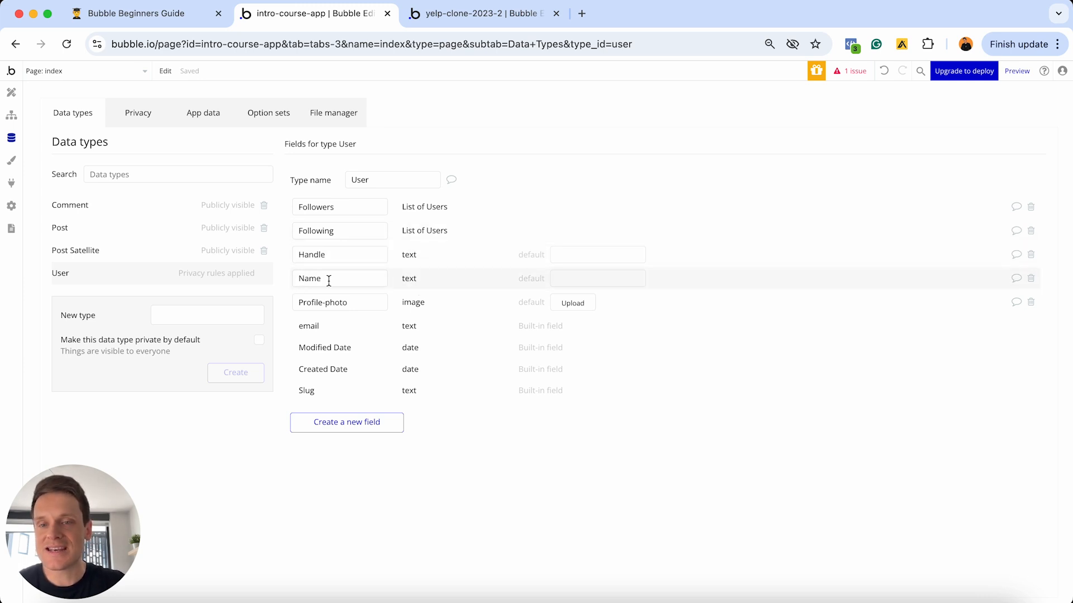
- Change the second text's expression to Current User's Name, then reopen the Data tab
{"action": "left_click", "coordinate": [11, 92]}
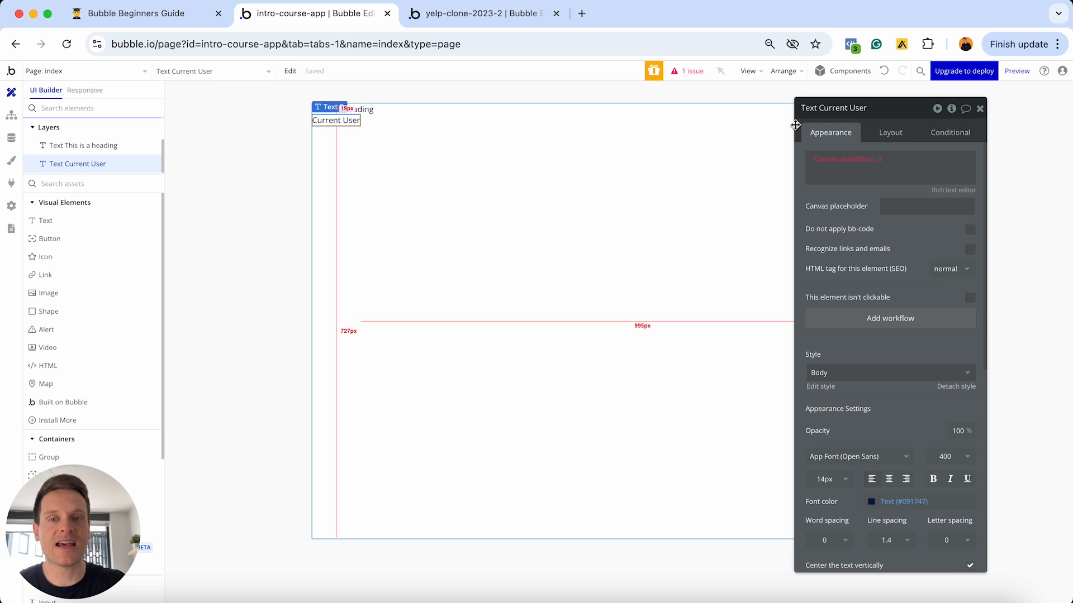
{"action": "left_click", "coordinate": [877, 158]}
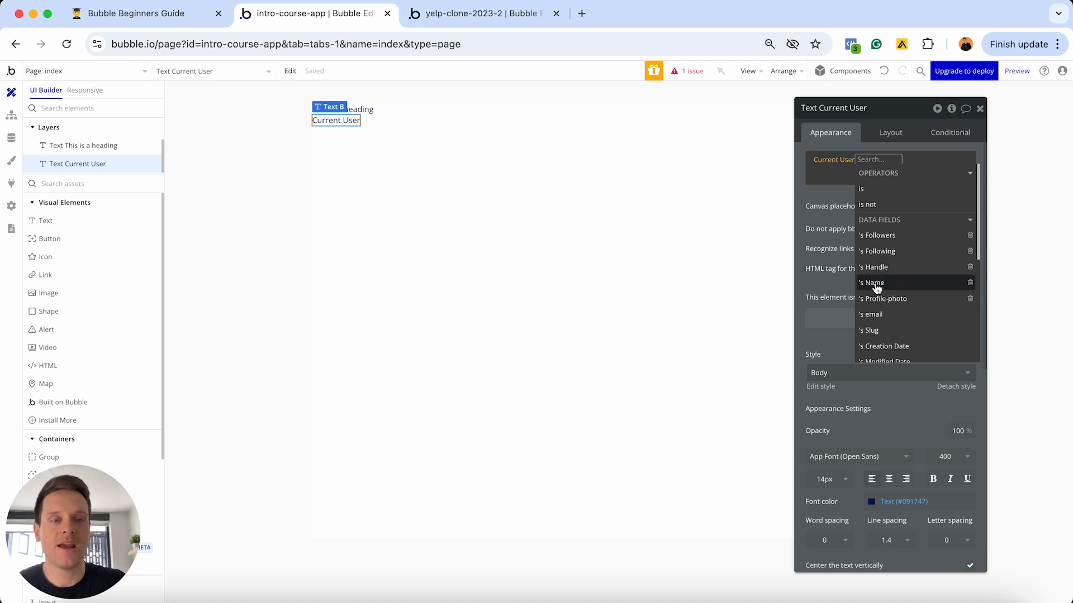
{"action": "left_click", "coordinate": [882, 282]}
{"action": "left_click", "coordinate": [846, 193]}
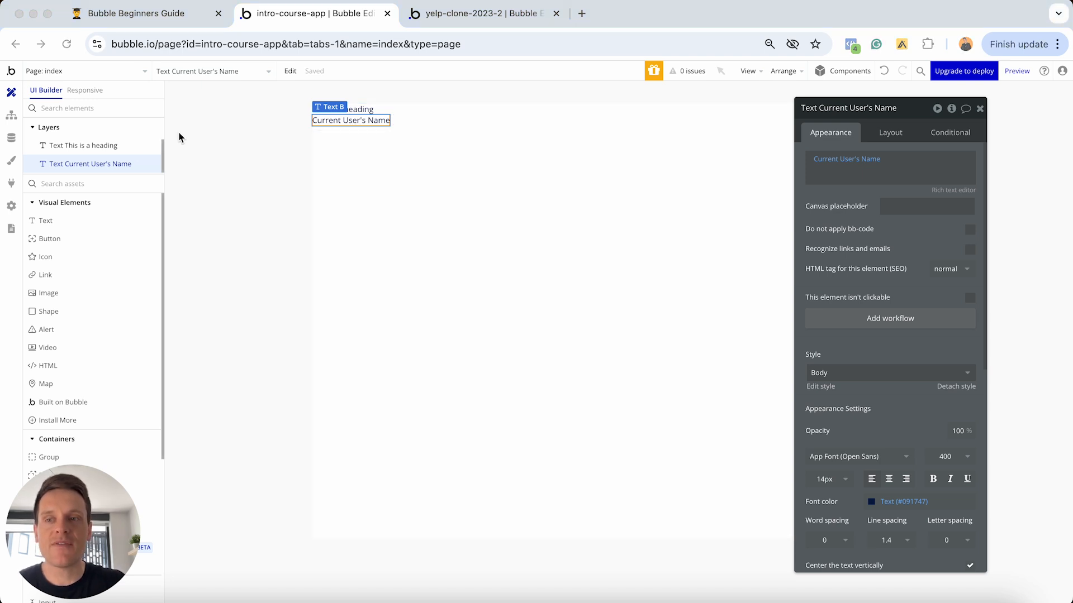
{"action": "left_click", "coordinate": [12, 141]}
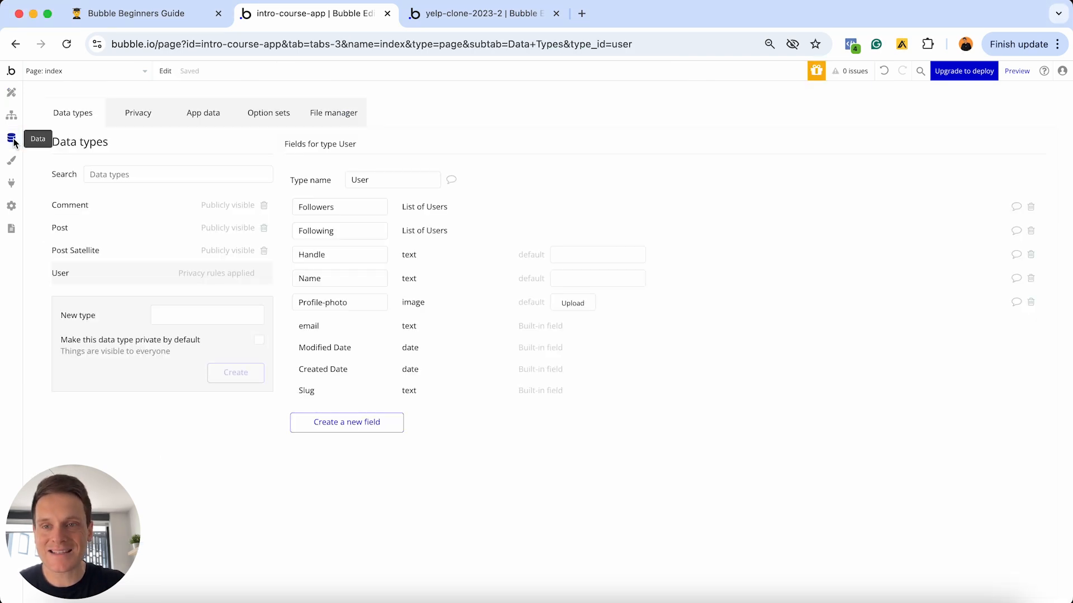
- From All Users, run the app as the first test user and check the displayed name
{"action": "left_click", "coordinate": [193, 121]}
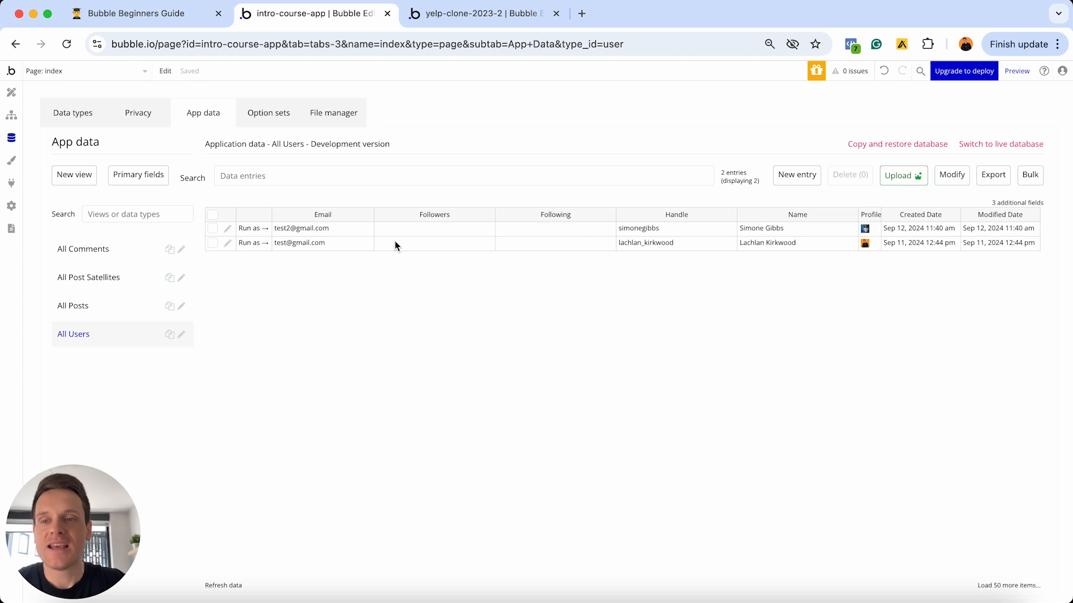
{"action": "left_click", "coordinate": [254, 244]}
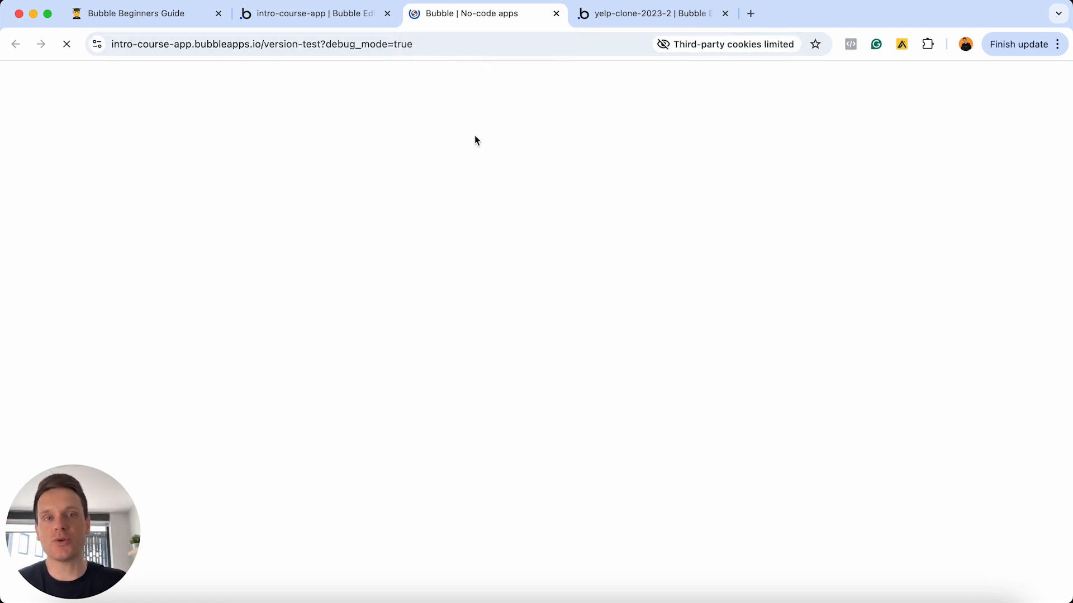
{"action": "left_click", "coordinate": [331, 17]}
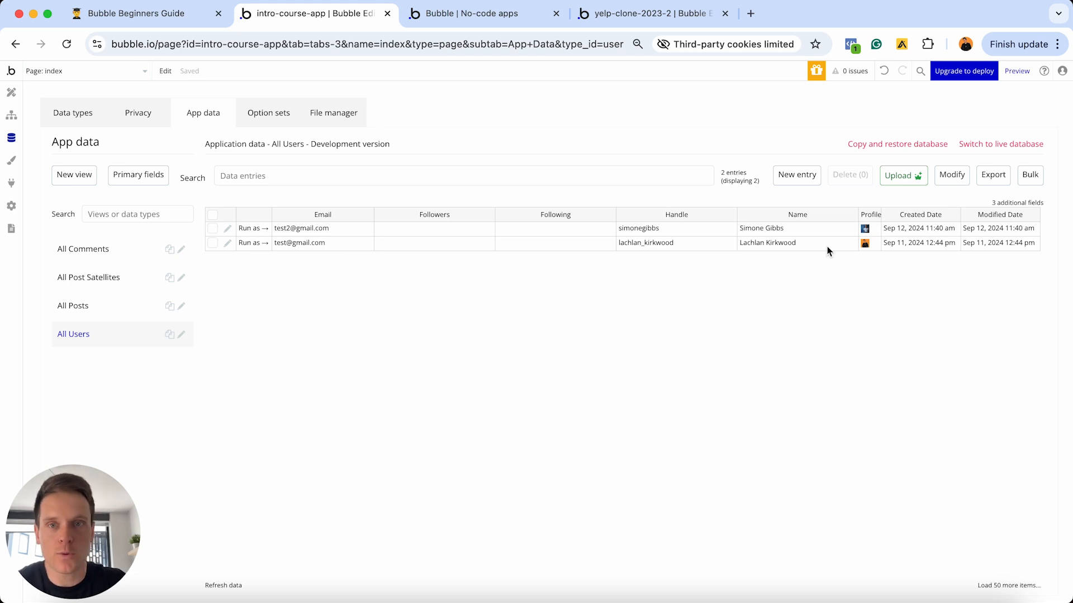
{"action": "left_click", "coordinate": [479, 18]}
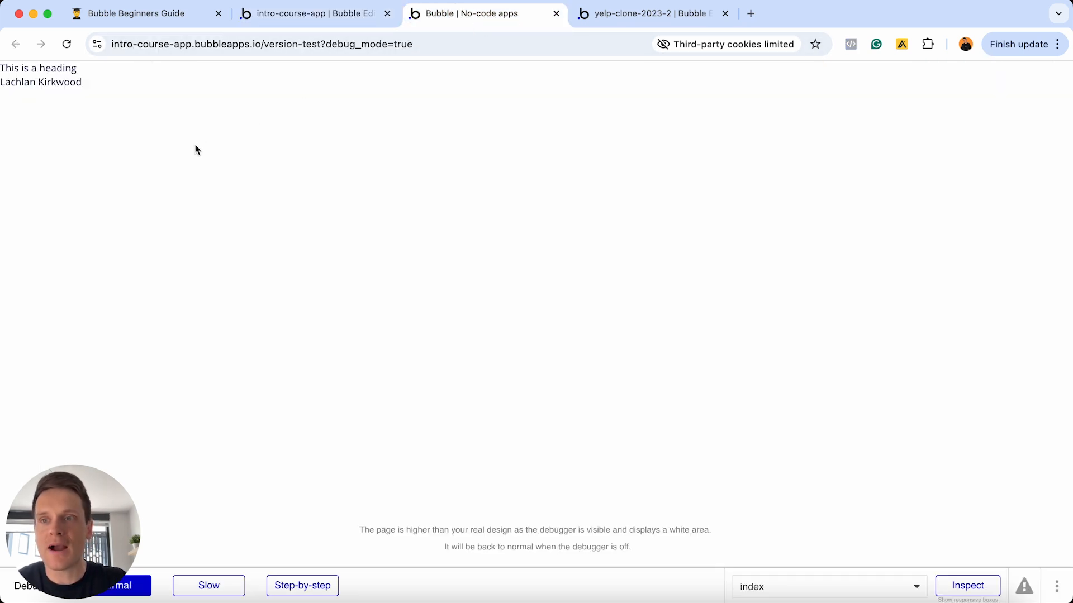
{"action": "left_click", "coordinate": [24, 91]}
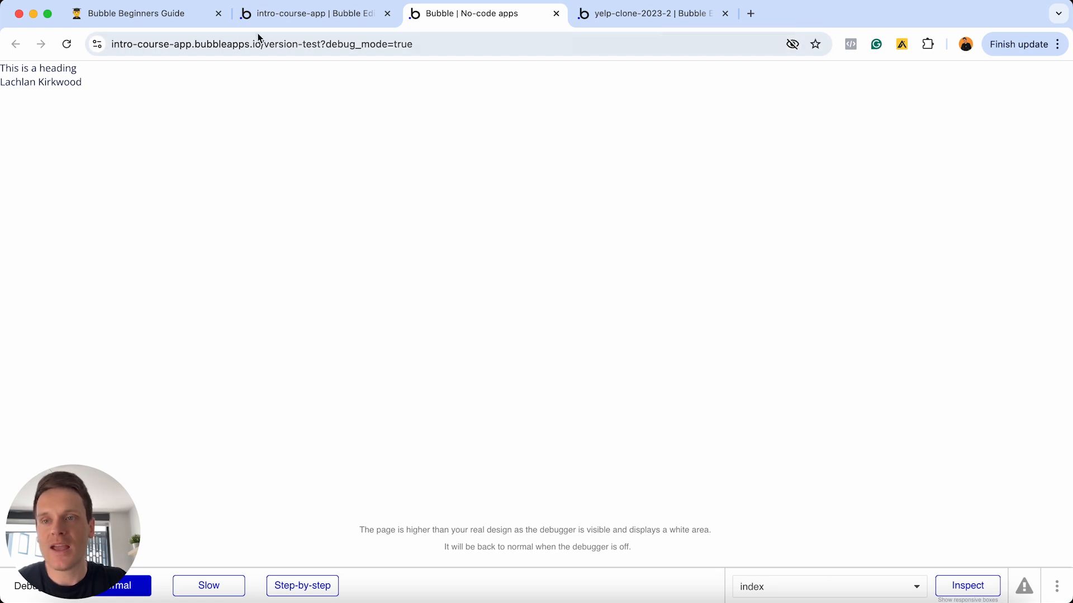
- Run the app as the second test user, check the name, then return to Design
{"action": "left_click", "coordinate": [281, 16]}
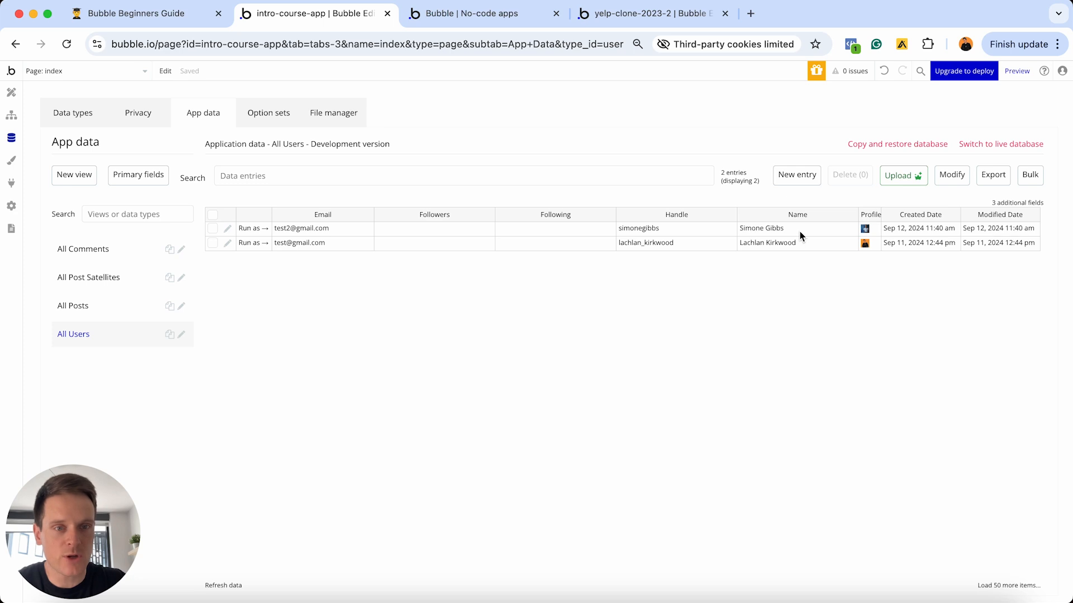
{"action": "left_click", "coordinate": [251, 229]}
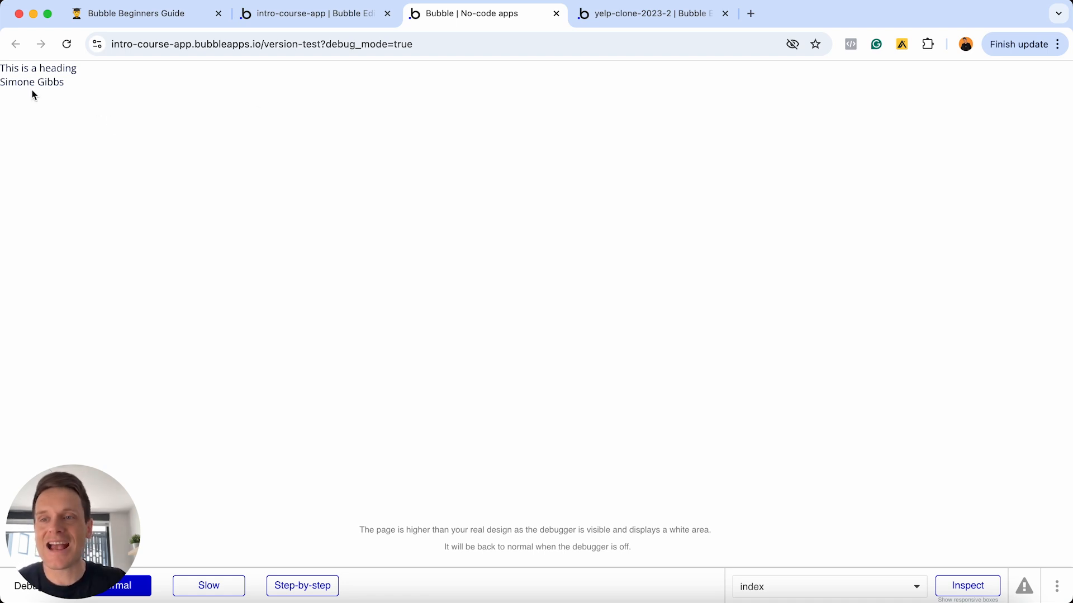
{"action": "left_click", "coordinate": [54, 92]}
{"action": "left_click", "coordinate": [276, 15]}
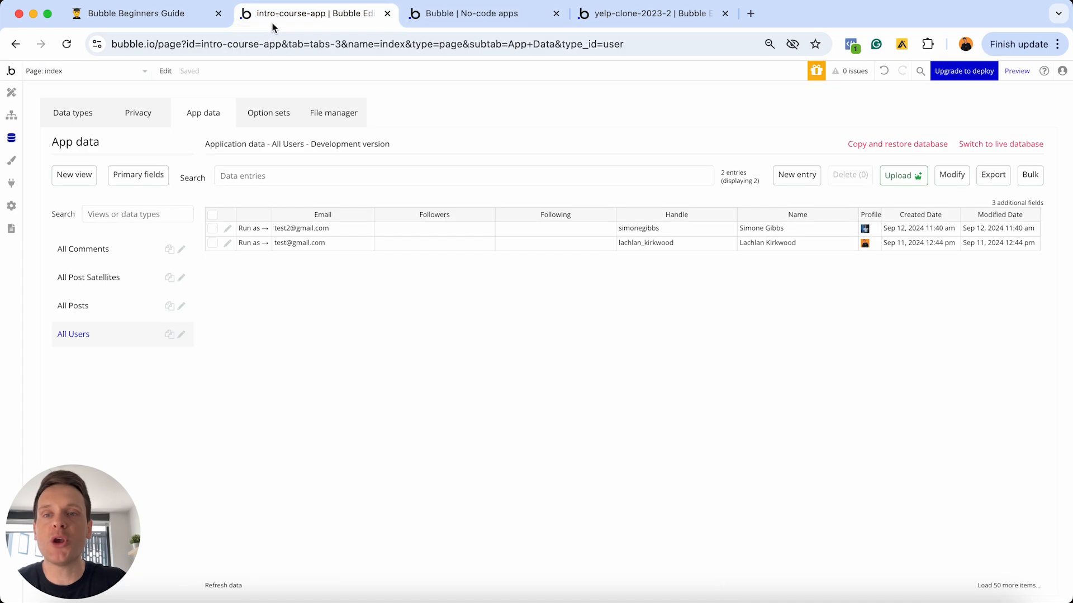
{"action": "left_click", "coordinate": [11, 94]}
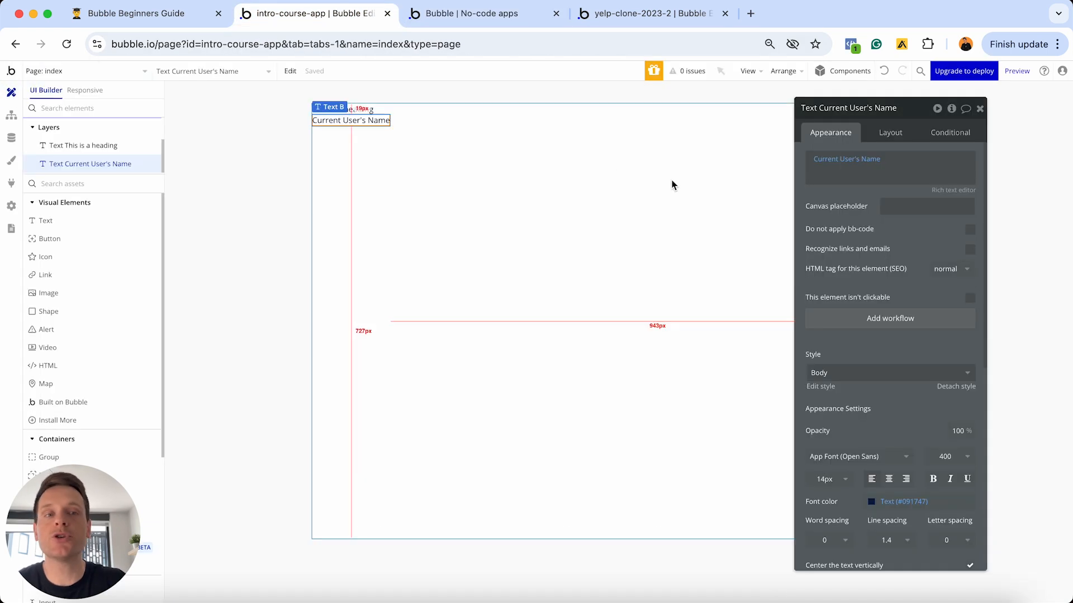
- Change the login text to "You're logged in as" followed by the Current User's Name
{"action": "left_click", "coordinate": [875, 178]}
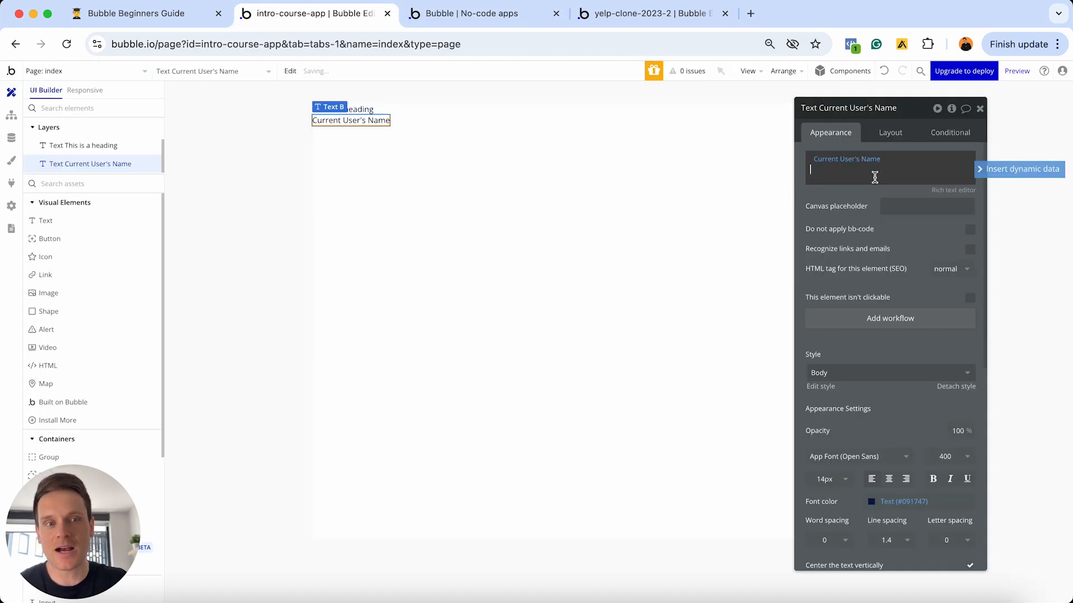
{"action": "key", "text": "BackSpace"}
{"action": "key", "text": "BackSpace"}
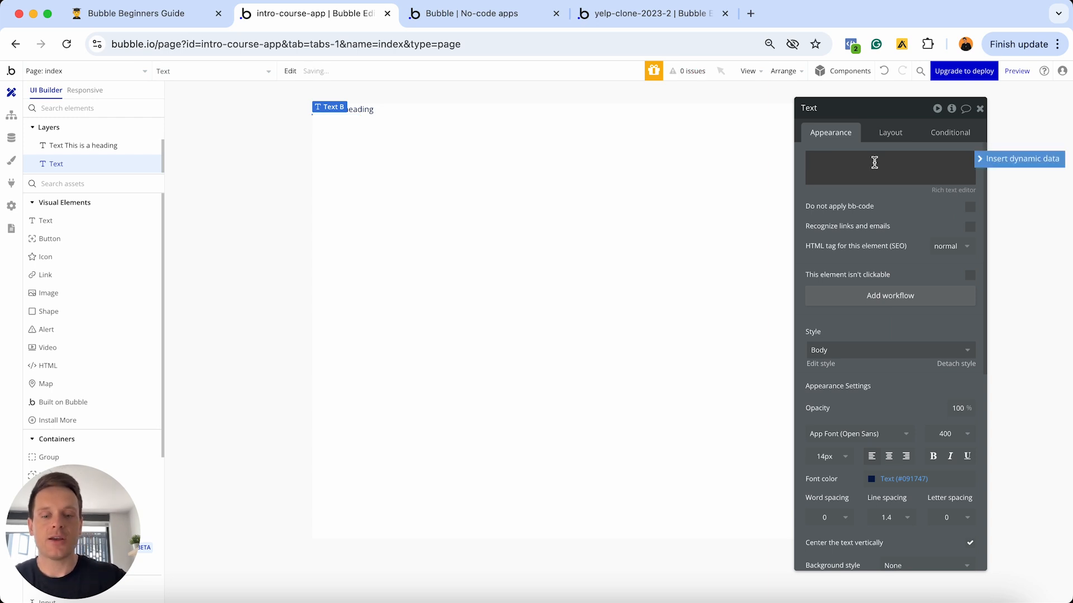
{"action": "type", "text": "You're log"}
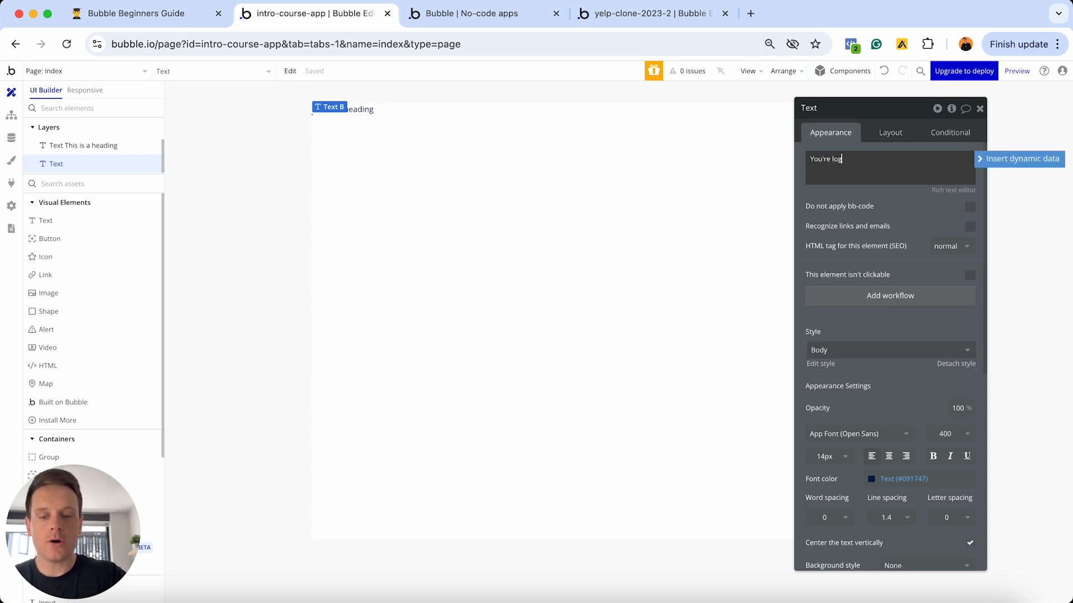
{"action": "type", "text": "ged in as"}
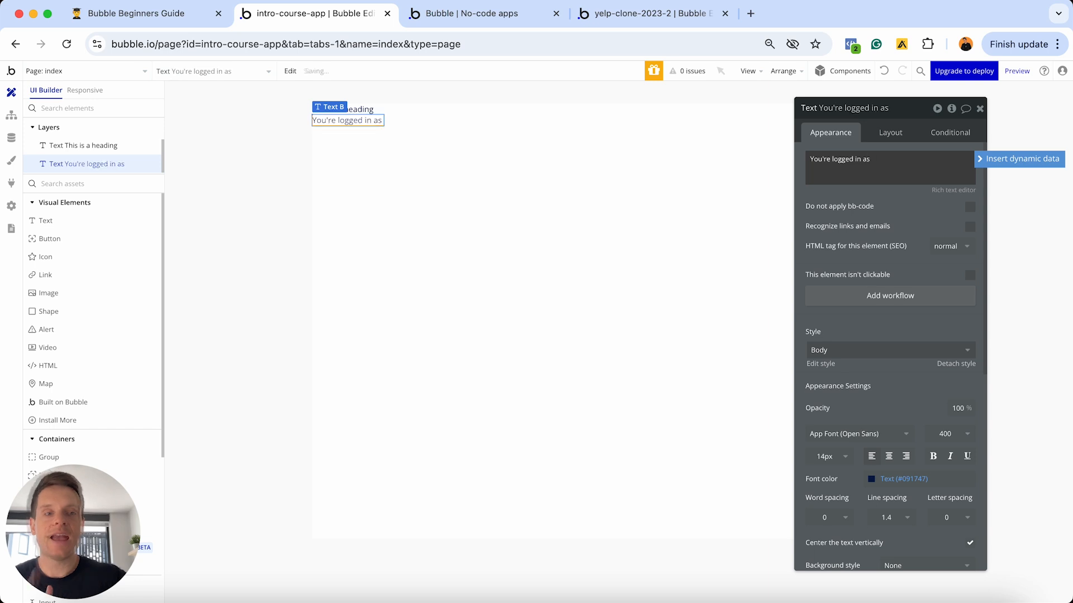
{"action": "left_click", "coordinate": [989, 164]}
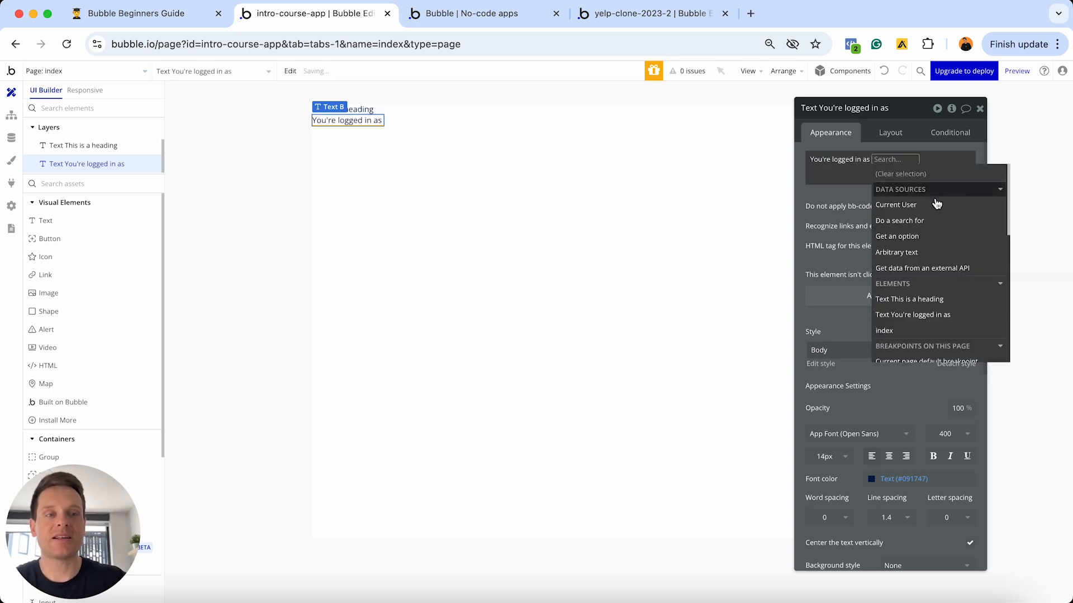
{"action": "left_click", "coordinate": [904, 205]}
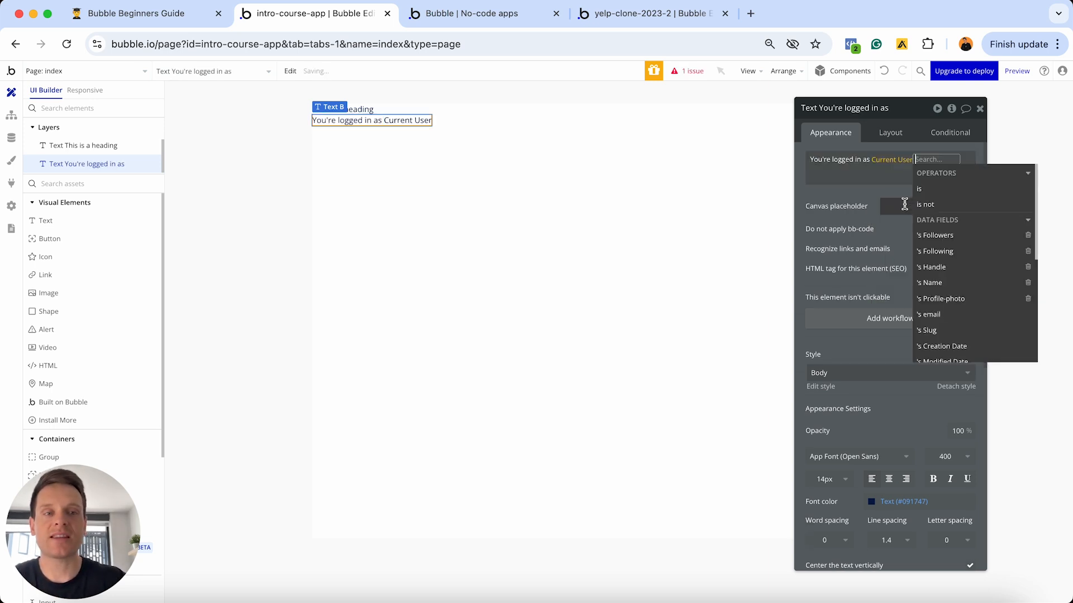
{"action": "left_click", "coordinate": [929, 283]}
{"action": "left_click", "coordinate": [815, 190]}
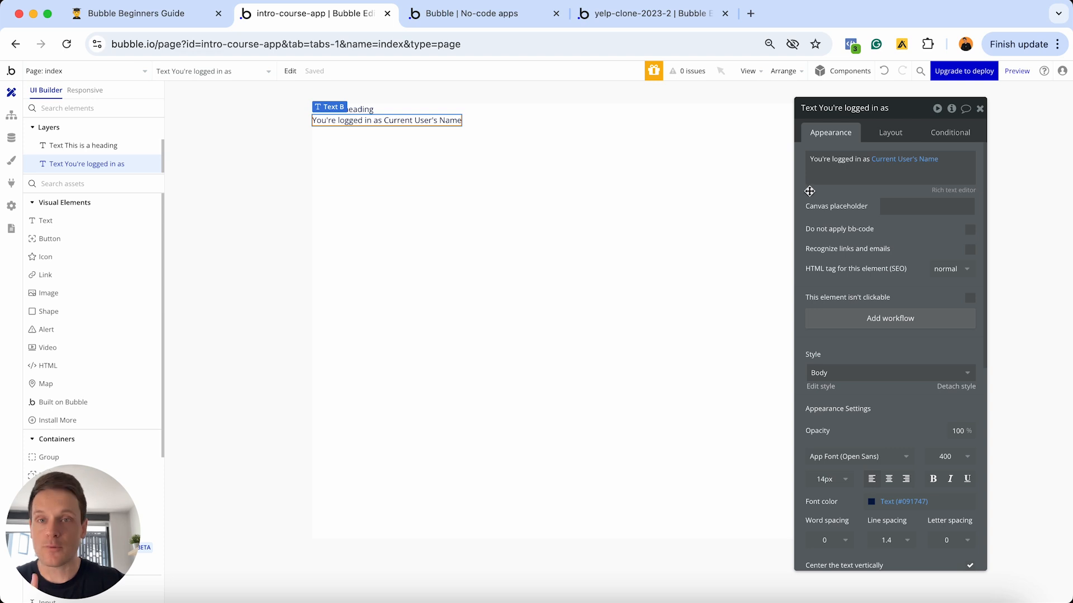
- Run the app as a user from App data to confirm the sentence, then return to Design
{"action": "left_click", "coordinate": [12, 143]}
{"action": "left_click", "coordinate": [249, 243]}
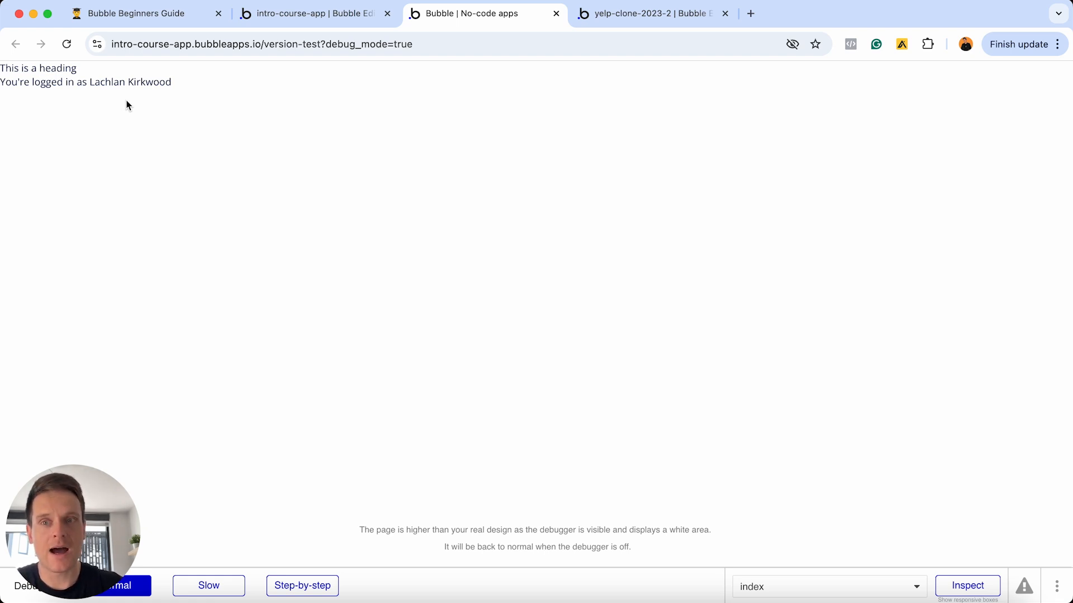
{"action": "left_click", "coordinate": [309, 16]}
{"action": "left_click", "coordinate": [11, 92]}
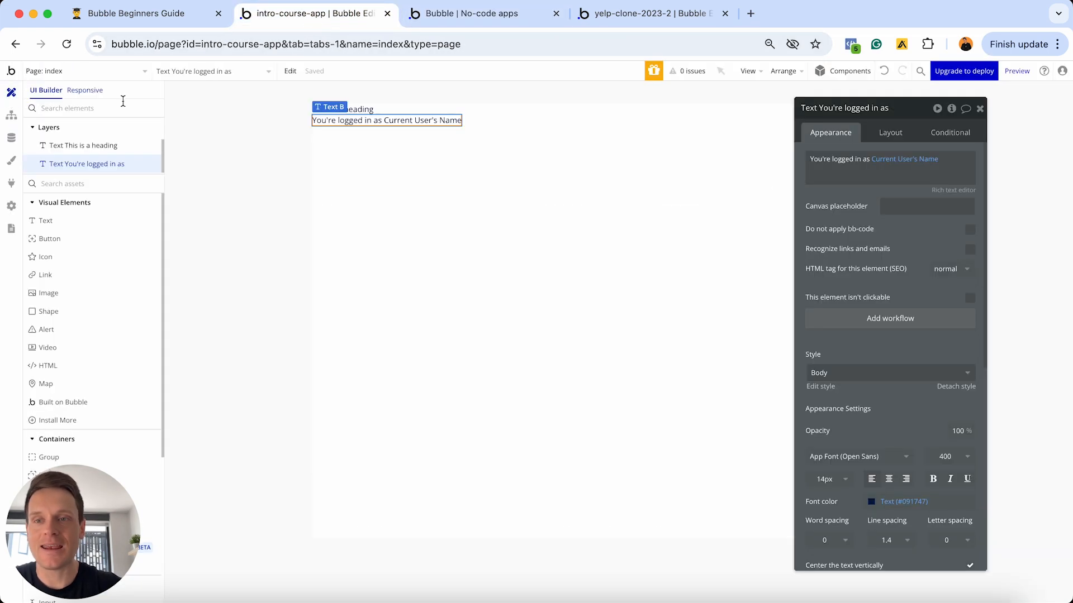
- Add Image A below the login text showing Current User's Profile-photo, Imgix-processed and cropped to fit
{"action": "left_click", "coordinate": [59, 295]}
{"action": "left_click", "coordinate": [388, 219]}
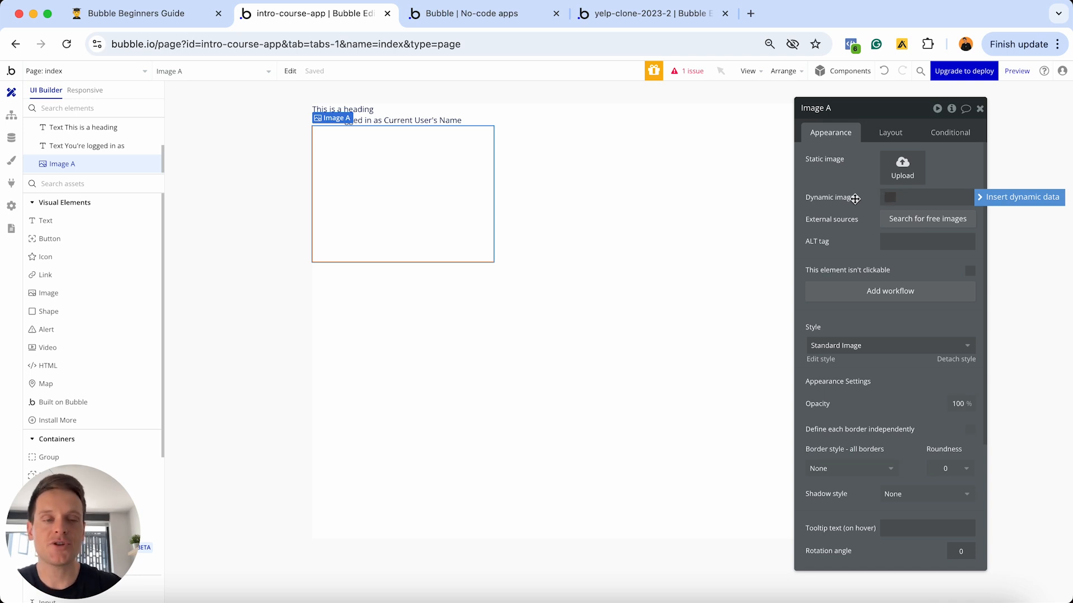
{"action": "left_click", "coordinate": [985, 204]}
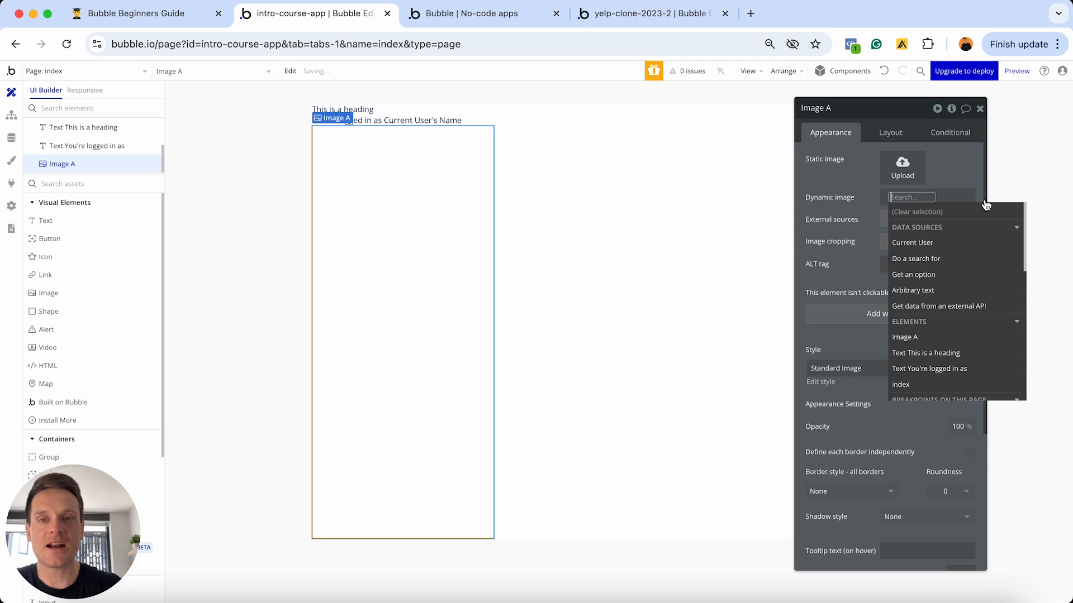
{"action": "left_click", "coordinate": [911, 244]}
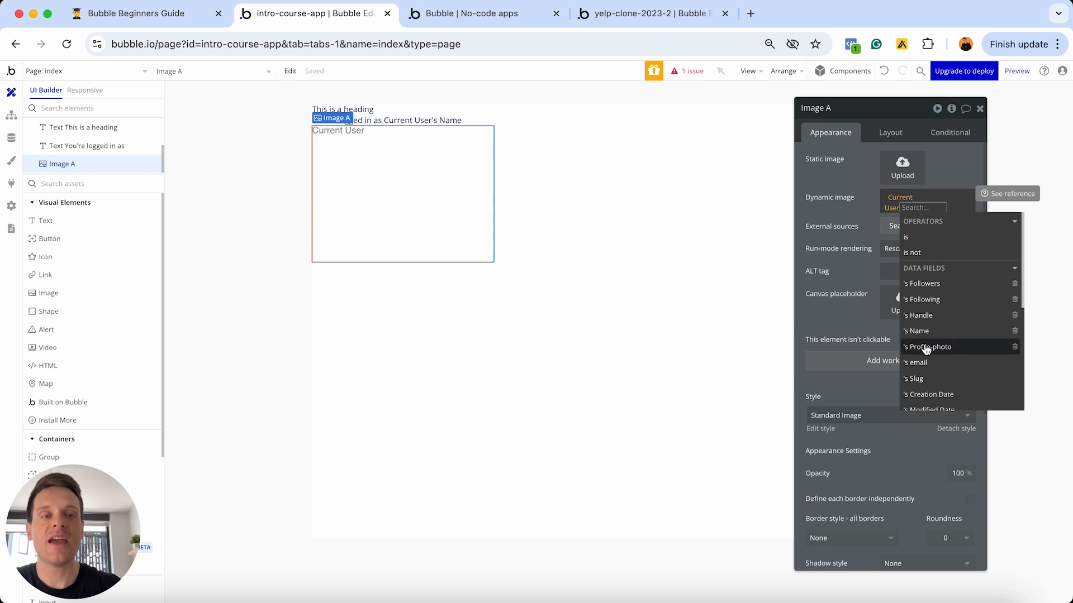
{"action": "left_click", "coordinate": [925, 348]}
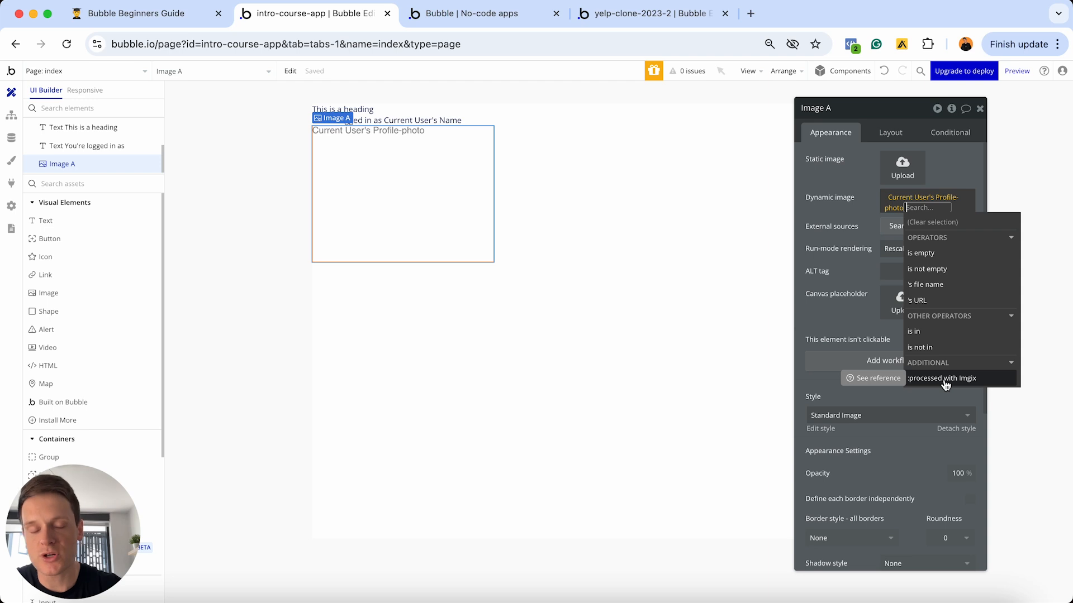
{"action": "left_click", "coordinate": [967, 383]}
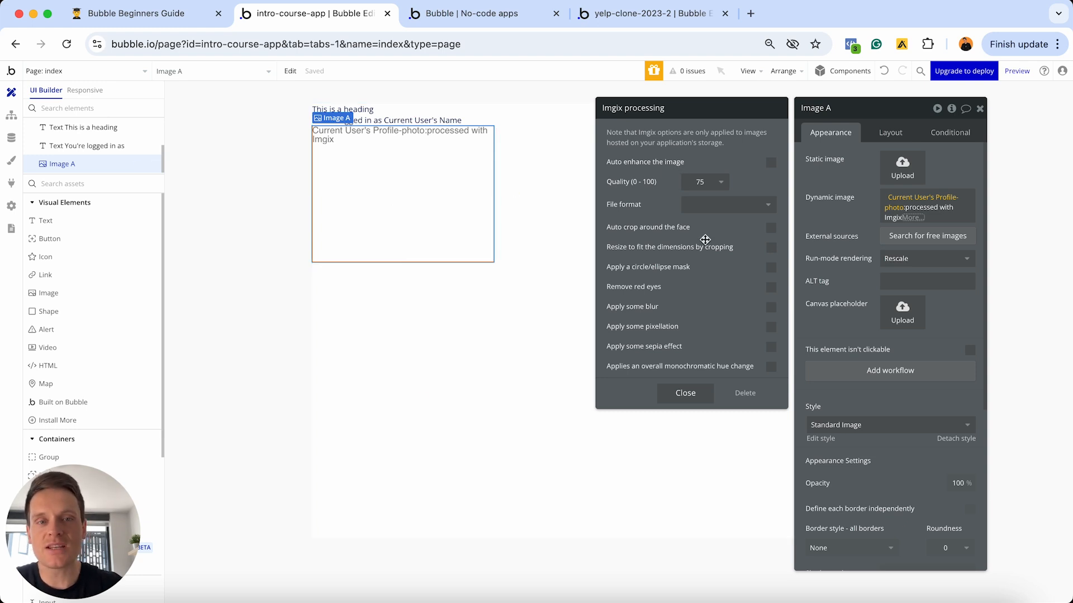
{"action": "left_click", "coordinate": [772, 249]}
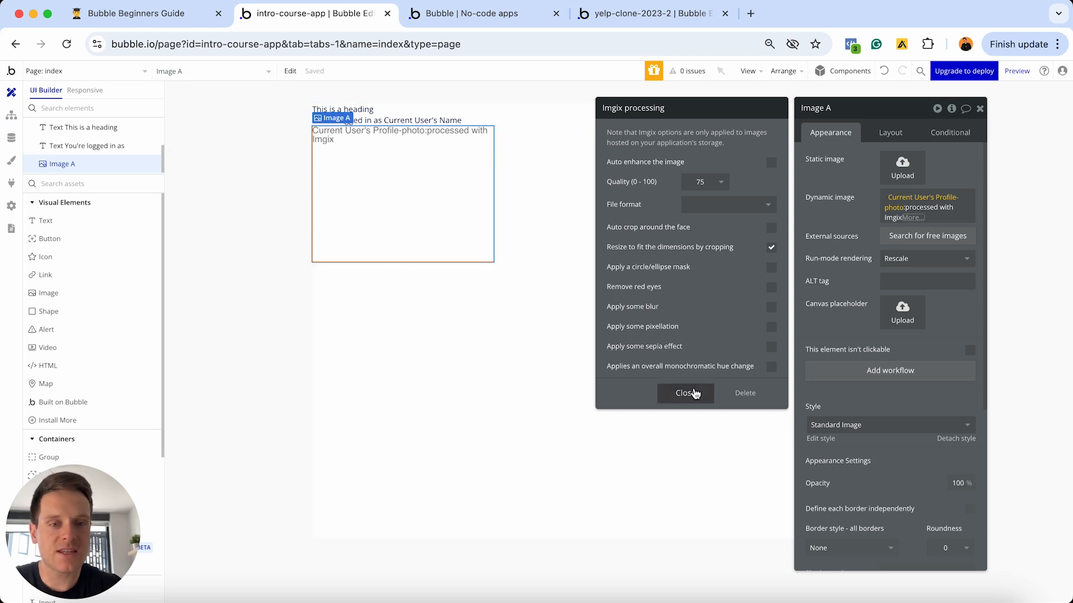
{"action": "left_click", "coordinate": [693, 394]}
{"action": "left_click", "coordinate": [854, 210]}
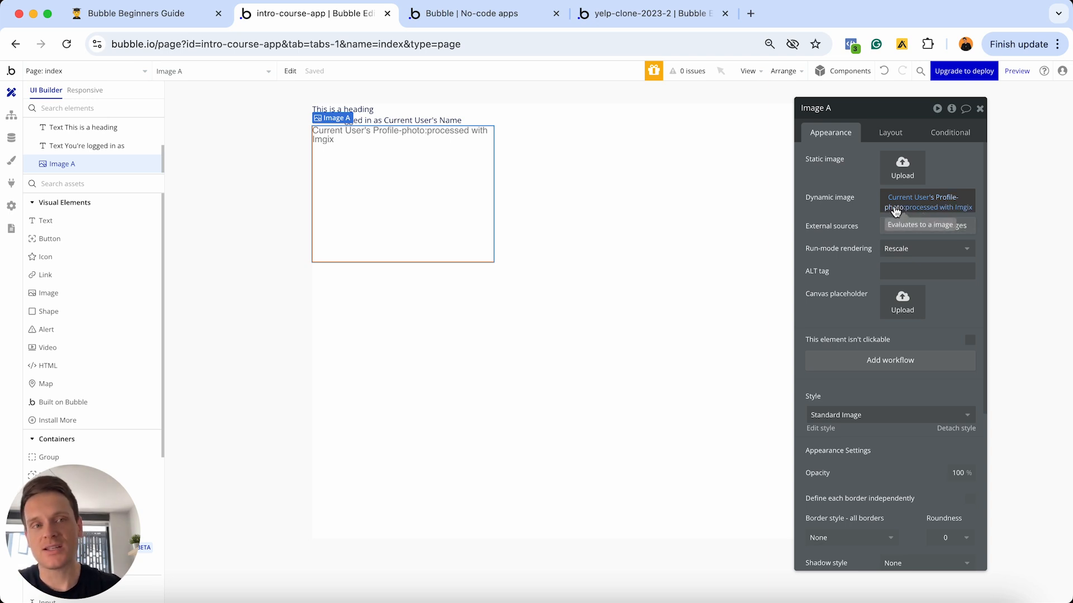
- Check the page's issues panel to confirm zero issues, then close it
{"action": "left_click", "coordinate": [685, 77]}
{"action": "left_click_drag", "start_coordinate": [173, 201], "coordinate": [677, 171]}
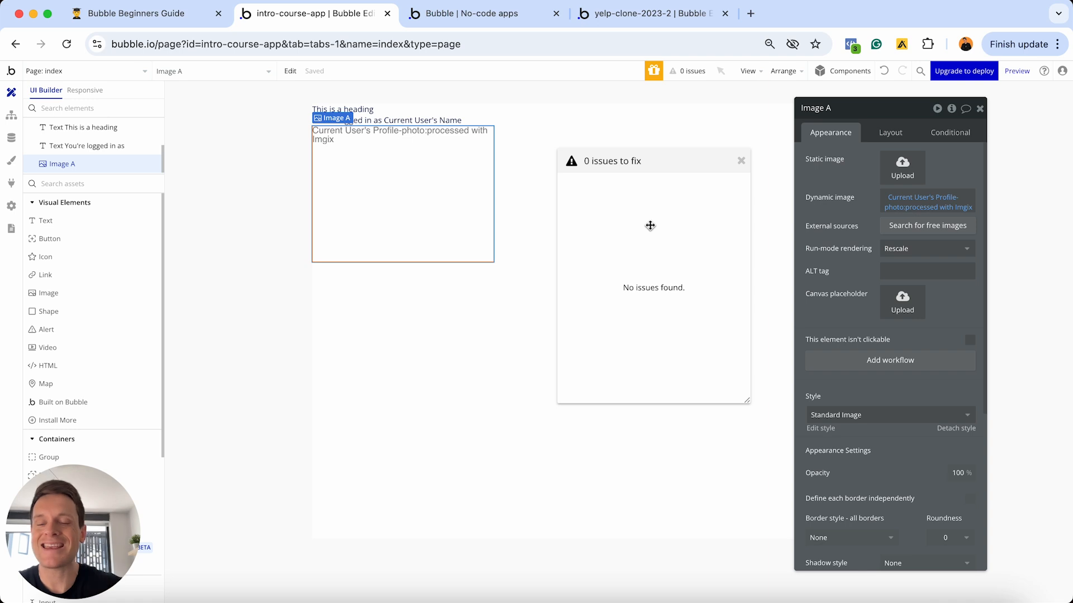
{"action": "left_click", "coordinate": [741, 165]}
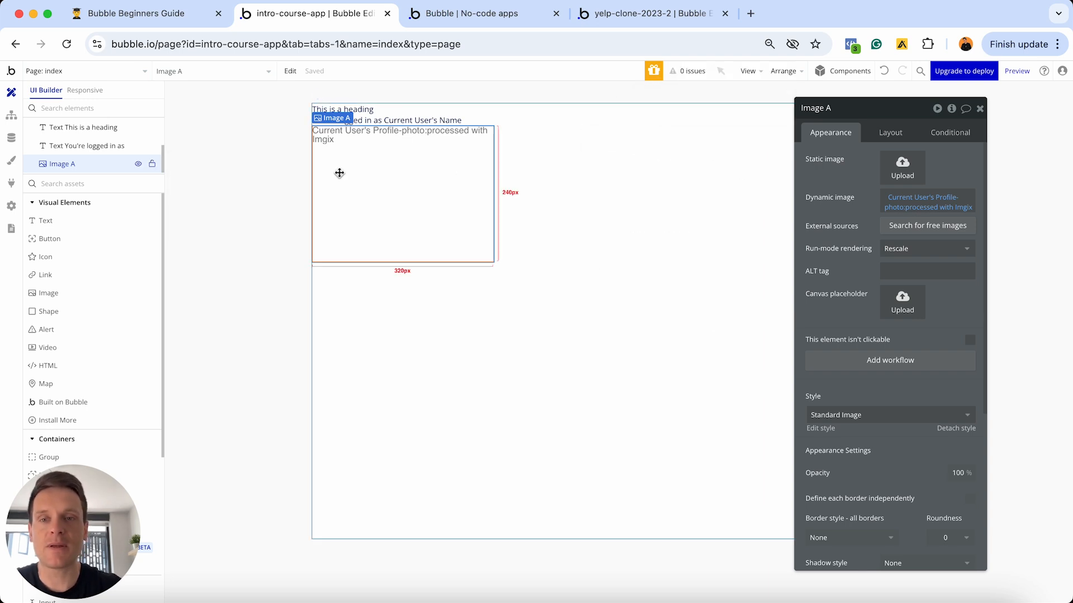
{"action": "left_click", "coordinate": [10, 141]}
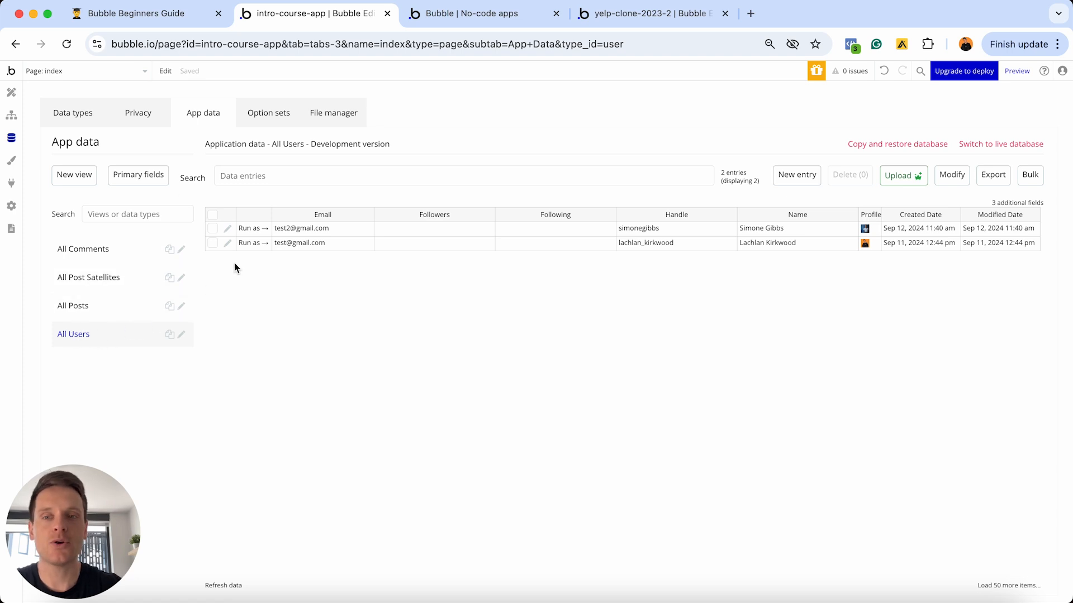
{"action": "left_click", "coordinate": [252, 242]}
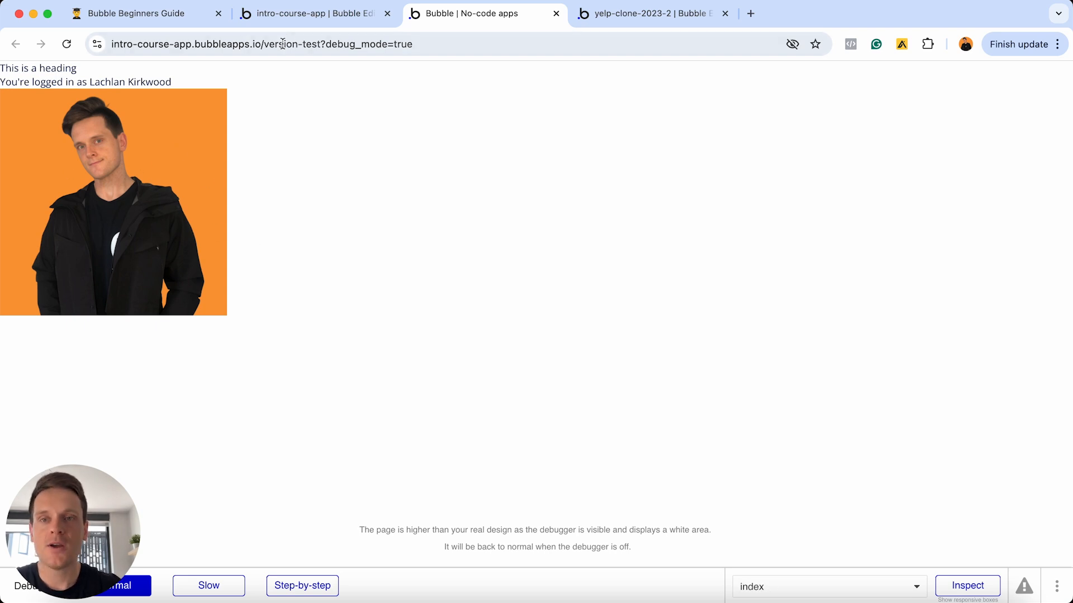
{"action": "left_click", "coordinate": [298, 13]}
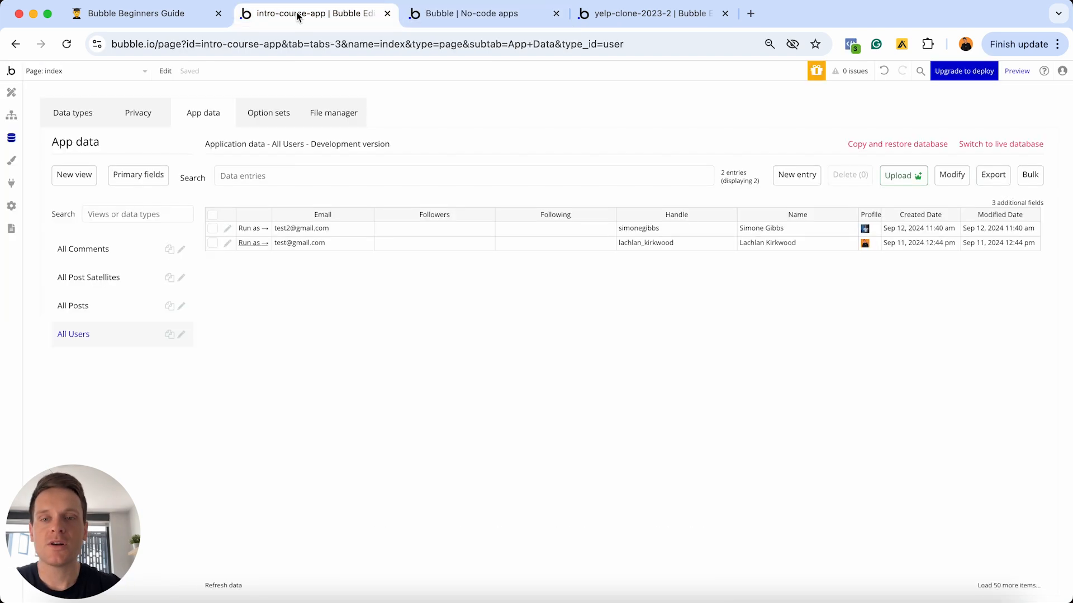
{"action": "left_click", "coordinate": [248, 229]}
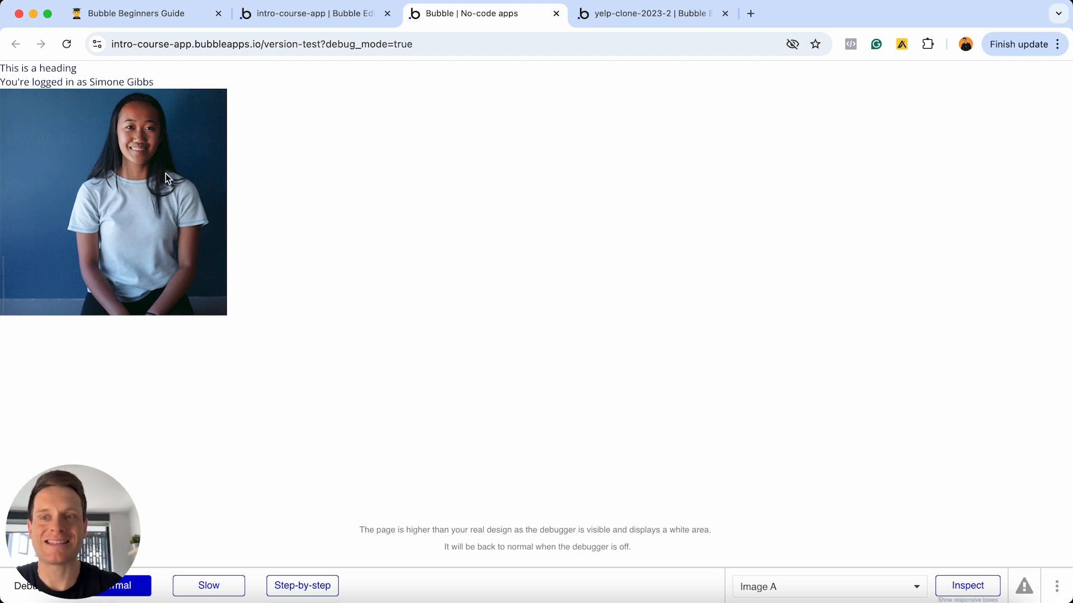
{"action": "left_click", "coordinate": [278, 15]}
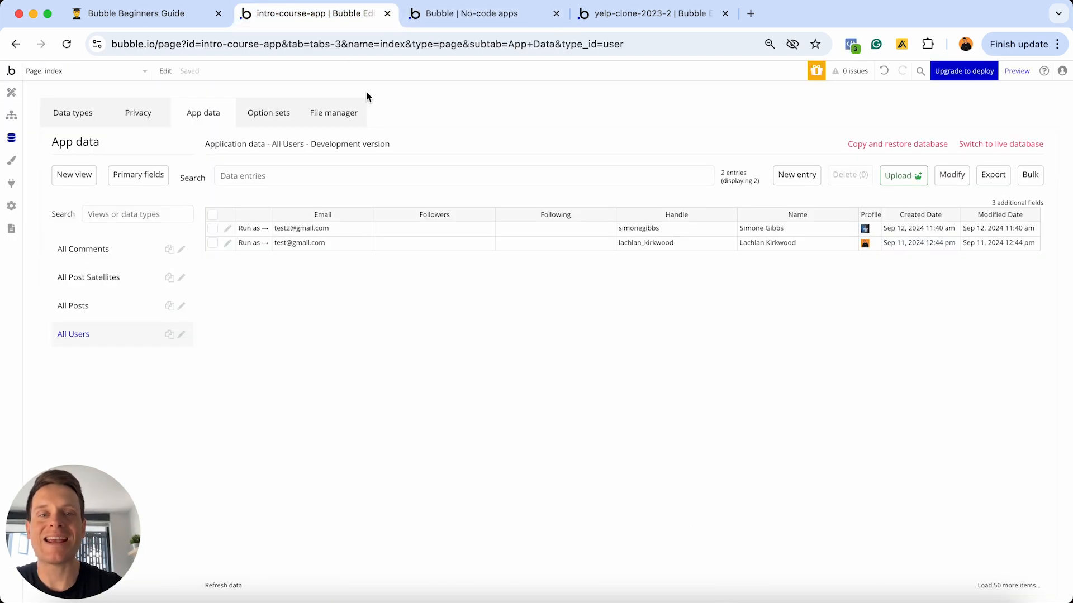
{"action": "left_click", "coordinate": [11, 92]}
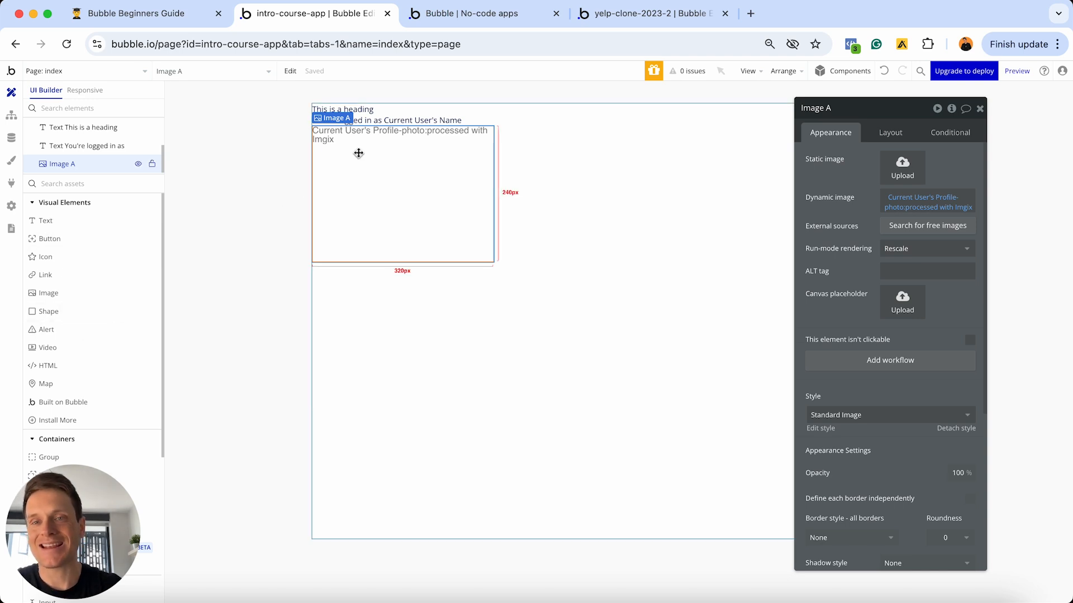
- Delete the login text, Image A and the heading from the index page
{"action": "left_click", "coordinate": [398, 121]}
{"action": "key", "text": "Delete"}
{"action": "left_click", "coordinate": [389, 145]}
{"action": "key", "text": "Delete"}
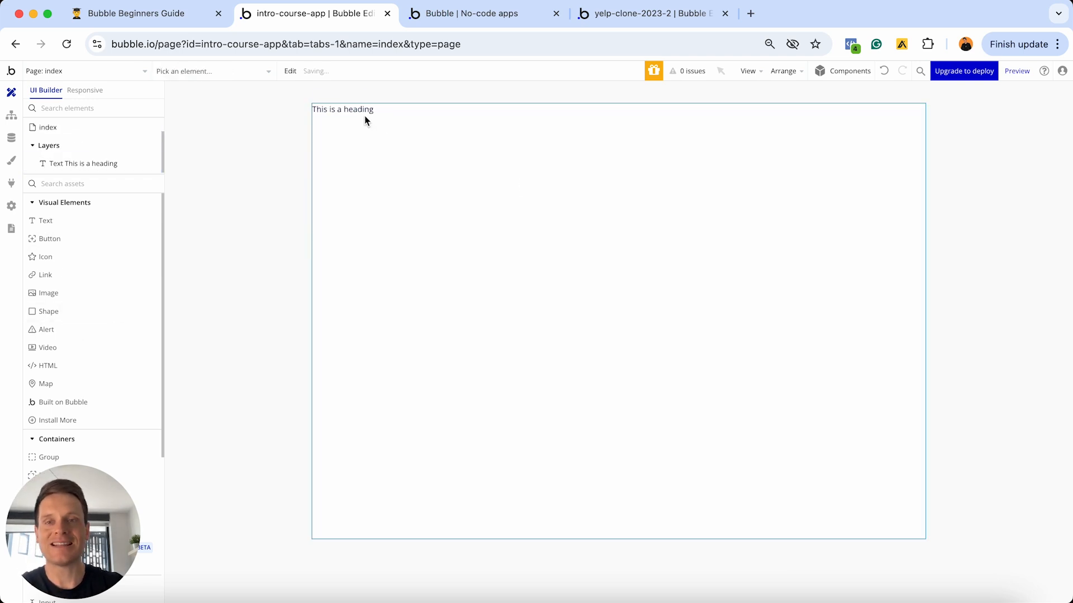
{"action": "left_click", "coordinate": [359, 109]}
{"action": "key", "text": "Delete"}
{"action": "scroll", "coordinate": [105, 263], "scroll_direction": "down", "scroll_amount": 3}
{"action": "scroll", "coordinate": [106, 263], "scroll_direction": "down", "scroll_amount": 3}
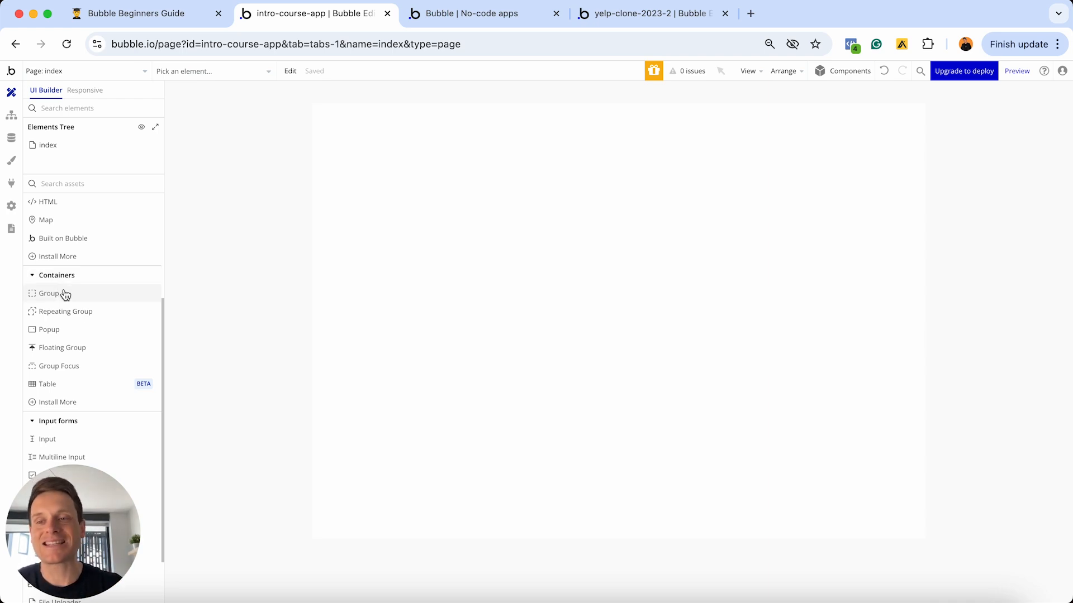
{"action": "mouse_move", "coordinate": [65, 294]}
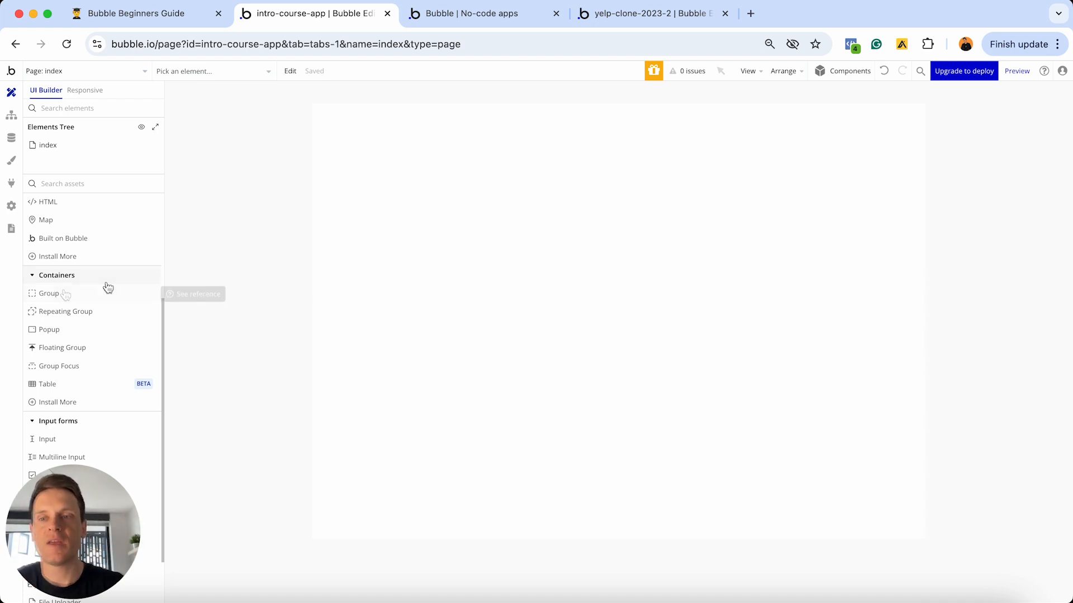
{"action": "mouse_move", "coordinate": [107, 294]}
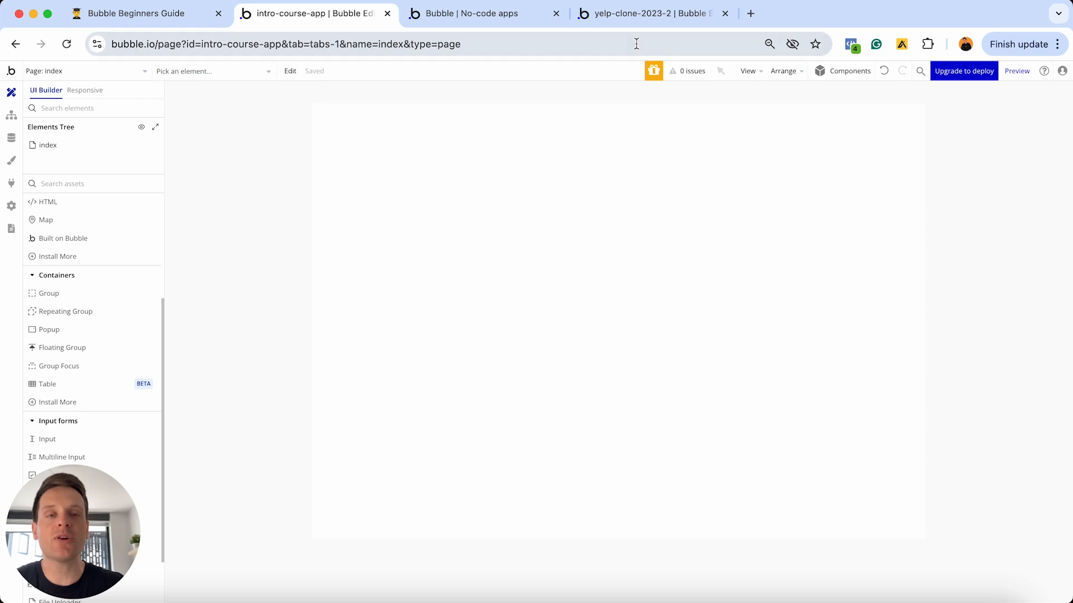
- View the yelp-clone profile page, drag a Group near Reviews, then return to intro-course-app
{"action": "left_click", "coordinate": [629, 16]}
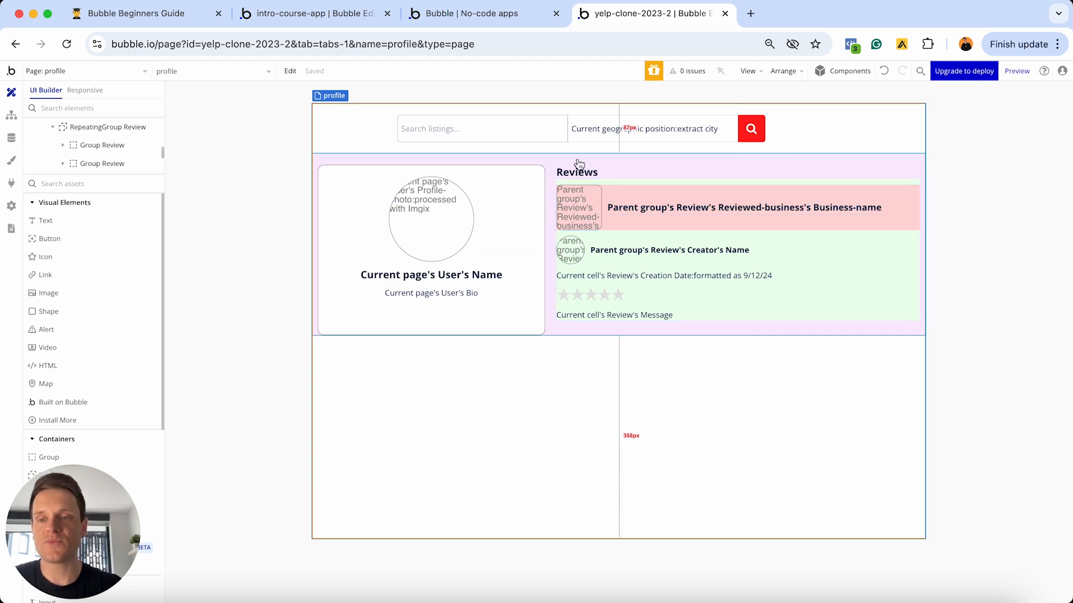
{"action": "scroll", "coordinate": [108, 464], "scroll_direction": "down", "scroll_amount": 2}
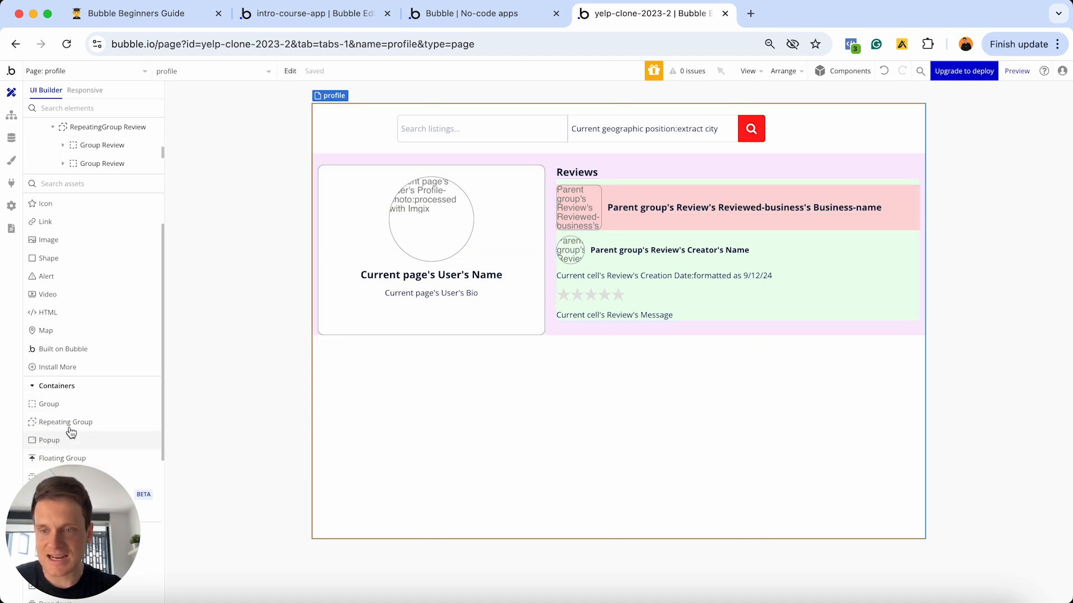
{"action": "left_click_drag", "start_coordinate": [51, 397], "coordinate": [623, 164]}
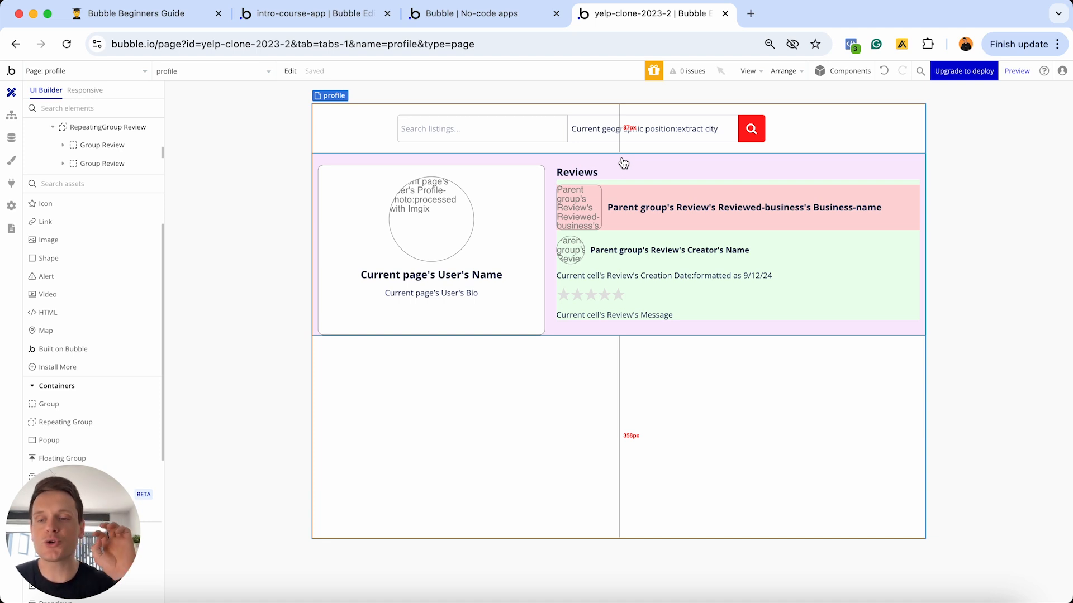
{"action": "left_click_drag", "start_coordinate": [624, 163], "coordinate": [623, 163]}
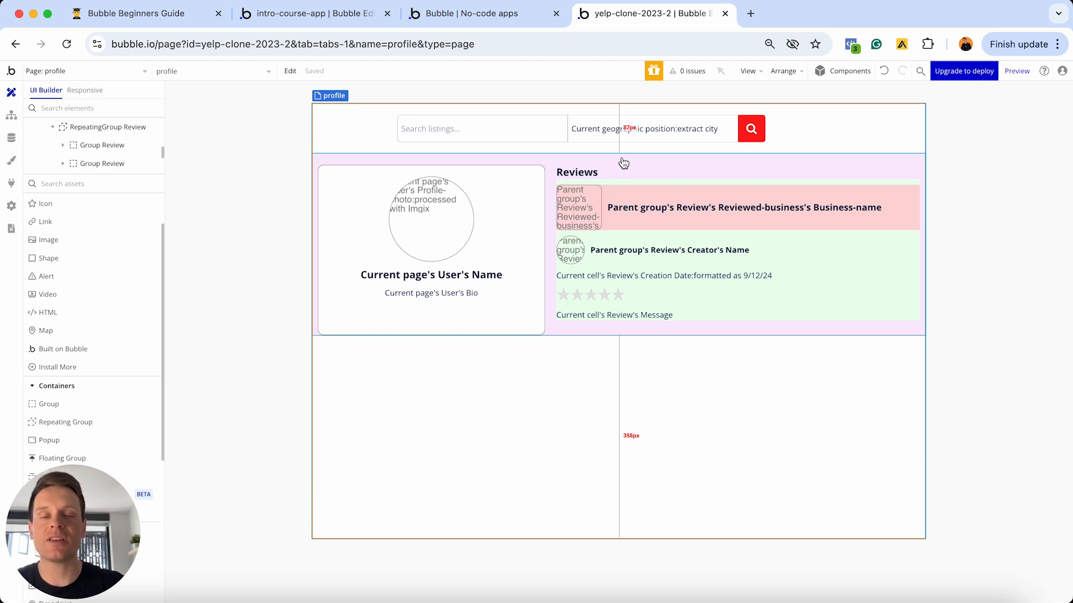
{"action": "left_click", "coordinate": [338, 19]}
- Place a text input, Input A, at the top of the index page and launch Preview
{"action": "scroll", "coordinate": [94, 338], "scroll_direction": "down", "scroll_amount": 2}
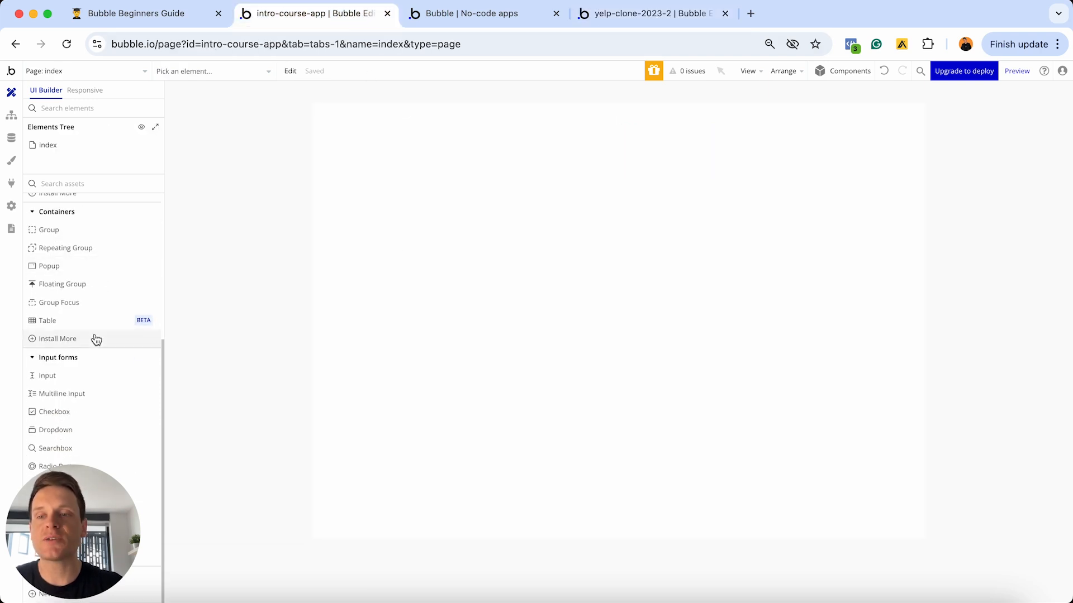
{"action": "mouse_move", "coordinate": [64, 381]}
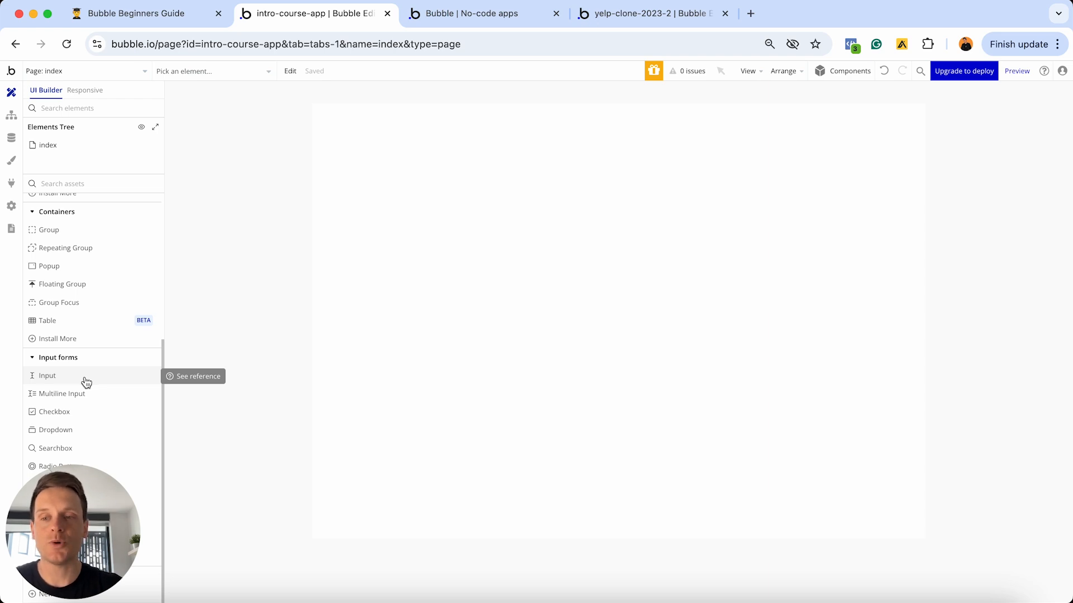
{"action": "left_click", "coordinate": [83, 378]}
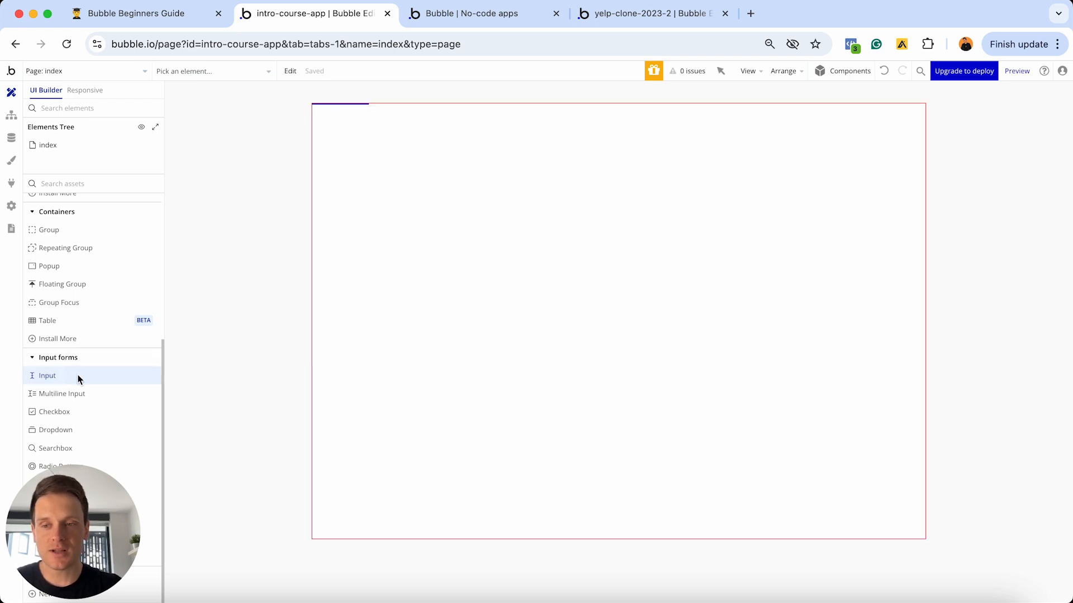
{"action": "left_click", "coordinate": [391, 195]}
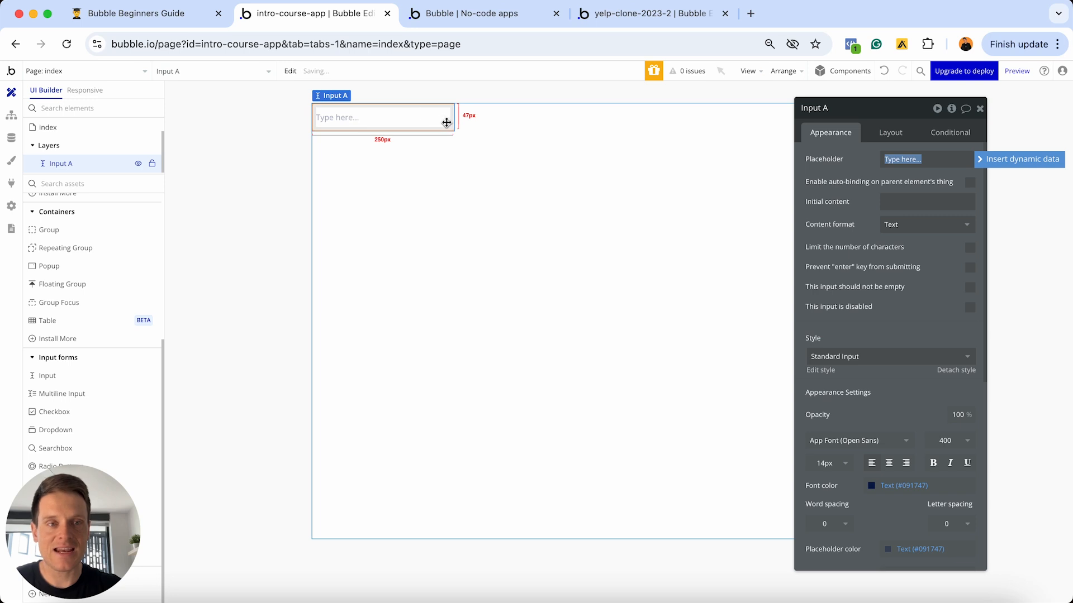
{"action": "left_click", "coordinate": [445, 378]}
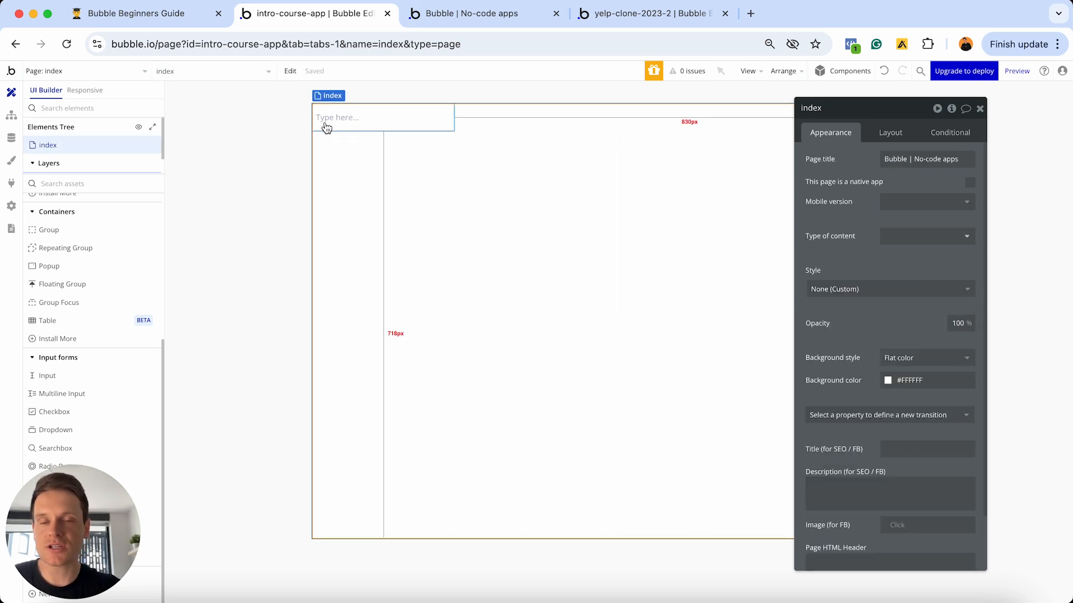
{"action": "left_click", "coordinate": [347, 124]}
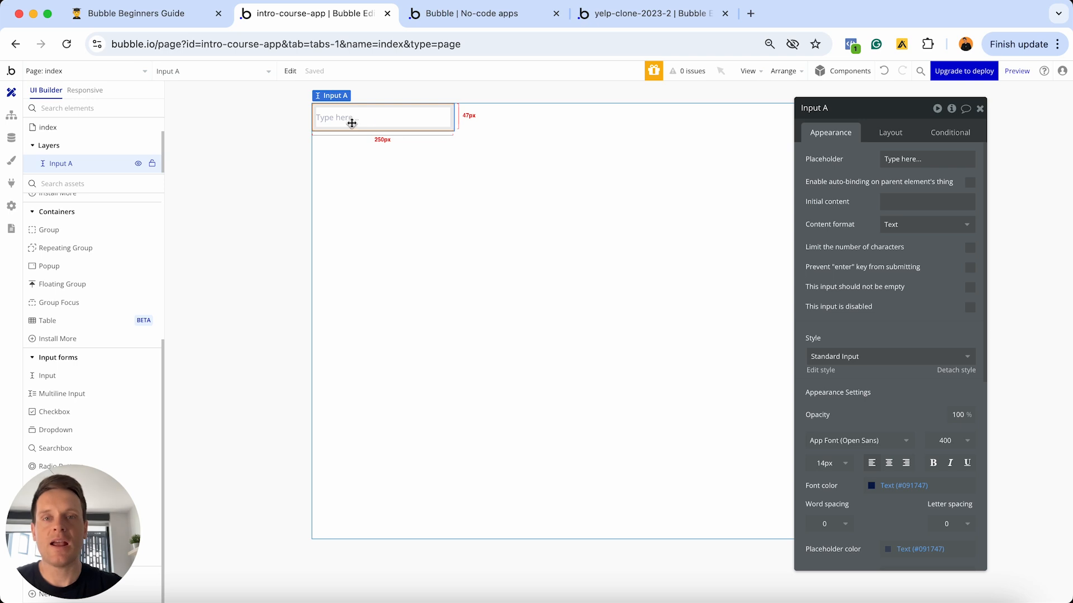
{"action": "left_click", "coordinate": [1018, 71]}
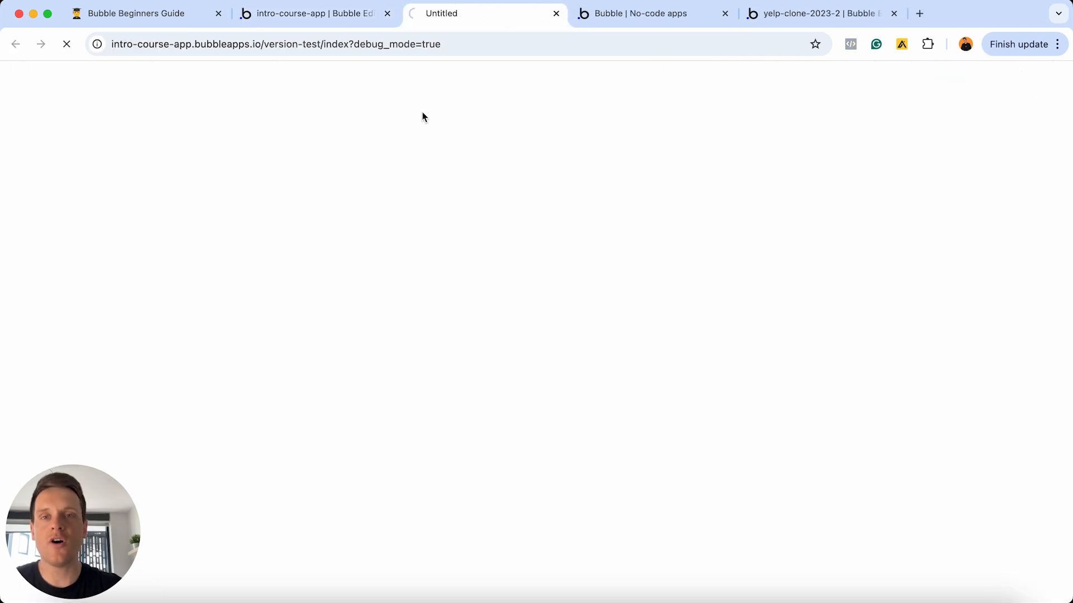
- Type 'hfheejdjebfe' into the previewed input to test it, then return to the editor
{"action": "left_click", "coordinate": [725, 14]}
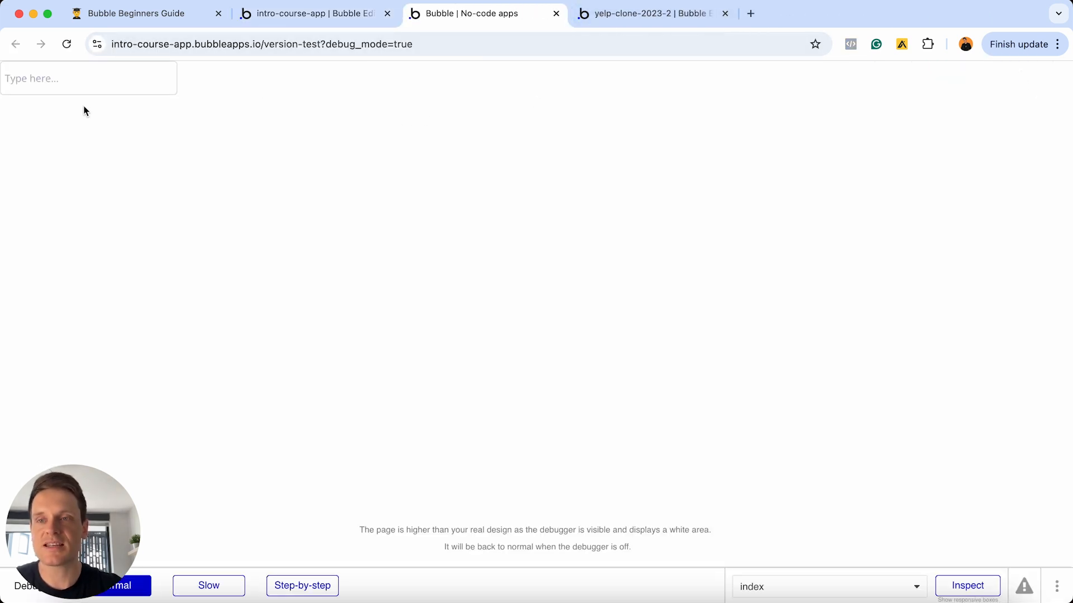
{"action": "left_click", "coordinate": [69, 83]}
{"action": "type", "text": "hfhe"}
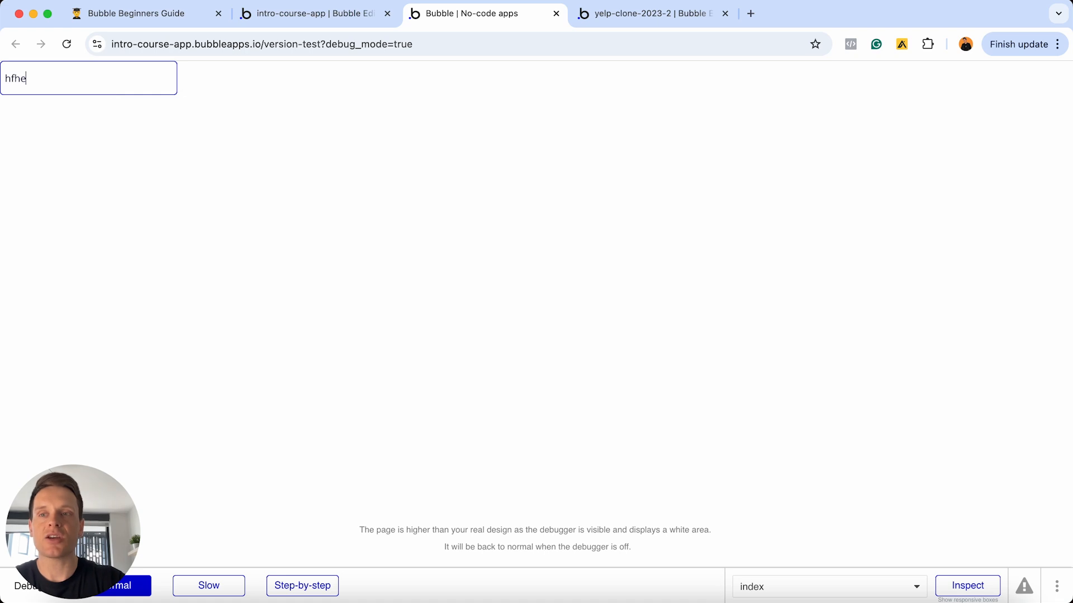
{"action": "type", "text": "ejdjebfe"}
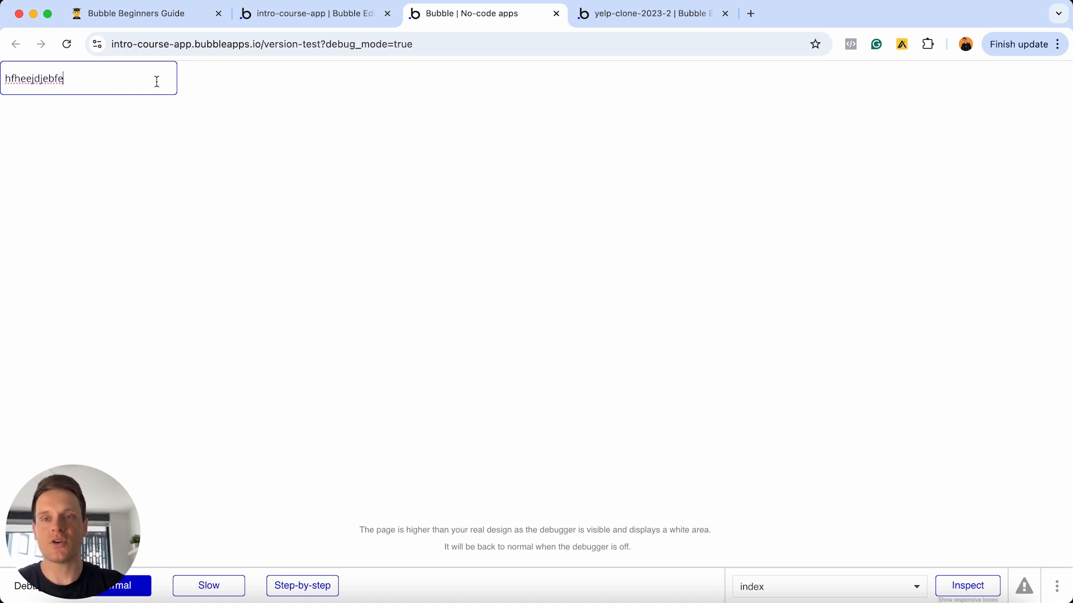
{"action": "left_click", "coordinate": [264, 24]}
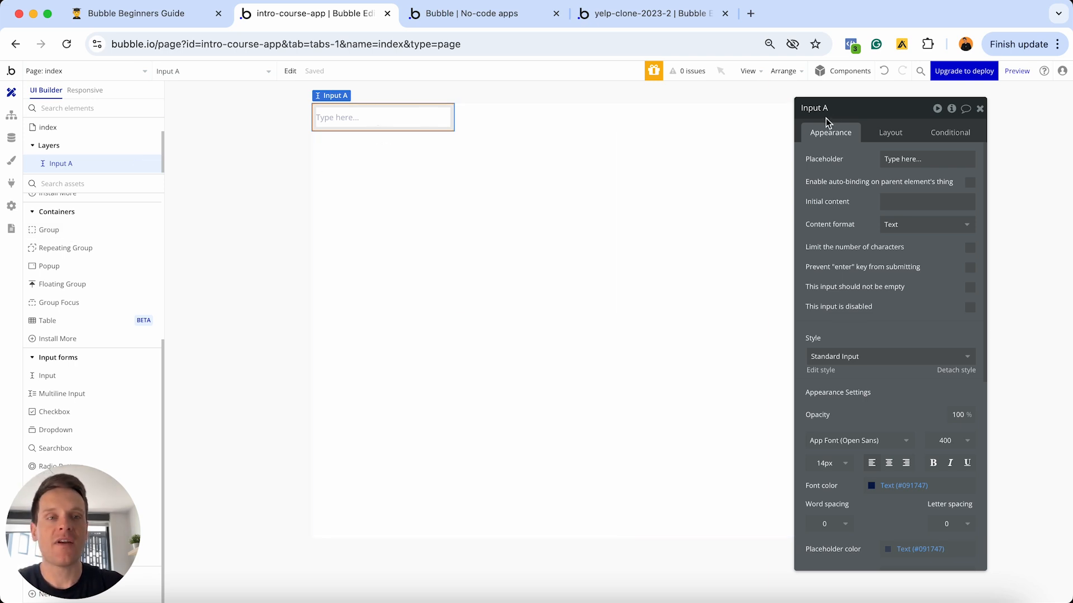
- Rename Input A to 'Input - Name', briefly trying 'Email' before settling on Name
{"action": "key", "text": "BackSpace"}
{"action": "type", "text": "-"}
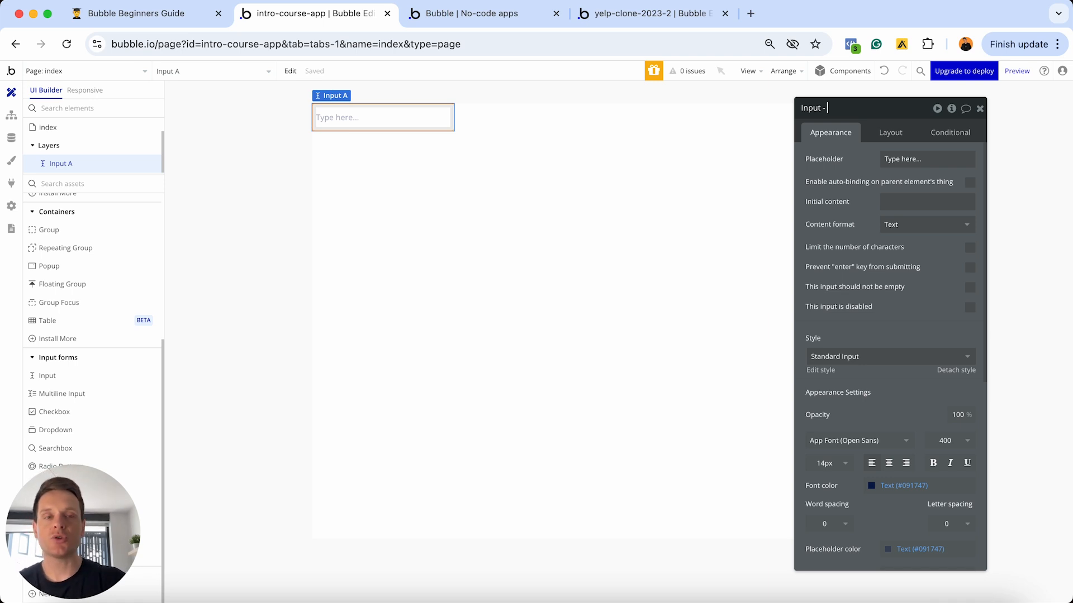
{"action": "type", "text": " Name"}
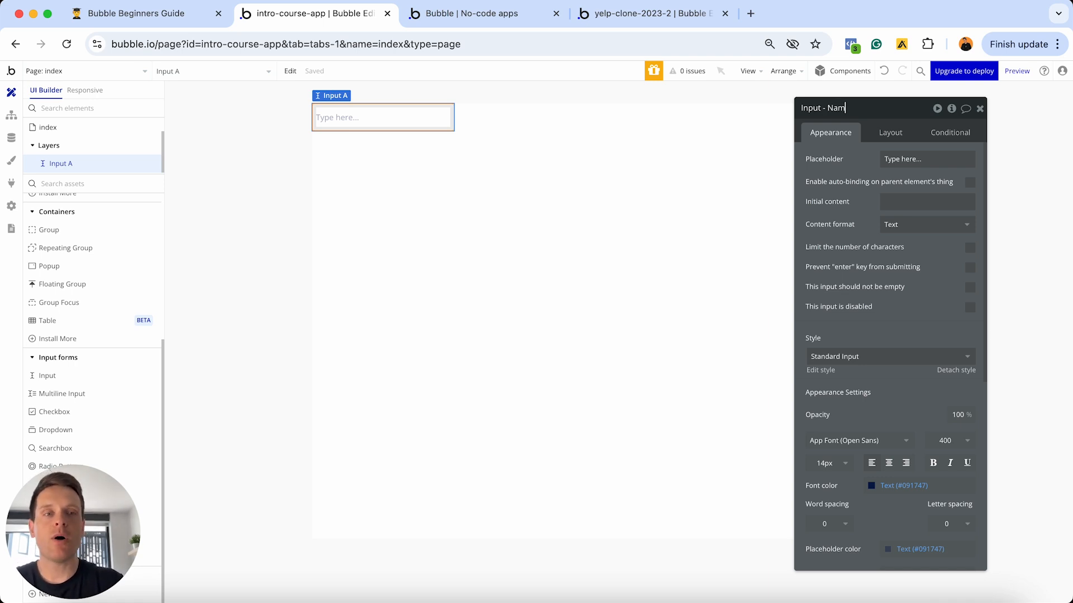
{"action": "left_click", "coordinate": [841, 115]}
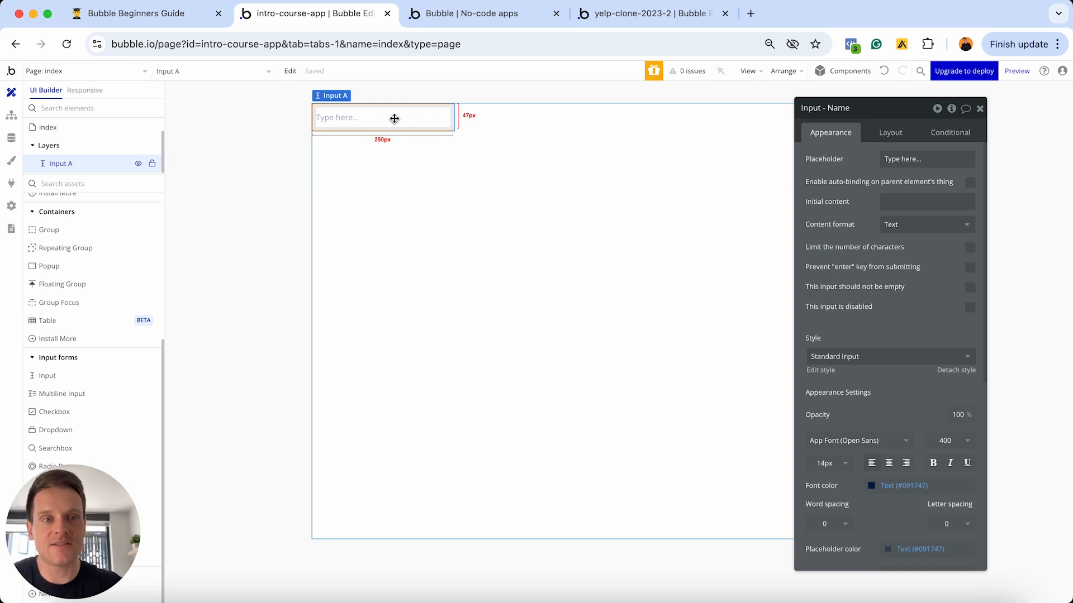
{"action": "double_click", "coordinate": [851, 108]}
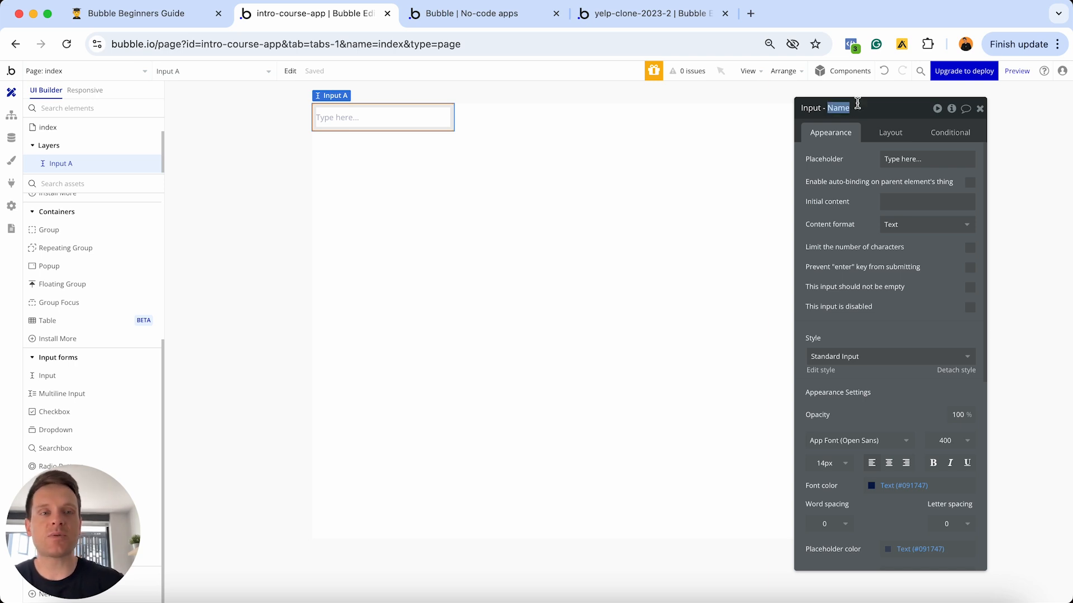
{"action": "type", "text": "Email"}
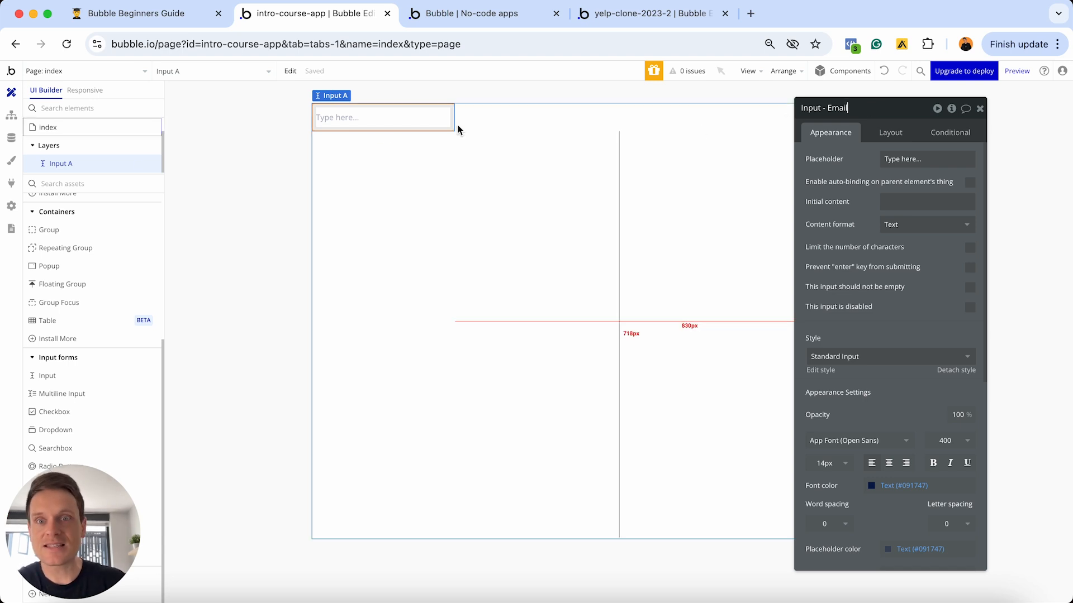
{"action": "left_click_drag", "start_coordinate": [829, 109], "coordinate": [860, 94]}
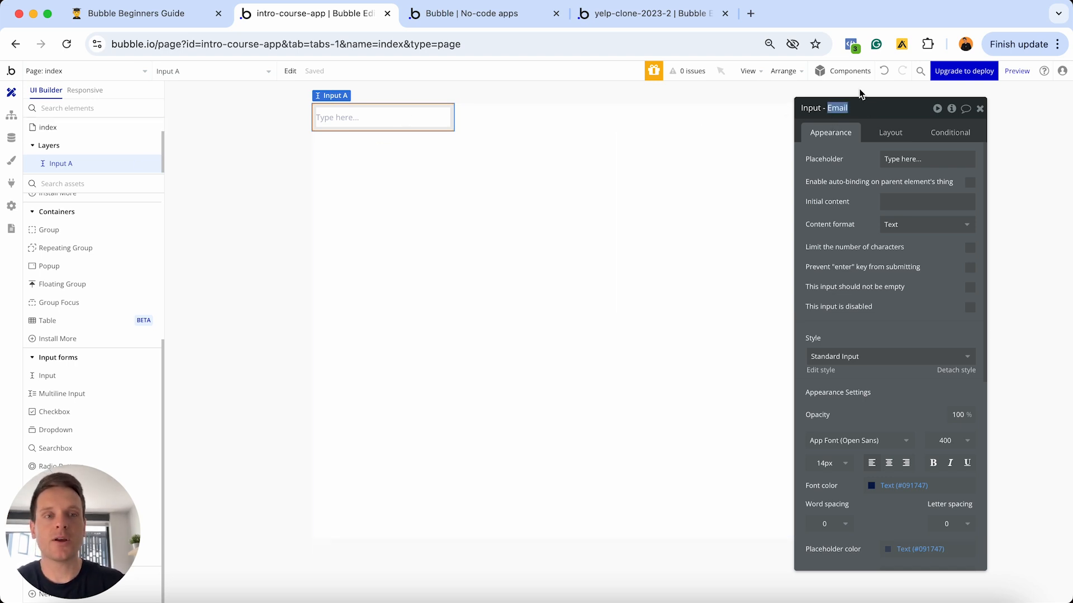
{"action": "type", "text": "A"}
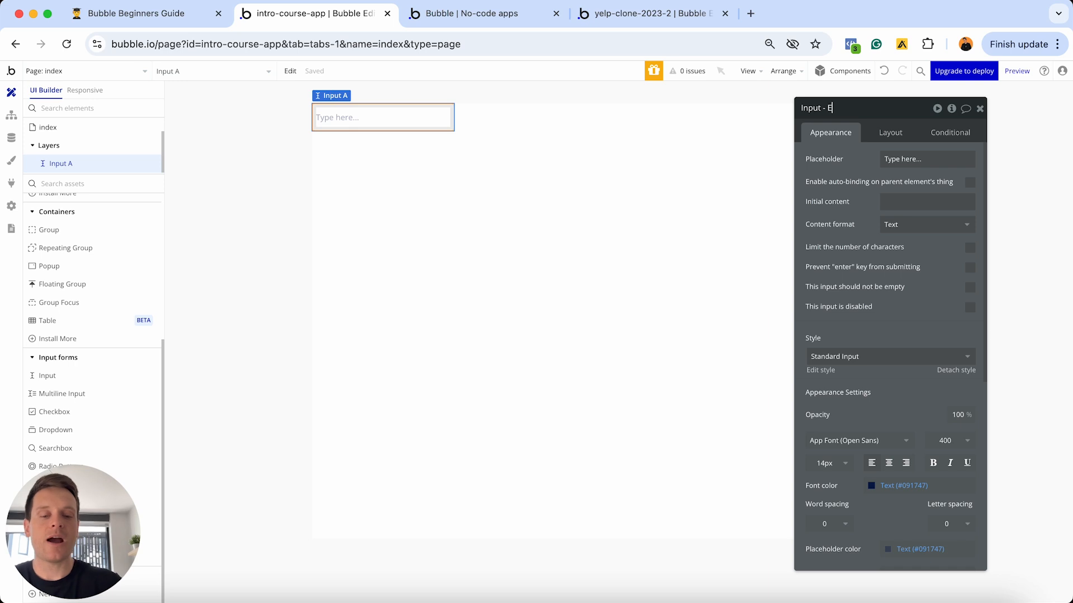
{"action": "key", "text": "BackSpace"}
{"action": "type", "text": "Name"}
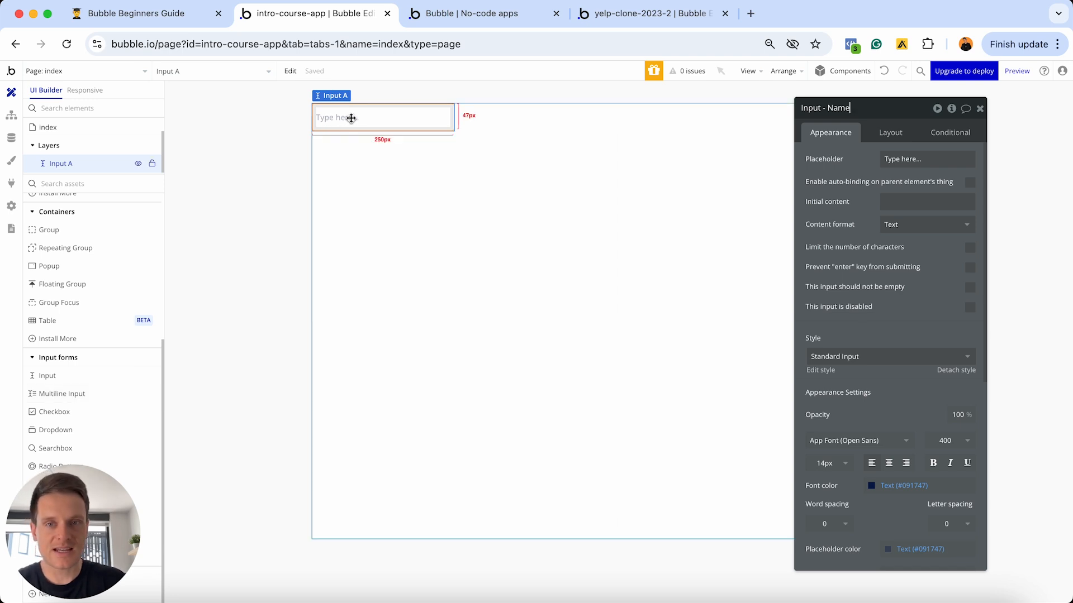
- Add MultilineInput A beneath Input - Name, then reselect Input - Name
{"action": "left_click", "coordinate": [43, 398]}
{"action": "left_click", "coordinate": [410, 234]}
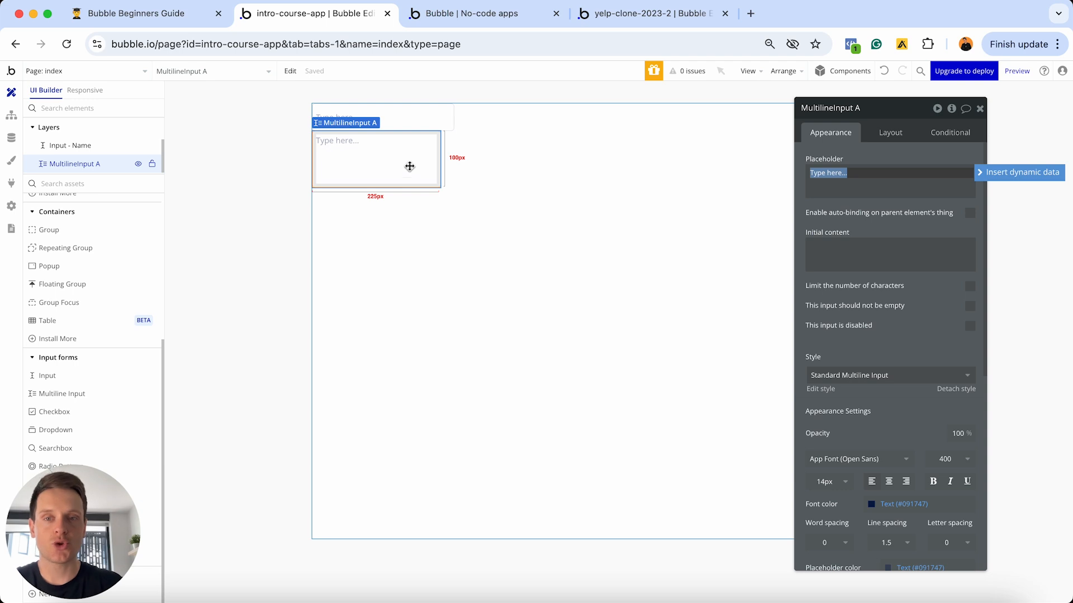
{"action": "left_click", "coordinate": [411, 119]}
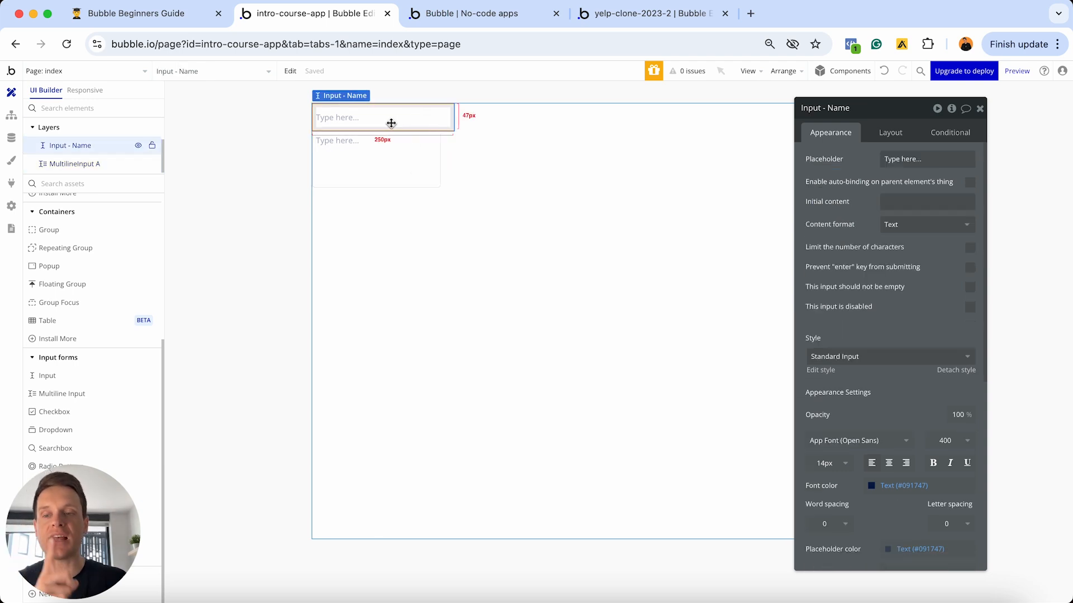
- Swap the multiline input for Dropdown A with choices Option A, Option B, Option C, then preview
{"action": "left_click", "coordinate": [378, 153]}
{"action": "key", "text": "Delete"}
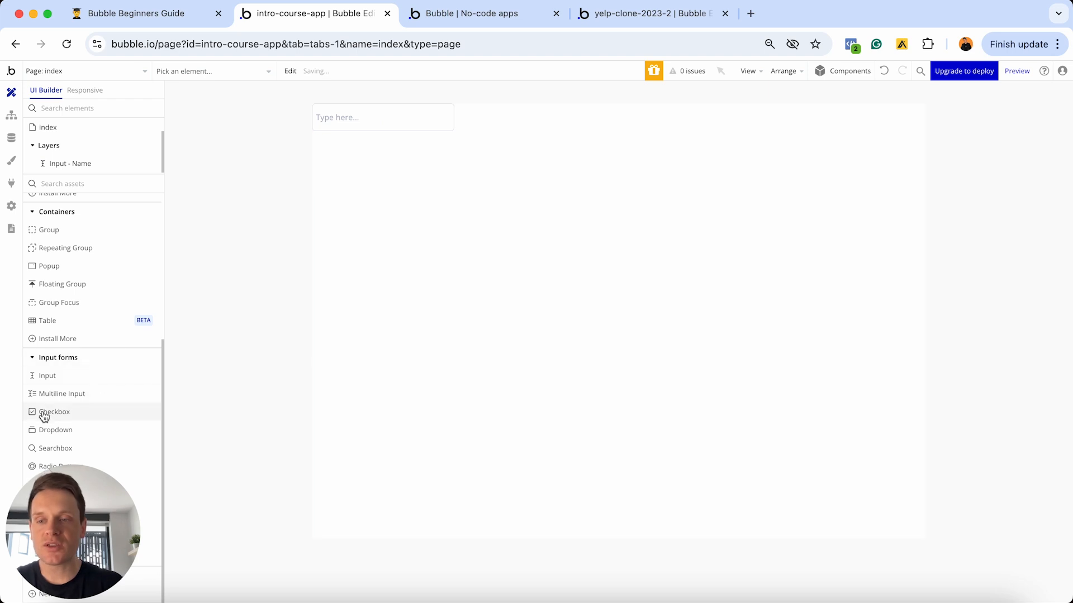
{"action": "left_click", "coordinate": [59, 430]}
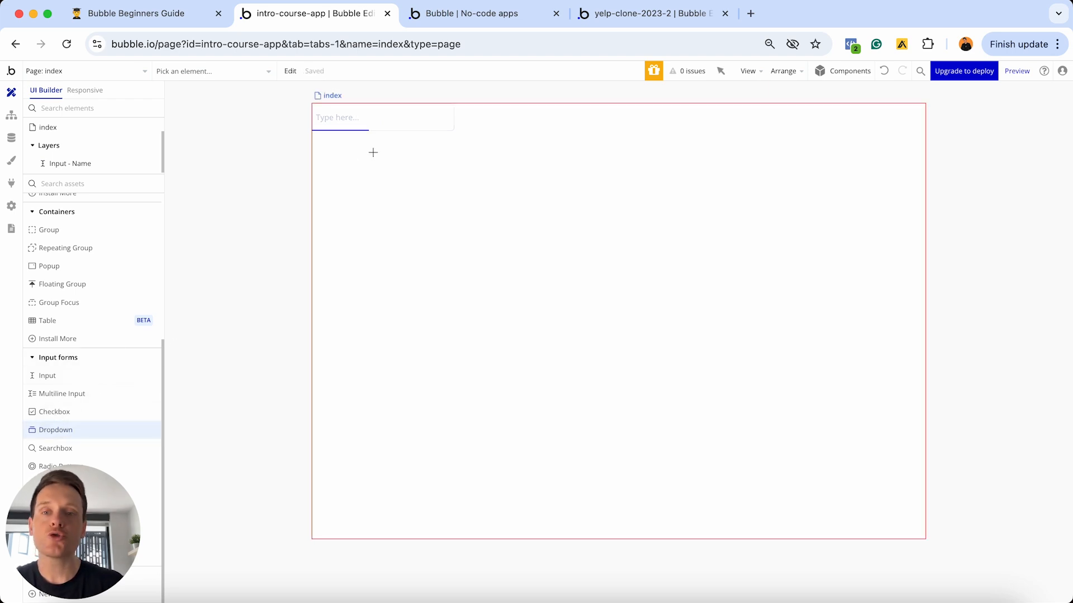
{"action": "left_click", "coordinate": [375, 153]}
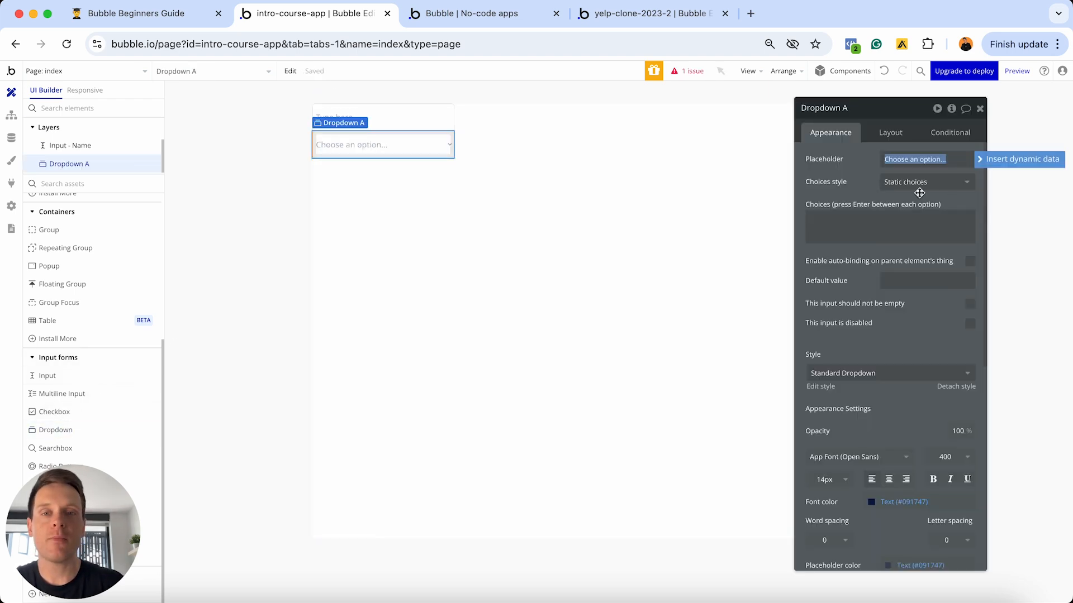
{"action": "left_click", "coordinate": [897, 216]}
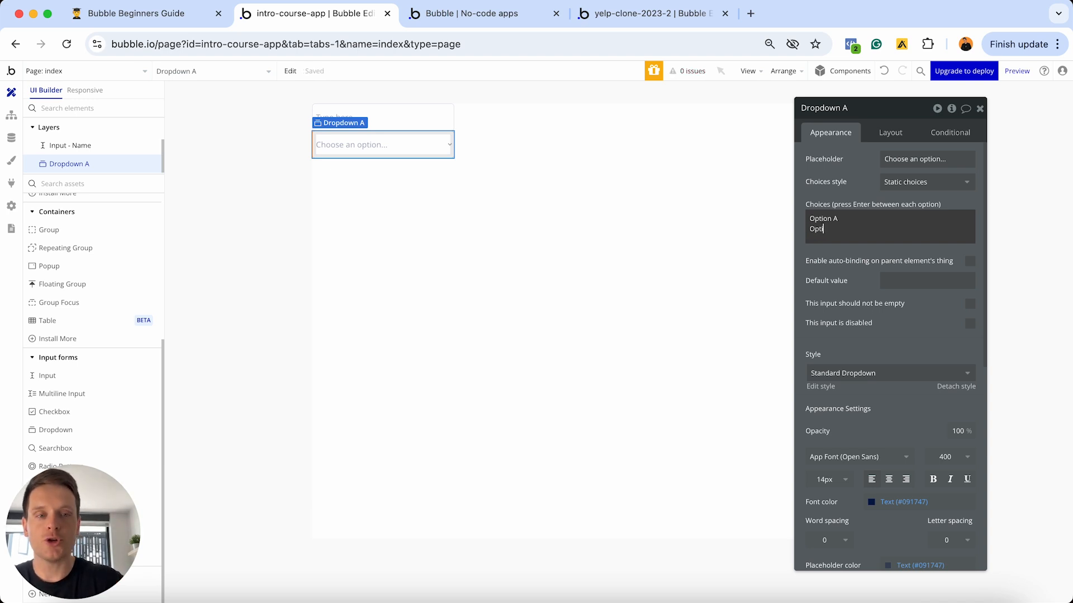
{"action": "key", "text": "Return"}
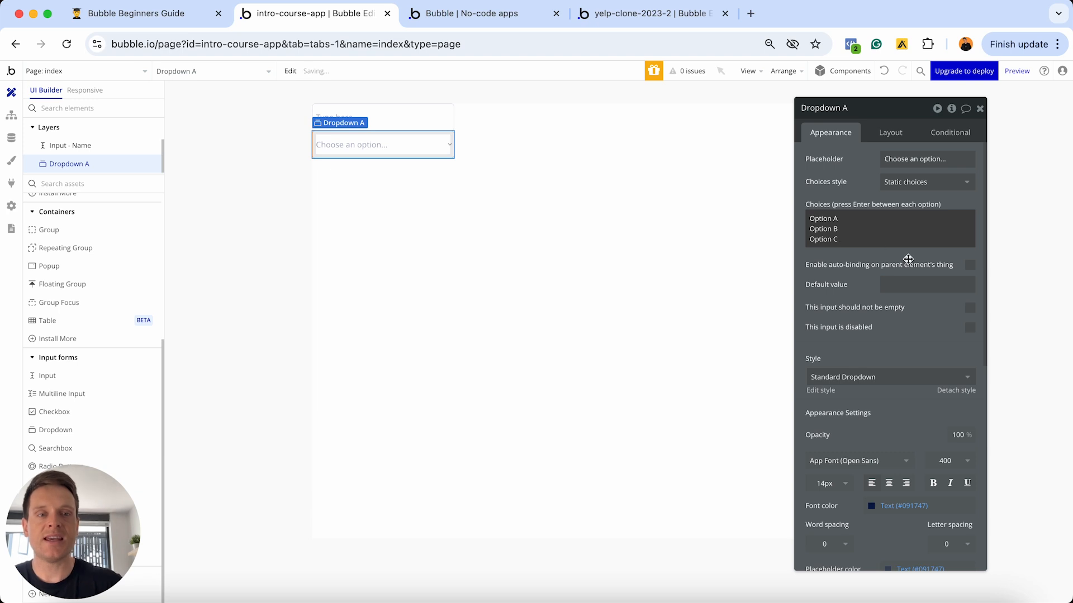
{"action": "left_click", "coordinate": [1016, 71]}
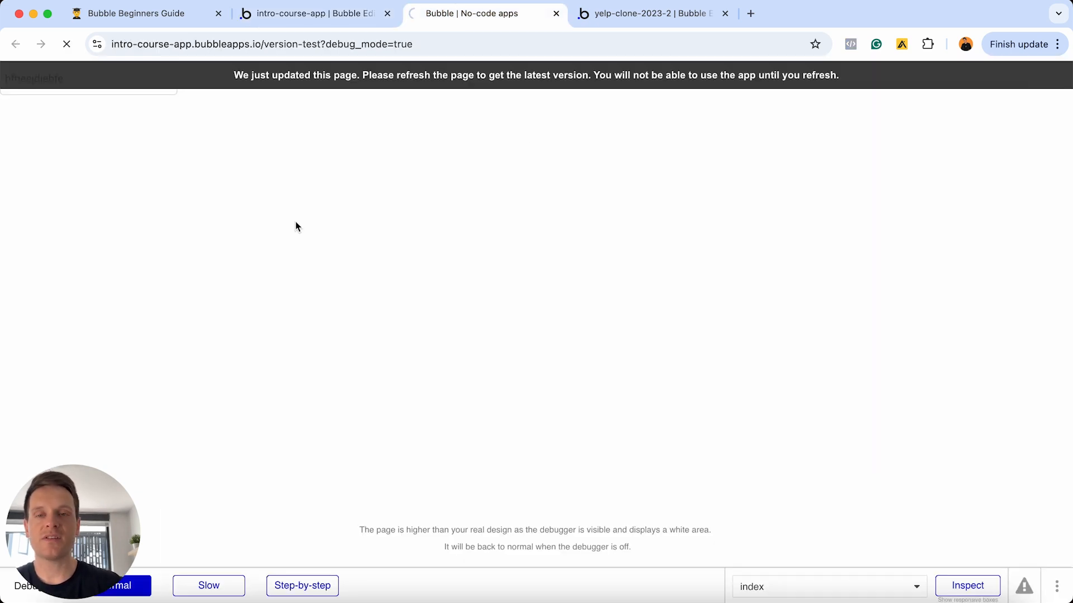
- Open Dropdown A in the preview to see Option A, B and C, then return to the editor
{"action": "left_click", "coordinate": [161, 122]}
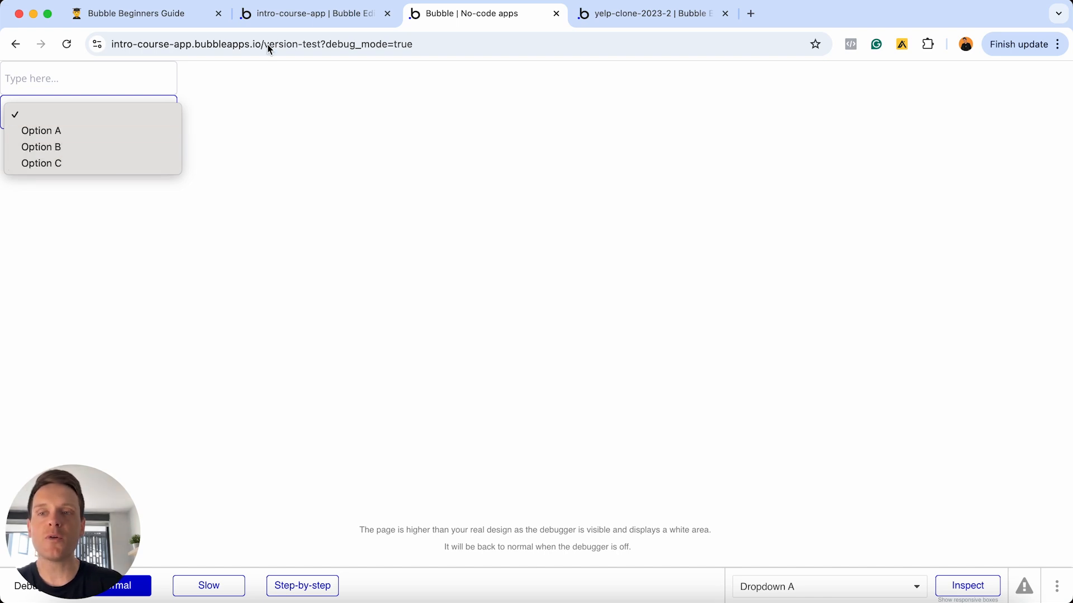
{"action": "left_click", "coordinate": [318, 17]}
{"action": "left_click", "coordinate": [318, 17]}
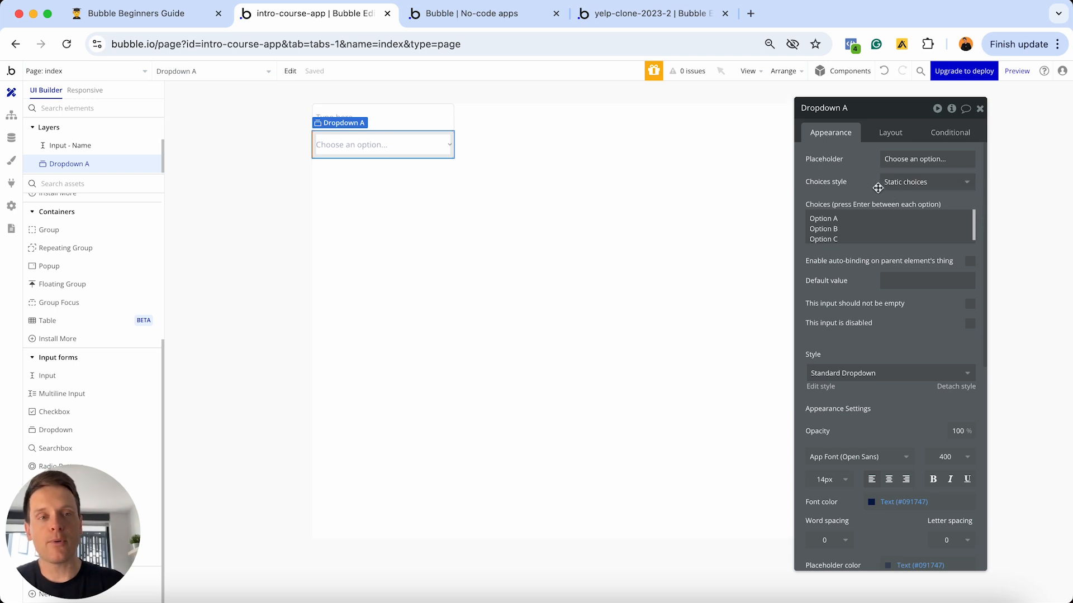
{"action": "left_click", "coordinate": [906, 192]}
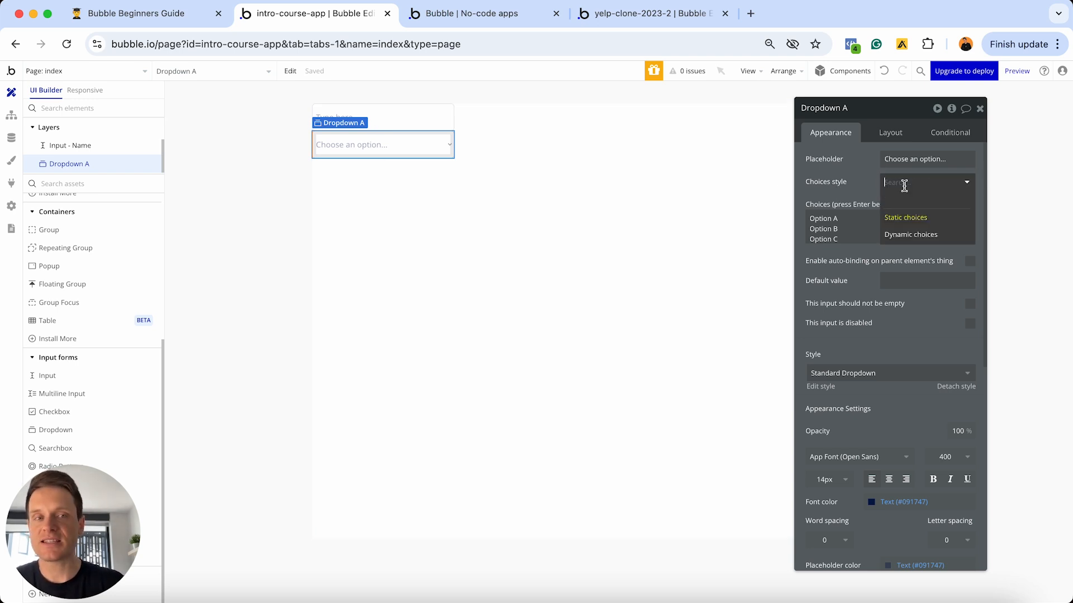
{"action": "left_click", "coordinate": [845, 200]}
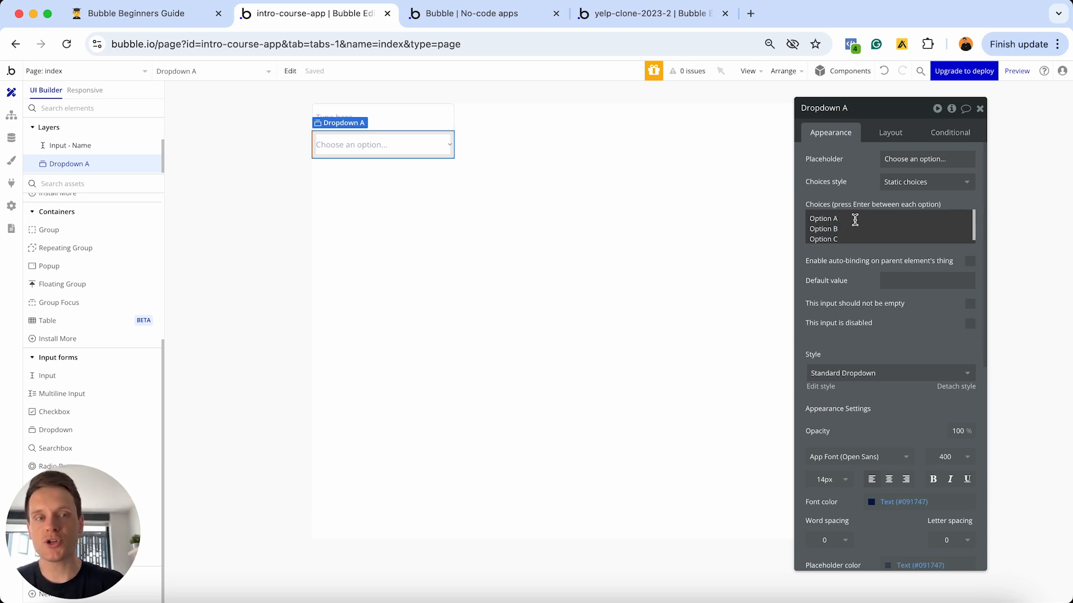
{"action": "left_click", "coordinate": [890, 187]}
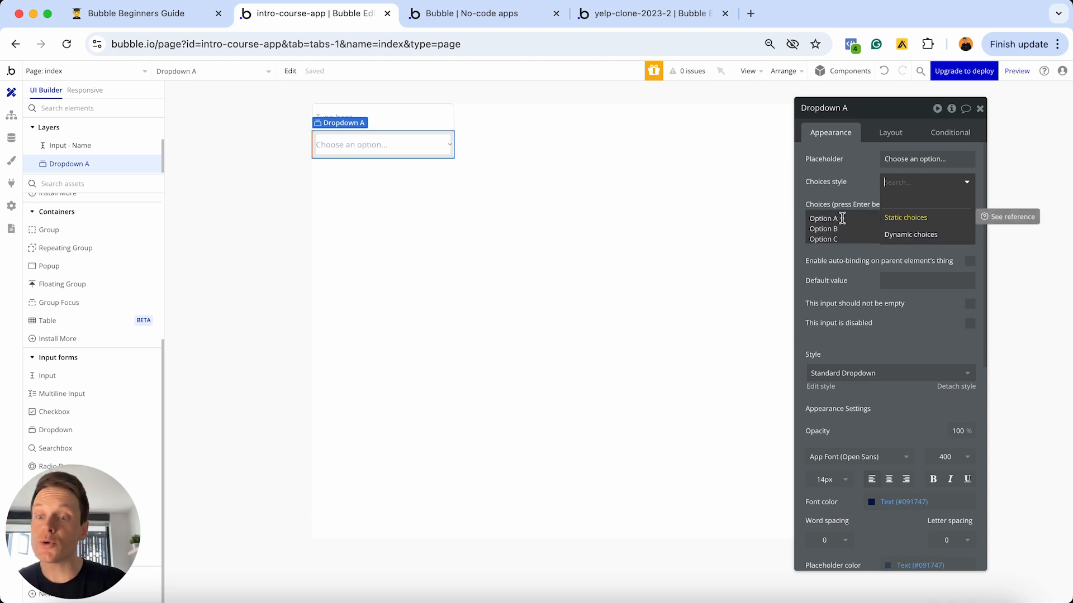
{"action": "left_click", "coordinate": [897, 237]}
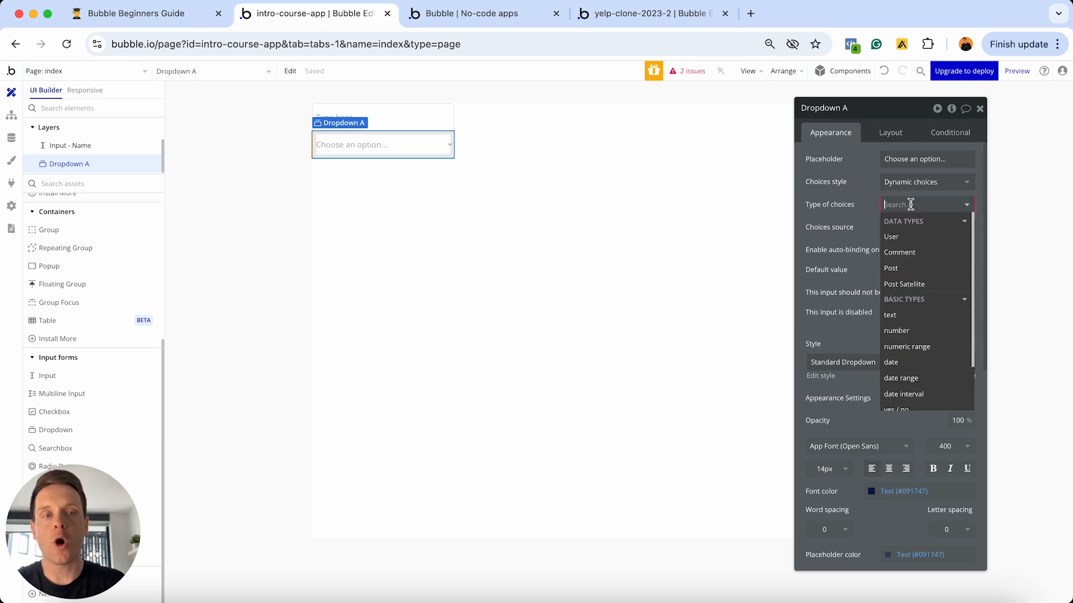
{"action": "left_click", "coordinate": [917, 209]}
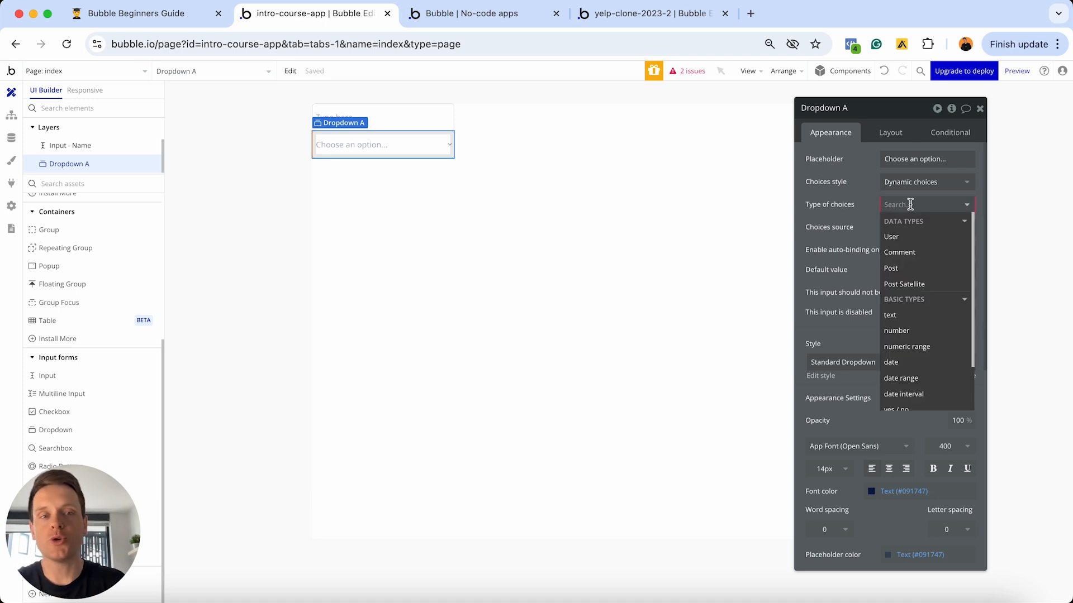
{"action": "left_click", "coordinate": [866, 201]}
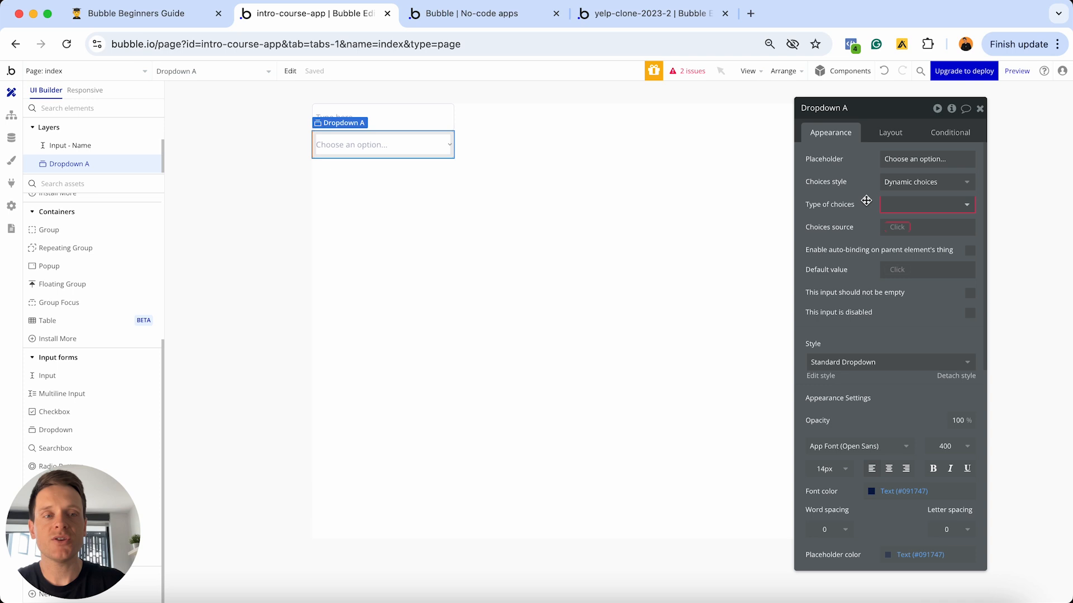
{"action": "left_click", "coordinate": [883, 71]}
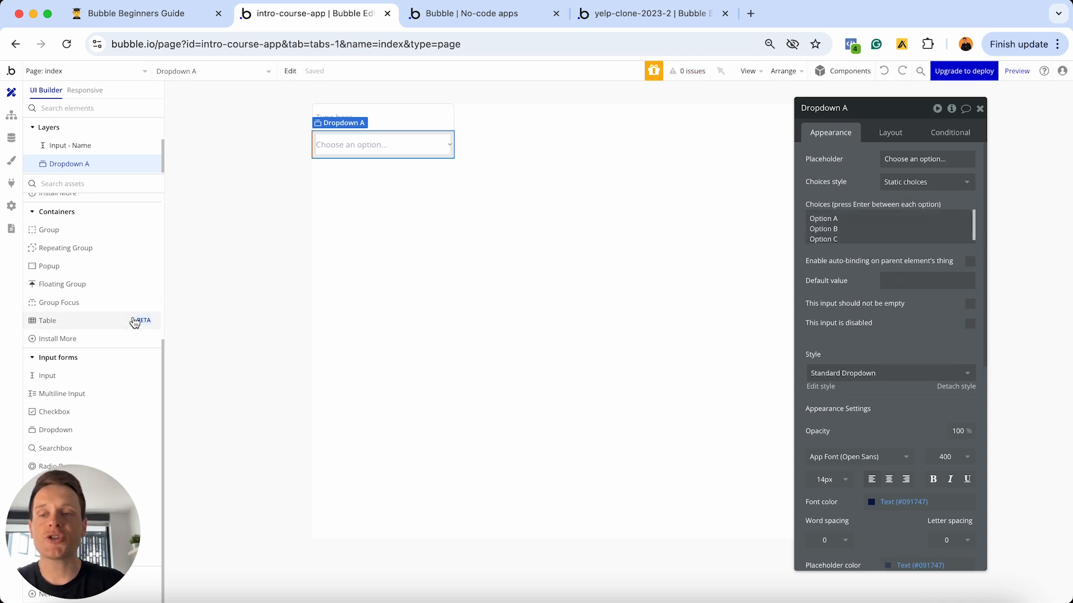
{"action": "left_click", "coordinate": [38, 506]}
- Place a Date/Time Picker and a Picture Uploader below the dropdown, then launch the preview
{"action": "left_click_drag", "start_coordinate": [38, 506], "coordinate": [915, 458]}
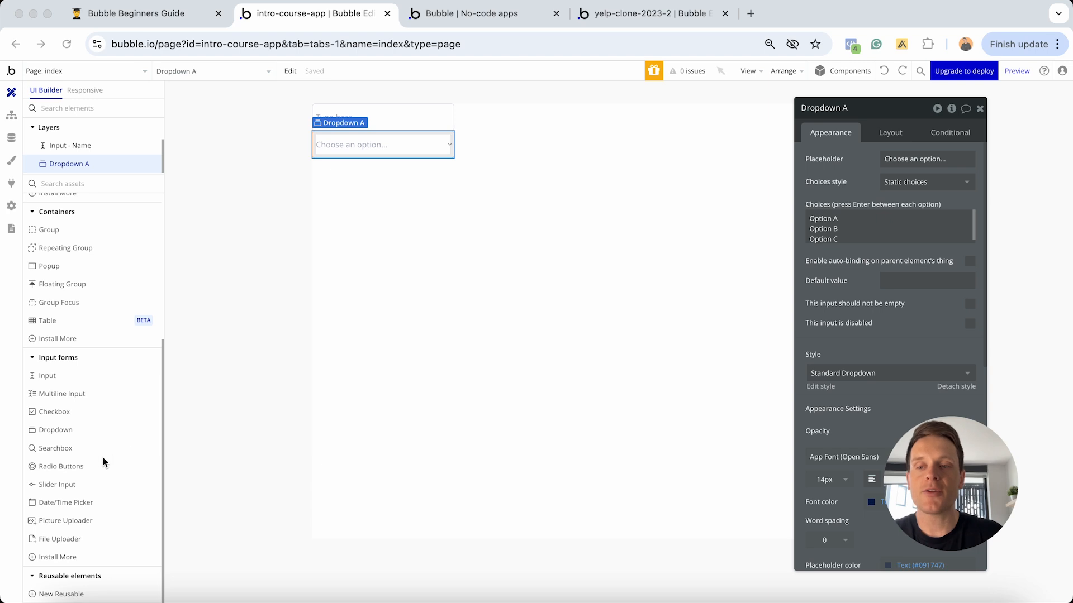
{"action": "left_click", "coordinate": [73, 449]}
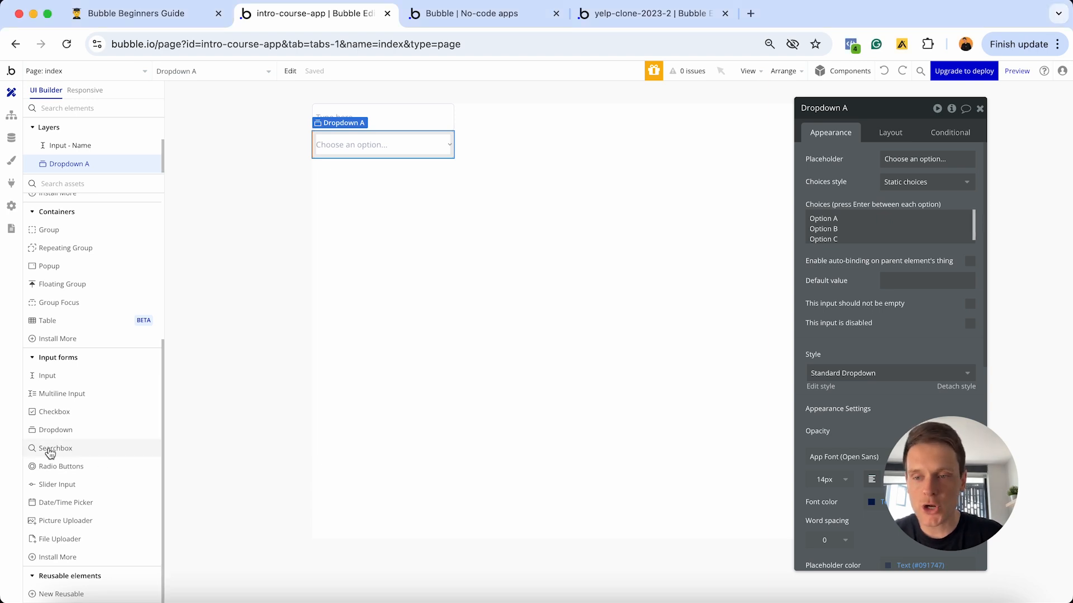
{"action": "mouse_move", "coordinate": [50, 453]}
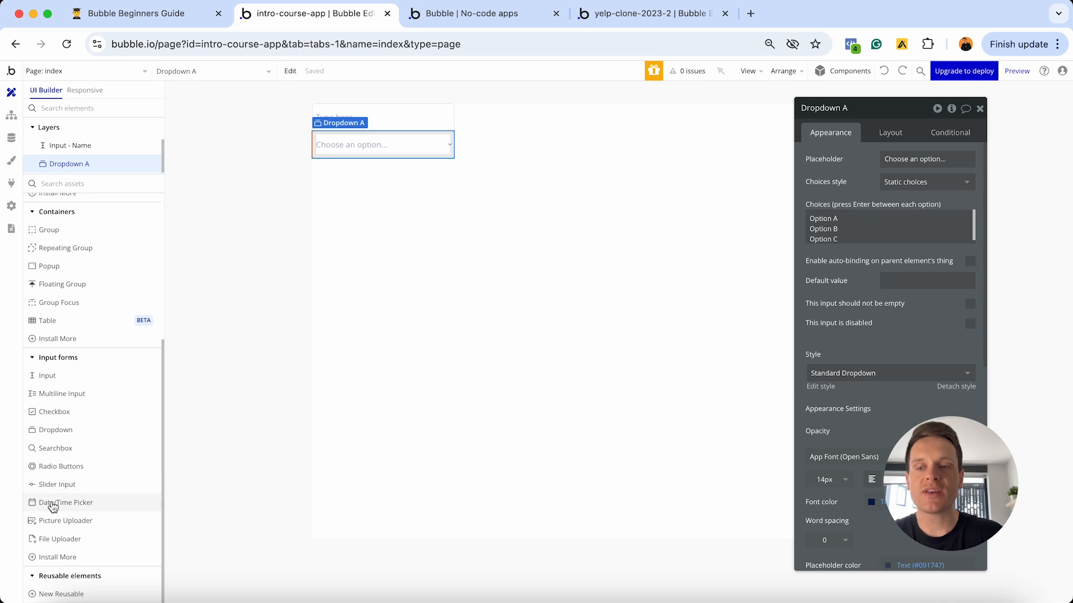
{"action": "left_click_drag", "start_coordinate": [53, 503], "coordinate": [348, 304]}
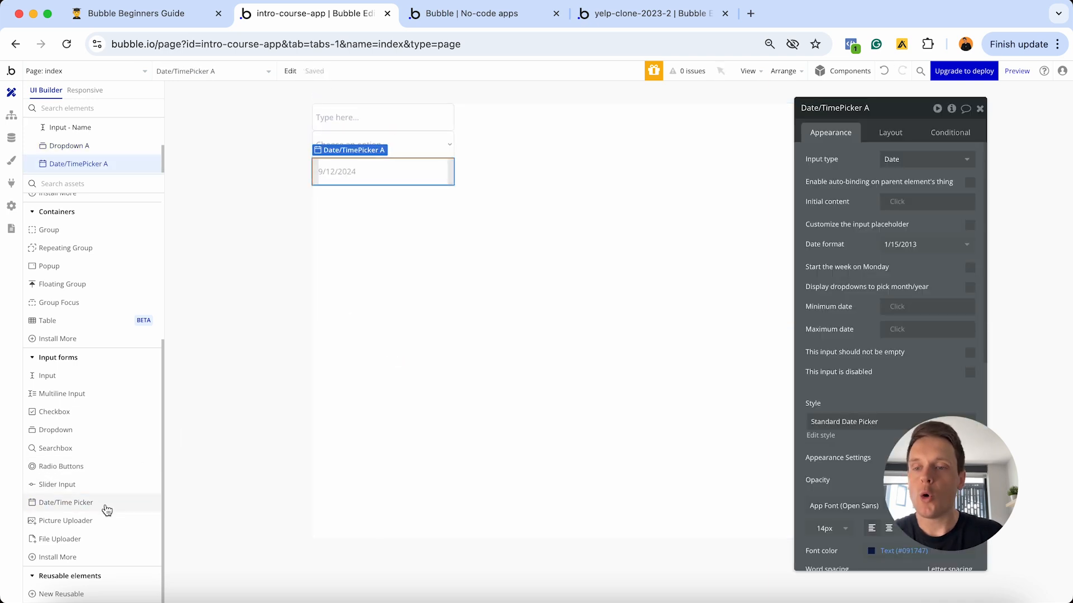
{"action": "left_click_drag", "start_coordinate": [86, 521], "coordinate": [471, 260]}
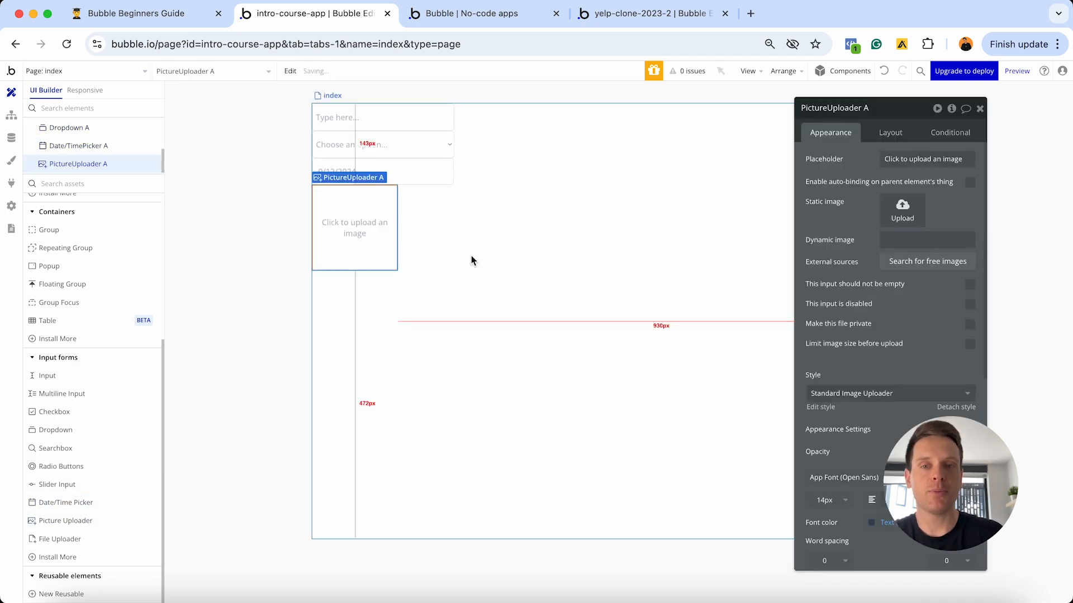
{"action": "left_click", "coordinate": [483, 25]}
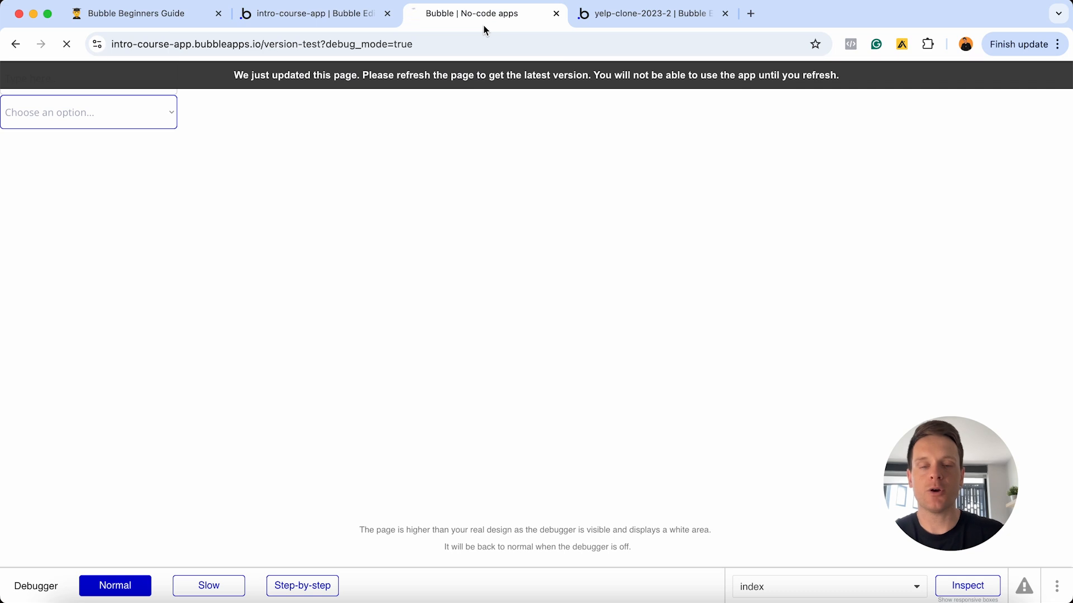
- Pick October 17, 2024 in the preview's date picker
{"action": "left_click", "coordinate": [105, 154]}
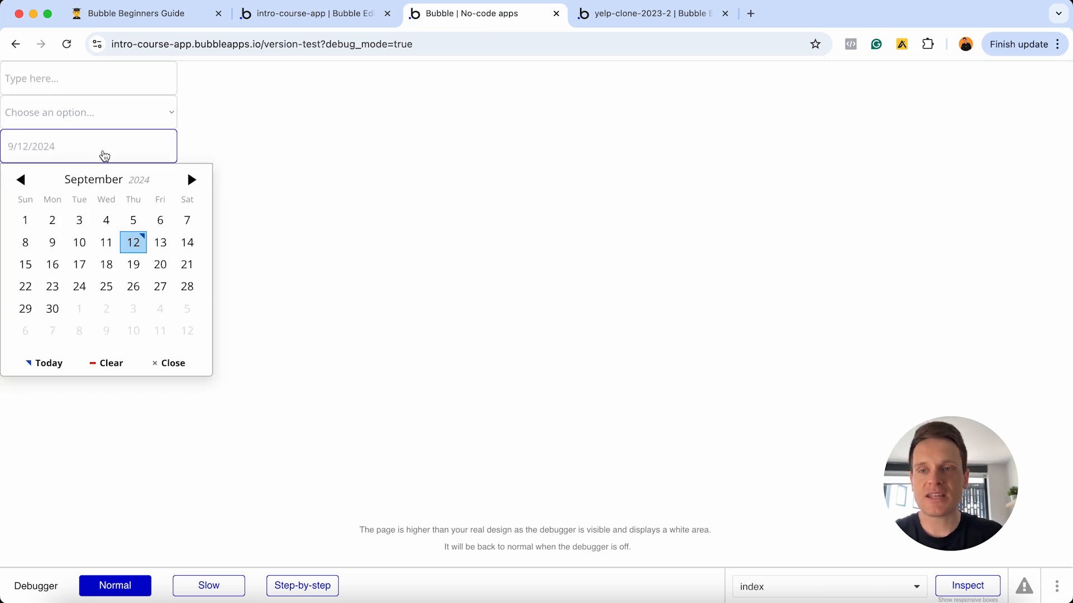
{"action": "left_click", "coordinate": [192, 179]}
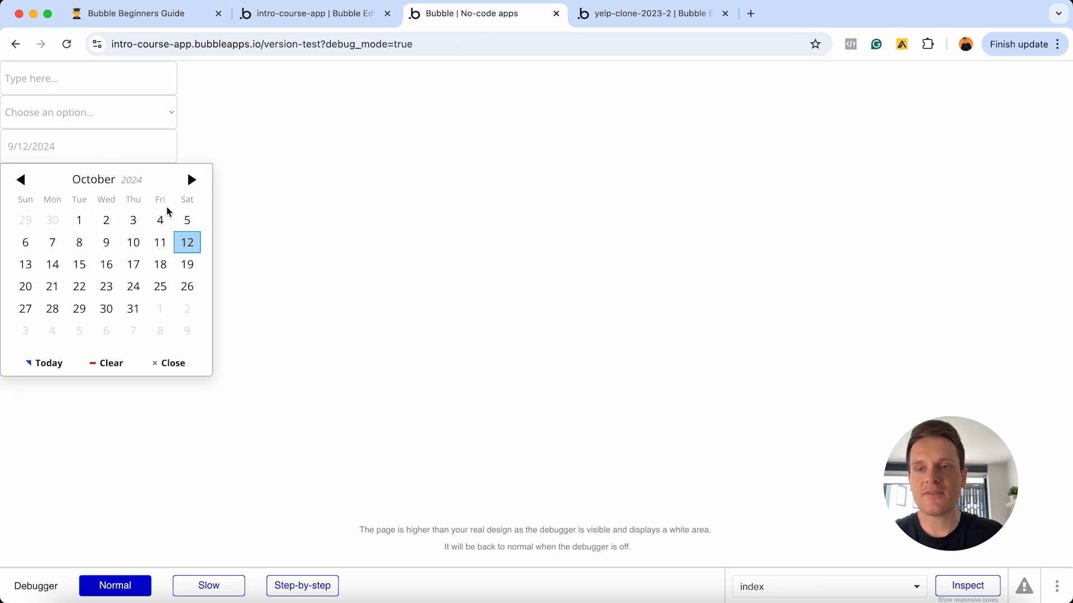
{"action": "left_click", "coordinate": [136, 263]}
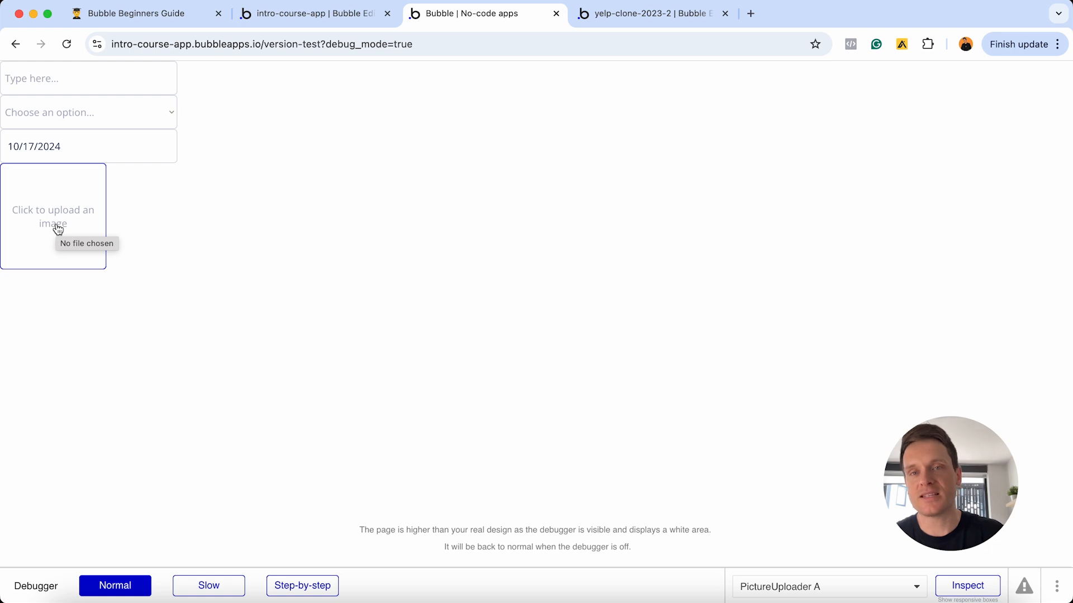
- Upload a headshot photo through the preview's picture uploader
{"action": "left_click", "coordinate": [74, 220]}
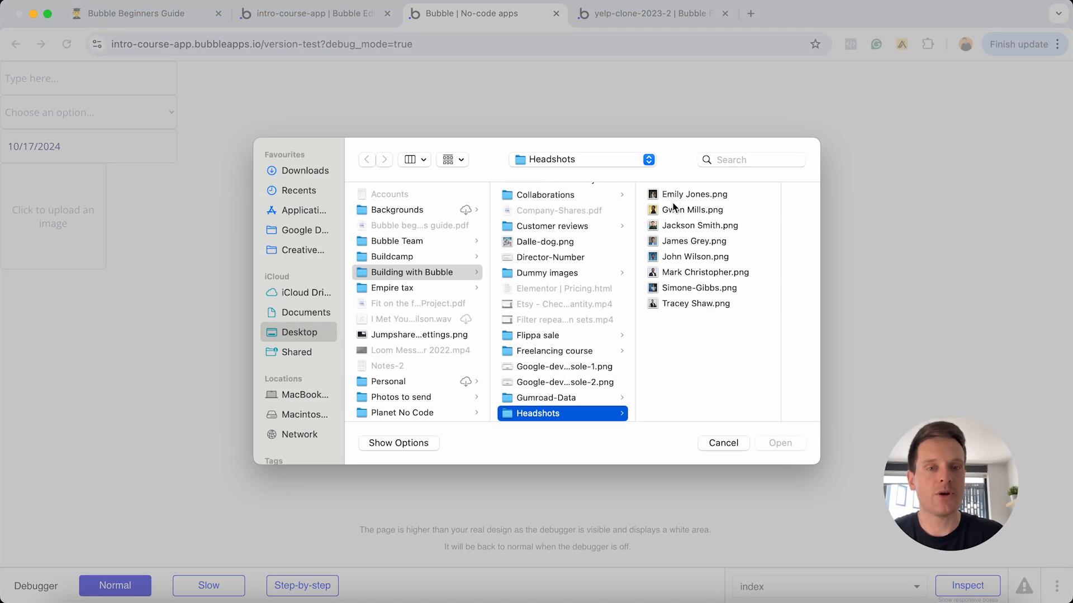
{"action": "left_click", "coordinate": [676, 256]}
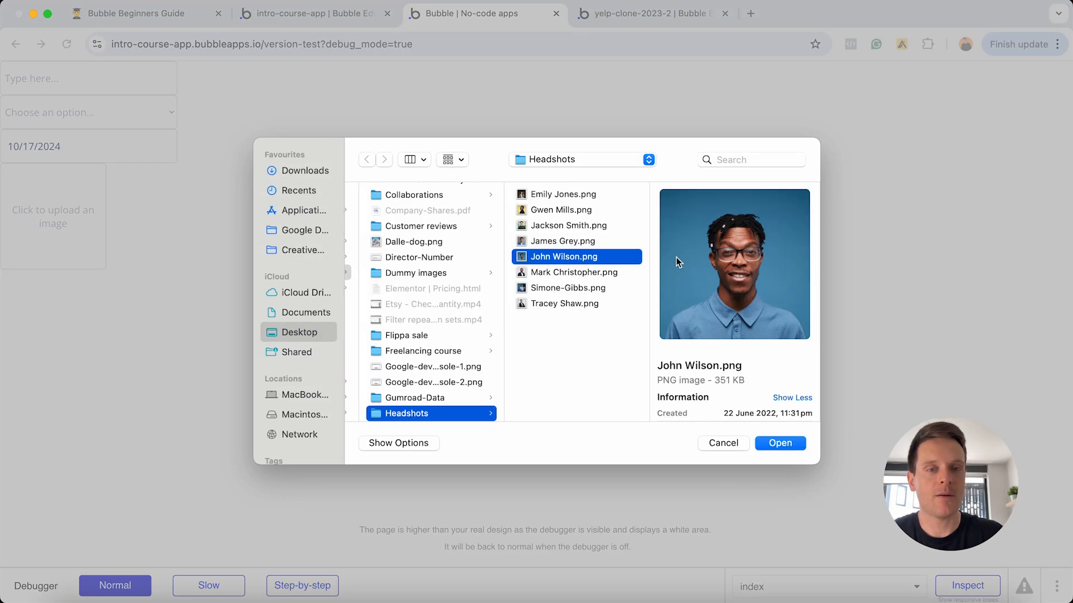
{"action": "left_click", "coordinate": [778, 445]}
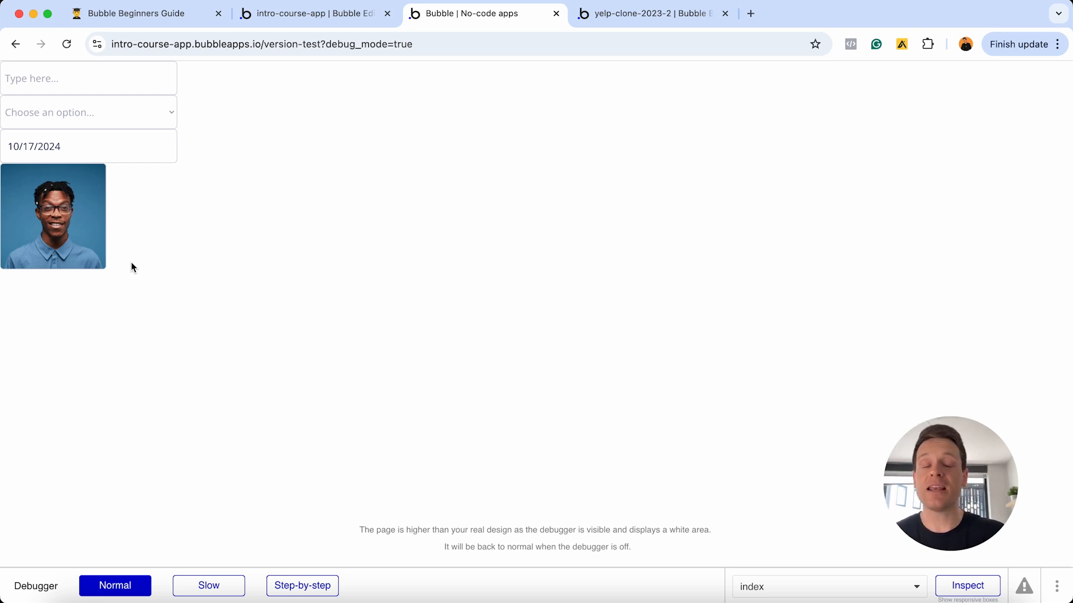
- Back in the editor, select Input - Name and relaunch the app preview
{"action": "left_click", "coordinate": [312, 13]}
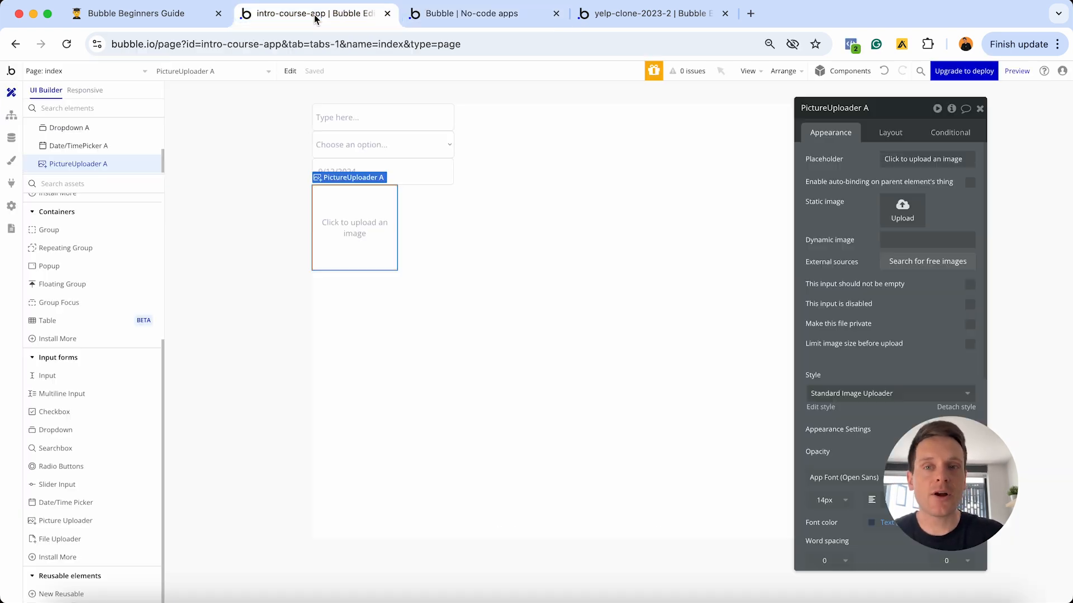
{"action": "left_click_drag", "start_coordinate": [871, 447], "coordinate": [96, 486]}
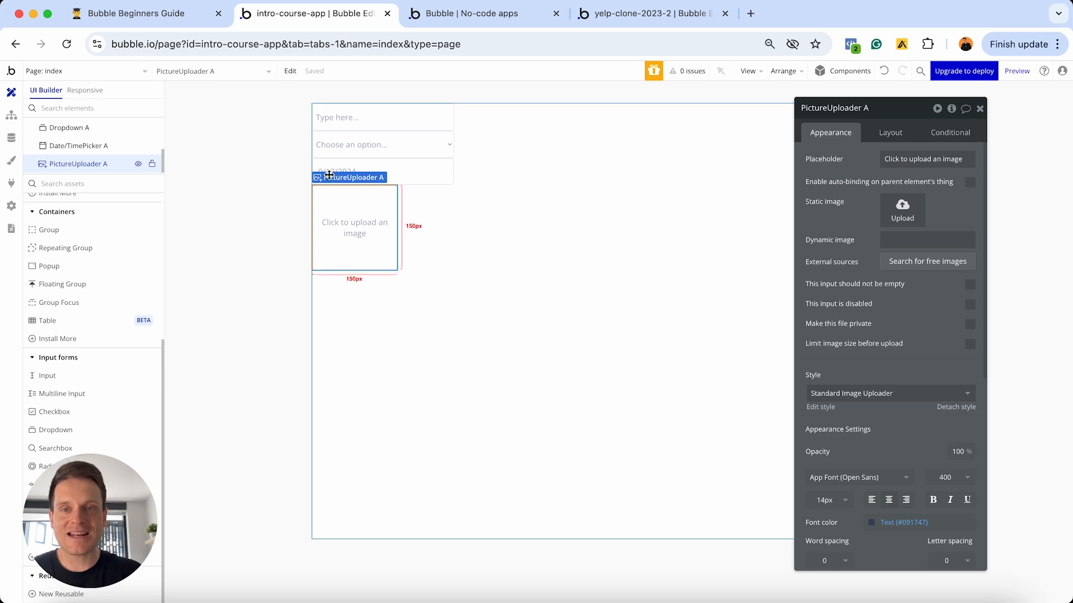
{"action": "left_click", "coordinate": [366, 114]}
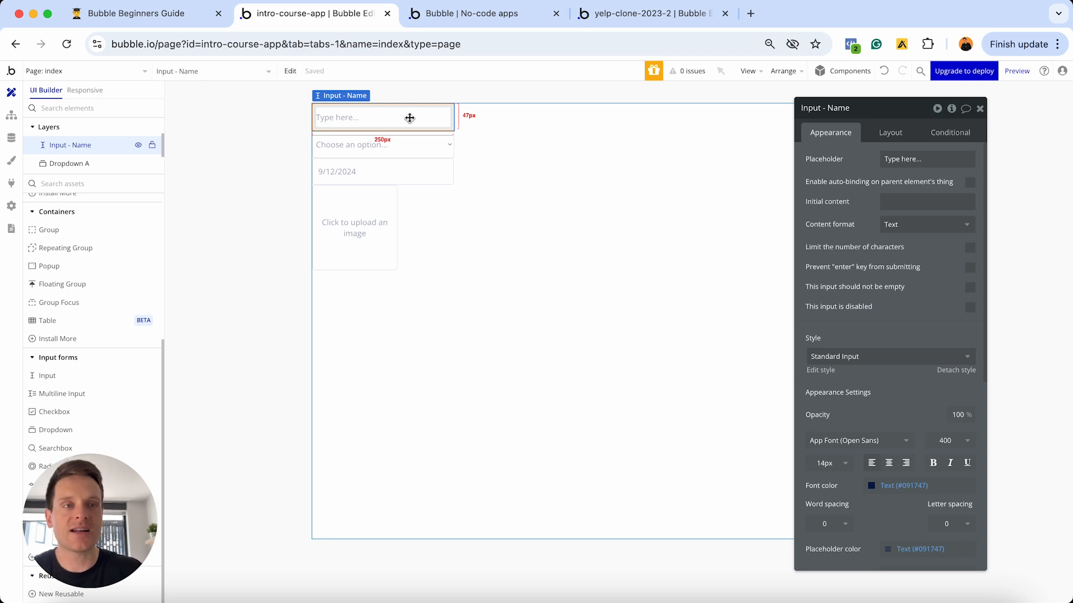
{"action": "left_click", "coordinate": [1016, 71]}
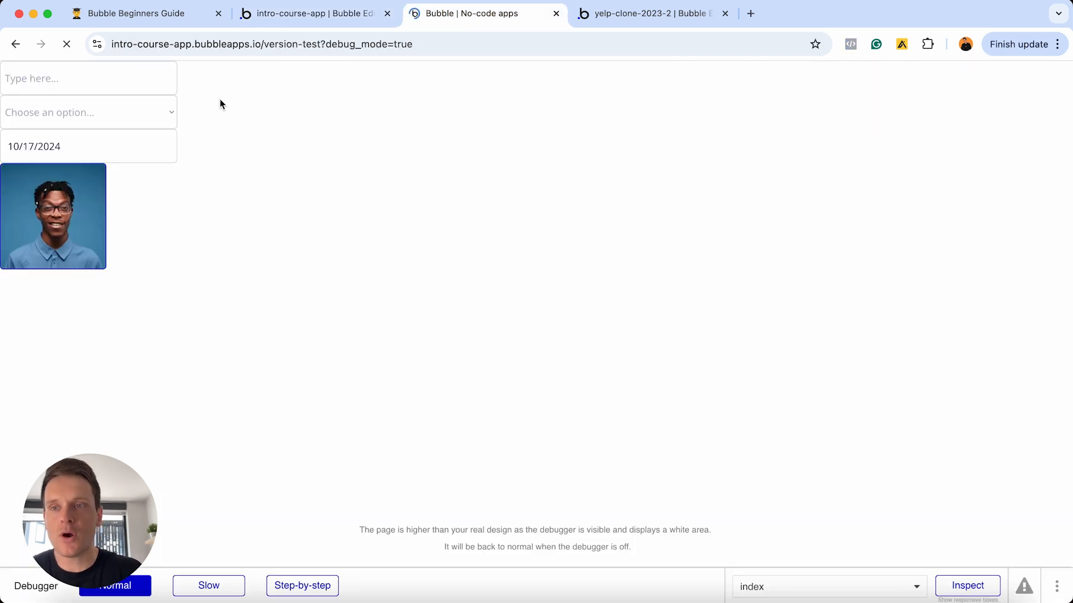
- Type 'k' into the preview's name field and choose Option B in the dropdown
{"action": "left_click", "coordinate": [61, 86]}
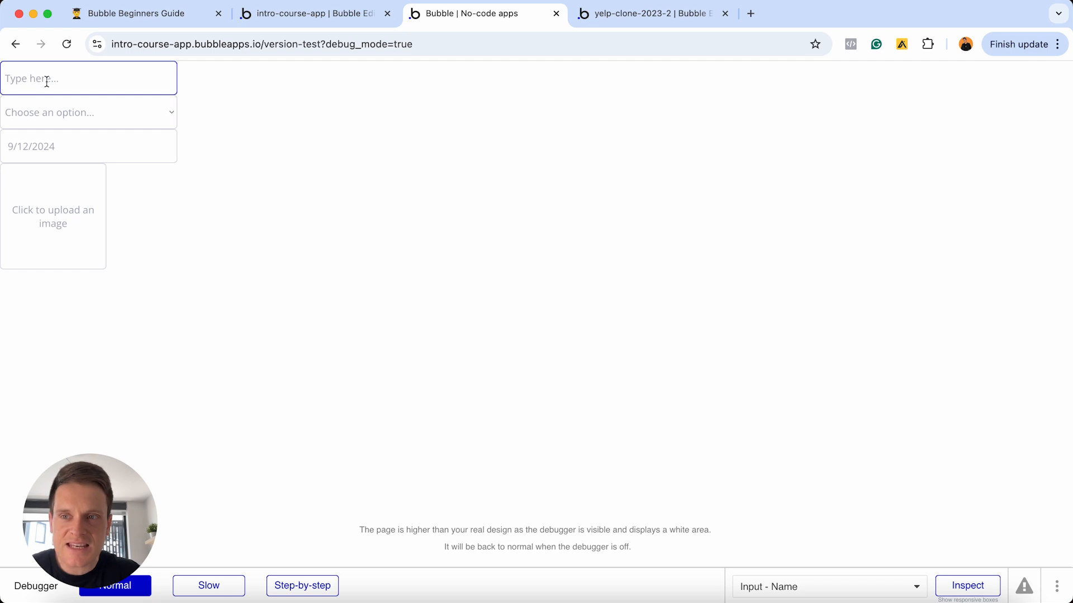
{"action": "left_click", "coordinate": [80, 80]}
{"action": "type", "text": "k"}
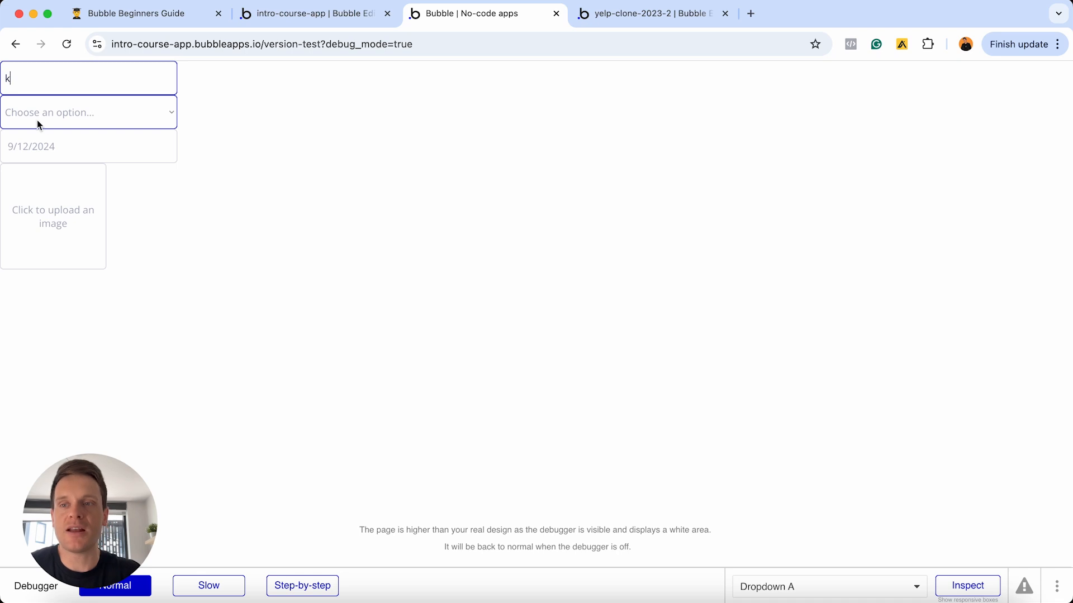
{"action": "left_click", "coordinate": [105, 115]}
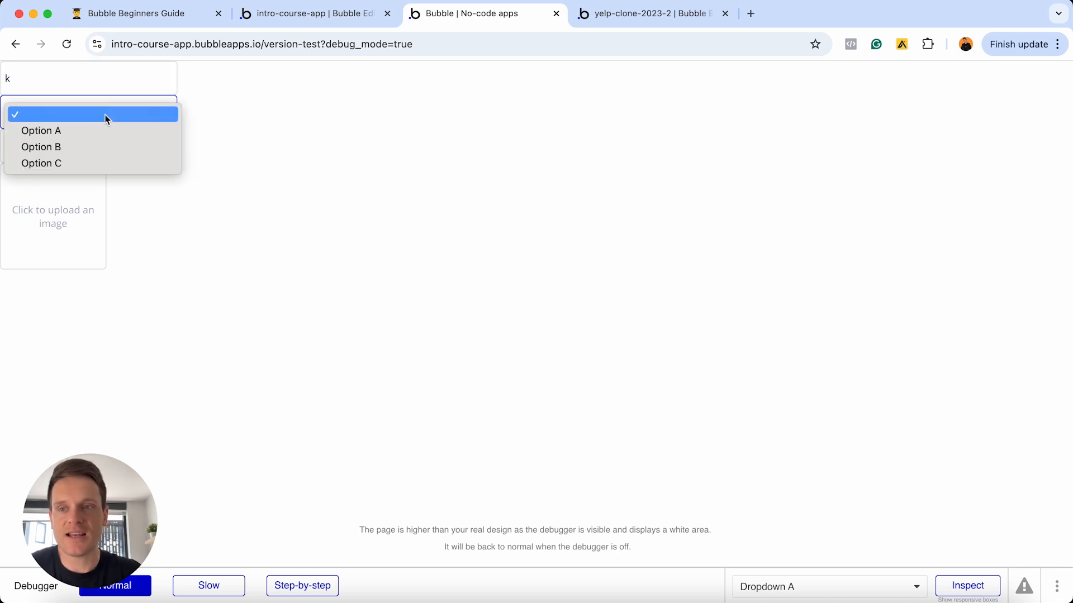
{"action": "left_click", "coordinate": [83, 146]}
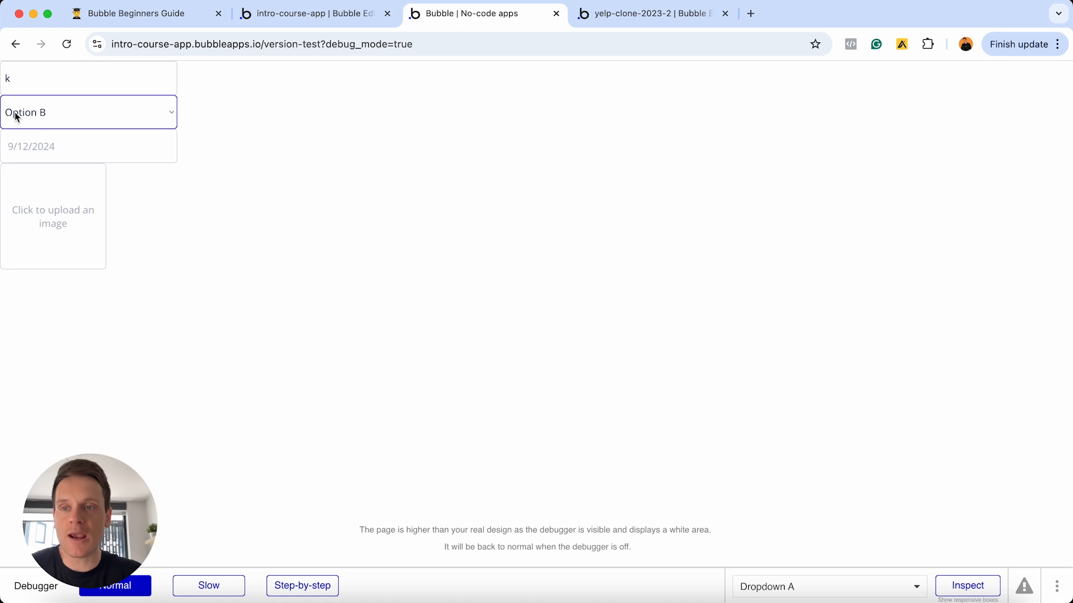
{"action": "left_click", "coordinate": [295, 19]}
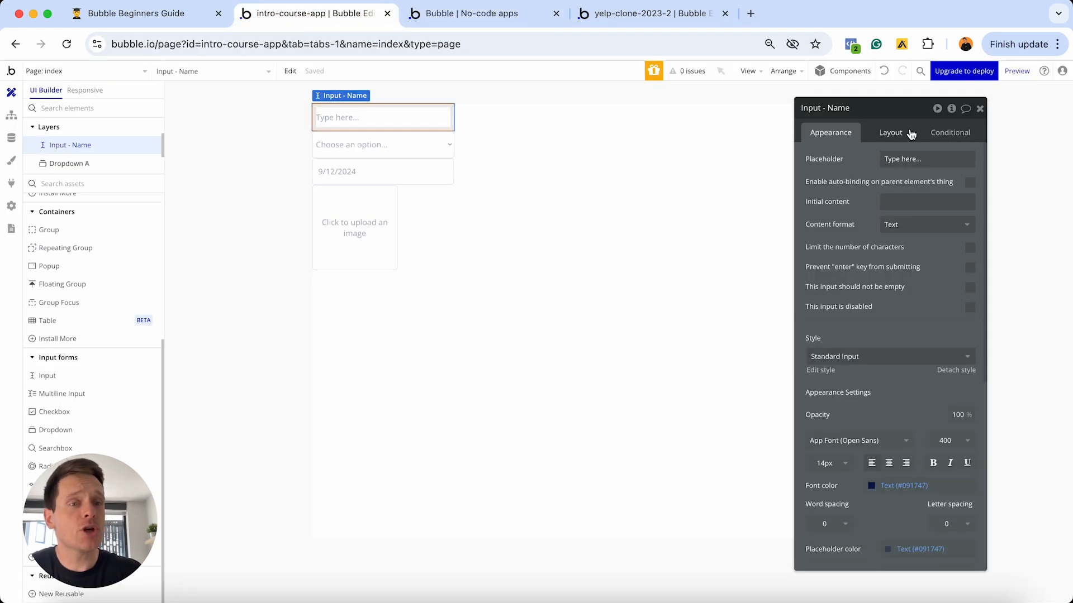
- Change the dropdown's placeholder text to 'Select a choice'
{"action": "left_click", "coordinate": [363, 149]}
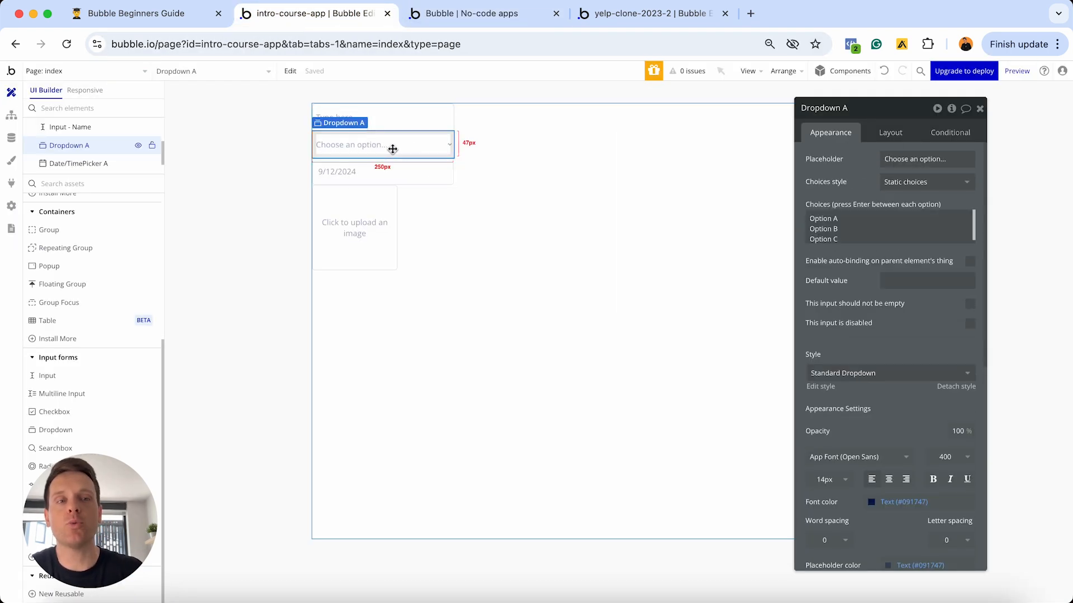
{"action": "left_click", "coordinate": [921, 159]}
{"action": "key", "text": "super+a"}
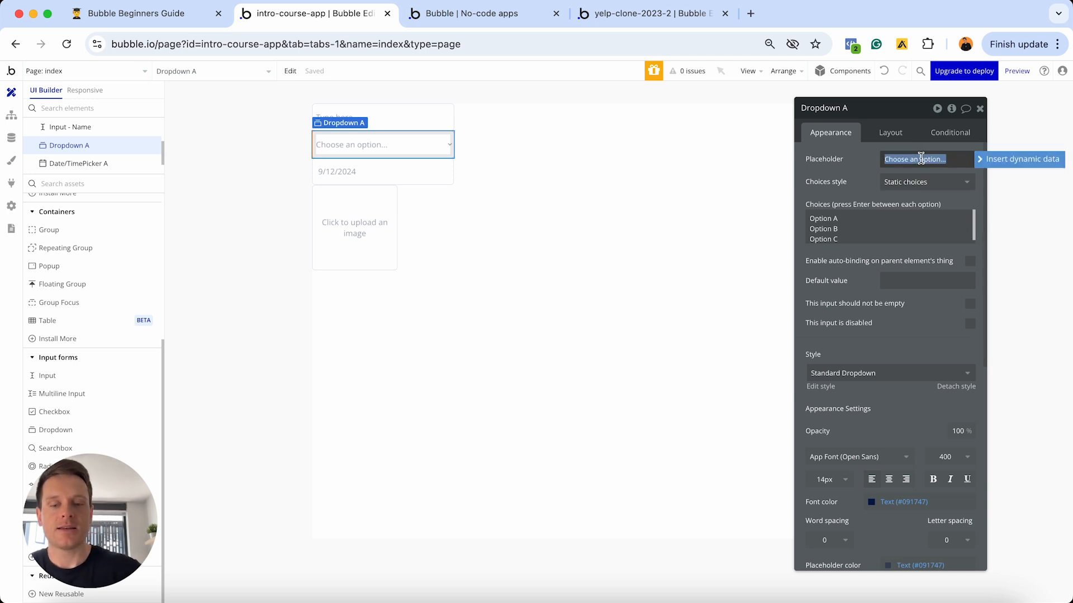
{"action": "type", "text": "Select a choice"}
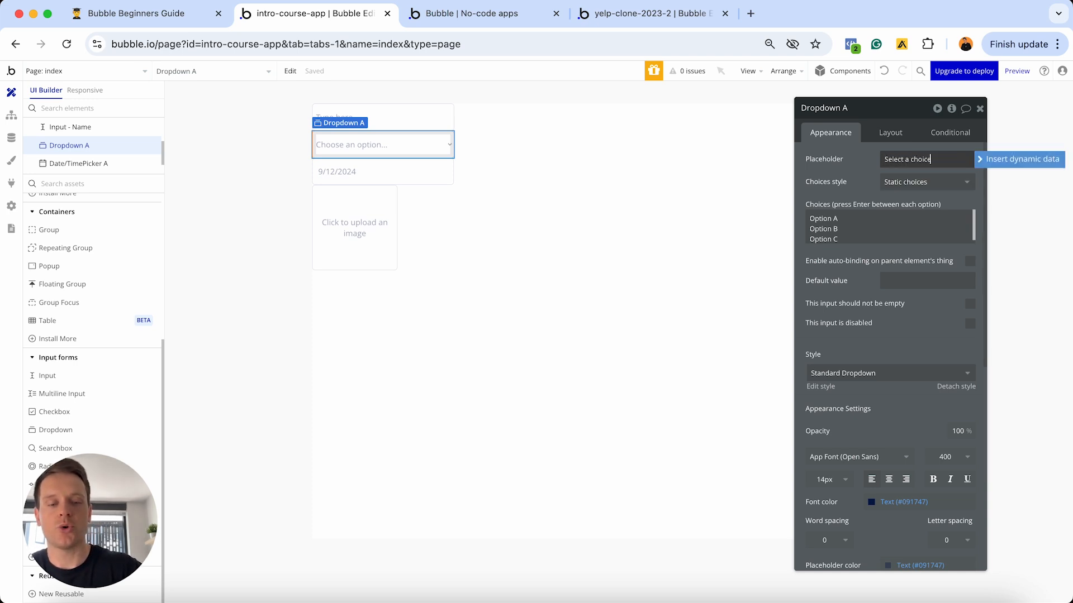
- Reload the preview to check the new placeholder, then return to the editor
{"action": "left_click", "coordinate": [461, 17]}
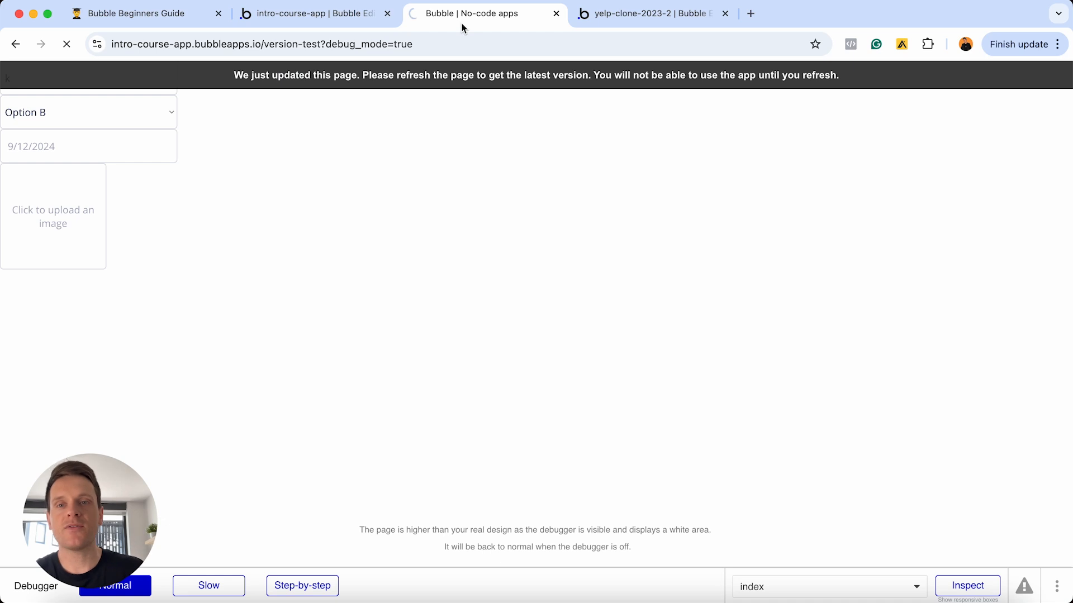
{"action": "left_click", "coordinate": [323, 78]}
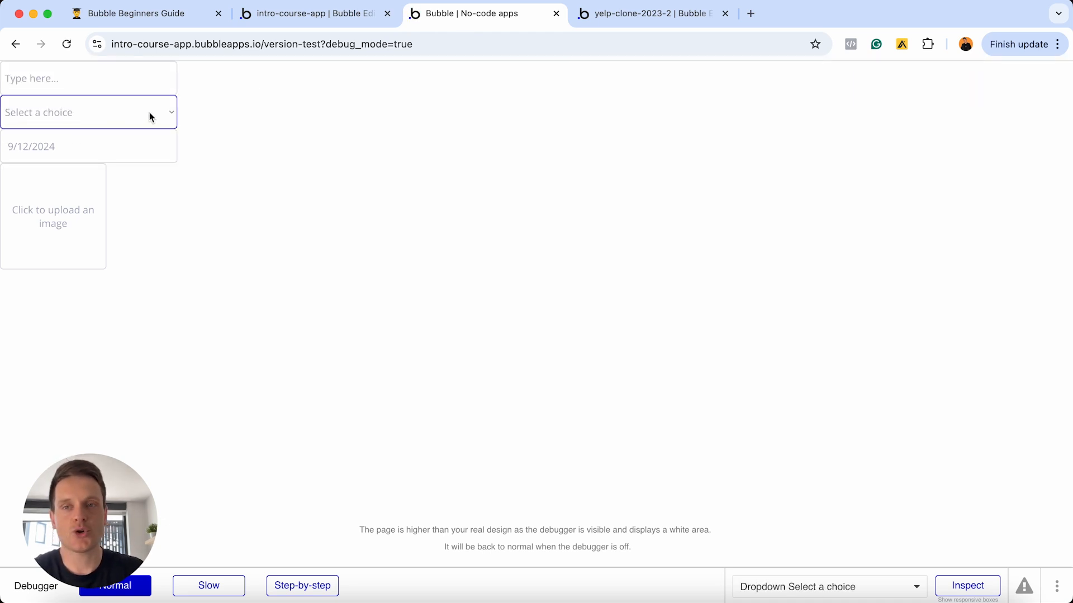
{"action": "left_click", "coordinate": [323, 17]}
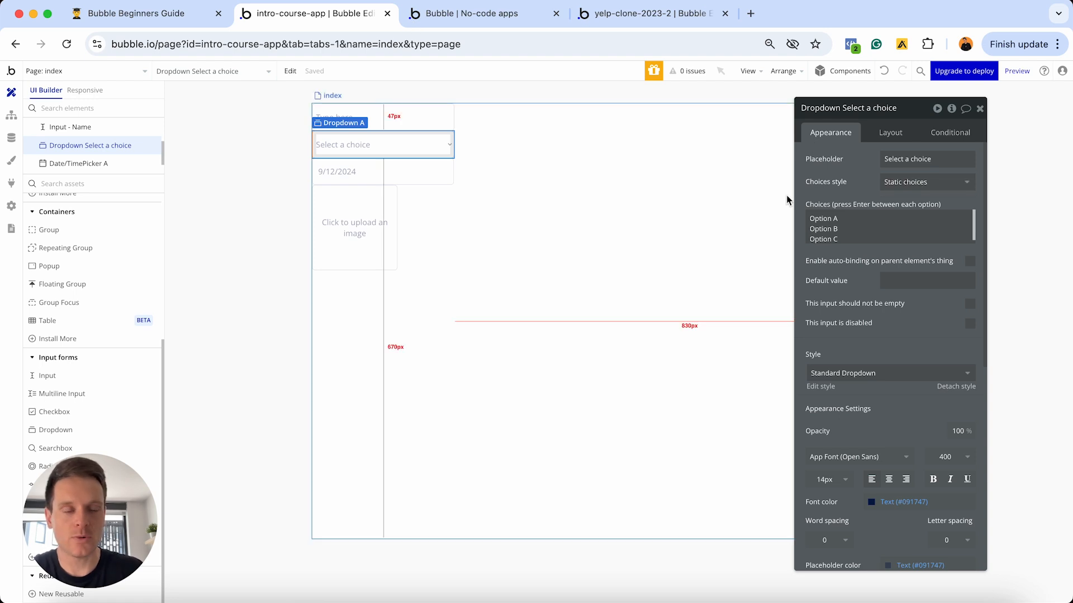
- Type 'gggggg' into the Name input in the preview, then edit its placeholder in the editor
{"action": "left_click", "coordinate": [423, 117]}
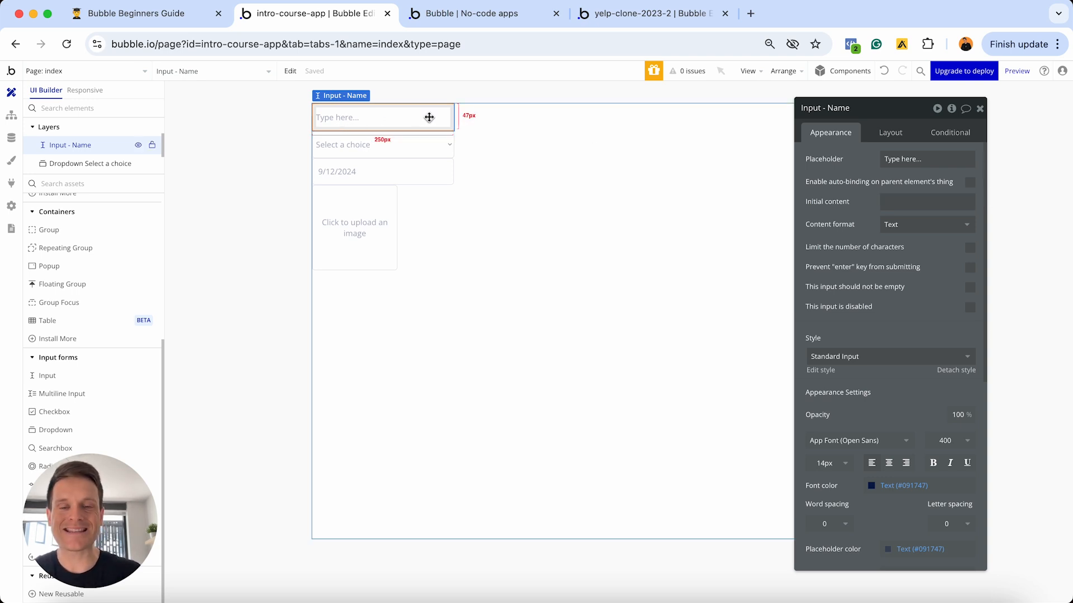
{"action": "left_click", "coordinate": [470, 21]}
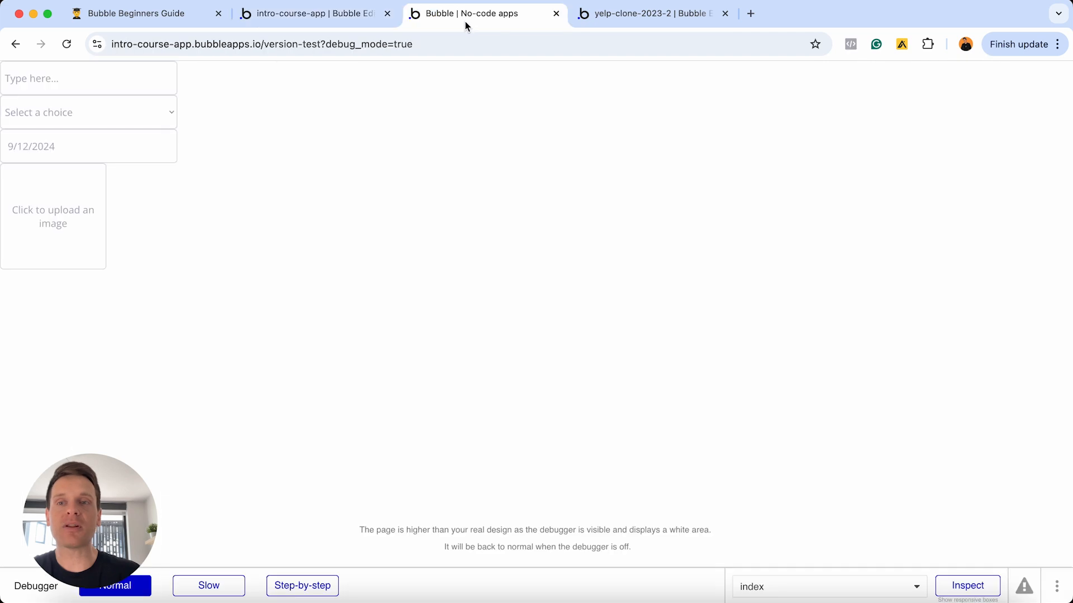
{"action": "left_click", "coordinate": [64, 84]}
{"action": "type", "text": "gggggg"}
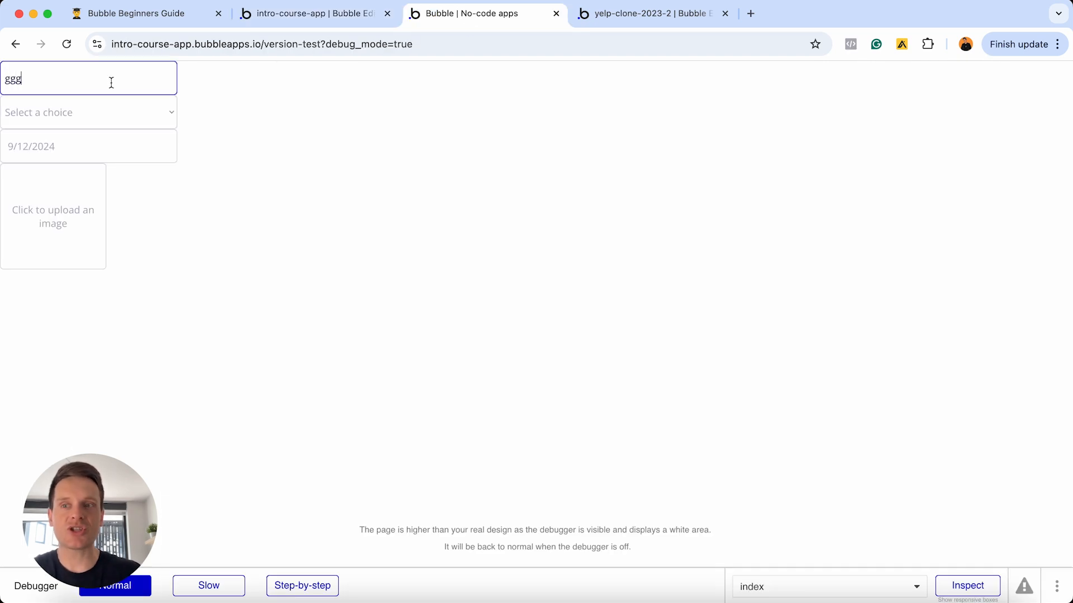
{"action": "left_click", "coordinate": [294, 14]}
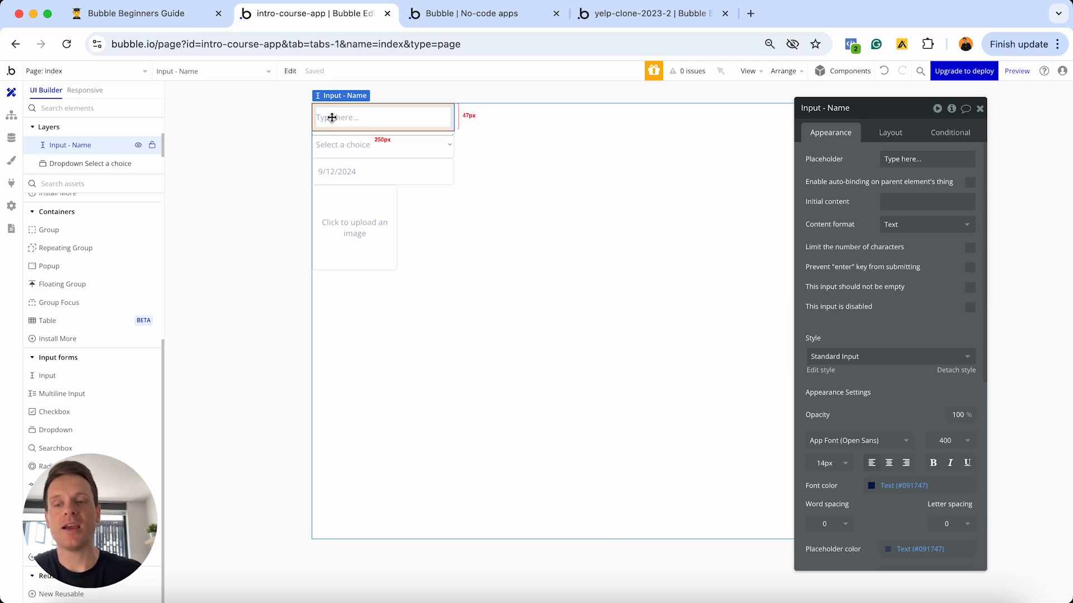
{"action": "left_click", "coordinate": [931, 160]}
{"action": "key", "text": "ctrl+c"}
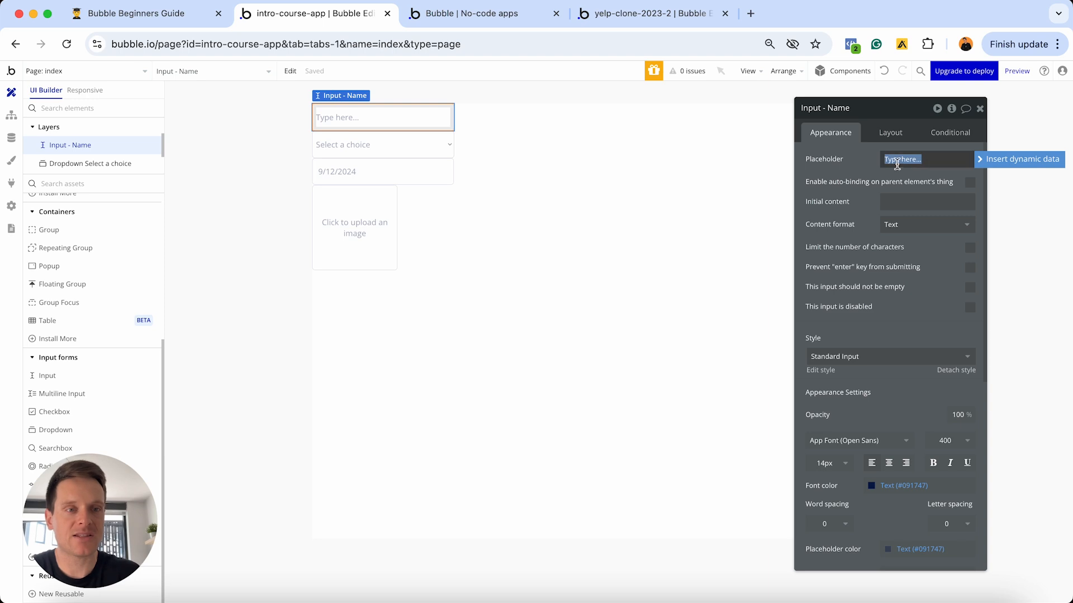
- Clear the Name input's placeholder and paste 'Type here...' as its initial content
{"action": "key", "text": "BackSpace"}
{"action": "left_click", "coordinate": [891, 203]}
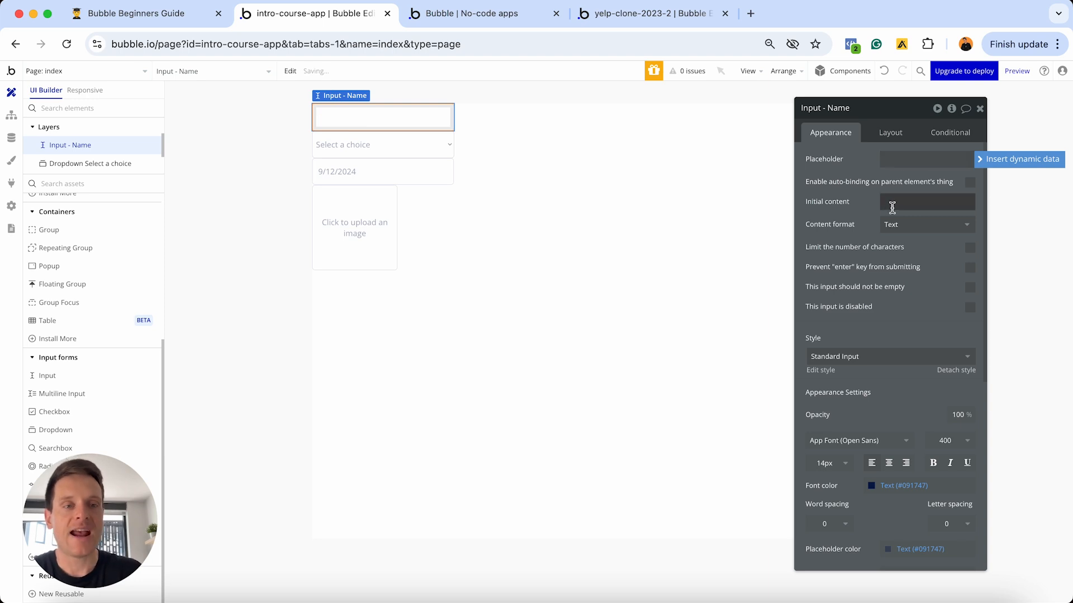
{"action": "key", "text": "ctrl+v"}
{"action": "left_click", "coordinate": [862, 209]}
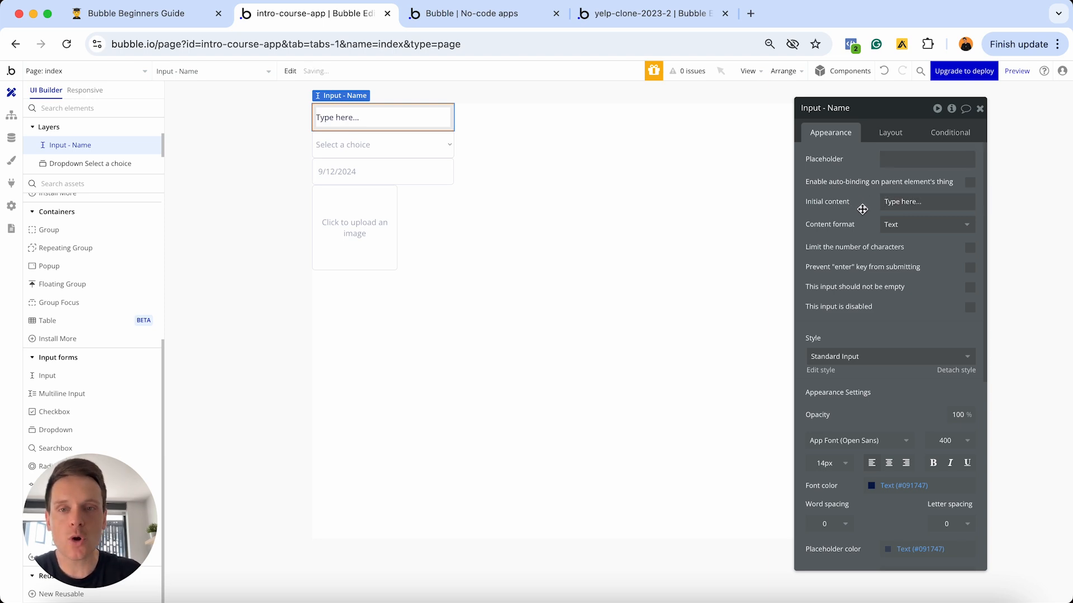
- In the preview, edit the prefilled 'Type here...' text to confirm it is editable
{"action": "left_click", "coordinate": [520, 18]}
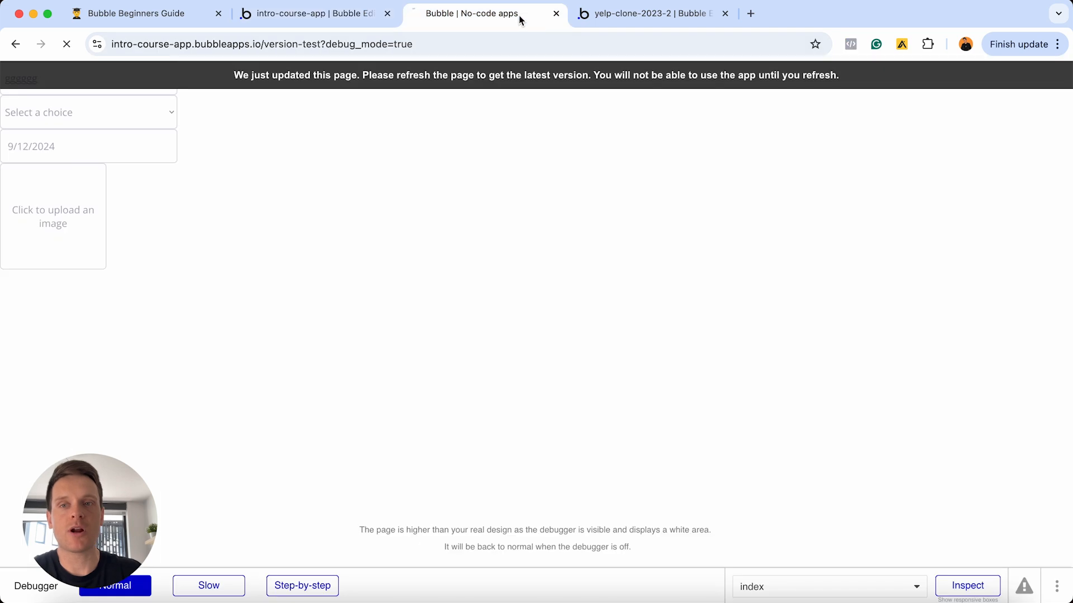
{"action": "left_click", "coordinate": [13, 84]}
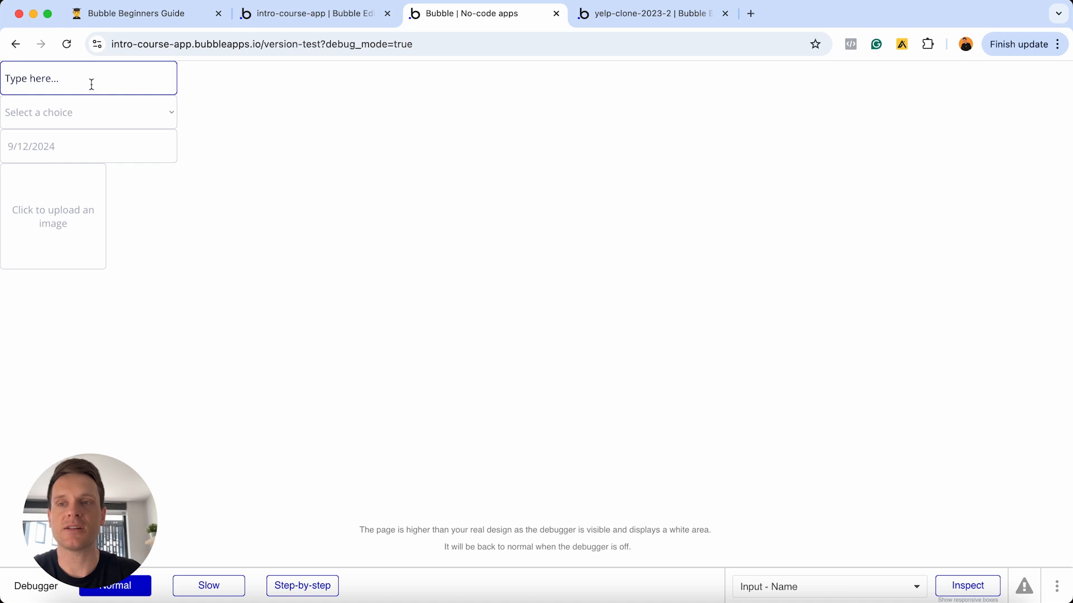
{"action": "left_click", "coordinate": [49, 81]}
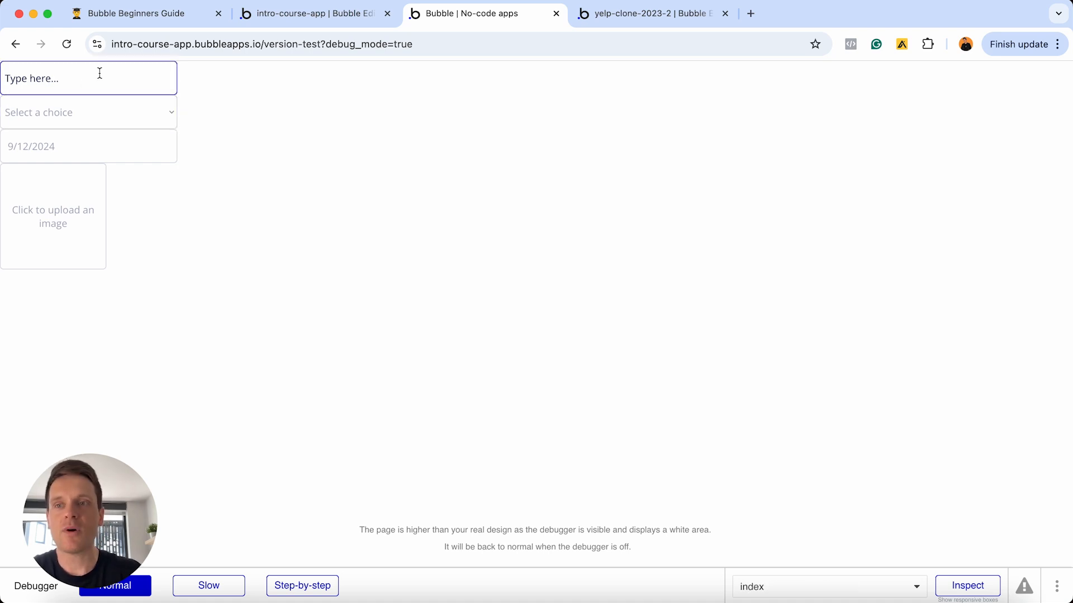
{"action": "type", "text": "ffff"}
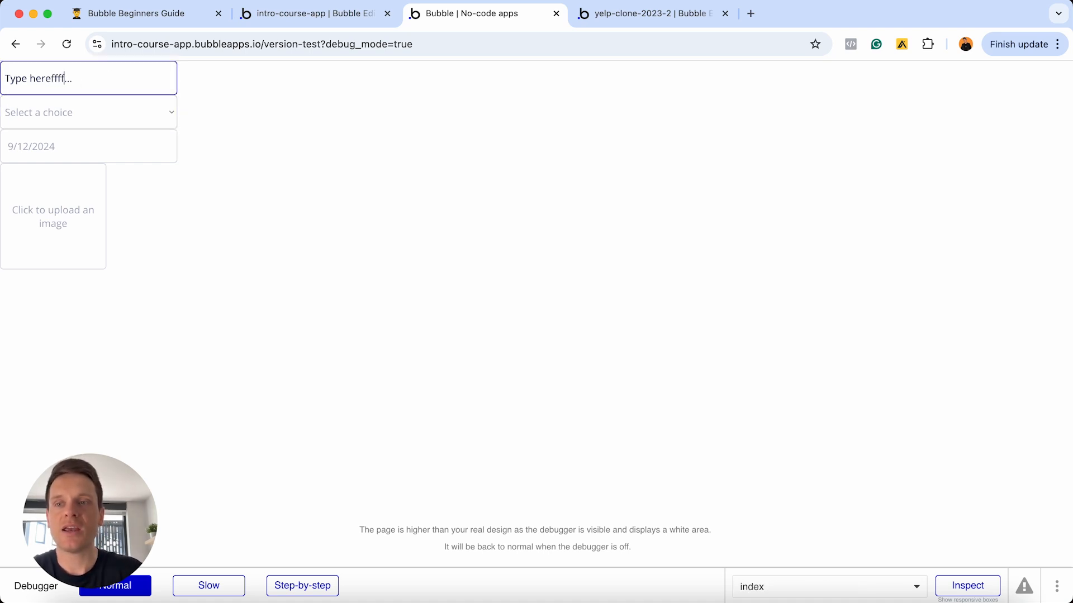
{"action": "key", "text": "BackSpace"}
{"action": "key", "text": "BackSpace"}
{"action": "key", "text": "BackSpace"}
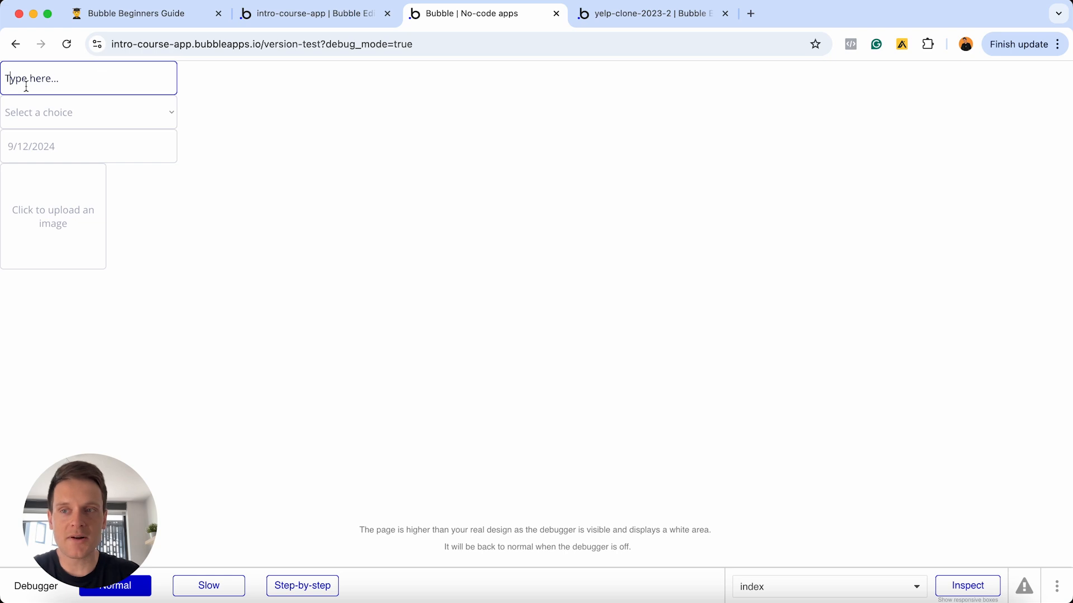
{"action": "left_click", "coordinate": [8, 78]}
{"action": "type", "text": "dd"}
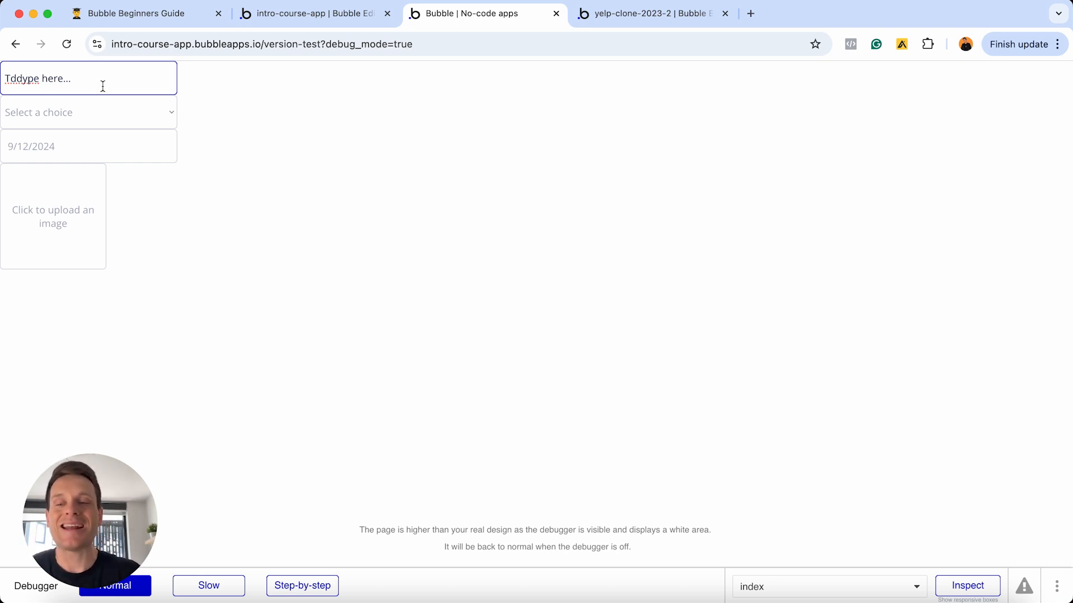
{"action": "left_click", "coordinate": [290, 17]}
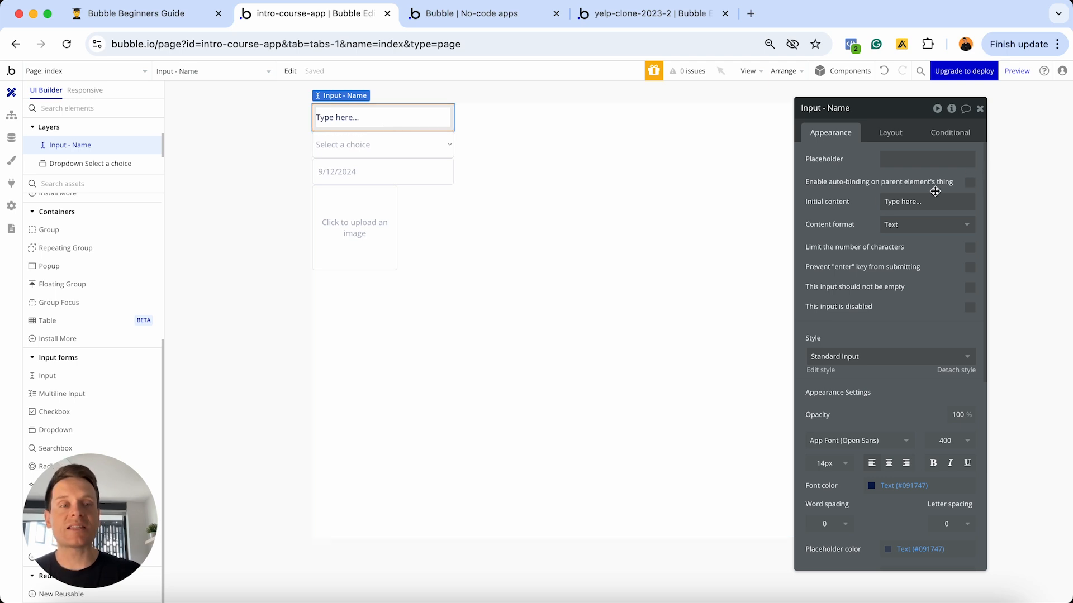
- Set Input - Name's initial content to dynamic Current User's Name and restore the 'Type here...' placeholder
{"action": "left_click", "coordinate": [916, 202]}
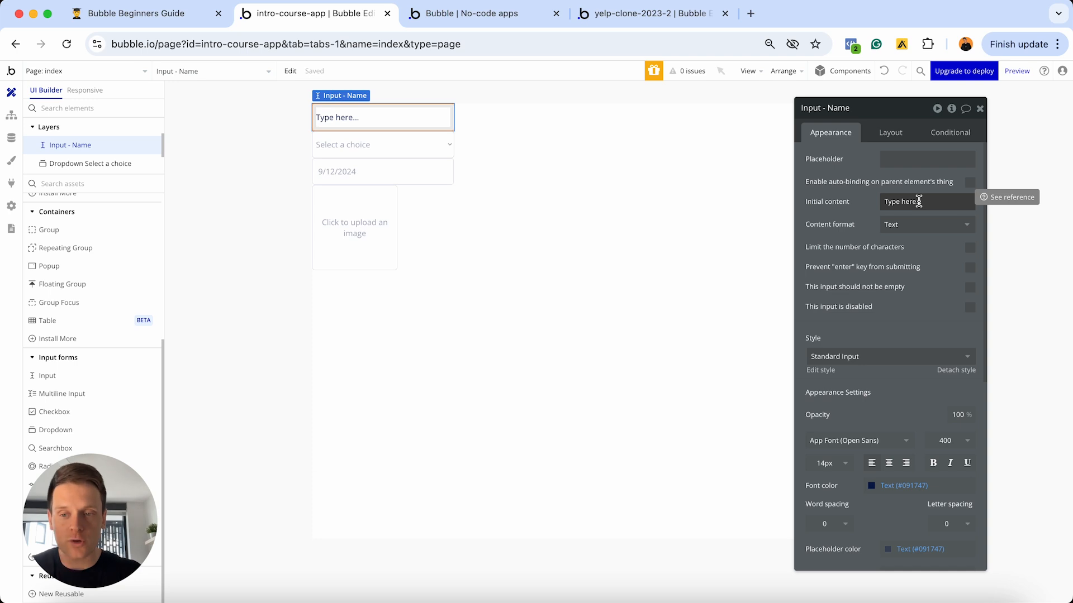
{"action": "triple_click", "coordinate": [918, 201]}
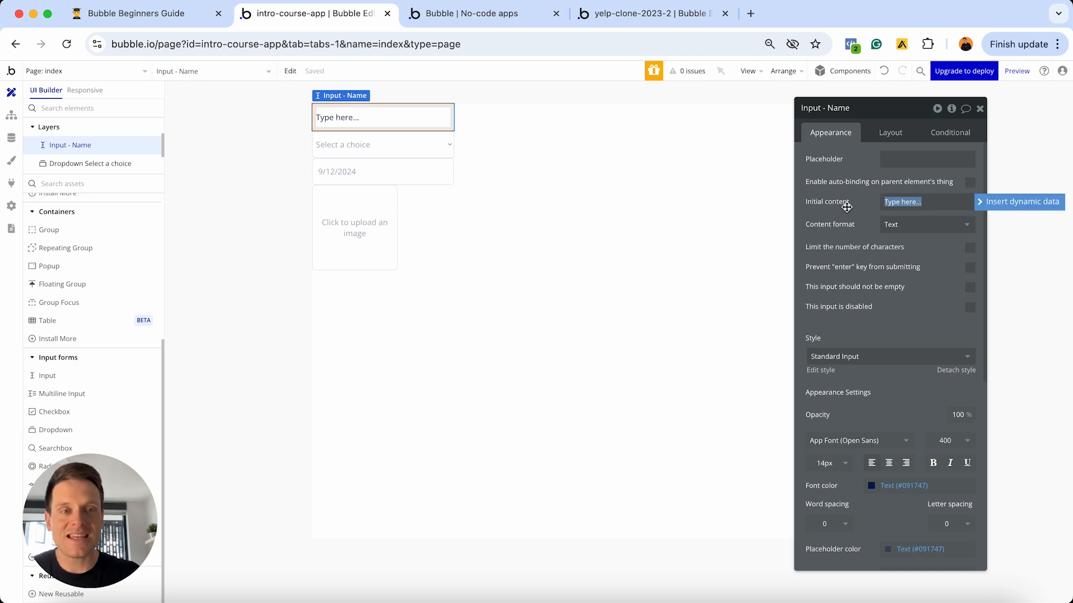
{"action": "key", "text": "BackSpace"}
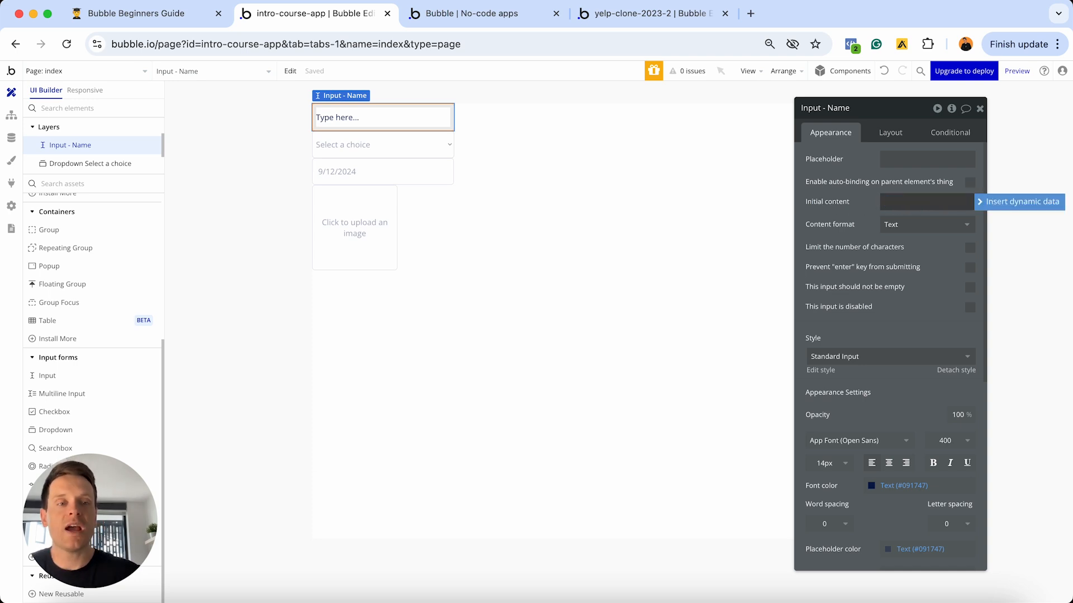
{"action": "left_click", "coordinate": [983, 203]}
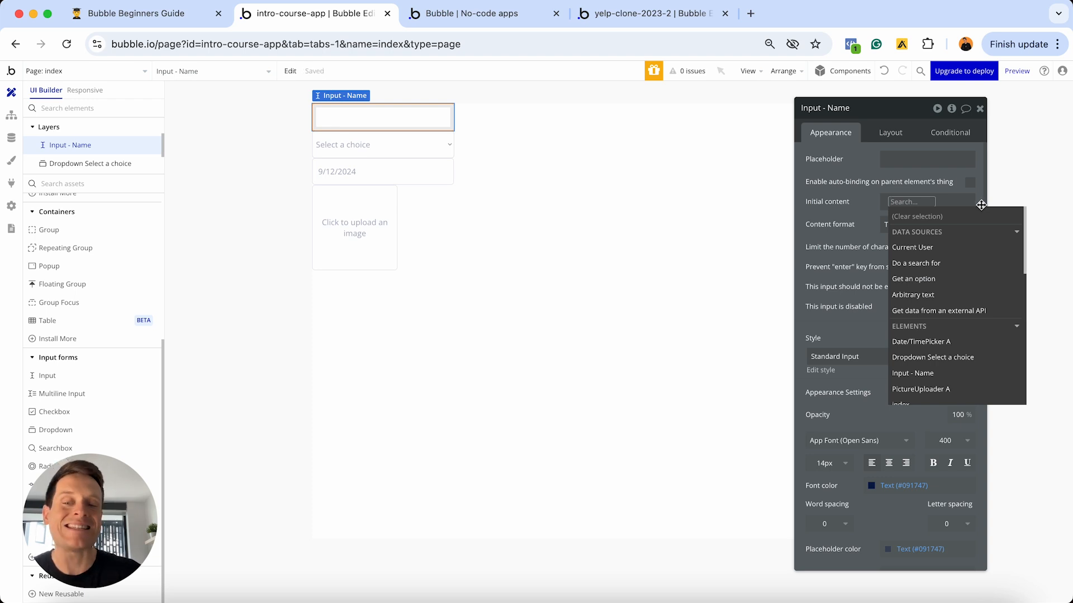
{"action": "left_click", "coordinate": [917, 248]}
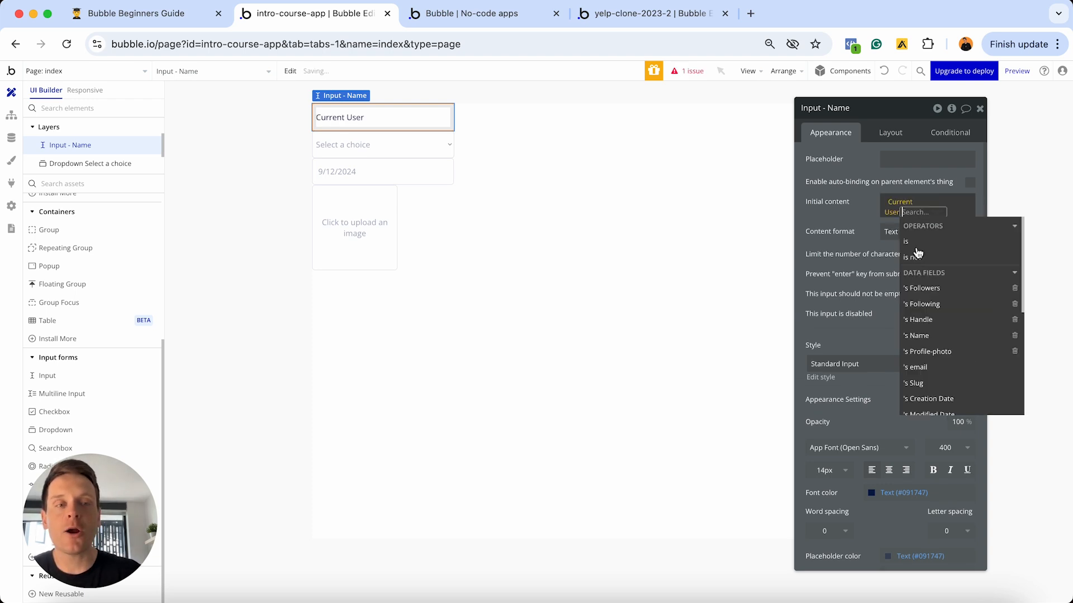
{"action": "left_click", "coordinate": [923, 335]}
{"action": "left_click", "coordinate": [855, 211]}
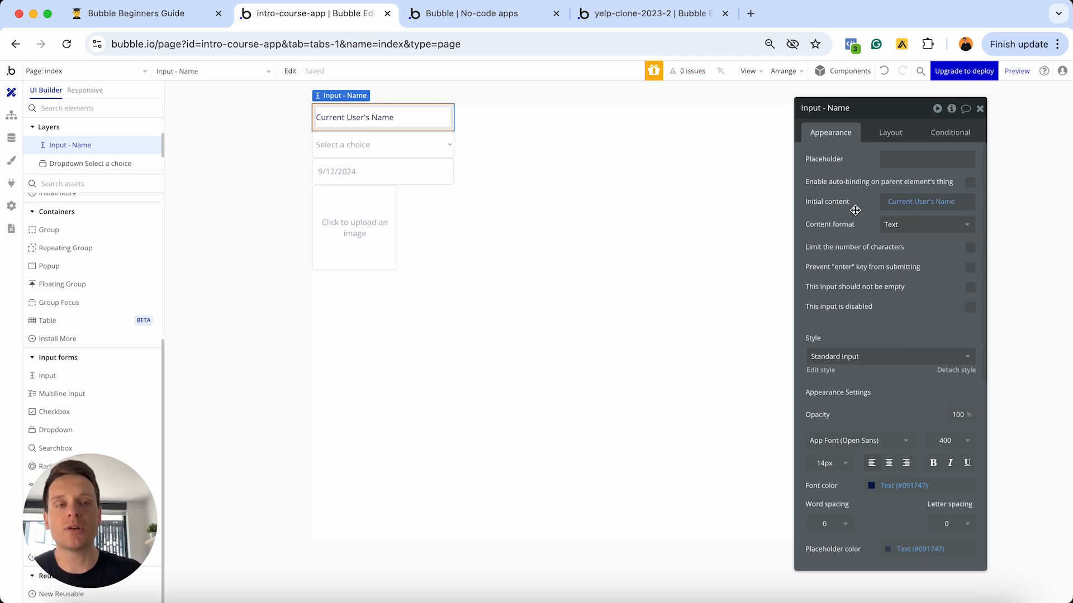
{"action": "left_click", "coordinate": [899, 158]}
{"action": "left_click", "coordinate": [854, 158]}
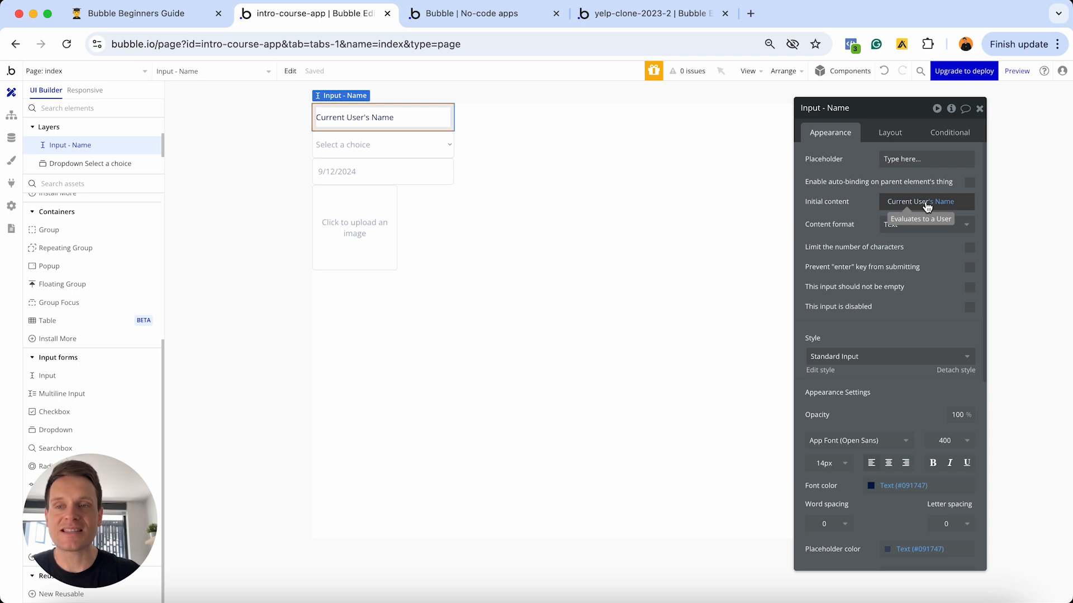
- From the user data table, run the app as the second test user
{"action": "left_click", "coordinate": [11, 138]}
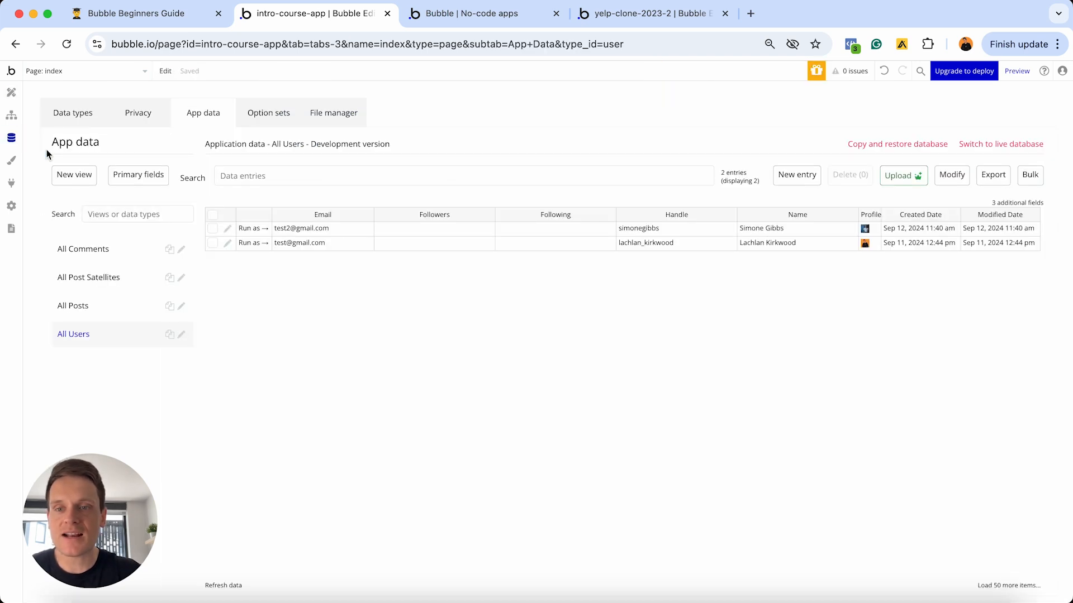
{"action": "left_click", "coordinate": [253, 242]}
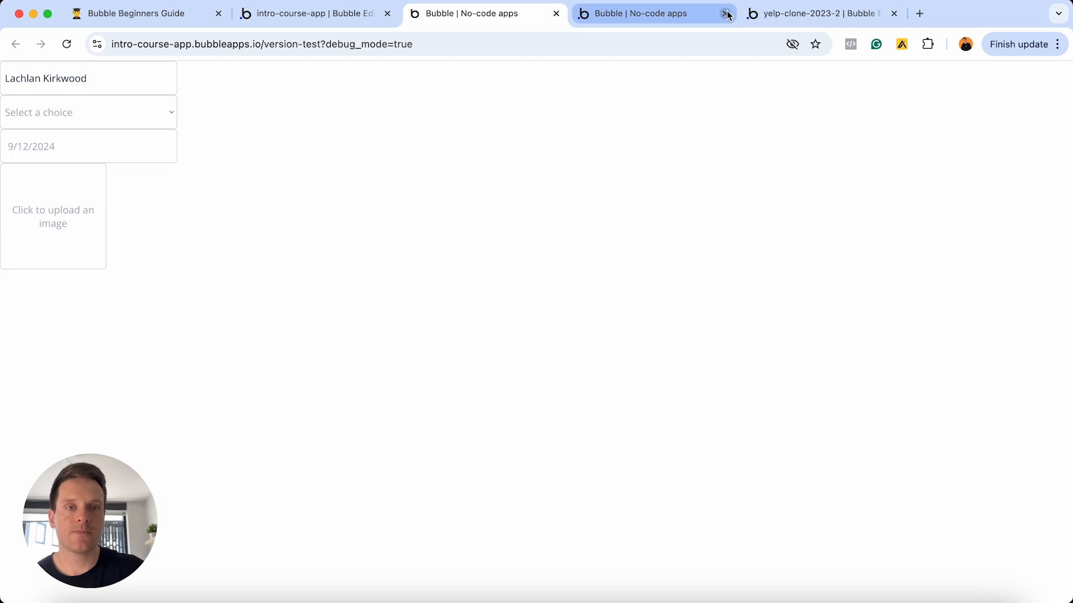
{"action": "left_click", "coordinate": [726, 14]}
- Edit the prefilled user name in the Name input, typing 'x' and replacing the surname with 'S'
{"action": "left_click", "coordinate": [89, 66]}
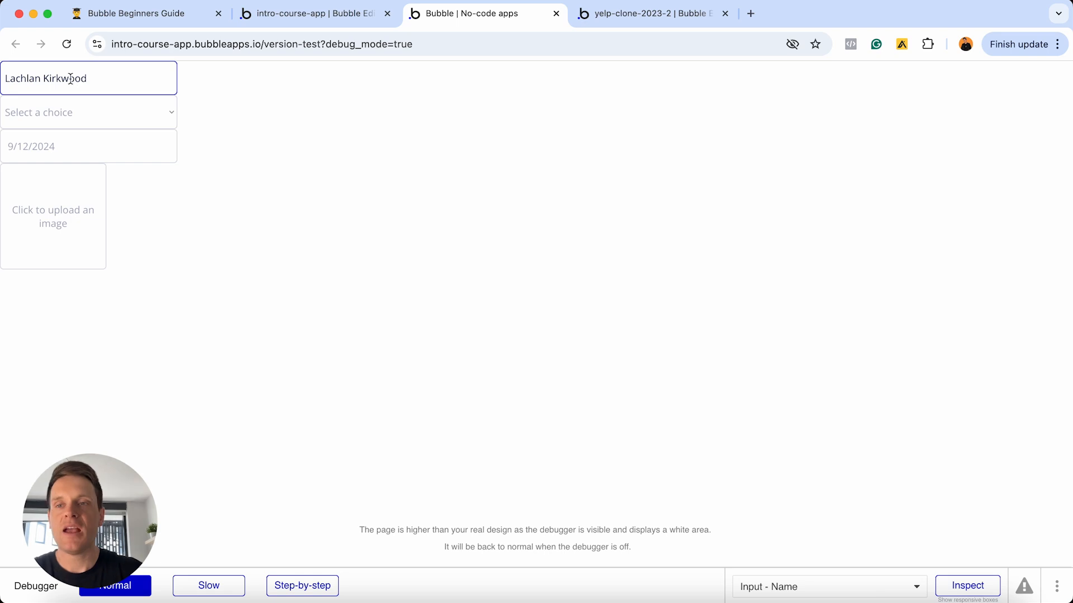
{"action": "left_click", "coordinate": [45, 78]}
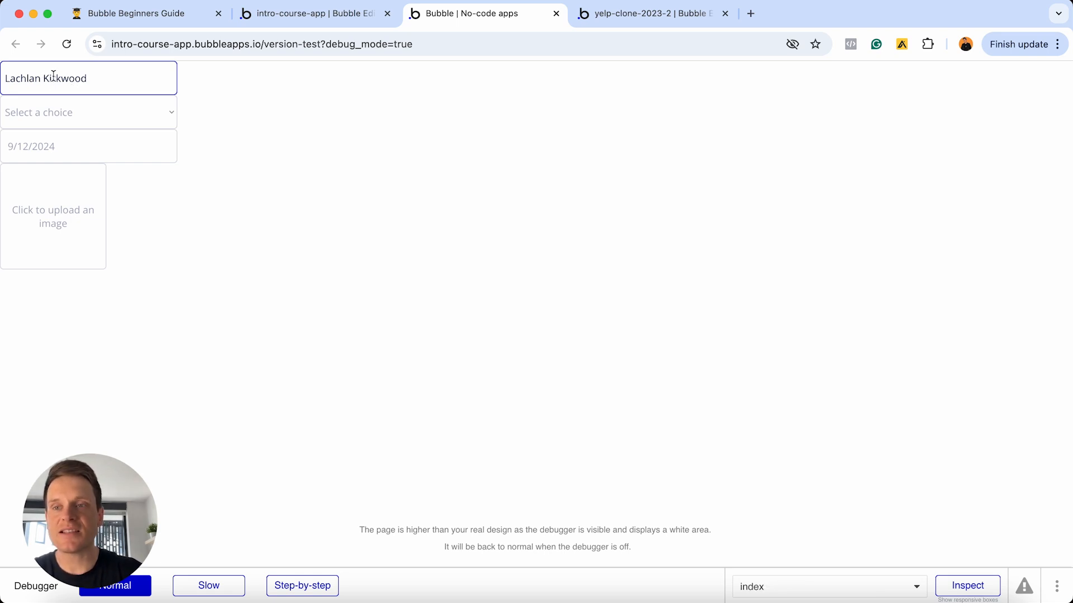
{"action": "left_click", "coordinate": [89, 79]}
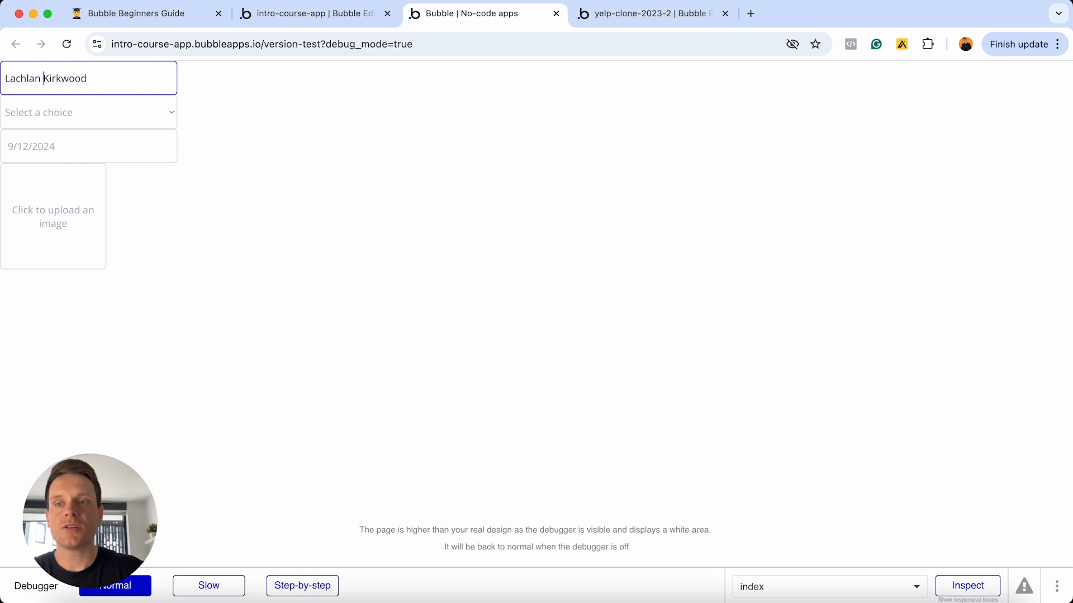
{"action": "type", "text": "x"}
{"action": "double_click", "coordinate": [67, 78]}
{"action": "type", "text": "Smith"}
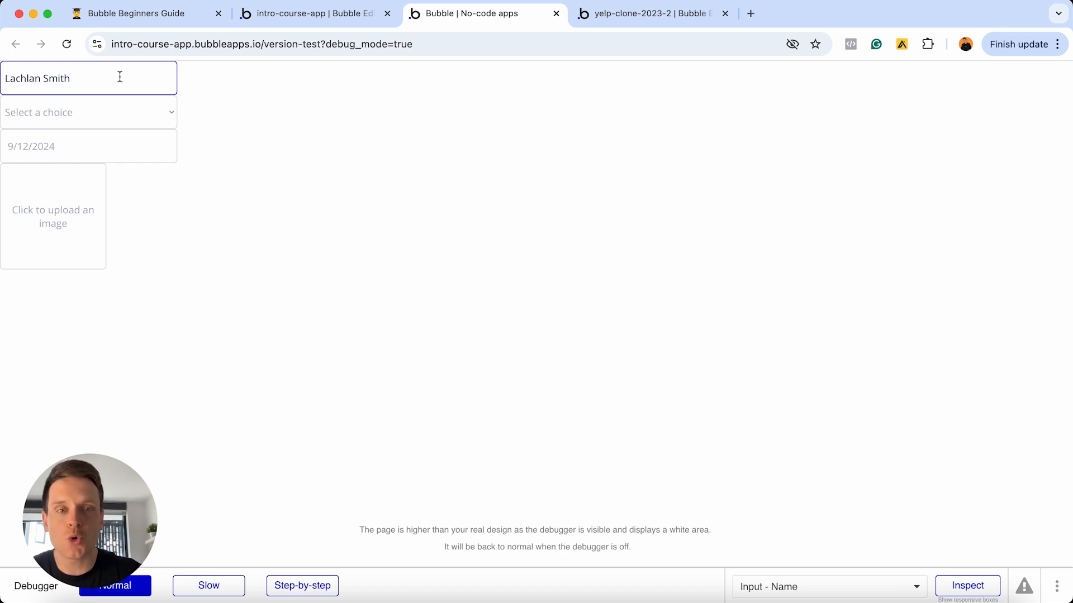
{"action": "left_click", "coordinate": [281, 16]}
- In the Design view, inspect the dropdown's choices, then PictureUploader A's properties
{"action": "left_click", "coordinate": [11, 92]}
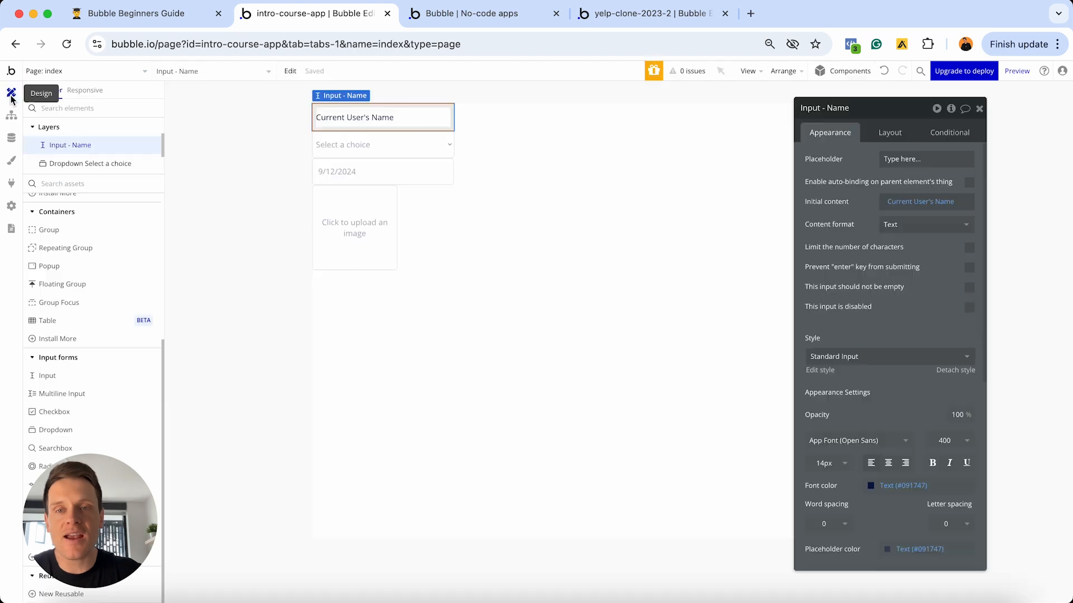
{"action": "left_click", "coordinate": [422, 153]}
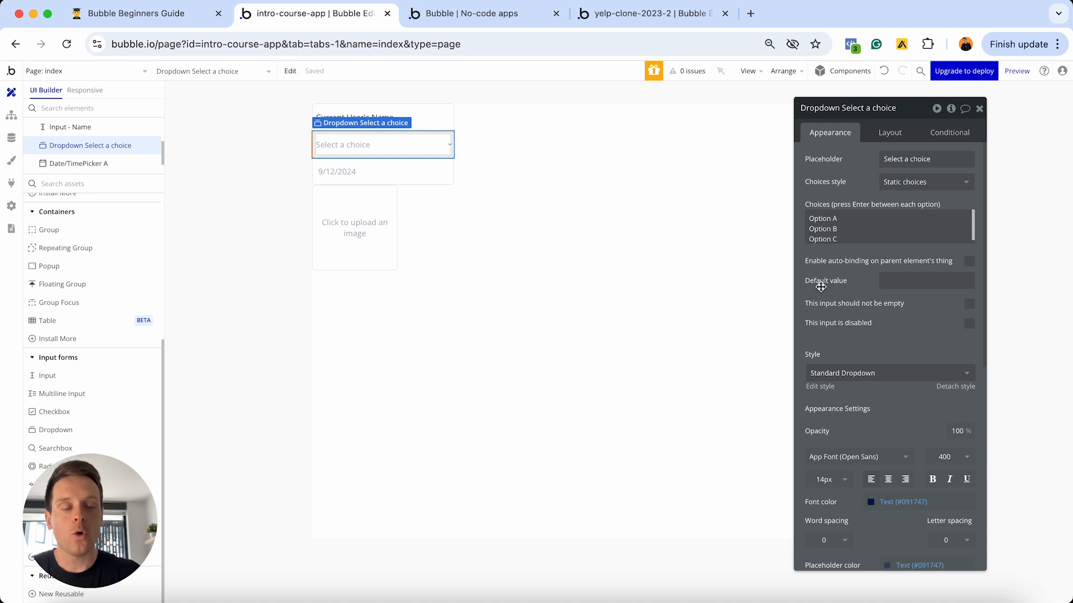
{"action": "left_click", "coordinate": [337, 240]}
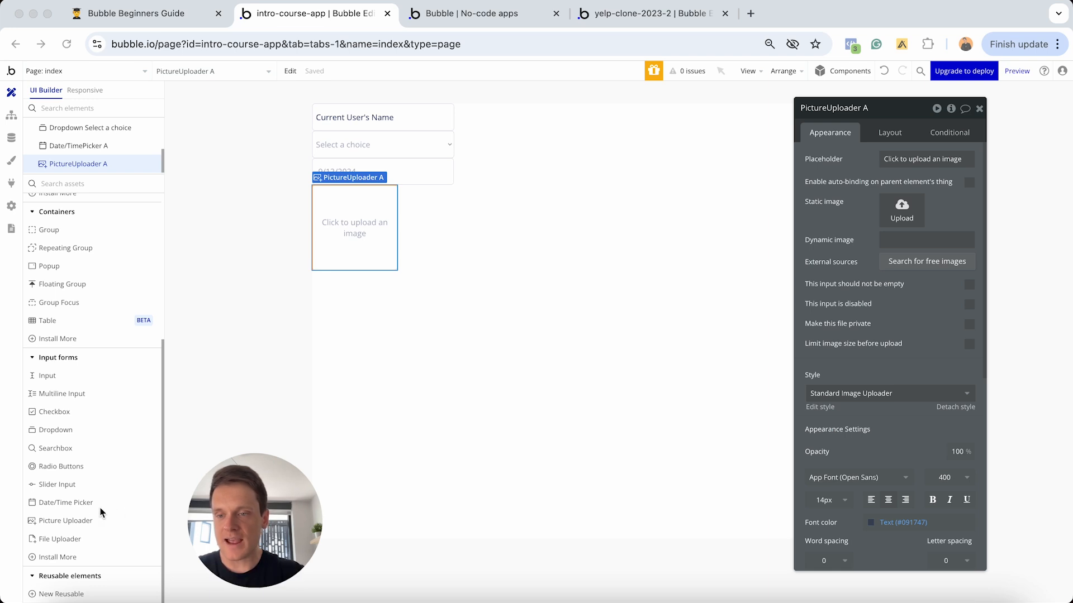
- Scroll through the Elements Tree and select Input - Name to view its properties
{"action": "scroll", "coordinate": [75, 497], "scroll_direction": "up", "scroll_amount": 1}
{"action": "scroll", "coordinate": [75, 497], "scroll_direction": "up", "scroll_amount": 5}
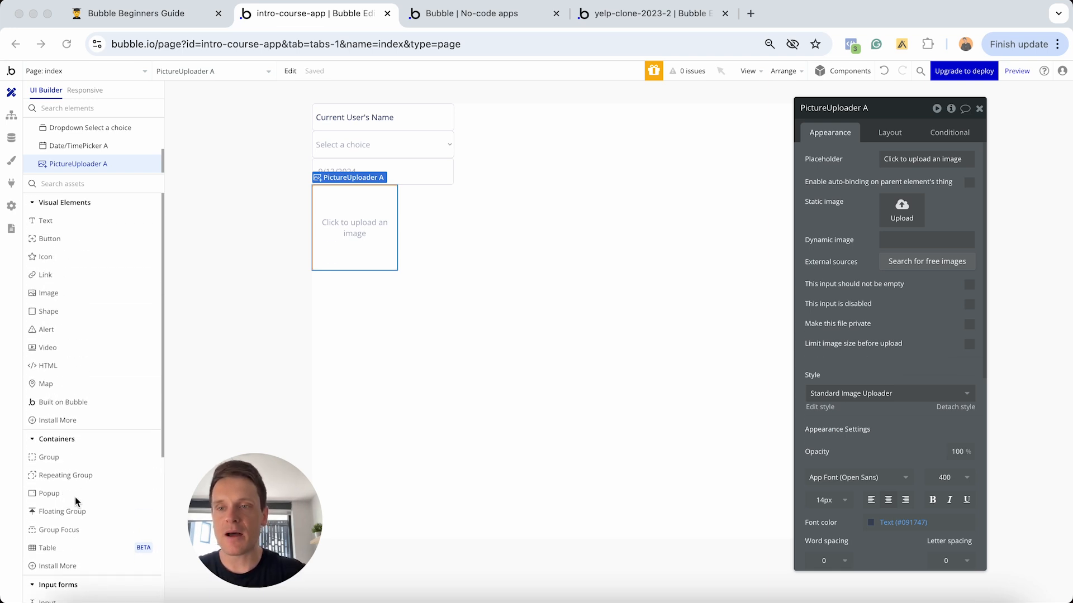
{"action": "left_click_drag", "start_coordinate": [255, 522], "coordinate": [76, 514]}
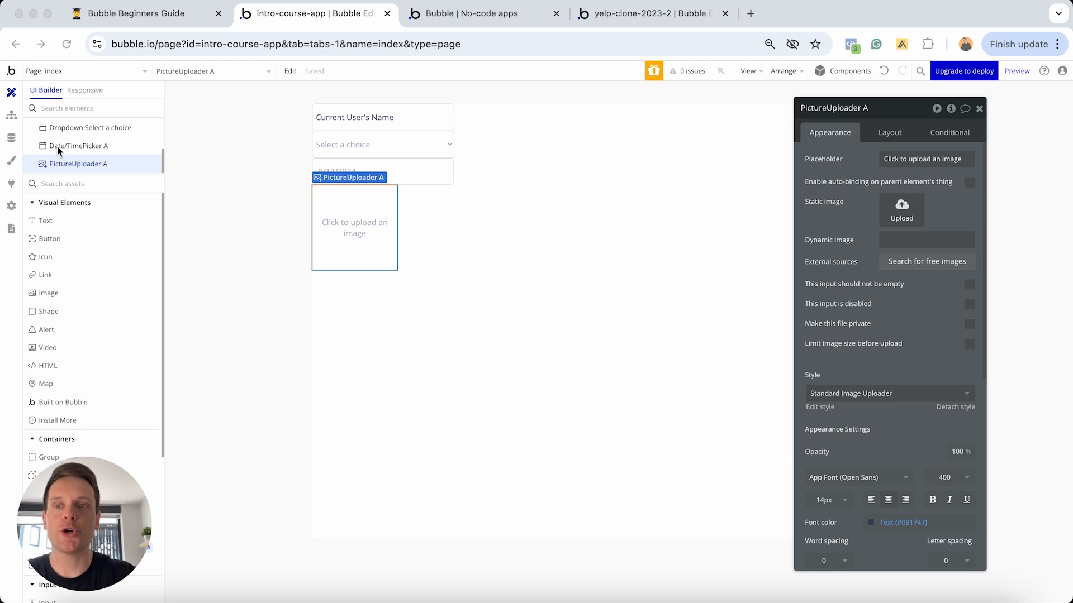
{"action": "scroll", "coordinate": [58, 151], "scroll_direction": "up", "scroll_amount": 3}
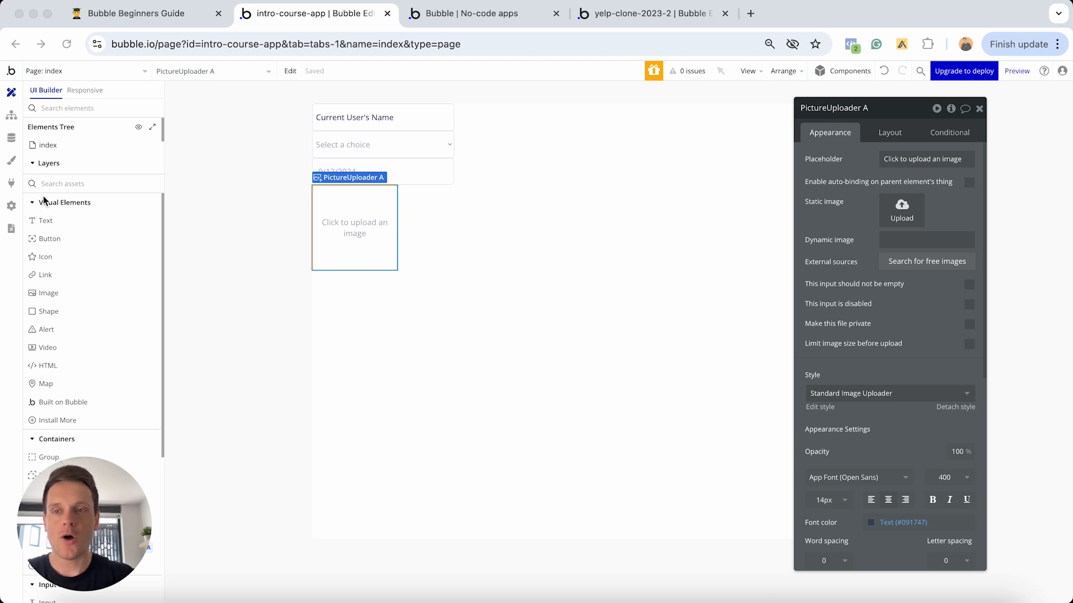
{"action": "scroll", "coordinate": [70, 232], "scroll_direction": "down", "scroll_amount": 5}
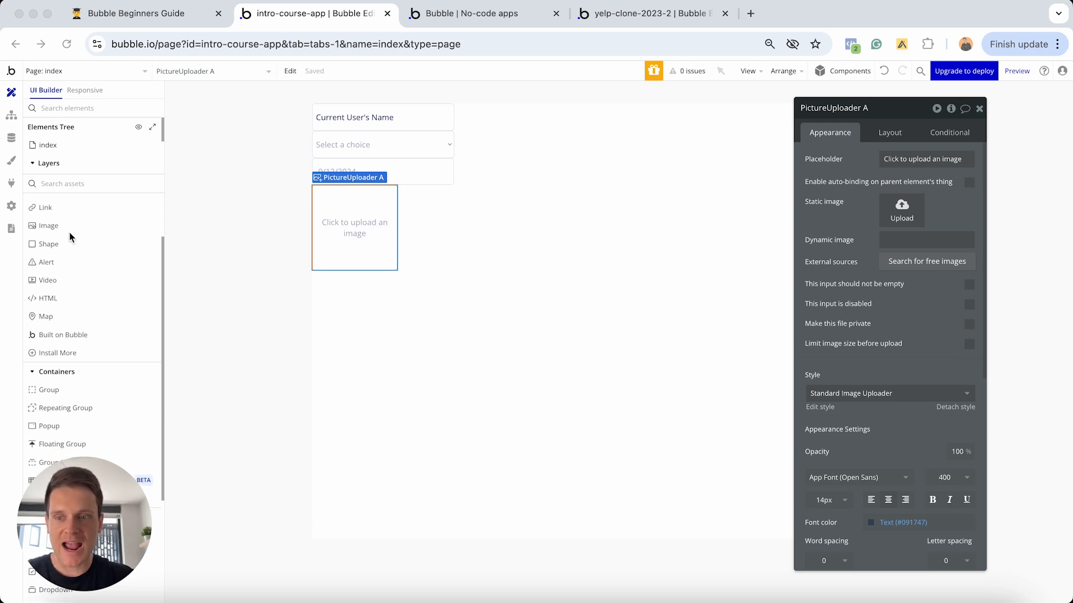
{"action": "scroll", "coordinate": [69, 232], "scroll_direction": "up", "scroll_amount": 5}
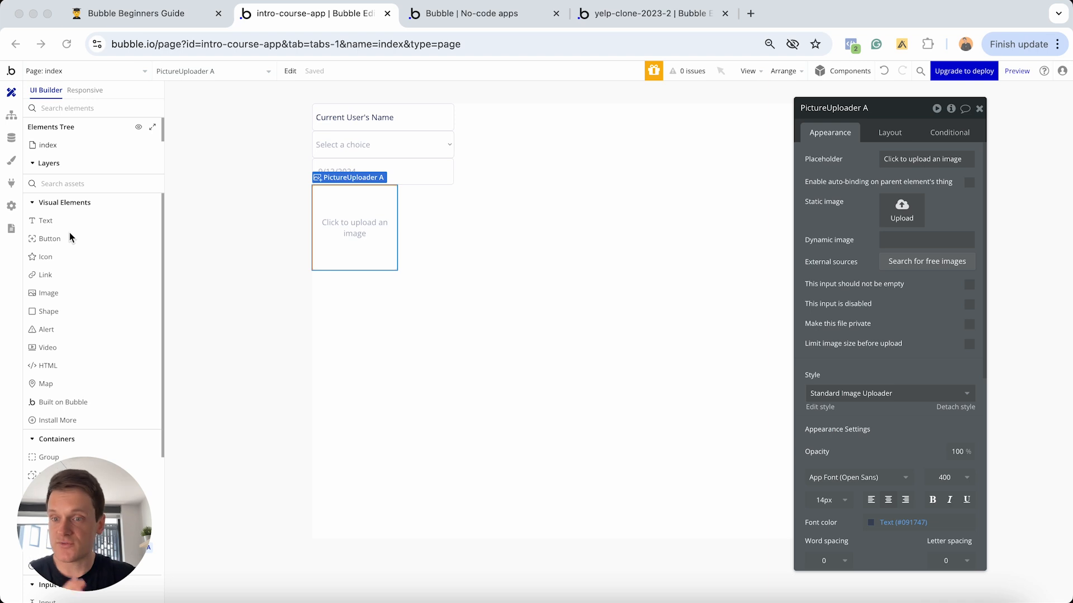
{"action": "scroll", "coordinate": [69, 157], "scroll_direction": "down", "scroll_amount": 3}
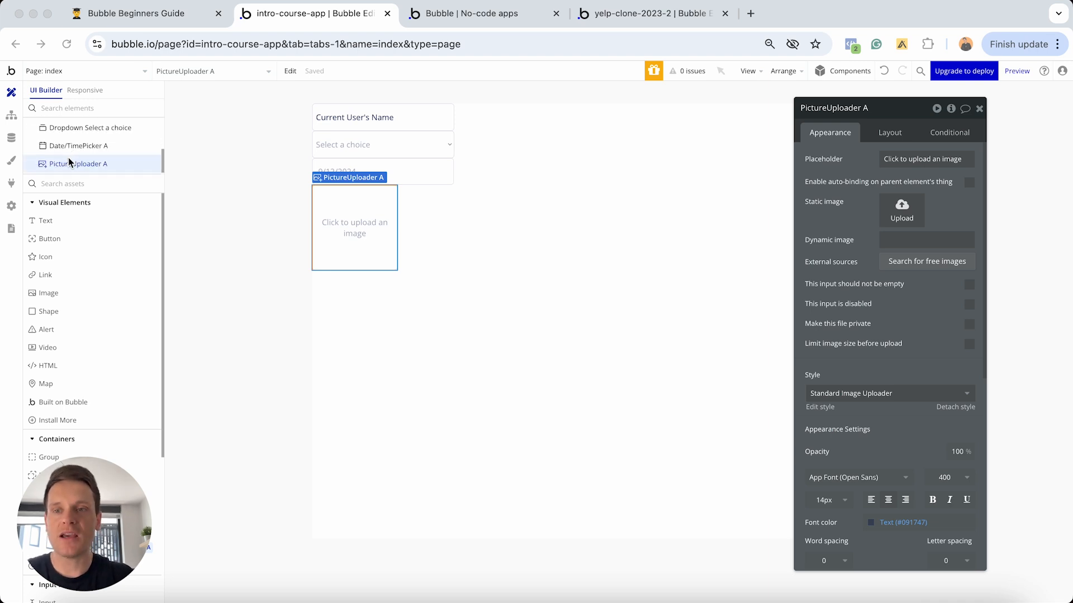
{"action": "scroll", "coordinate": [68, 157], "scroll_direction": "up", "scroll_amount": 2}
{"action": "scroll", "coordinate": [69, 157], "scroll_direction": "down", "scroll_amount": 1}
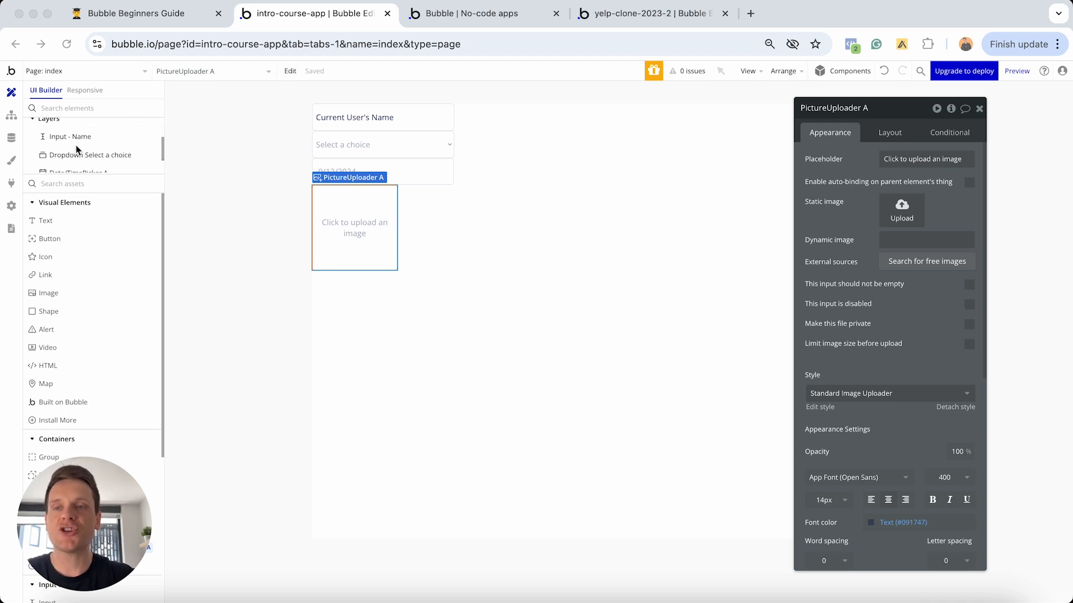
{"action": "left_click", "coordinate": [84, 136]}
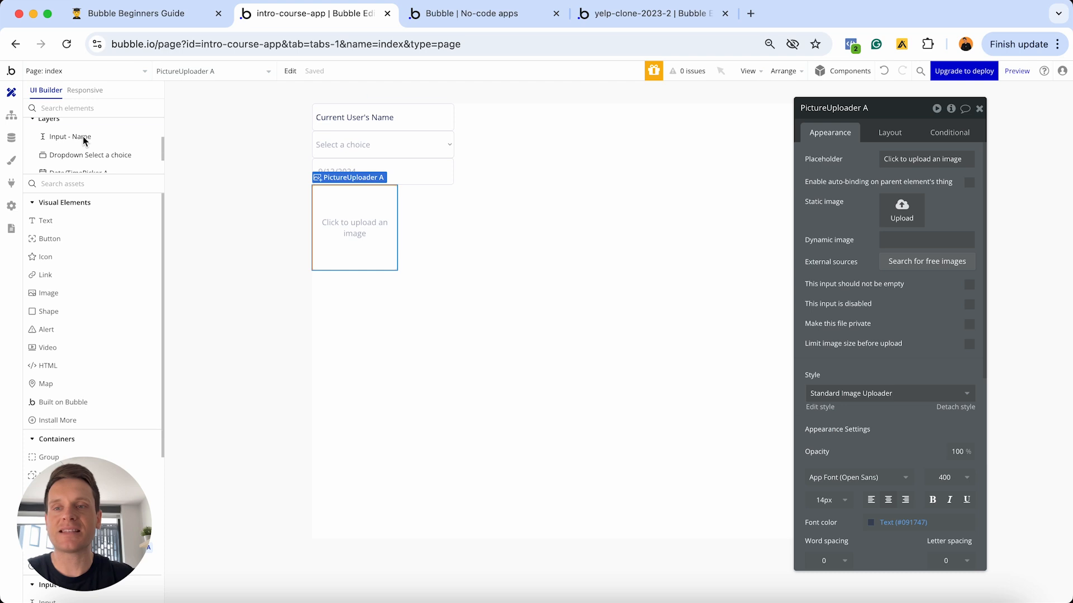
{"action": "left_click", "coordinate": [83, 139]}
- Inspect Date/TimePicker A, then reselect Input - Name and try dragging it onto the dropdown
{"action": "scroll", "coordinate": [84, 140], "scroll_direction": "up", "scroll_amount": 1}
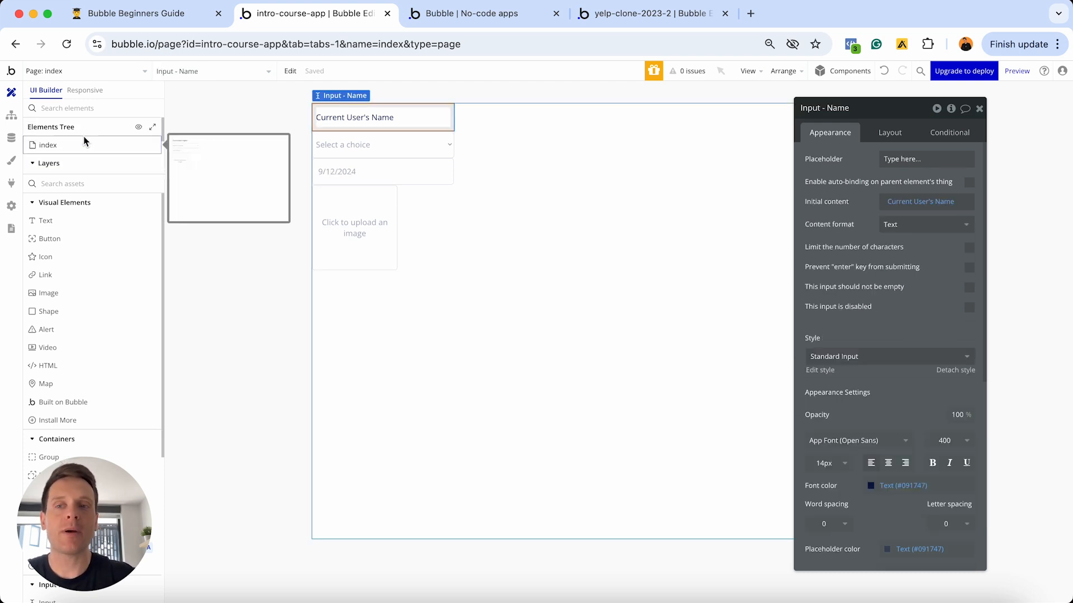
{"action": "scroll", "coordinate": [87, 154], "scroll_direction": "down", "scroll_amount": 2}
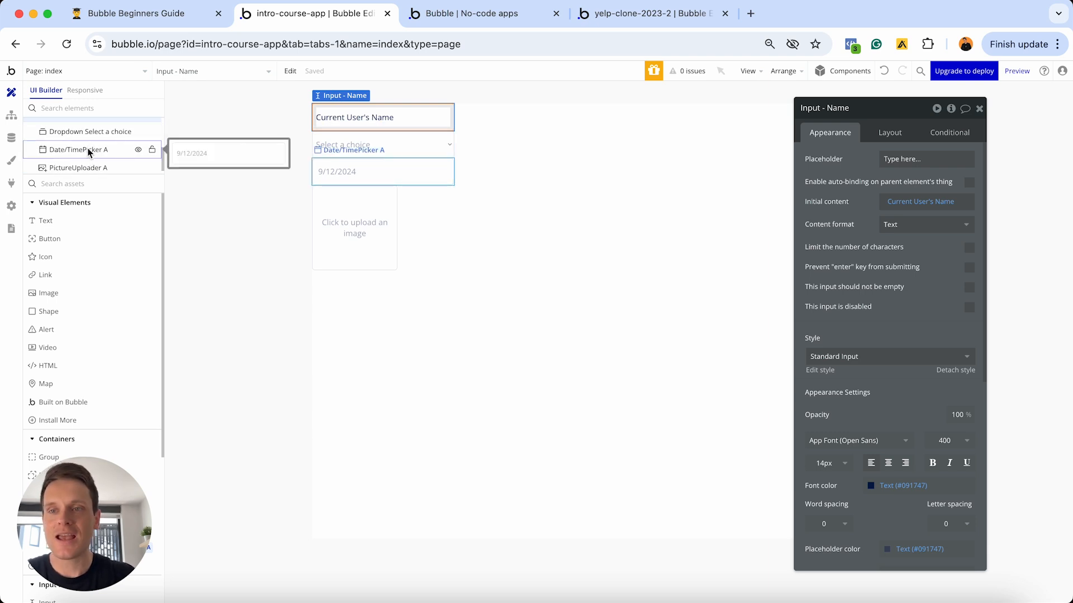
{"action": "scroll", "coordinate": [88, 152], "scroll_direction": "up", "scroll_amount": 1}
{"action": "left_click", "coordinate": [73, 164]}
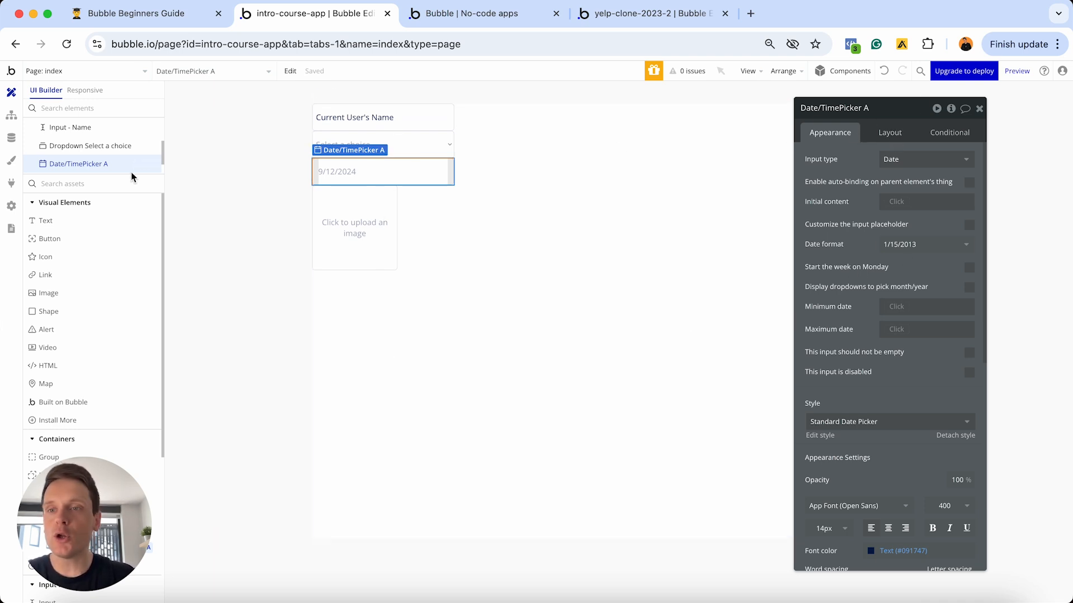
{"action": "left_click", "coordinate": [74, 132]}
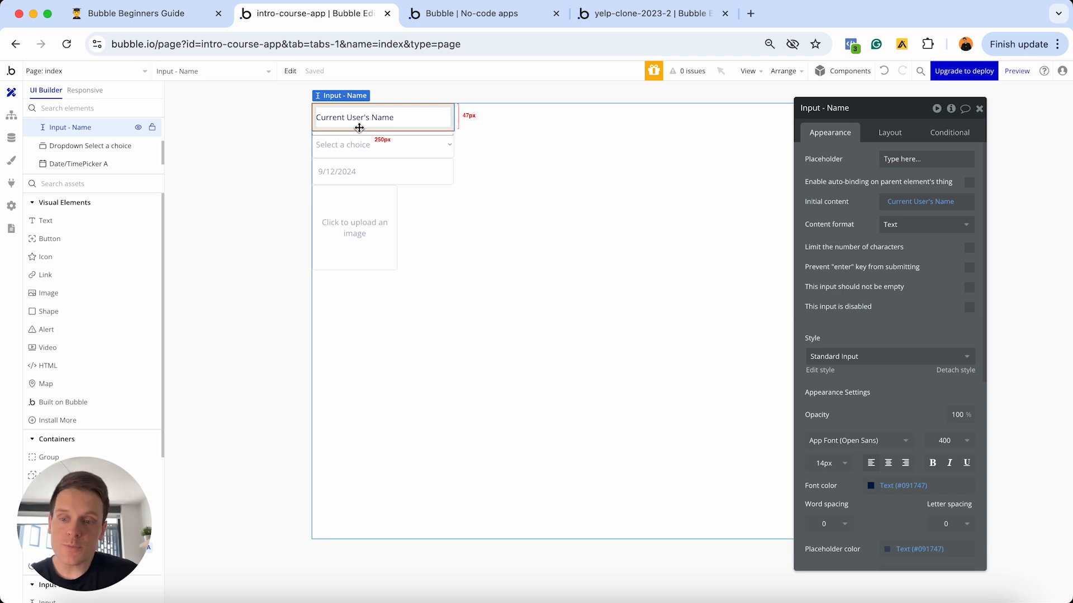
{"action": "left_click_drag", "start_coordinate": [398, 131], "coordinate": [391, 138]}
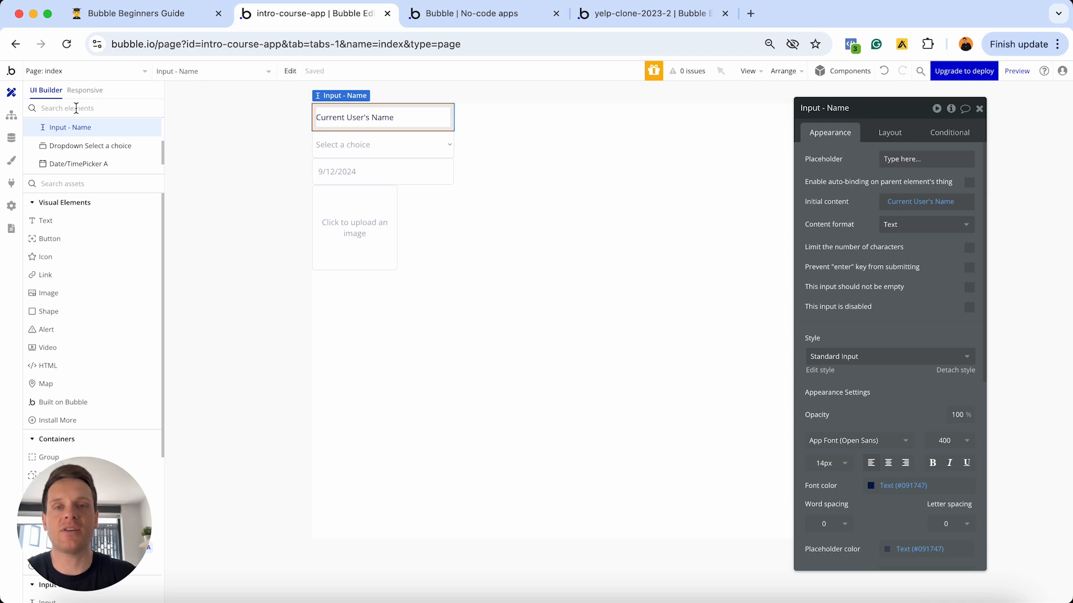
- Switch to the yelp-clone-2023-2 page, enlarge the Elements Tree, and select Group - Profile-details under Group A
{"action": "left_click", "coordinate": [628, 17]}
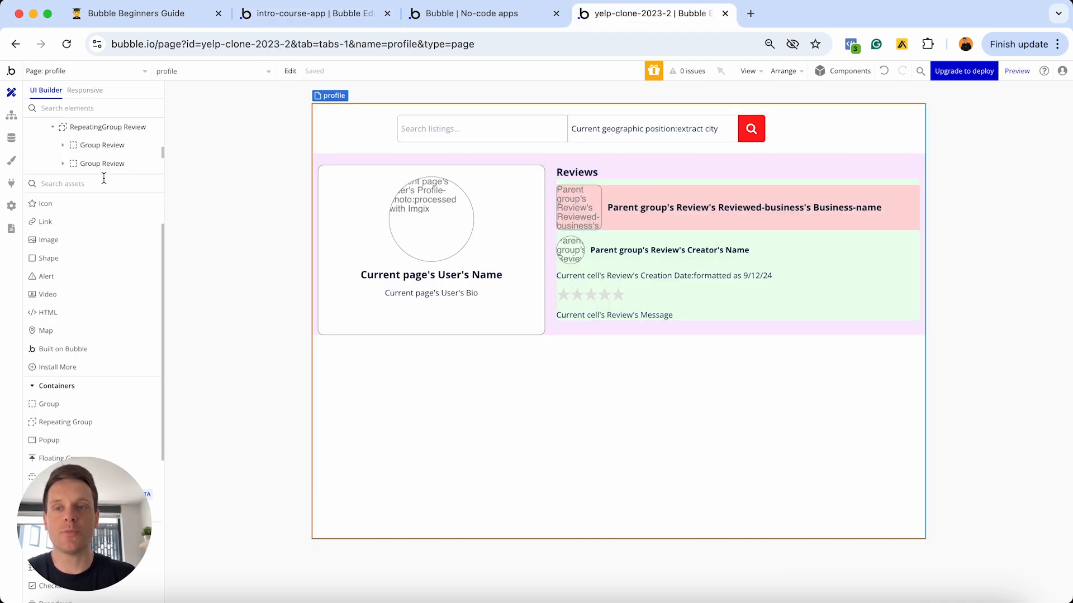
{"action": "left_click_drag", "start_coordinate": [101, 174], "coordinate": [101, 281]}
{"action": "scroll", "coordinate": [114, 229], "scroll_direction": "up", "scroll_amount": 3}
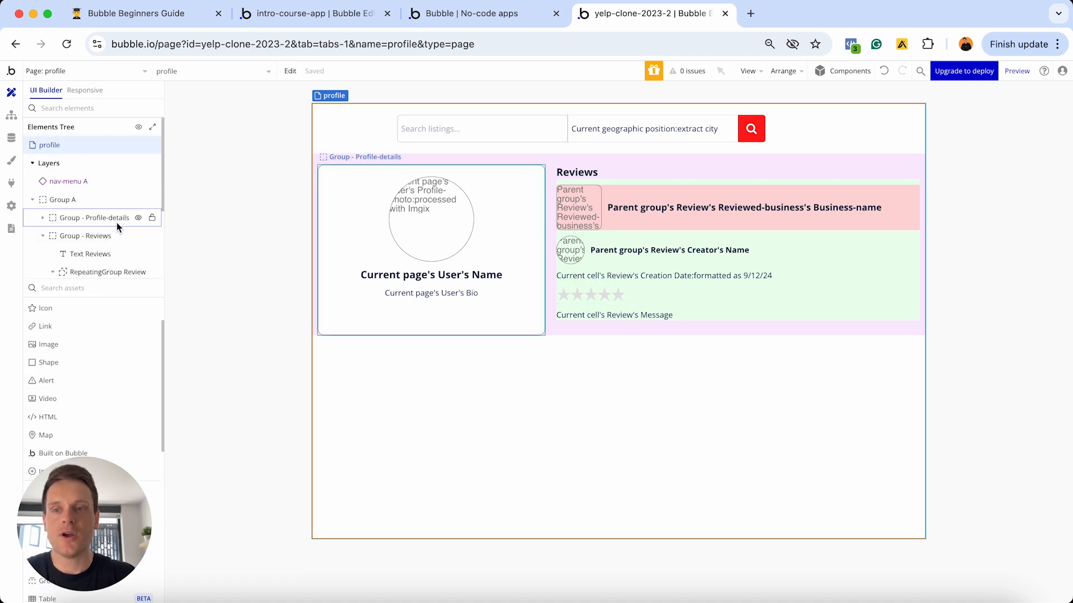
{"action": "left_click", "coordinate": [27, 201]}
{"action": "left_click", "coordinate": [32, 202]}
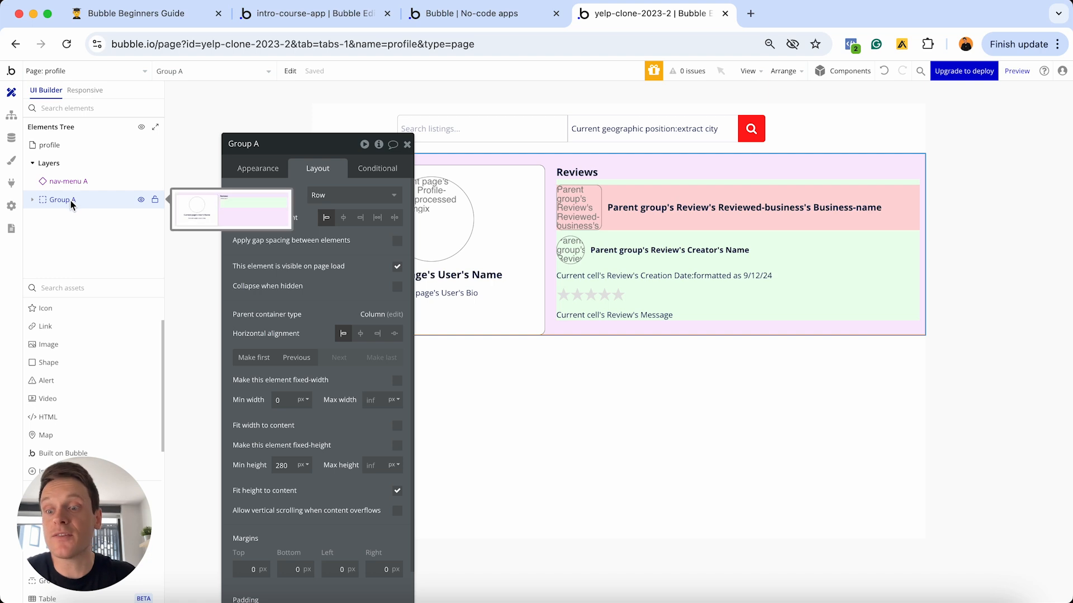
{"action": "left_click", "coordinate": [33, 200]}
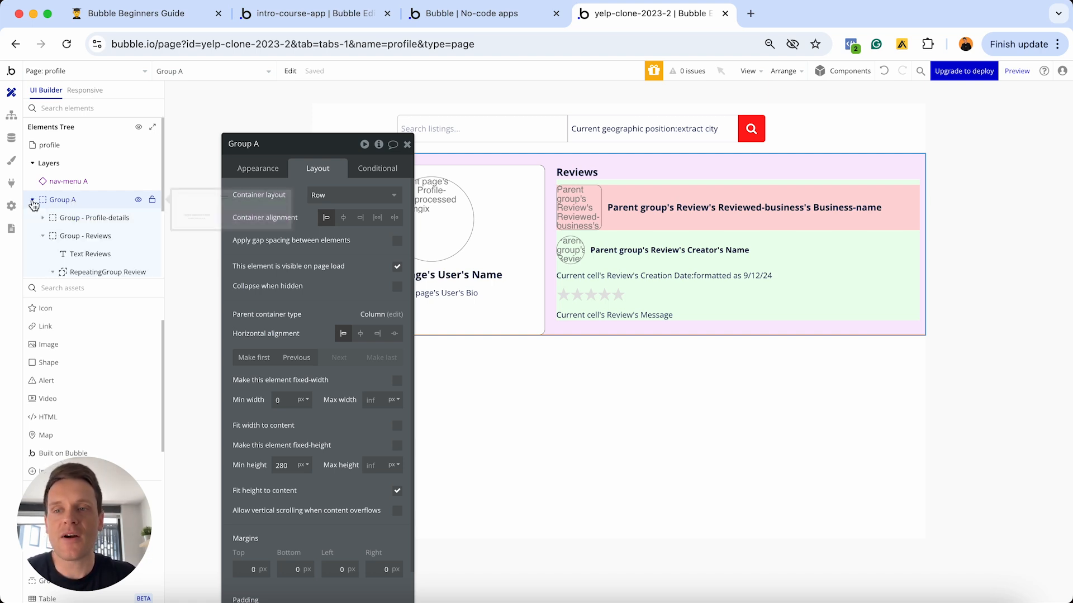
{"action": "left_click", "coordinate": [70, 221]}
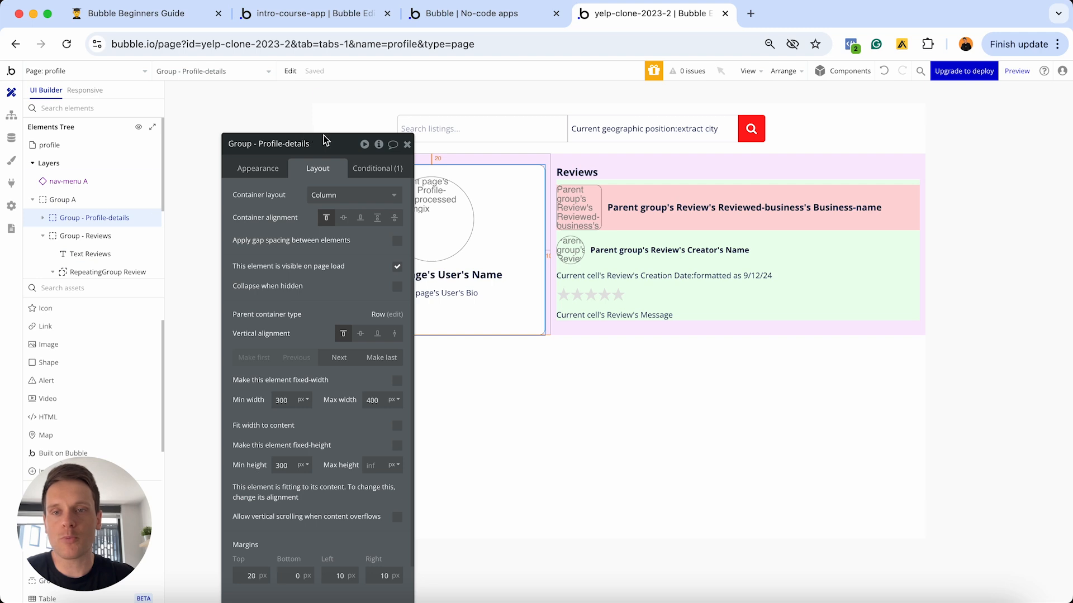
- Expand Group - Profile-details, inspect Image A and the user name and bio texts, then go to Notion
{"action": "left_click_drag", "start_coordinate": [324, 144], "coordinate": [746, 130]}
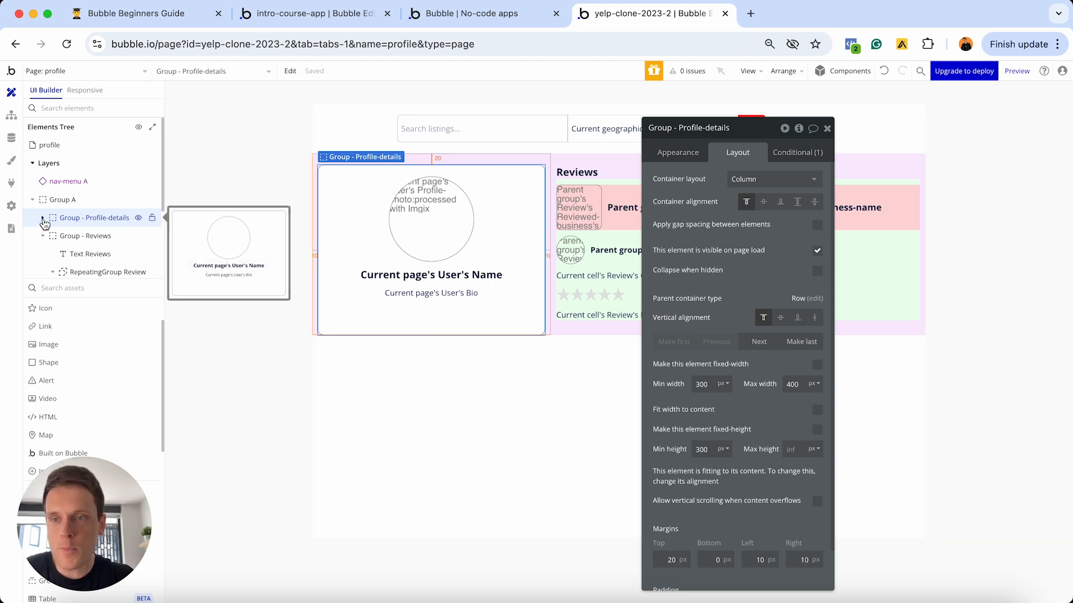
{"action": "left_click", "coordinate": [43, 218]}
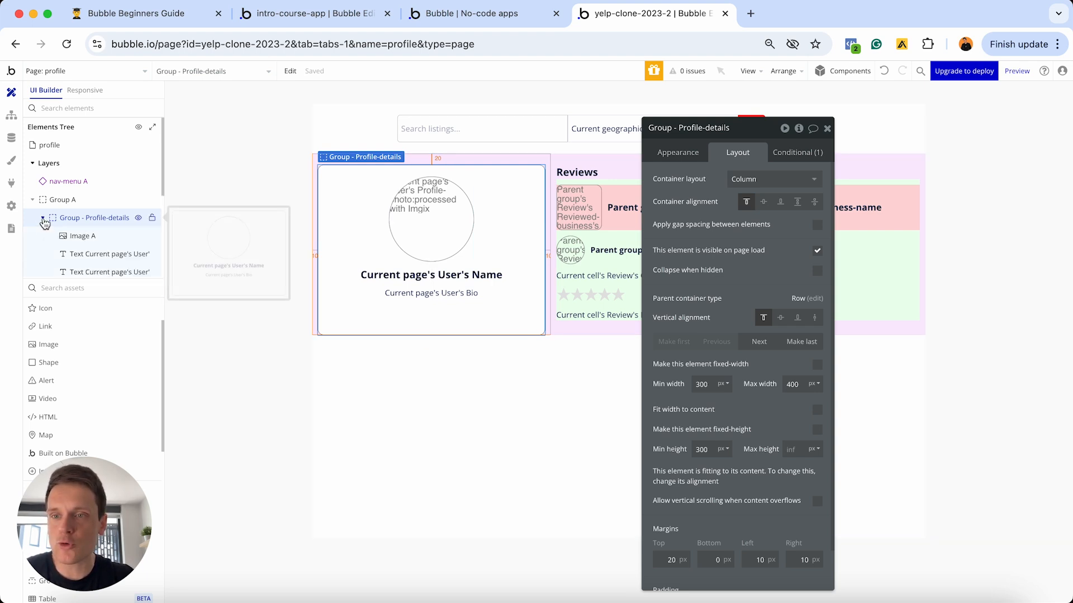
{"action": "left_click", "coordinate": [79, 236]}
{"action": "left_click", "coordinate": [88, 255]}
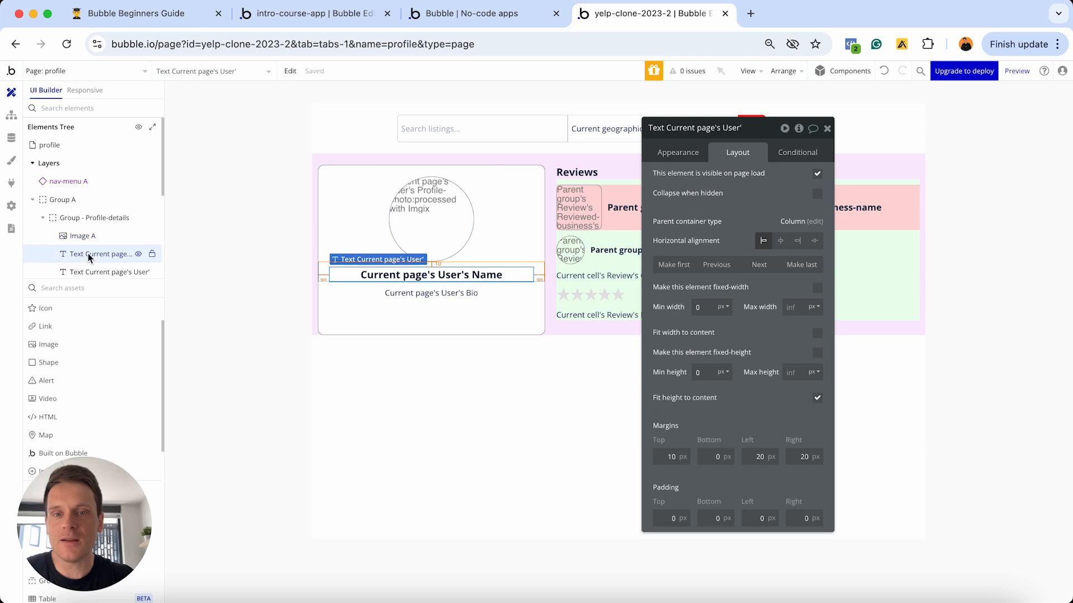
{"action": "scroll", "coordinate": [92, 235], "scroll_direction": "down", "scroll_amount": 2}
{"action": "left_click", "coordinate": [96, 217]}
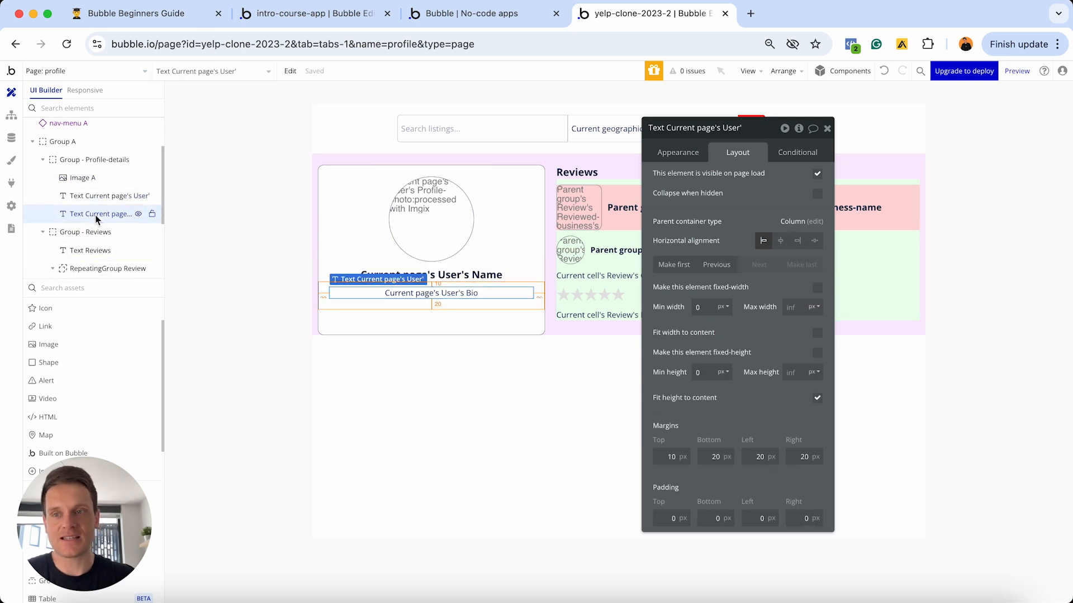
{"action": "scroll", "coordinate": [62, 162], "scroll_direction": "up", "scroll_amount": 2}
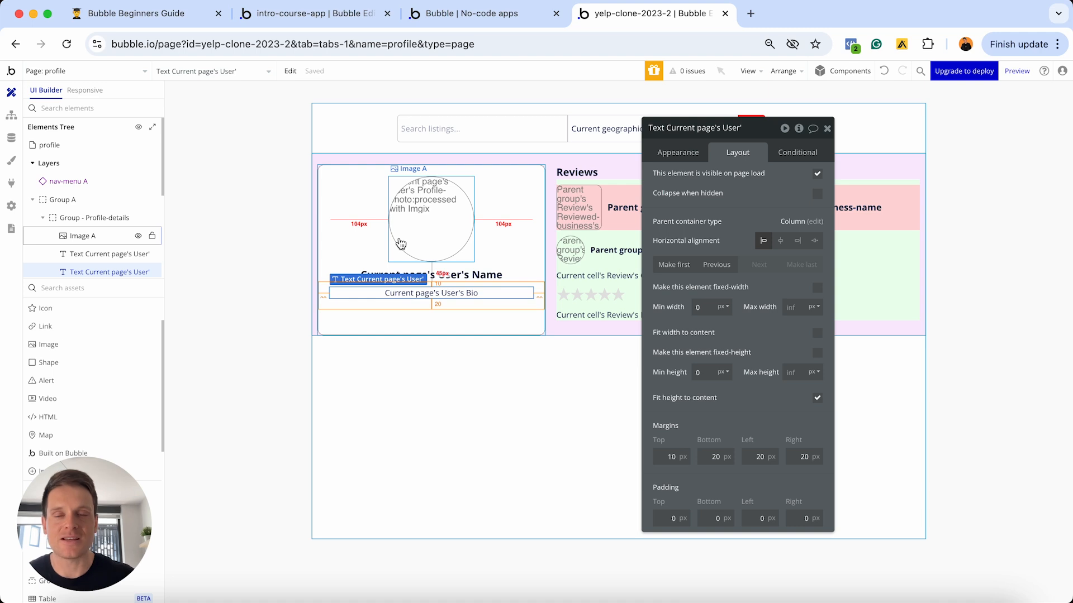
{"action": "left_click", "coordinate": [118, 15]}
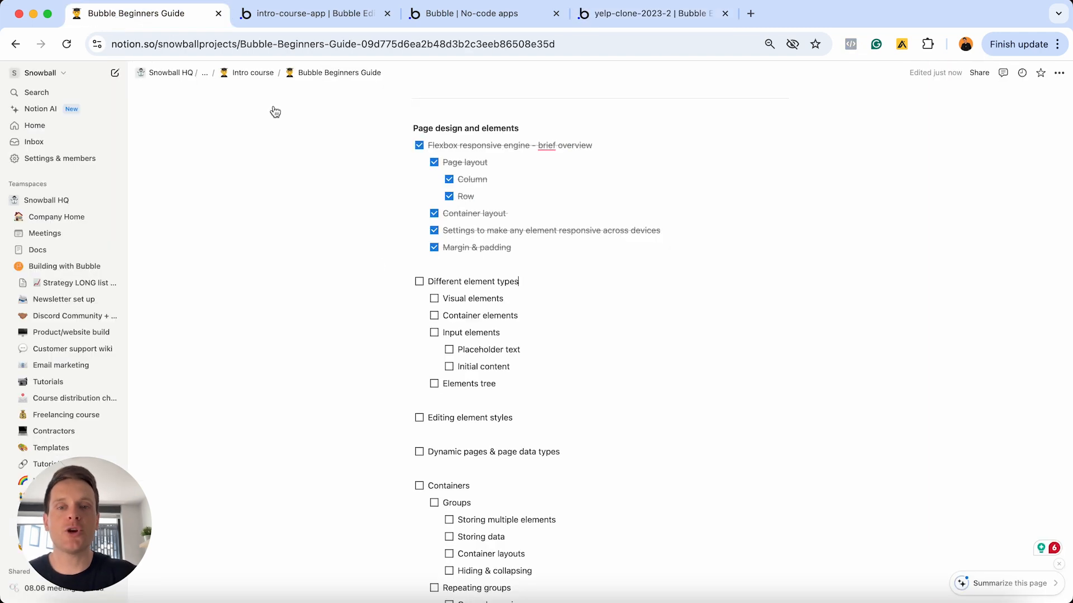
- Tick Different element types, Visual, Container and Input elements, Placeholder text, Initial content and Elements tree
{"action": "left_click", "coordinate": [419, 282]}
{"action": "left_click", "coordinate": [434, 298]}
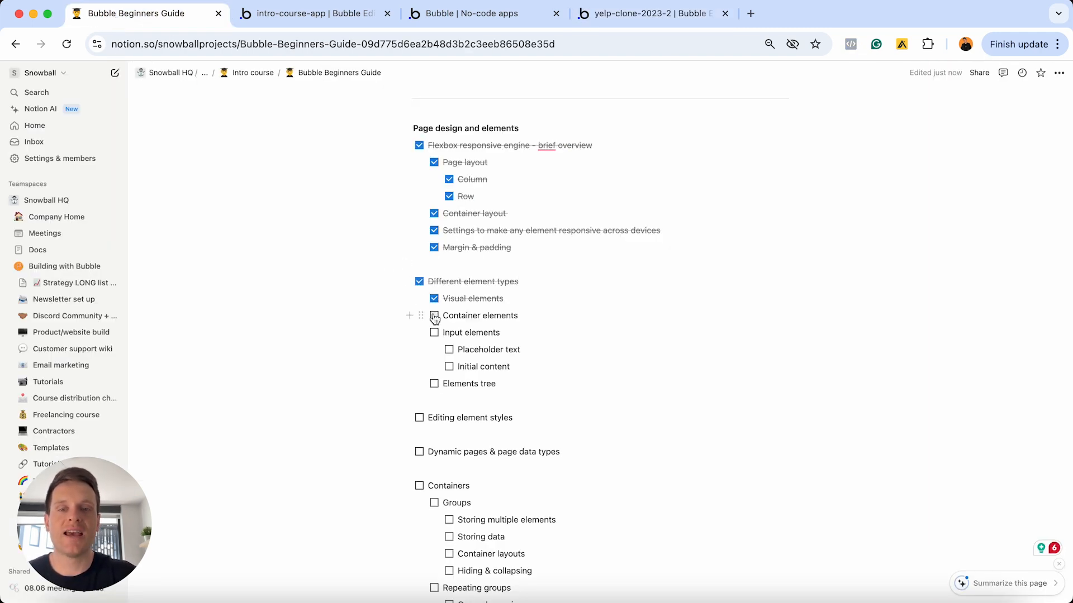
{"action": "left_click", "coordinate": [434, 316]}
{"action": "left_click", "coordinate": [434, 332]}
{"action": "left_click", "coordinate": [449, 349]}
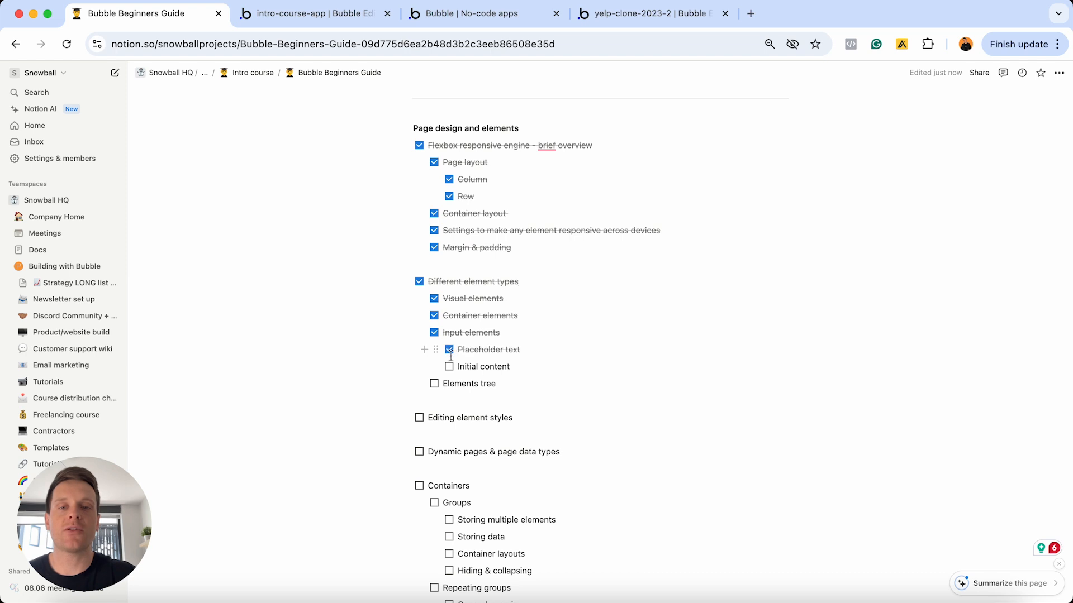
{"action": "left_click", "coordinate": [449, 367]}
{"action": "left_click", "coordinate": [434, 384]}
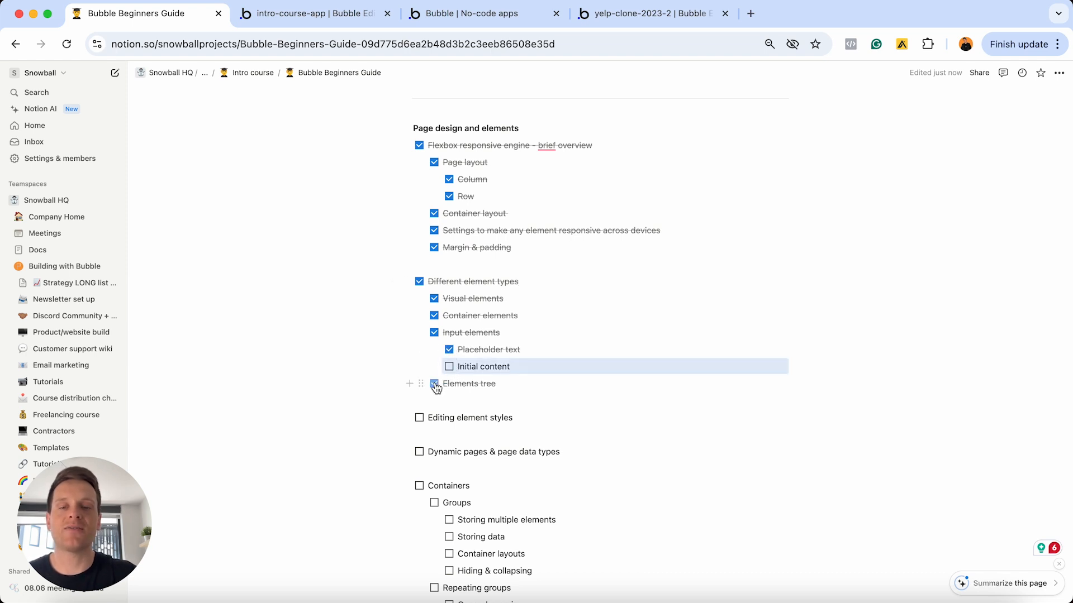
{"action": "left_click", "coordinate": [450, 367]}
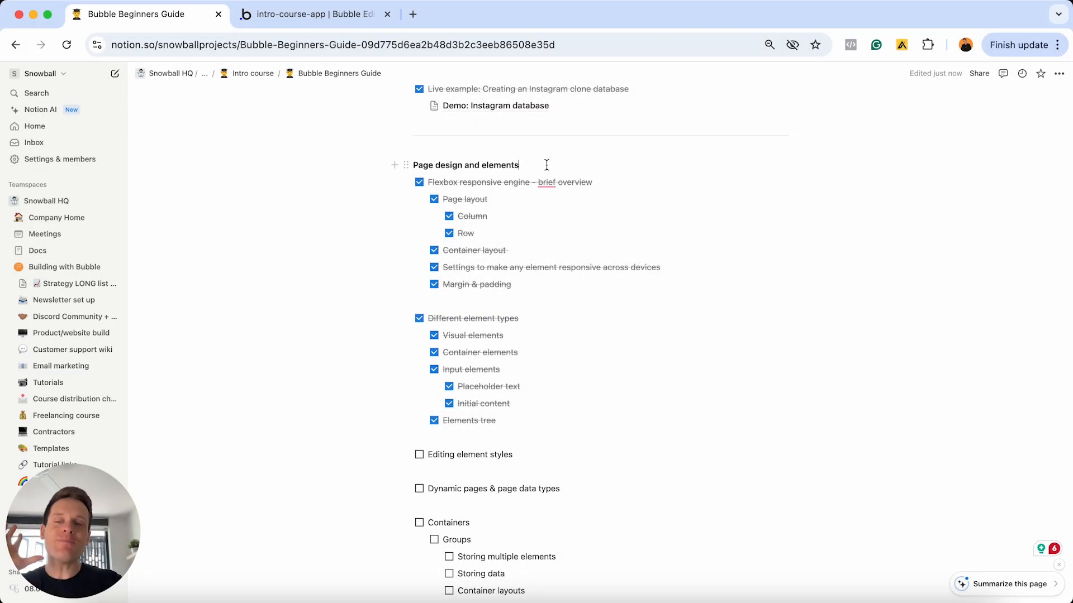
- Select the Editing element styles line in the guide, then return to the Bubble editor
{"action": "scroll", "coordinate": [529, 369], "scroll_direction": "down", "scroll_amount": 1}
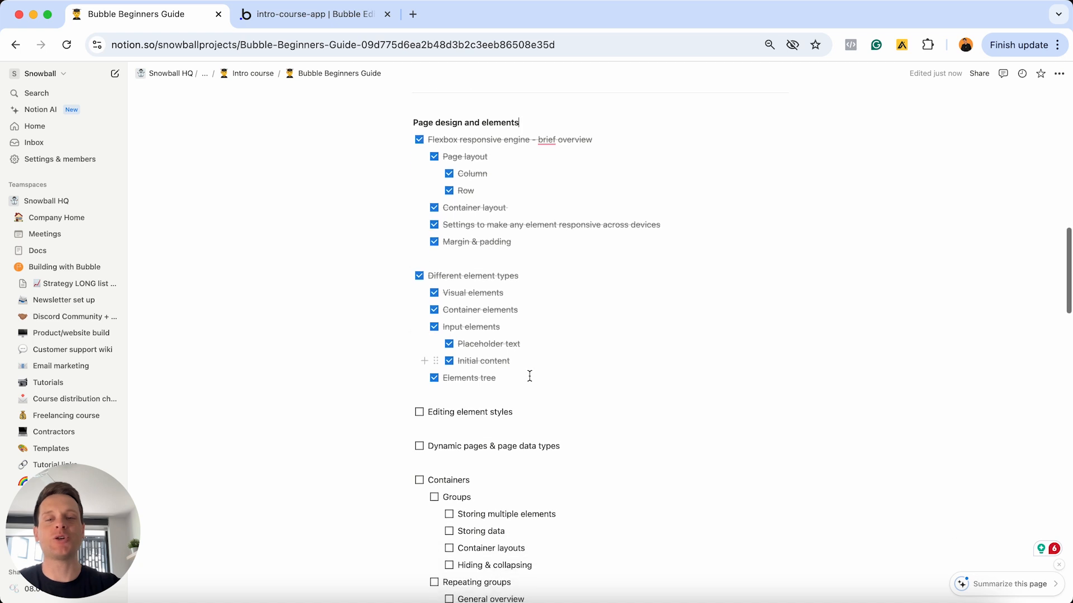
{"action": "triple_click", "coordinate": [533, 411]}
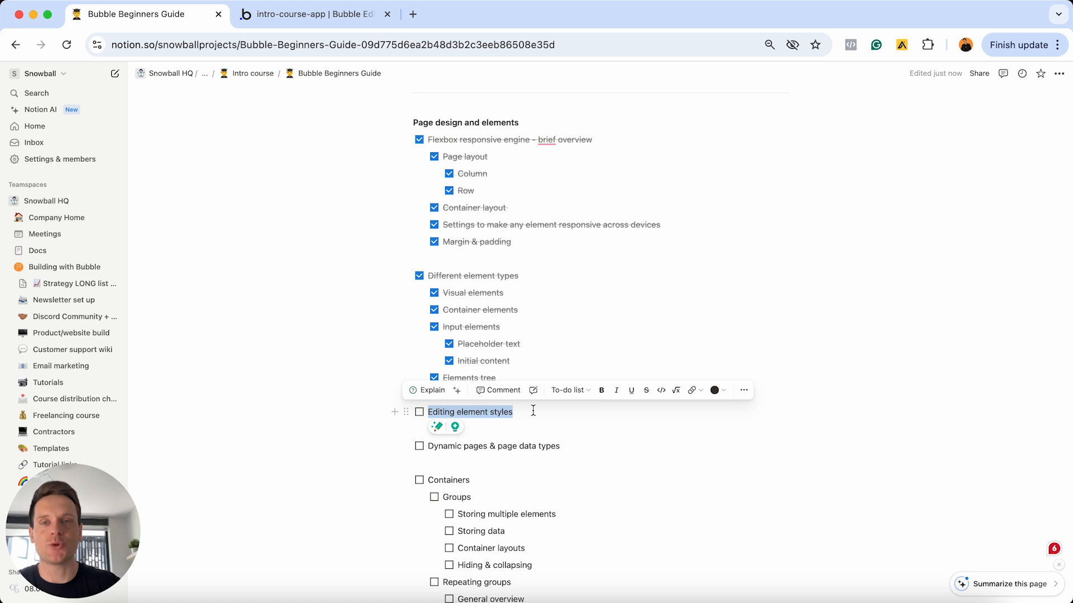
{"action": "left_click", "coordinate": [350, 23]}
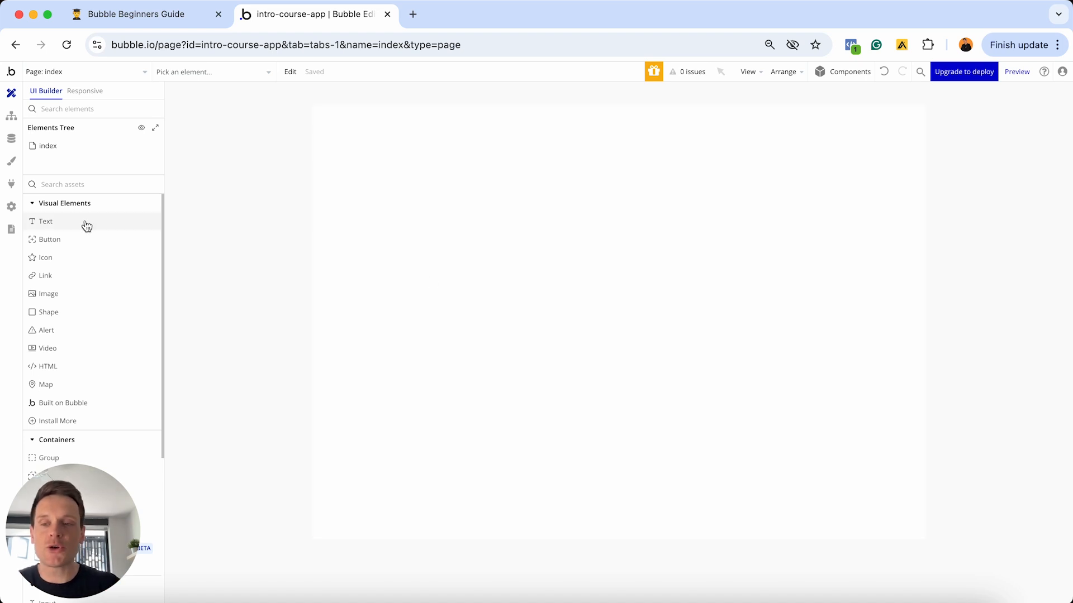
- Place Button A, using the blue Primary Button style, at the index page's top-left
{"action": "left_click", "coordinate": [54, 241]}
{"action": "left_click", "coordinate": [338, 231]}
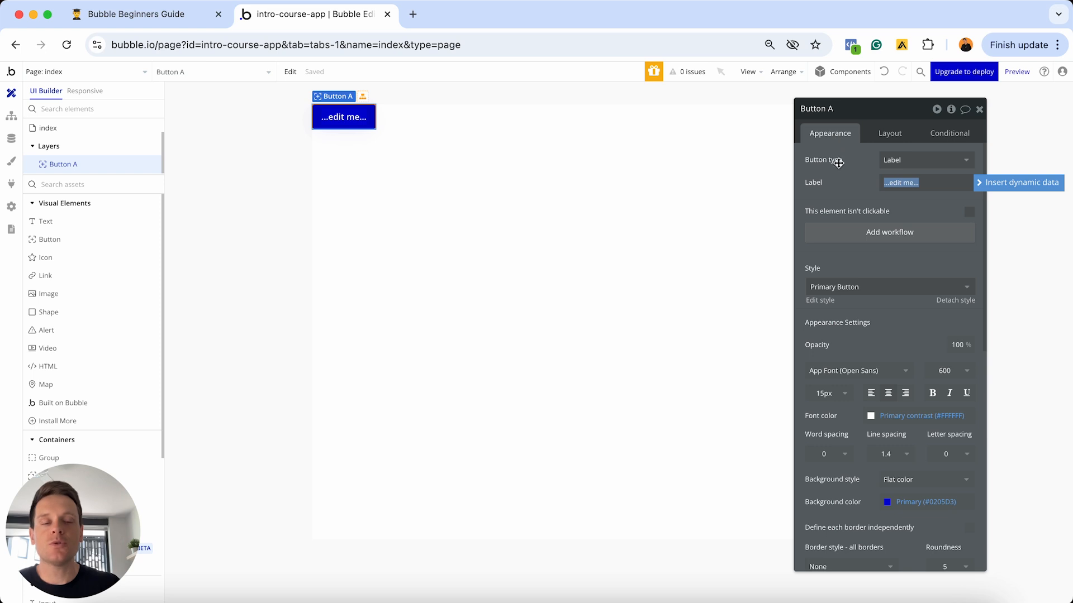
{"action": "scroll", "coordinate": [853, 325], "scroll_direction": "down", "scroll_amount": 2}
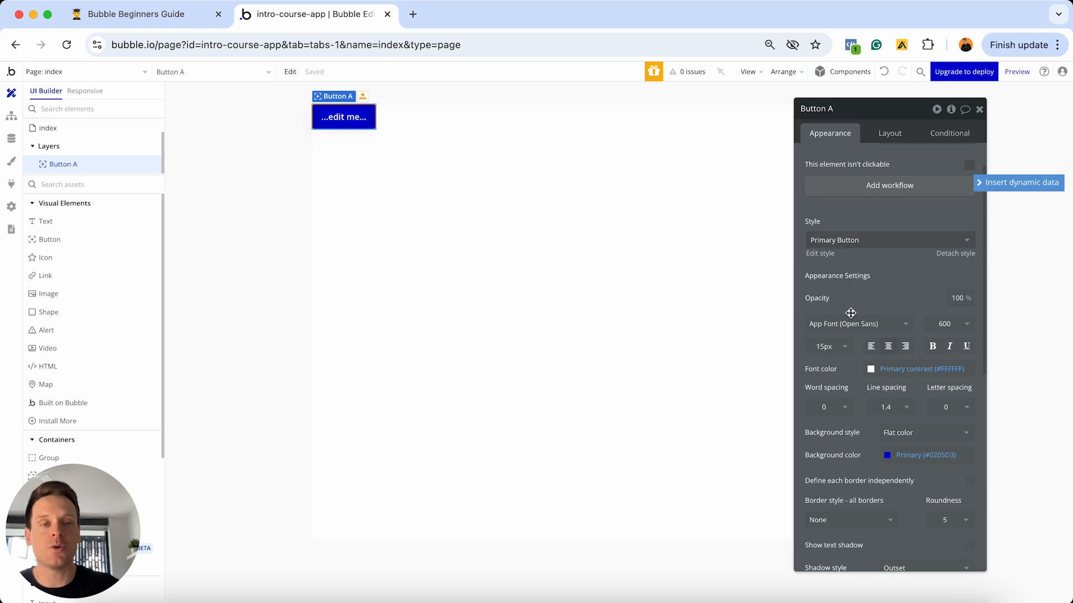
{"action": "scroll", "coordinate": [850, 313], "scroll_direction": "down", "scroll_amount": 2}
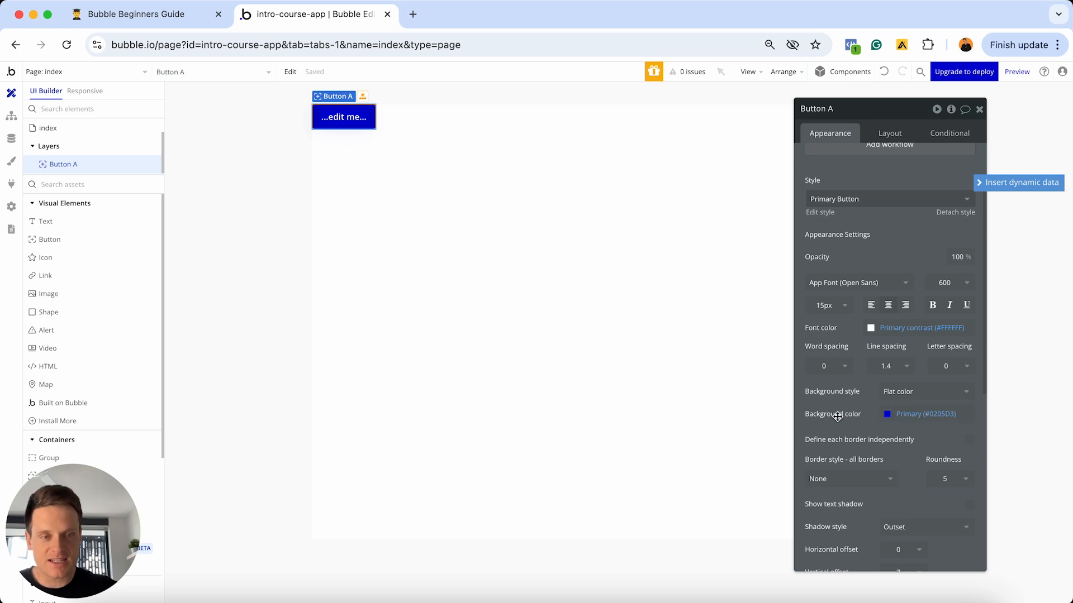
- Recolour Button A's background to green #02D406 with the colour picker
{"action": "left_click", "coordinate": [906, 413]}
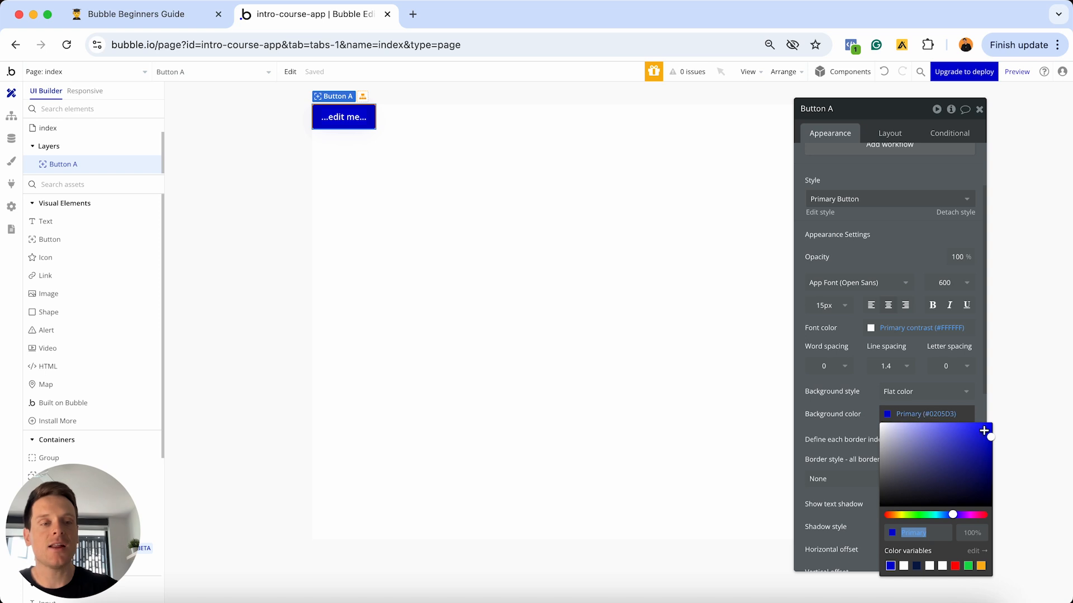
{"action": "left_click", "coordinate": [914, 514]}
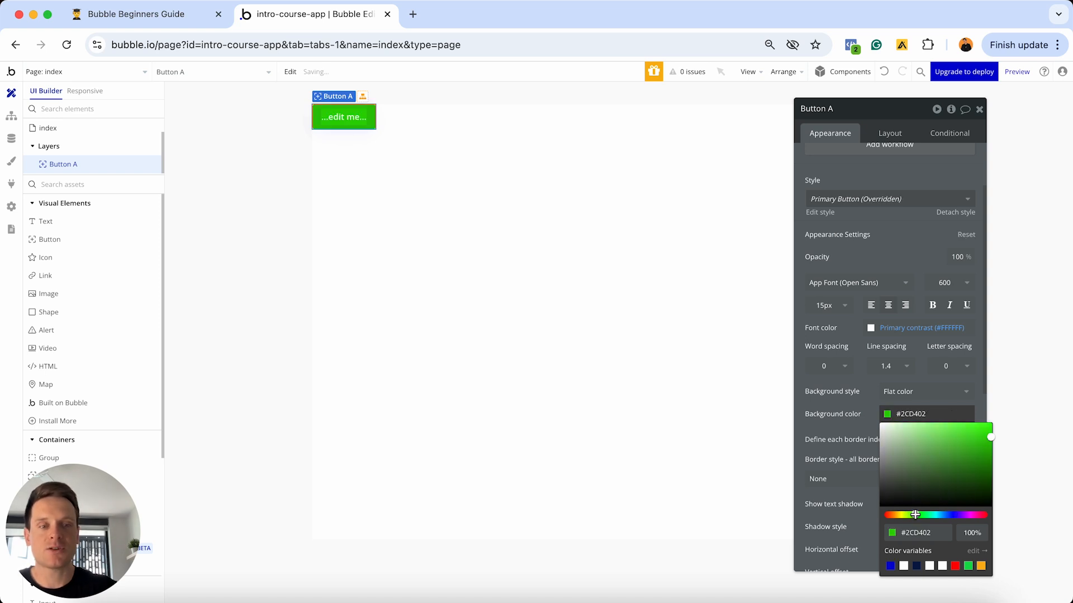
{"action": "left_click_drag", "start_coordinate": [915, 514], "coordinate": [919, 515]}
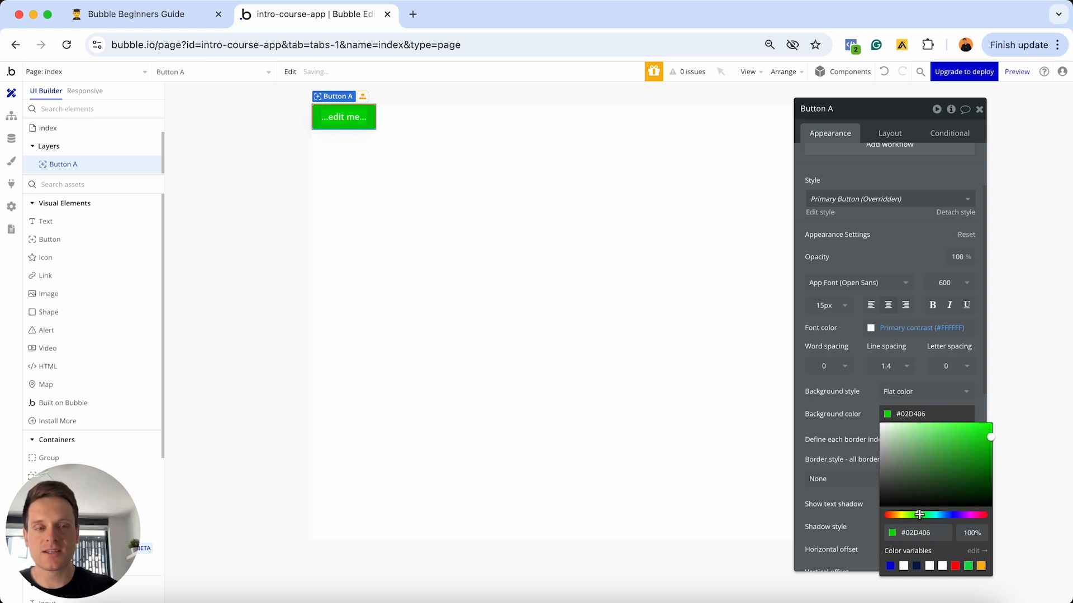
{"action": "left_click", "coordinate": [846, 404]}
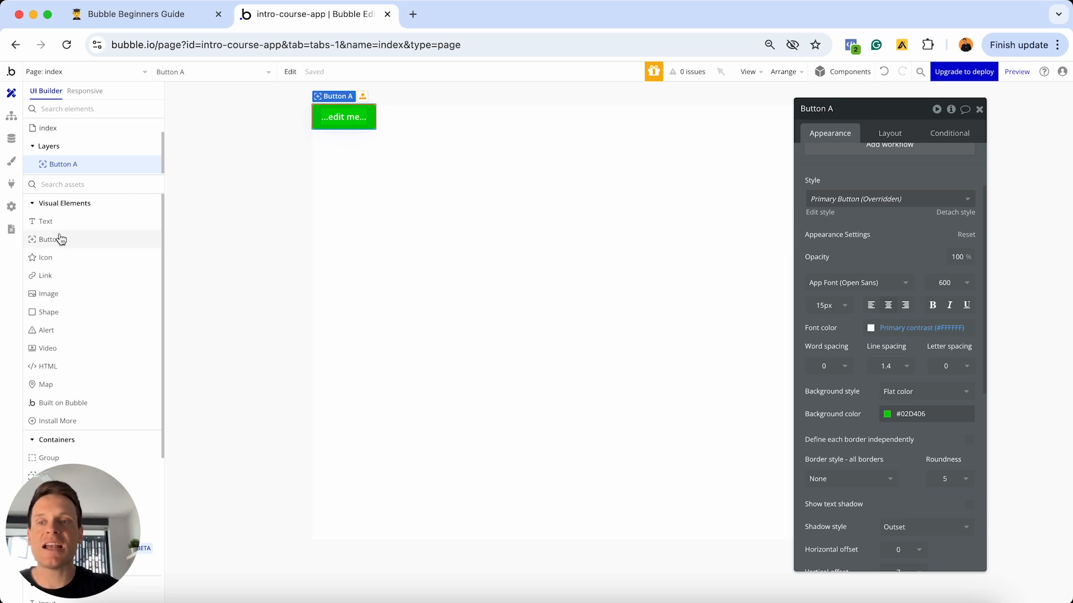
- Add Button B below Button A and paste Button A's green #02D406 into its background colour
{"action": "left_click_drag", "start_coordinate": [52, 245], "coordinate": [384, 223]}
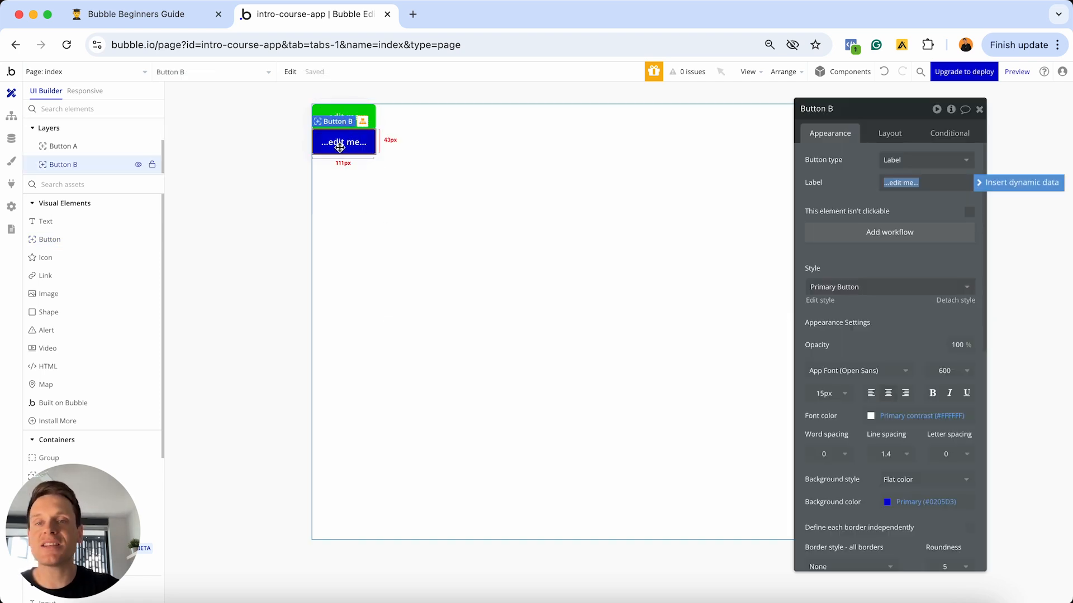
{"action": "scroll", "coordinate": [849, 358], "scroll_direction": "down", "scroll_amount": 3}
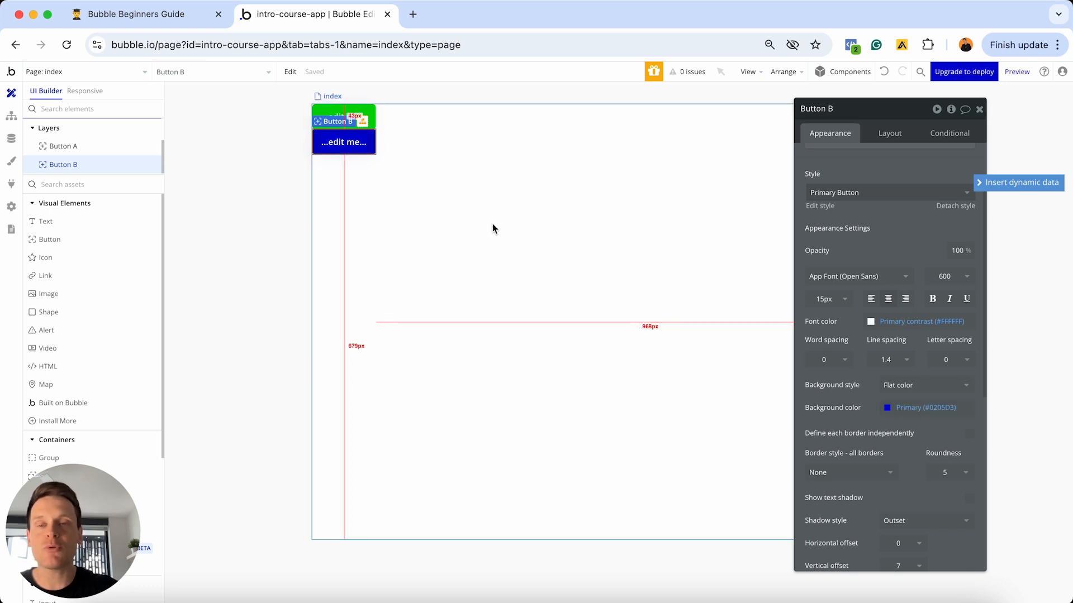
{"action": "left_click", "coordinate": [370, 114]}
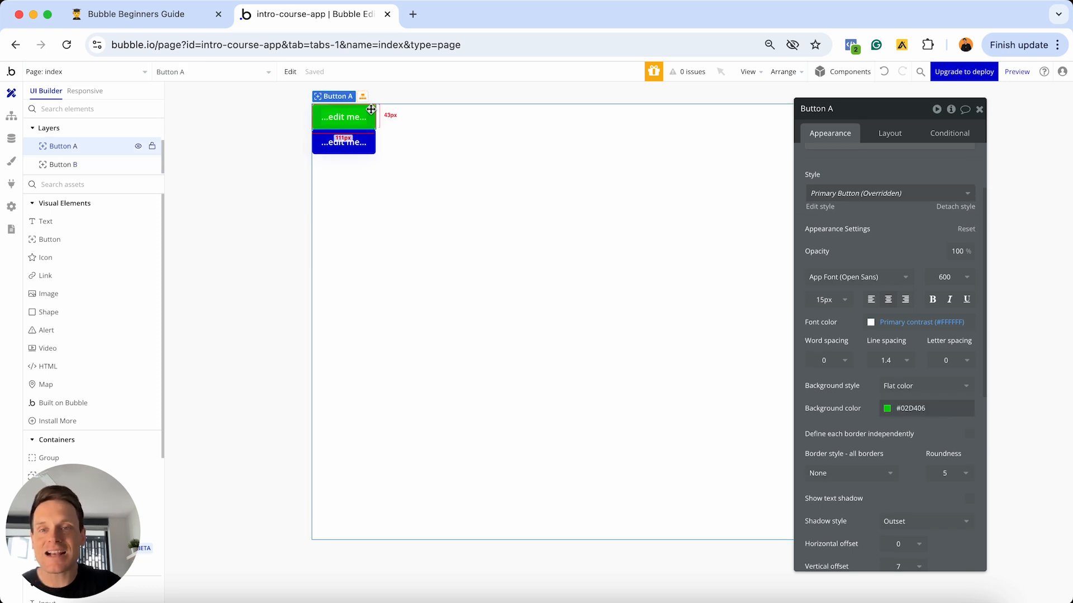
{"action": "left_click", "coordinate": [936, 408]}
{"action": "key", "text": "super+c"}
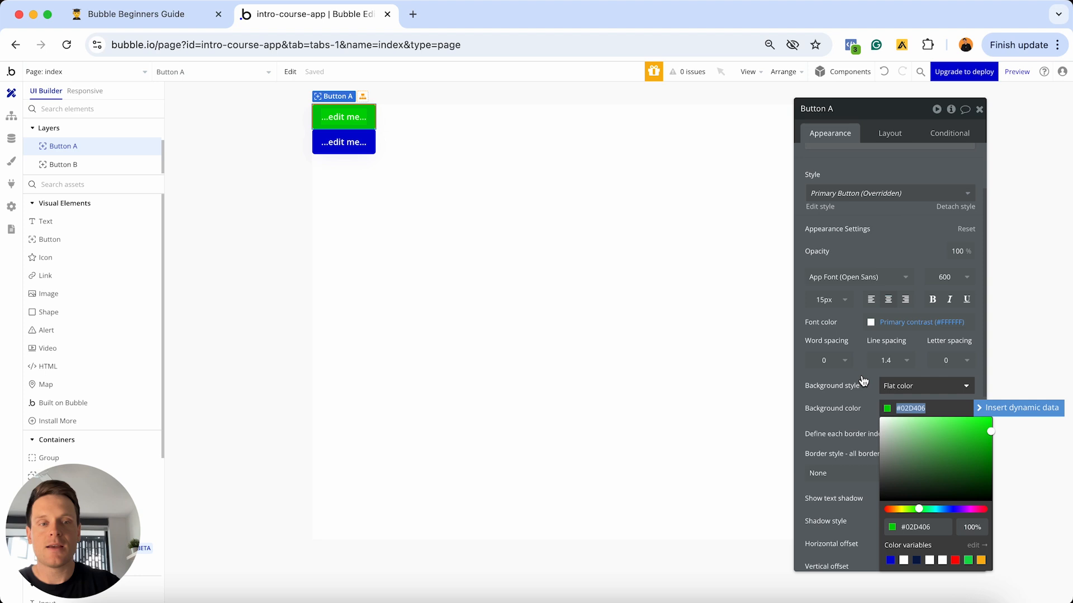
{"action": "left_click", "coordinate": [327, 146]}
{"action": "left_click", "coordinate": [921, 408]}
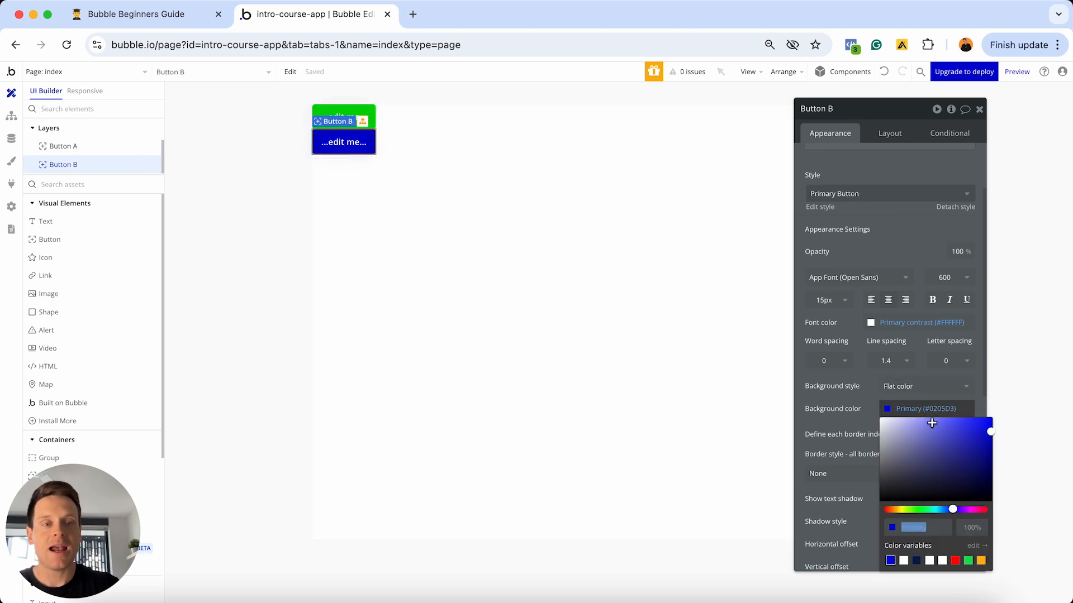
{"action": "left_click", "coordinate": [935, 525]}
{"action": "key", "text": "super+v"}
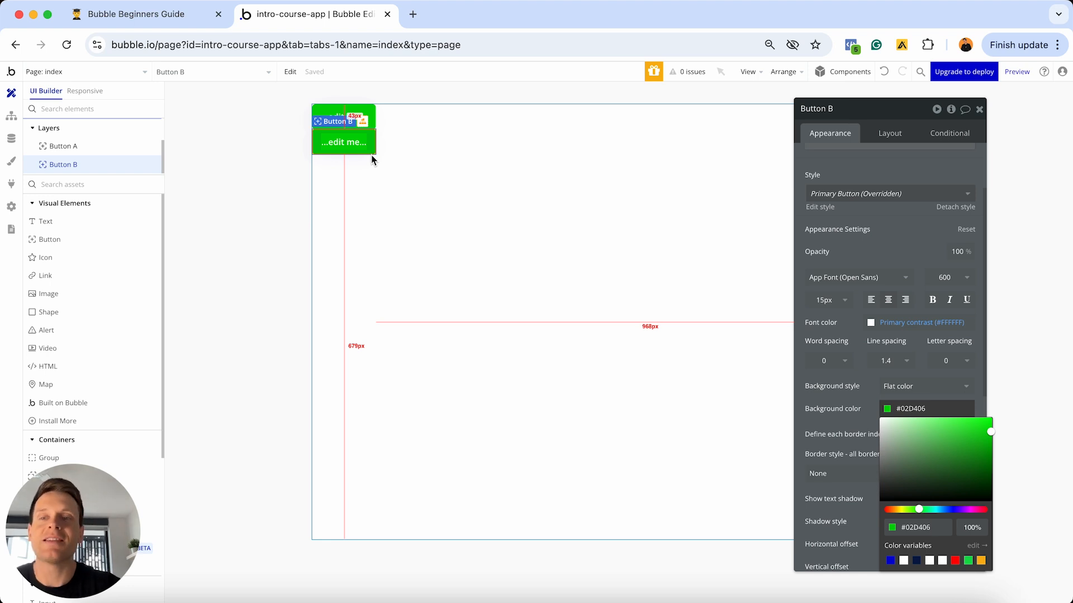
- Place Button C below Button B and open its Style dropdown list
{"action": "left_click", "coordinate": [68, 242]}
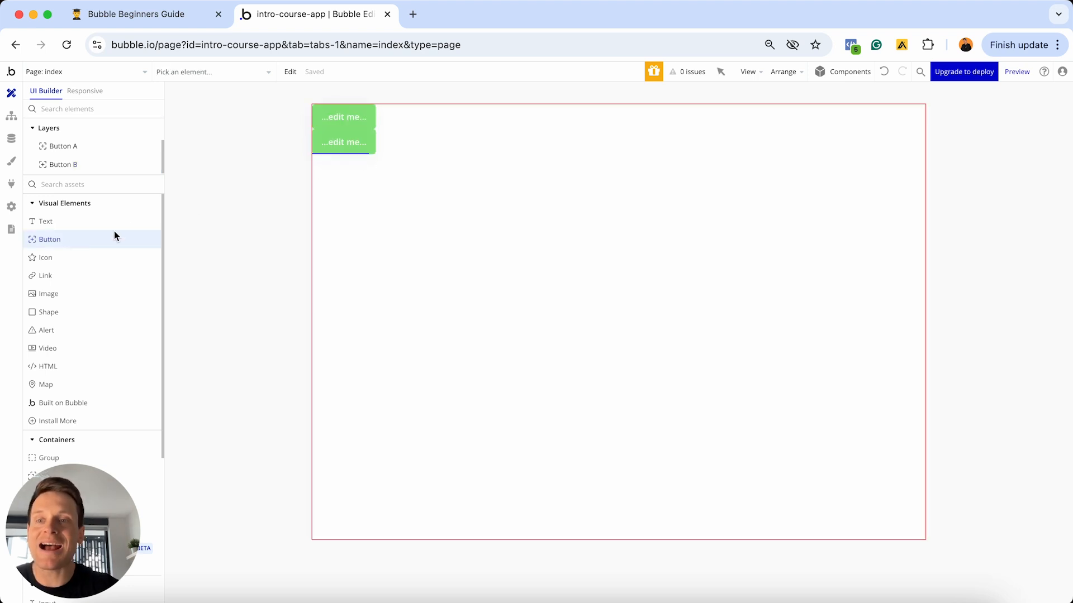
{"action": "left_click", "coordinate": [335, 217]}
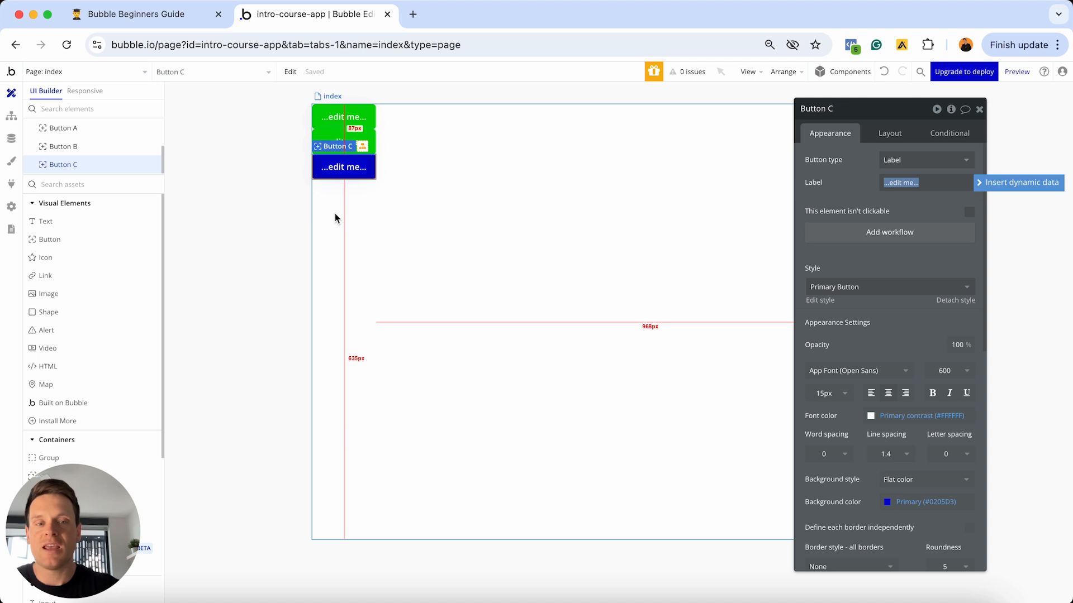
{"action": "scroll", "coordinate": [872, 363], "scroll_direction": "down", "scroll_amount": 3}
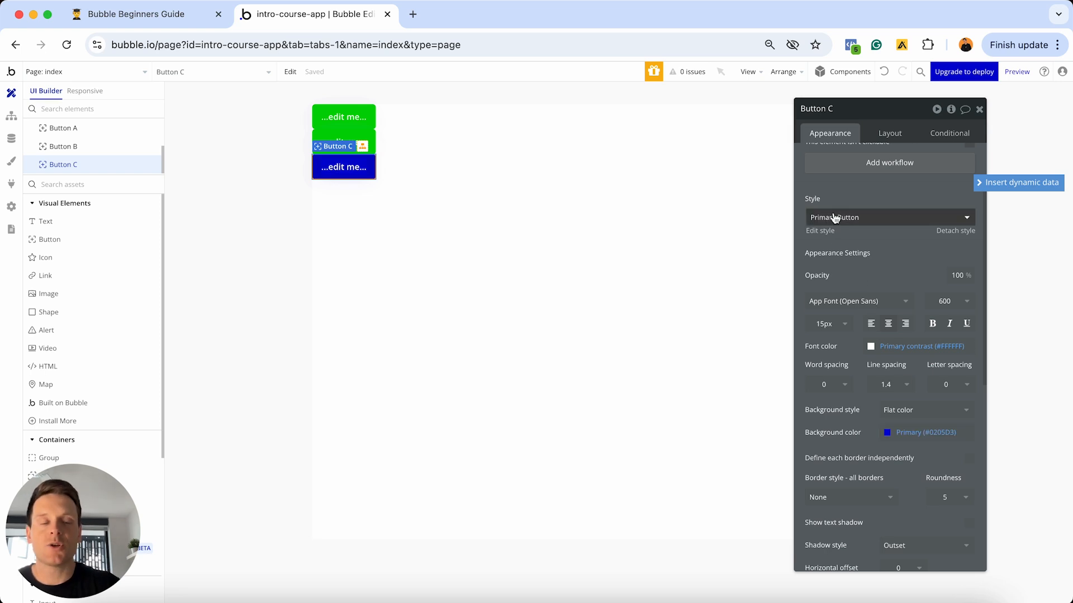
{"action": "scroll", "coordinate": [857, 250], "scroll_direction": "up", "scroll_amount": 2}
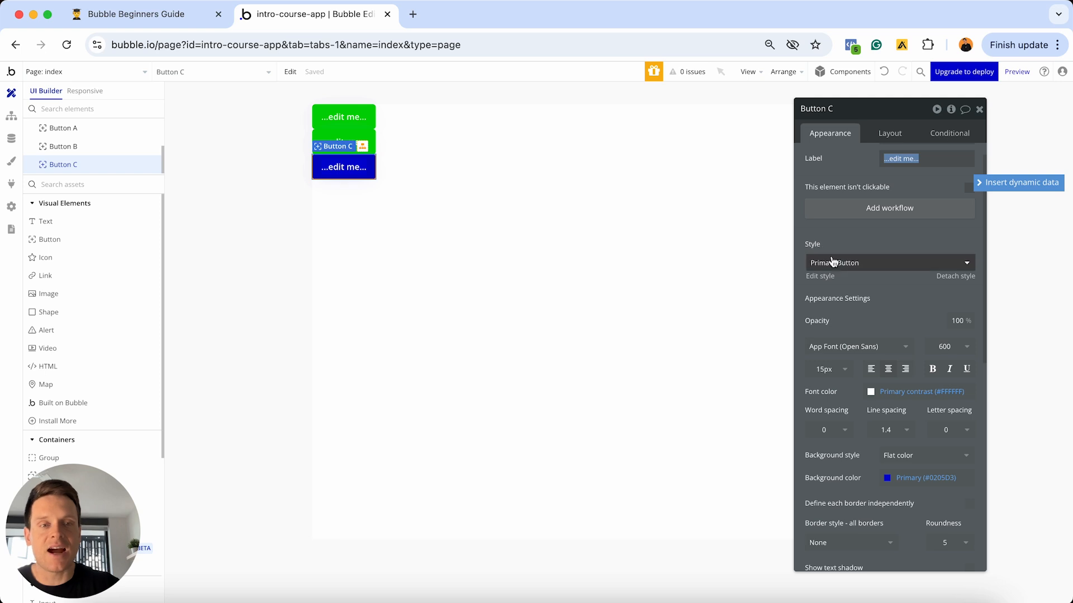
{"action": "left_click", "coordinate": [936, 267]}
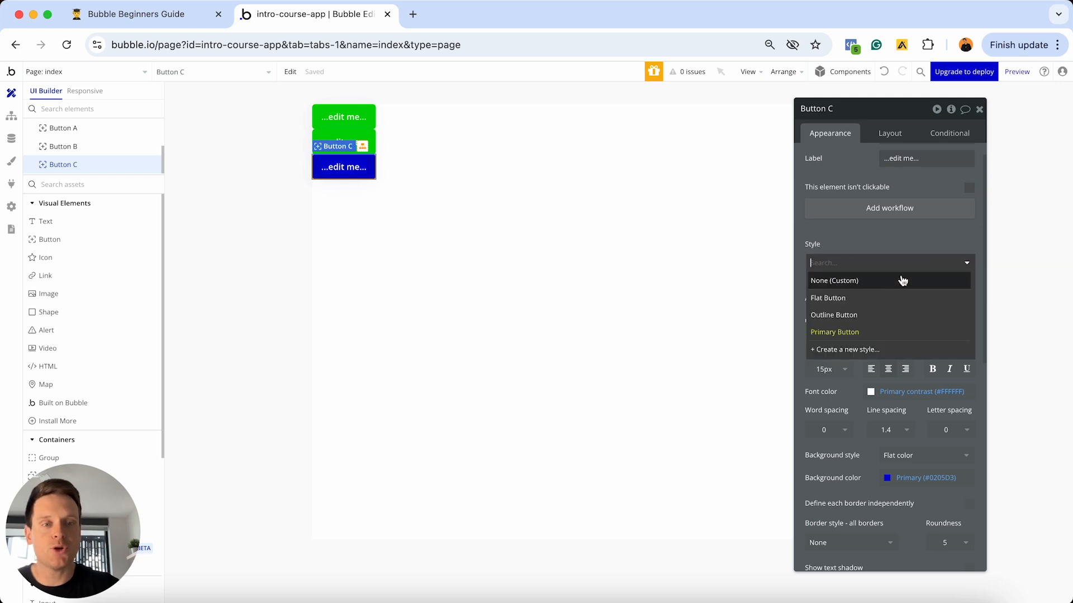
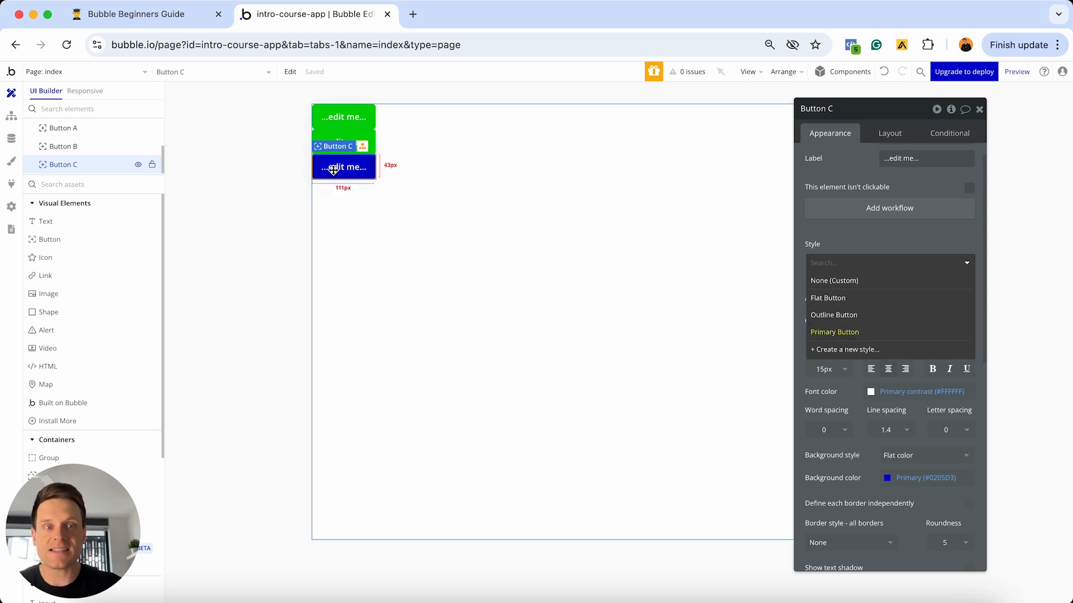
- Open the Primary Button element style (#0205D3 background, white font) in the Styles tab
{"action": "left_click", "coordinate": [863, 235]}
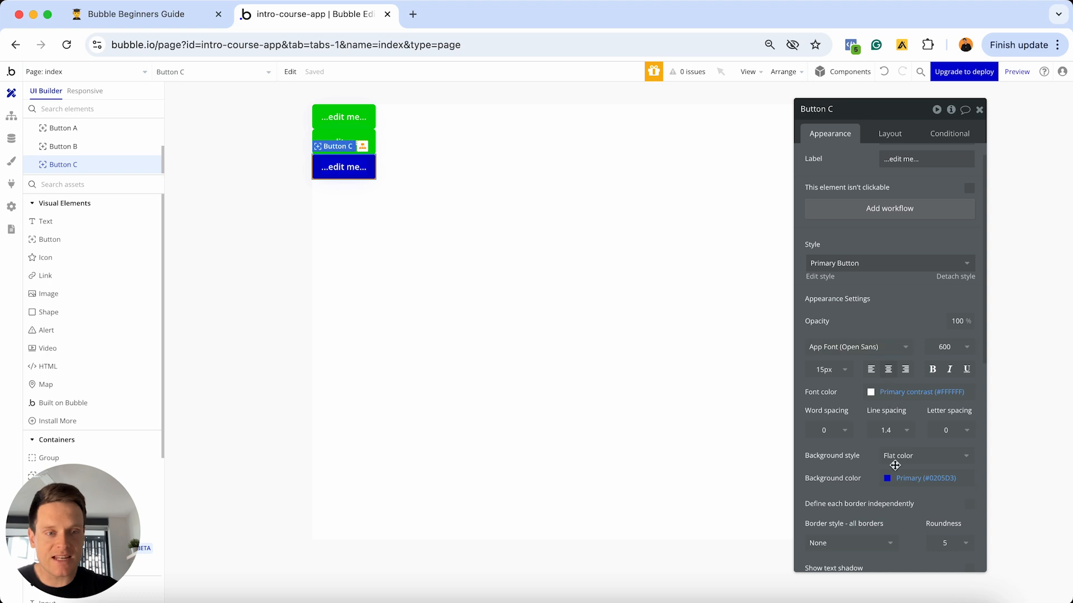
{"action": "left_click", "coordinate": [818, 278]}
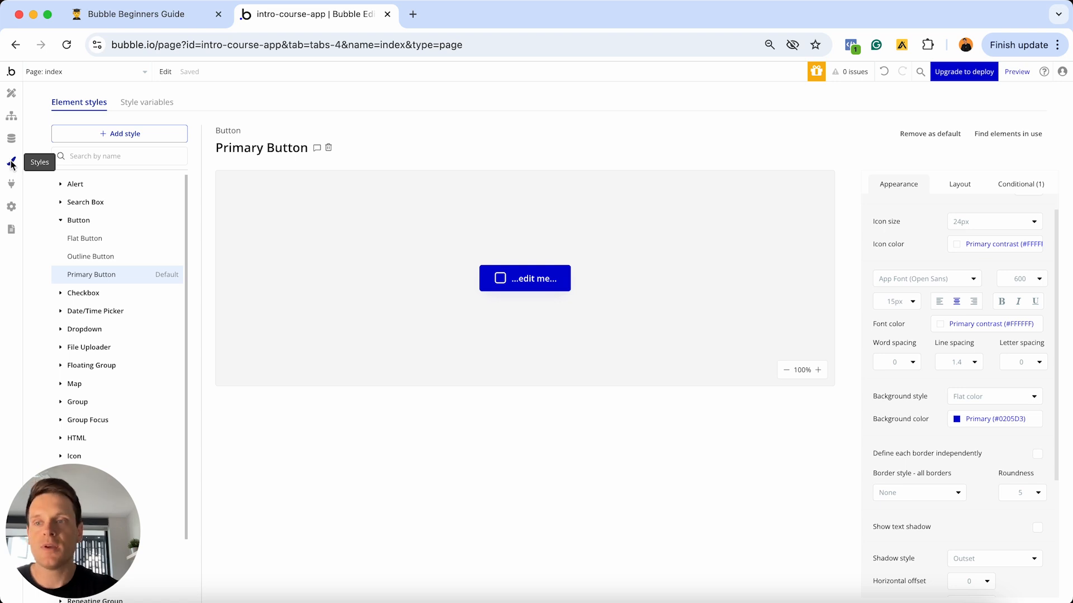
{"action": "left_click", "coordinate": [11, 99]}
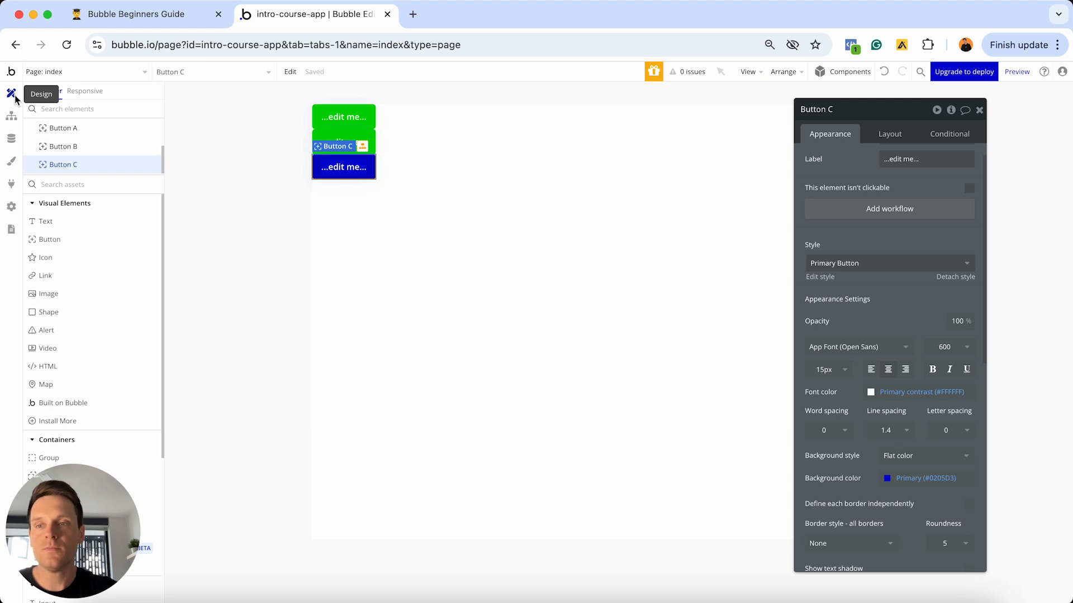
{"action": "left_click", "coordinate": [11, 161]}
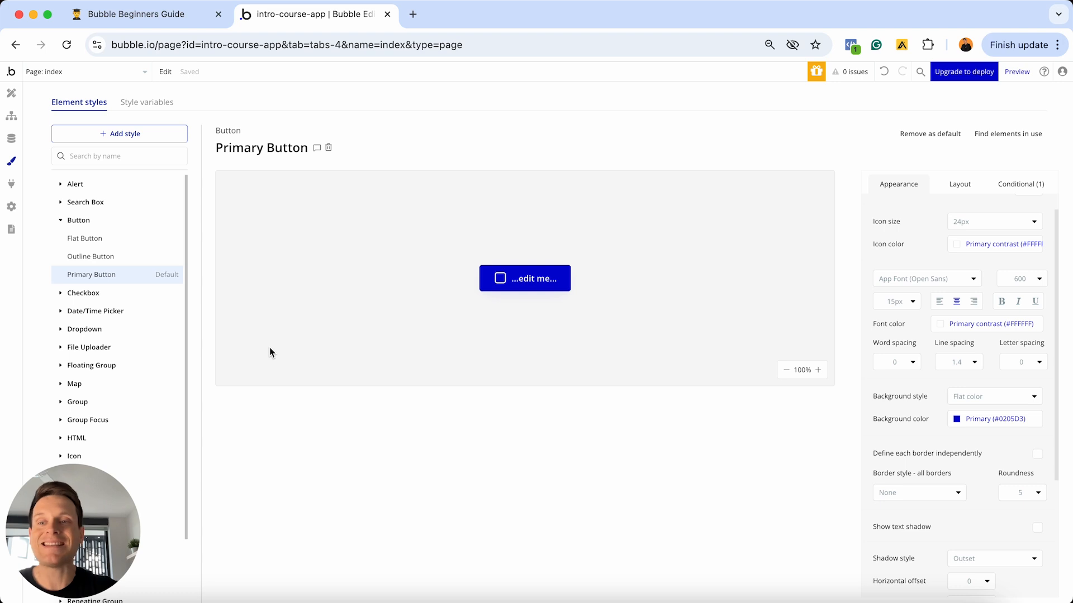
- Expand the Checkbox category in Element styles to list Standard Checkbox beside the button styles
{"action": "left_click", "coordinate": [60, 294]}
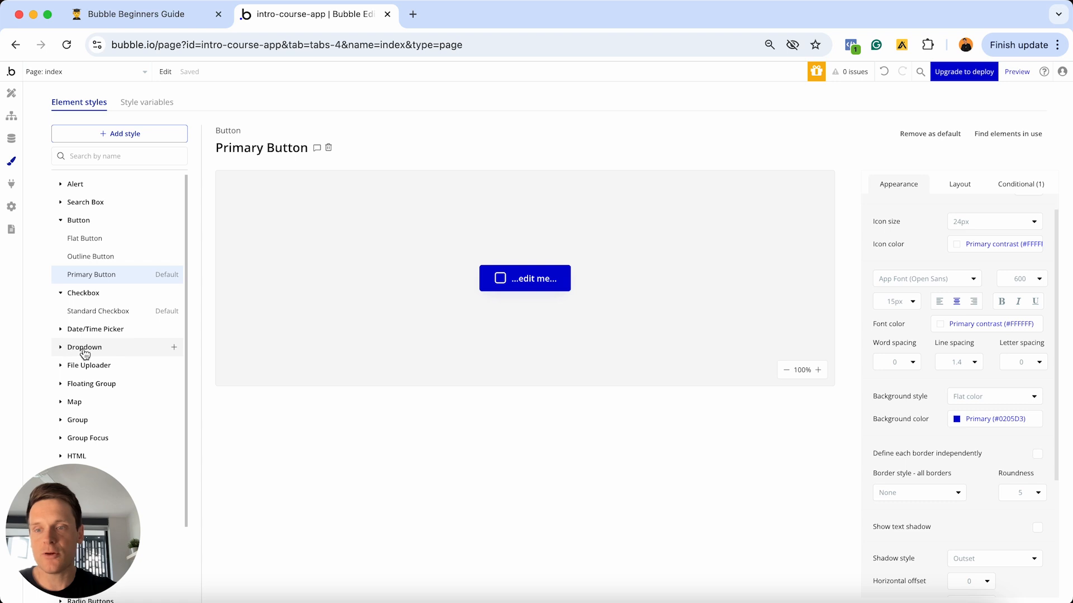
{"action": "scroll", "coordinate": [85, 354], "scroll_direction": "down", "scroll_amount": 3}
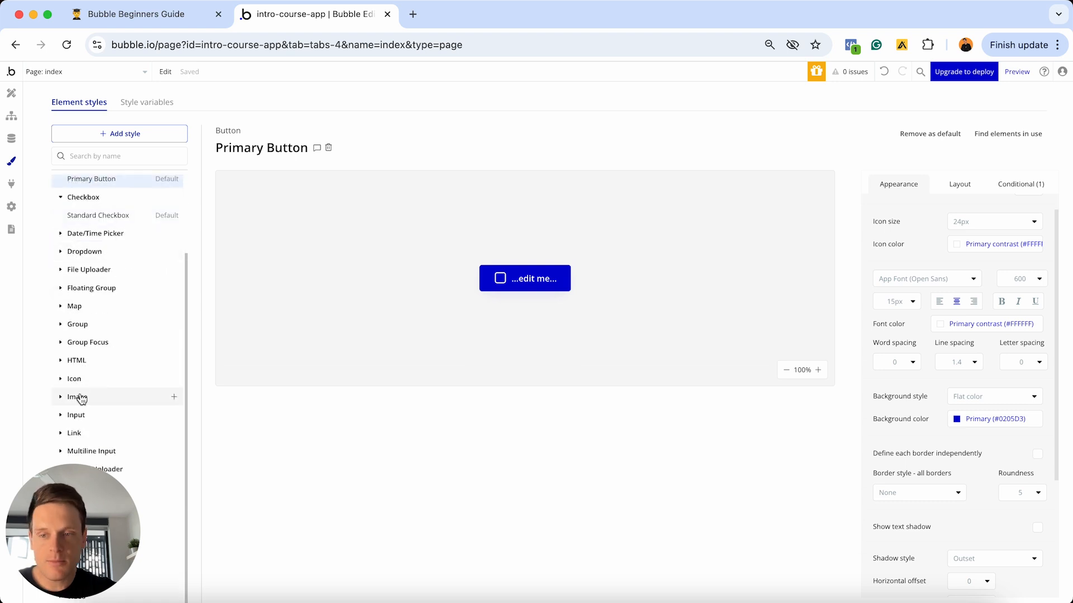
{"action": "scroll", "coordinate": [81, 398], "scroll_direction": "up", "scroll_amount": 3}
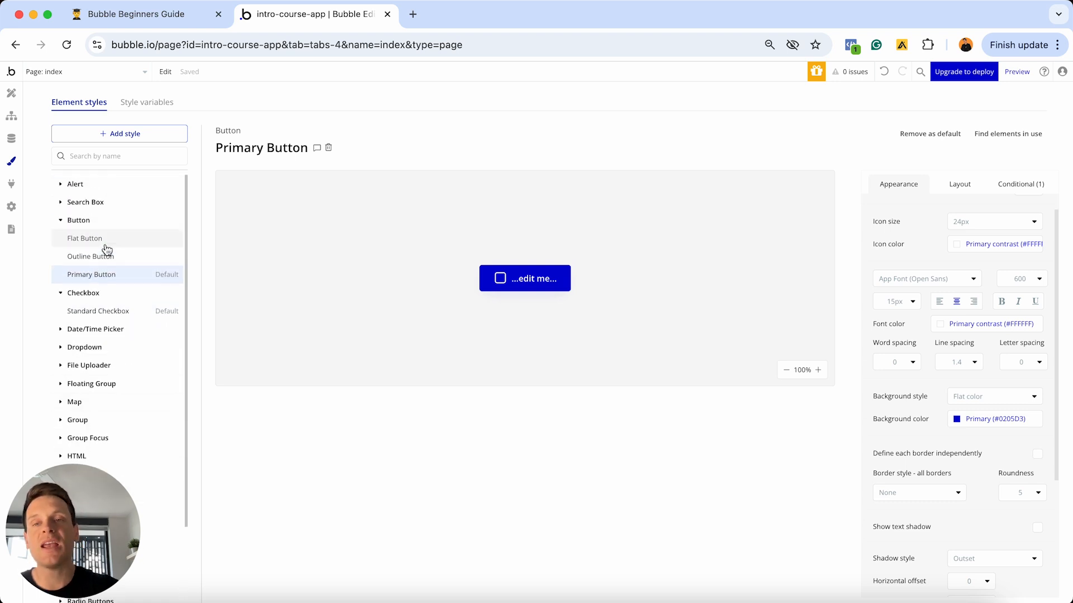
{"action": "mouse_move", "coordinate": [107, 250]}
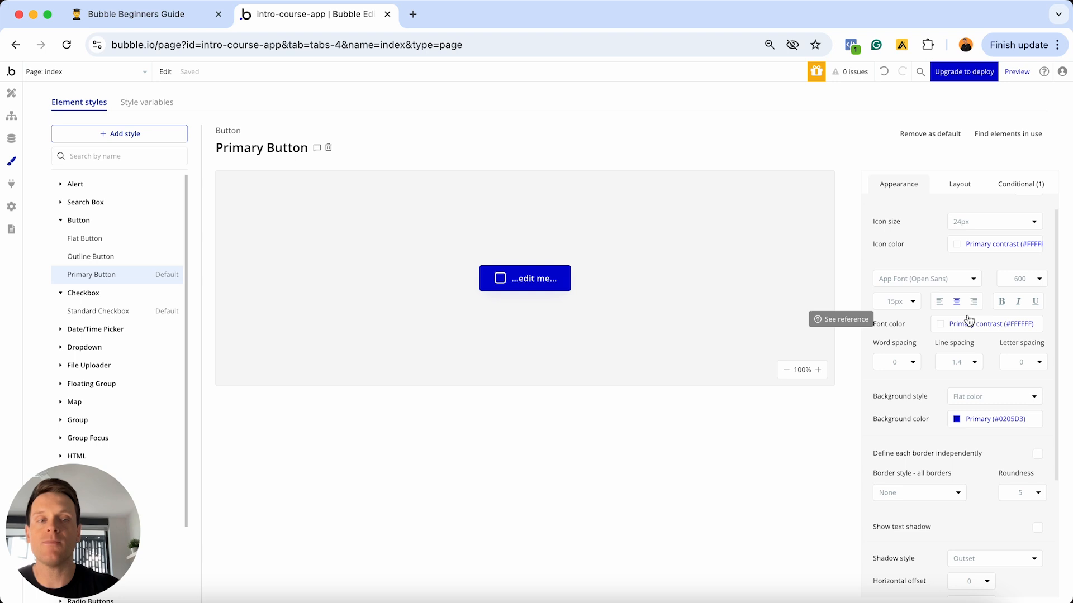
- Change the Primary Button style's background to red #D41E02 and its roundness to 20
{"action": "left_click", "coordinate": [983, 419]}
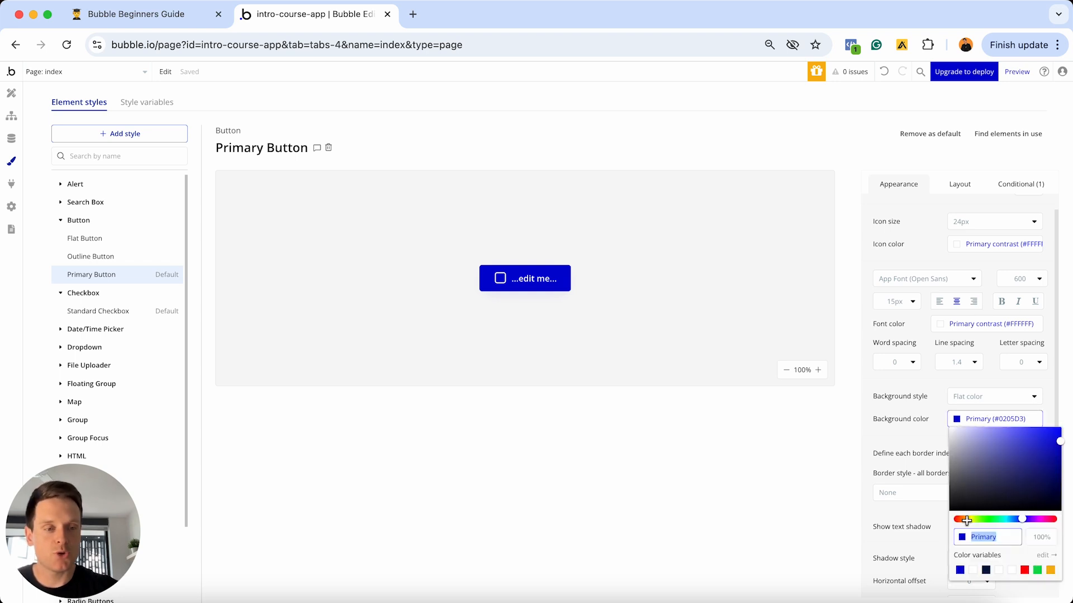
{"action": "left_click_drag", "start_coordinate": [1022, 518], "coordinate": [956, 519]}
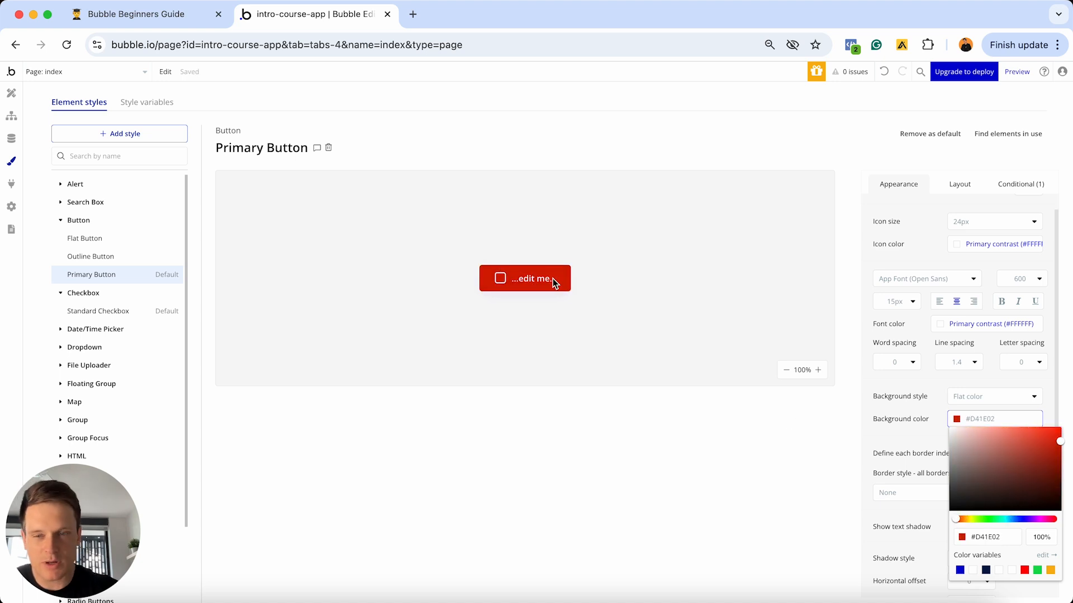
{"action": "left_click", "coordinate": [925, 410]}
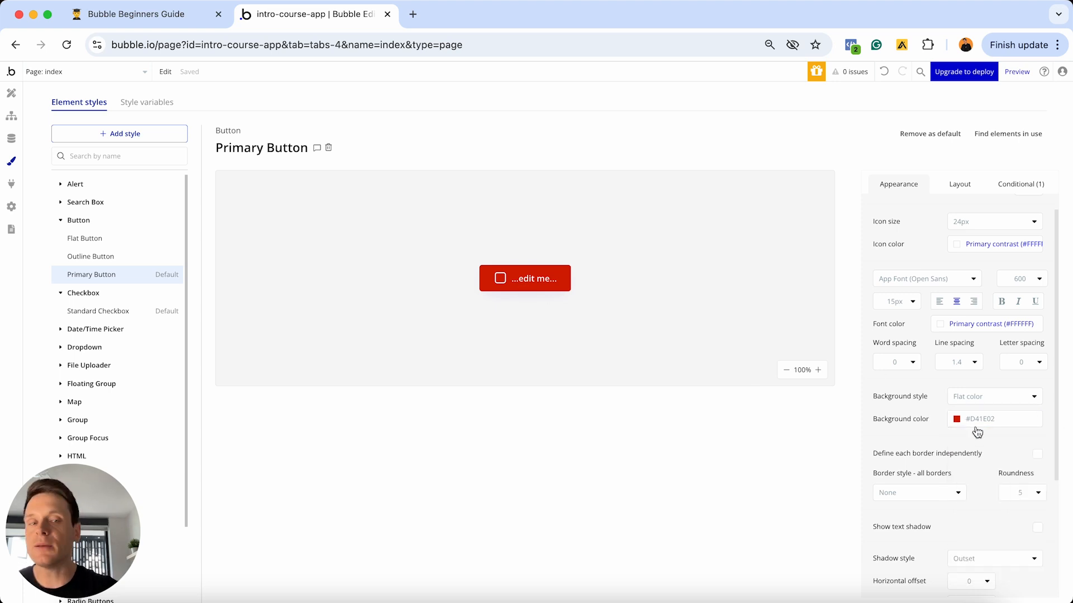
{"action": "left_click", "coordinate": [1017, 493]}
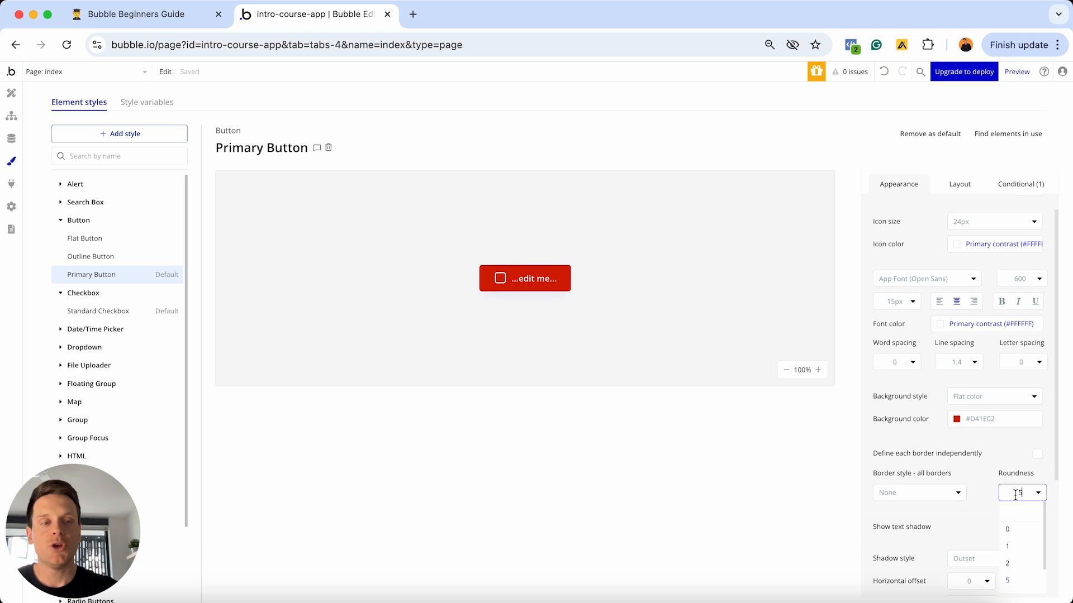
{"action": "type", "text": "20"}
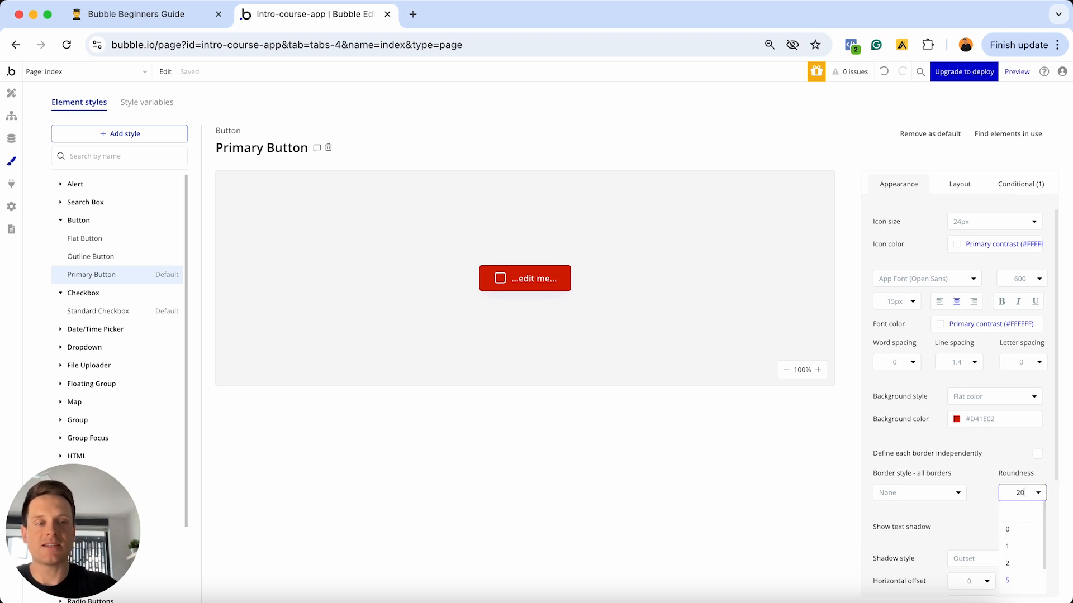
{"action": "key", "text": "Return"}
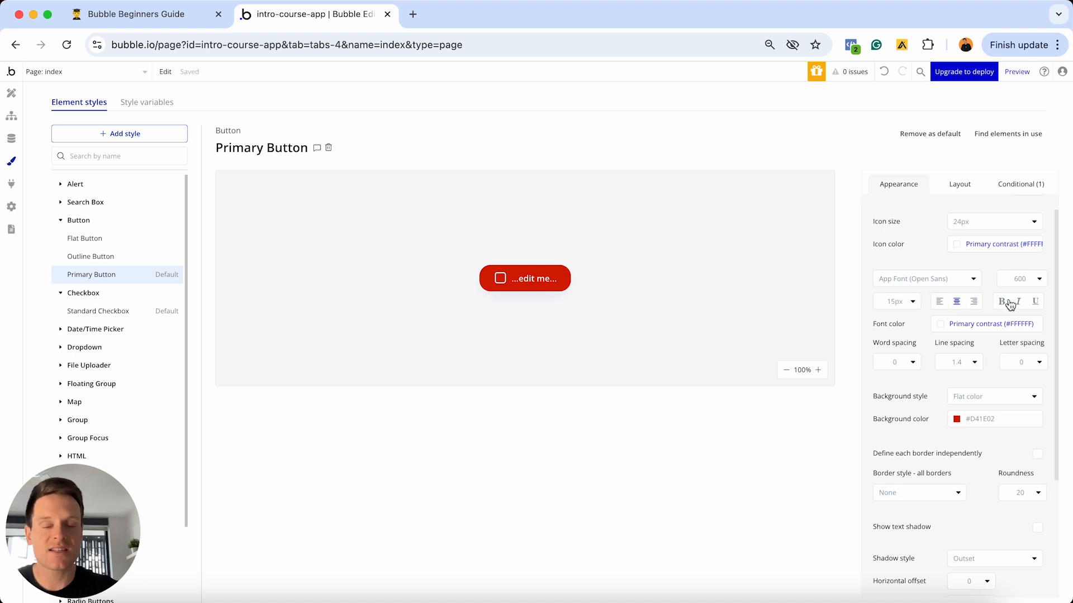
- Preview the style's hover condition and copy the #D41E02 background colour value
{"action": "left_click", "coordinate": [1021, 185]}
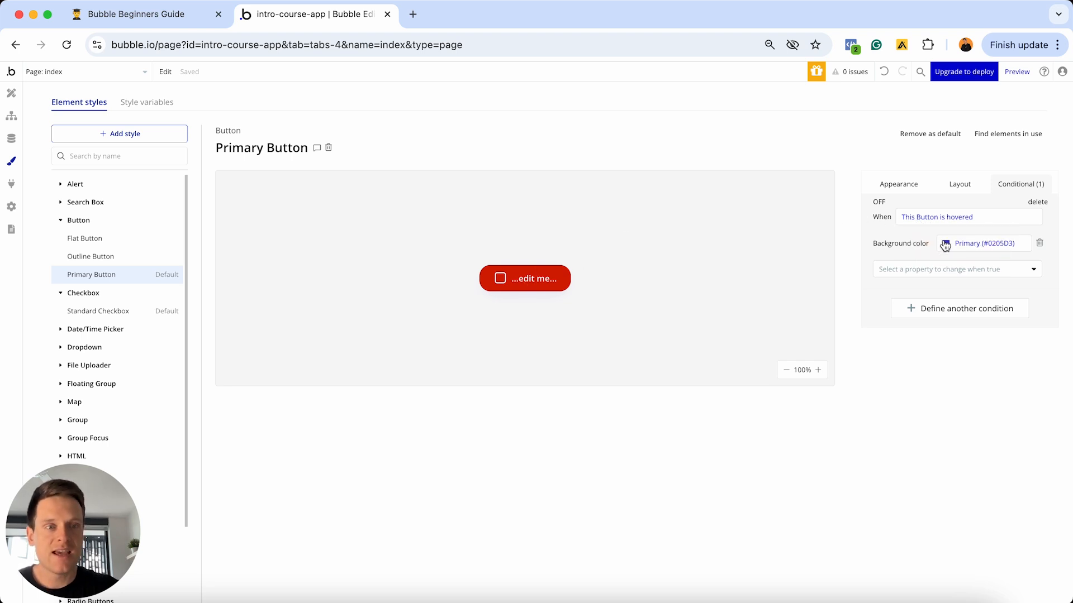
{"action": "left_click", "coordinate": [879, 204]}
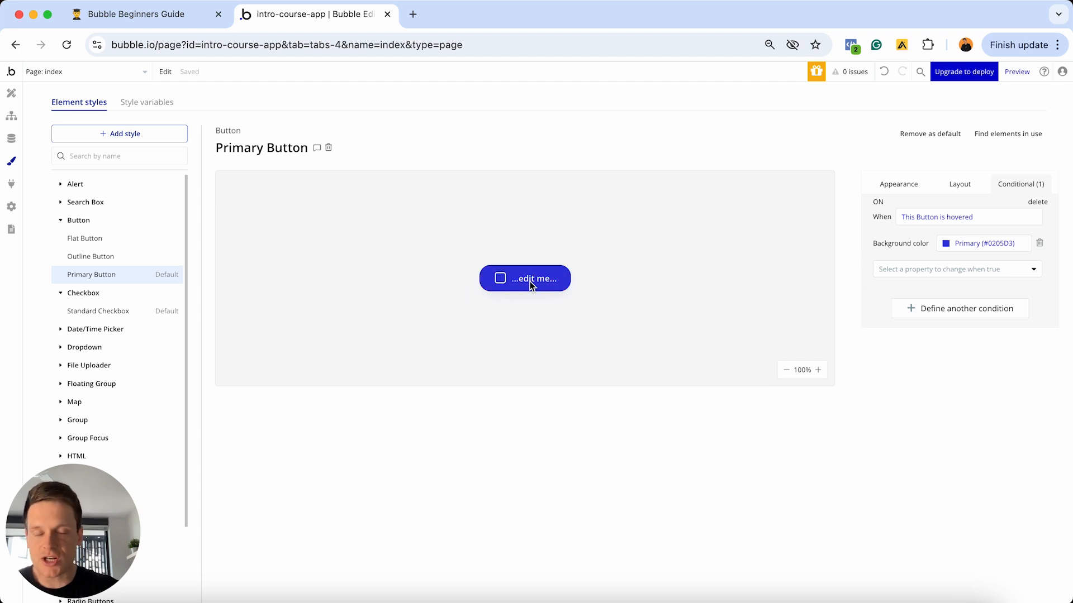
{"action": "left_click", "coordinate": [892, 182]}
{"action": "left_click", "coordinate": [1002, 441]}
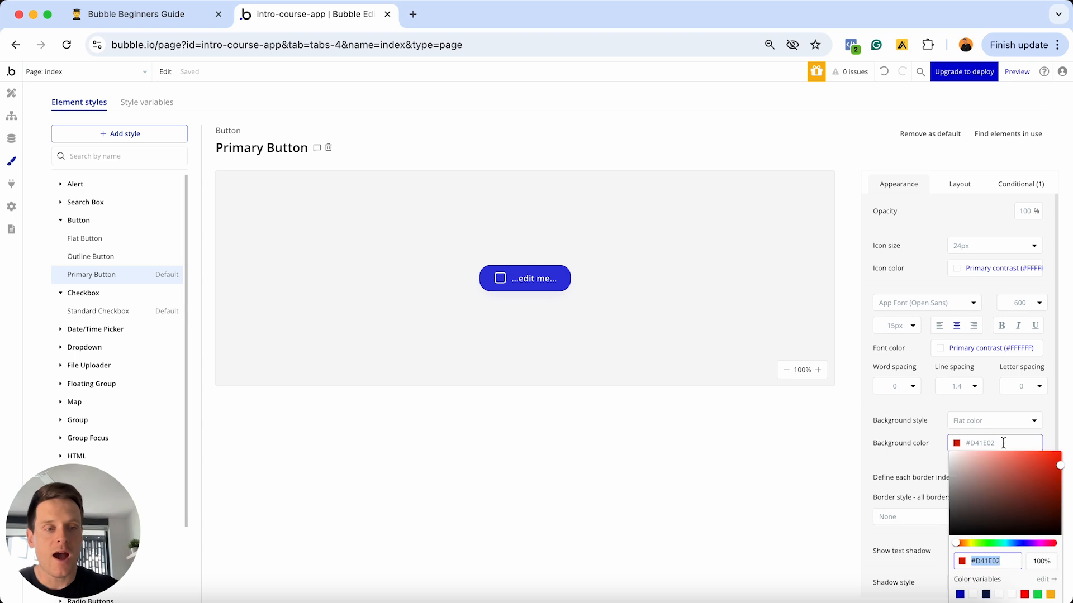
{"action": "triple_click", "coordinate": [1002, 443]}
{"action": "key", "text": "super+c"}
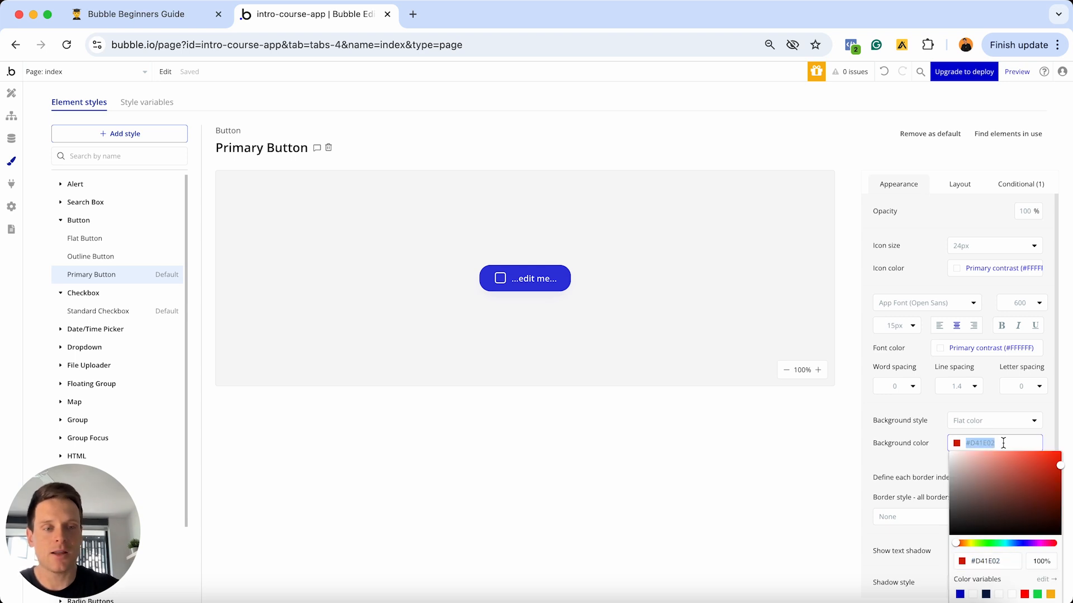
- Paste #D41E02 as the hover background, darken it to #AF1700, and preview the hover state
{"action": "left_click", "coordinate": [1013, 184]}
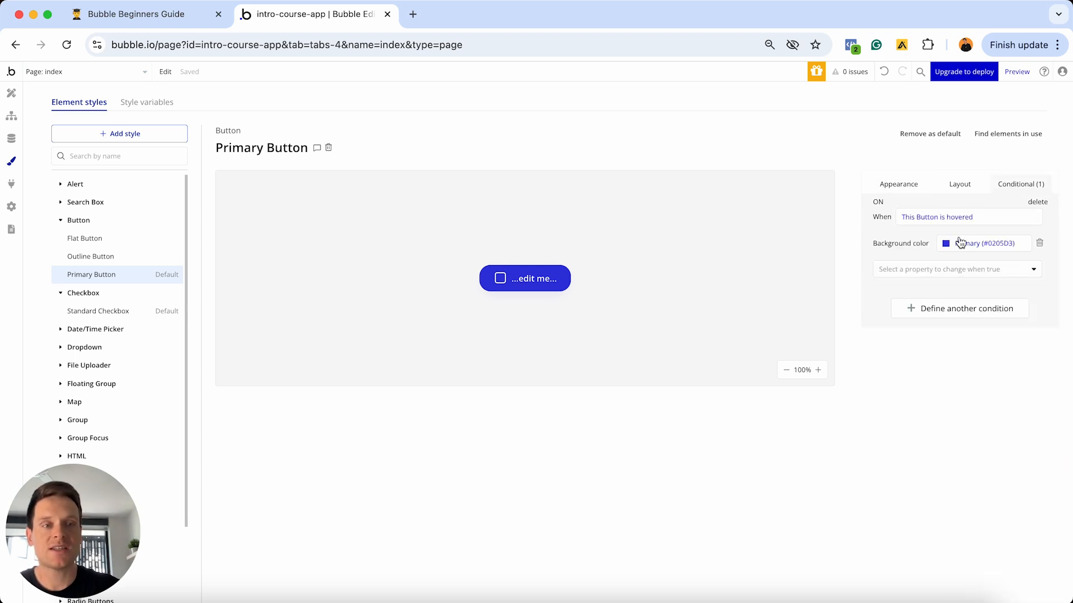
{"action": "left_click", "coordinate": [985, 243]}
{"action": "key", "text": "super+v"}
{"action": "key", "text": "Return"}
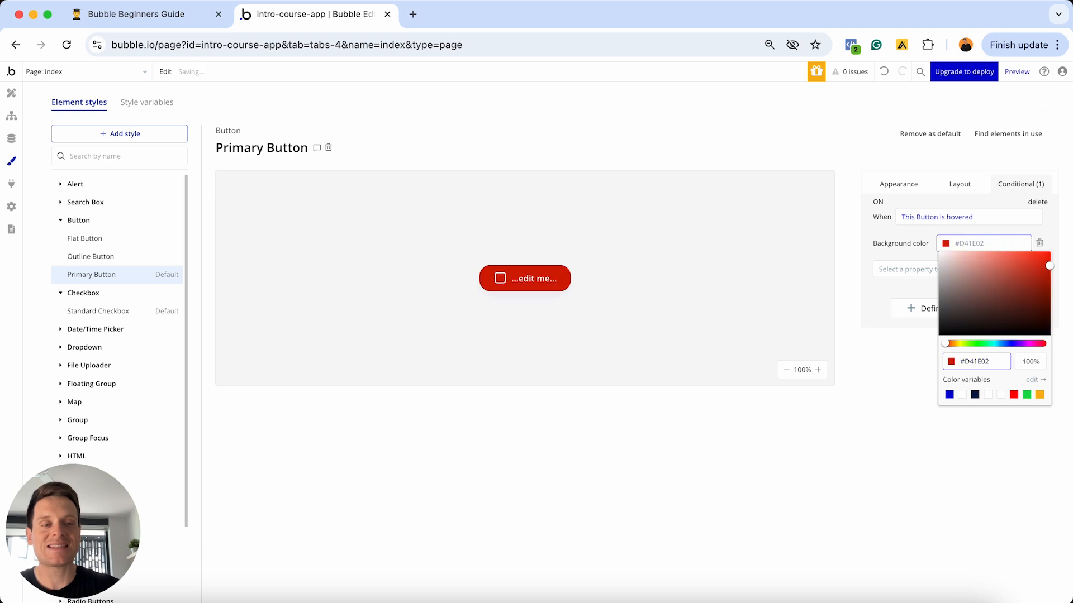
{"action": "left_click_drag", "start_coordinate": [1050, 267], "coordinate": [1050, 279]}
{"action": "left_click", "coordinate": [879, 203]}
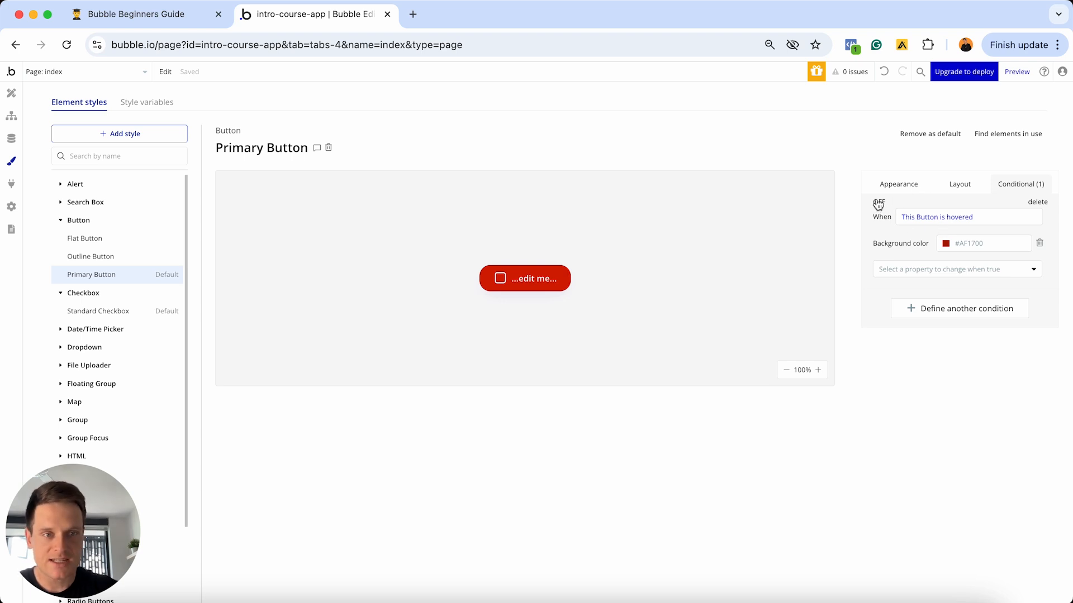
{"action": "left_click", "coordinate": [878, 203]}
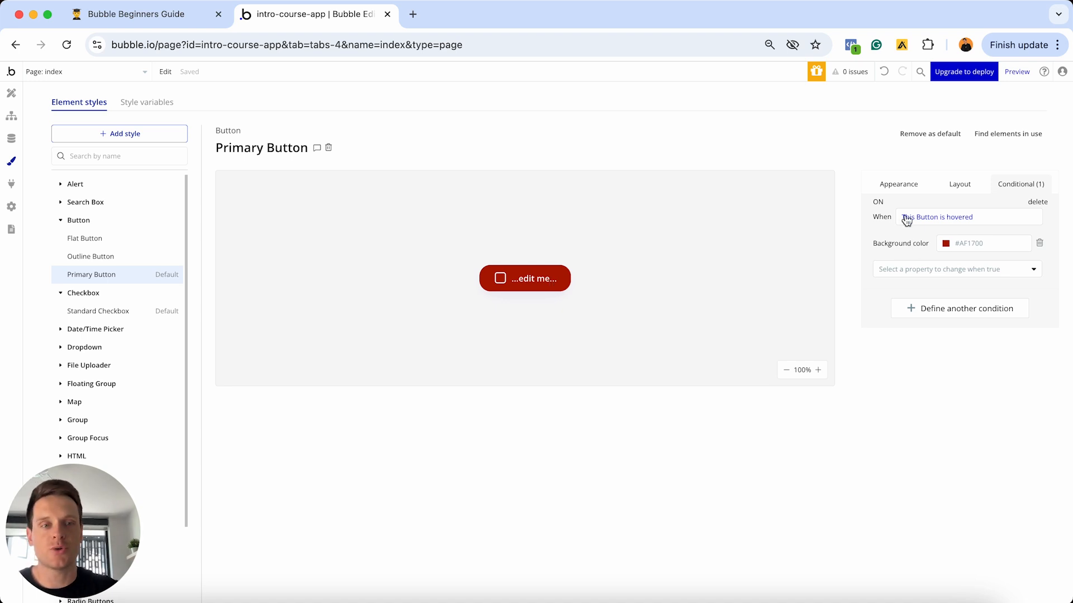
{"action": "left_click", "coordinate": [879, 203]}
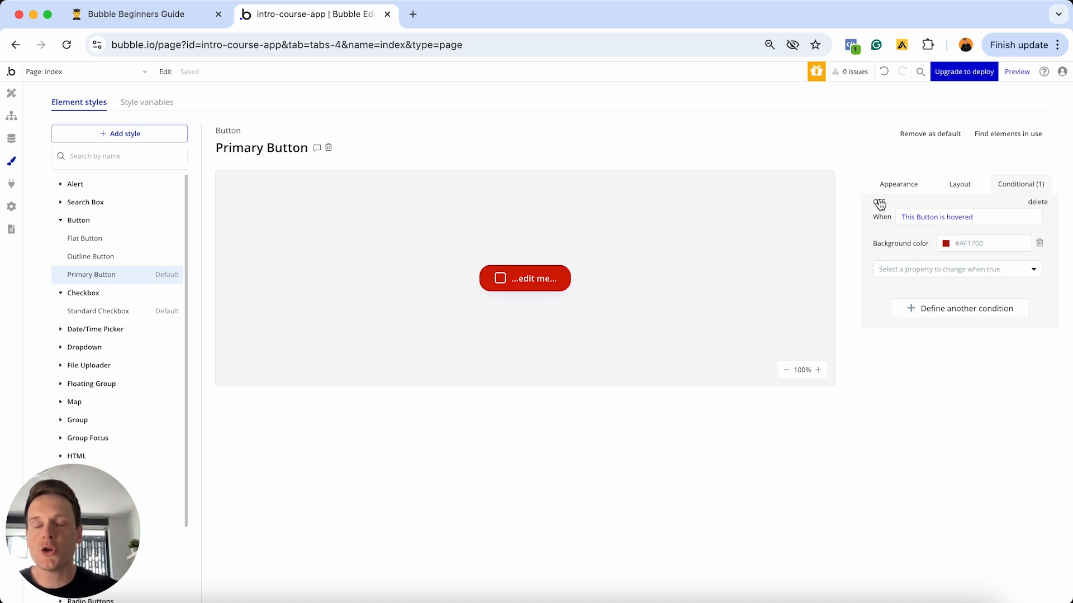
{"action": "left_click", "coordinate": [12, 93]}
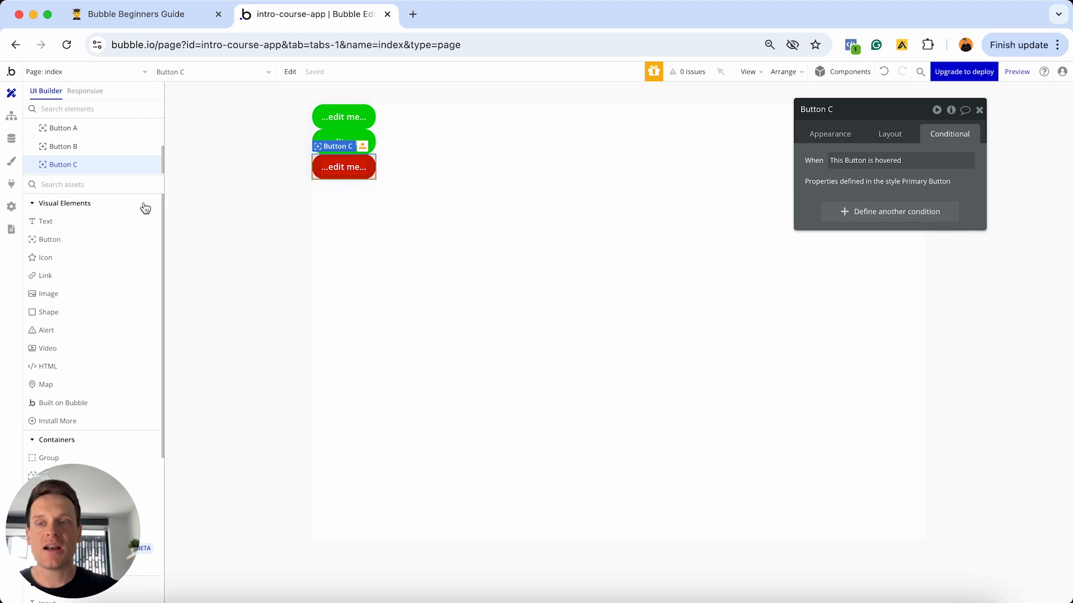
- Add a new button below Button C and switch Button B to the Primary Button style
{"action": "left_click", "coordinate": [85, 240]}
{"action": "left_click", "coordinate": [396, 252]}
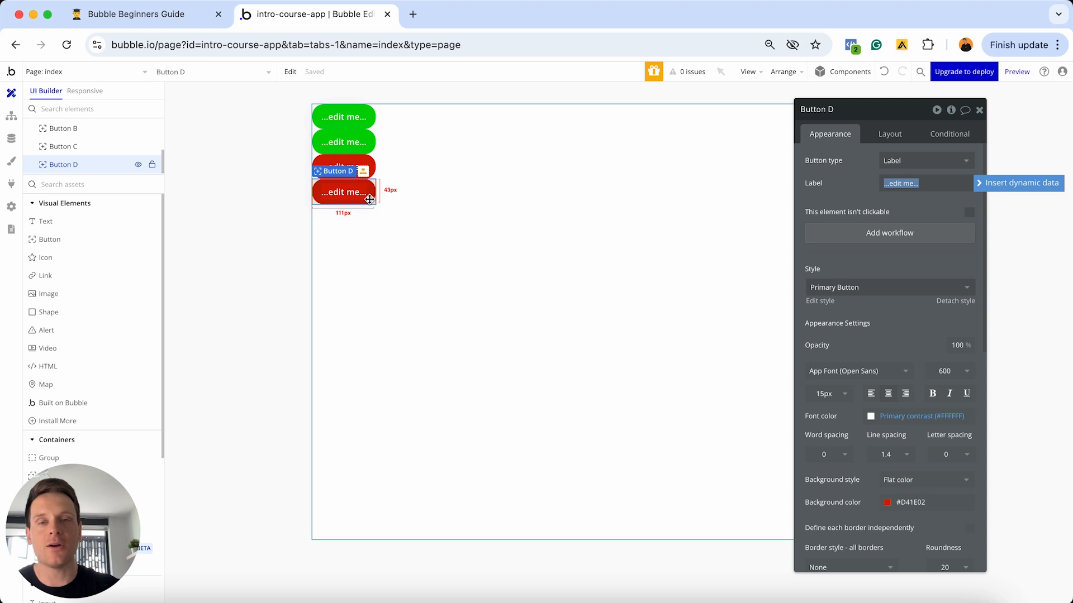
{"action": "left_click", "coordinate": [357, 138]}
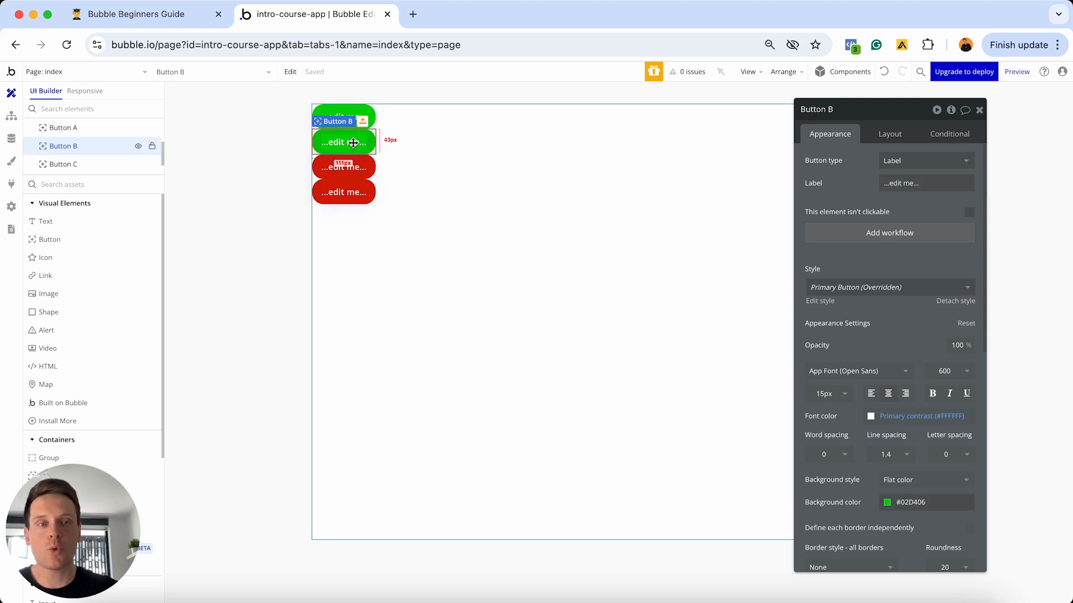
{"action": "left_click", "coordinate": [823, 291]}
{"action": "left_click", "coordinate": [835, 355]}
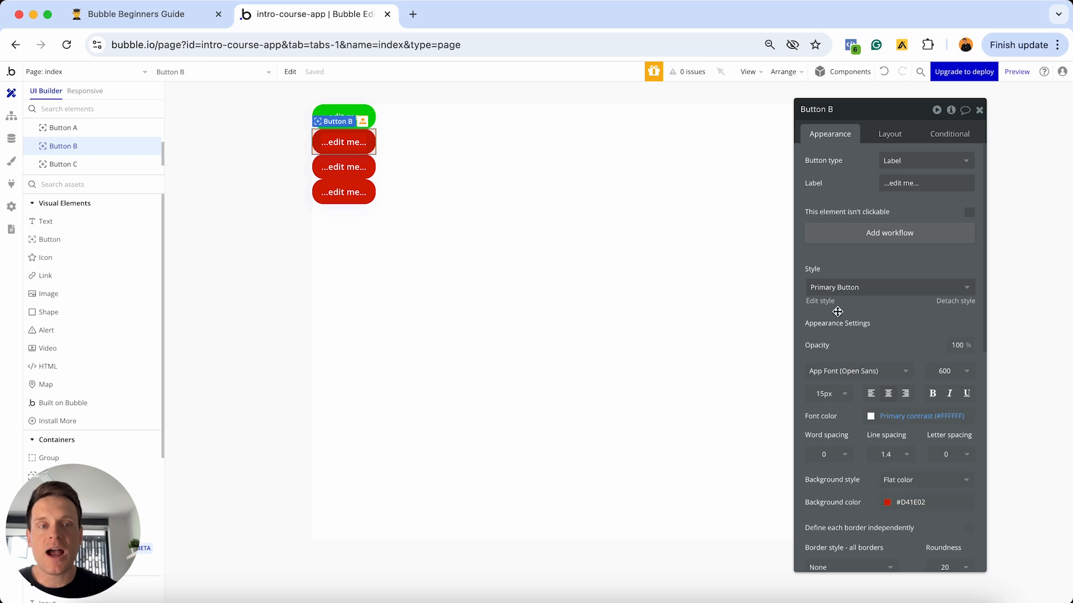
- Lower the Primary Button style's roundness from 20 to 10, then bring up the page list
{"action": "left_click", "coordinate": [820, 301]}
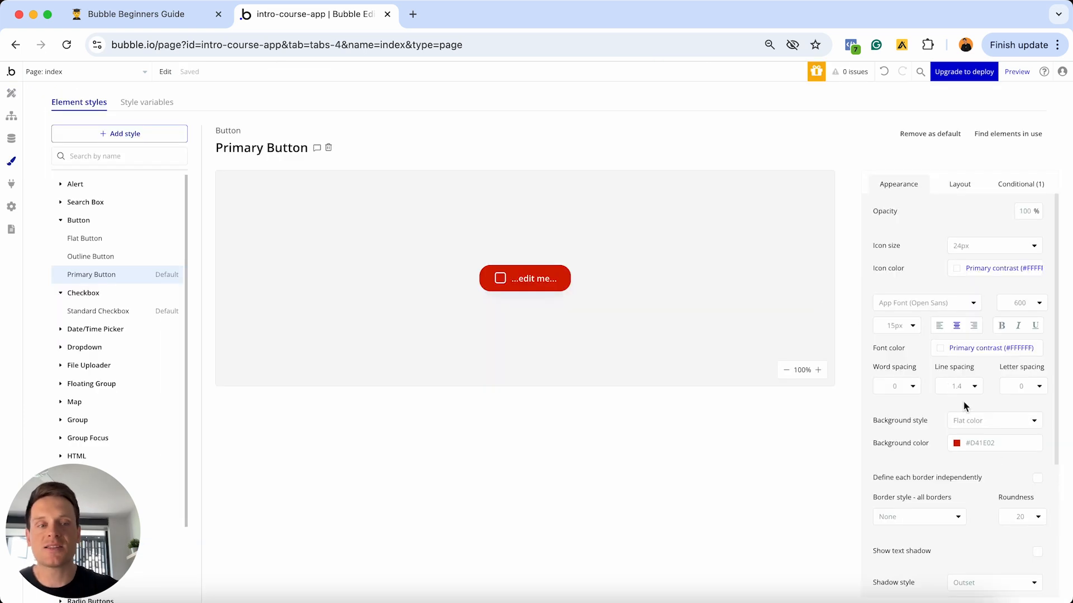
{"action": "left_click", "coordinate": [1018, 517]}
{"action": "key", "text": "BackSpace"}
{"action": "key", "text": "BackSpace"}
{"action": "type", "text": "10"}
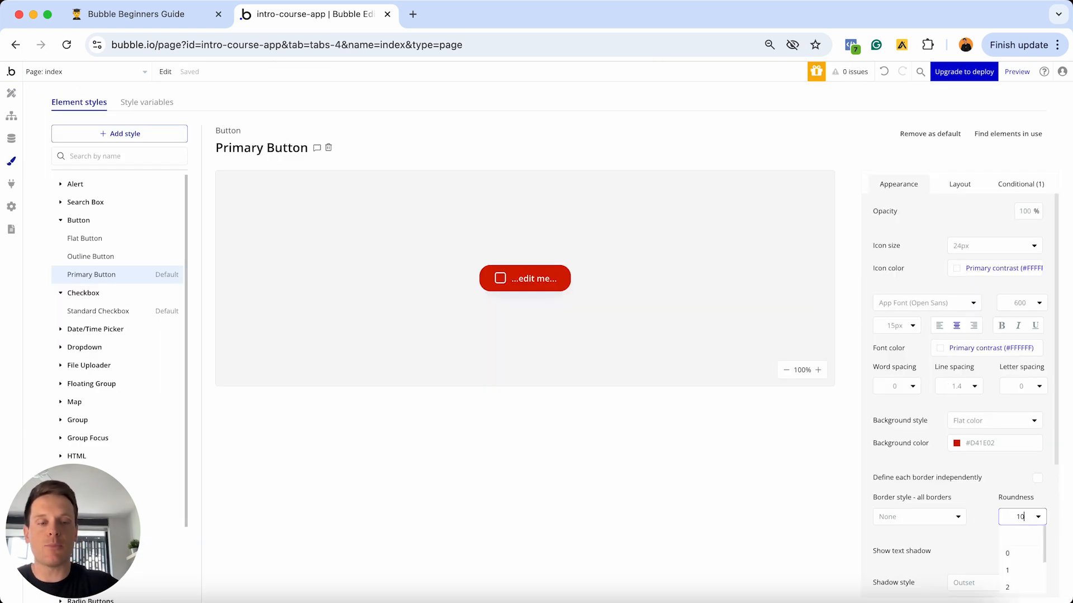
{"action": "key", "text": "Return"}
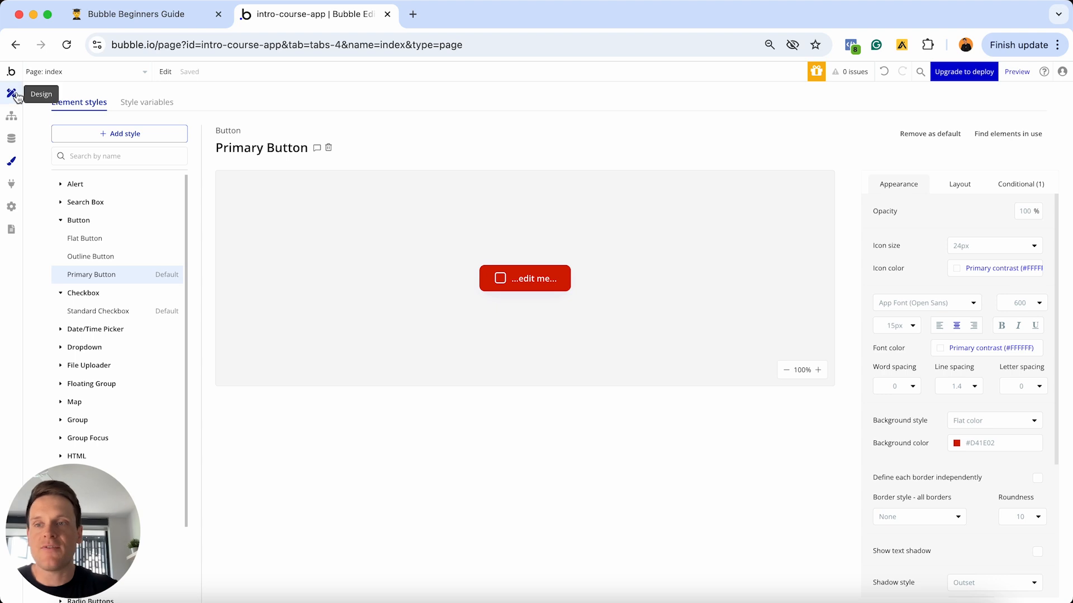
{"action": "left_click", "coordinate": [11, 93]}
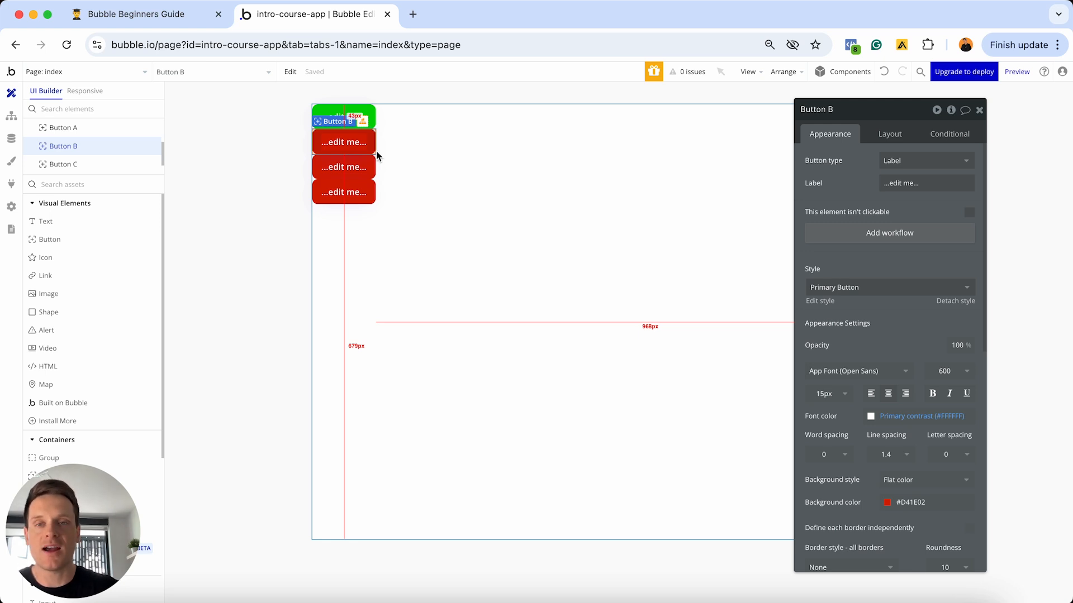
{"action": "left_click", "coordinate": [138, 74]}
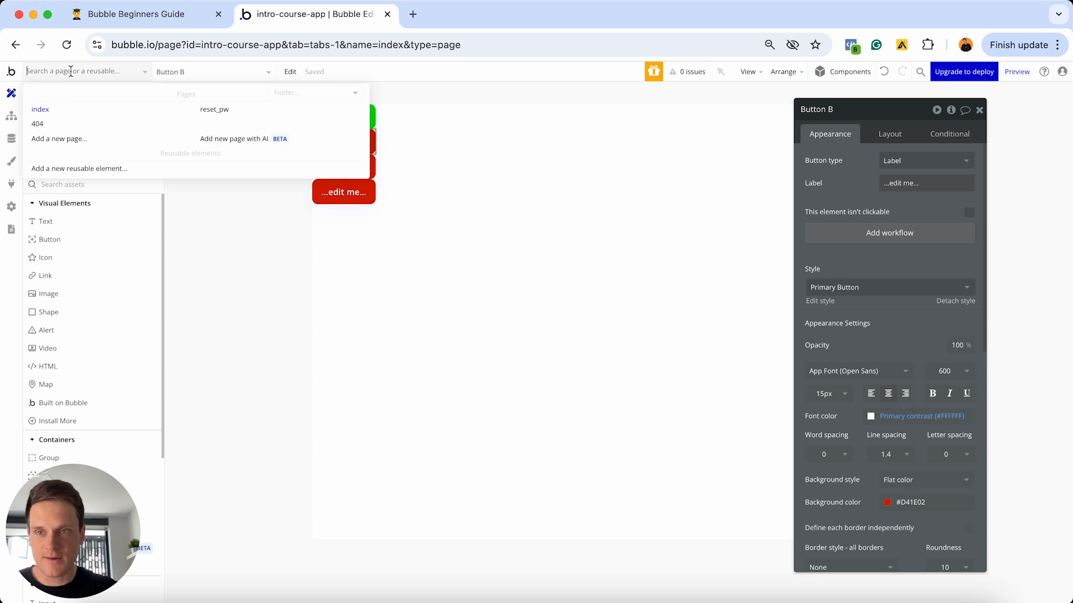
- Create a new page named test and place a button on it
{"action": "left_click", "coordinate": [67, 141]}
{"action": "left_click", "coordinate": [550, 151]}
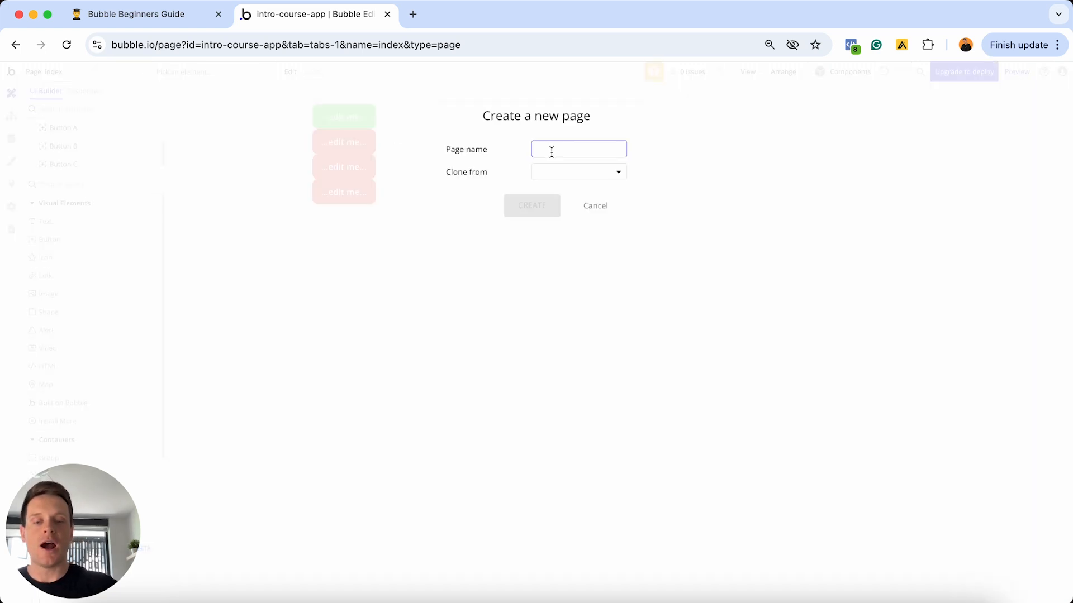
{"action": "type", "text": "test"}
{"action": "left_click", "coordinate": [531, 206]}
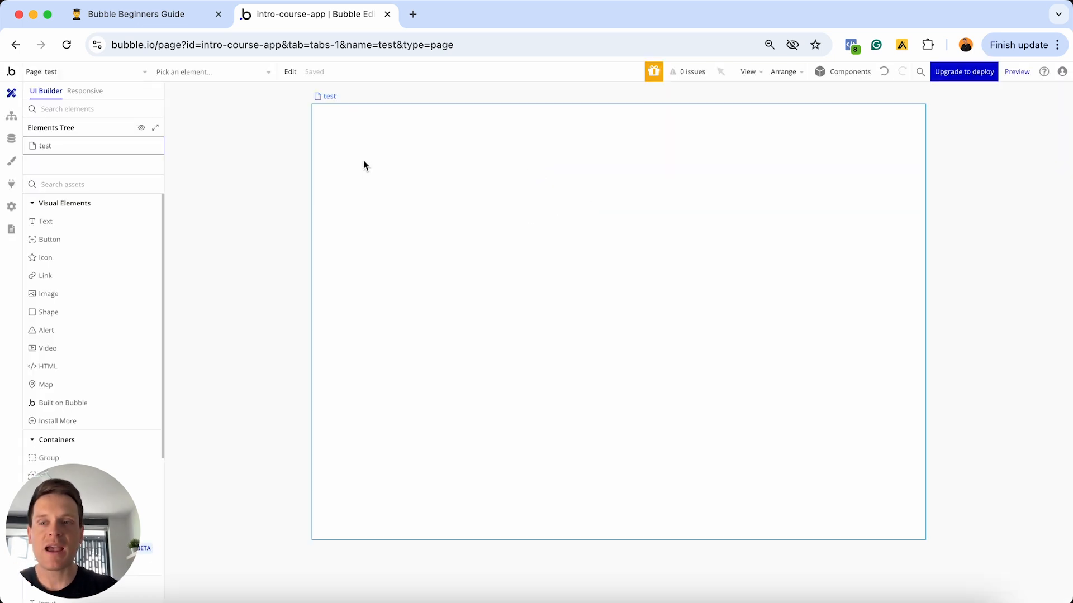
{"action": "left_click", "coordinate": [67, 241]}
{"action": "left_click", "coordinate": [469, 175]}
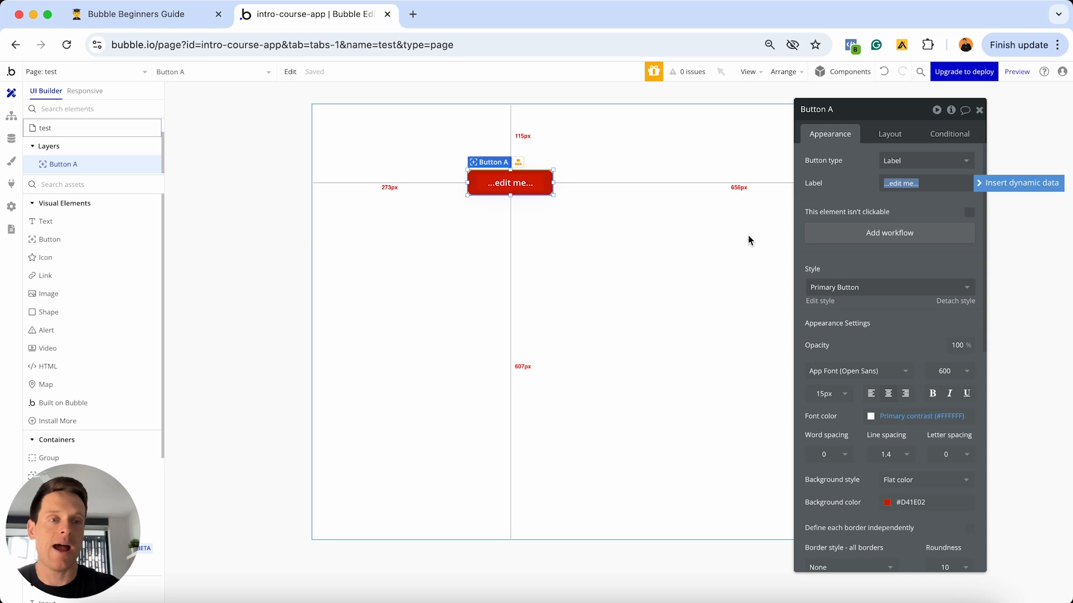
- Try the Outline Button and then Flat Button styles on Button A
{"action": "left_click", "coordinate": [852, 286]}
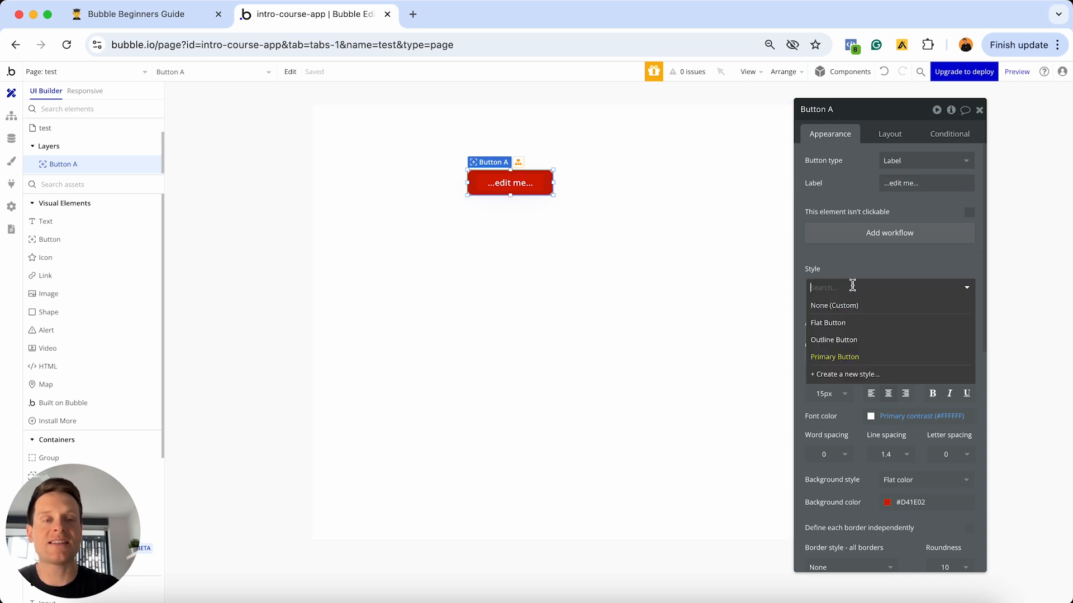
{"action": "left_click", "coordinate": [839, 344]}
{"action": "left_click", "coordinate": [842, 297]}
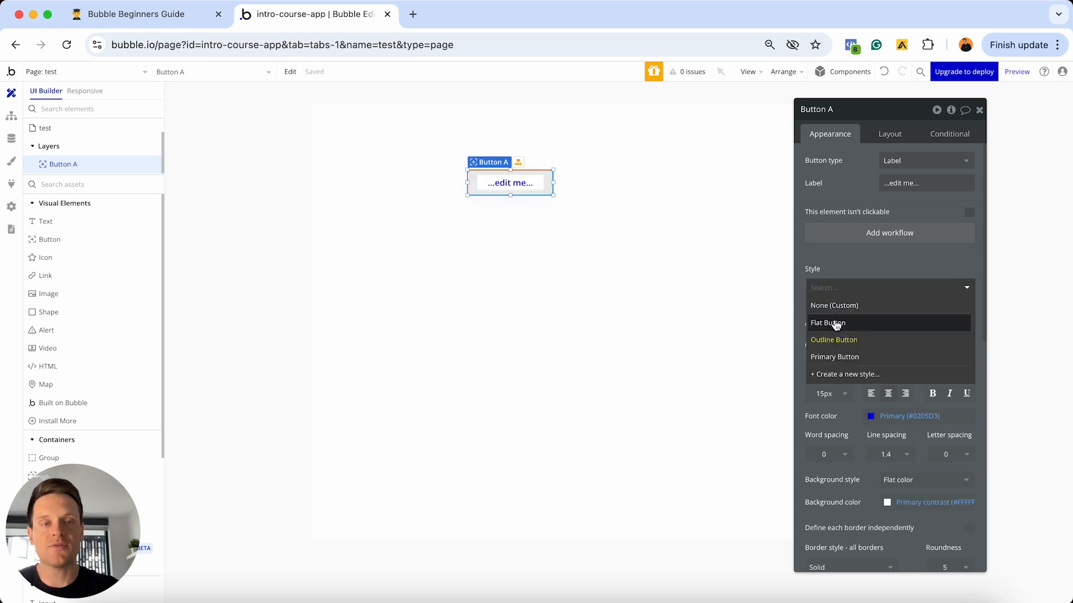
{"action": "left_click", "coordinate": [835, 324]}
{"action": "left_click", "coordinate": [862, 287]}
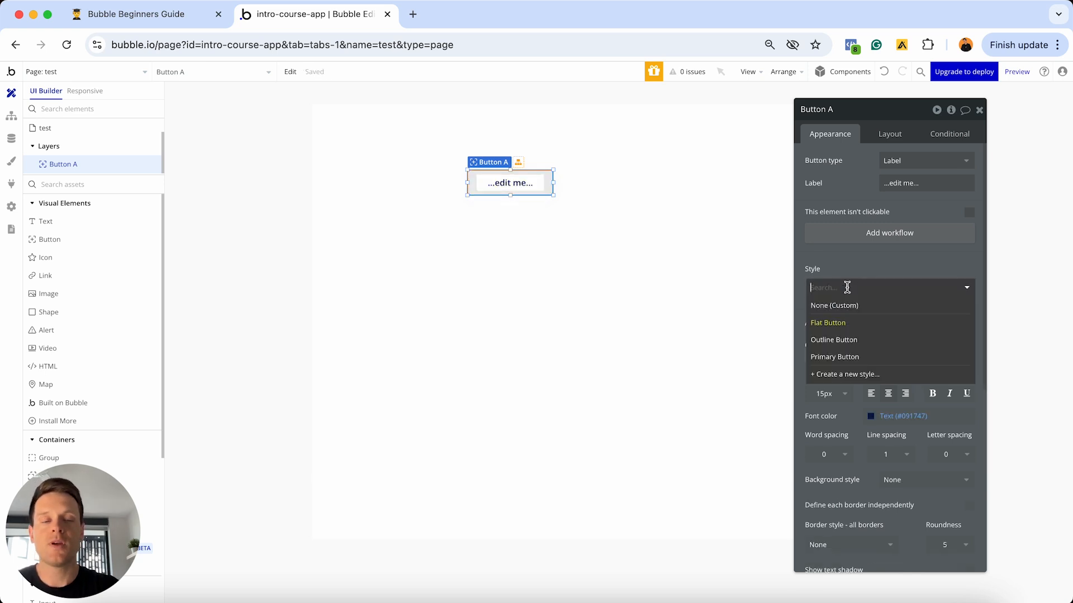
{"action": "left_click", "coordinate": [839, 375]}
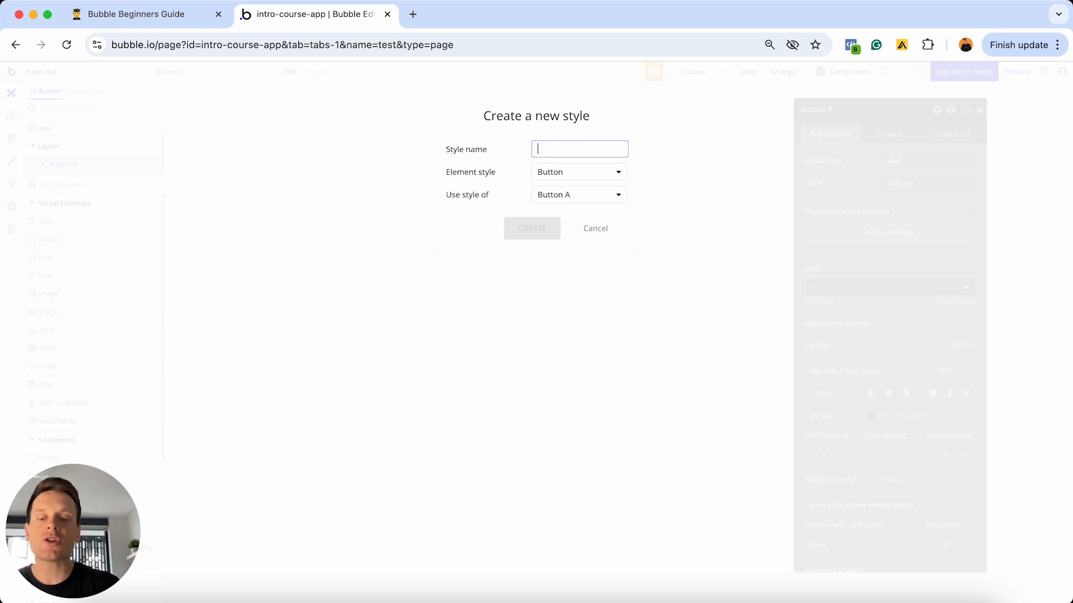
- Save Button A's look as the Special-button style with a yellow #D8E700 background
{"action": "type", "text": "Special-"}
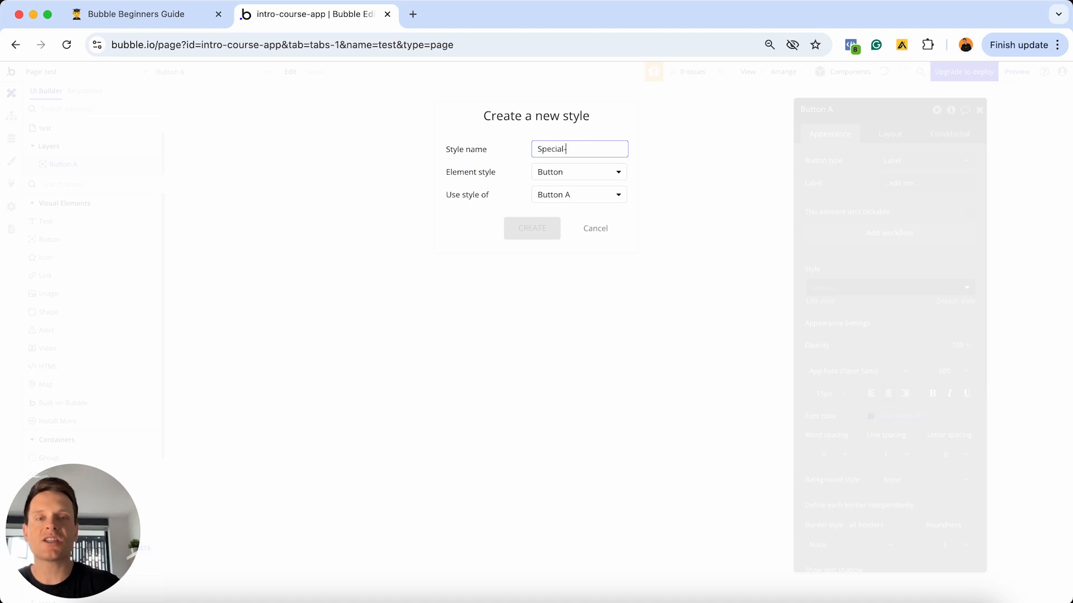
{"action": "type", "text": "button"}
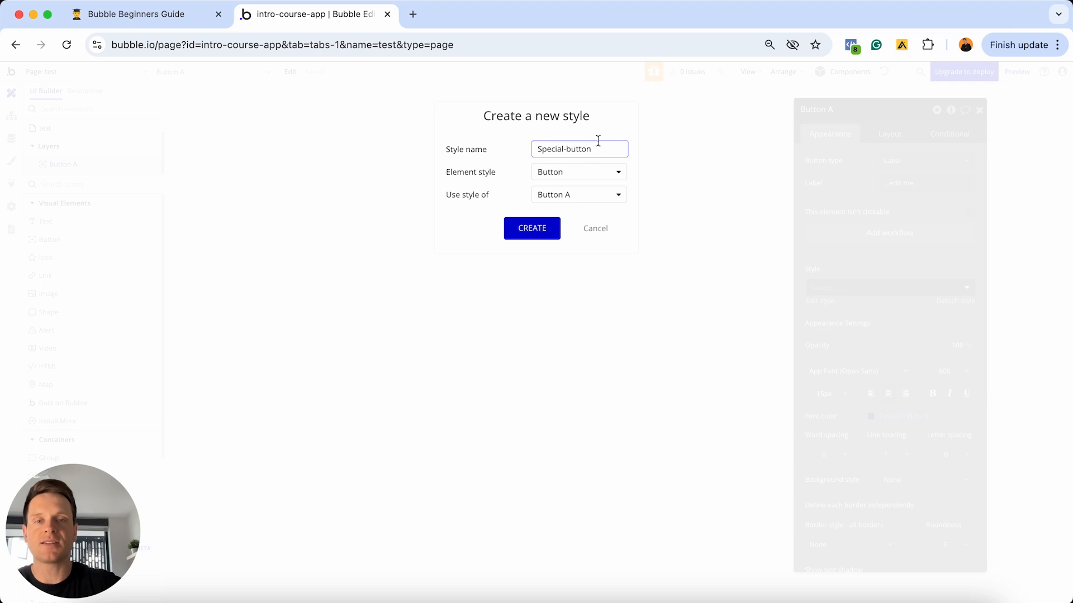
{"action": "left_click", "coordinate": [527, 229]}
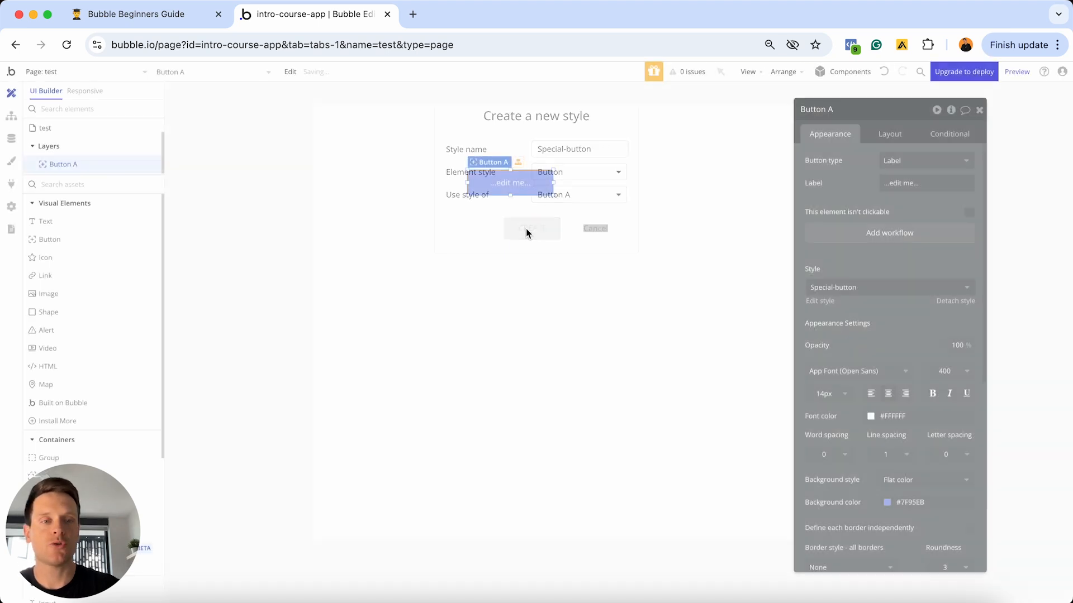
{"action": "left_click", "coordinate": [820, 300]}
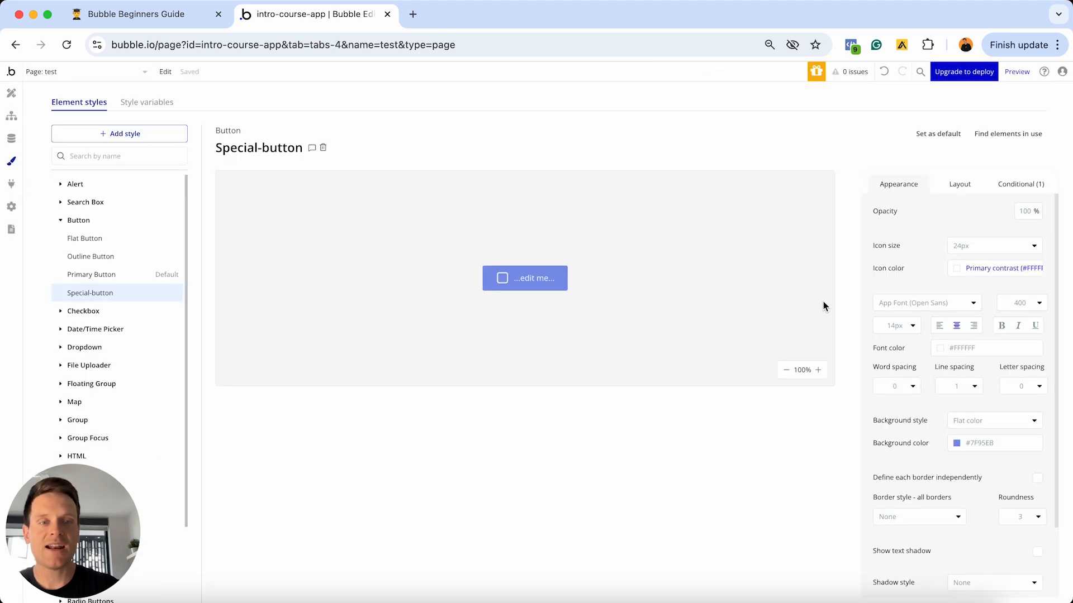
{"action": "left_click", "coordinate": [959, 445]}
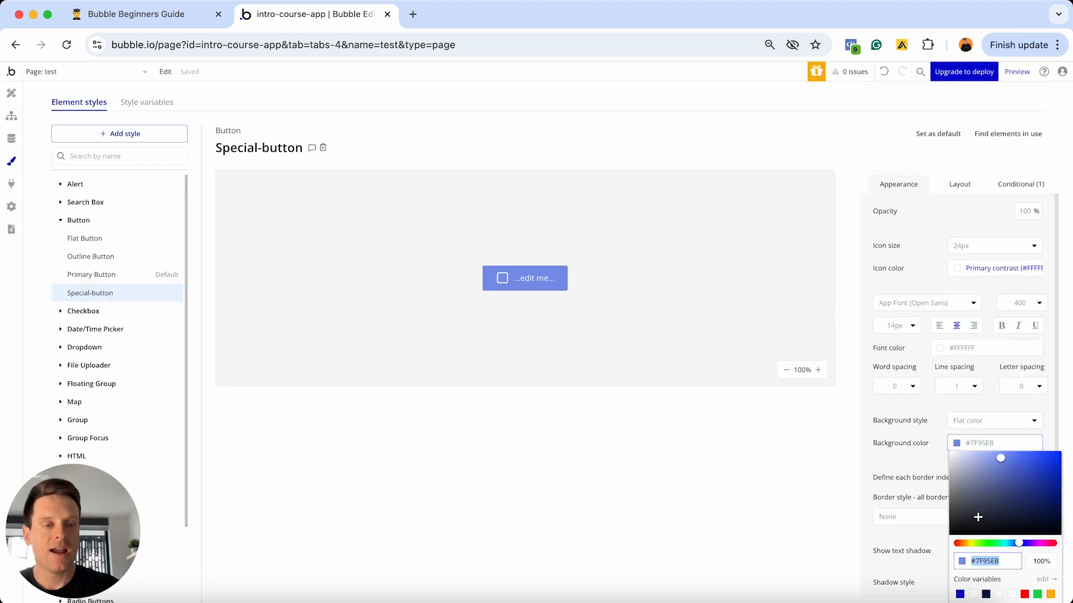
{"action": "left_click", "coordinate": [970, 544]}
{"action": "left_click_drag", "start_coordinate": [997, 485], "coordinate": [1068, 461]}
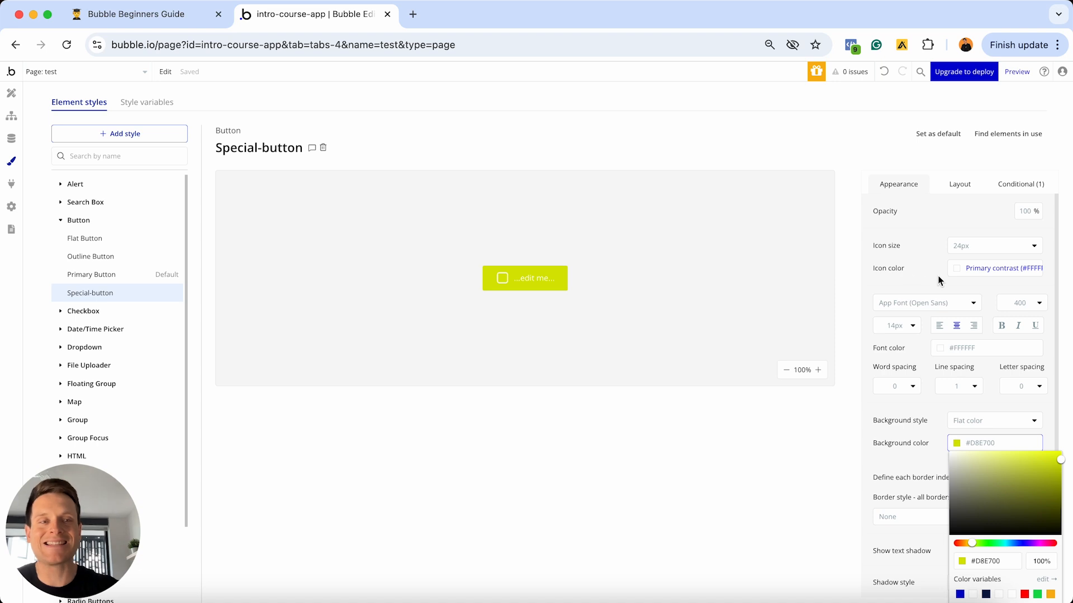
{"action": "left_click", "coordinate": [11, 93]}
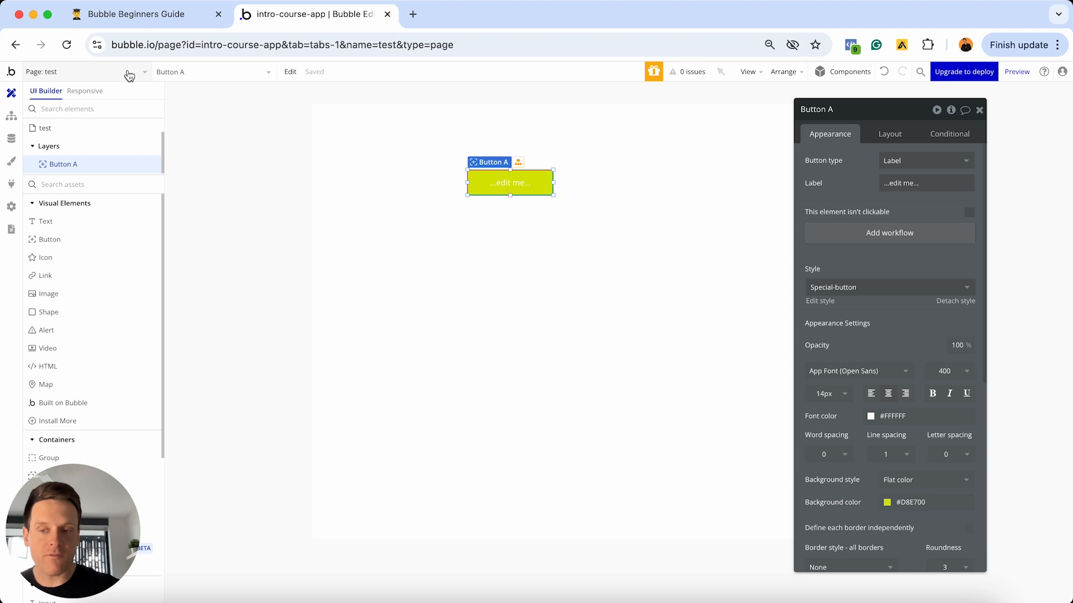
- Switch to the index page and select Buttons A, B and C to compare green and red
{"action": "left_click", "coordinate": [129, 76]}
{"action": "left_click", "coordinate": [100, 111]}
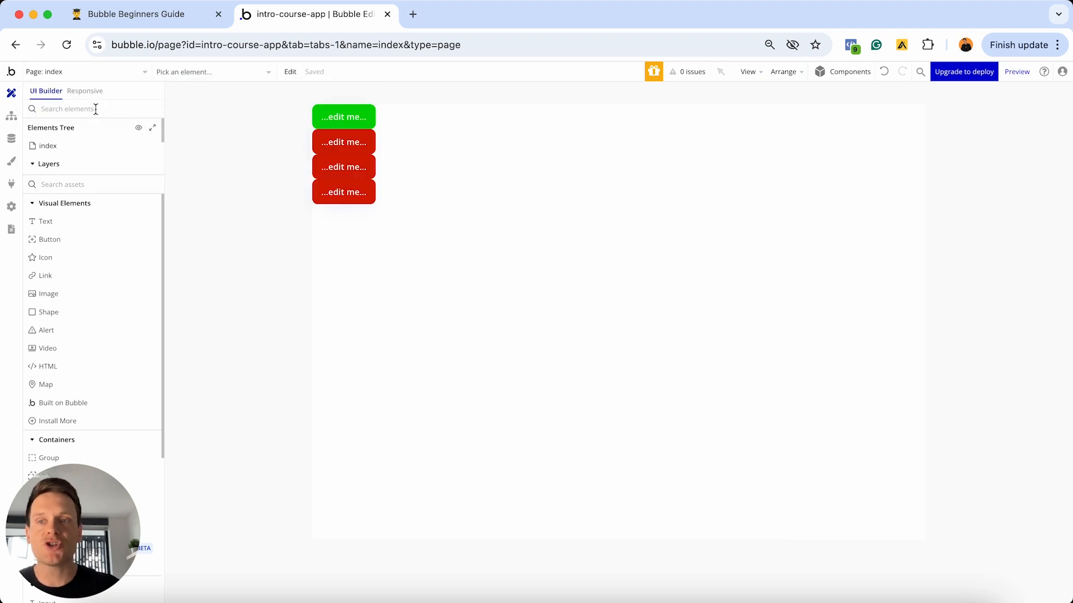
{"action": "double_click", "coordinate": [370, 119]}
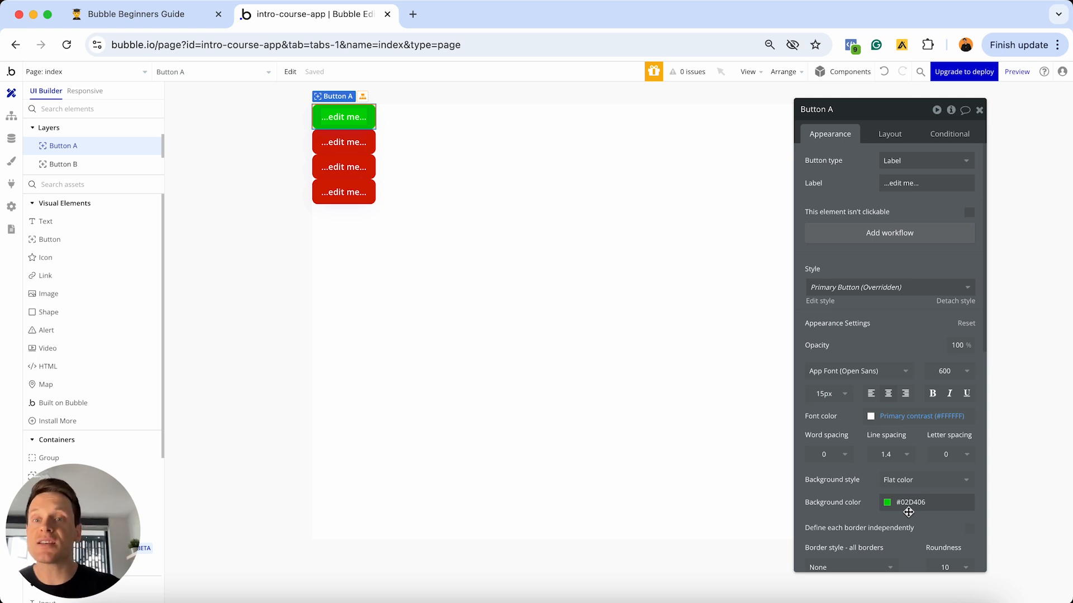
{"action": "left_click", "coordinate": [353, 143]}
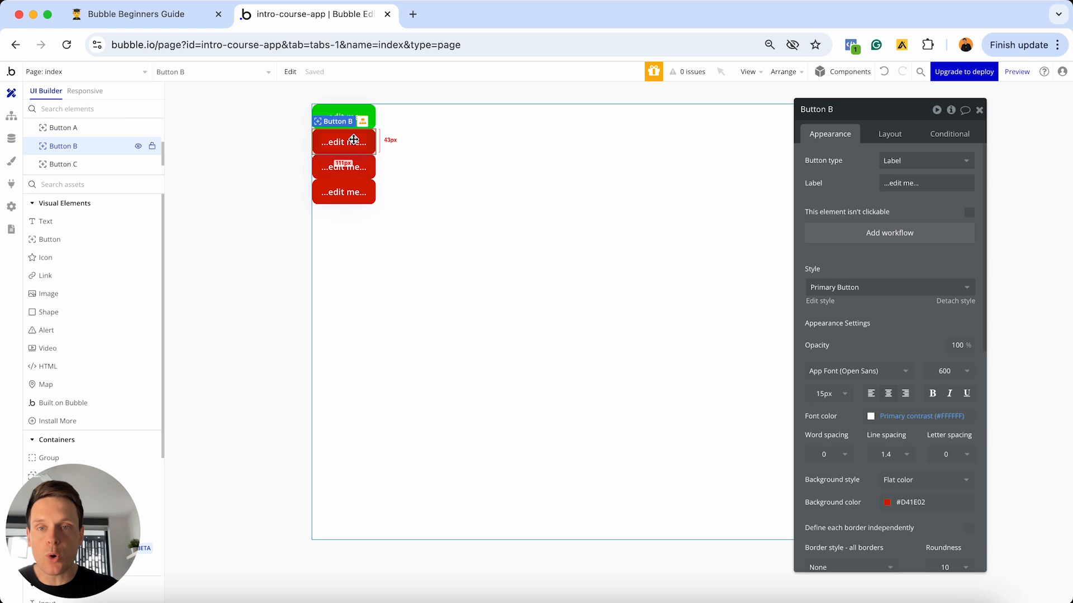
{"action": "left_click", "coordinate": [364, 167]}
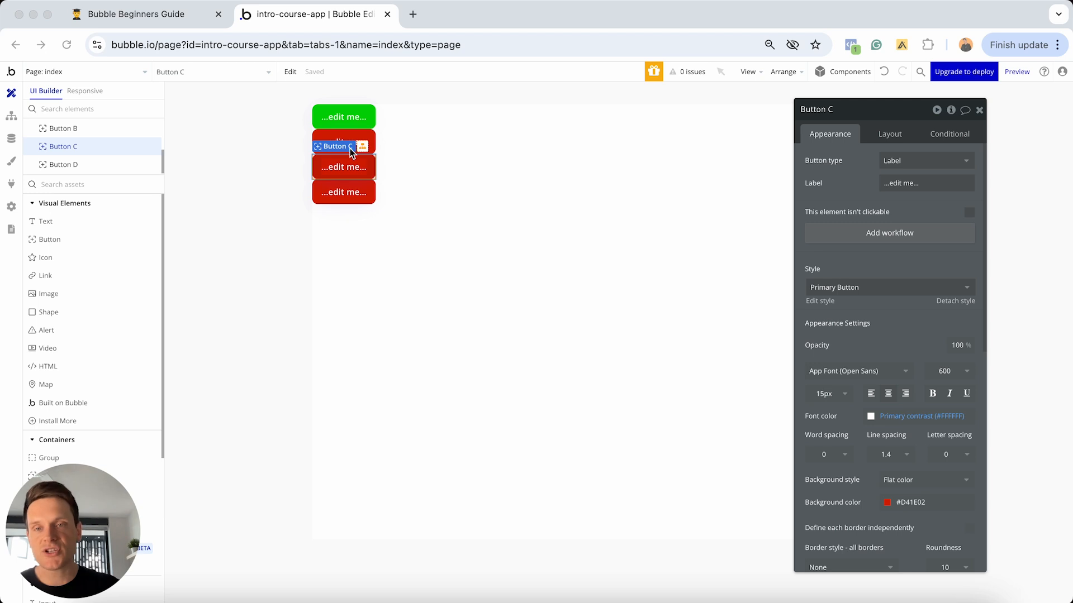
- Place Input A below Button D, view its Style choices, then switch to the Notion notes
{"action": "scroll", "coordinate": [74, 270], "scroll_direction": "down", "scroll_amount": 5}
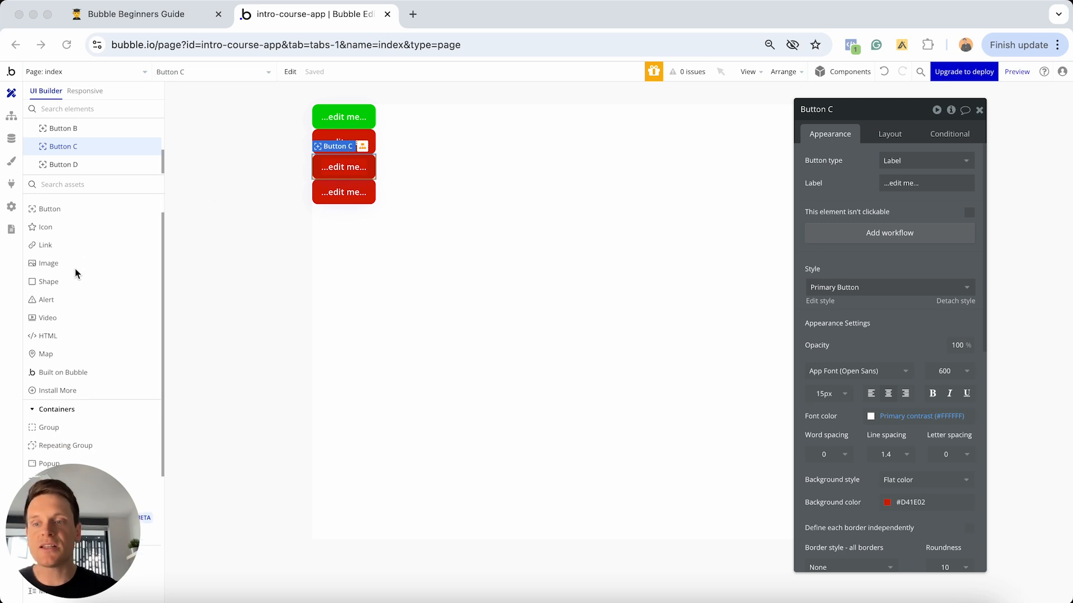
{"action": "scroll", "coordinate": [69, 296], "scroll_direction": "down", "scroll_amount": 2}
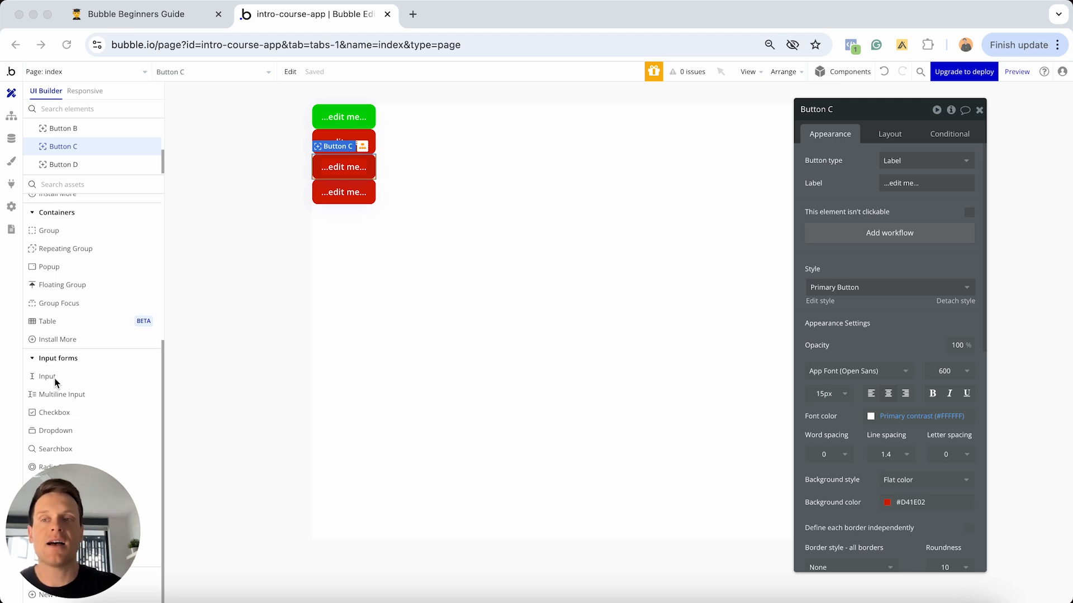
{"action": "left_click", "coordinate": [13, 163]}
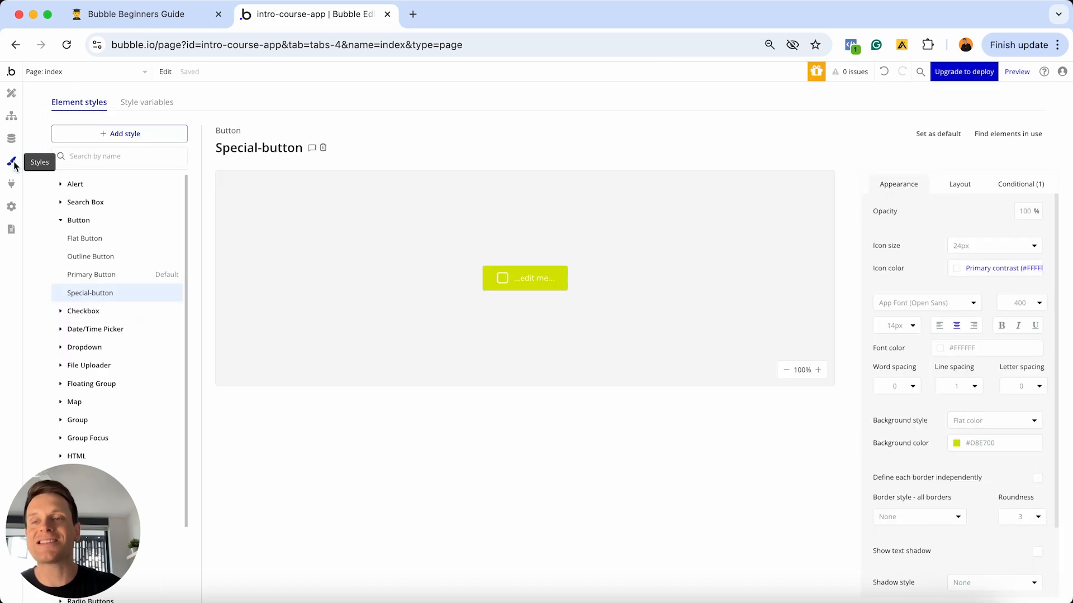
{"action": "left_click", "coordinate": [9, 95]}
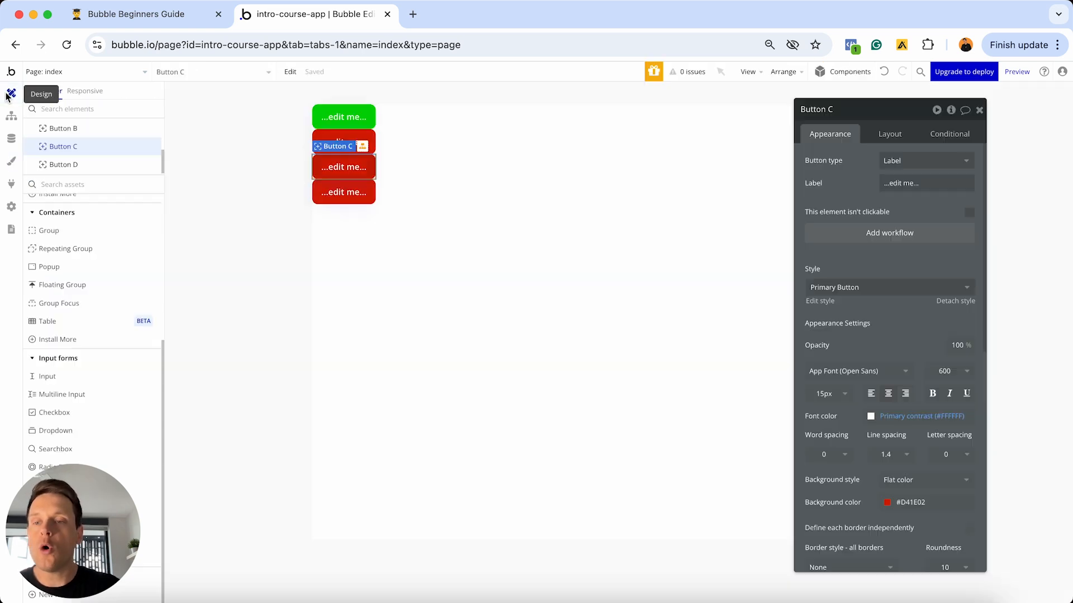
{"action": "left_click", "coordinate": [67, 379]}
{"action": "left_click", "coordinate": [448, 307]}
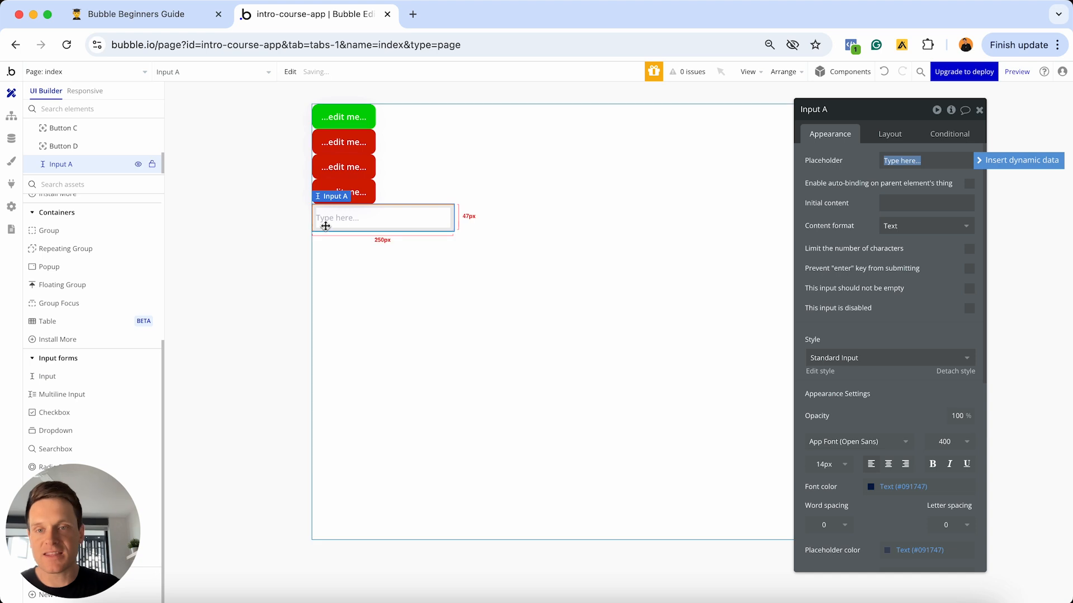
{"action": "left_click", "coordinate": [871, 358]}
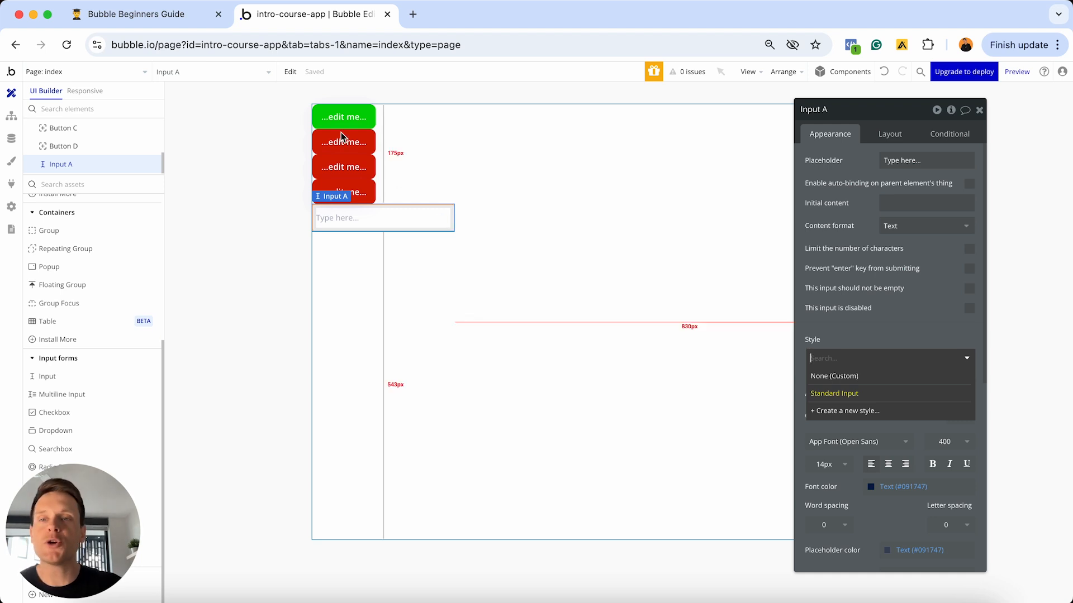
{"action": "key", "text": "ctrl+shift+Tab"}
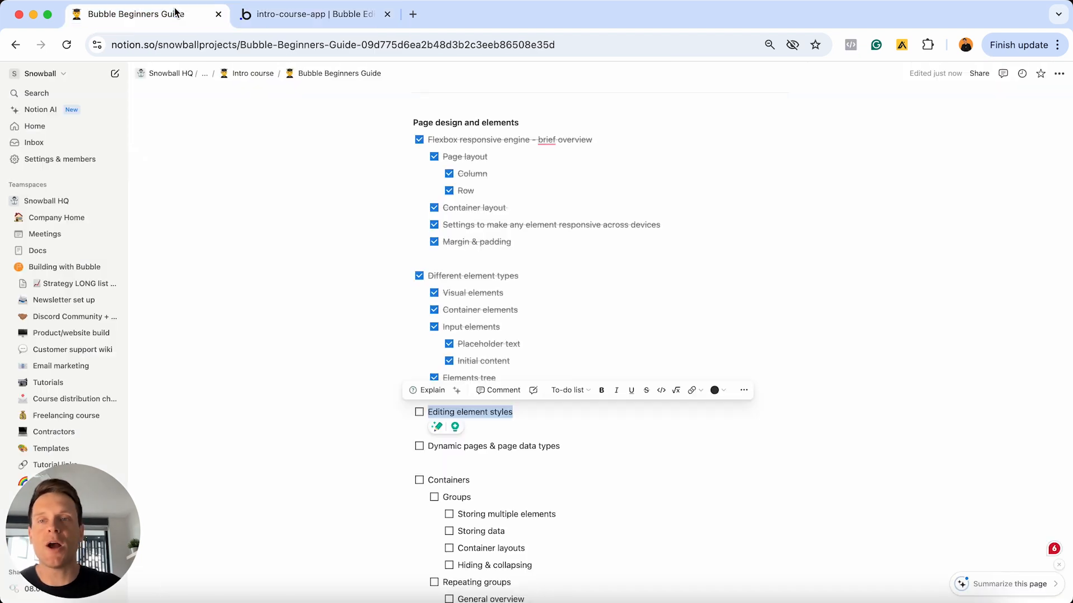
- Tick 'Editing element styles' as done in the Notion course checklist
{"action": "left_click", "coordinate": [419, 413]}
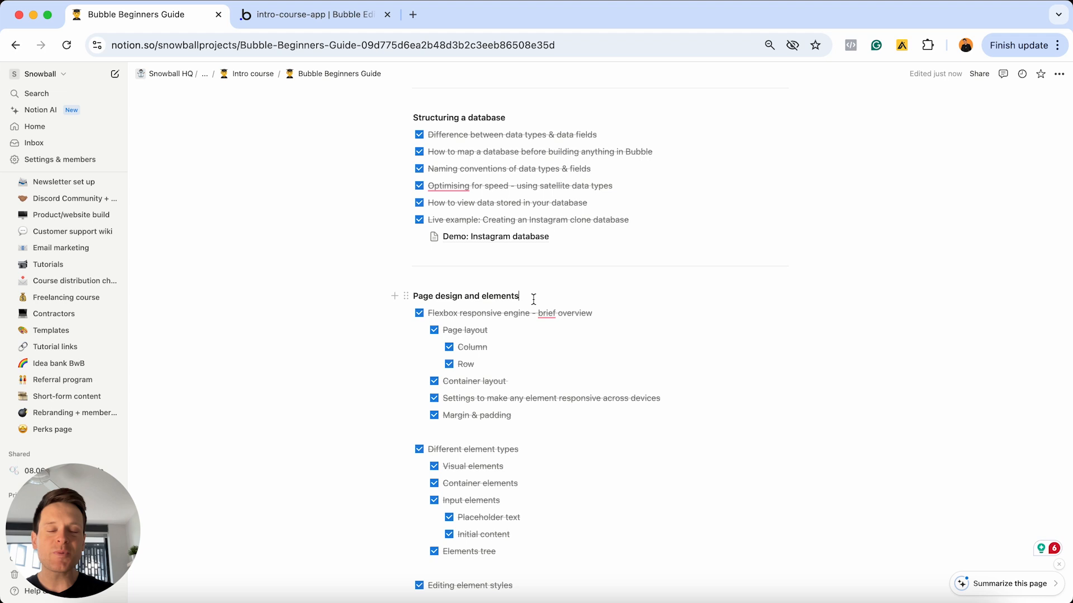
{"action": "scroll", "coordinate": [533, 298], "scroll_direction": "down", "scroll_amount": 2}
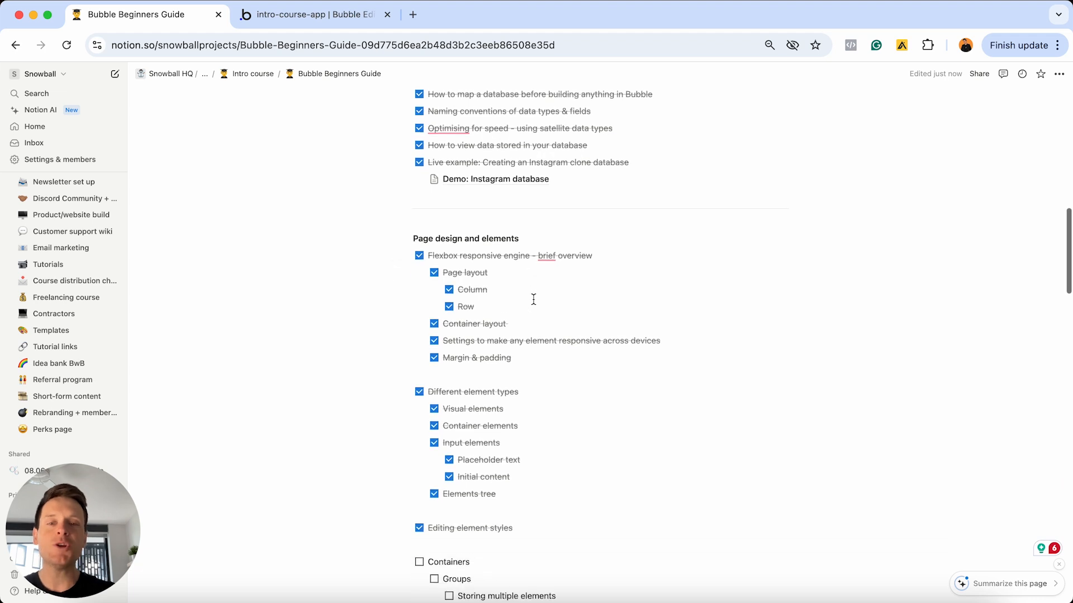
{"action": "scroll", "coordinate": [545, 264], "scroll_direction": "down", "scroll_amount": 2}
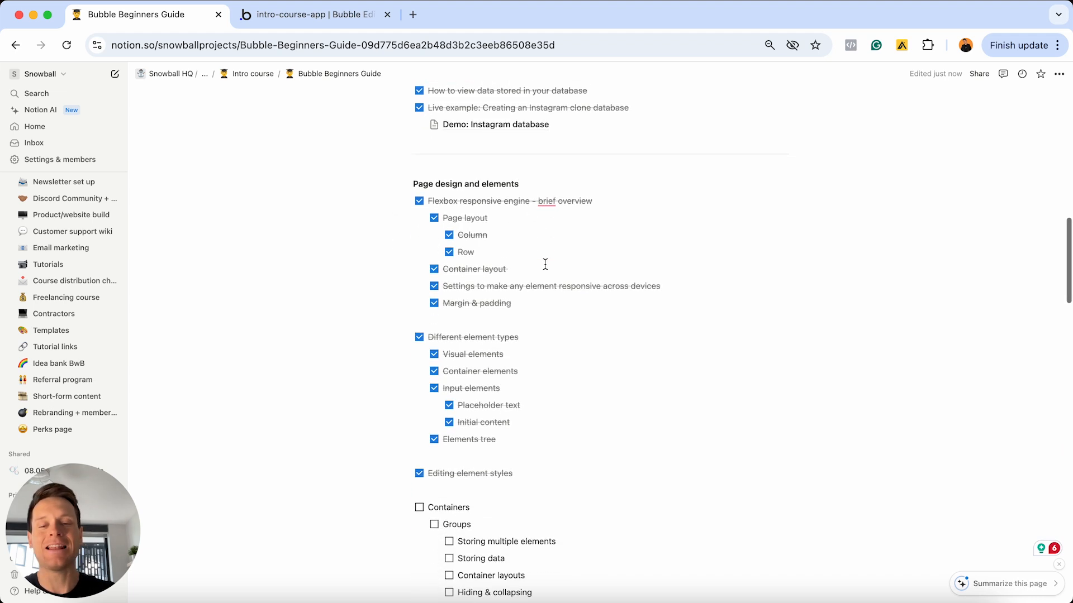
{"action": "scroll", "coordinate": [545, 264], "scroll_direction": "down", "scroll_amount": 10}
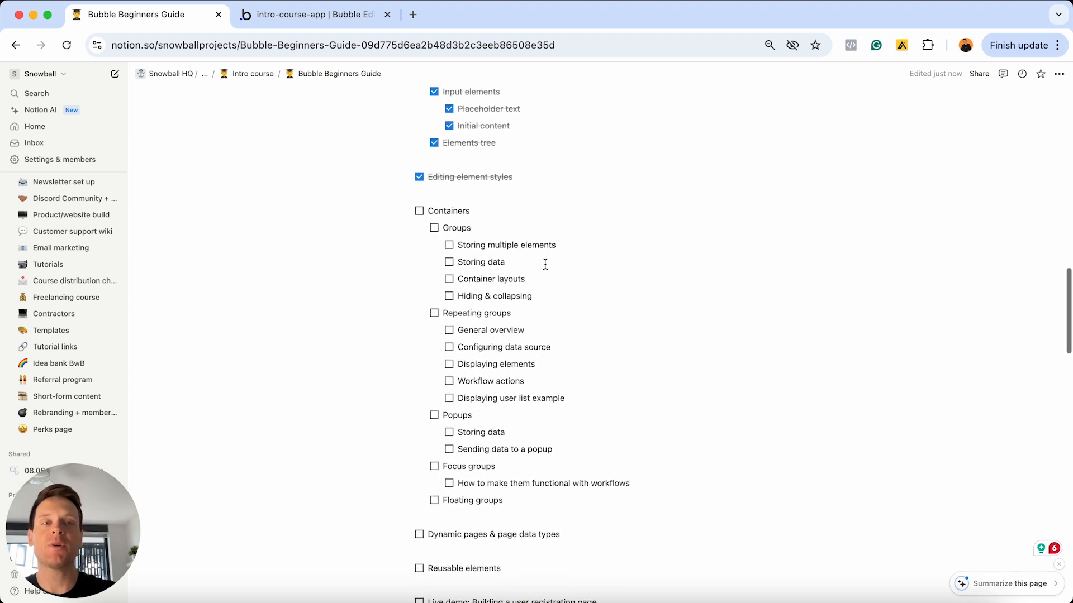
- Select the Containers heading in the checklist, then go back to the Bubble editor
{"action": "left_click", "coordinate": [491, 210]}
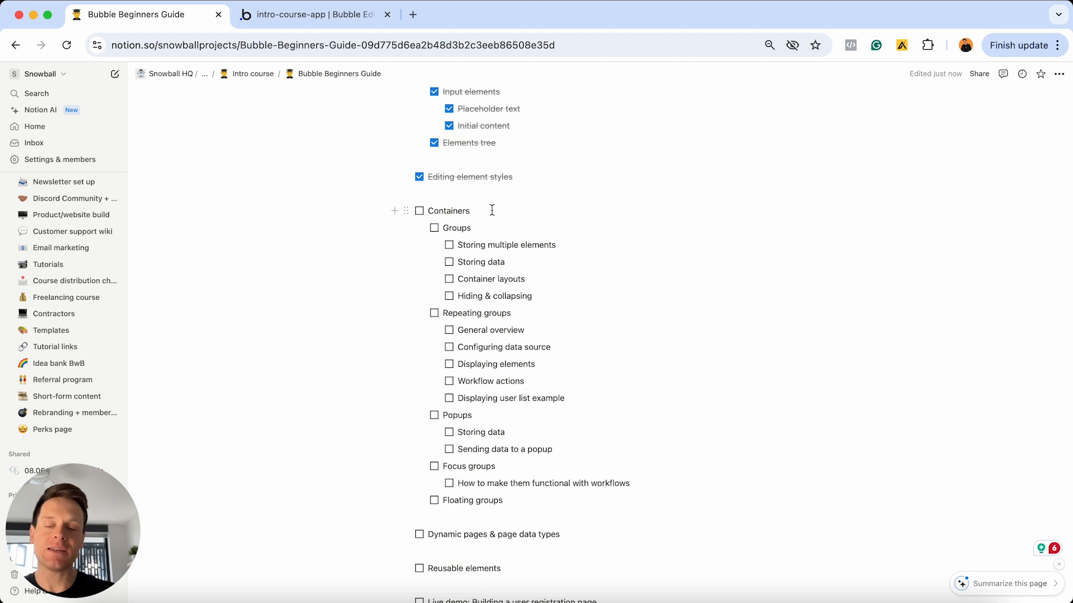
{"action": "double_click", "coordinate": [491, 210]}
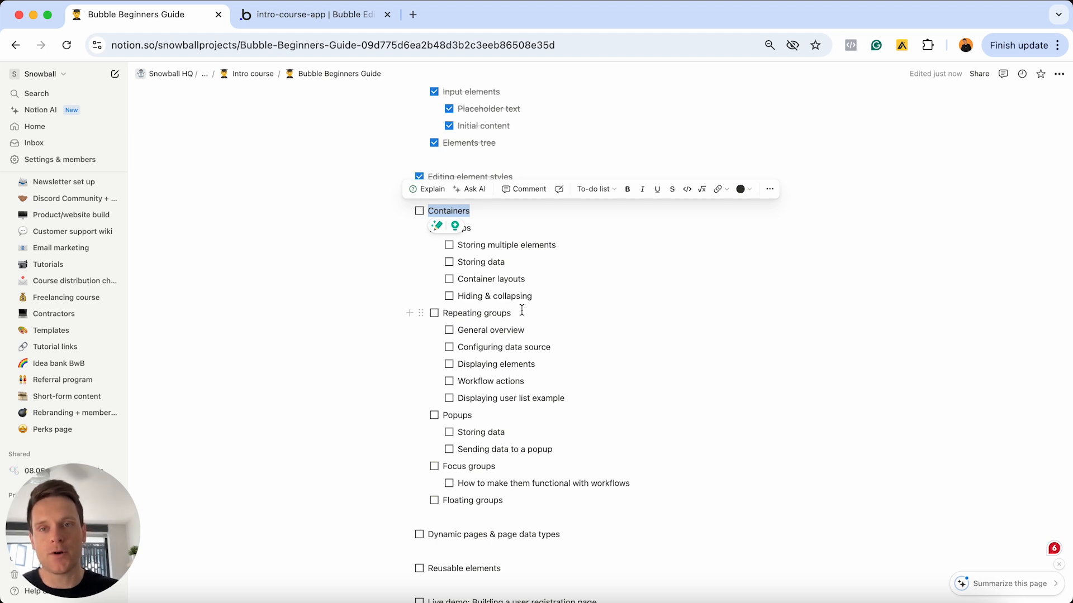
{"action": "left_click", "coordinate": [298, 17]}
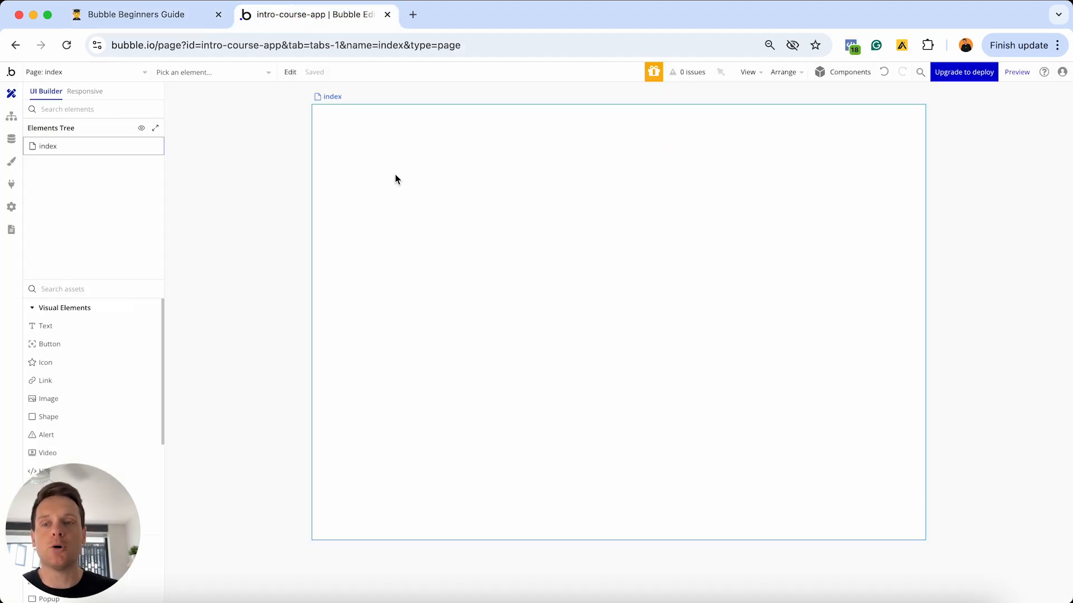
- Enlarge the elements panel and place a Group from Containers on the page as Group A
{"action": "scroll", "coordinate": [85, 335], "scroll_direction": "down", "scroll_amount": 2}
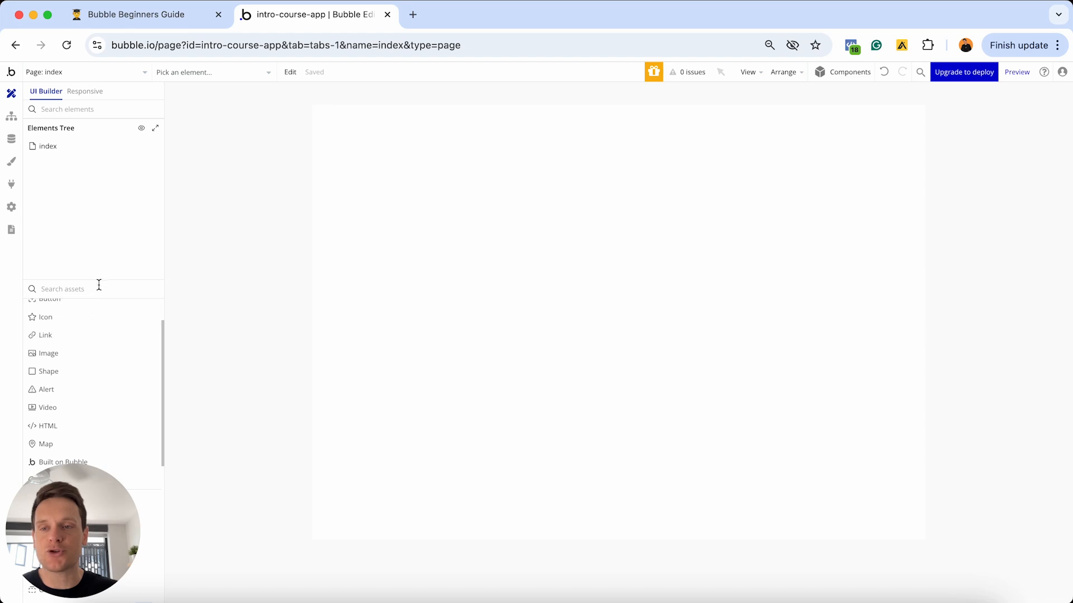
{"action": "left_click_drag", "start_coordinate": [100, 272], "coordinate": [106, 171]}
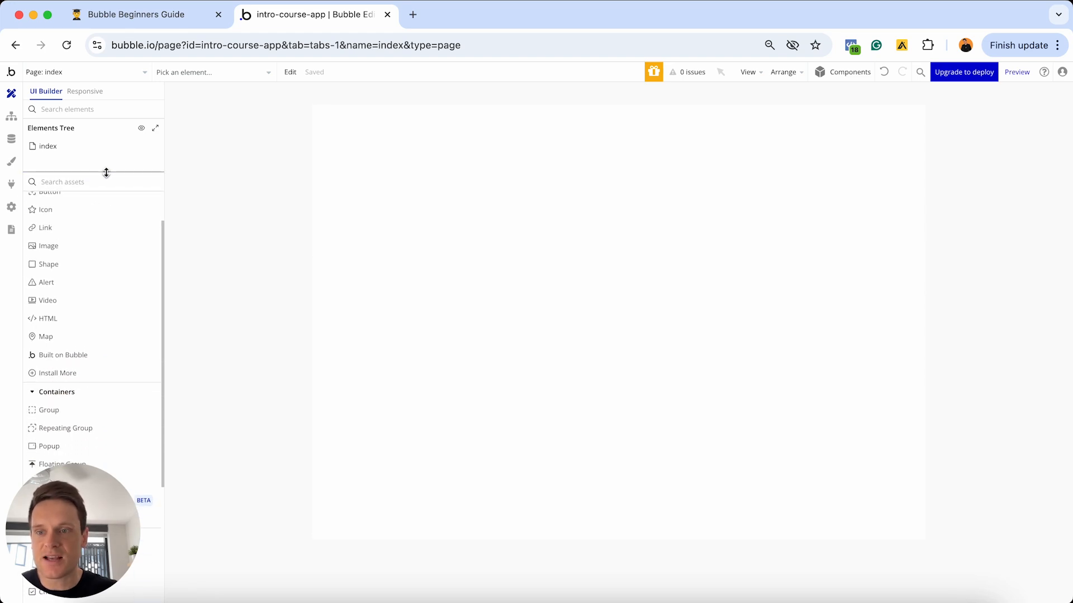
{"action": "scroll", "coordinate": [110, 220], "scroll_direction": "down", "scroll_amount": 5}
{"action": "scroll", "coordinate": [106, 229], "scroll_direction": "down", "scroll_amount": 1}
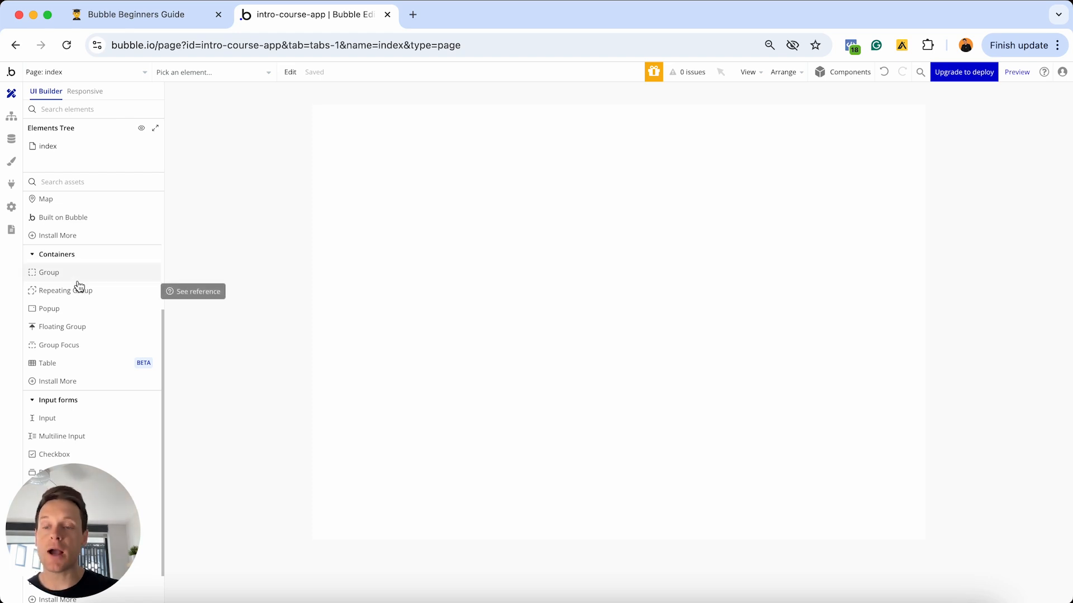
{"action": "mouse_move", "coordinate": [80, 282]}
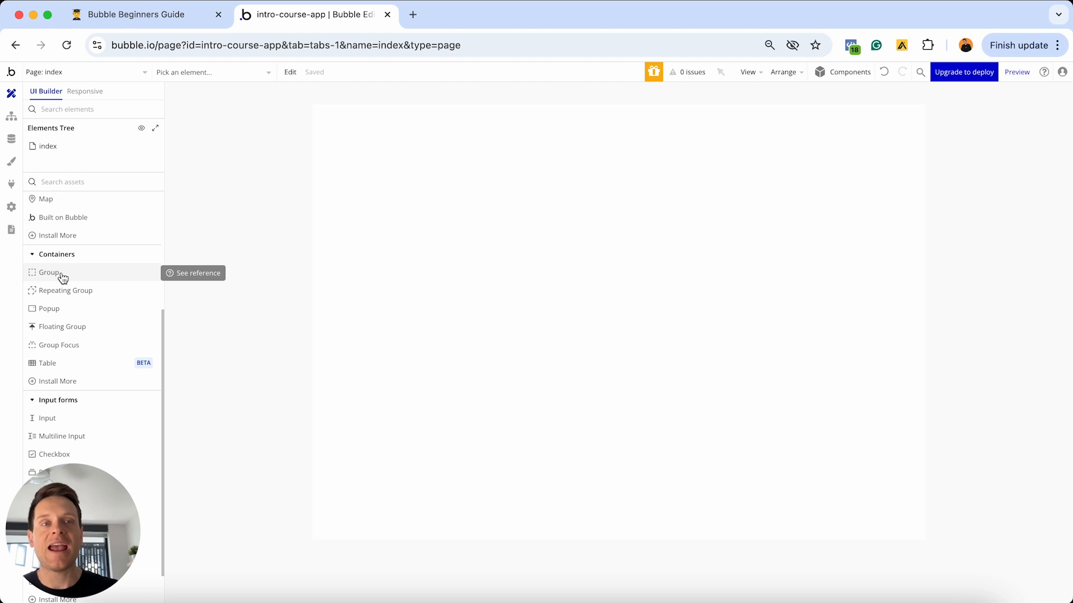
{"action": "left_click", "coordinate": [95, 275]}
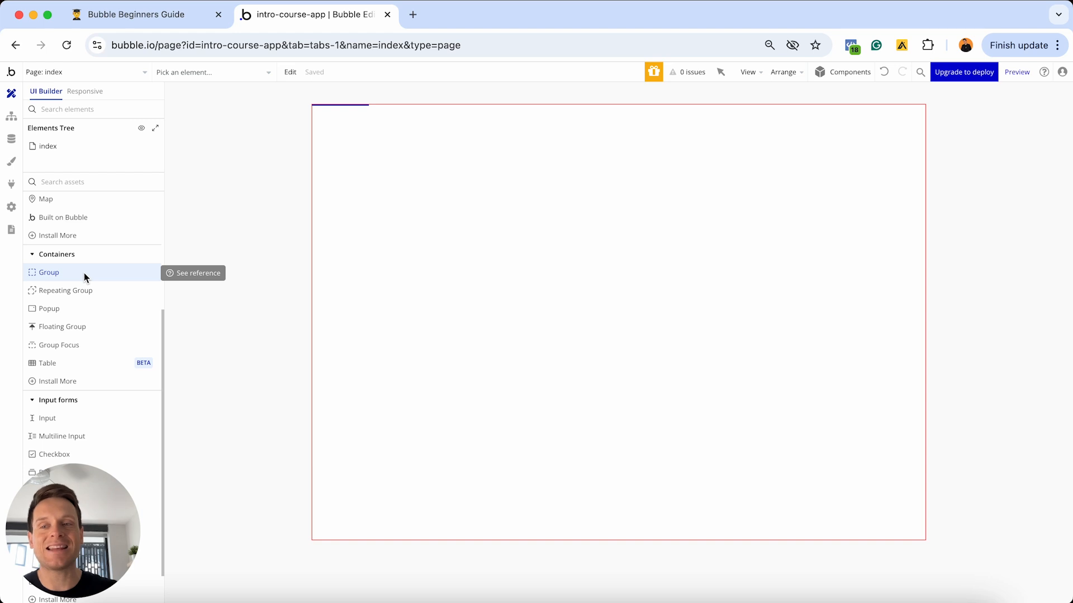
{"action": "left_click", "coordinate": [361, 159]}
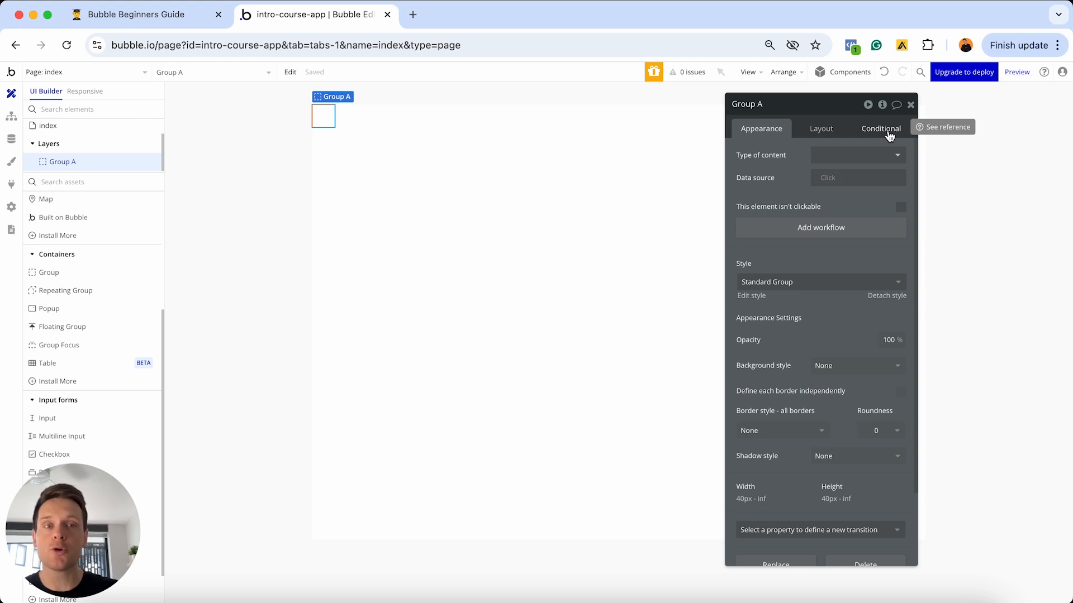
- Review Group A's Container layout options, then show its Type of content choices under Appearance
{"action": "left_click", "coordinate": [822, 134]}
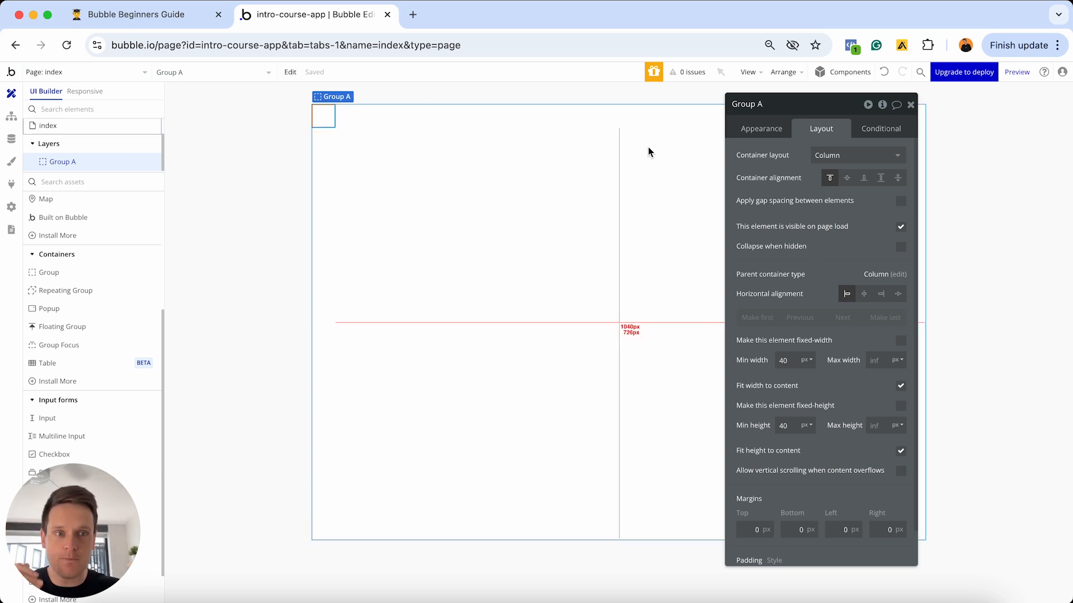
{"action": "left_click", "coordinate": [836, 160]}
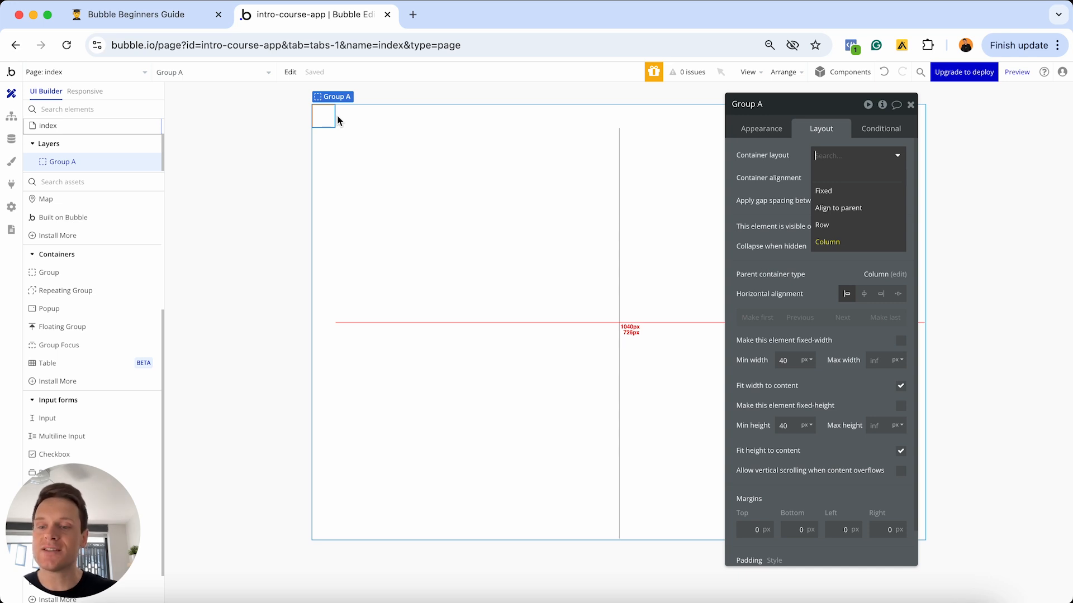
{"action": "left_click", "coordinate": [760, 131]}
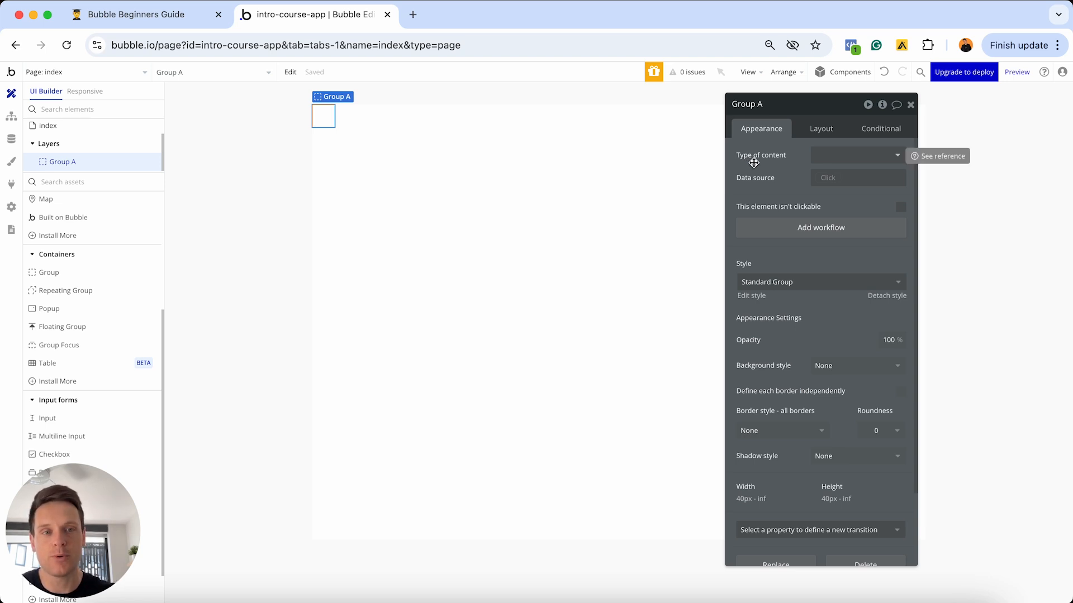
{"action": "left_click", "coordinate": [848, 157]}
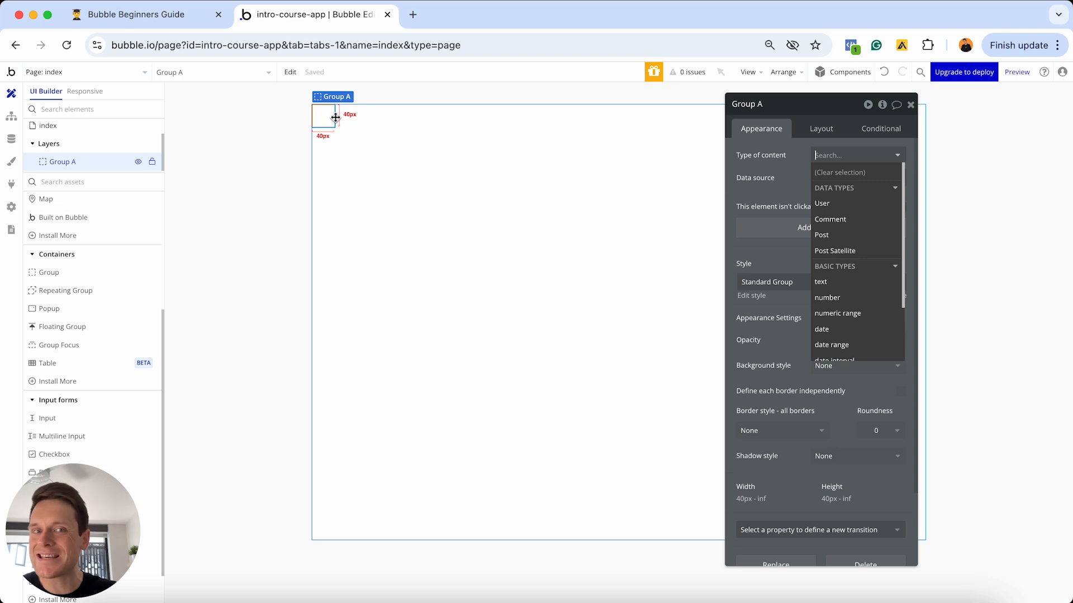
- Give the group Post content from a Search for Posts, then show the data source operators
{"action": "left_click", "coordinate": [837, 236]}
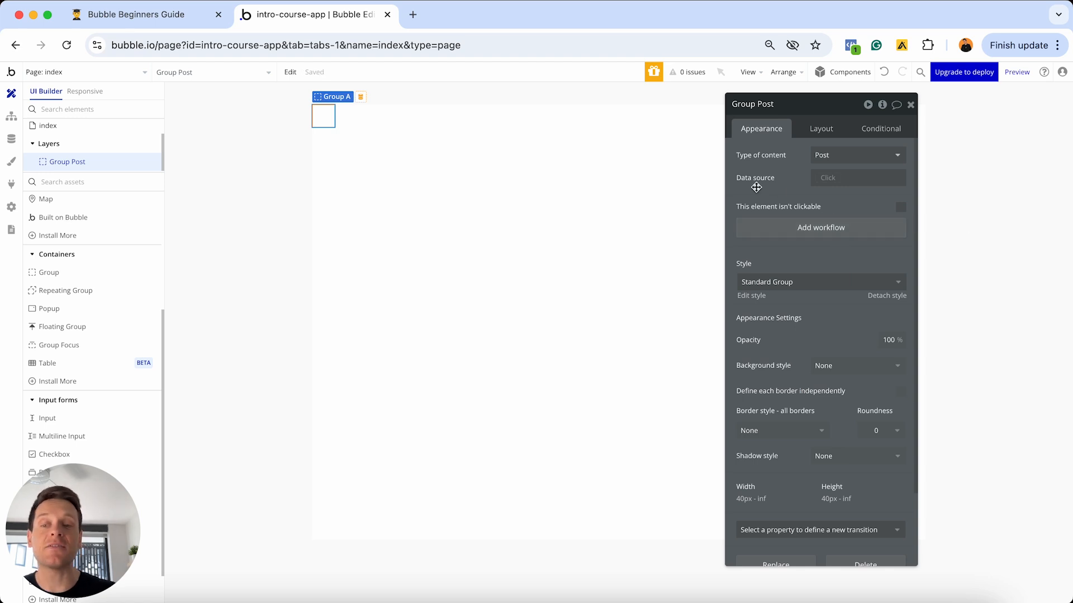
{"action": "left_click", "coordinate": [832, 184]}
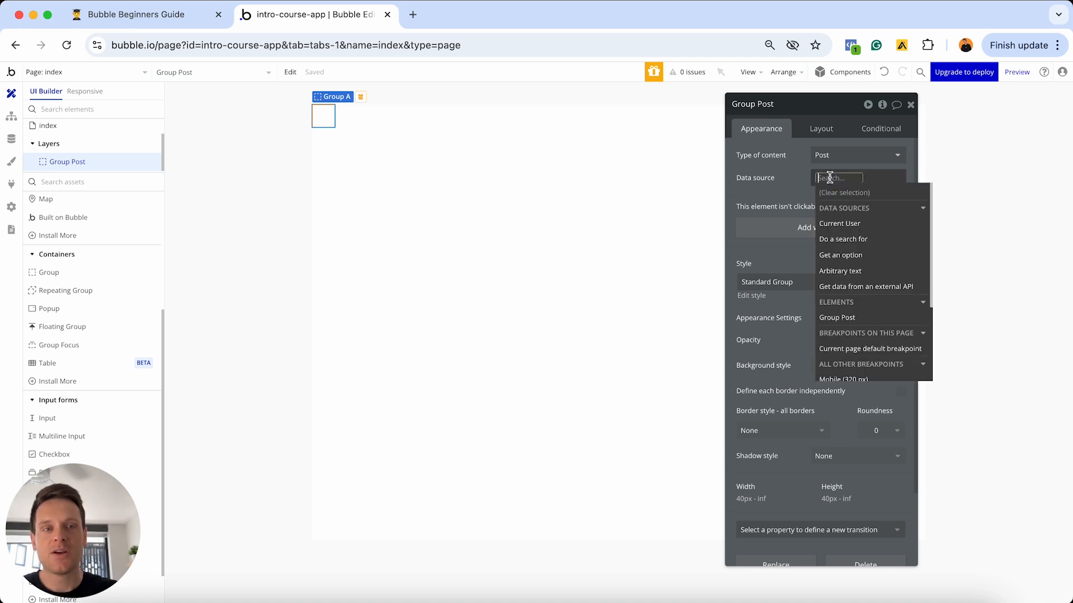
{"action": "left_click", "coordinate": [853, 241]}
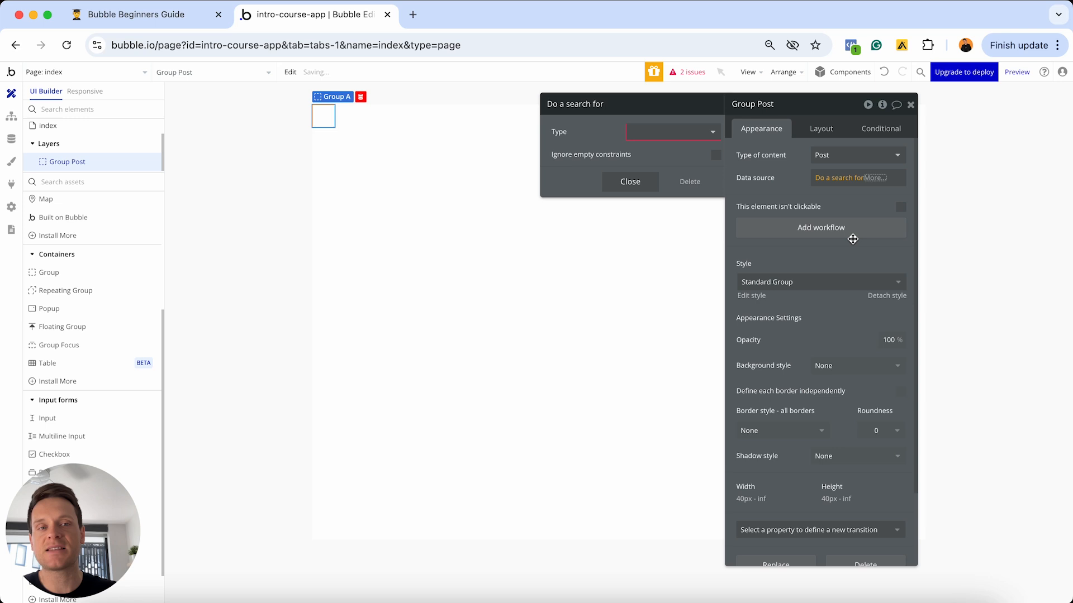
{"action": "left_click", "coordinate": [671, 138]}
{"action": "left_click", "coordinate": [629, 199]}
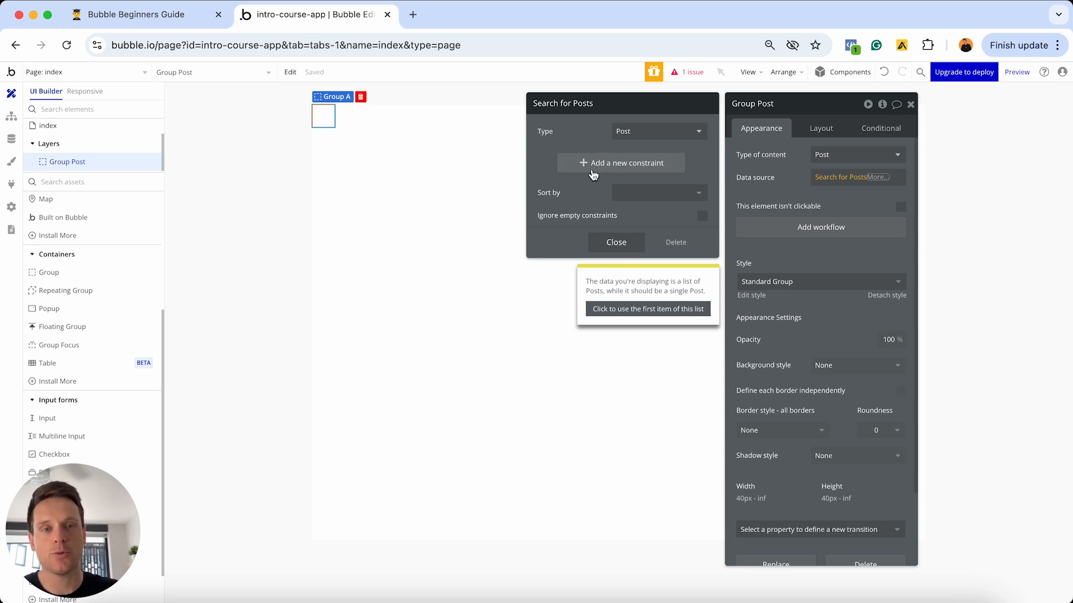
{"action": "left_click", "coordinate": [618, 242]}
{"action": "left_click", "coordinate": [815, 177]}
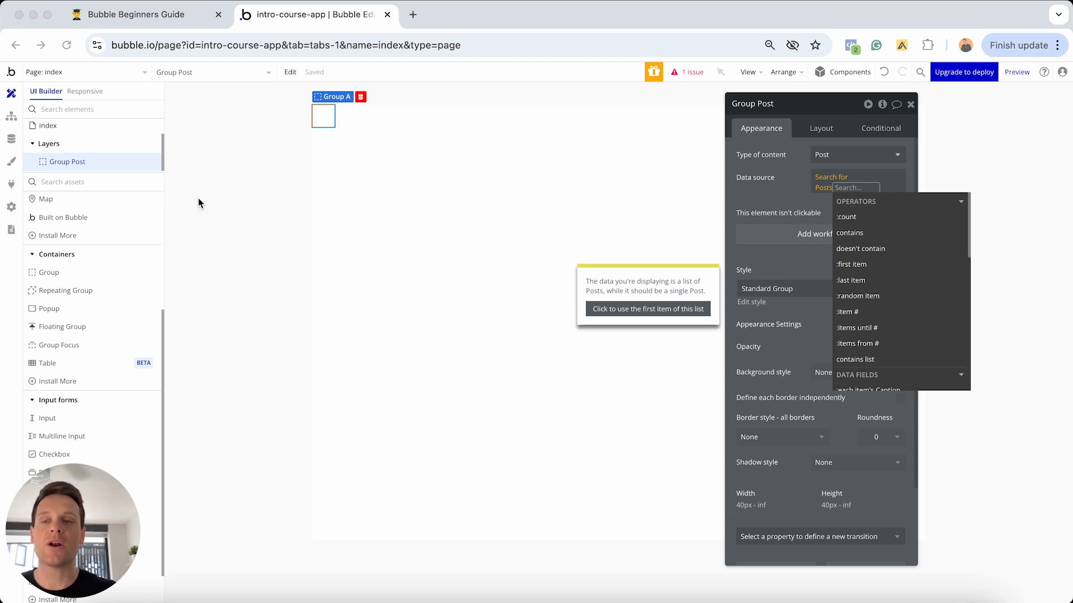
- Delete Group Post and place a Repeating Group at the page's top-left as RepeatingGroup A
{"action": "left_click", "coordinate": [326, 113]}
{"action": "key", "text": "Delete"}
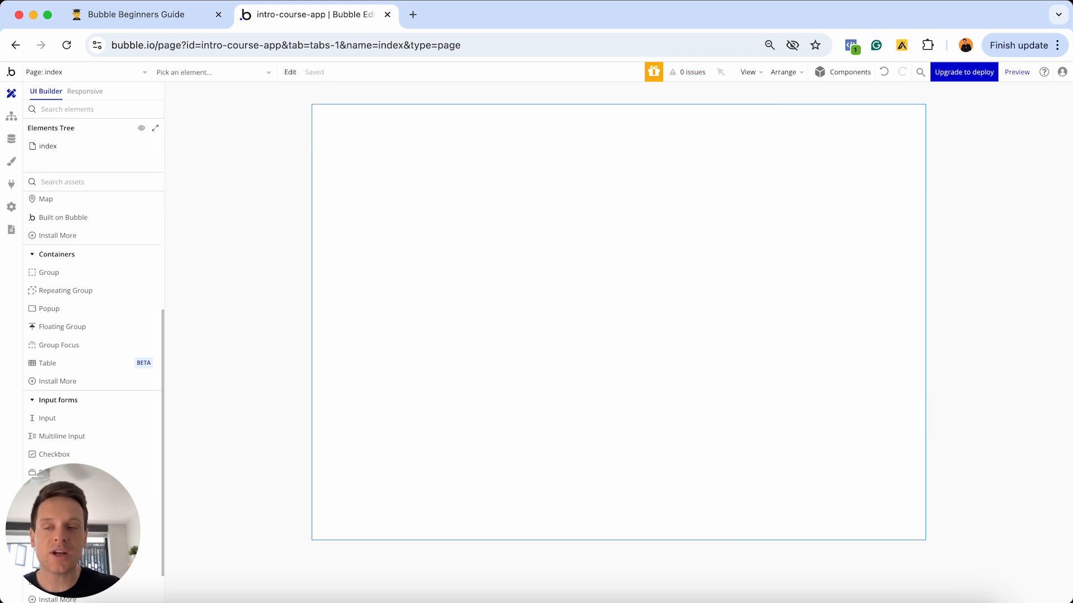
{"action": "left_click", "coordinate": [108, 293]}
{"action": "left_click", "coordinate": [395, 220]}
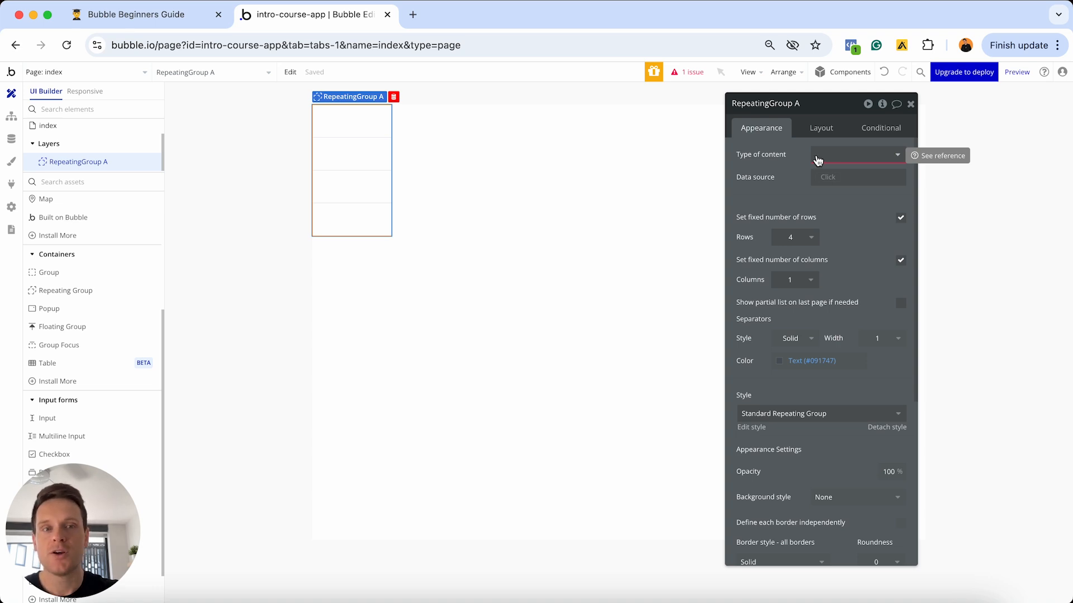
- Set the repeating group's Type of content to Post and show its Data source options
{"action": "left_click", "coordinate": [827, 156]}
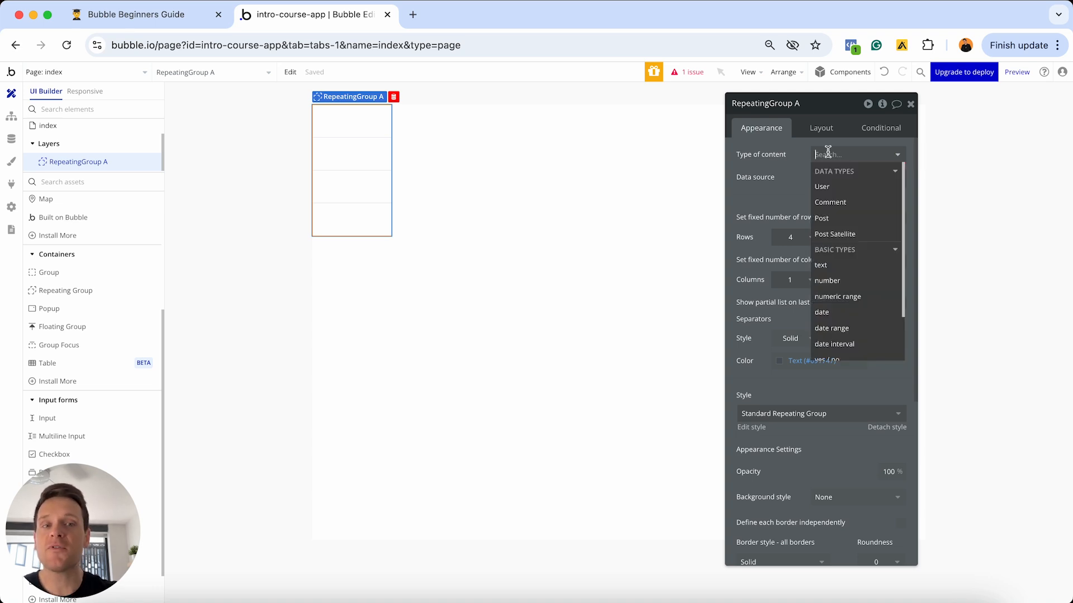
{"action": "left_click", "coordinate": [832, 220]}
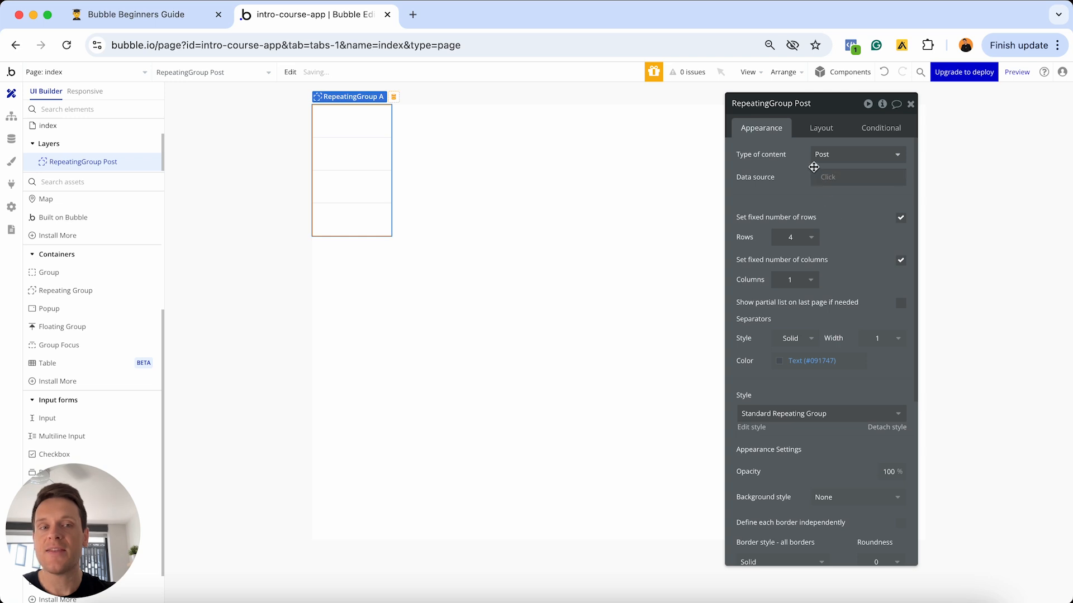
{"action": "left_click", "coordinate": [832, 178]}
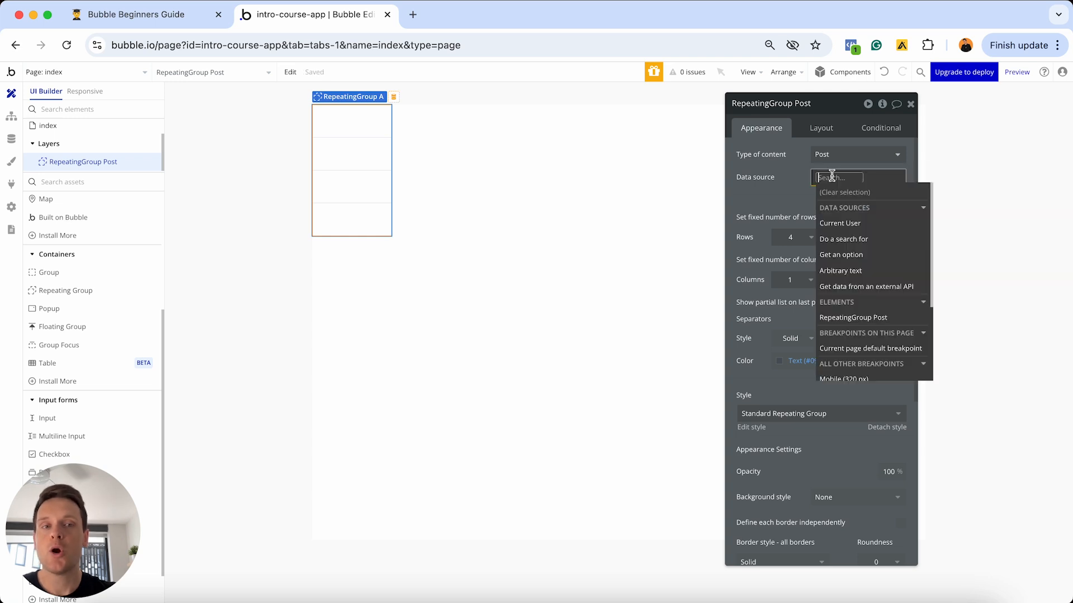
- Set RepeatingGroup Post's data source to 'Do a search for' Posts, then reopen that search
{"action": "left_click", "coordinate": [861, 240]}
{"action": "left_click", "coordinate": [689, 132]}
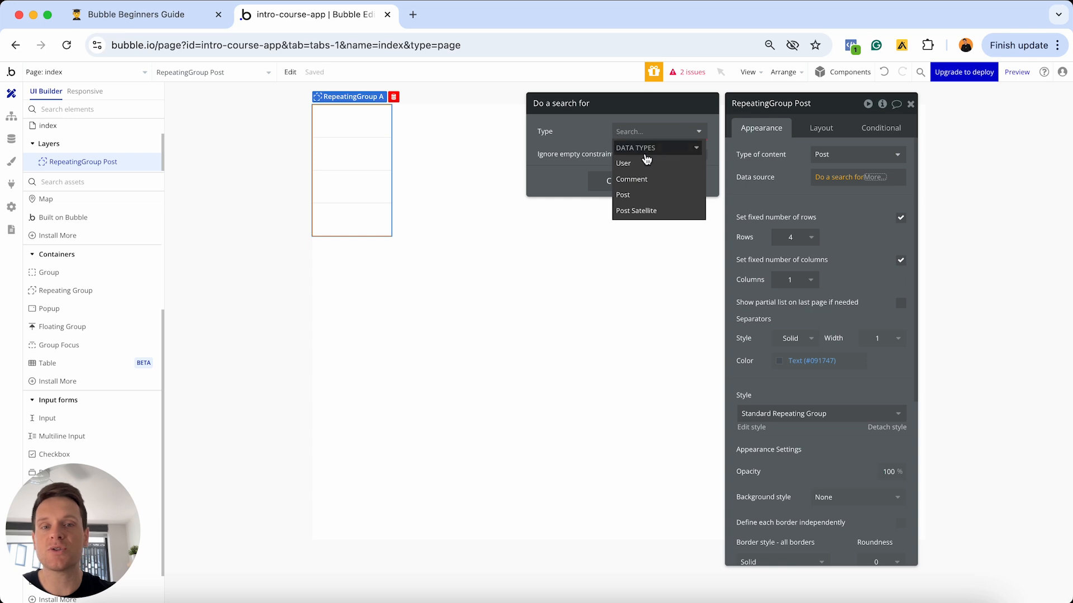
{"action": "left_click", "coordinate": [628, 195]}
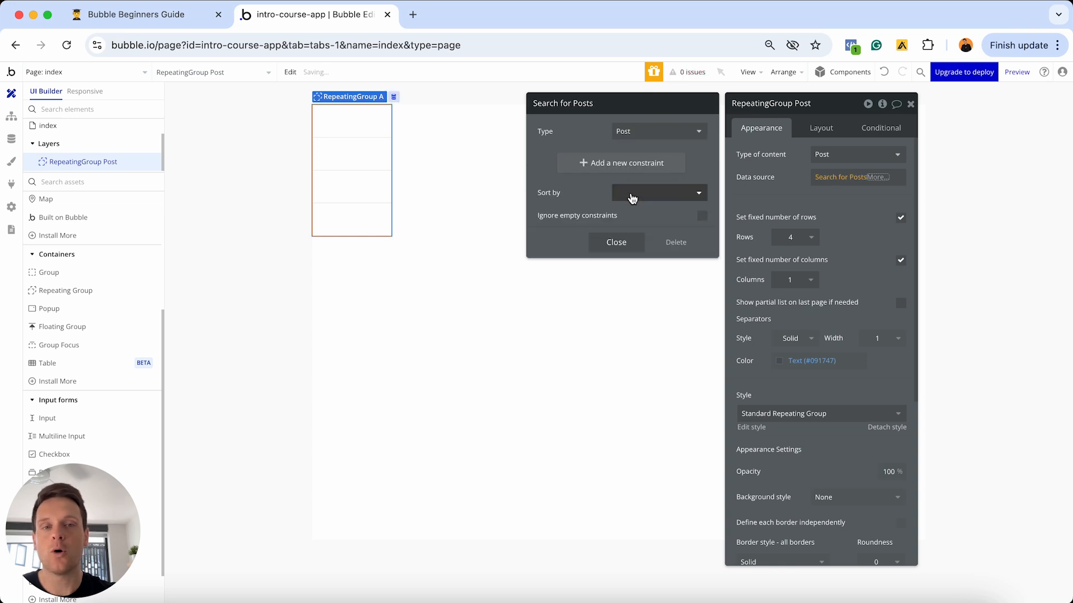
{"action": "left_click", "coordinate": [615, 241]}
{"action": "left_click", "coordinate": [761, 179]}
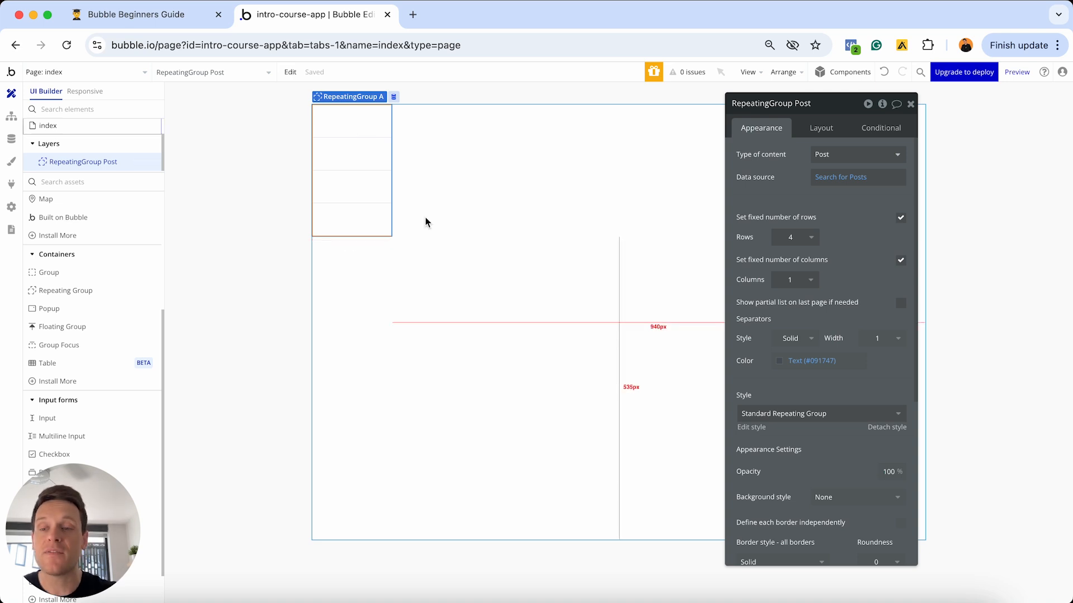
{"action": "left_click", "coordinate": [836, 177]}
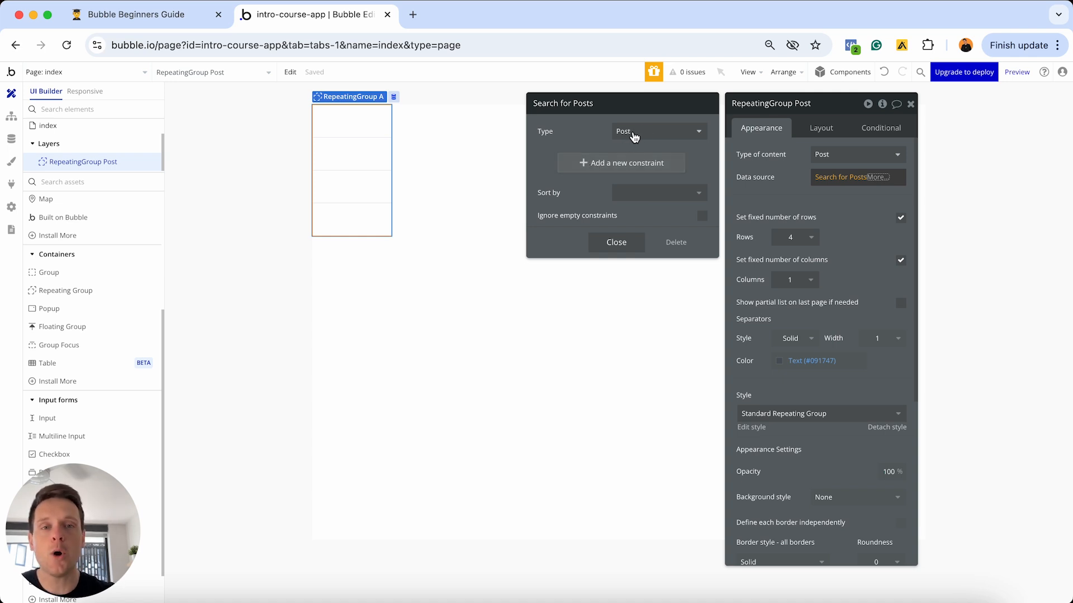
{"action": "left_click", "coordinate": [10, 143]}
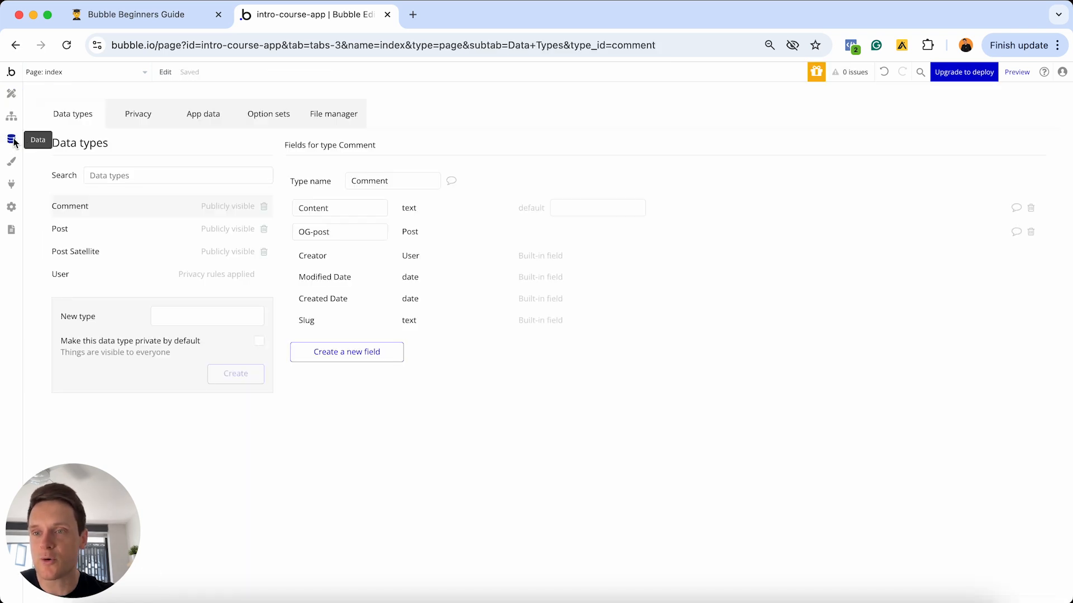
{"action": "left_click", "coordinate": [72, 230]}
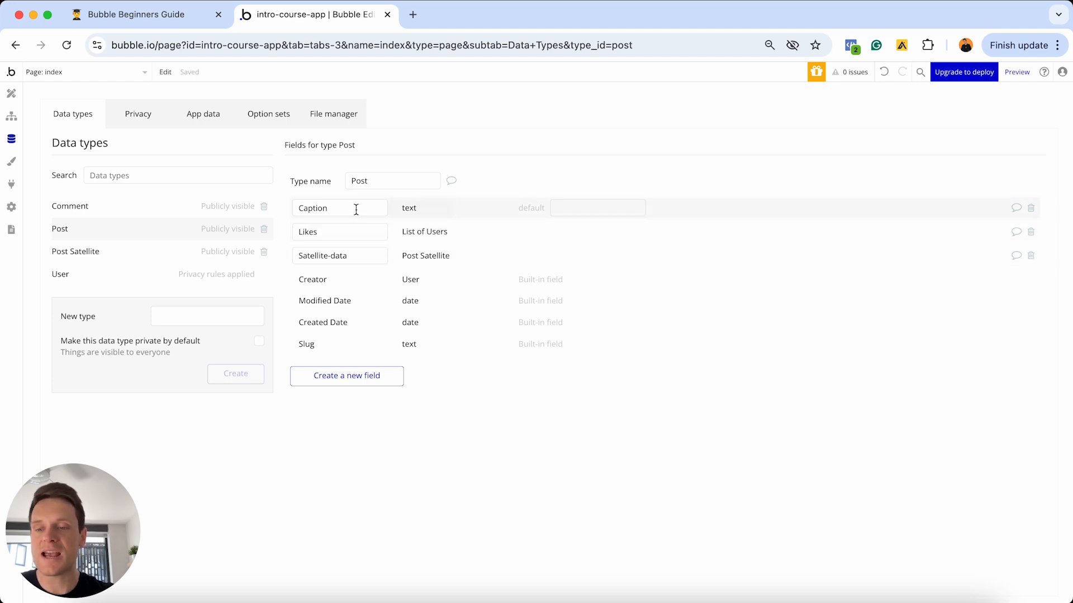
{"action": "left_click", "coordinate": [8, 102]}
{"action": "left_click", "coordinate": [819, 178]}
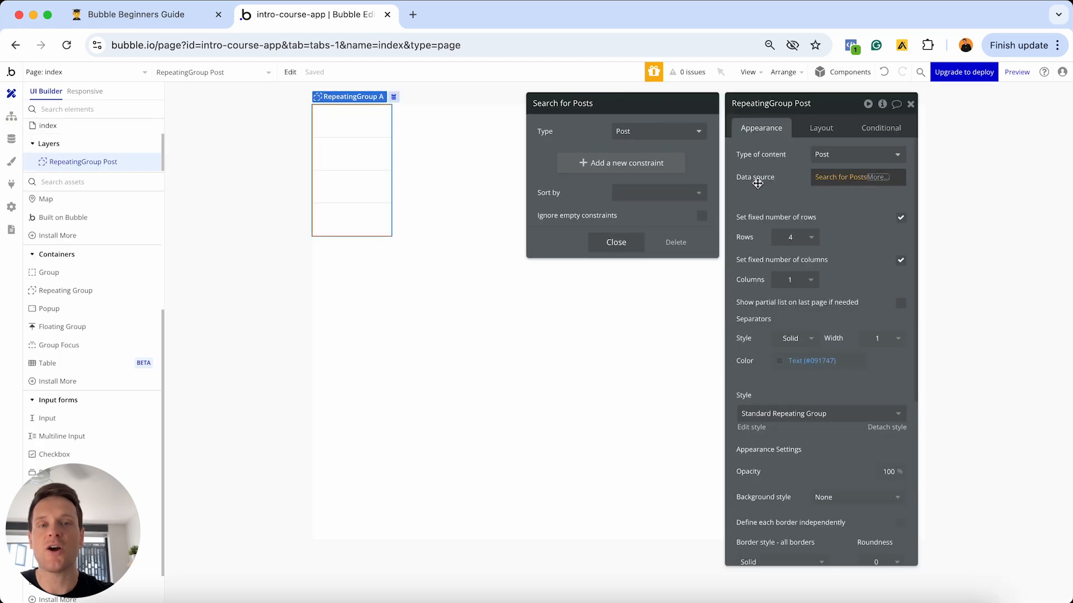
- Check the Post fields available as search constraints, then close the Search for Posts editor unchanged
{"action": "left_click", "coordinate": [609, 162]}
{"action": "left_click", "coordinate": [556, 159]}
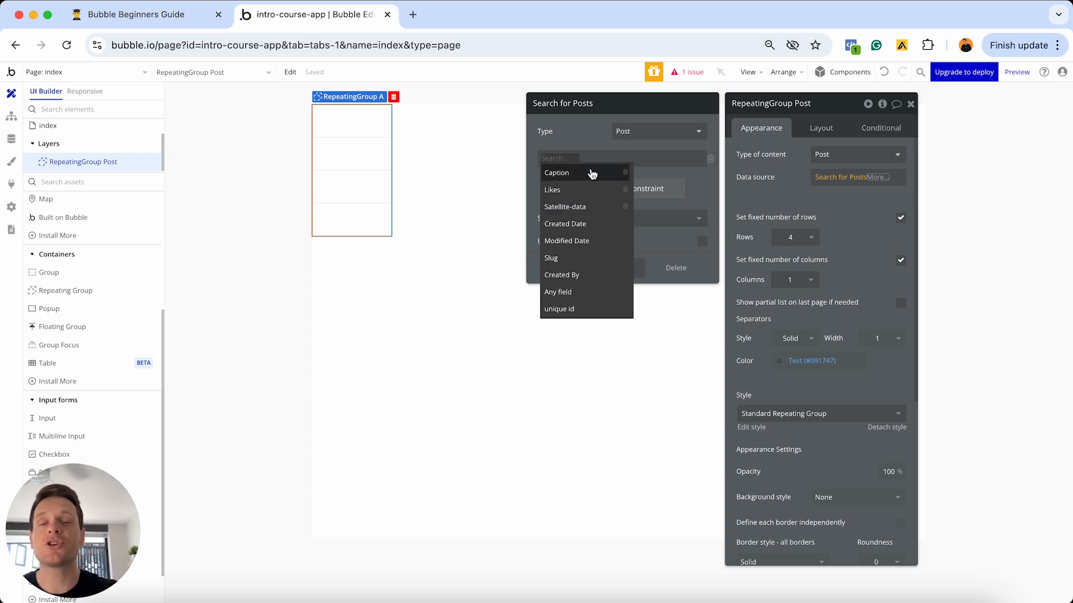
{"action": "left_click", "coordinate": [612, 146]}
{"action": "left_click", "coordinate": [615, 267]}
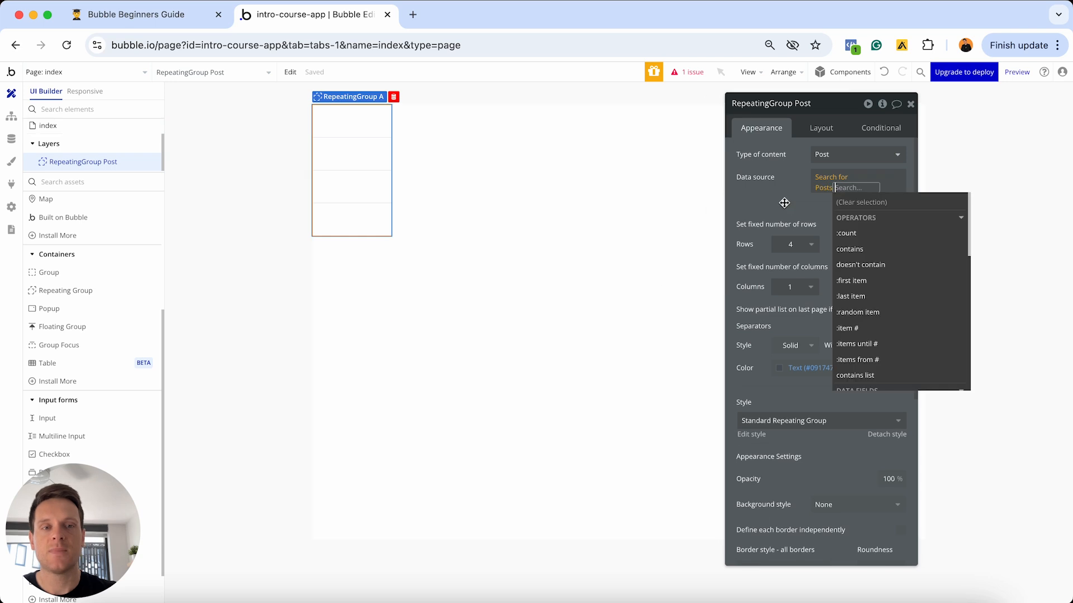
{"action": "left_click", "coordinate": [778, 202]}
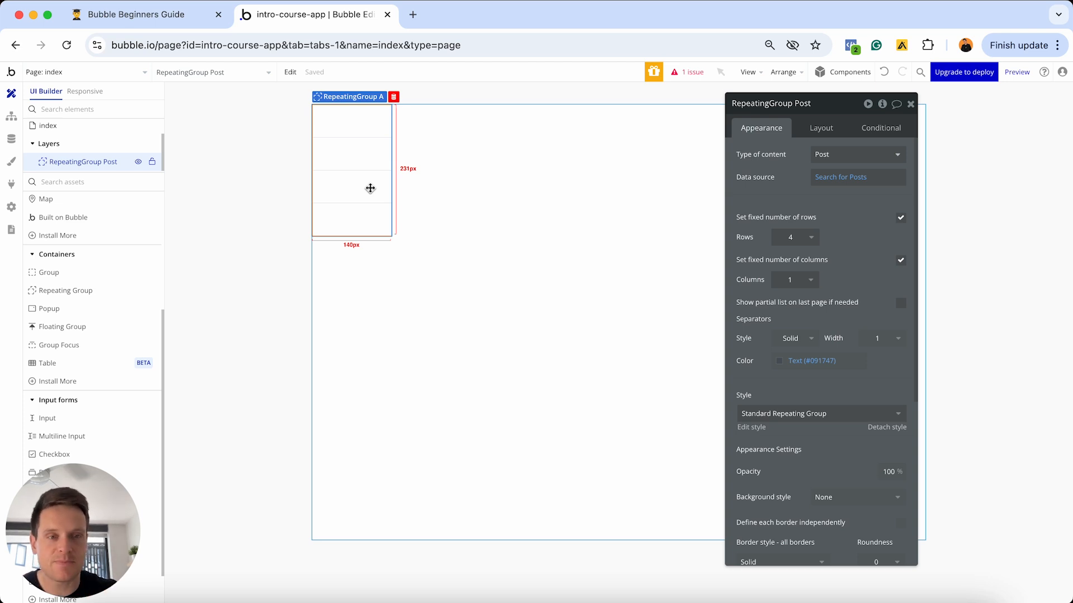
- Switch RepeatingGroup Post to flexible rows and columns, choosing three columns first
{"action": "left_click", "coordinate": [901, 218]}
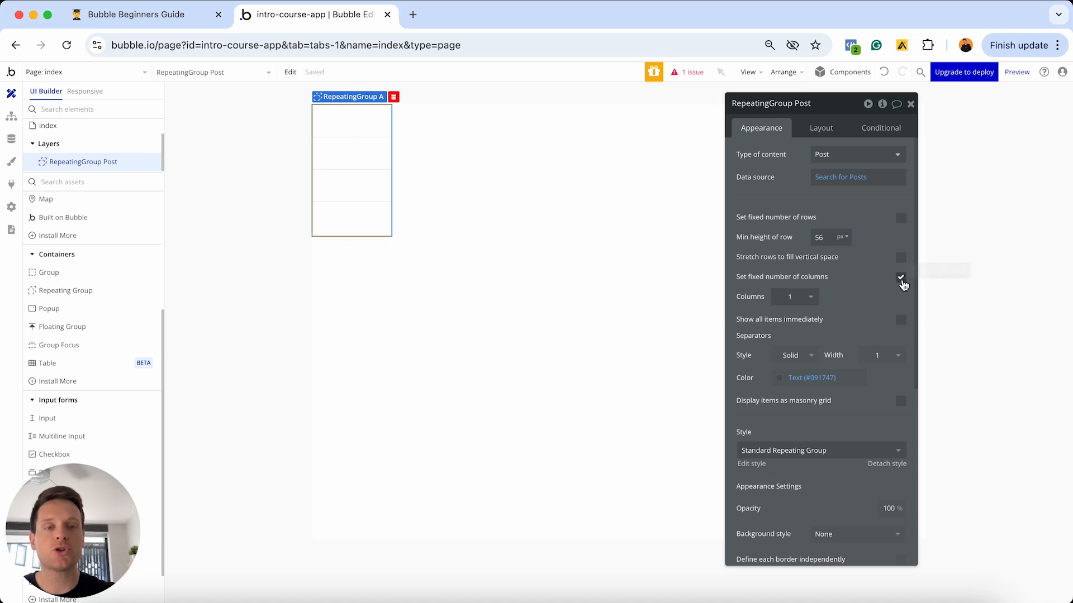
{"action": "left_click", "coordinate": [804, 297]}
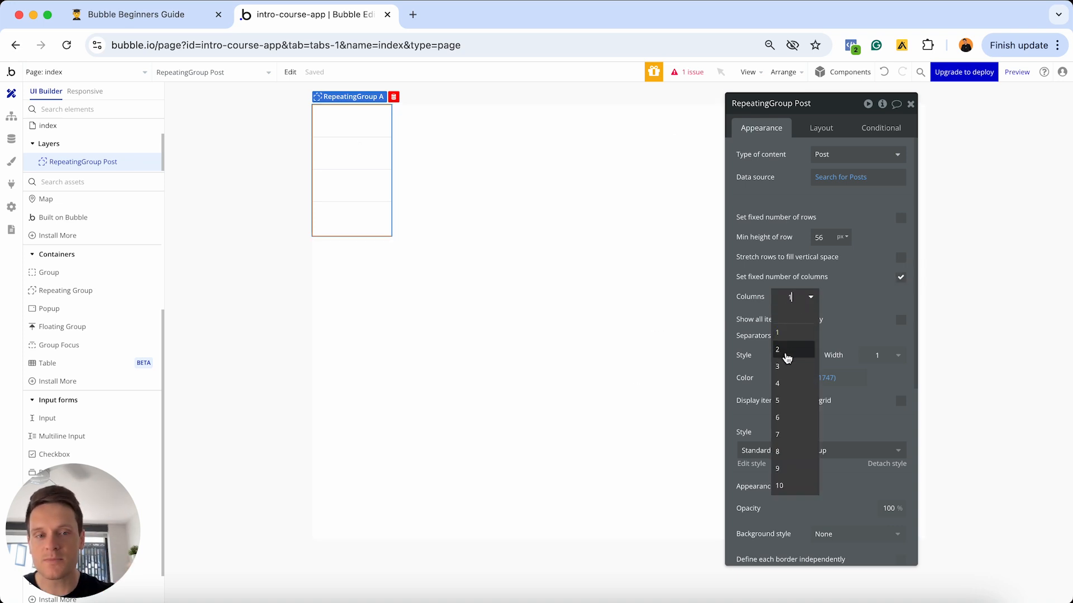
{"action": "left_click", "coordinate": [784, 368]}
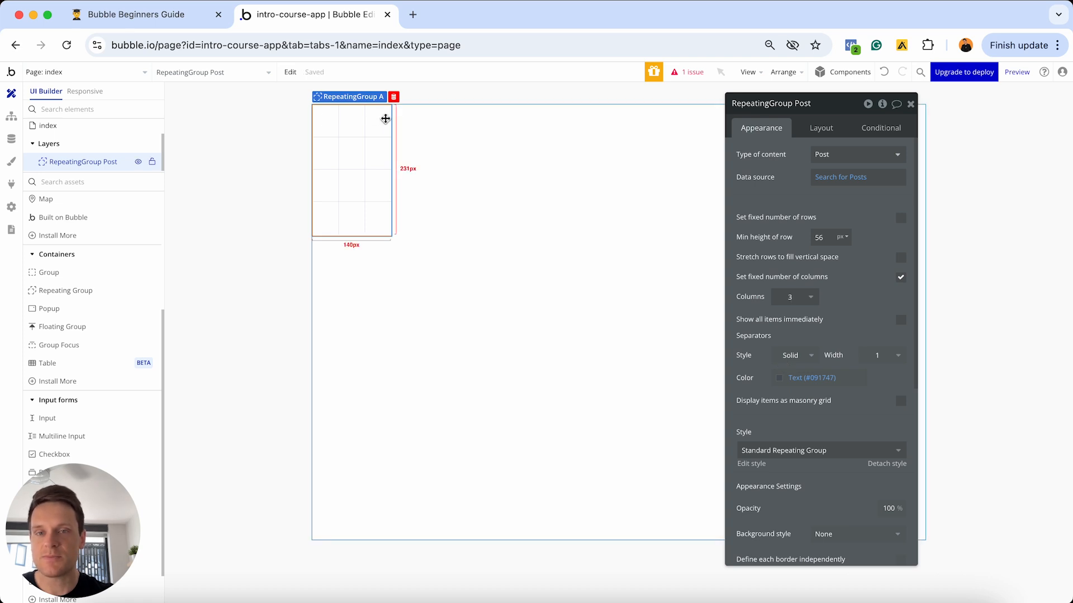
{"action": "left_click", "coordinate": [900, 278]}
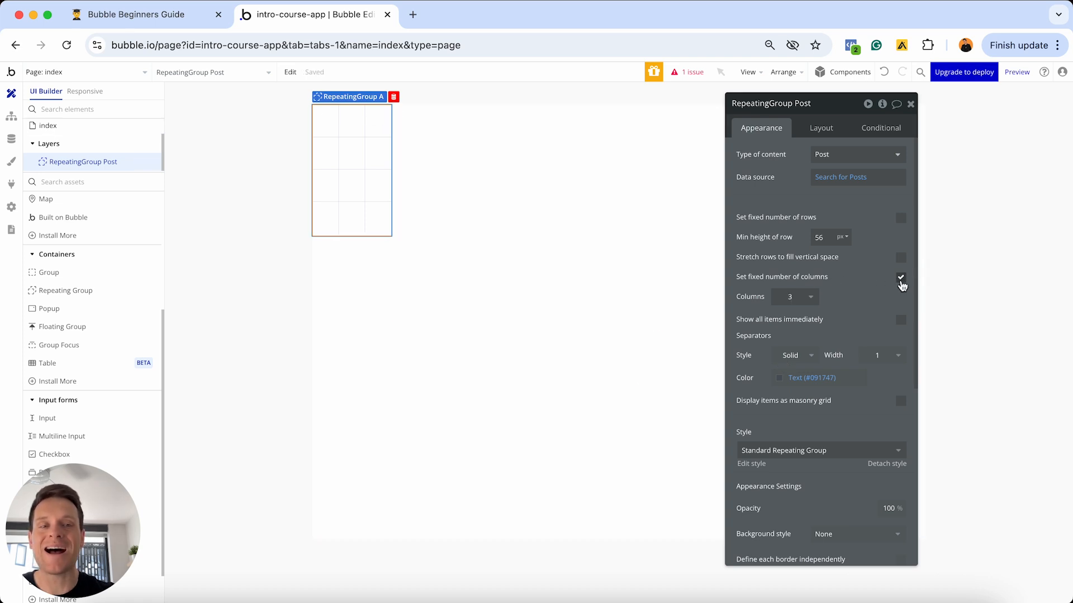
{"action": "left_click_drag", "start_coordinate": [827, 107], "coordinate": [780, 280]}
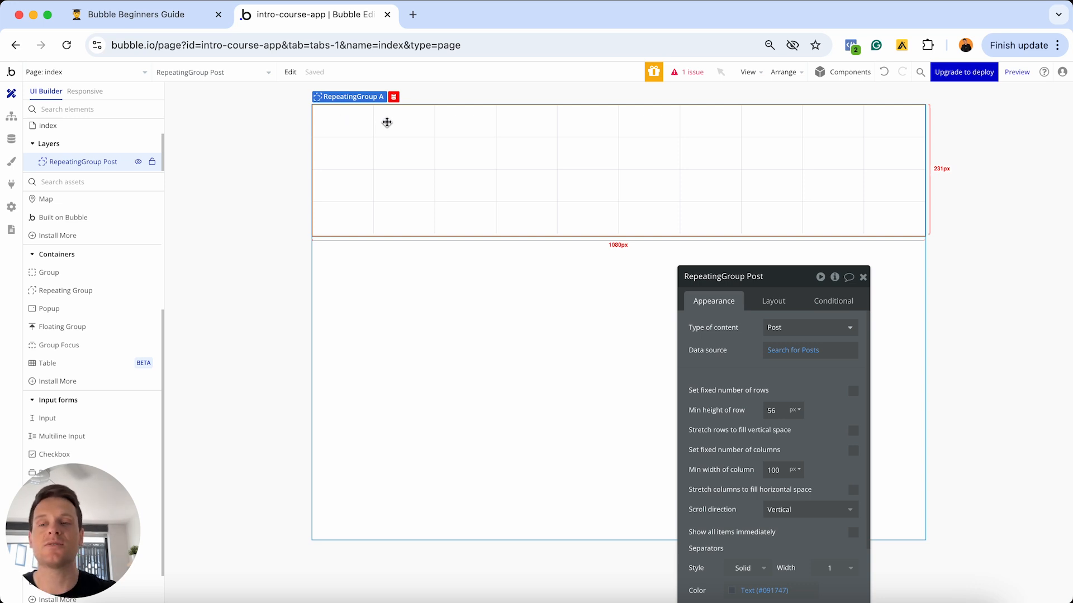
{"action": "scroll", "coordinate": [74, 266], "scroll_direction": "up", "scroll_amount": 5}
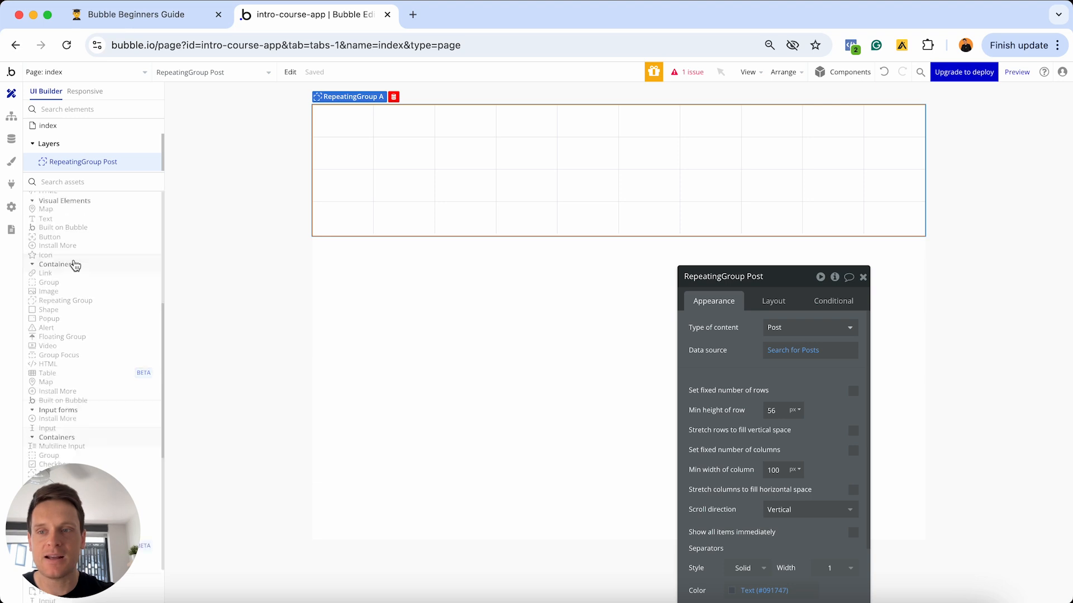
{"action": "left_click", "coordinate": [68, 247]}
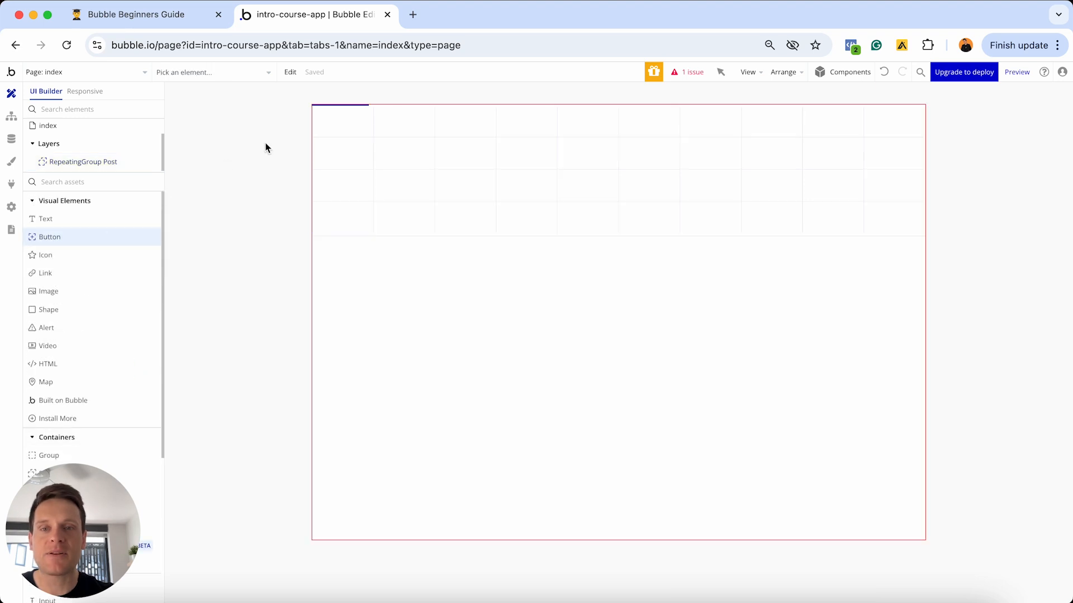
{"action": "left_click", "coordinate": [339, 118]}
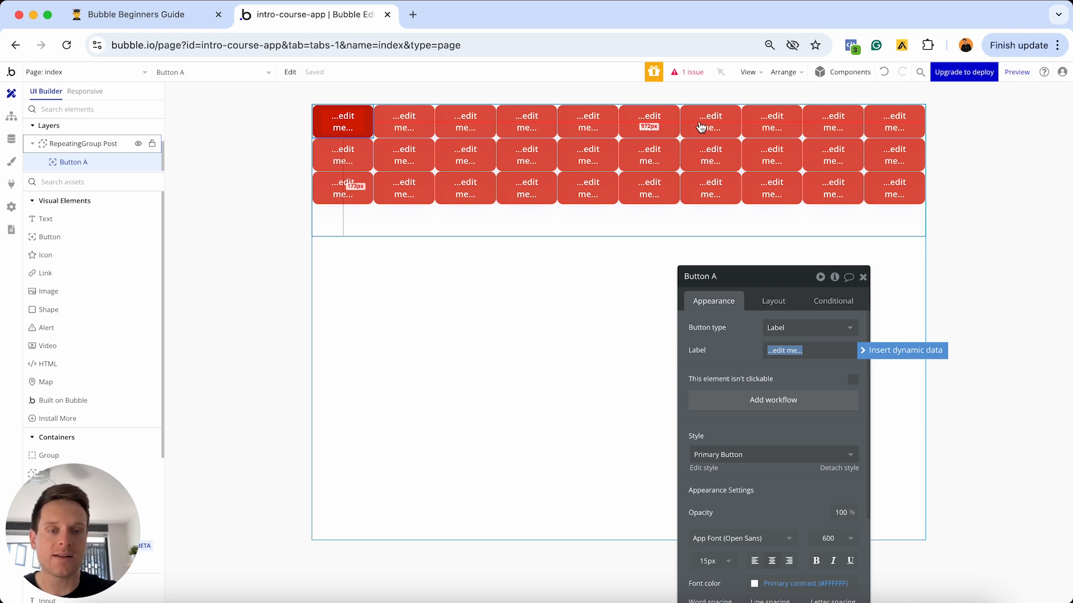
{"action": "left_click", "coordinate": [333, 120]}
{"action": "key", "text": "Delete"}
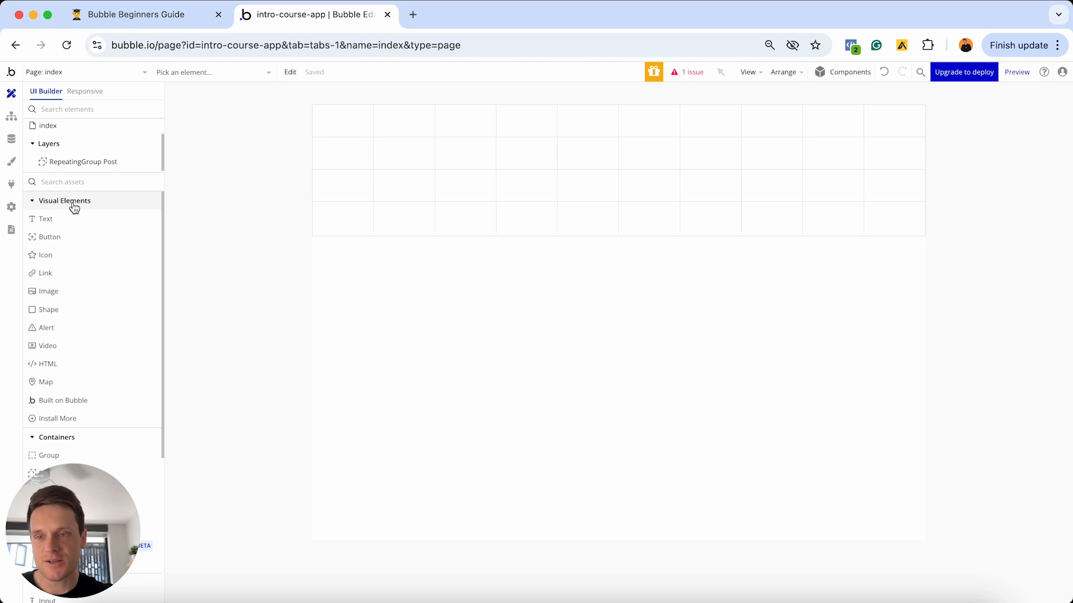
- Add Image A to RepeatingGroup Post's first cell and show Insert dynamic data for its image
{"action": "left_click", "coordinate": [55, 292]}
{"action": "left_click", "coordinate": [335, 115]}
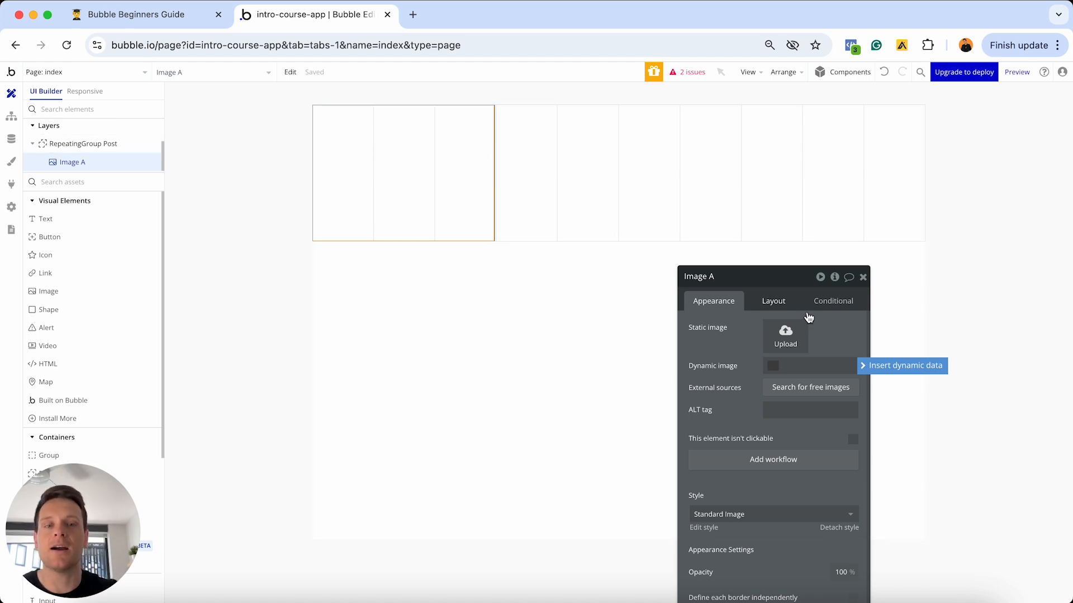
{"action": "left_click_drag", "start_coordinate": [777, 282], "coordinate": [731, 155]}
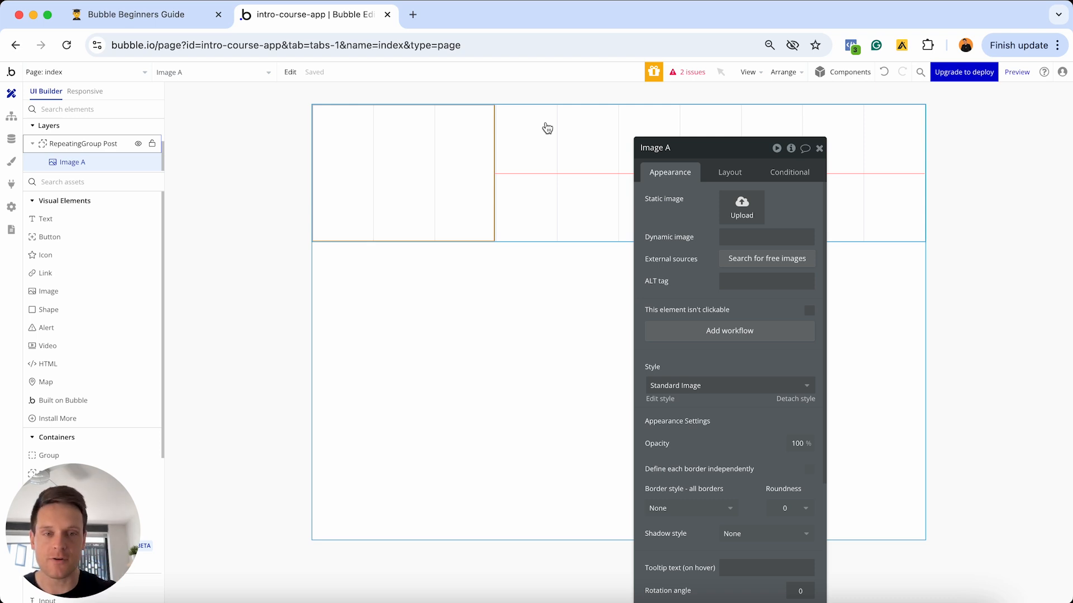
{"action": "left_click", "coordinate": [737, 236]}
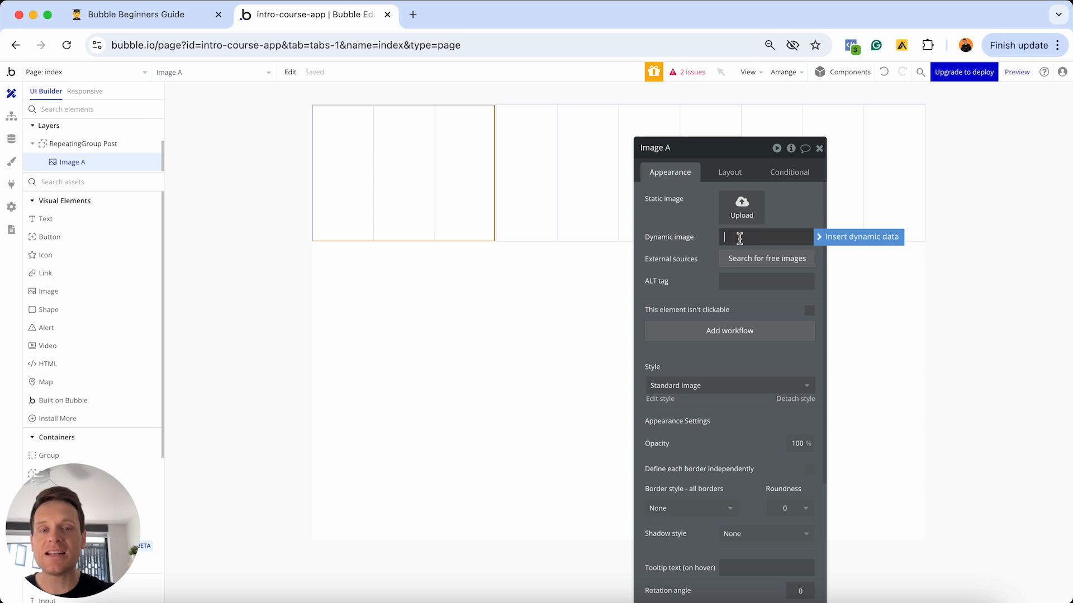
{"action": "left_click", "coordinate": [827, 239]}
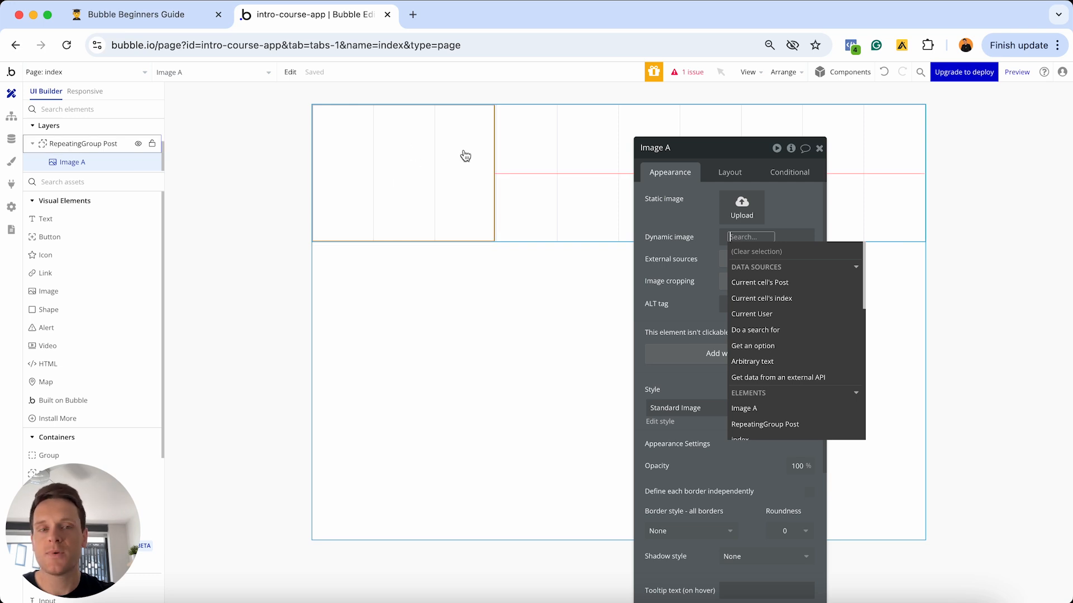
- Set Image A's dynamic image to Current cell's Post's Satellite-data's Image
{"action": "left_click", "coordinate": [755, 283]}
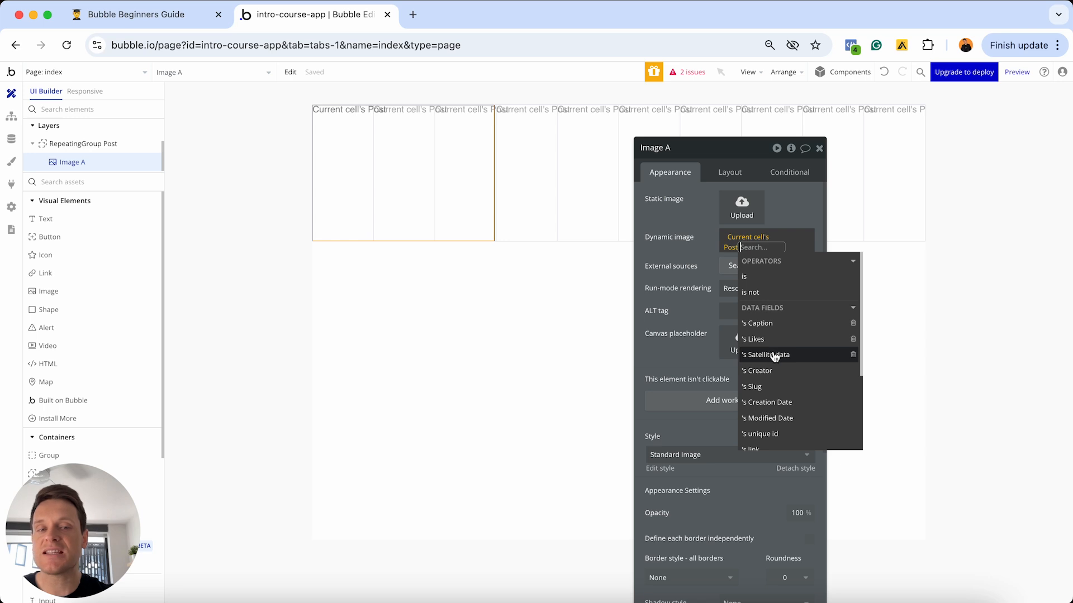
{"action": "left_click", "coordinate": [778, 356]}
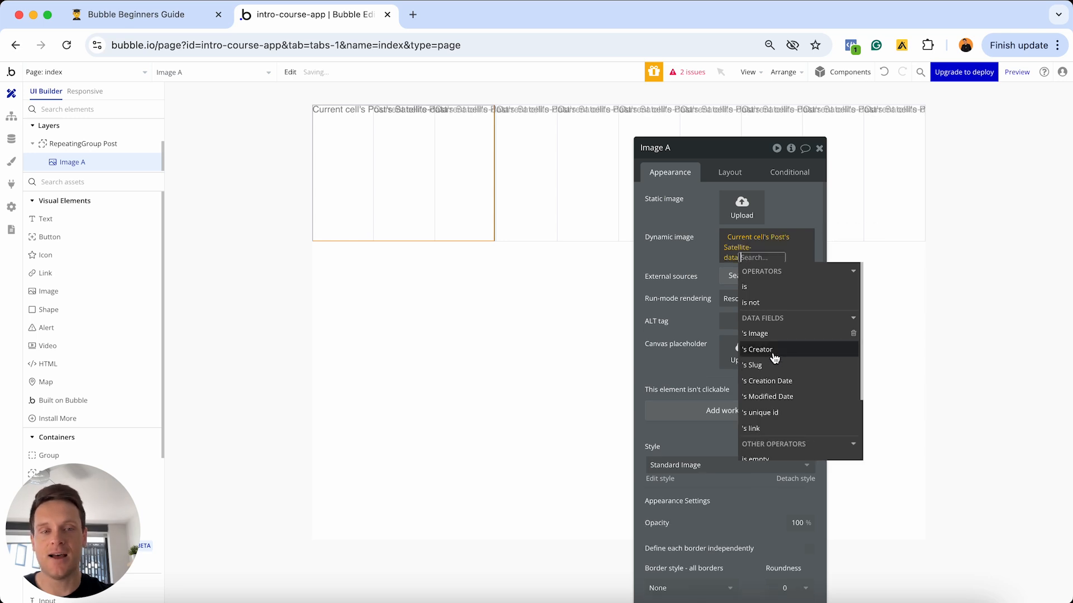
{"action": "left_click", "coordinate": [758, 335]}
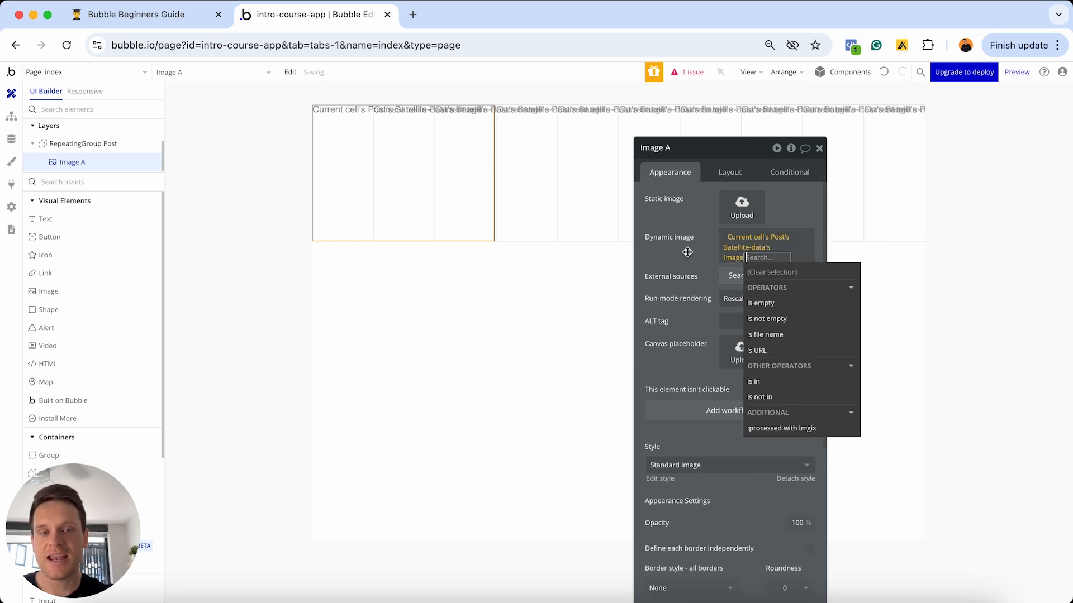
{"action": "left_click", "coordinate": [687, 252]}
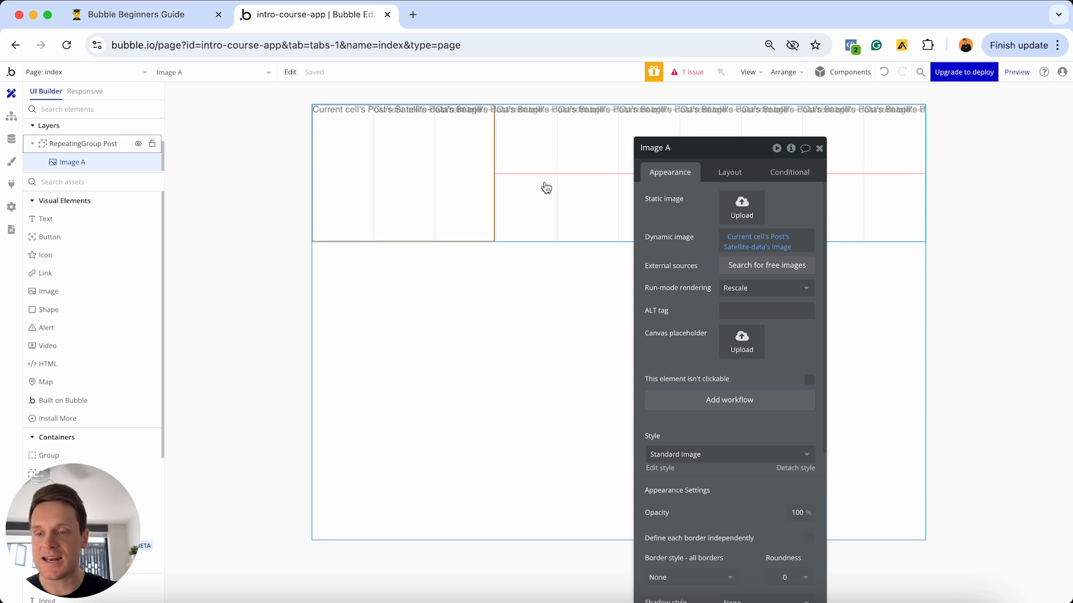
- Delete the Post repeating group with its image and pick a Popup element from Containers
{"action": "left_click", "coordinate": [545, 186]}
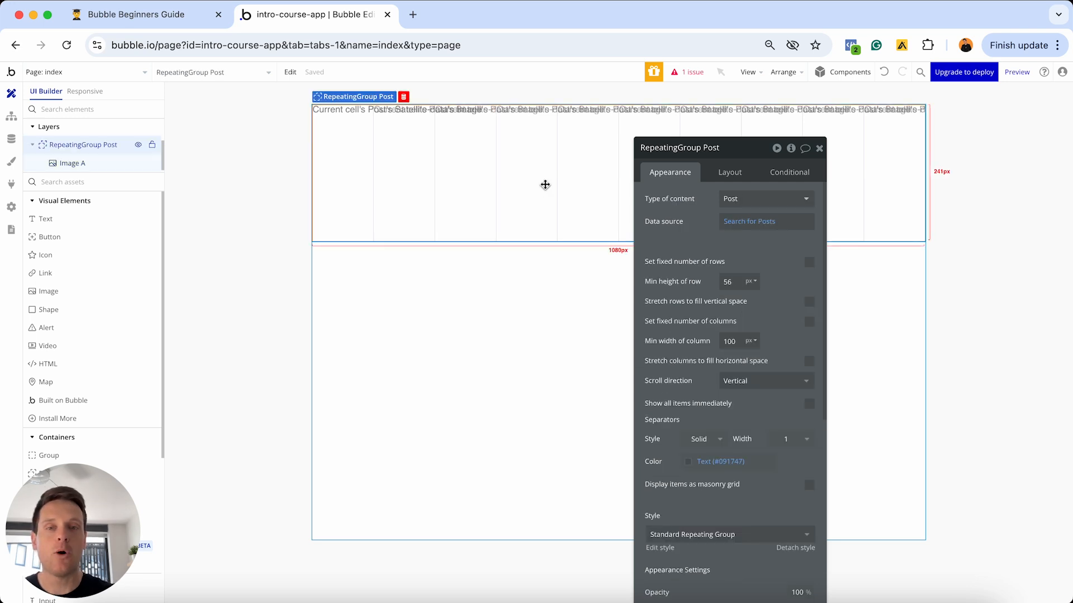
{"action": "key", "text": "Delete"}
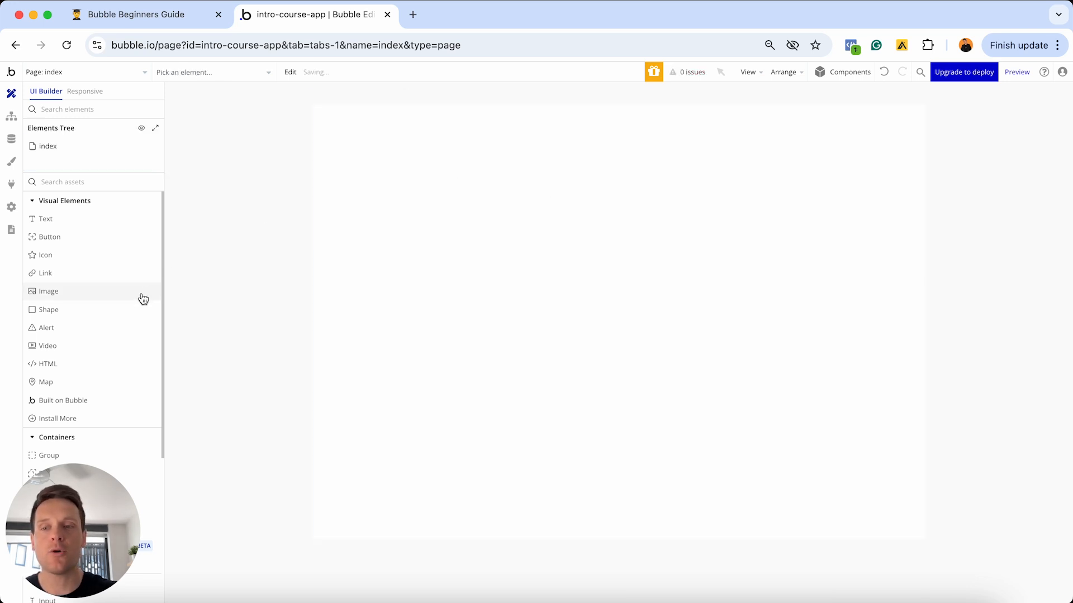
{"action": "scroll", "coordinate": [143, 299], "scroll_direction": "down", "scroll_amount": 5}
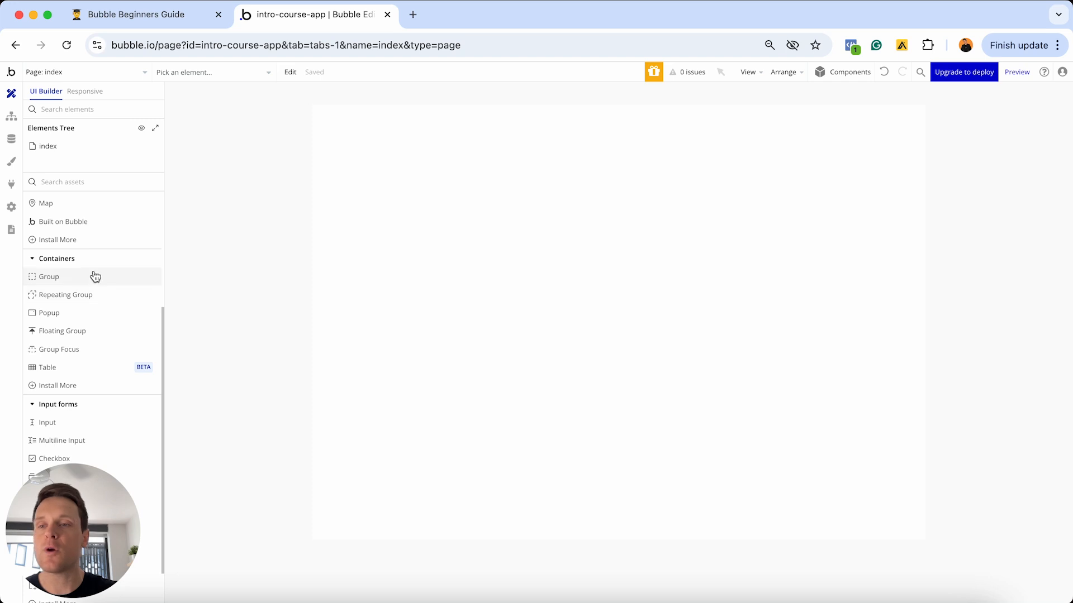
{"action": "left_click", "coordinate": [49, 313]}
- Place Popup A on the page and review its Layout and Appearance settings
{"action": "left_click", "coordinate": [419, 272]}
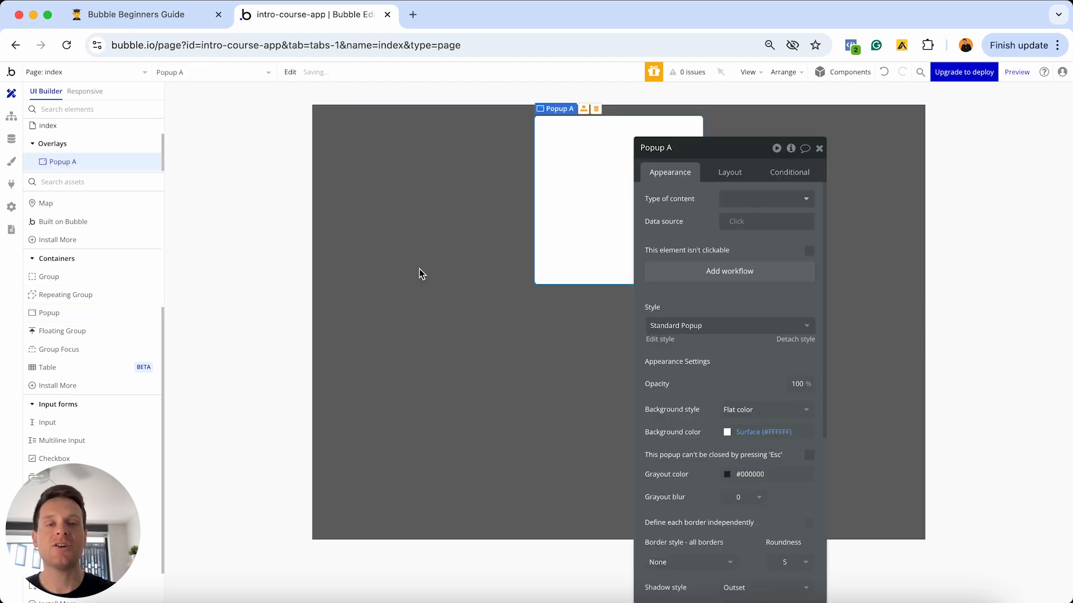
{"action": "left_click_drag", "start_coordinate": [711, 149], "coordinate": [871, 142]}
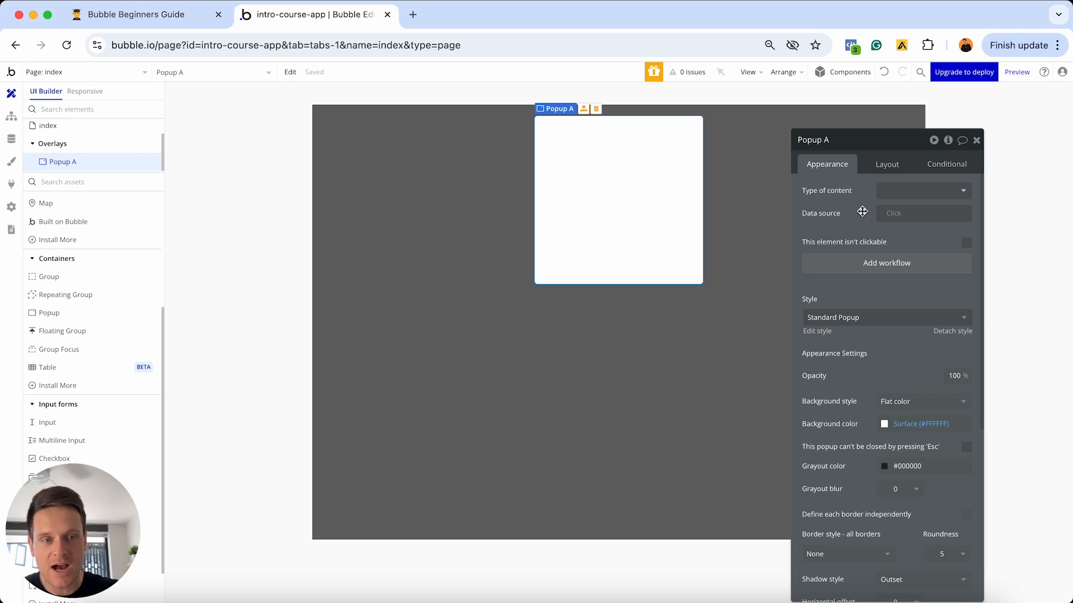
{"action": "left_click", "coordinate": [883, 162]}
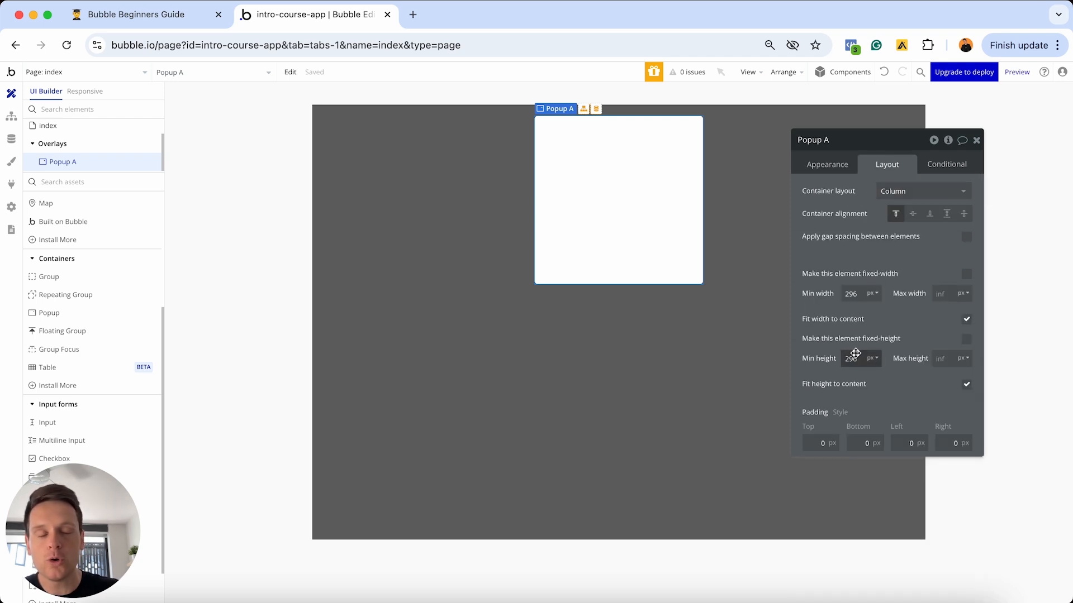
{"action": "left_click", "coordinate": [817, 177]}
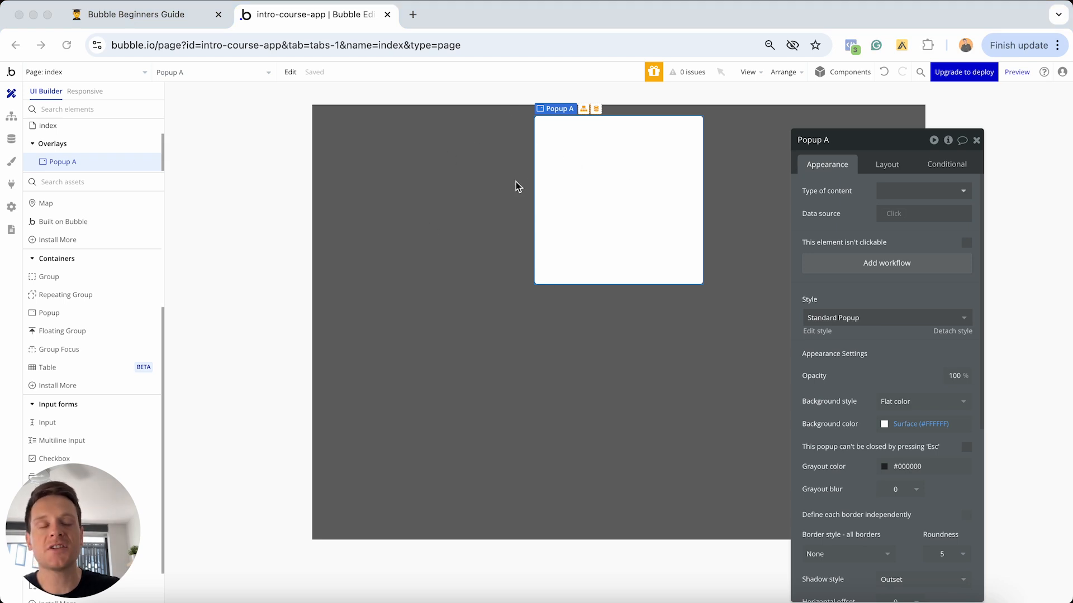
- Hide Popup A, close the page property editor, and pick a Button element
{"action": "left_click", "coordinate": [430, 218]}
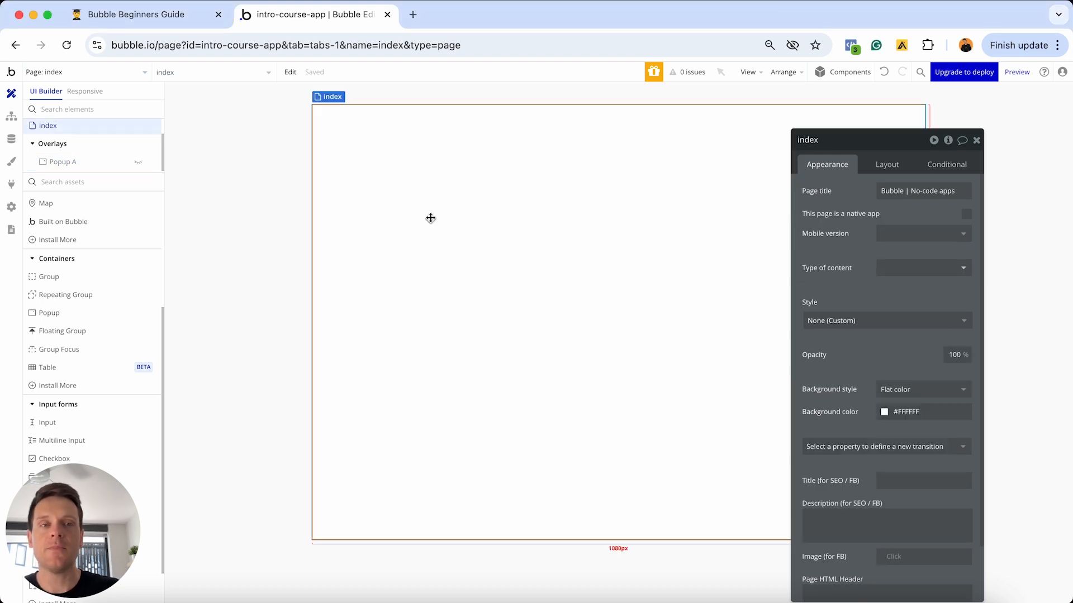
{"action": "left_click", "coordinate": [976, 140]}
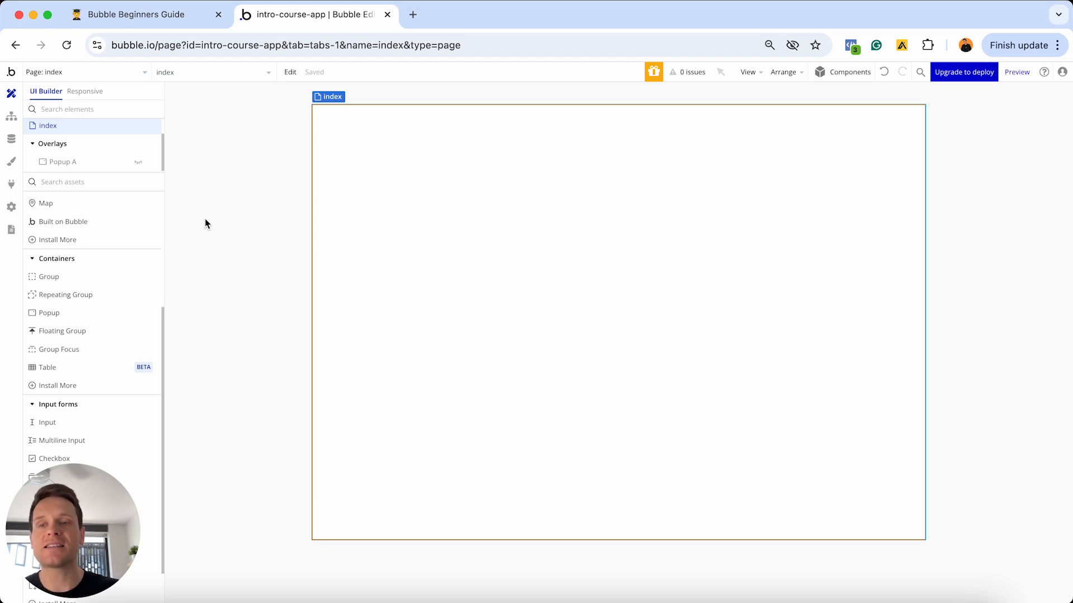
{"action": "scroll", "coordinate": [107, 271], "scroll_direction": "up", "scroll_amount": 3}
{"action": "left_click", "coordinate": [86, 242]}
- Place Button A at the page's top-left and expand the Layers tree
{"action": "left_click", "coordinate": [429, 203]}
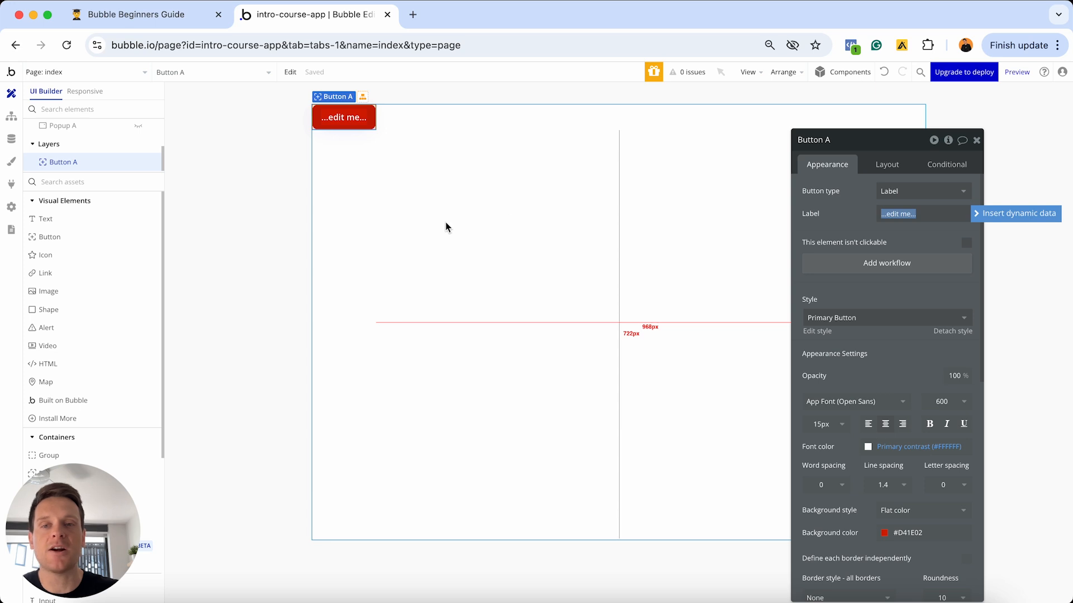
{"action": "scroll", "coordinate": [71, 152], "scroll_direction": "up", "scroll_amount": 2}
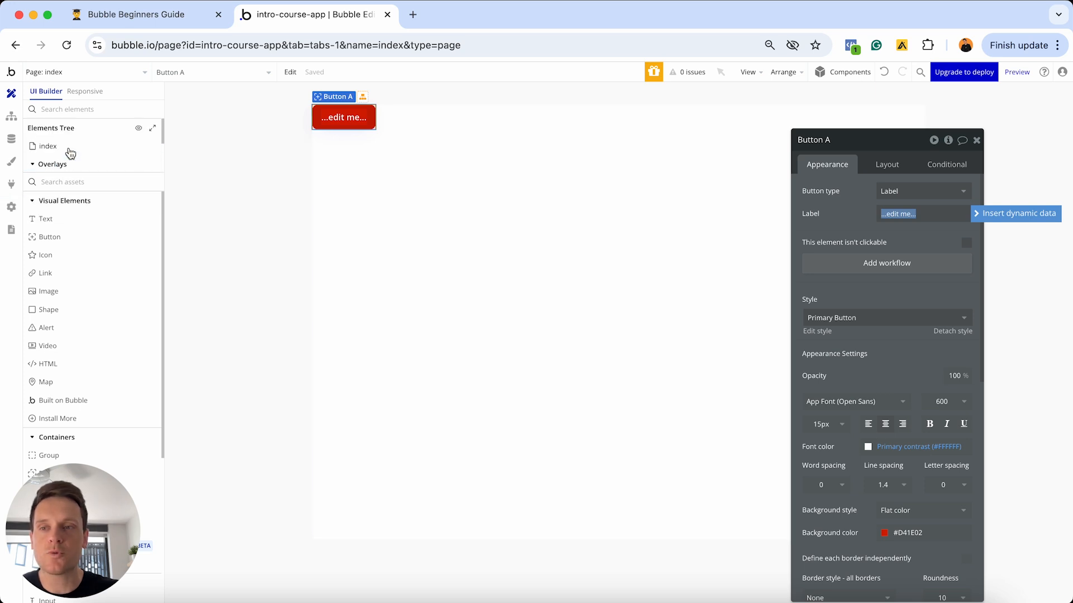
{"action": "left_click_drag", "start_coordinate": [81, 173], "coordinate": [85, 211]}
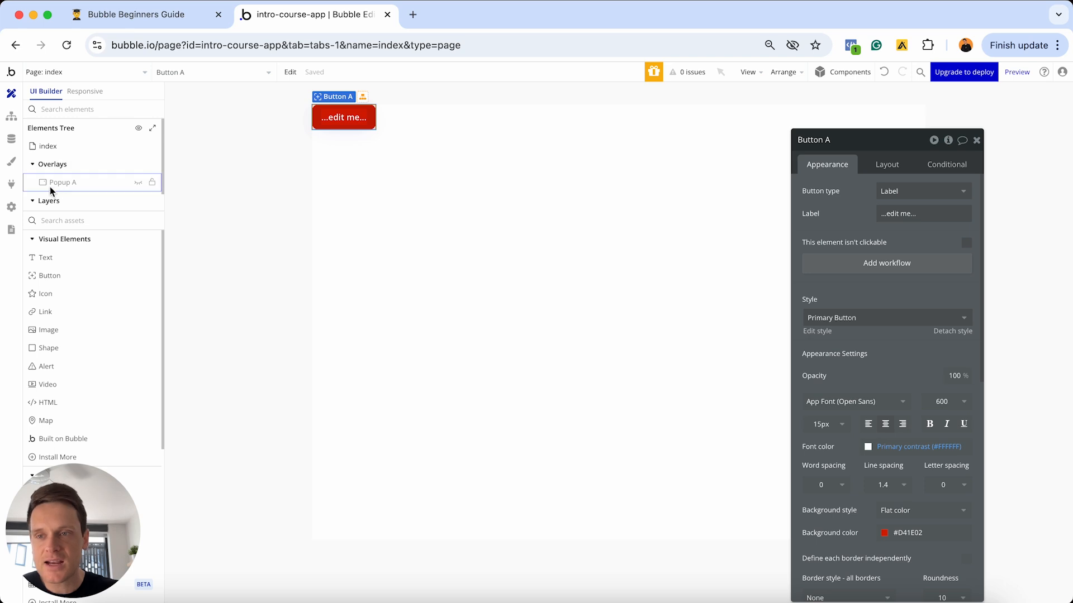
- Toggle Popup A's eye icon to preview it, hide it again, and select Button A
{"action": "mouse_move", "coordinate": [57, 183]}
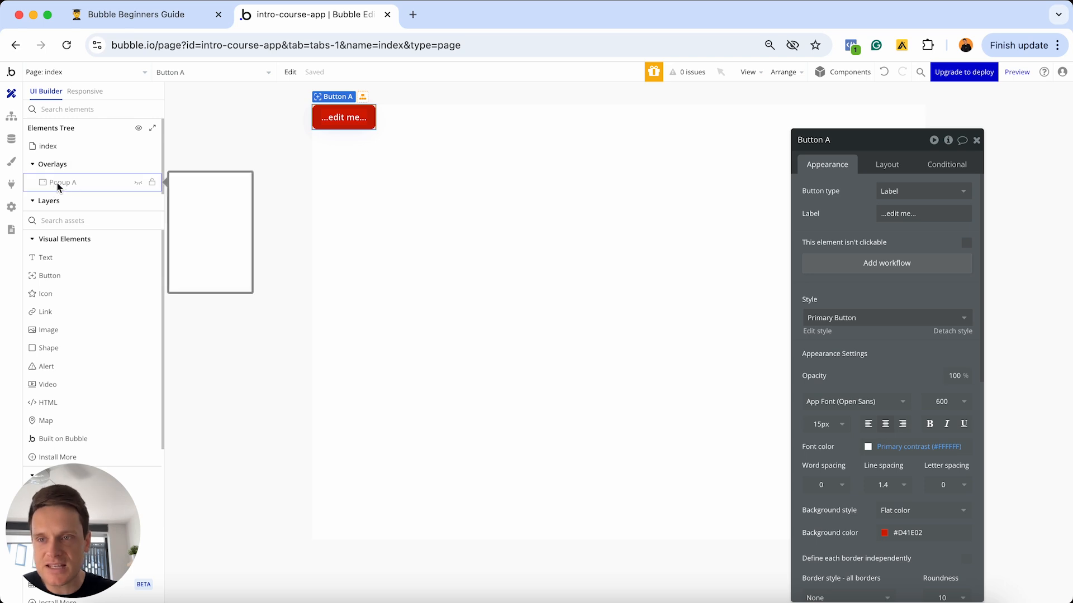
{"action": "left_click", "coordinate": [138, 185]}
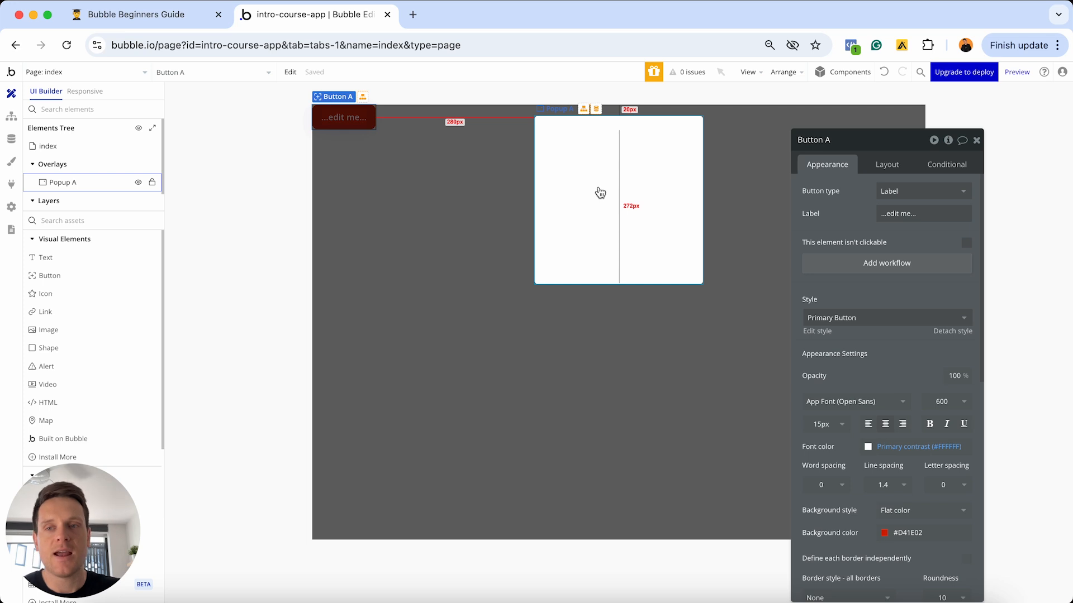
{"action": "left_click", "coordinate": [434, 219]}
{"action": "left_click", "coordinate": [329, 116]}
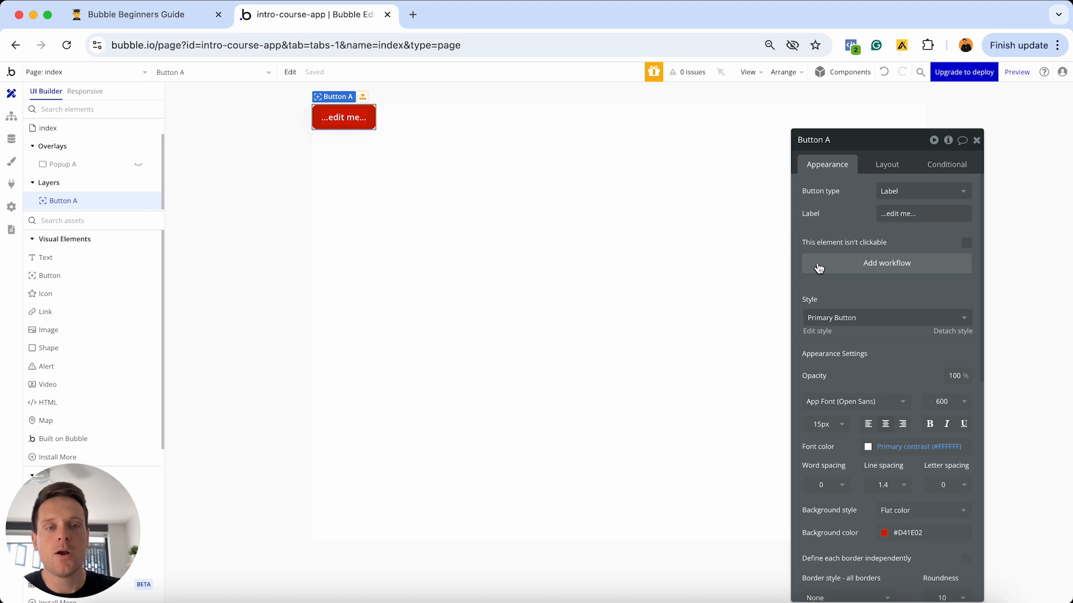
- Add a Button A click workflow whose step 1 shows Popup A, then launch the debug preview
{"action": "left_click", "coordinate": [853, 270]}
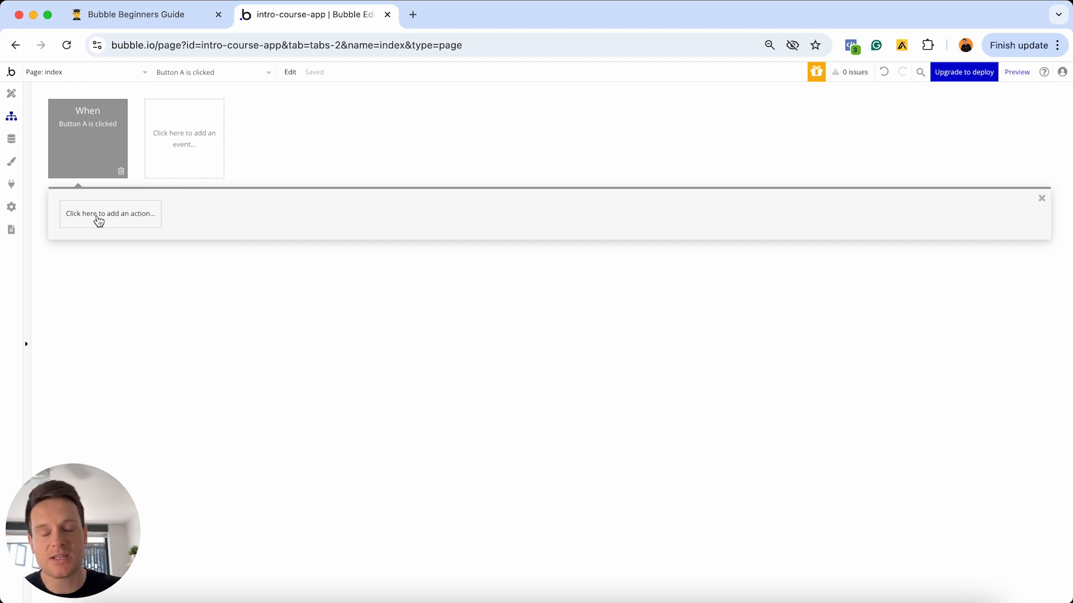
{"action": "left_click", "coordinate": [98, 220]}
{"action": "mouse_move", "coordinate": [92, 373]}
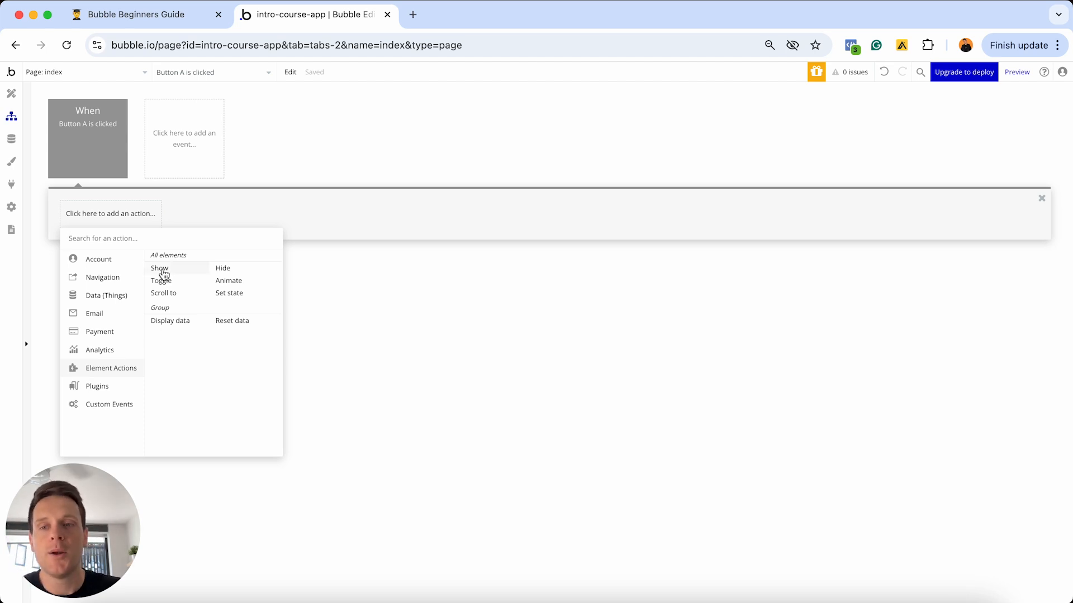
{"action": "left_click", "coordinate": [163, 273]}
{"action": "left_click", "coordinate": [907, 172]}
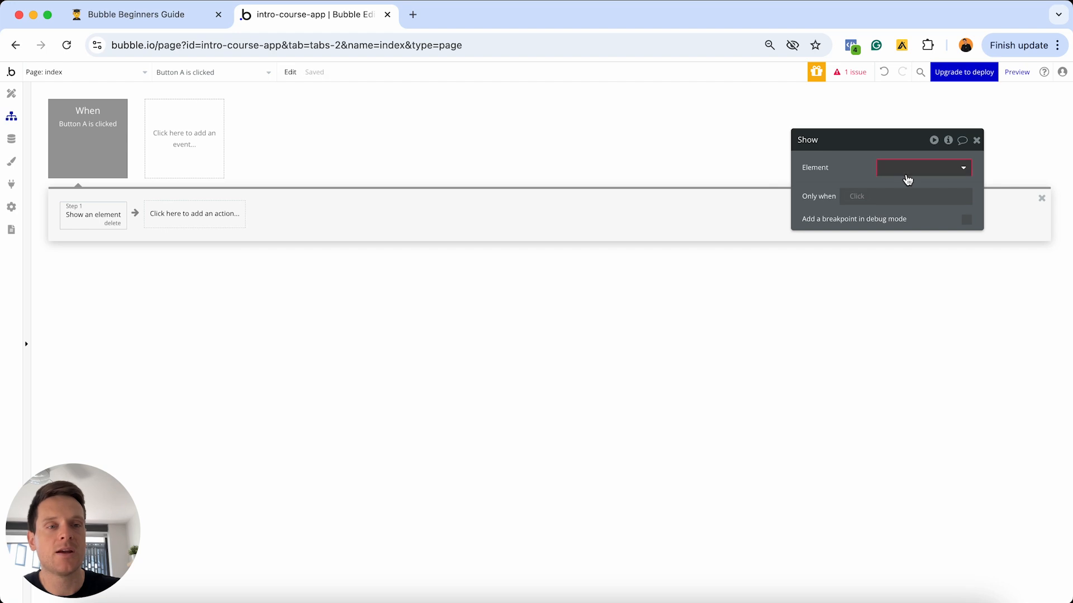
{"action": "left_click", "coordinate": [905, 188]}
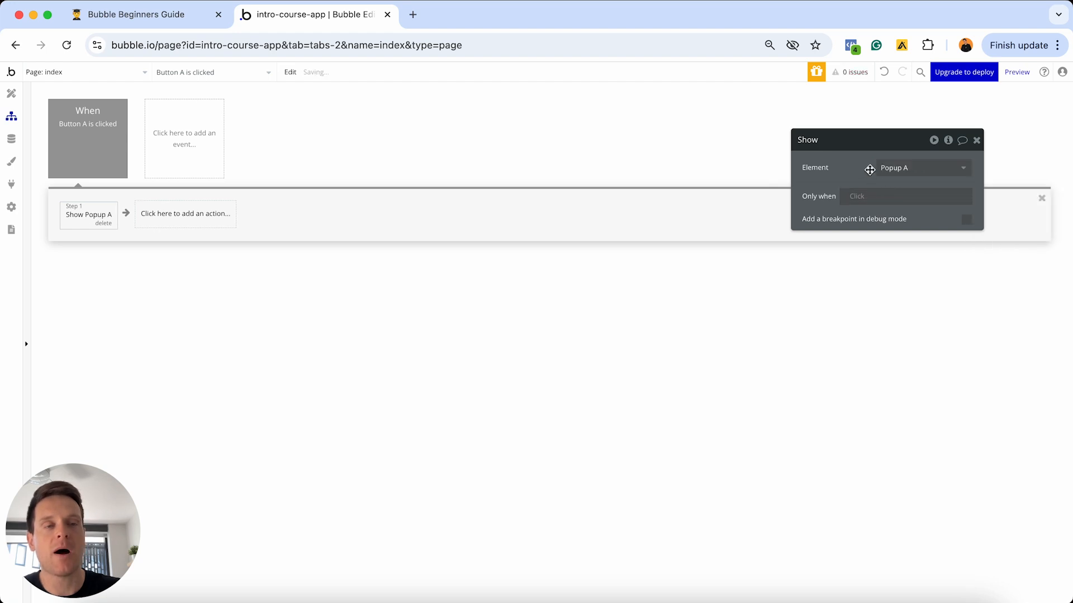
{"action": "left_click", "coordinate": [1016, 72]}
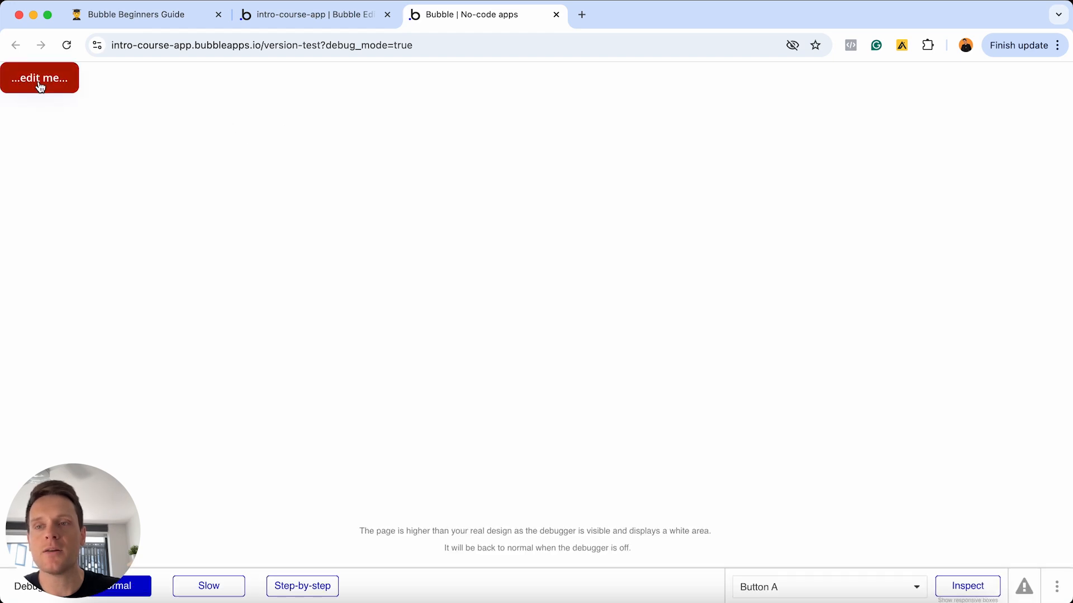
- Open Popup A with the red button in preview, dismiss it, and close the preview tab
{"action": "left_click", "coordinate": [39, 83]}
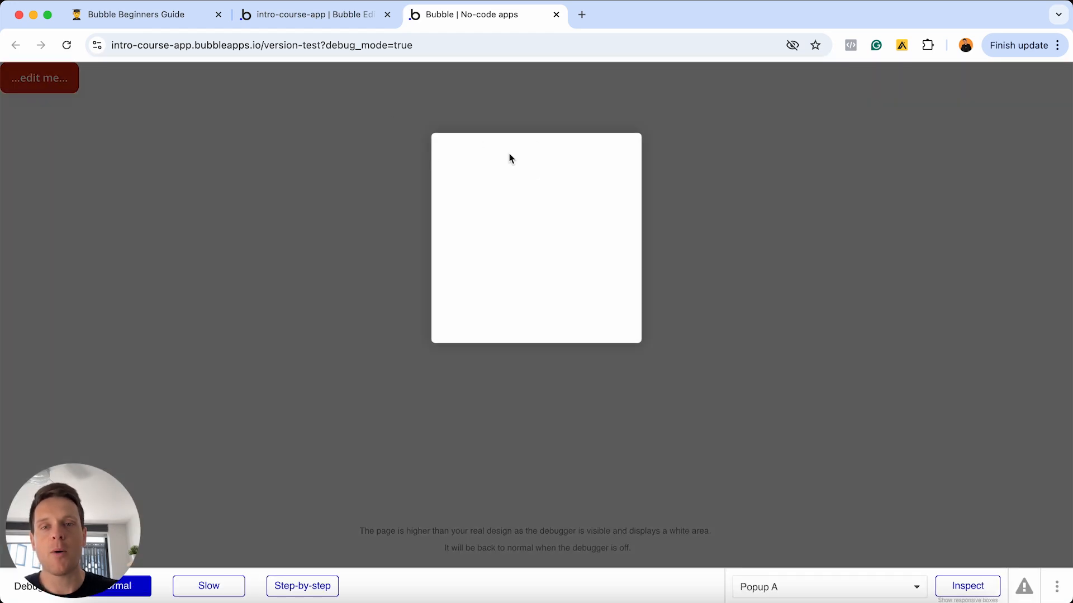
{"action": "left_click", "coordinate": [306, 190]}
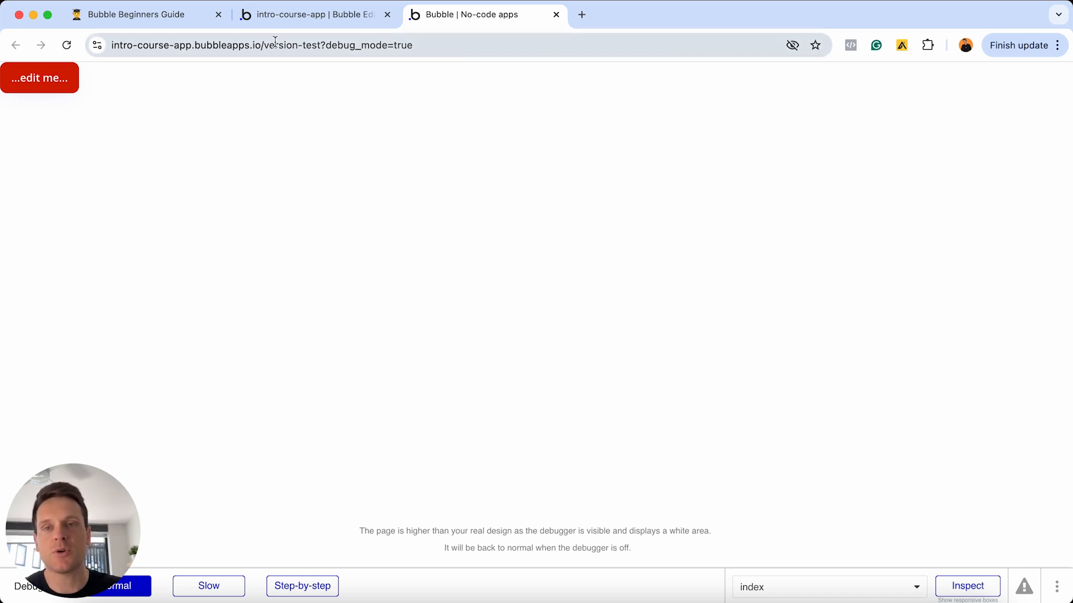
{"action": "left_click", "coordinate": [556, 15]}
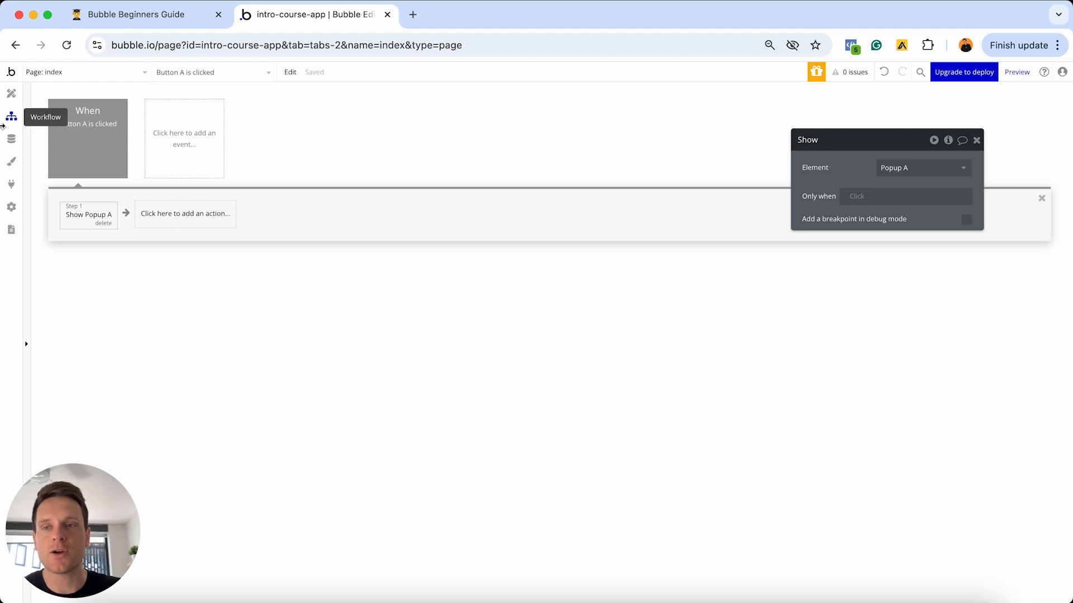
- Delete Button A and Popup A from the index page in the Design tab
{"action": "left_click", "coordinate": [10, 96]}
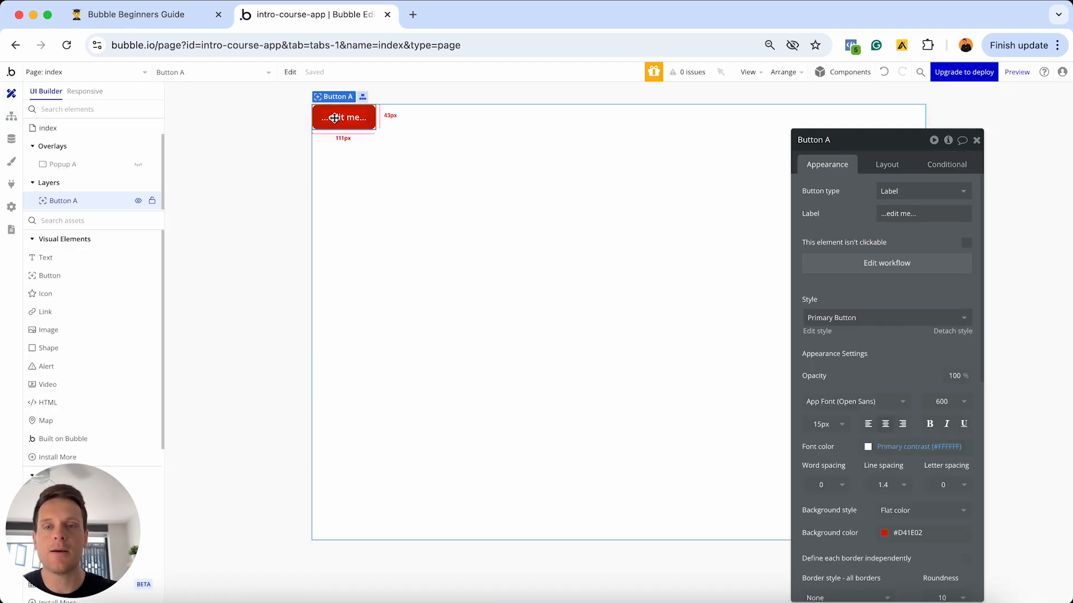
{"action": "key", "text": "Delete"}
{"action": "left_click", "coordinate": [101, 184]}
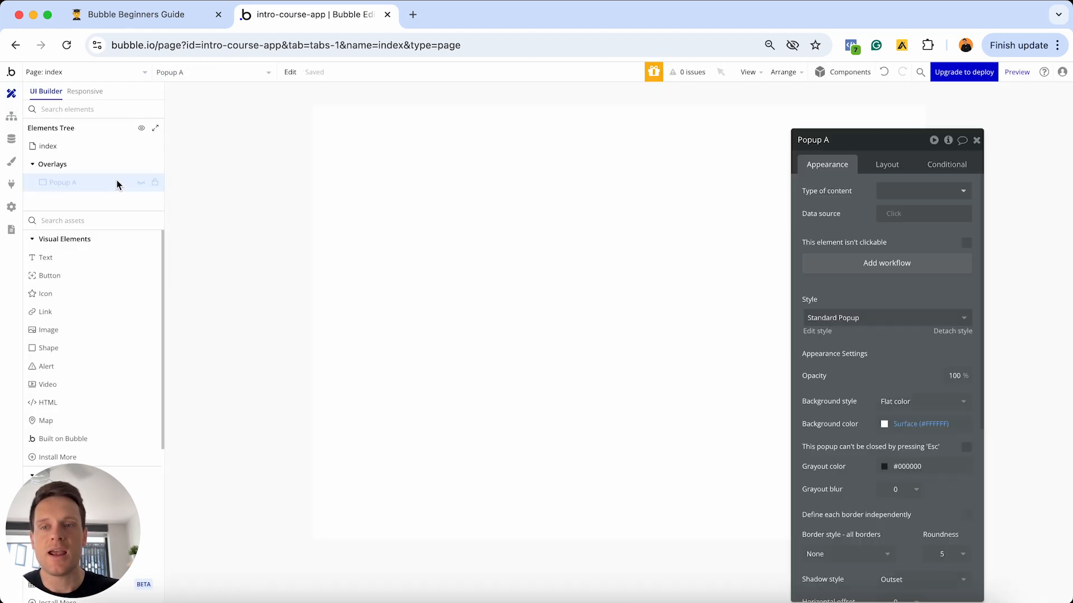
{"action": "key", "text": "Delete"}
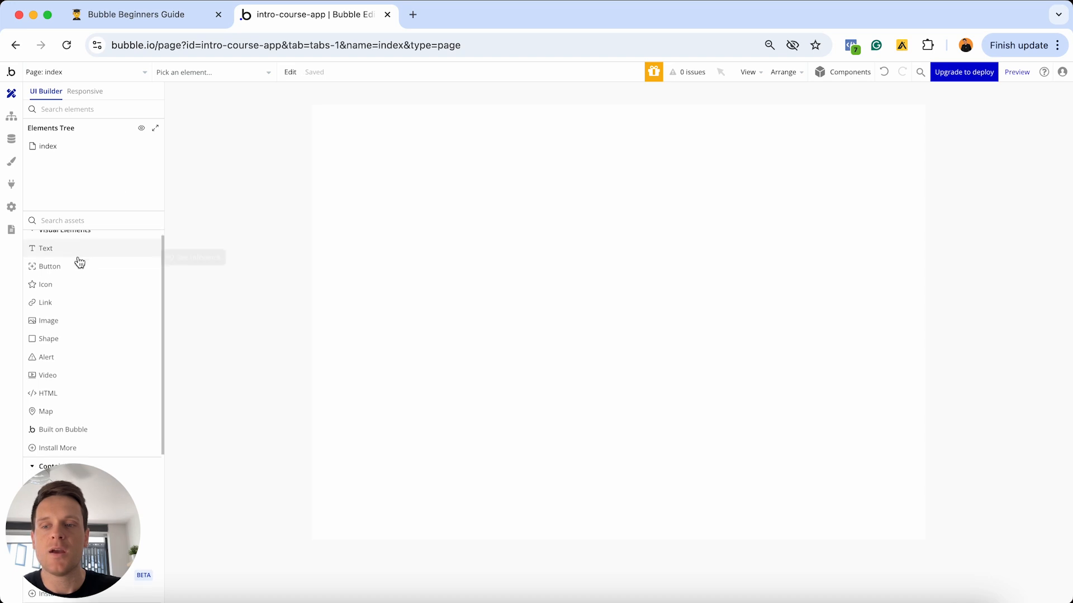
- Add a trial Floating Group to the page and delete it again
{"action": "scroll", "coordinate": [78, 261], "scroll_direction": "down", "scroll_amount": 5}
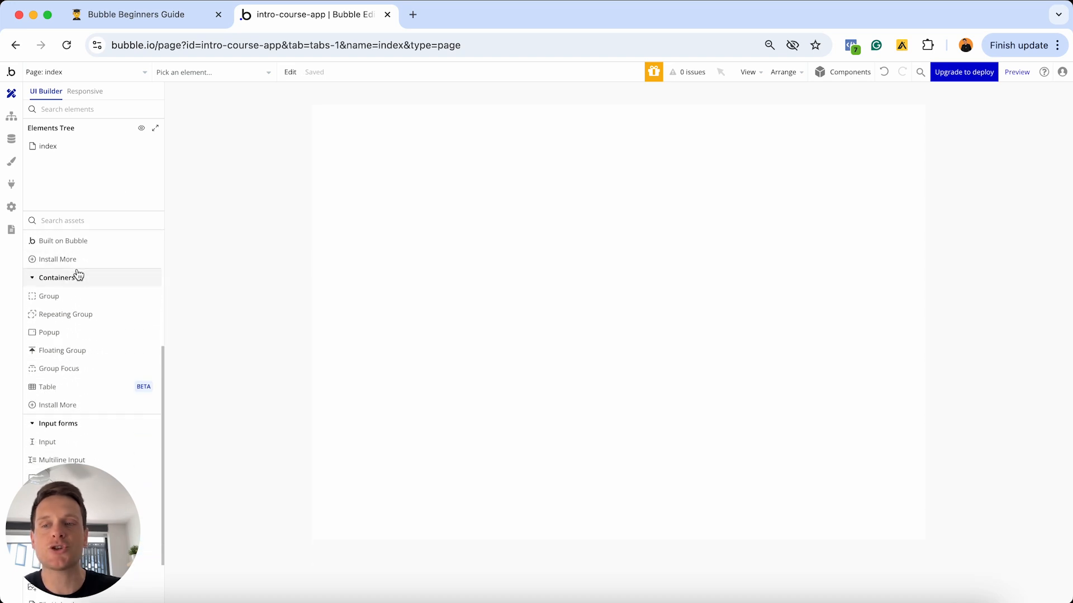
{"action": "mouse_move", "coordinate": [65, 356]}
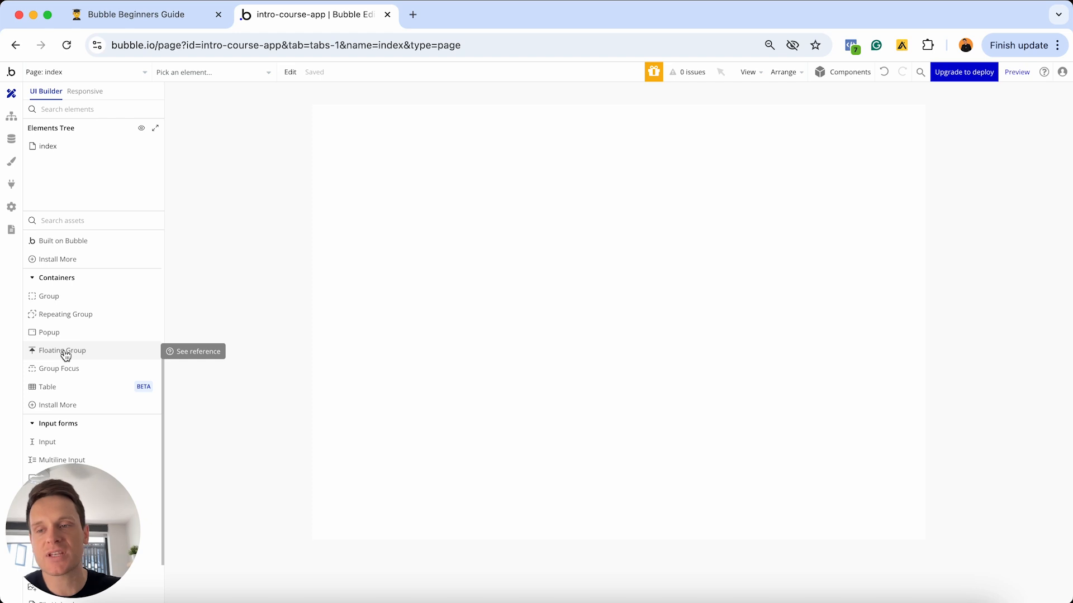
{"action": "left_click", "coordinate": [66, 354]}
{"action": "left_click", "coordinate": [413, 268]}
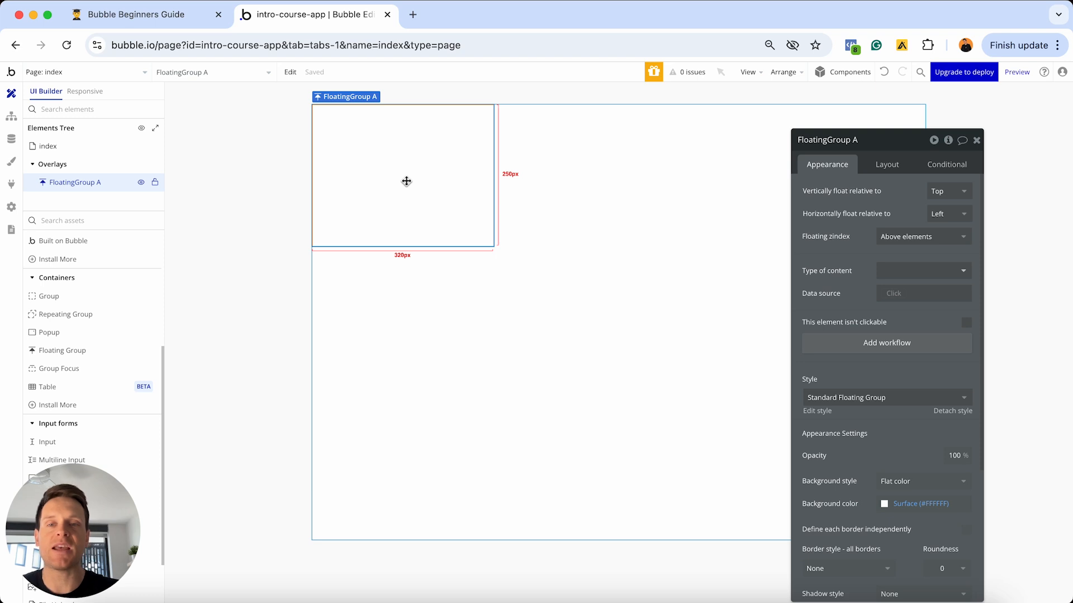
{"action": "key", "text": "Delete"}
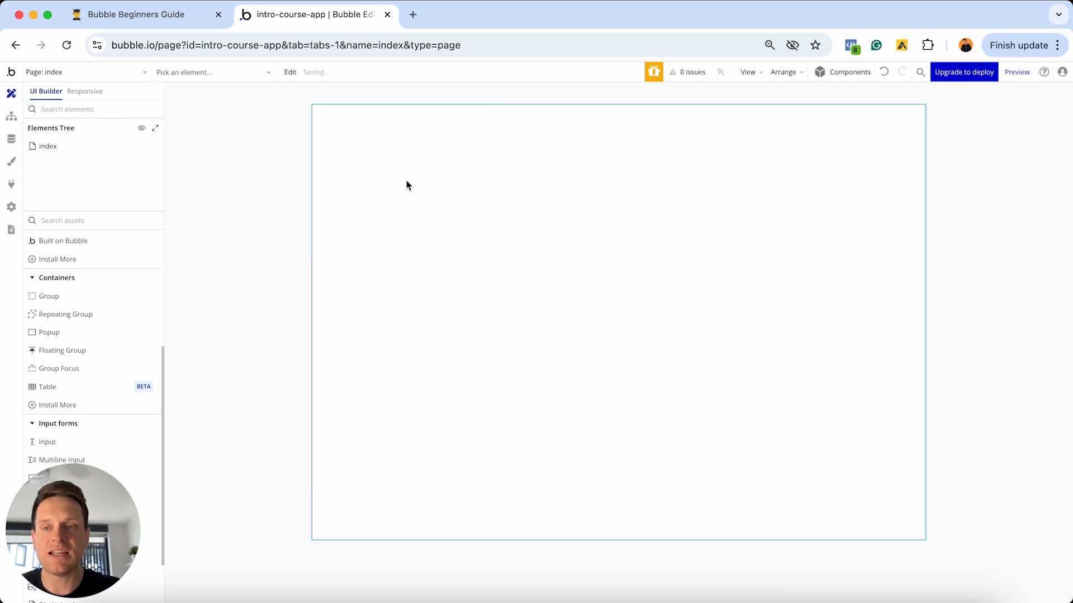
{"action": "scroll", "coordinate": [86, 342], "scroll_direction": "up", "scroll_amount": 5}
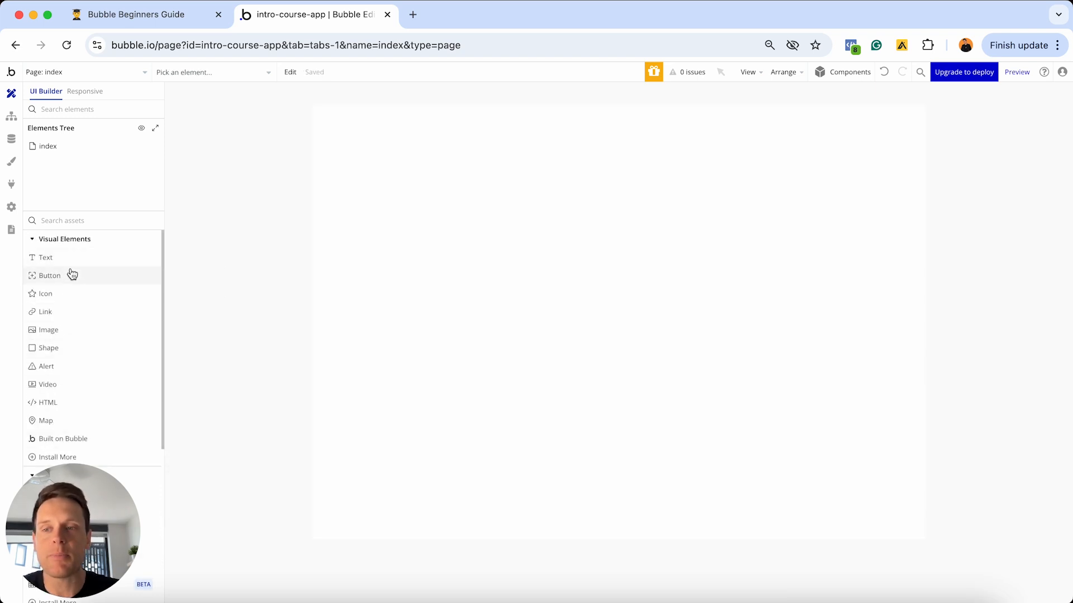
- Drag Button A and Button B onto the page's top-left, one stacked above the other
{"action": "left_click_drag", "start_coordinate": [67, 277], "coordinate": [406, 231]}
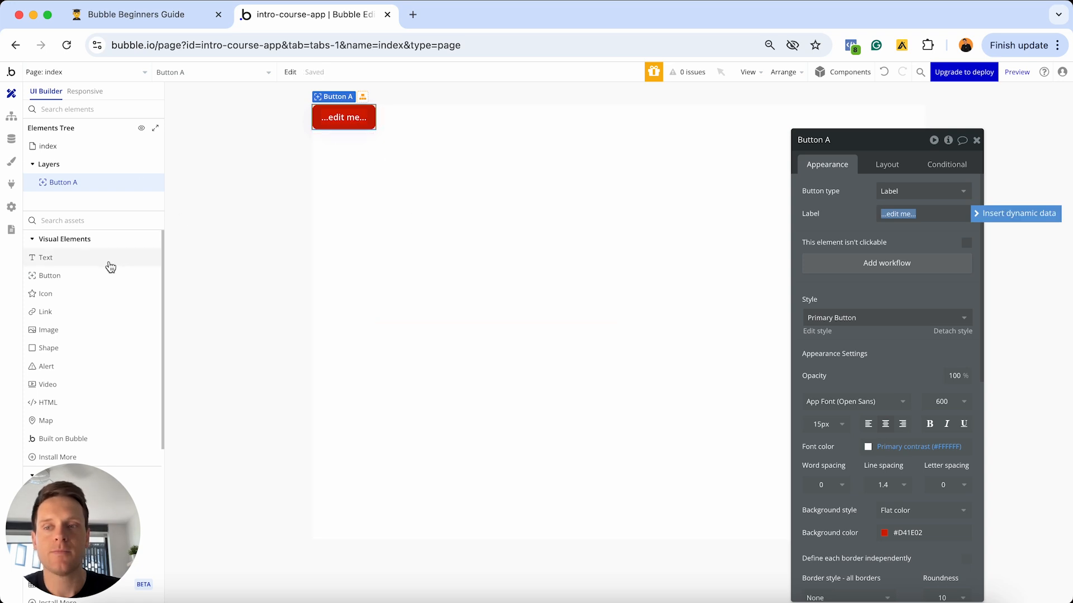
{"action": "left_click_drag", "start_coordinate": [108, 276], "coordinate": [355, 192]}
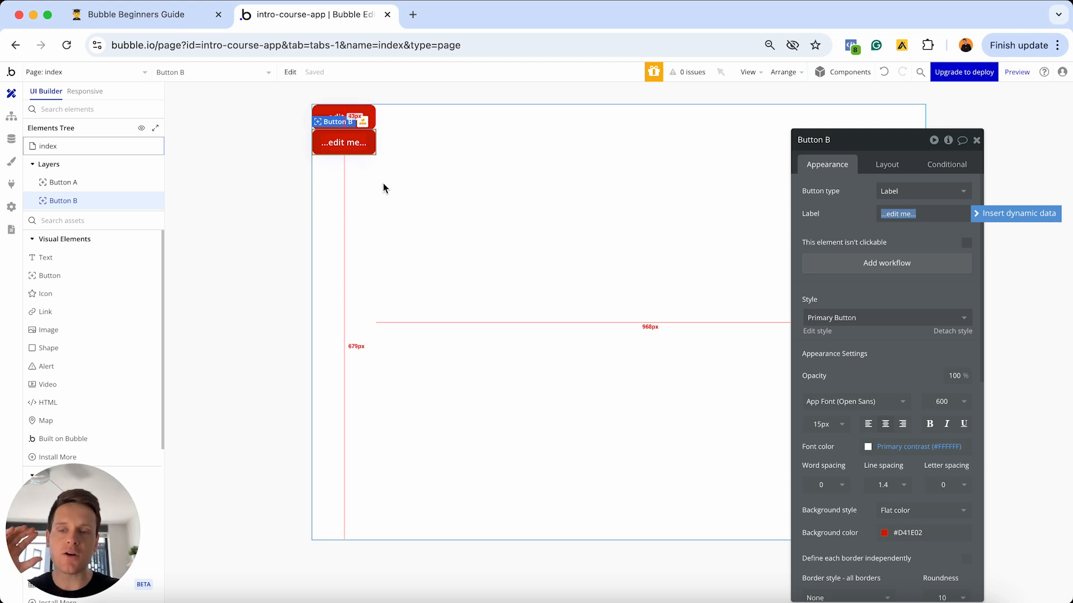
{"action": "scroll", "coordinate": [128, 298], "scroll_direction": "down", "scroll_amount": 5}
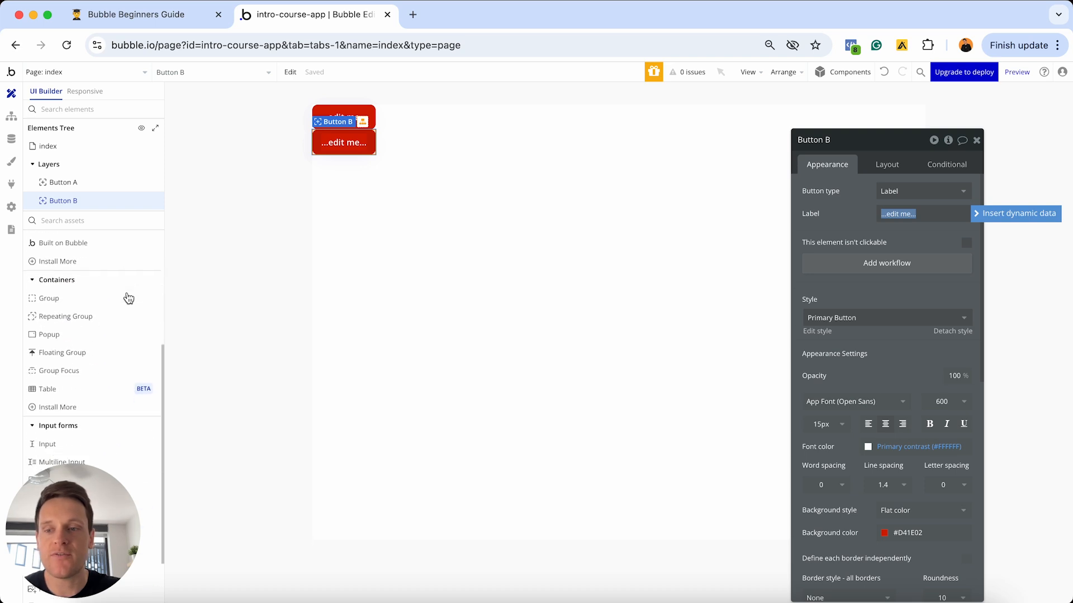
{"action": "scroll", "coordinate": [112, 285], "scroll_direction": "down", "scroll_amount": 2}
- Draw Group A beneath the two buttons and check its Layout settings
{"action": "left_click", "coordinate": [67, 256]}
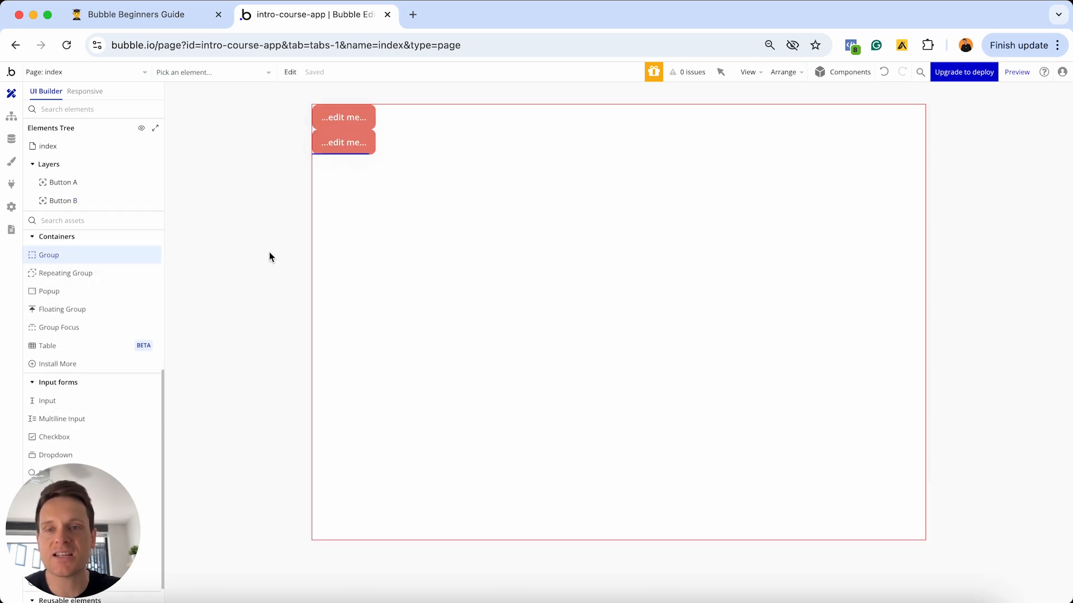
{"action": "left_click", "coordinate": [378, 252]}
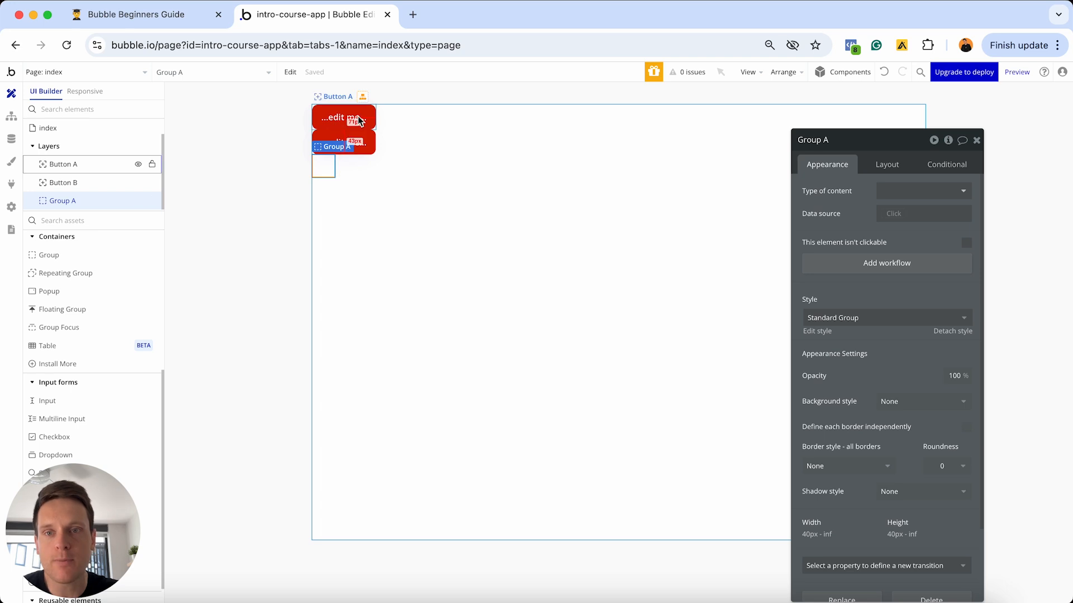
{"action": "key", "text": "Delete"}
{"action": "left_click", "coordinate": [469, 132]}
{"action": "left_click", "coordinate": [879, 168]}
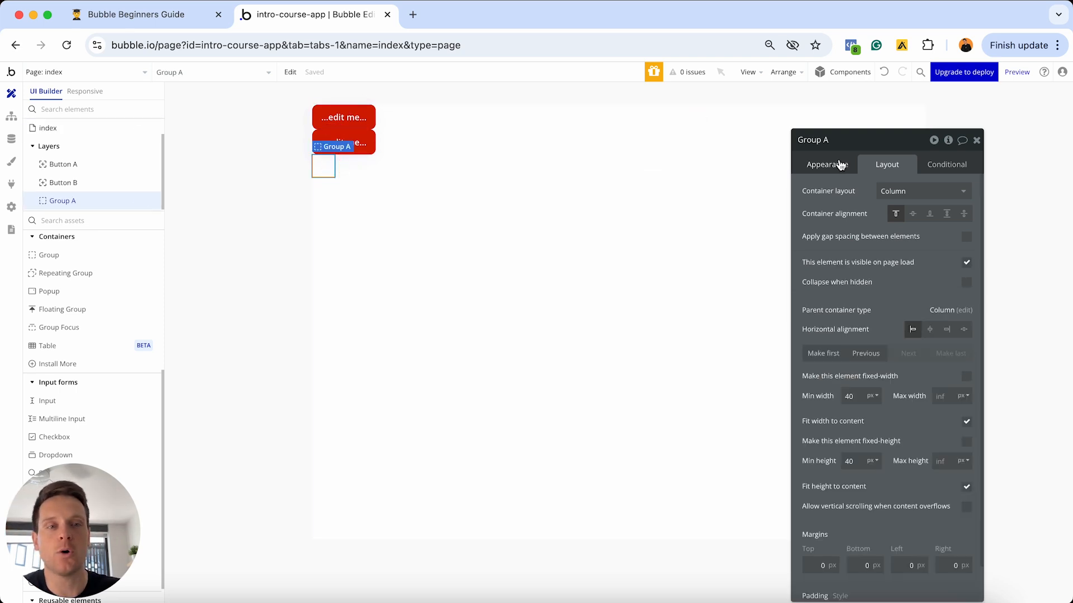
{"action": "left_click", "coordinate": [839, 165]}
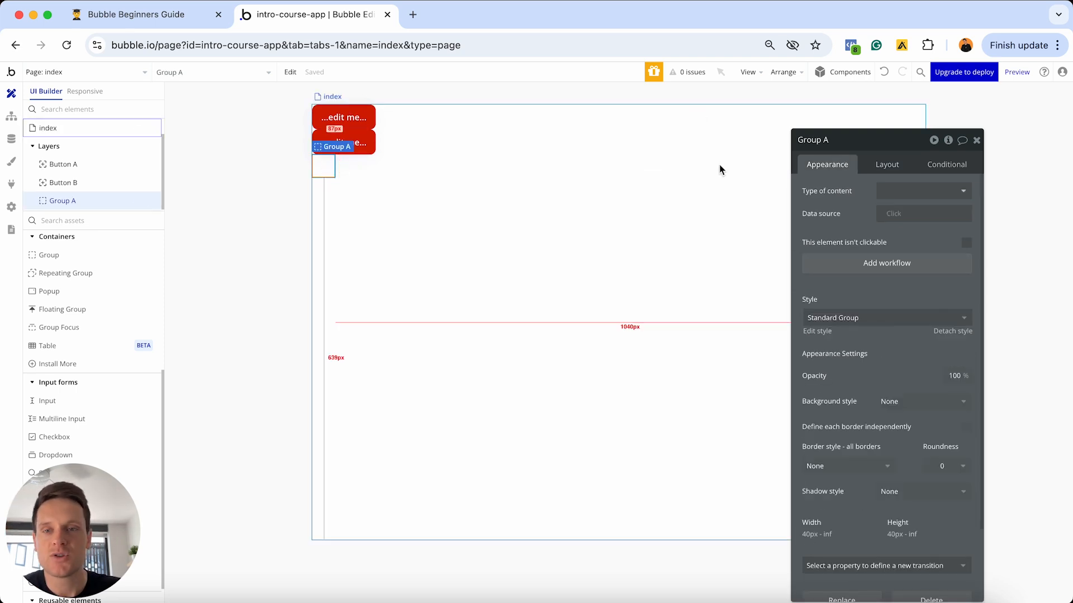
- Give Group A a detached flat #FFE2E2 pink background, then draw a 320×250 FloatingGroup A at top-left
{"action": "left_click", "coordinate": [953, 332]}
{"action": "left_click", "coordinate": [894, 387]}
{"action": "left_click", "coordinate": [896, 438]}
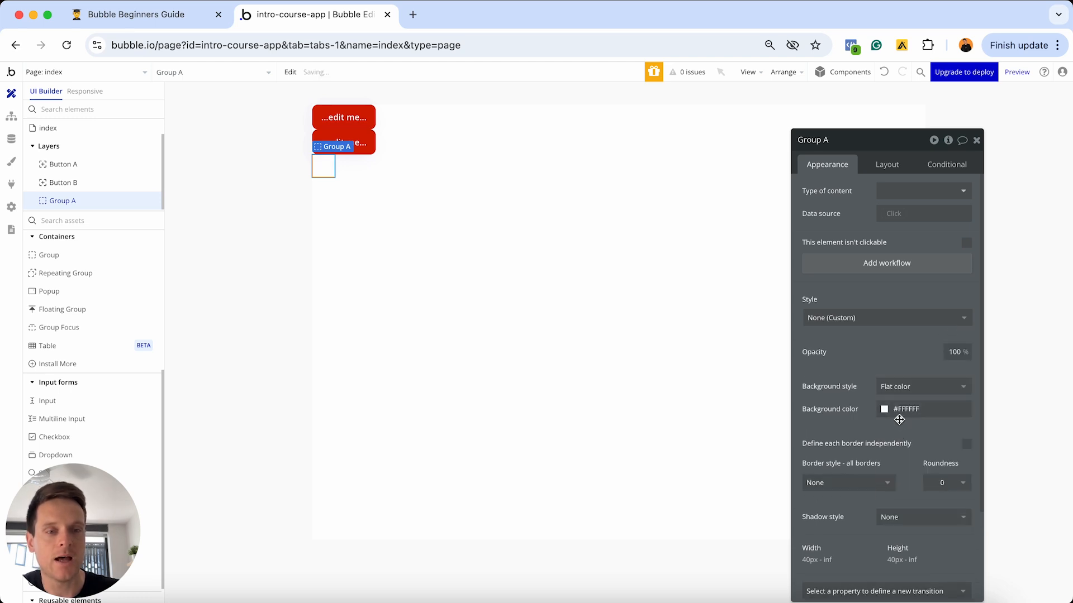
{"action": "left_click", "coordinate": [900, 414]}
{"action": "left_click_drag", "start_coordinate": [900, 421], "coordinate": [889, 418]}
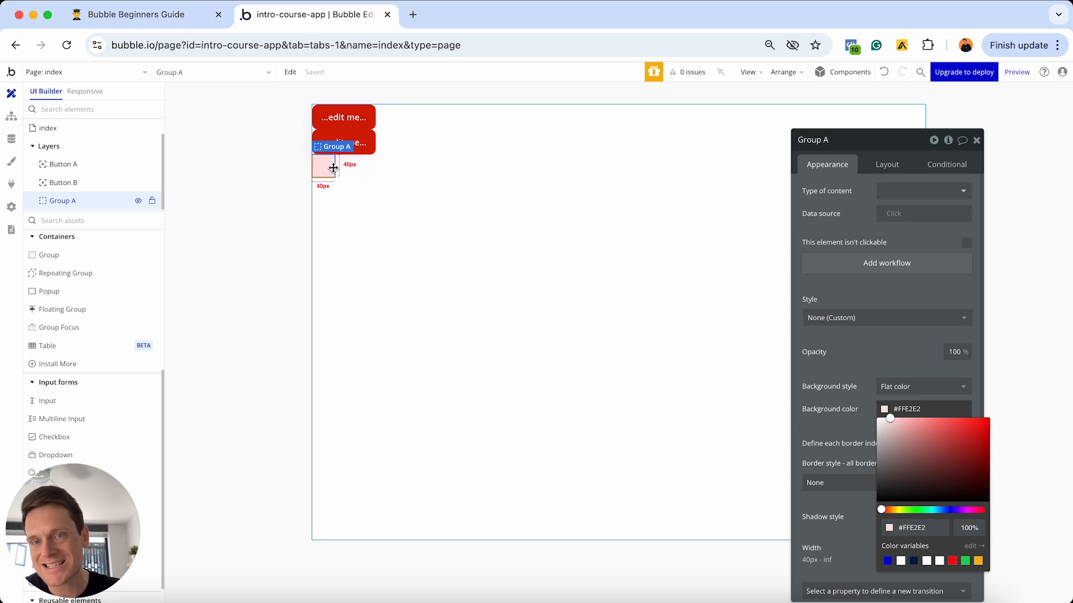
{"action": "left_click", "coordinate": [368, 191]}
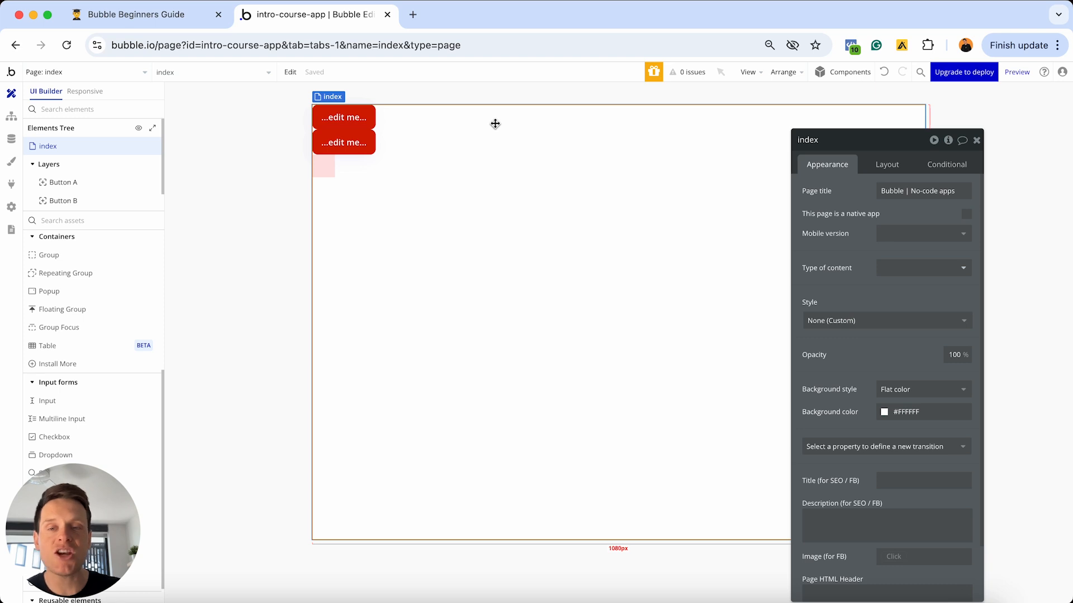
{"action": "left_click", "coordinate": [62, 310]}
{"action": "left_click", "coordinate": [338, 220]}
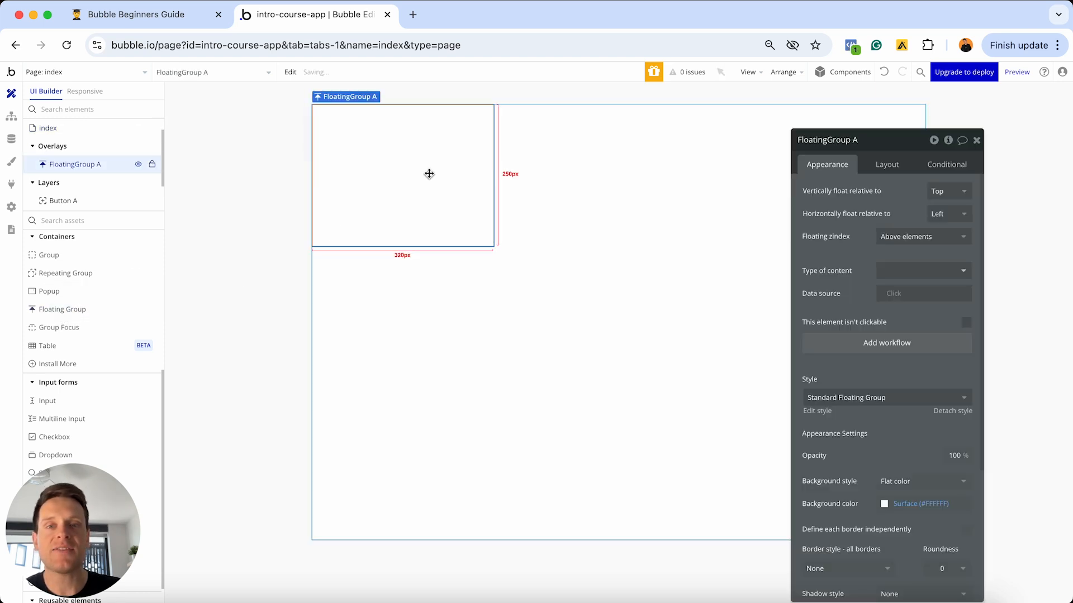
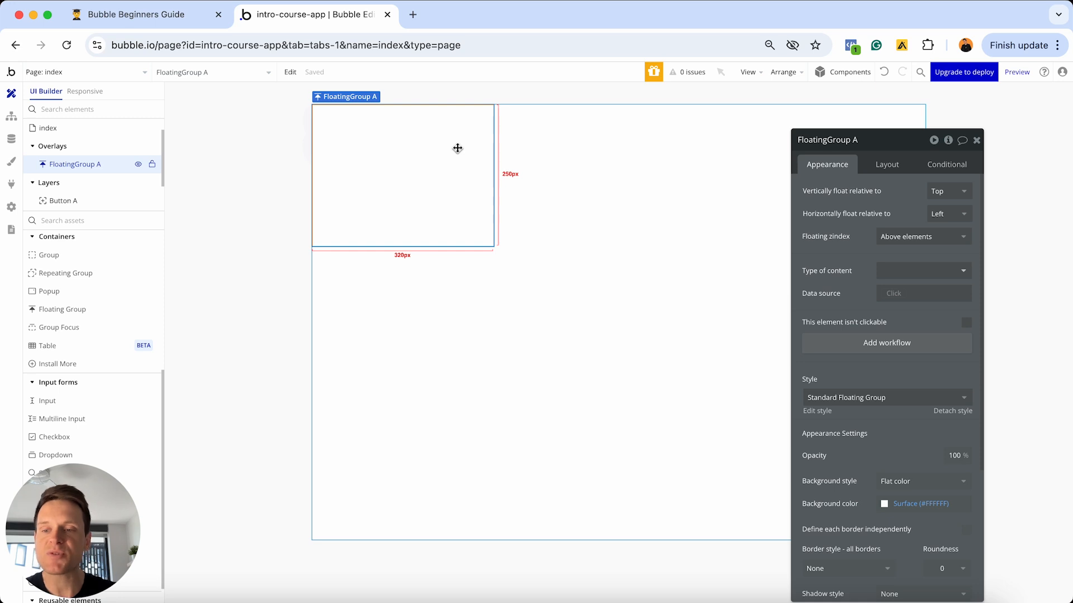
- Load buildingwithbubble.com/courses in a new tab, scroll down to the clone courses, then return to the editor
{"action": "left_click", "coordinate": [413, 15]}
{"action": "type", "text": "buil"}
{"action": "key", "text": "Return"}
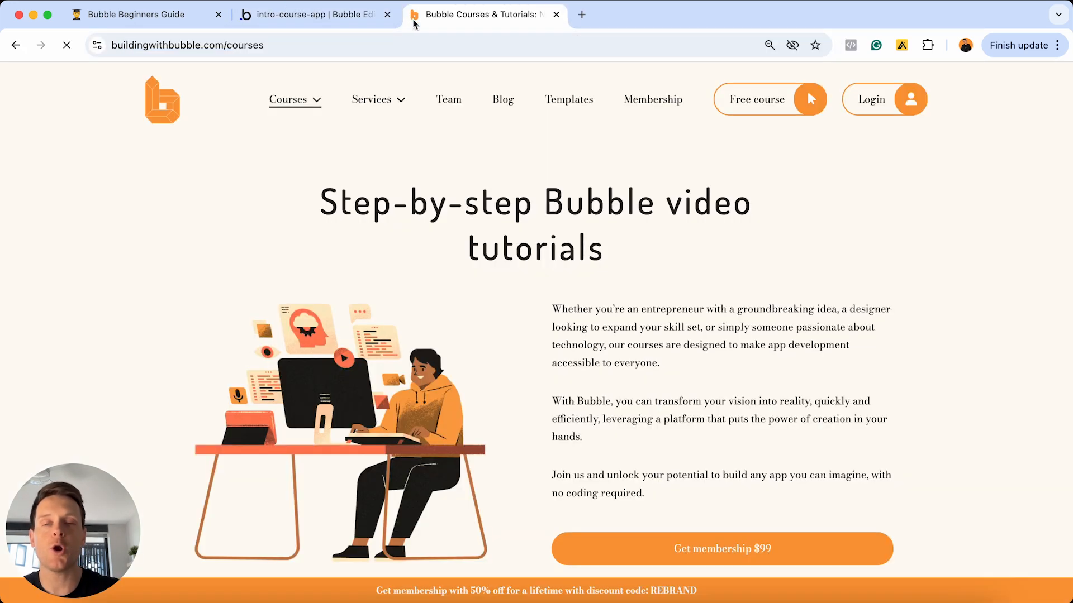
{"action": "scroll", "coordinate": [82, 206], "scroll_direction": "down", "scroll_amount": 3}
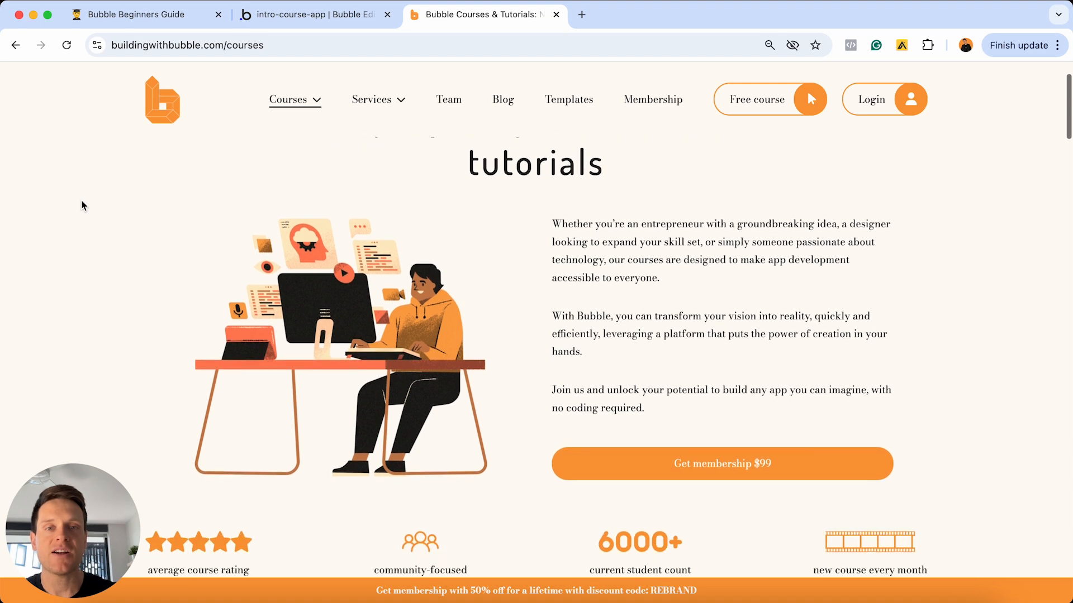
{"action": "scroll", "coordinate": [82, 205], "scroll_direction": "down", "scroll_amount": 3}
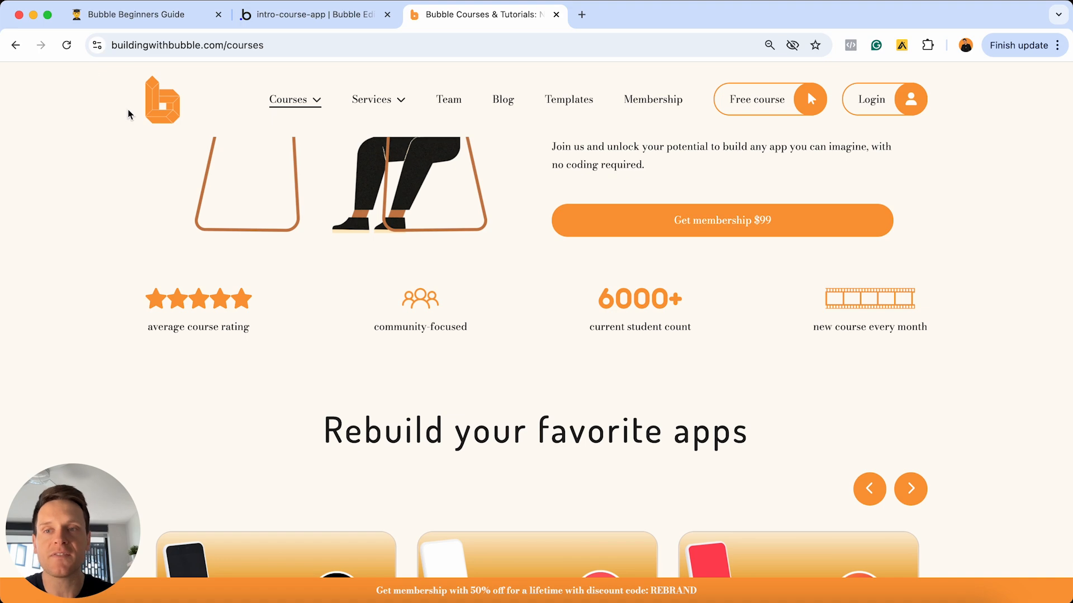
{"action": "scroll", "coordinate": [113, 201], "scroll_direction": "down", "scroll_amount": 2}
{"action": "scroll", "coordinate": [112, 202], "scroll_direction": "down", "scroll_amount": 5}
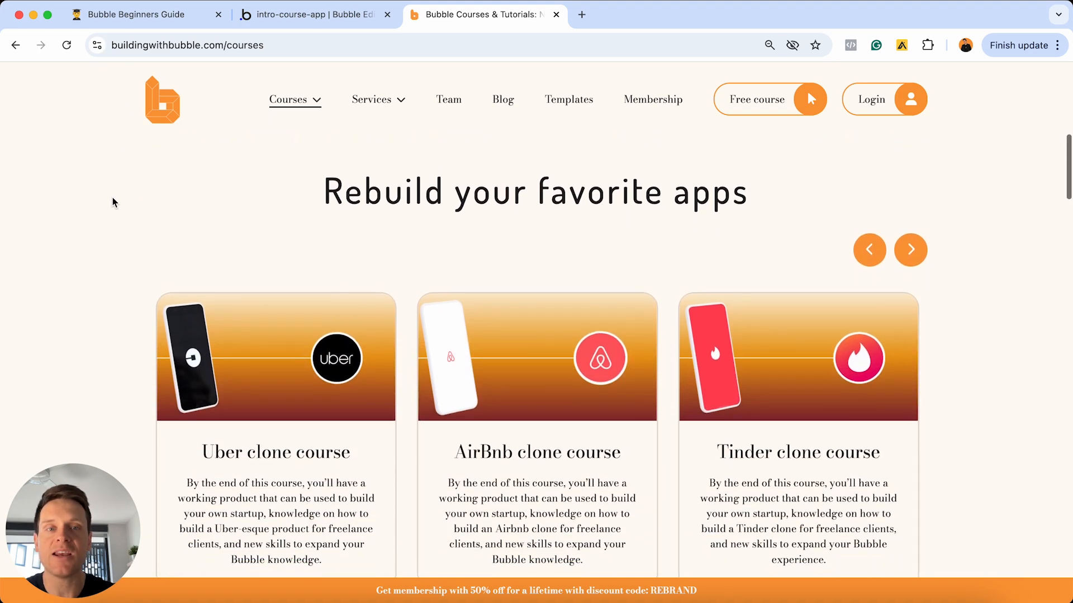
{"action": "scroll", "coordinate": [113, 202], "scroll_direction": "down", "scroll_amount": 2}
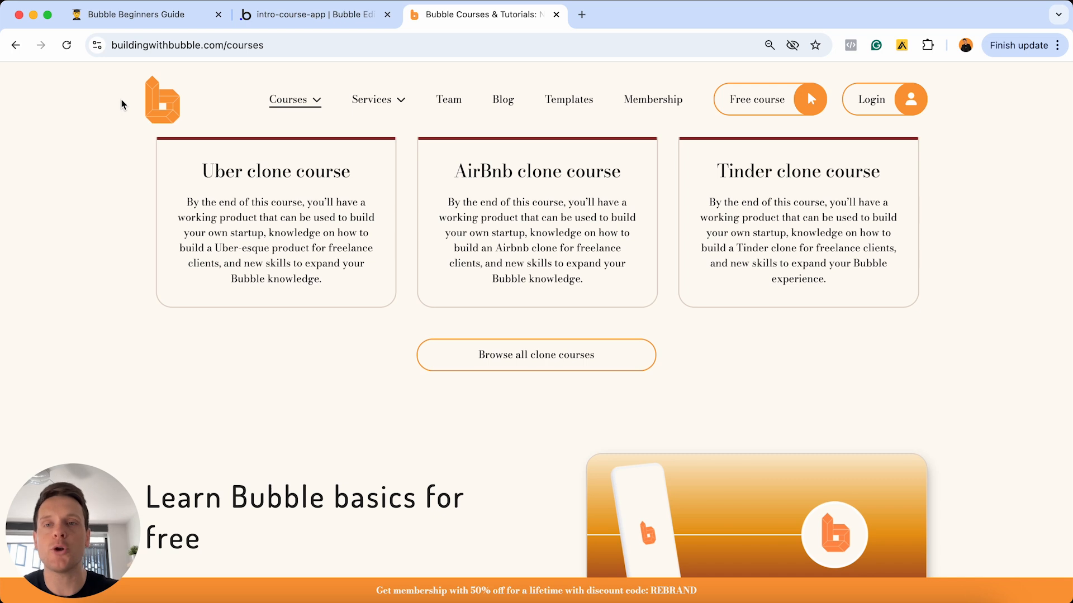
{"action": "left_click", "coordinate": [291, 19]}
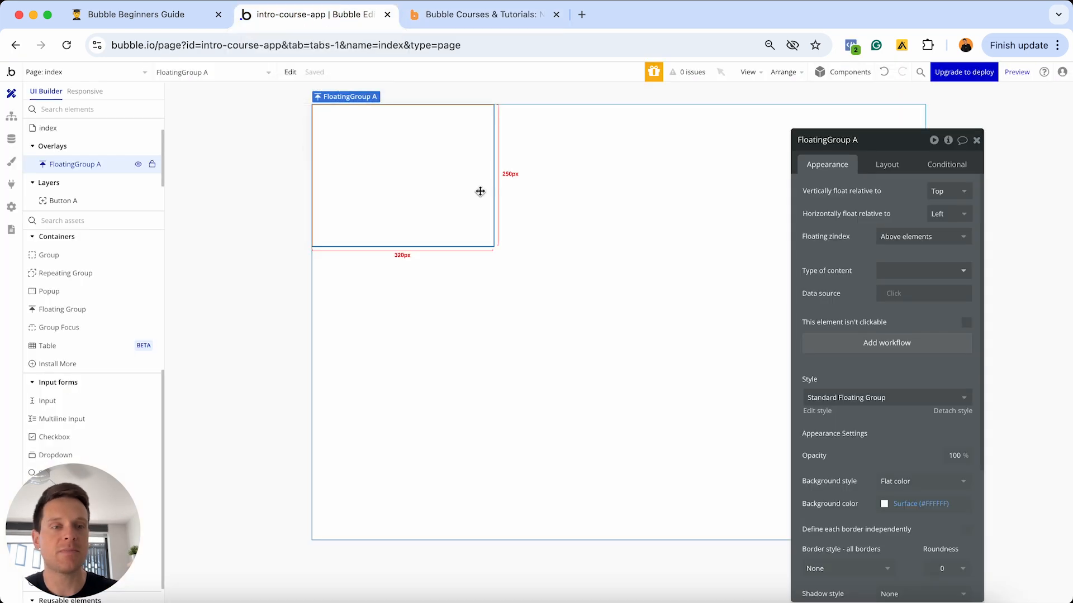
- Set FloatingGroup A's background colour to light blue #D6DCFF
{"action": "left_click", "coordinate": [915, 503]}
{"action": "left_click_drag", "start_coordinate": [914, 503], "coordinate": [894, 436]}
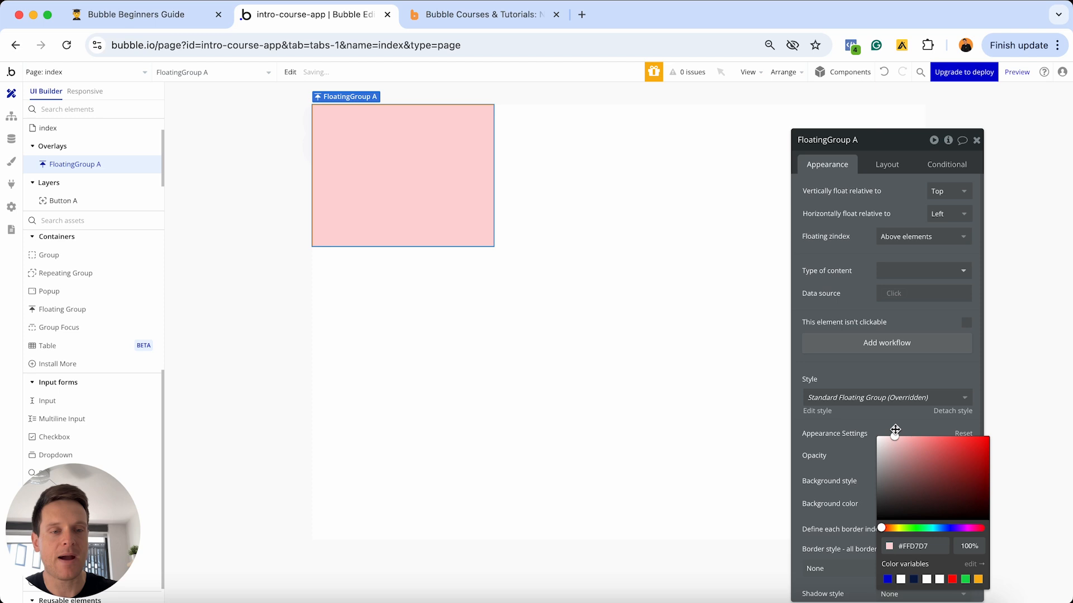
{"action": "left_click", "coordinate": [948, 527]}
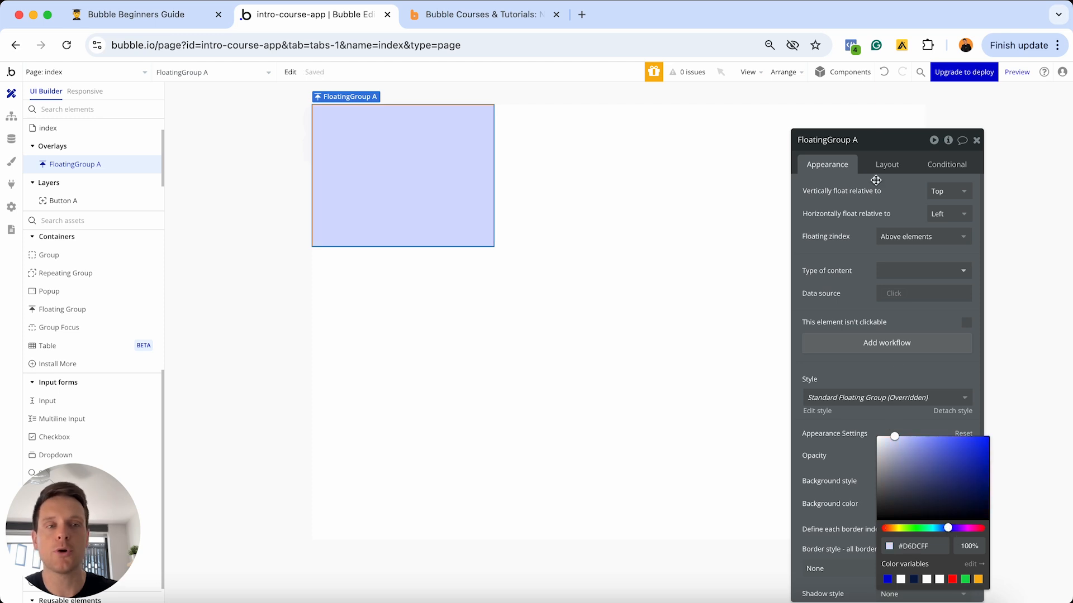
- Give FloatingGroup A a fixed 50 px height, uncheck fixed width, and preview the app
{"action": "left_click", "coordinate": [886, 165]}
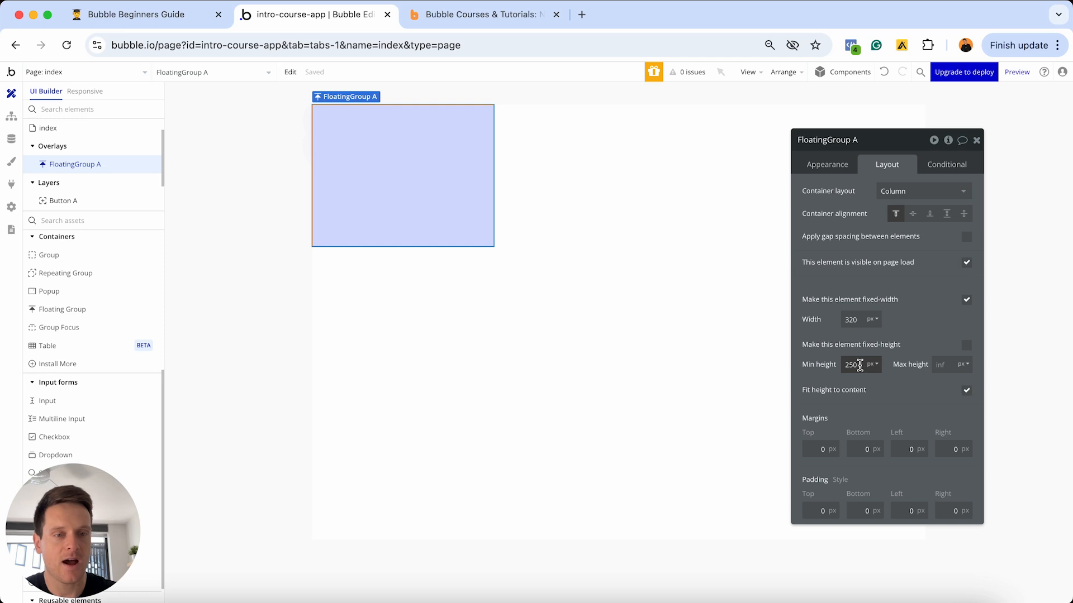
{"action": "left_click", "coordinate": [966, 345]}
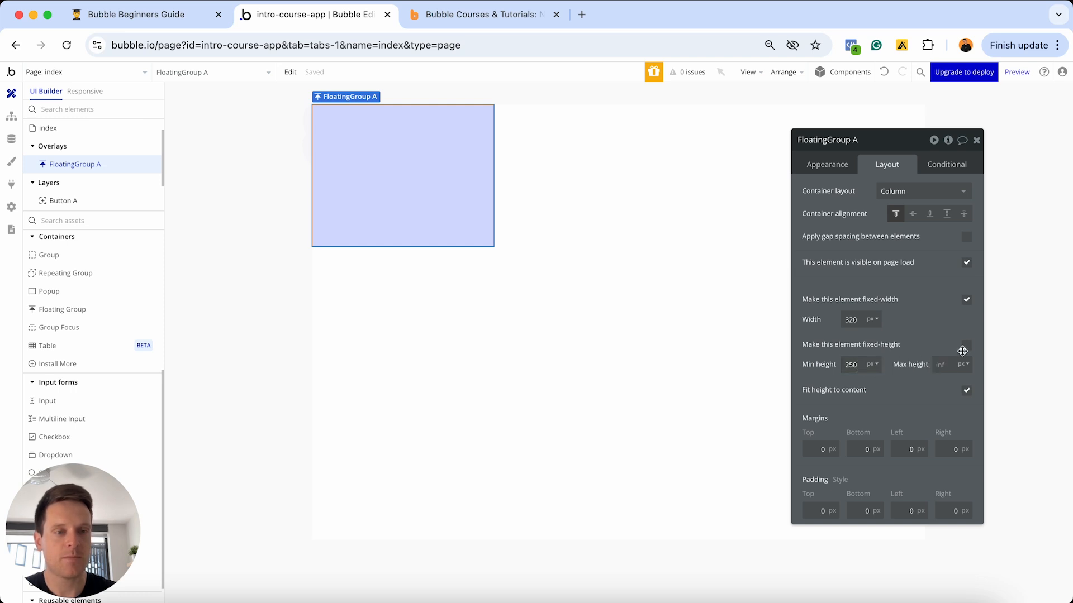
{"action": "double_click", "coordinate": [859, 366]}
{"action": "type", "text": "100"}
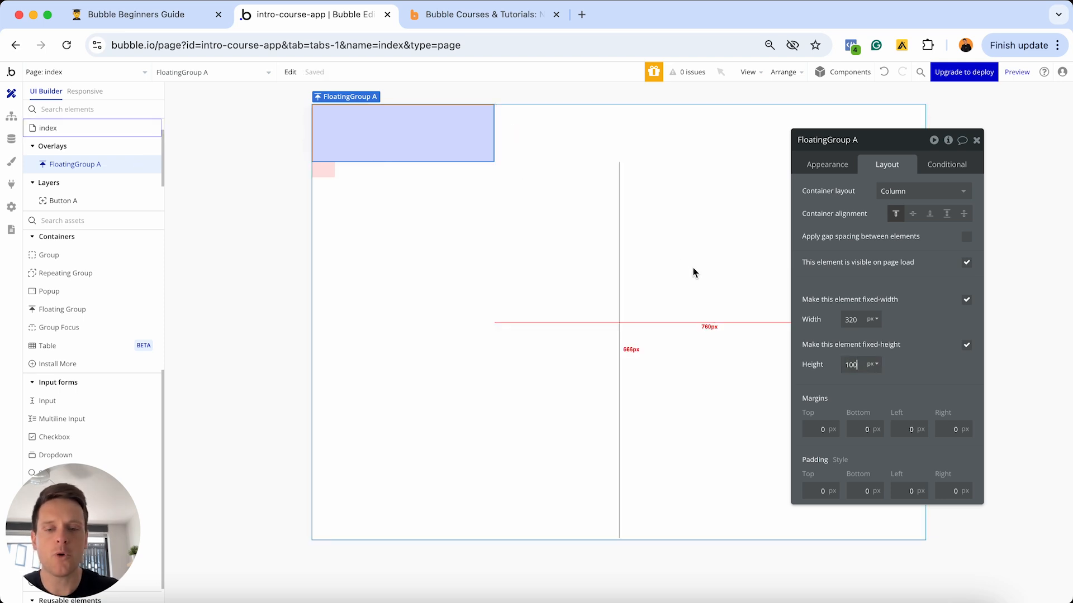
{"action": "key", "text": "BackSpace"}
{"action": "key", "text": "BackSpace"}
{"action": "key", "text": "BackSpace"}
{"action": "type", "text": "500"}
{"action": "key", "text": "BackSpace"}
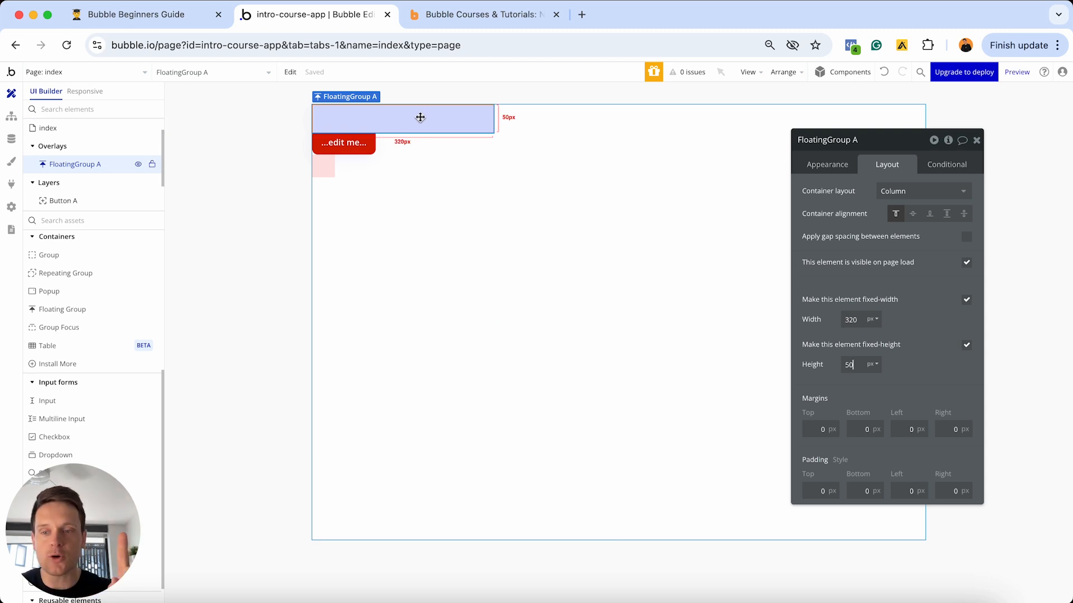
{"action": "left_click", "coordinate": [965, 300]}
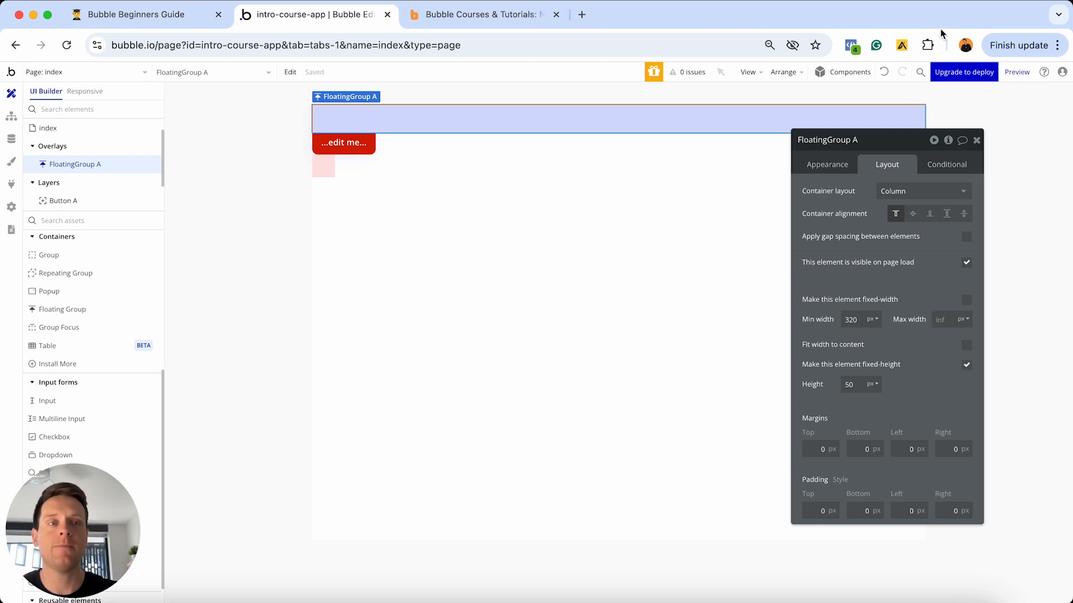
{"action": "left_click", "coordinate": [1017, 72]}
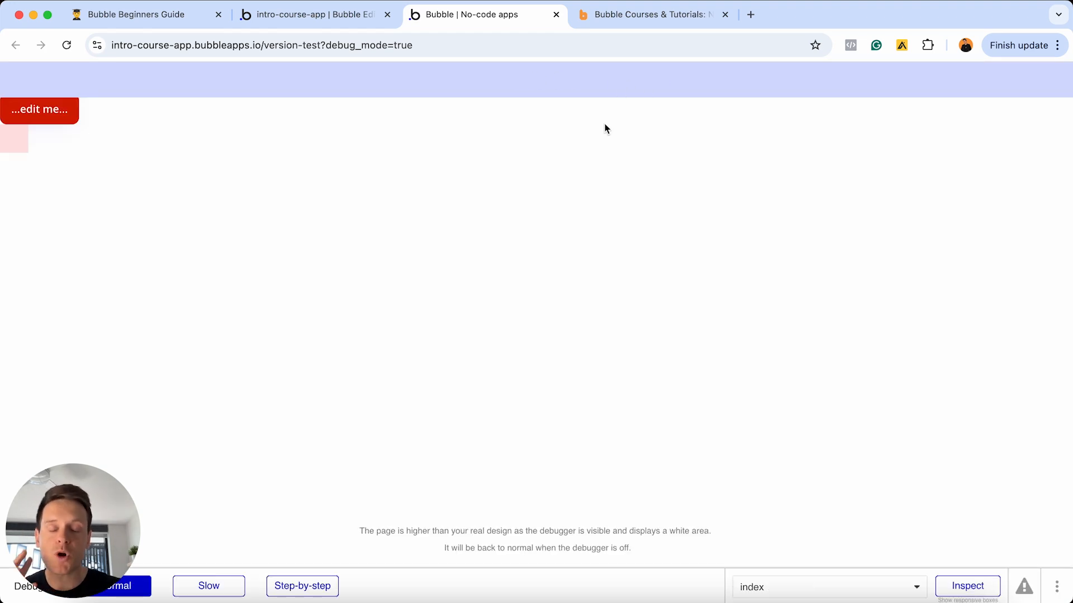
- Scroll the preview to confirm the blue bar spans the top, then switch to the courses site
{"action": "scroll", "coordinate": [605, 127], "scroll_direction": "down", "scroll_amount": 2}
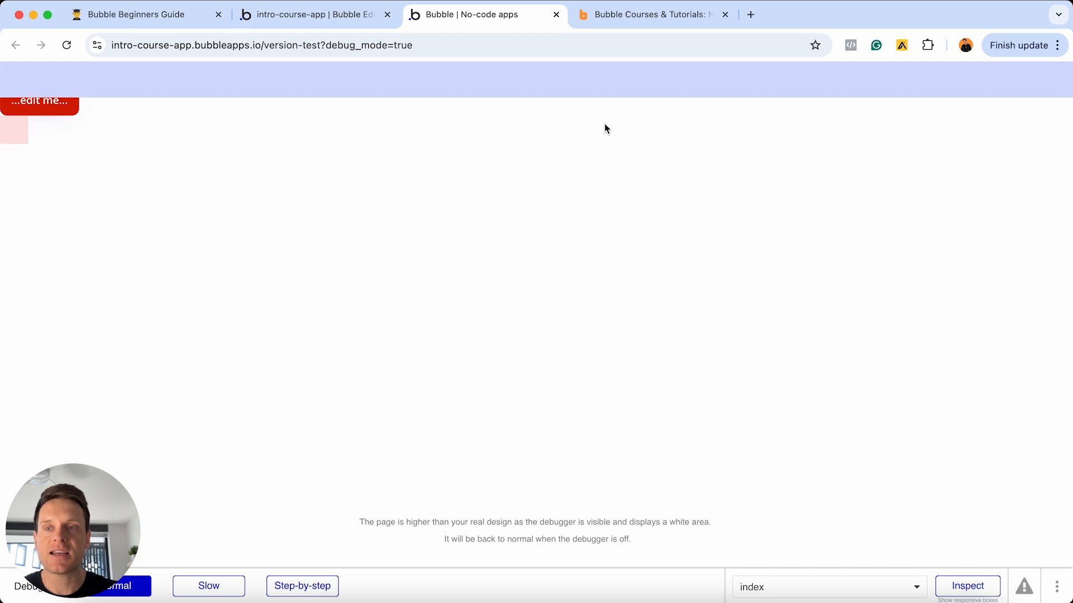
{"action": "scroll", "coordinate": [605, 129], "scroll_direction": "down", "scroll_amount": 2}
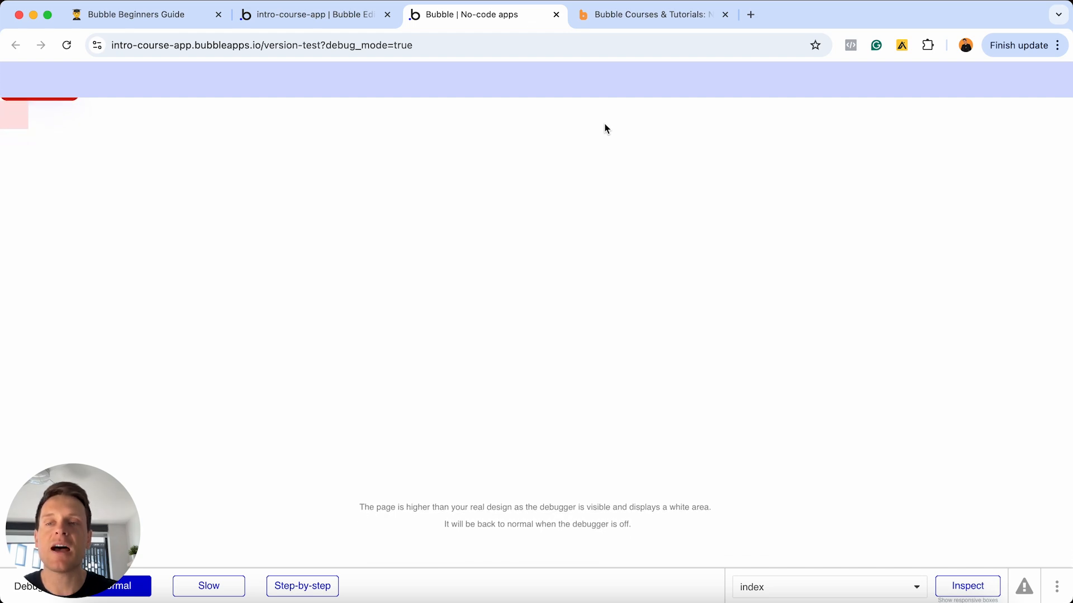
{"action": "scroll", "coordinate": [605, 129], "scroll_direction": "up", "scroll_amount": 4}
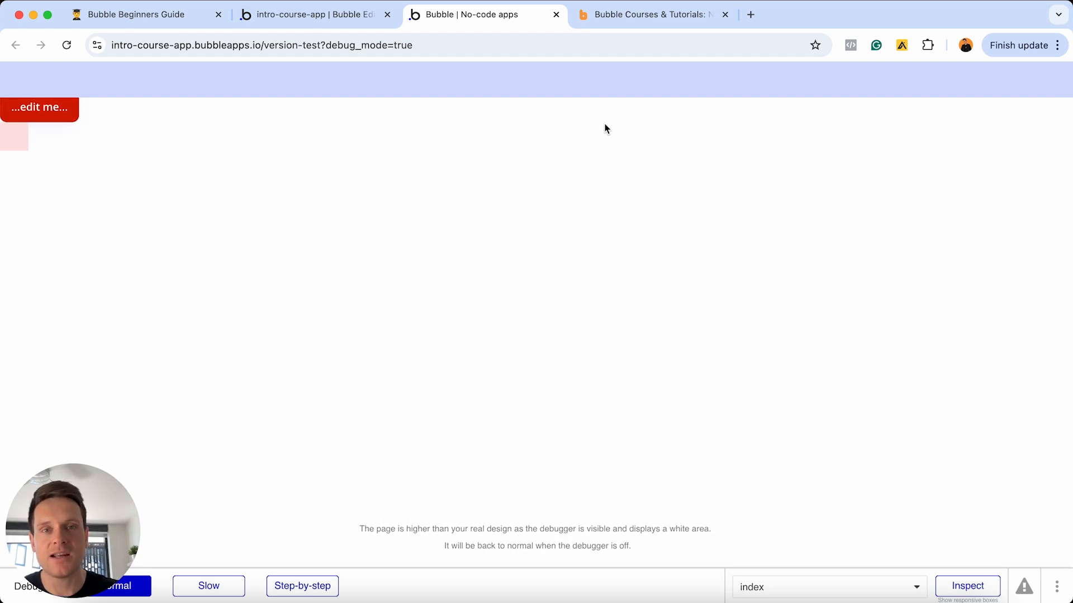
{"action": "left_click", "coordinate": [654, 16]}
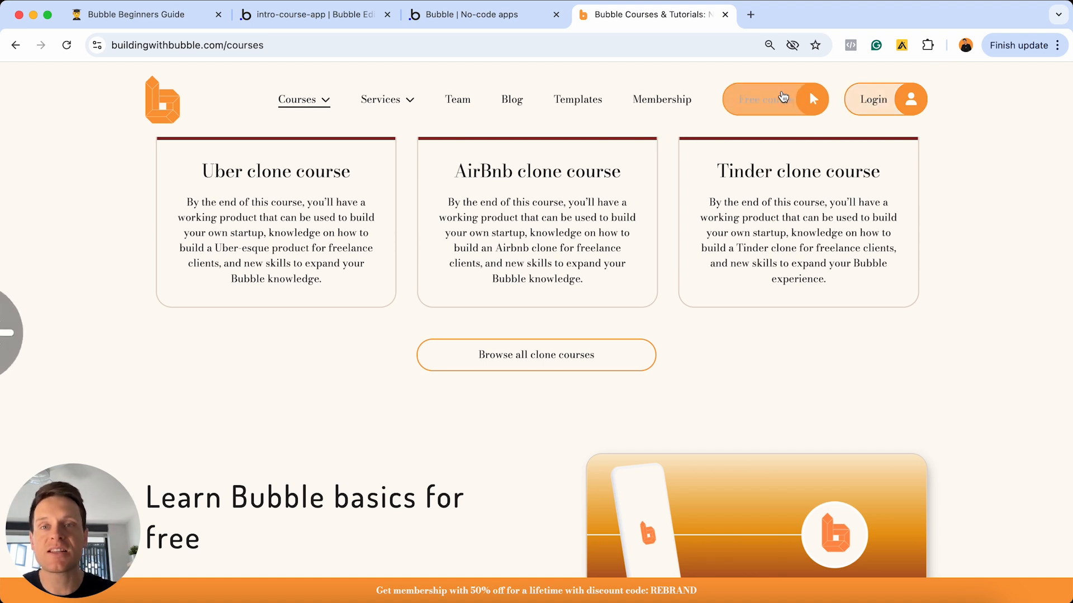
- Switch FloatingGroup A's container layout from Column to Row in the Layout tab
{"action": "left_click", "coordinate": [348, 16]}
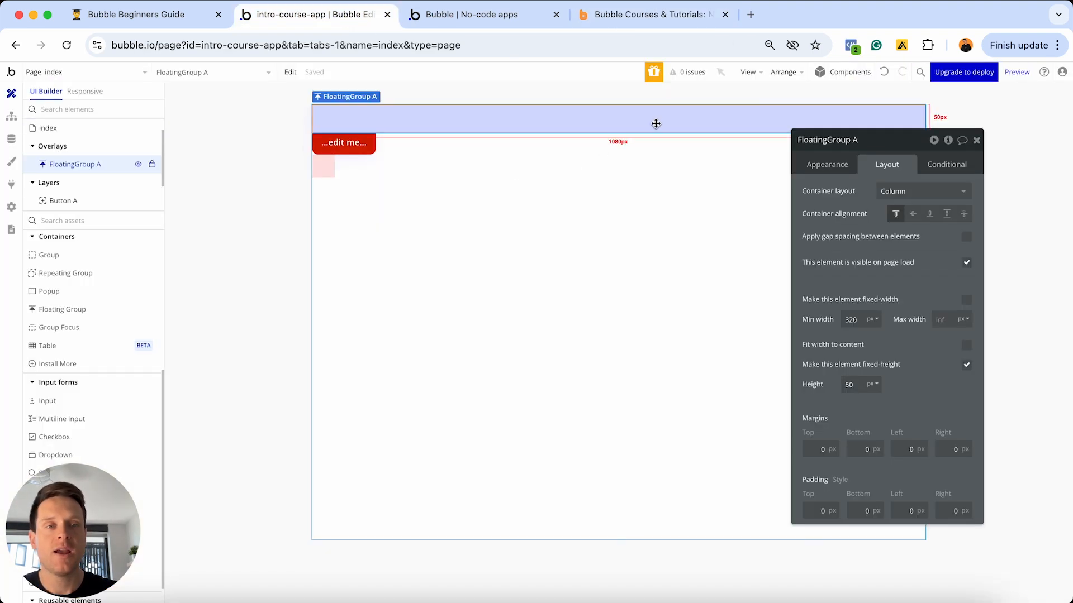
{"action": "left_click", "coordinate": [823, 166]}
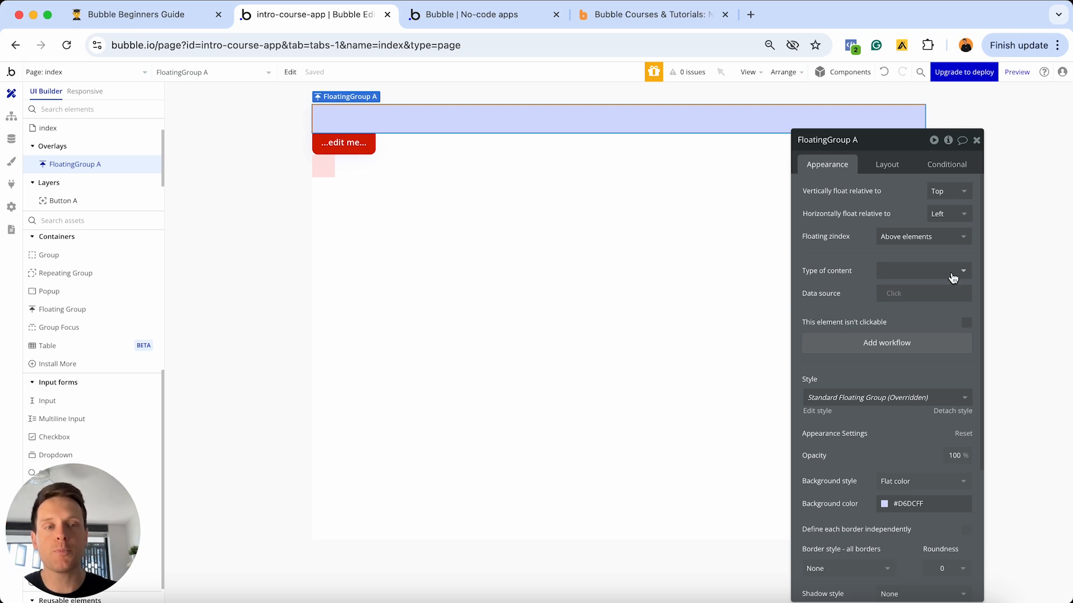
{"action": "left_click", "coordinate": [883, 165]}
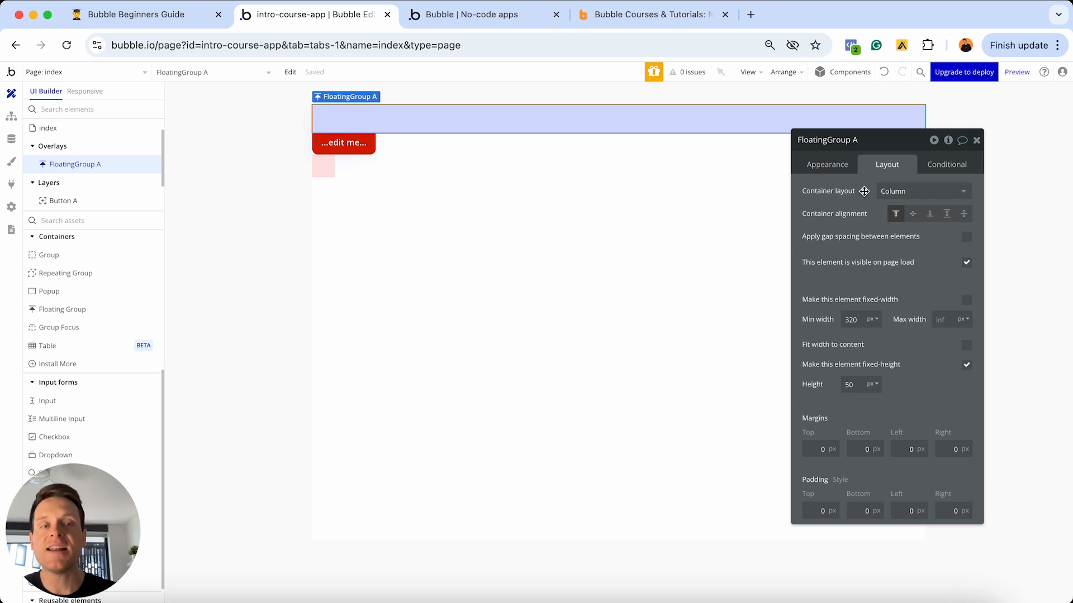
{"action": "left_click", "coordinate": [889, 195]}
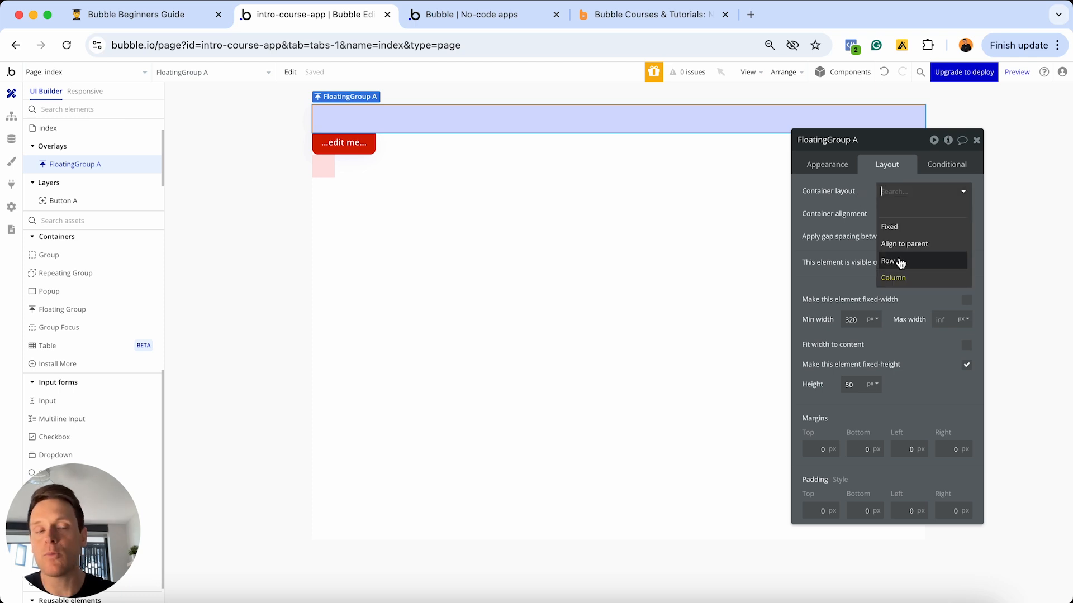
{"action": "left_click", "coordinate": [648, 14]}
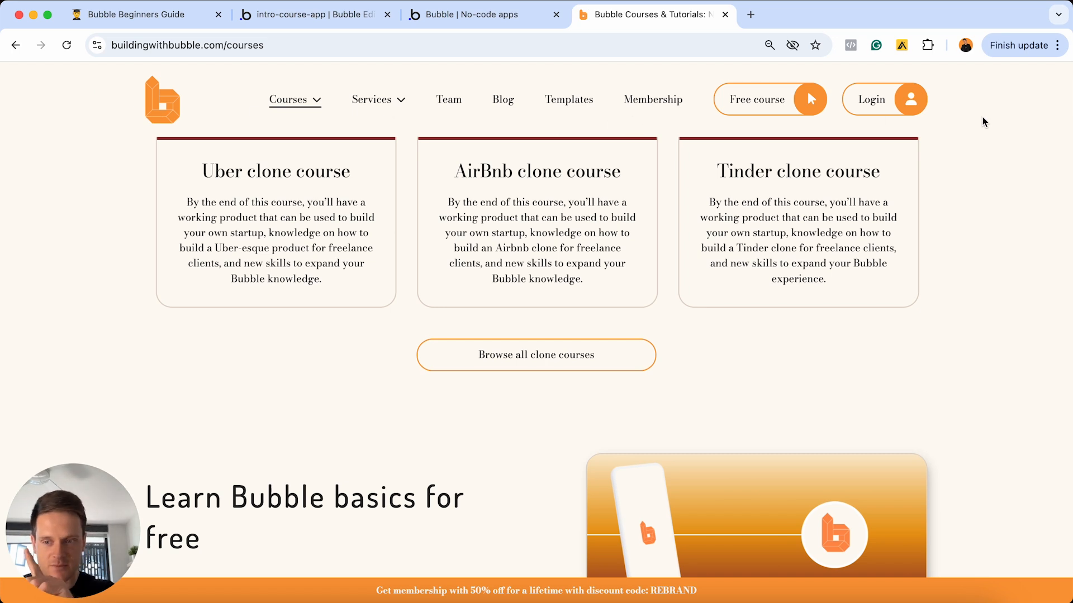
{"action": "left_click", "coordinate": [310, 17]}
{"action": "left_click", "coordinate": [892, 262]}
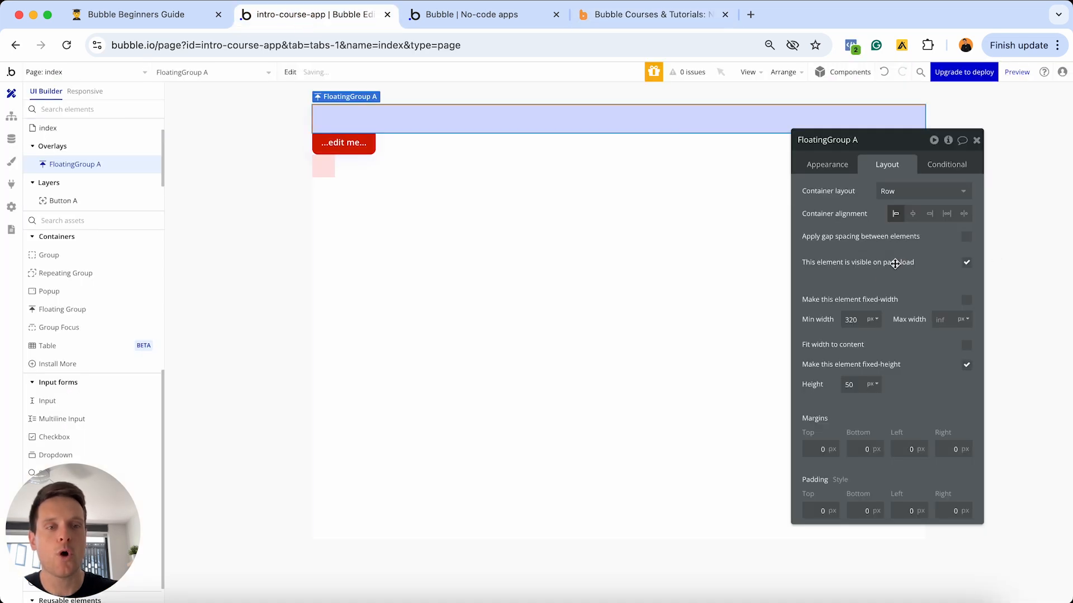
- Set FloatingGroup A to vertically float relative to Bottom, then go to the courses tab
{"action": "left_click", "coordinate": [831, 170]}
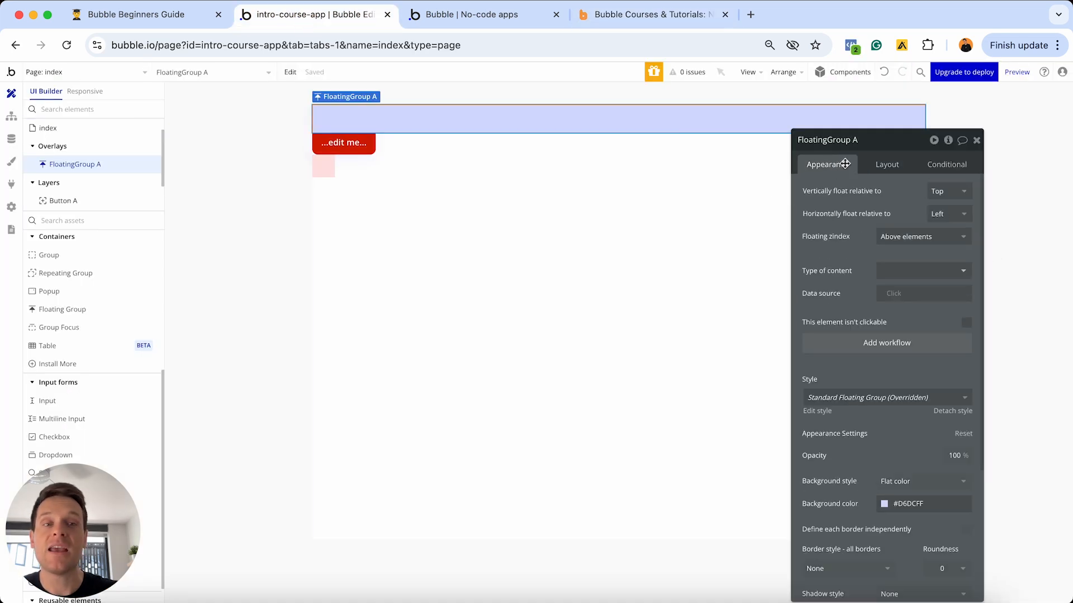
{"action": "left_click", "coordinate": [943, 196]}
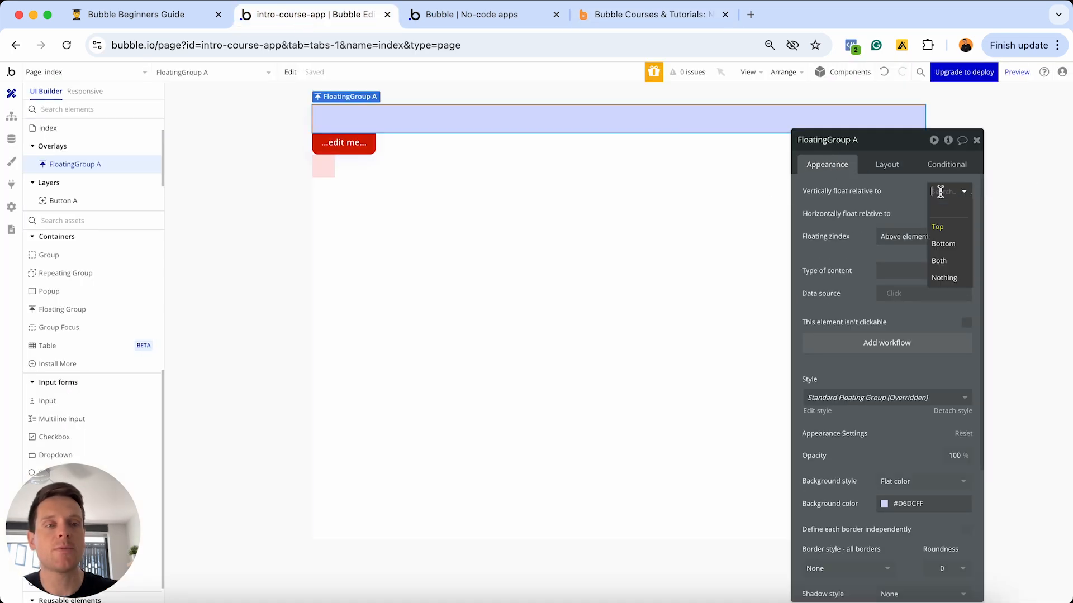
{"action": "left_click", "coordinate": [943, 244]}
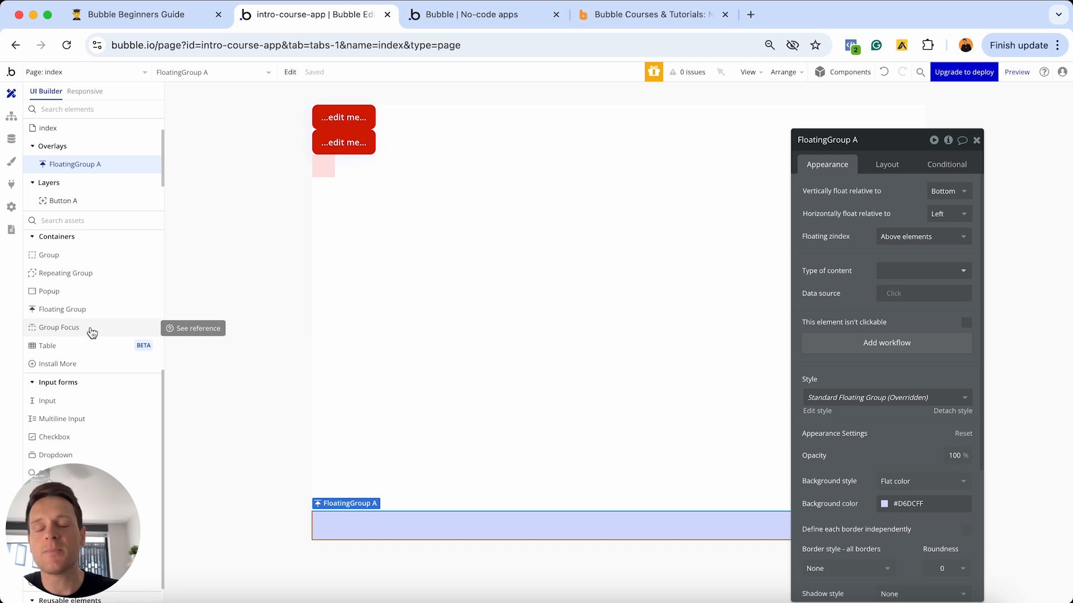
{"action": "left_click", "coordinate": [617, 17]}
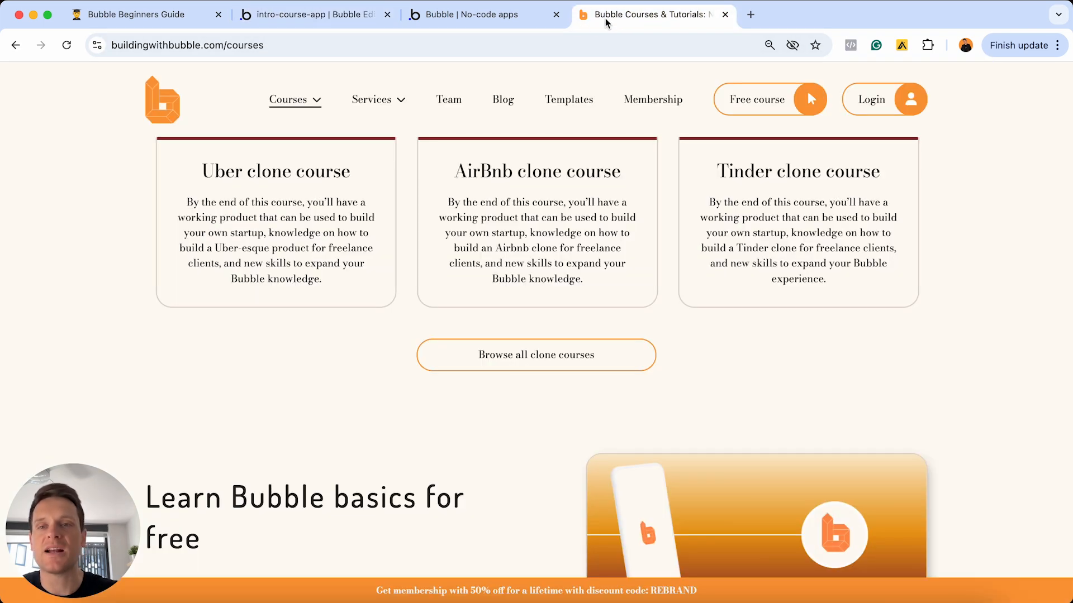
- Look over the course cards under the Courses menu, then go back to the Bubble editor
{"action": "mouse_move", "coordinate": [302, 103]}
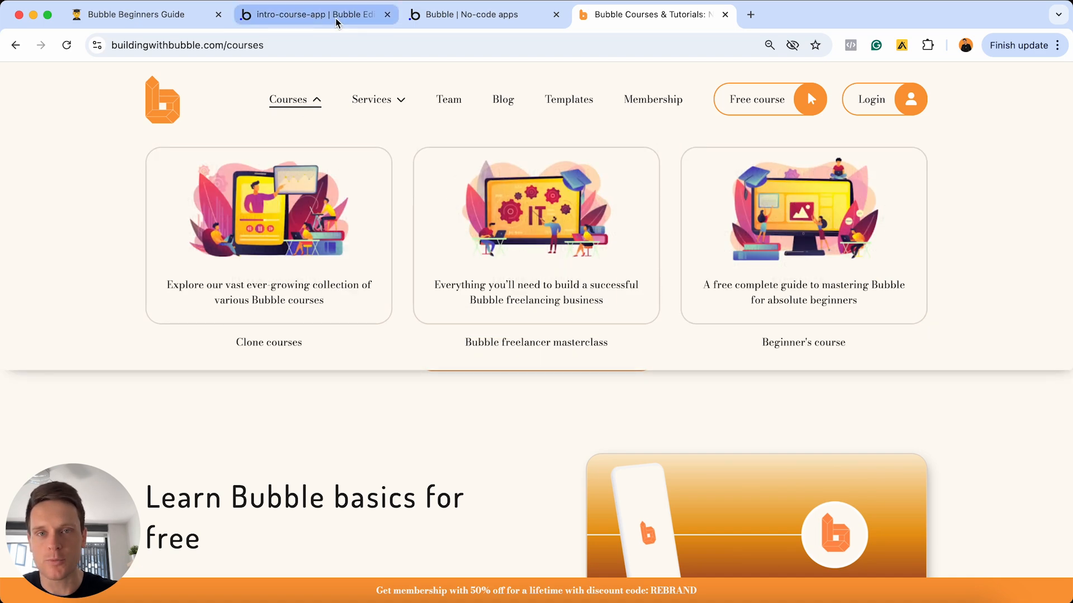
{"action": "left_click", "coordinate": [313, 14]}
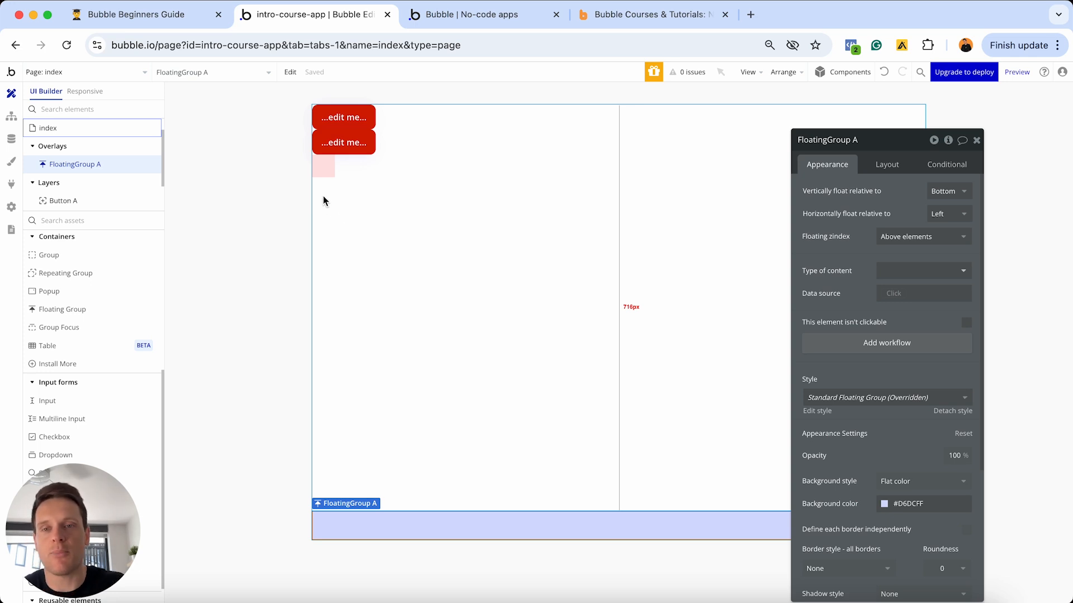
- Delete Button A, Button B and the pink Group A from the page
{"action": "left_click", "coordinate": [324, 167]}
{"action": "left_click", "coordinate": [345, 118]}
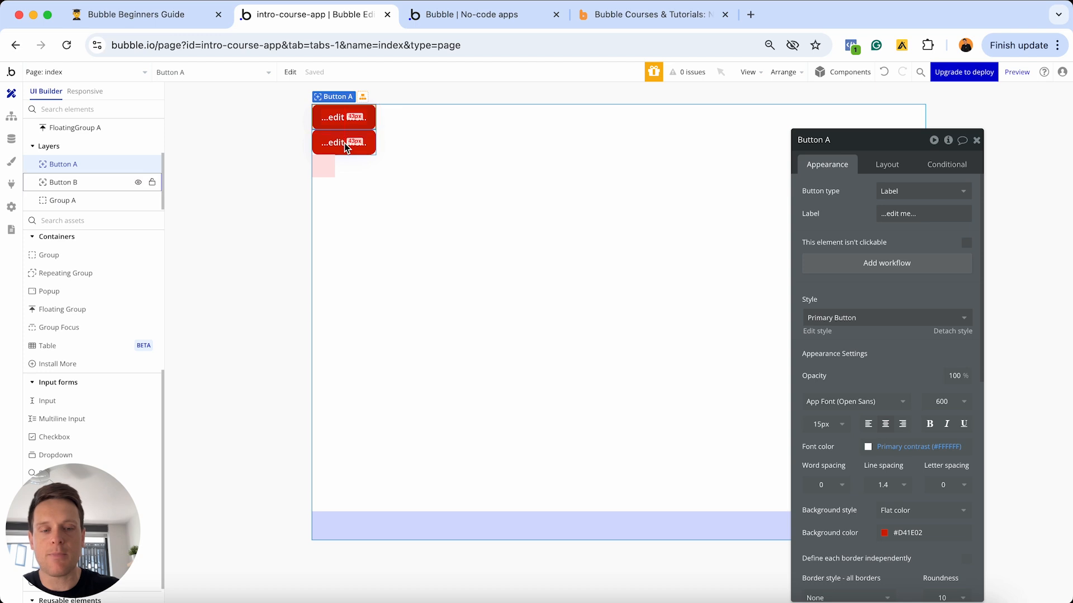
{"action": "key", "text": "Delete"}
{"action": "left_click", "coordinate": [344, 116]}
{"action": "key", "text": "Delete"}
{"action": "left_click", "coordinate": [323, 116]}
{"action": "key", "text": "Delete"}
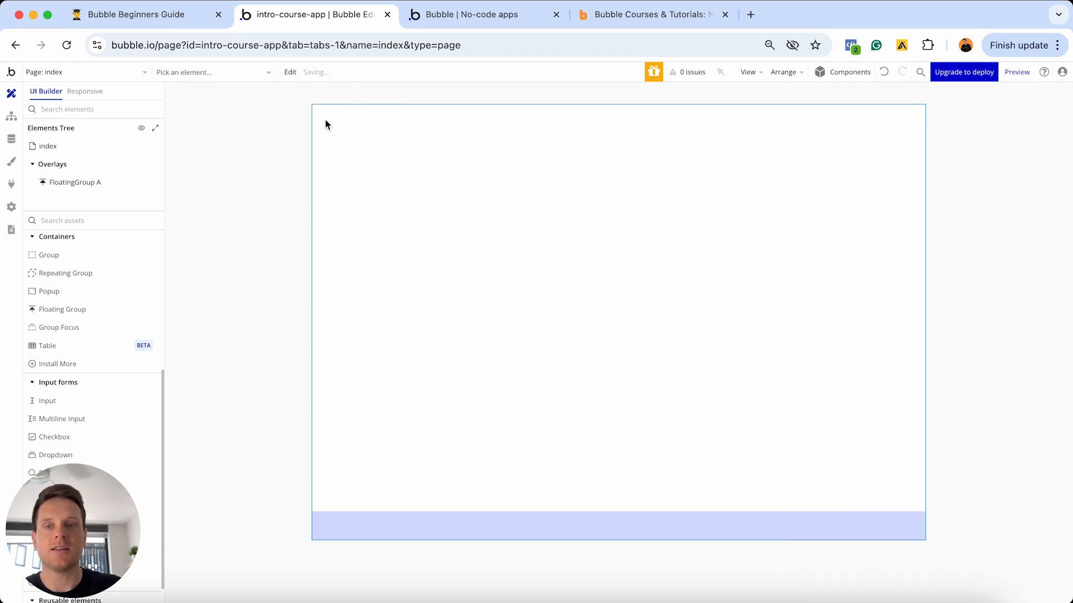
- Set FloatingGroup A to float at the Top and place a new button inside it
{"action": "left_click", "coordinate": [493, 519]}
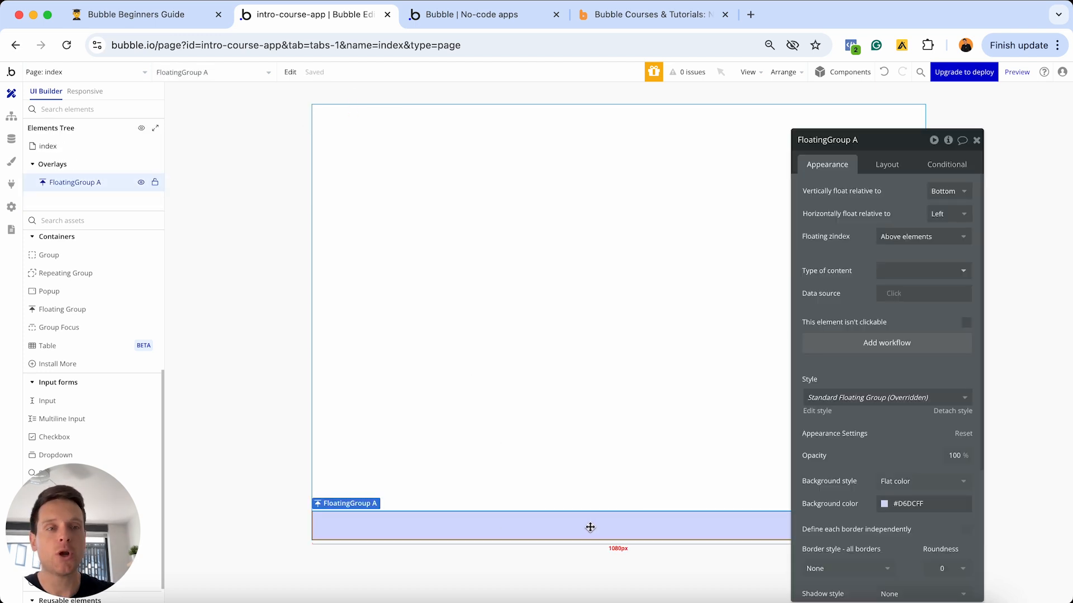
{"action": "left_click", "coordinate": [945, 191]}
{"action": "left_click", "coordinate": [938, 228]}
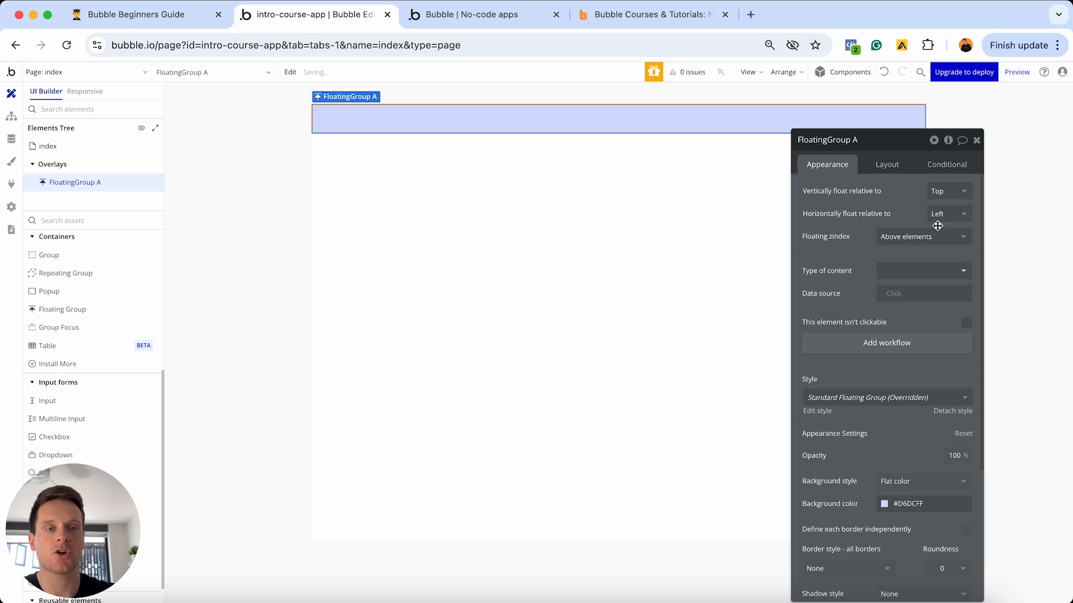
{"action": "scroll", "coordinate": [93, 330], "scroll_direction": "up", "scroll_amount": 5}
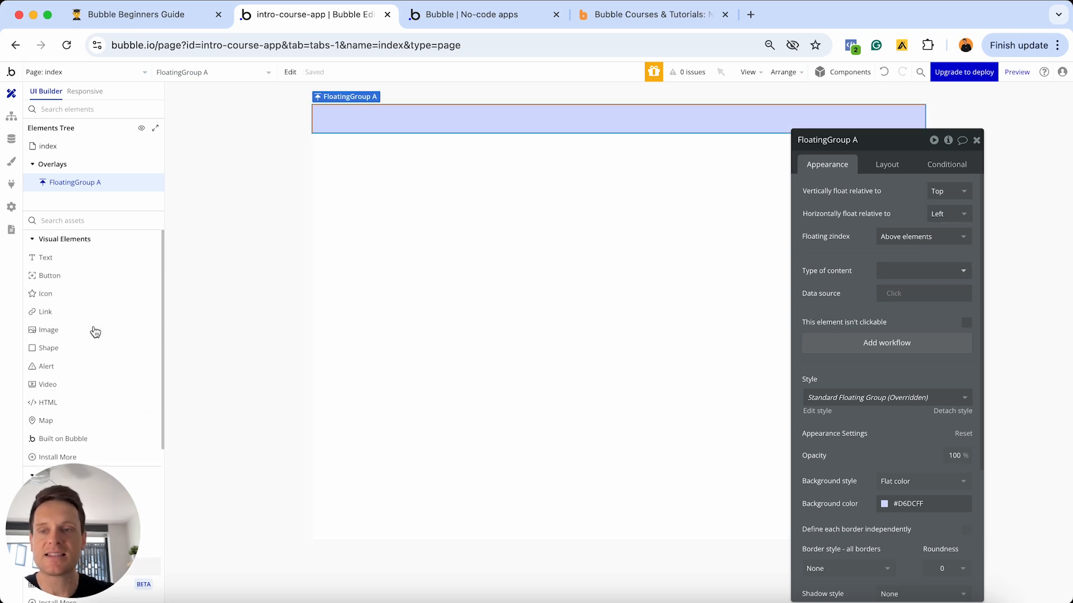
{"action": "left_click", "coordinate": [74, 277]}
{"action": "left_click", "coordinate": [336, 125]}
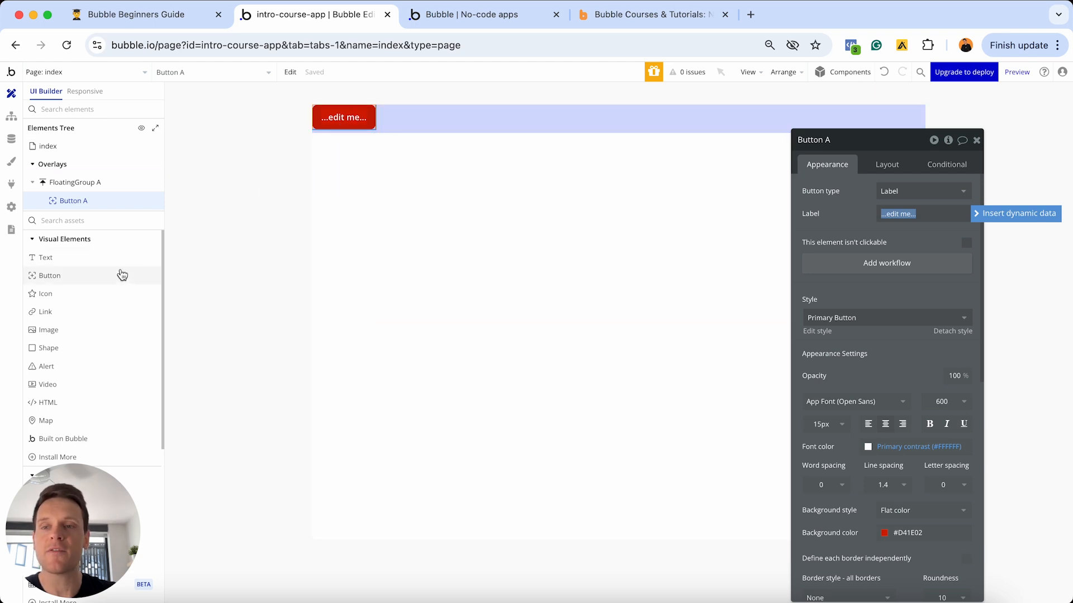
{"action": "scroll", "coordinate": [123, 275], "scroll_direction": "down", "scroll_amount": 5}
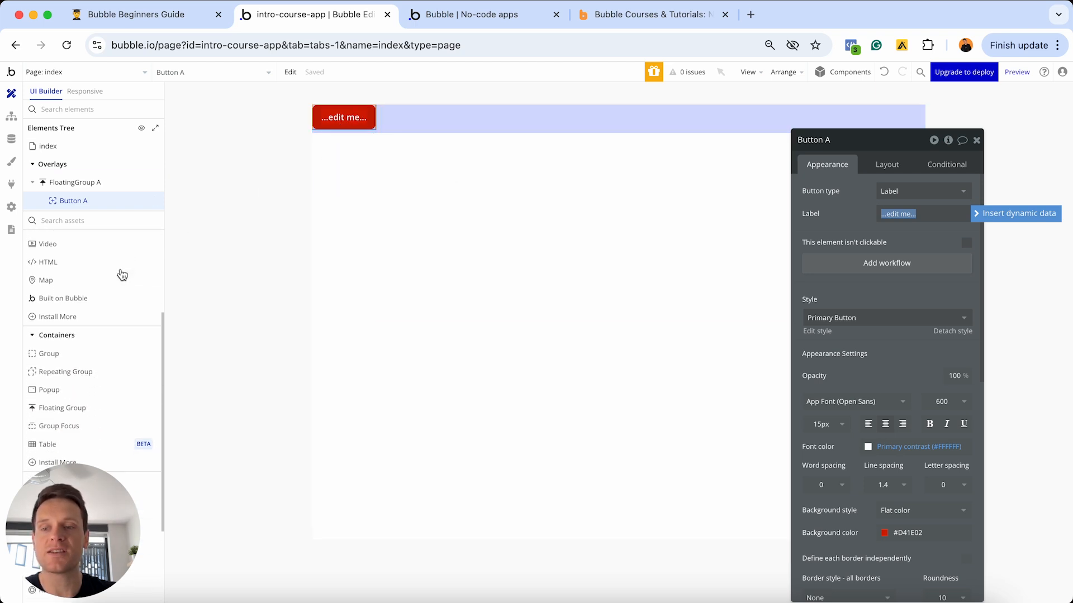
{"action": "left_click", "coordinate": [55, 426]}
- Place GroupFocus A at the page's top-left and view its Layout settings
{"action": "left_click", "coordinate": [389, 287]}
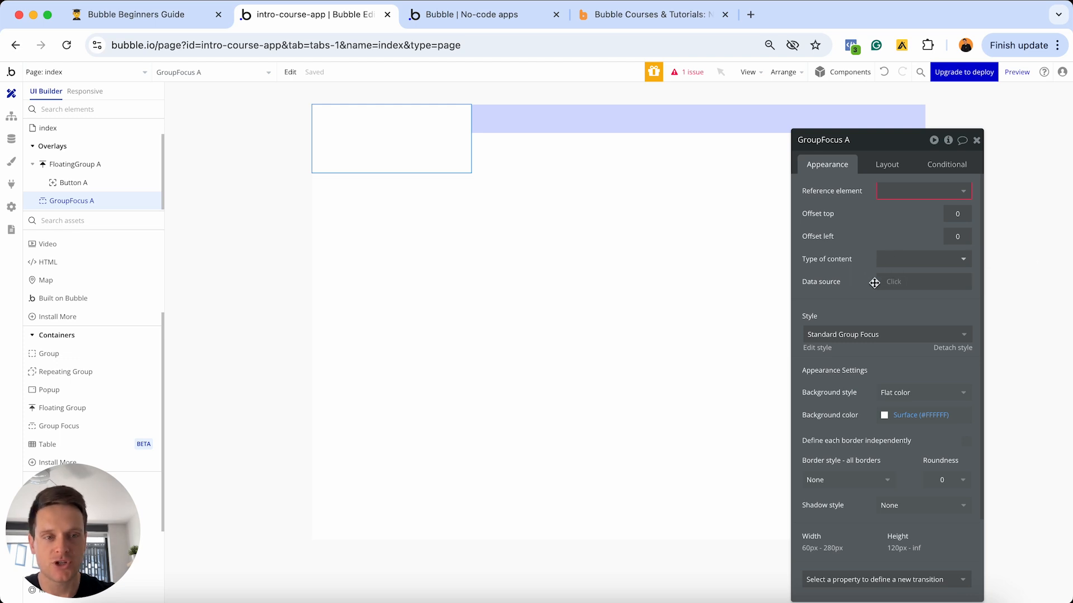
{"action": "left_click", "coordinate": [886, 164]}
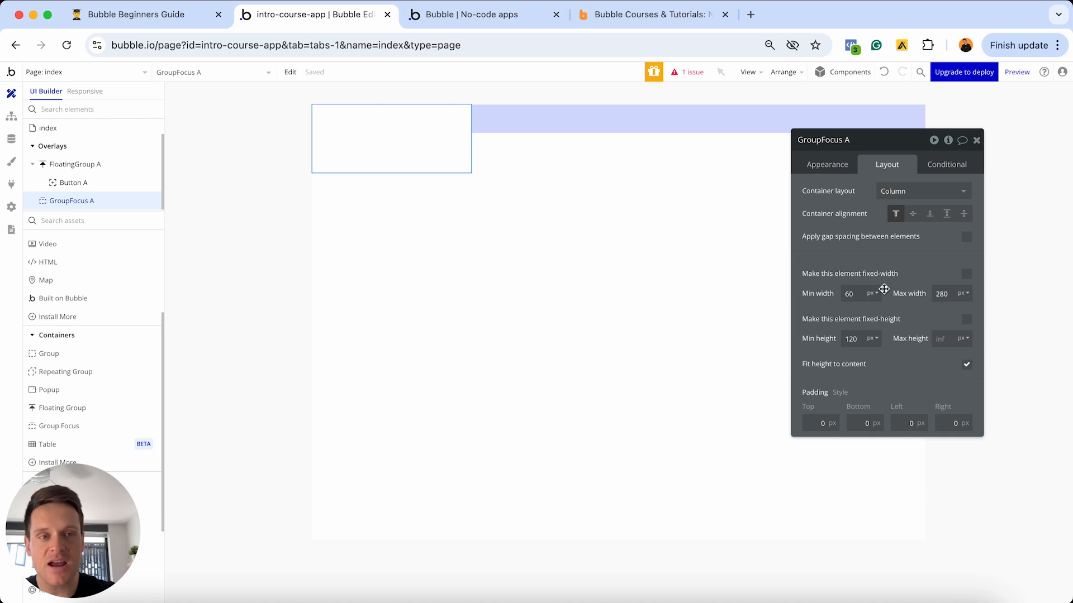
- Set GroupFocus A's reference element to Button A, then hide and reshow it to check placement
{"action": "left_click", "coordinate": [828, 168]}
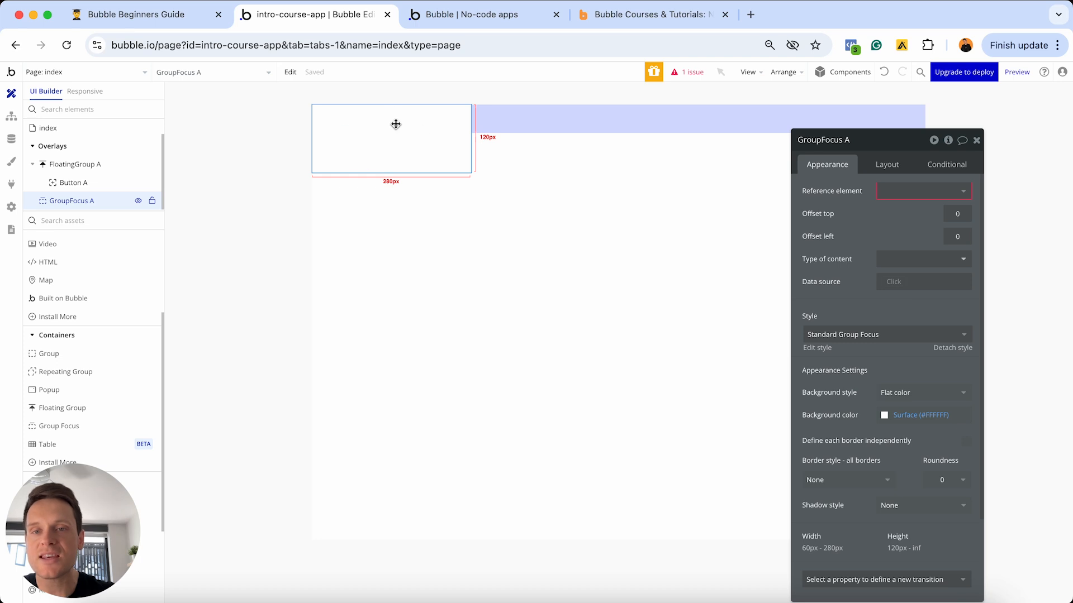
{"action": "left_click", "coordinate": [889, 193]}
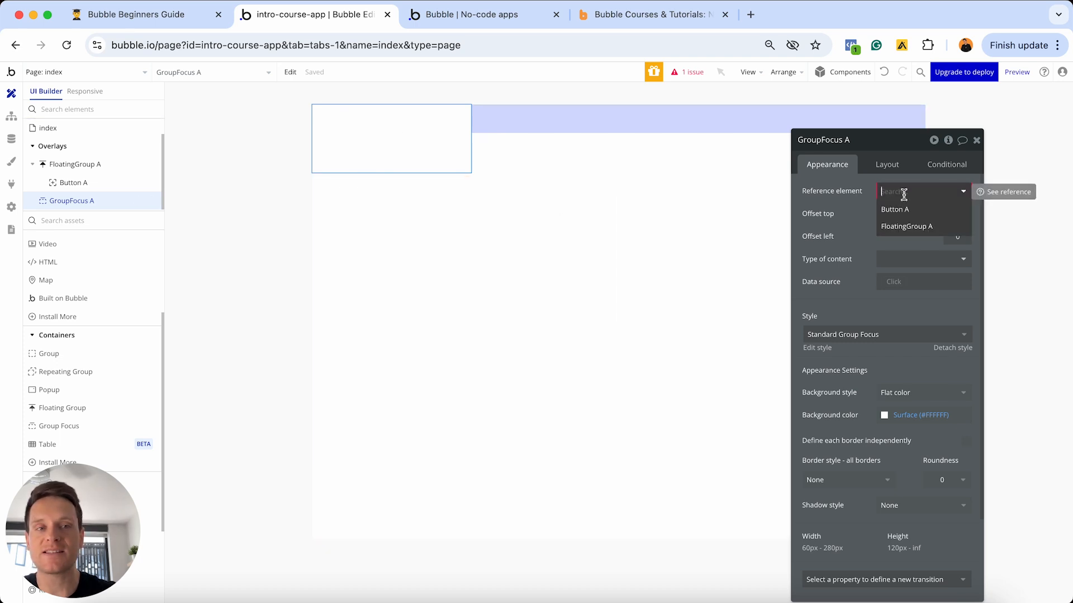
{"action": "left_click", "coordinate": [896, 211]}
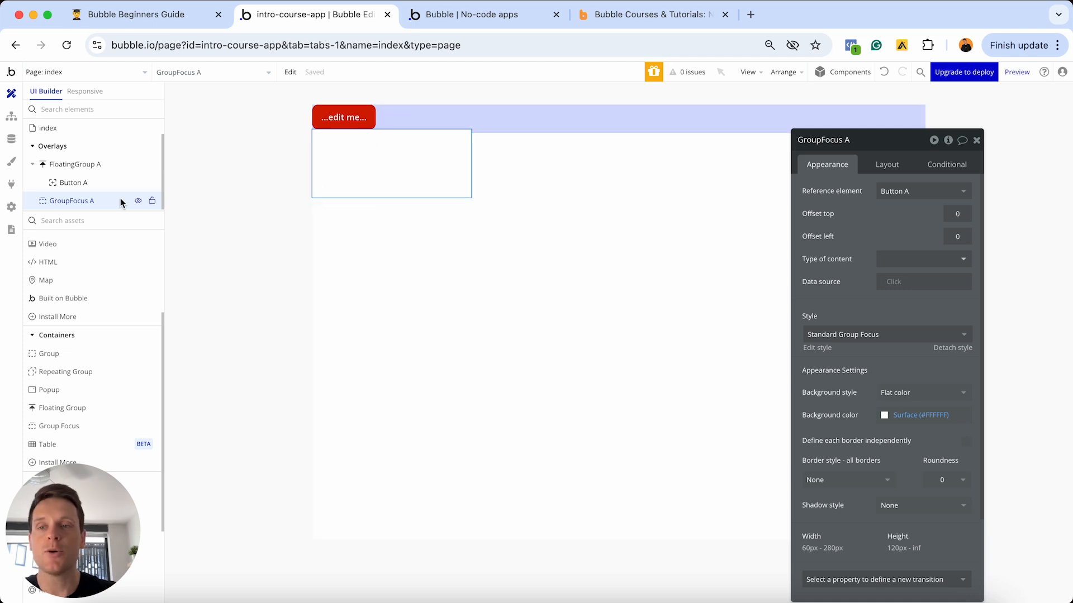
{"action": "left_click", "coordinate": [137, 203]}
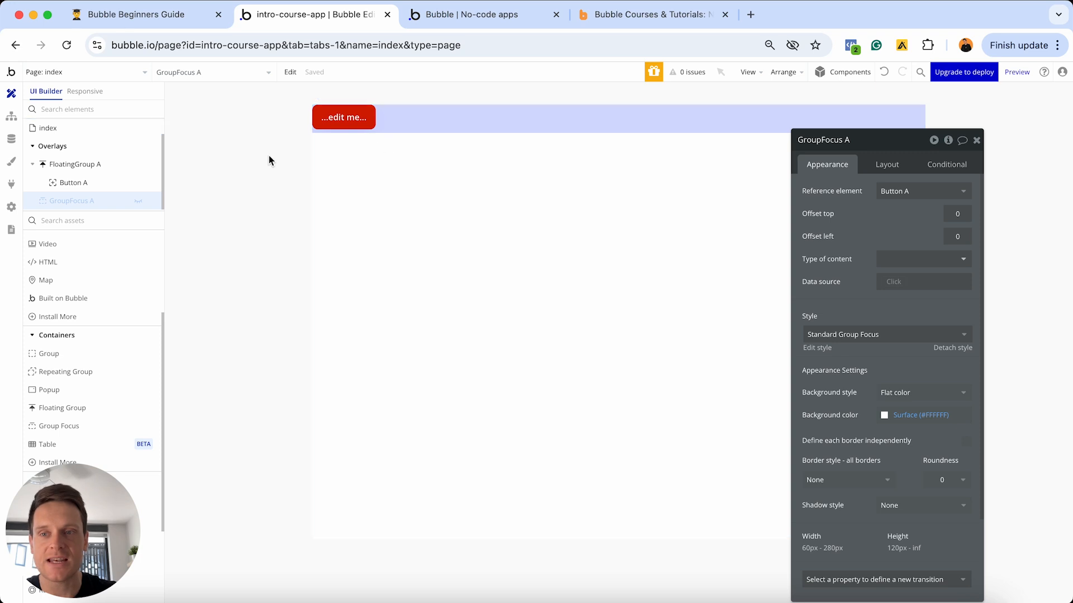
{"action": "left_click", "coordinate": [138, 203]}
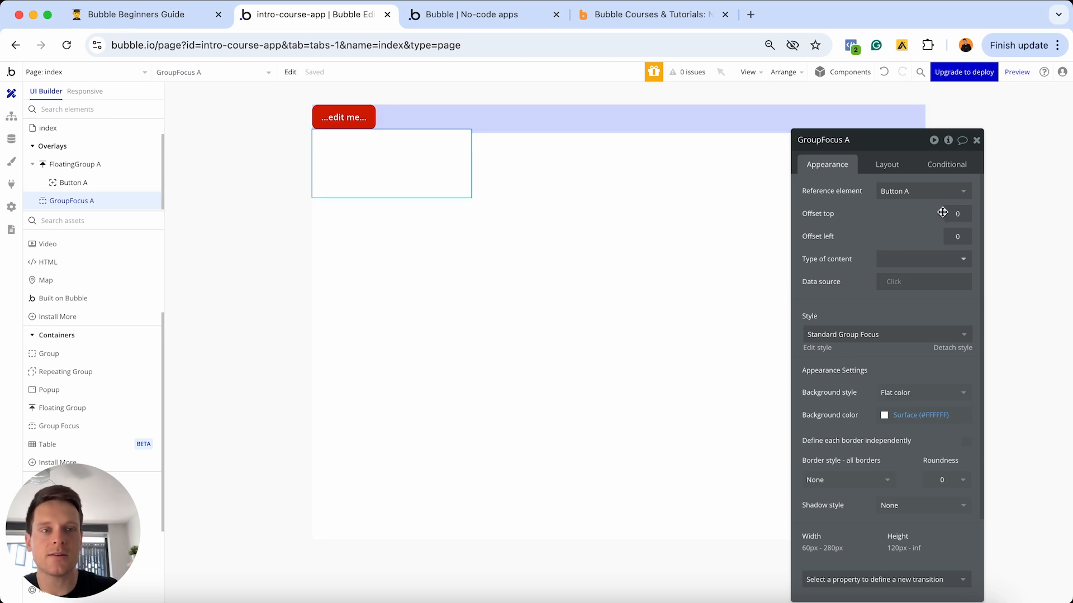
- Enter 20 for GroupFocus A's Offset top and 20 for its Offset left
{"action": "left_click", "coordinate": [964, 213]}
{"action": "type", "text": "20"}
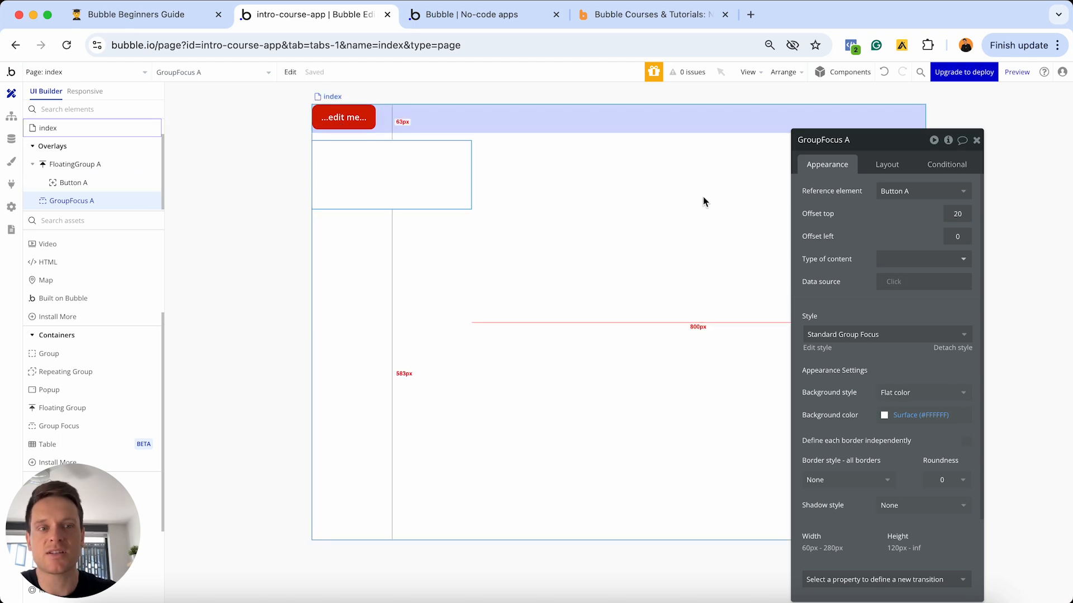
{"action": "left_click", "coordinate": [948, 236]}
{"action": "type", "text": "2"}
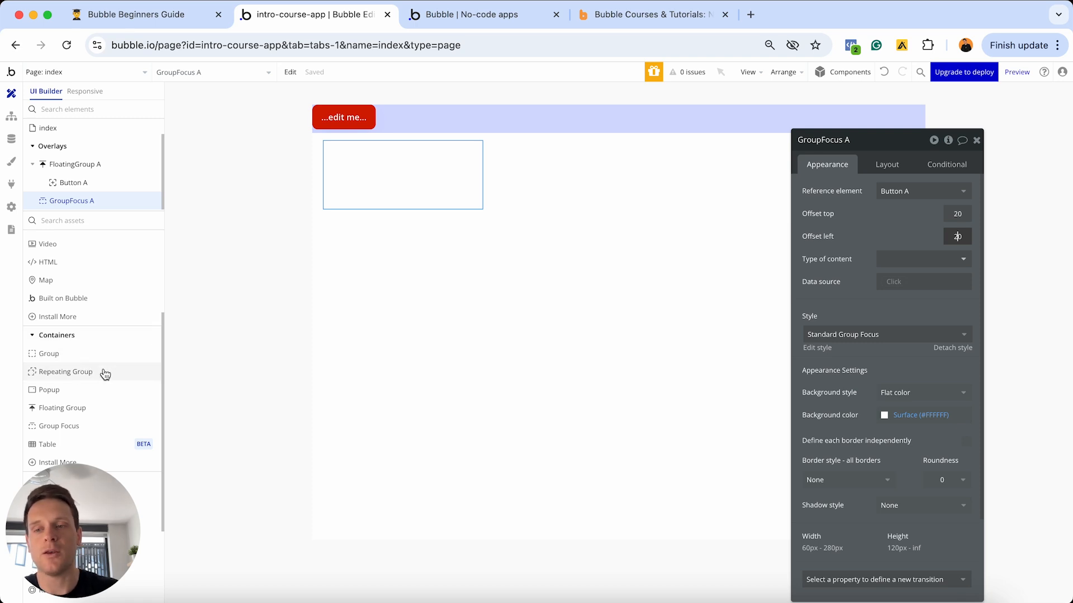
{"action": "scroll", "coordinate": [104, 372], "scroll_direction": "down", "scroll_amount": 1}
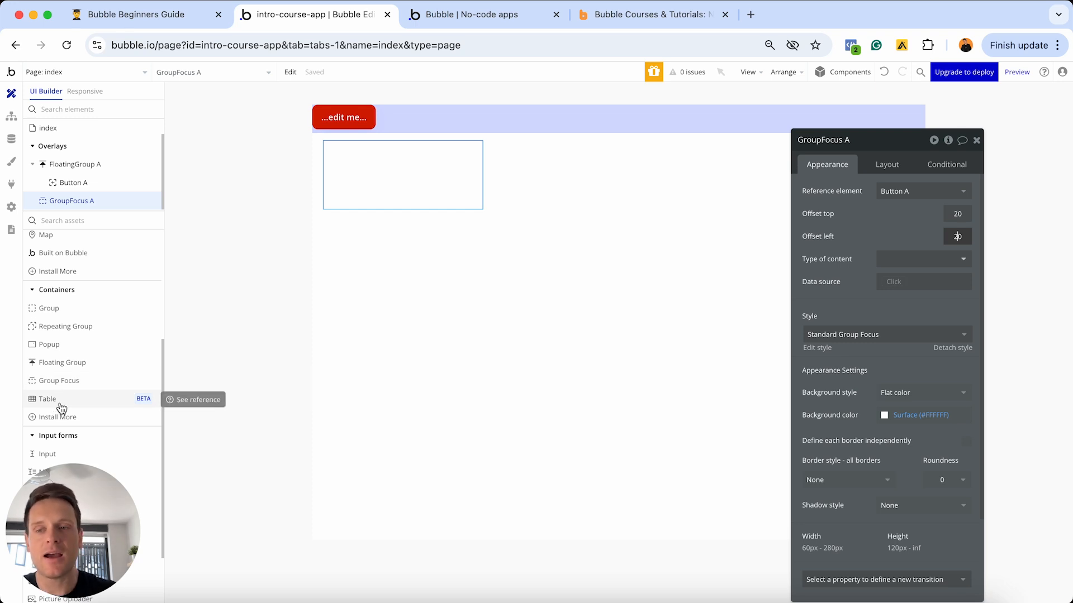
- Drag a Table element onto the index page, creating three-column Table A
{"action": "left_click_drag", "start_coordinate": [62, 408], "coordinate": [393, 332]}
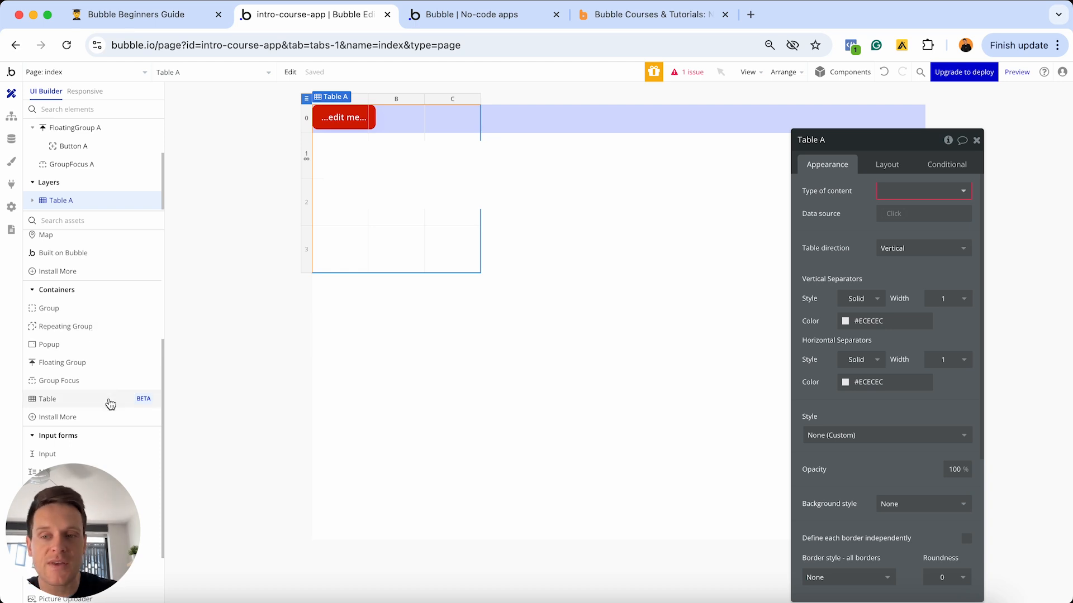
{"action": "mouse_move", "coordinate": [111, 405]}
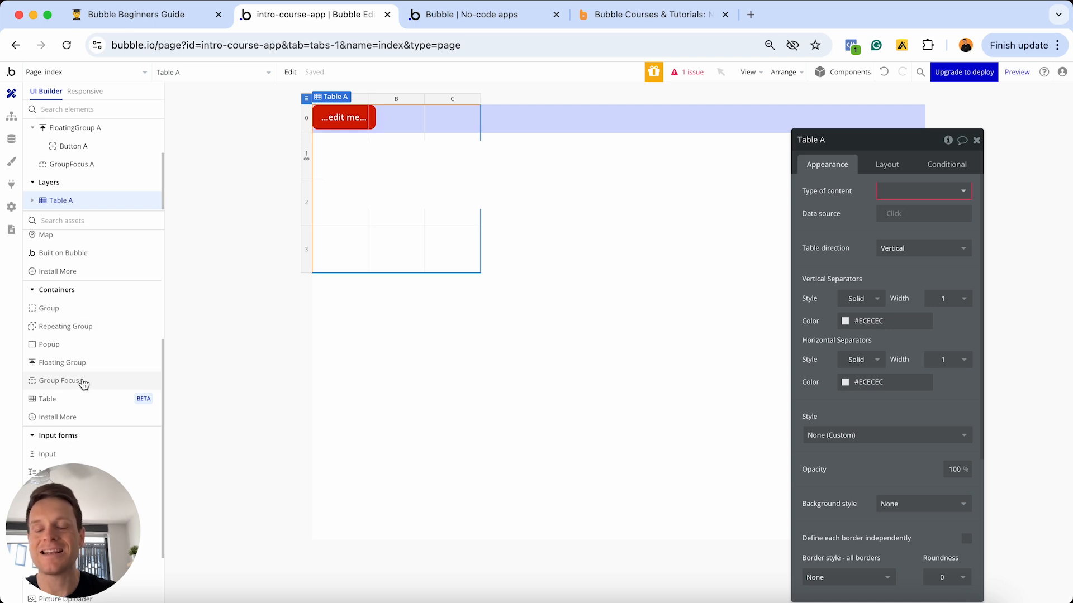
{"action": "mouse_move", "coordinate": [84, 384]}
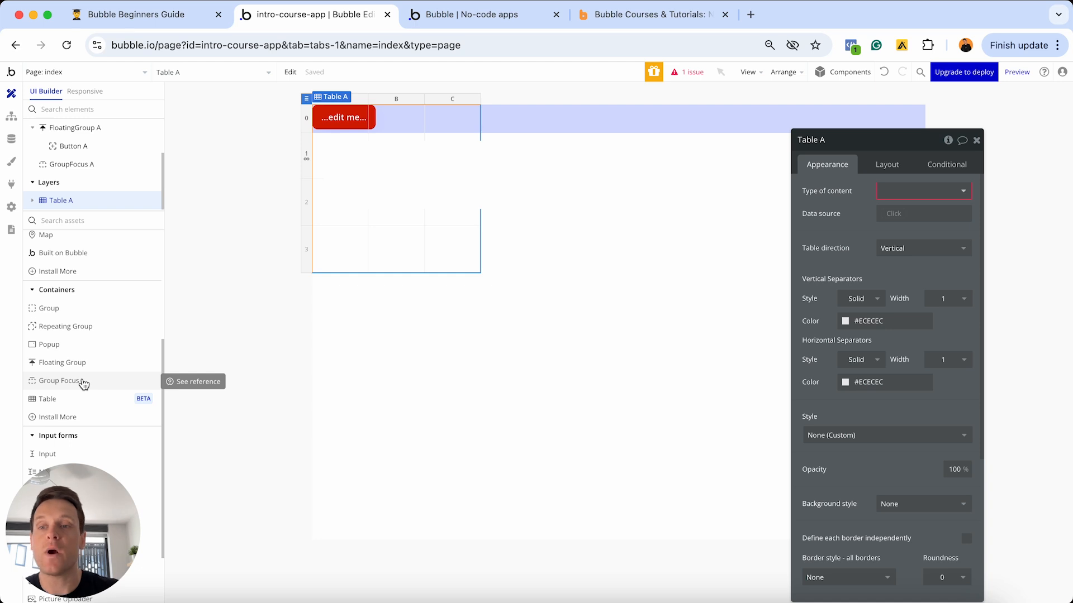
{"action": "mouse_move", "coordinate": [85, 319]}
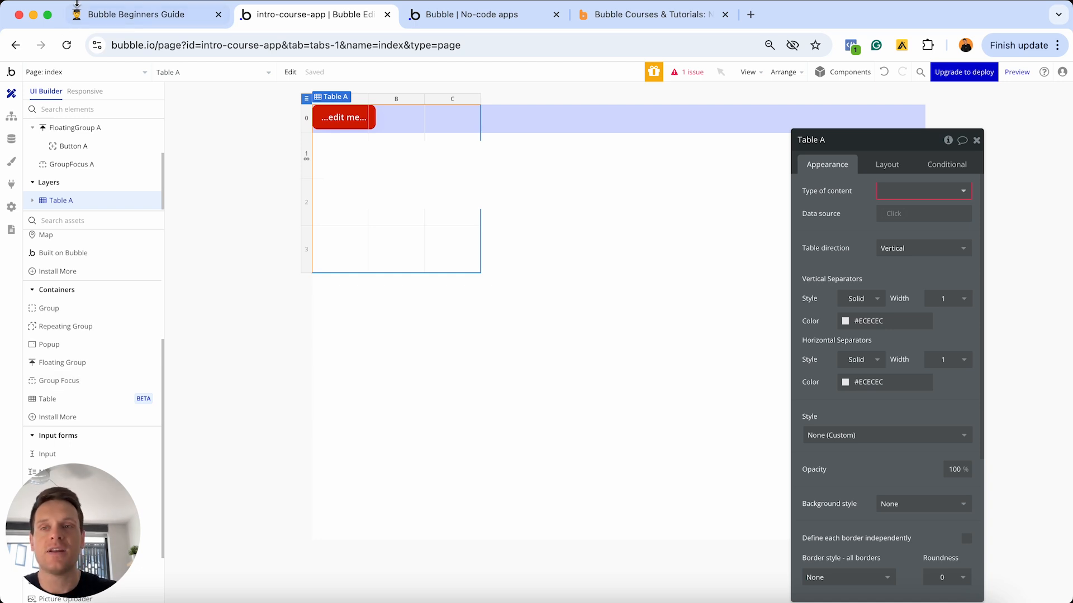
- In the guide, tick Containers, Repeating groups, Groups, Storing multiple elements, Storing data and Container layouts
{"action": "left_click", "coordinate": [109, 15]}
{"action": "left_click", "coordinate": [421, 211]}
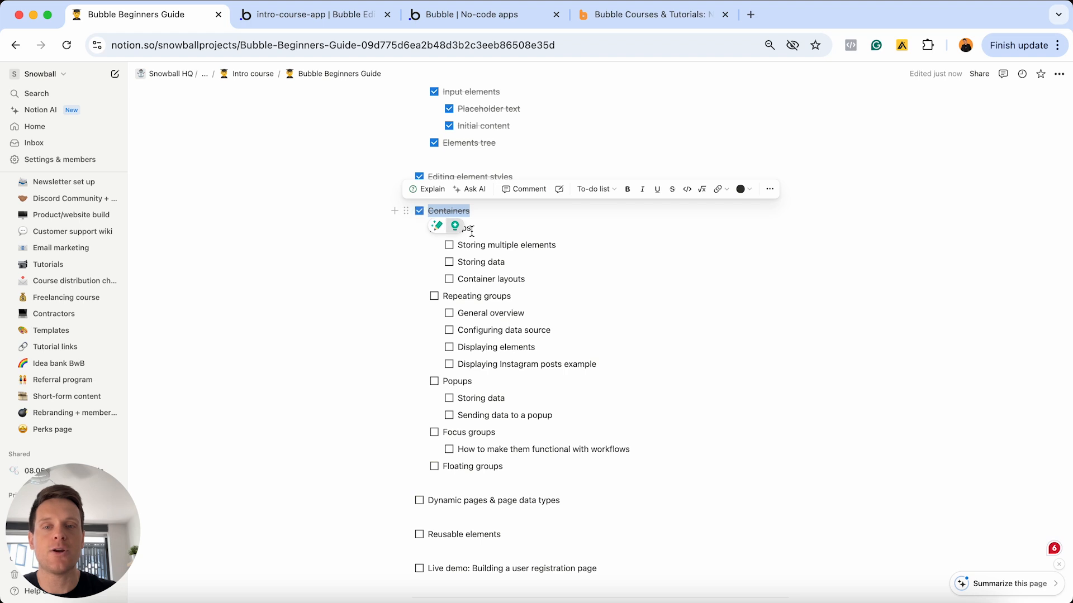
{"action": "left_click", "coordinate": [434, 297]}
{"action": "left_click", "coordinate": [434, 228]}
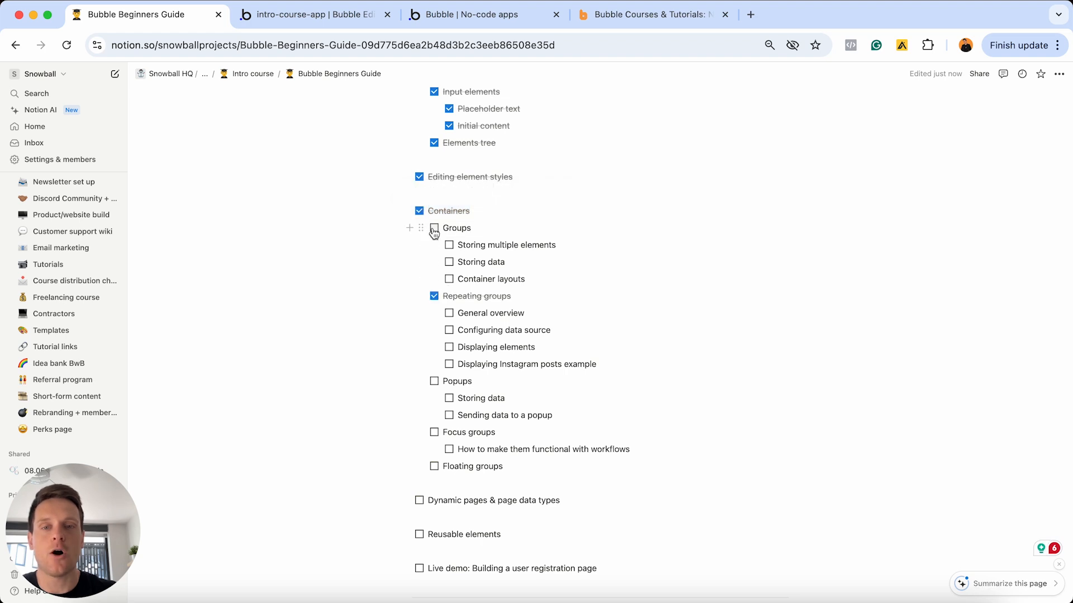
{"action": "left_click", "coordinate": [450, 244]}
{"action": "left_click", "coordinate": [449, 262]}
{"action": "left_click", "coordinate": [449, 279]}
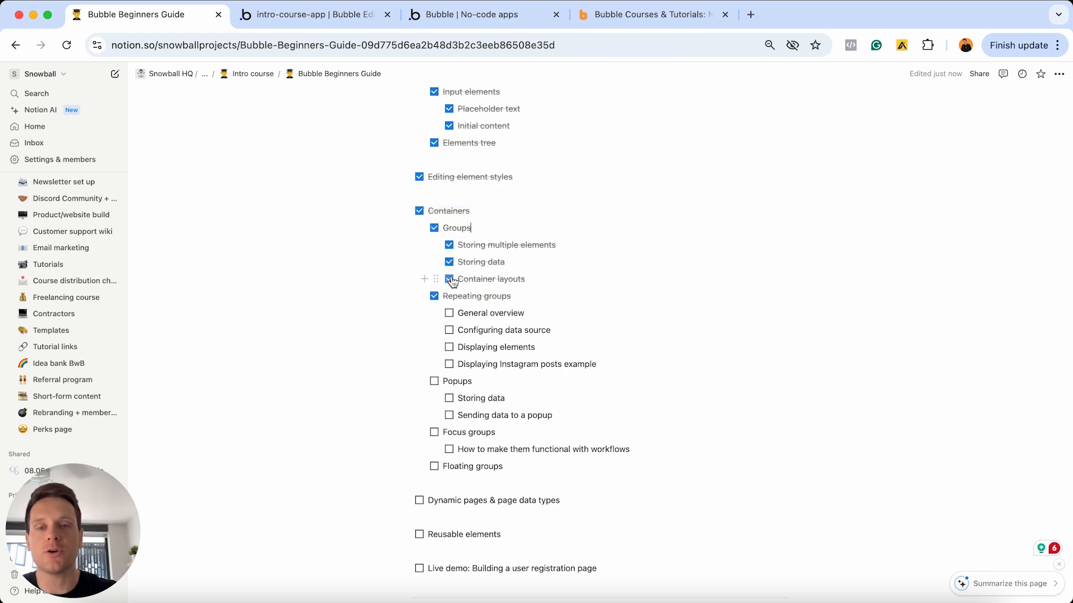
- Tick General overview, Configuring data source, Displaying elements, Instagram posts example, Popups and Focus groups
{"action": "left_click", "coordinate": [449, 313]}
{"action": "left_click", "coordinate": [449, 330]}
{"action": "left_click", "coordinate": [449, 347]}
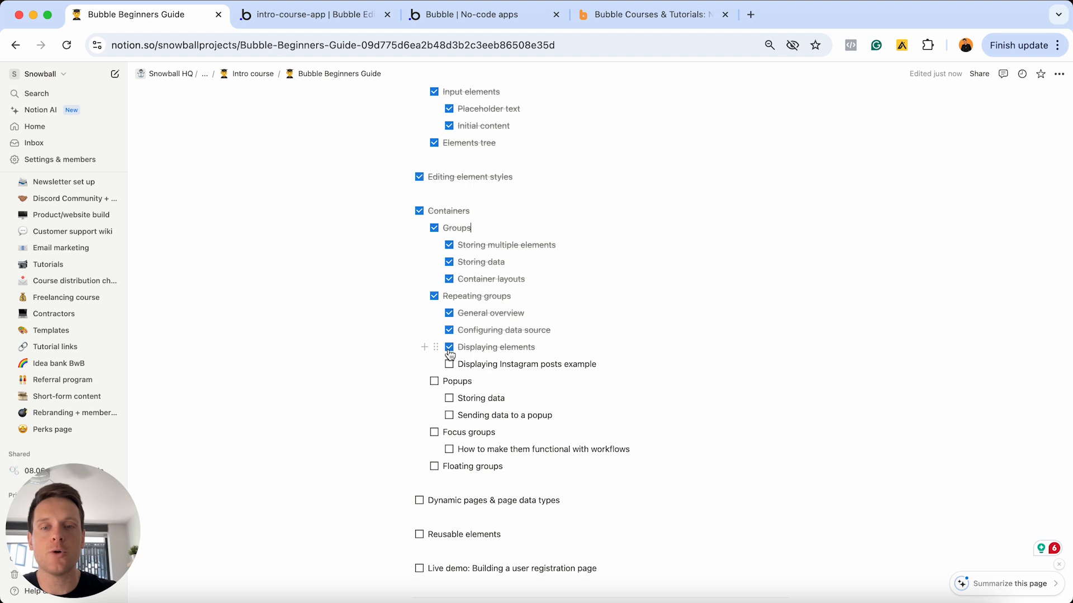
{"action": "left_click", "coordinate": [449, 364]}
{"action": "left_click", "coordinate": [434, 381]}
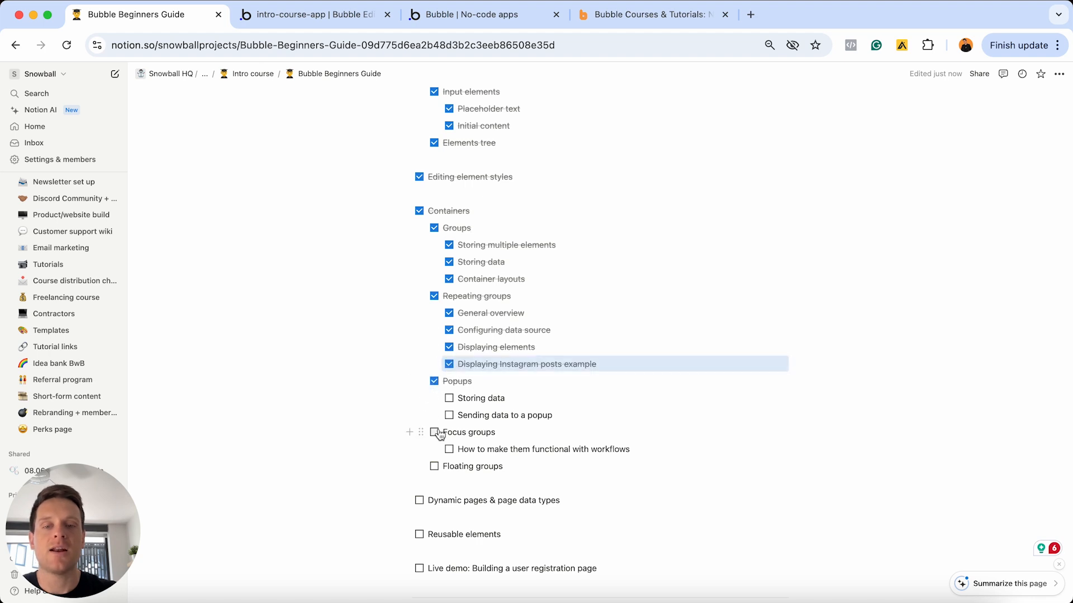
{"action": "left_click", "coordinate": [434, 432]}
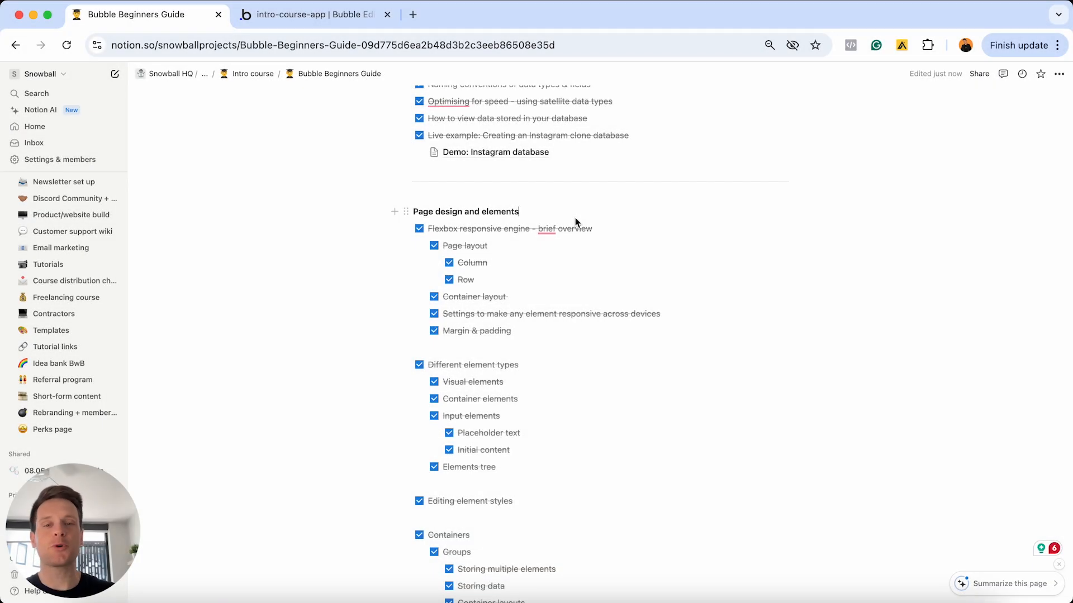
- Highlight the 'Dynamic pages & page data types' checklist line, then return to the Bubble editor tab
{"action": "triple_click", "coordinate": [508, 210]}
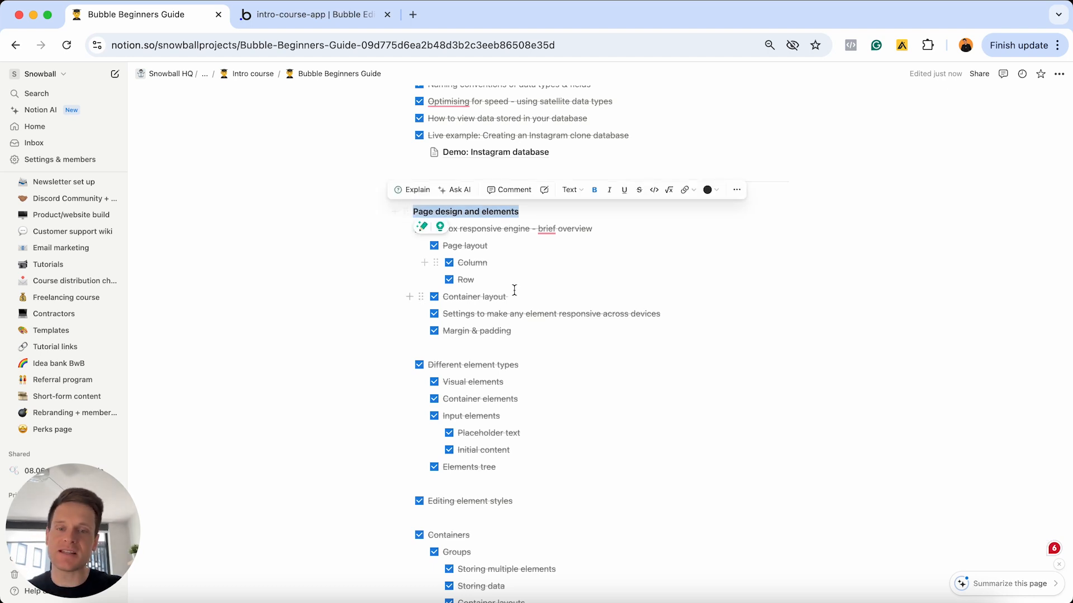
{"action": "scroll", "coordinate": [514, 290], "scroll_direction": "down", "scroll_amount": 10}
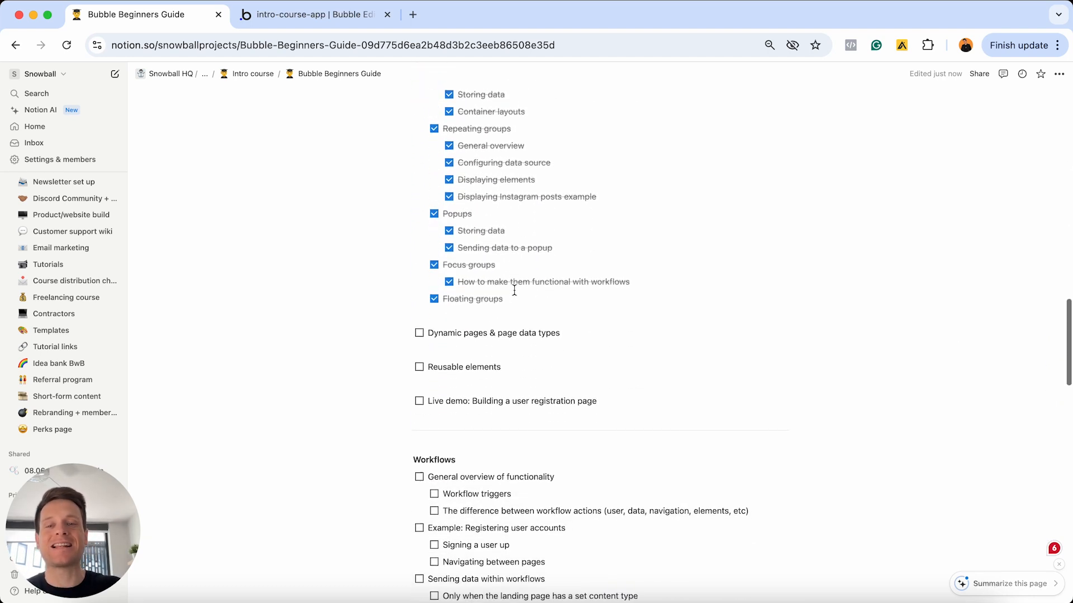
{"action": "scroll", "coordinate": [503, 327], "scroll_direction": "up", "scroll_amount": 1}
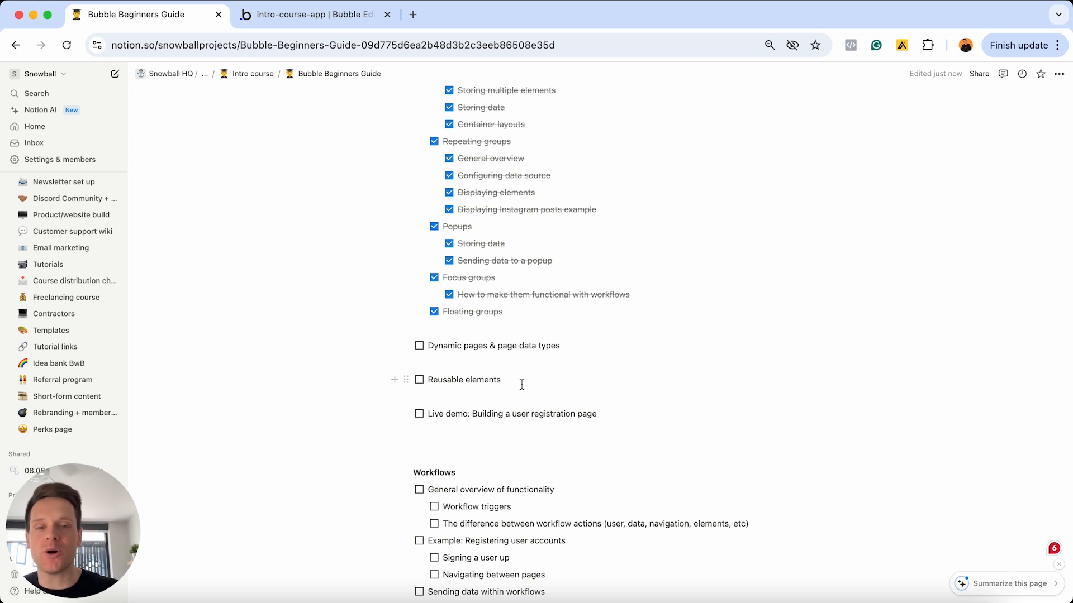
{"action": "left_click", "coordinate": [573, 342]}
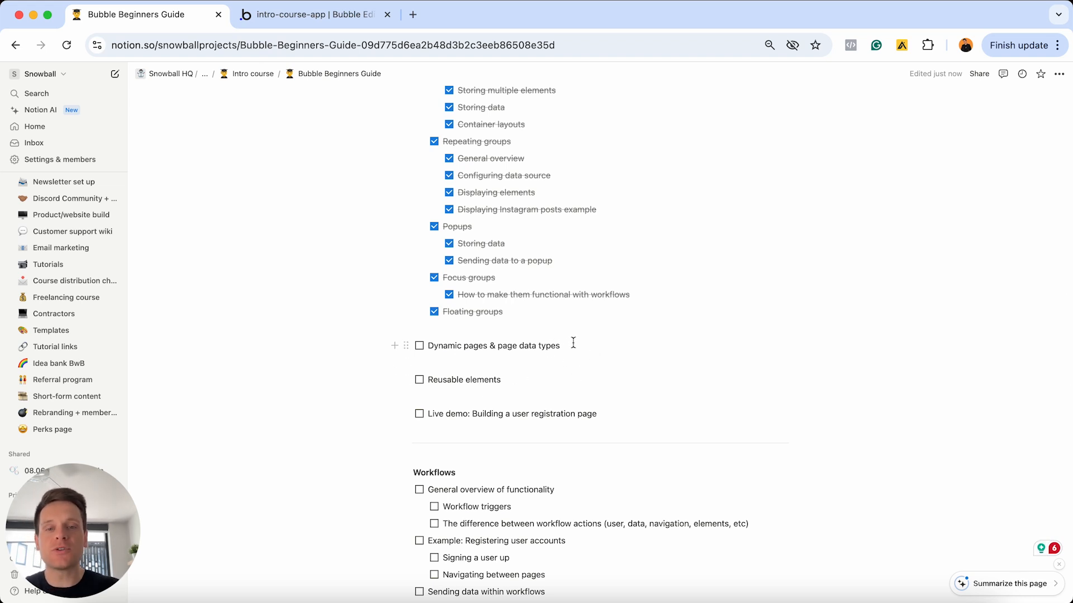
{"action": "triple_click", "coordinate": [573, 342]}
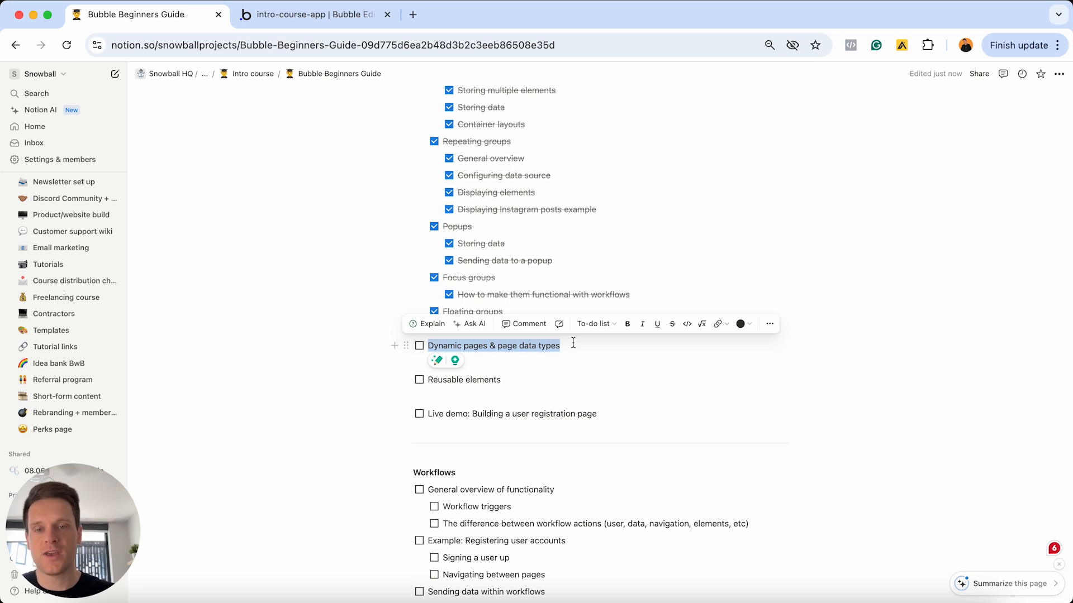
{"action": "left_click", "coordinate": [348, 15]}
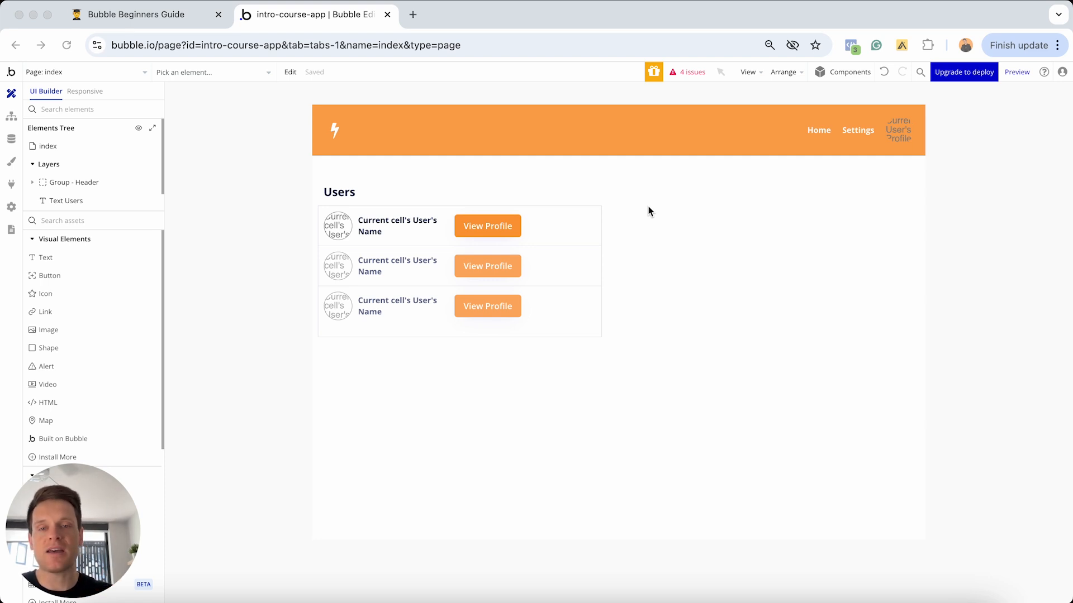
- Switch the editor to the profile page from the page list
{"action": "left_click", "coordinate": [128, 71]}
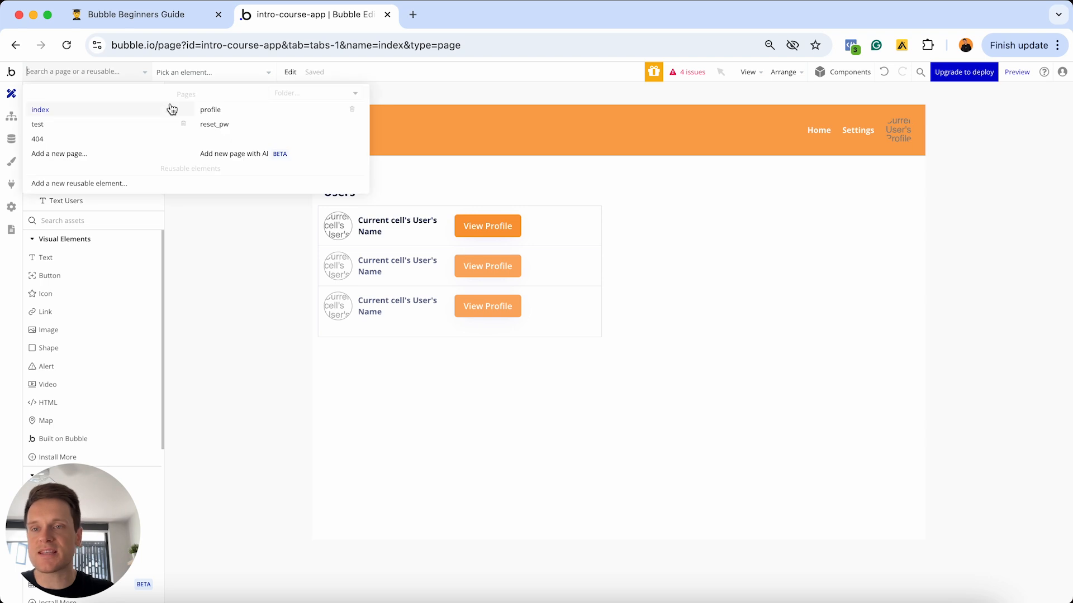
{"action": "left_click", "coordinate": [212, 110]}
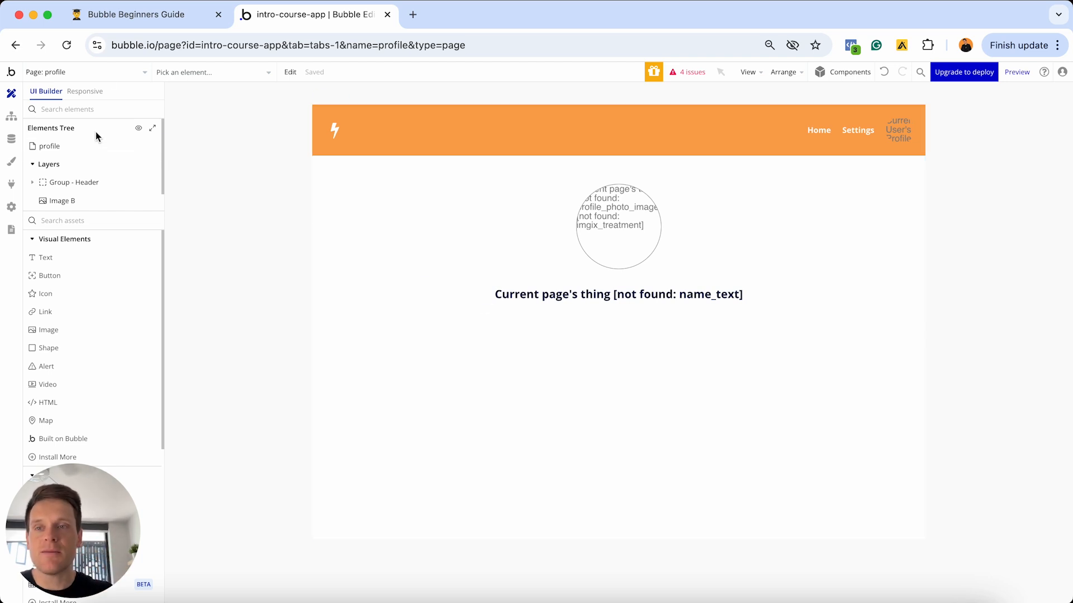
- Switch the editor back to the index page
{"action": "left_click", "coordinate": [118, 72]}
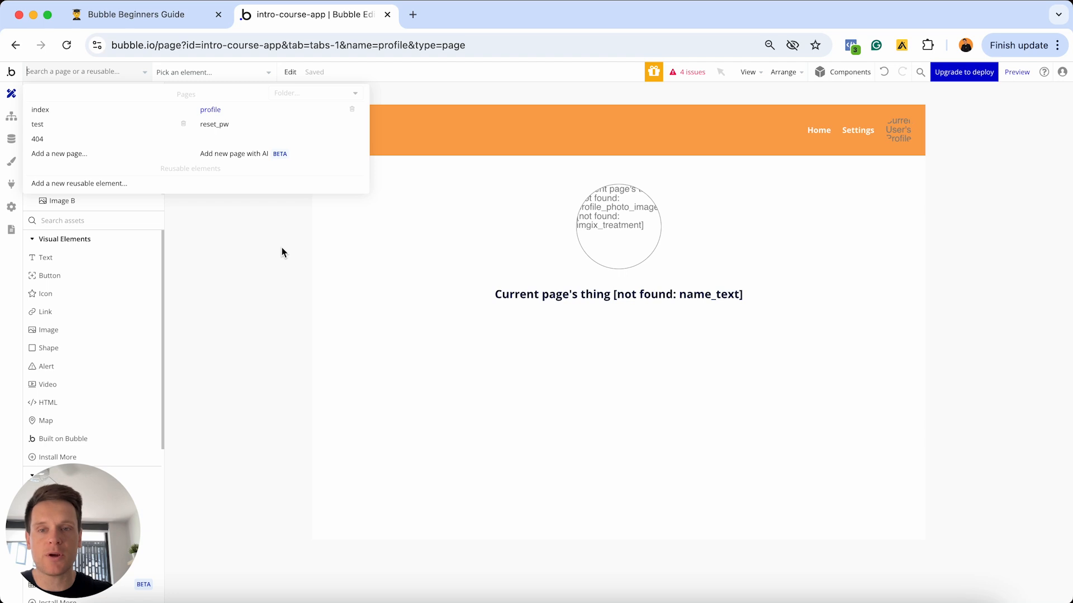
{"action": "left_click", "coordinate": [104, 112]}
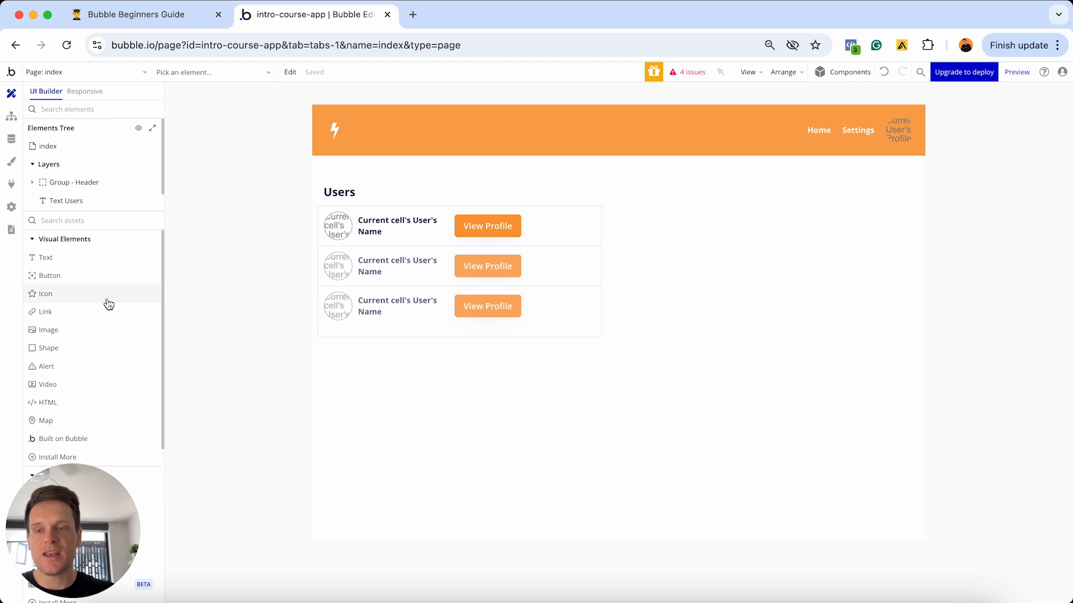
{"action": "scroll", "coordinate": [106, 301], "scroll_direction": "down", "scroll_amount": 5}
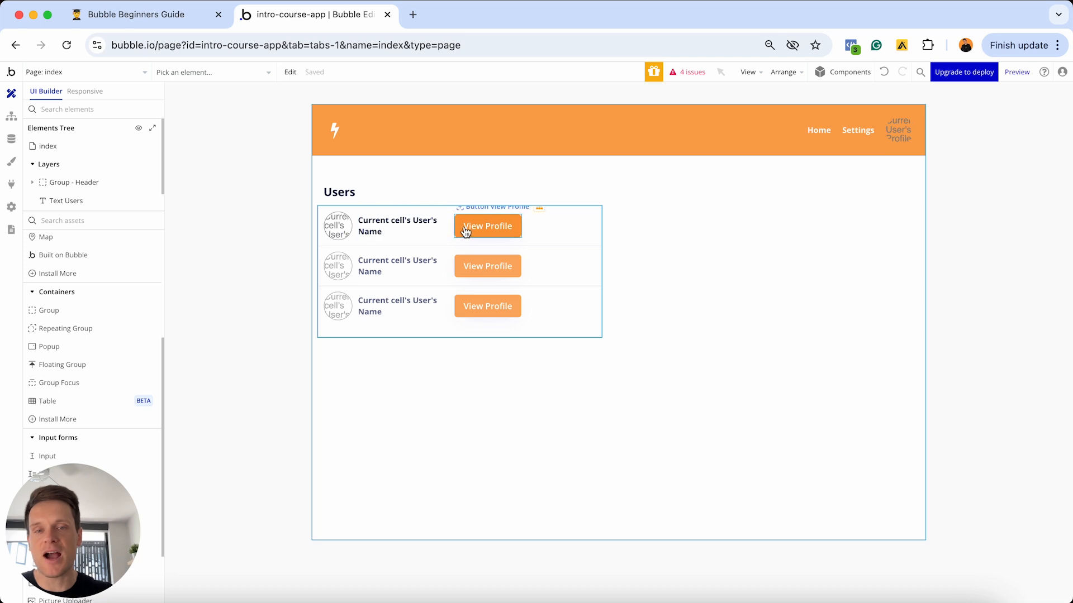
- Inspect RepeatingGroup User's settings: content type User, data source Search for Users
{"action": "double_click", "coordinate": [560, 275]}
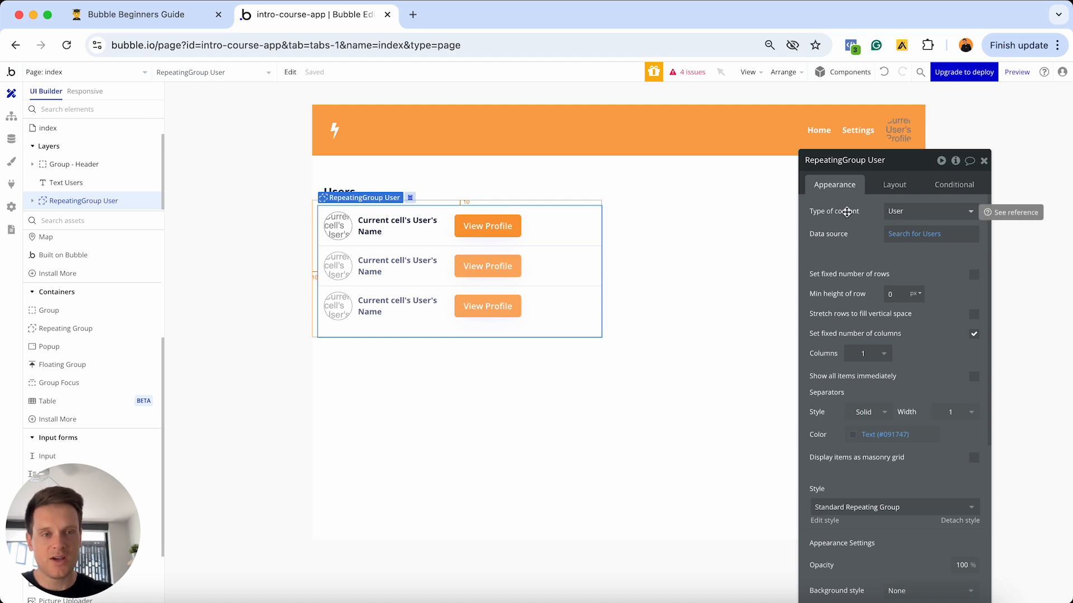
{"action": "left_click", "coordinate": [923, 221]}
{"action": "left_click", "coordinate": [910, 243]}
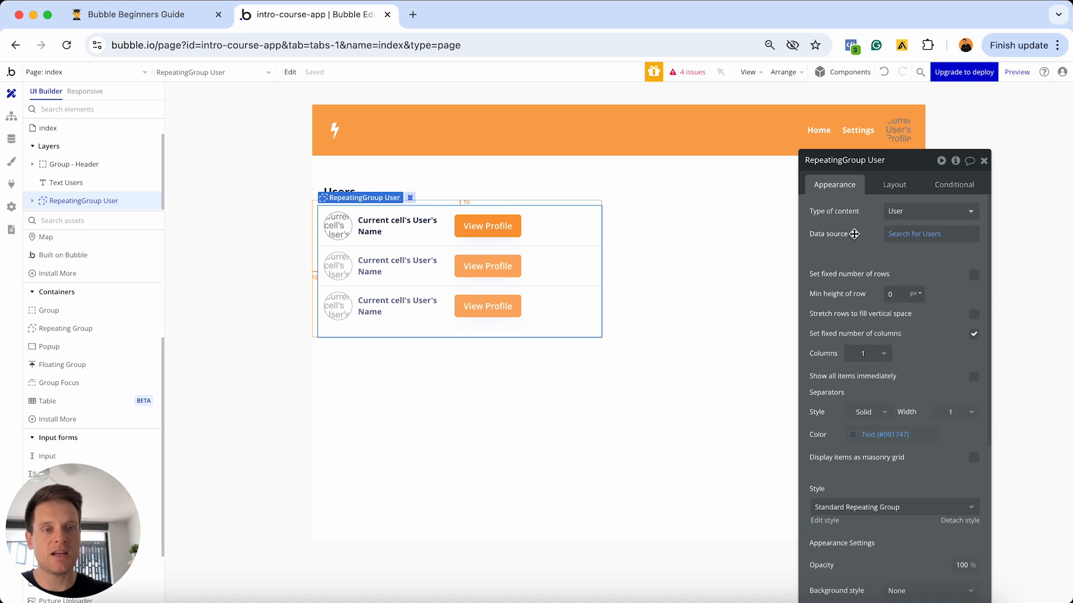
{"action": "left_click", "coordinate": [912, 234]}
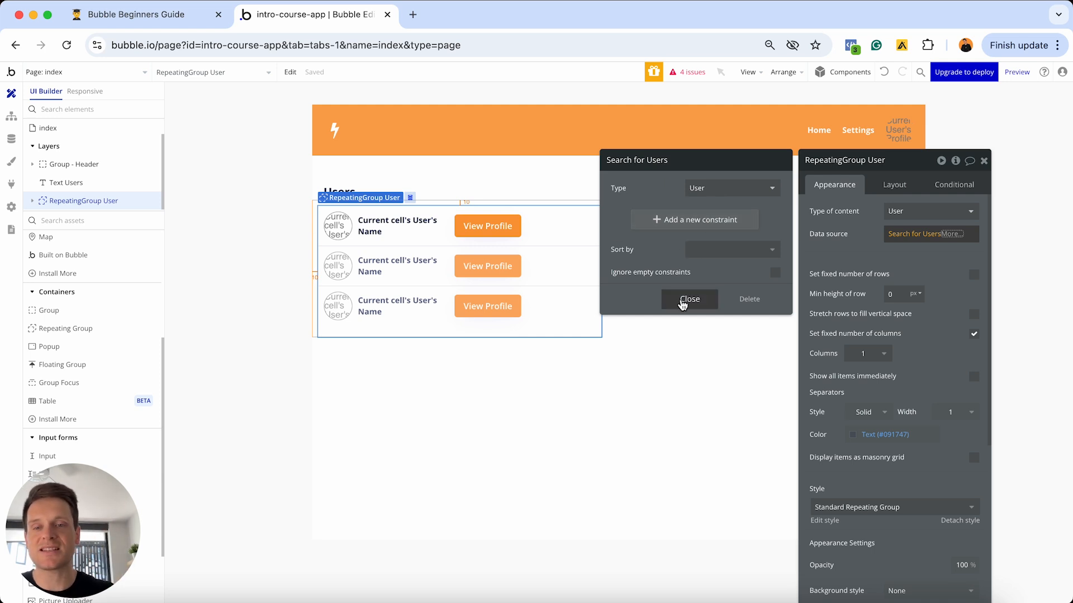
{"action": "left_click", "coordinate": [682, 302]}
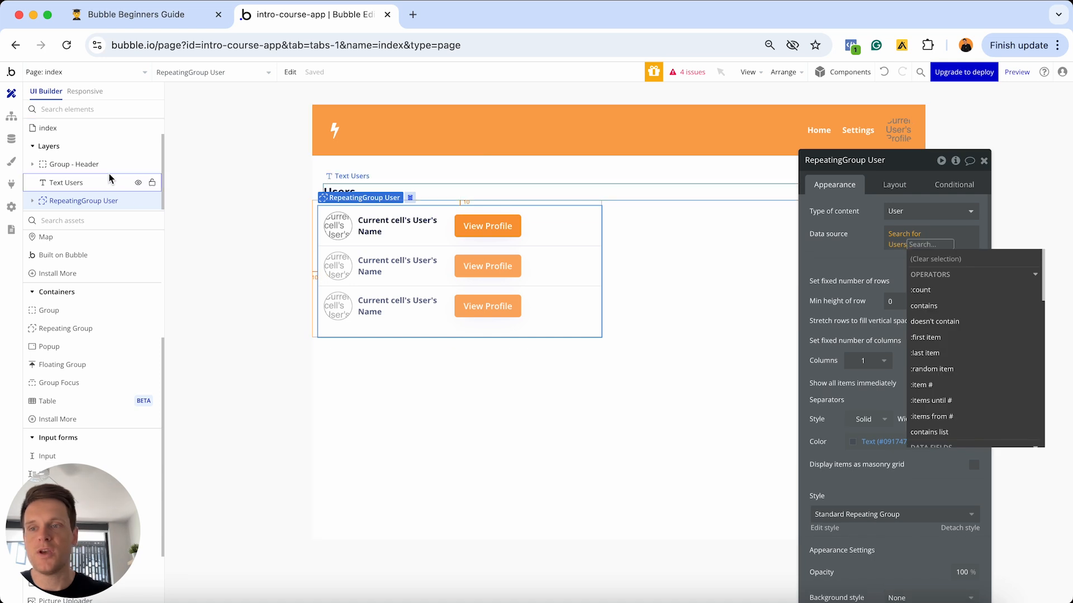
{"action": "left_click", "coordinate": [11, 139]}
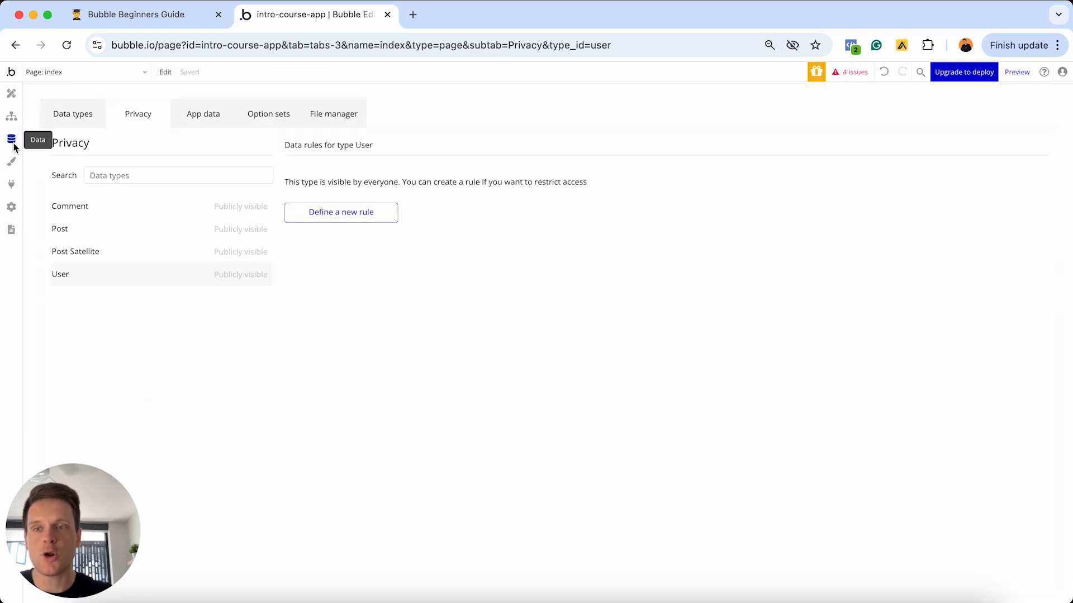
{"action": "left_click", "coordinate": [200, 108]}
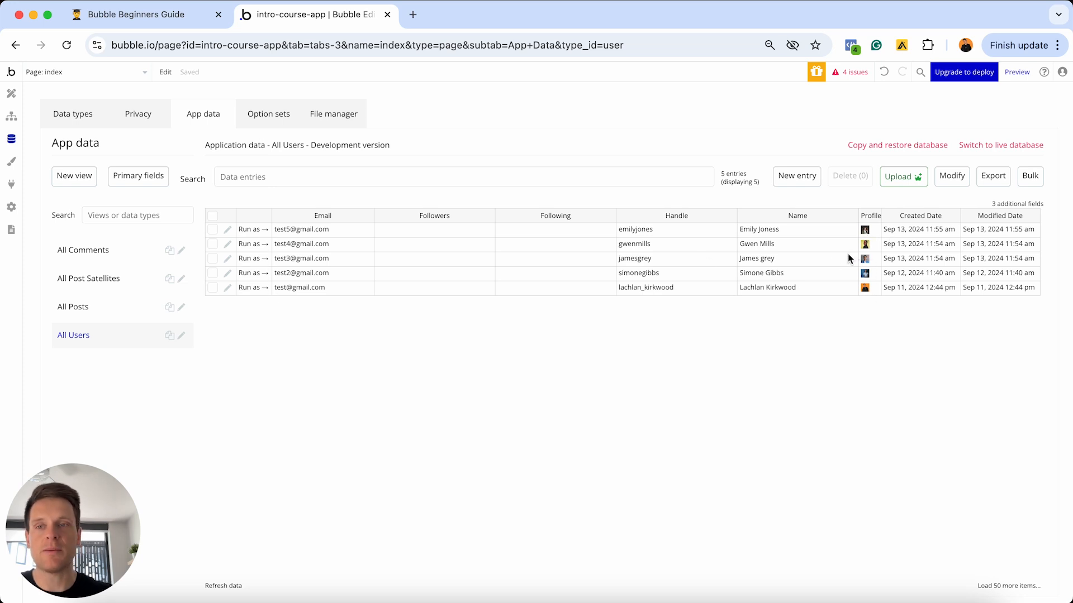
{"action": "left_click", "coordinate": [82, 119]}
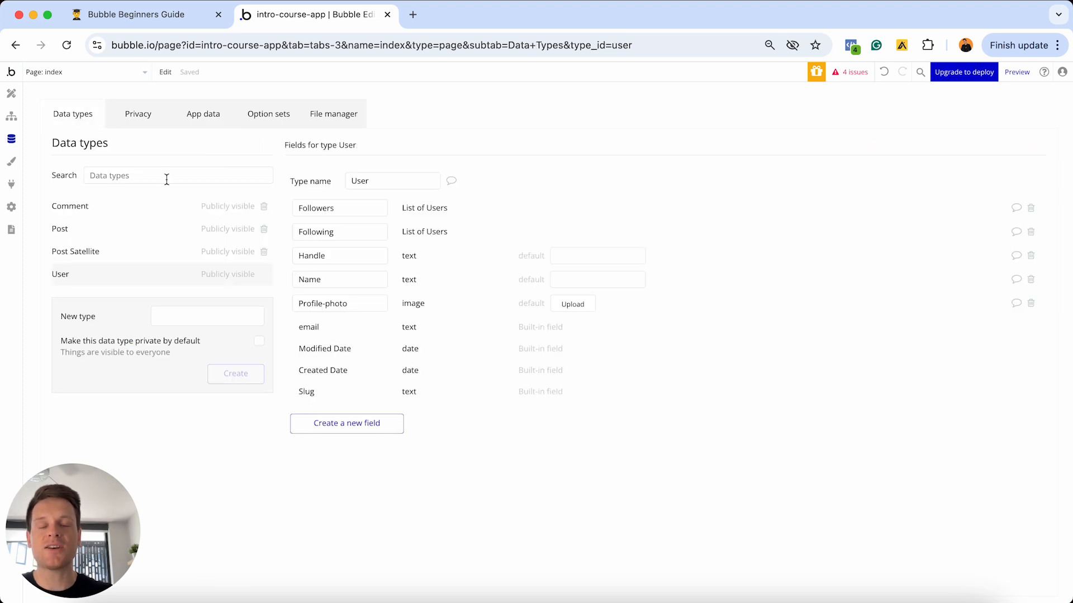
{"action": "left_click", "coordinate": [231, 276]}
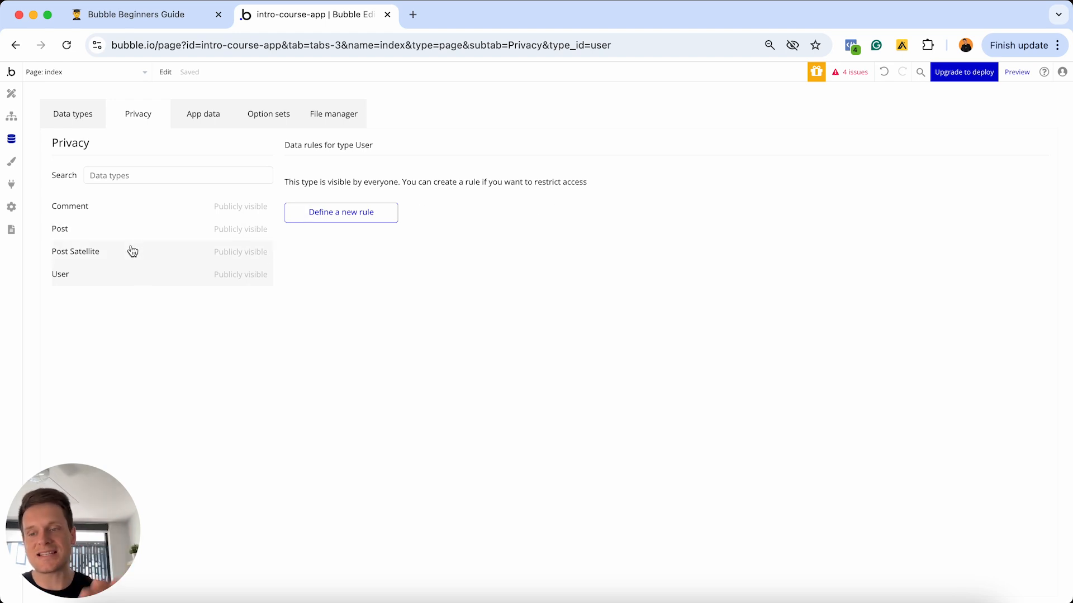
{"action": "left_click", "coordinate": [11, 93]}
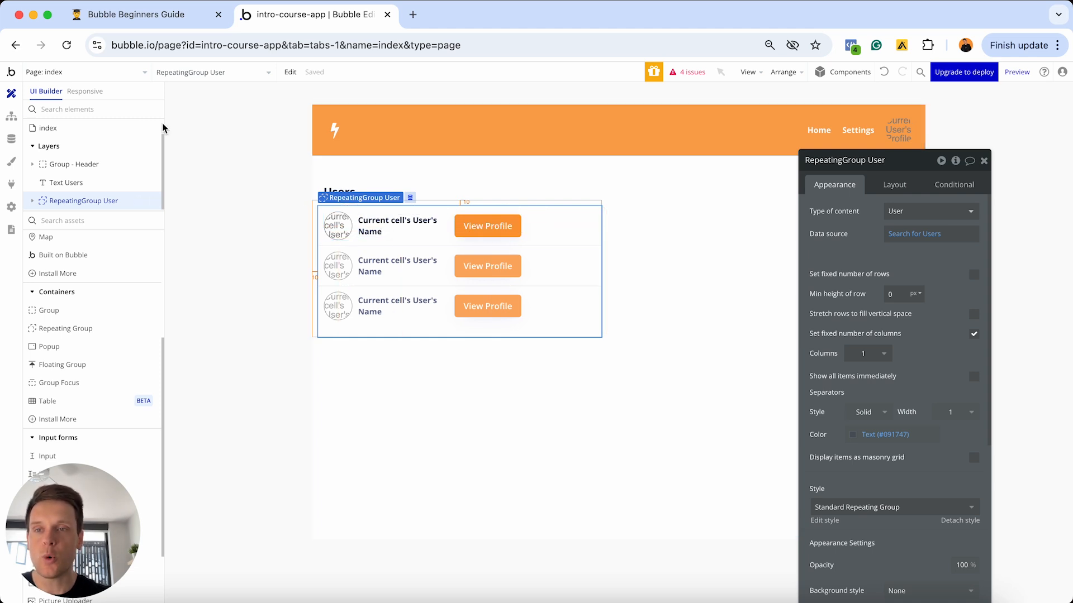
{"action": "left_click", "coordinate": [110, 71]}
- Set the profile page's Type of content to User, then return to the index page
{"action": "left_click", "coordinate": [217, 112]}
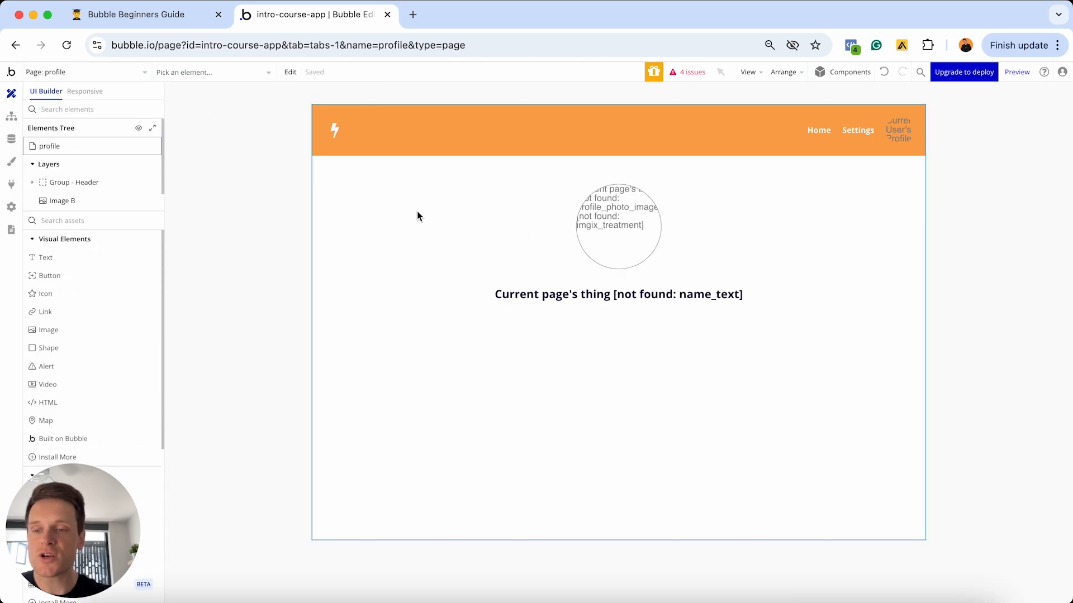
{"action": "left_click", "coordinate": [447, 210]}
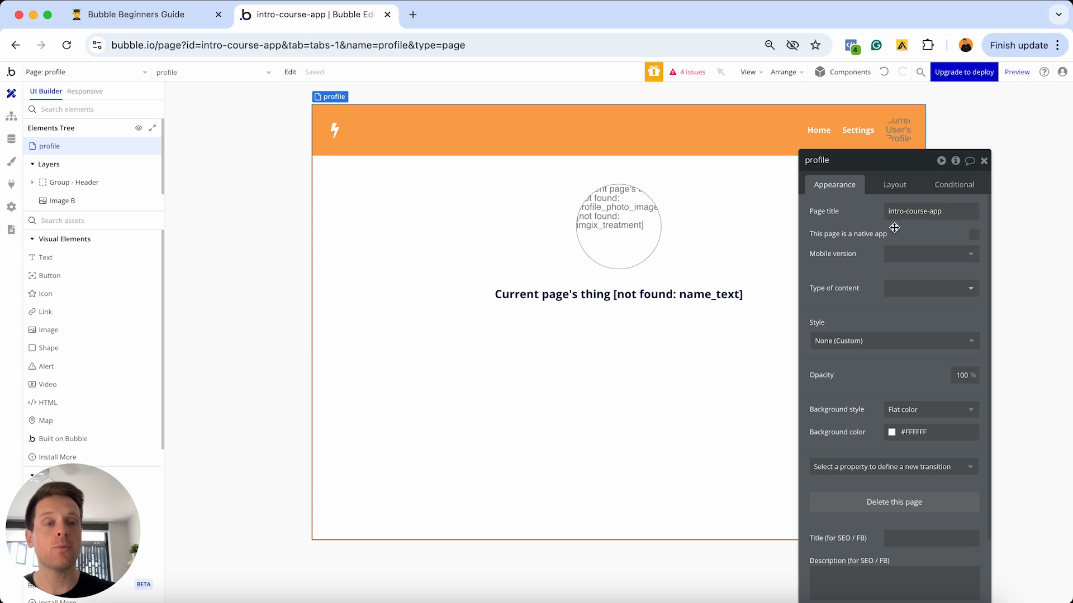
{"action": "left_click", "coordinate": [904, 288]}
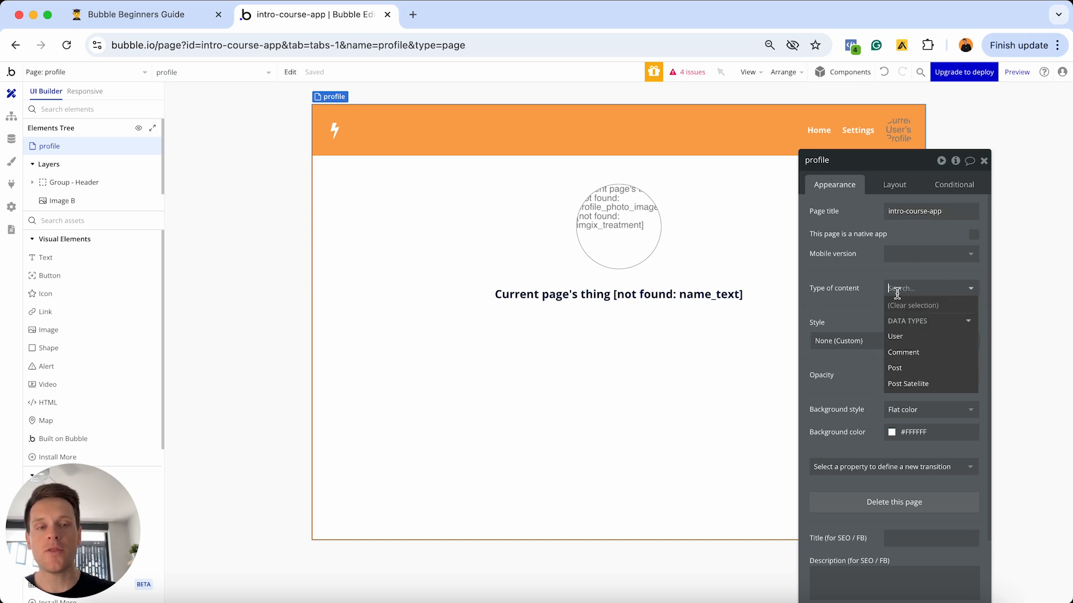
{"action": "left_click", "coordinate": [907, 338]}
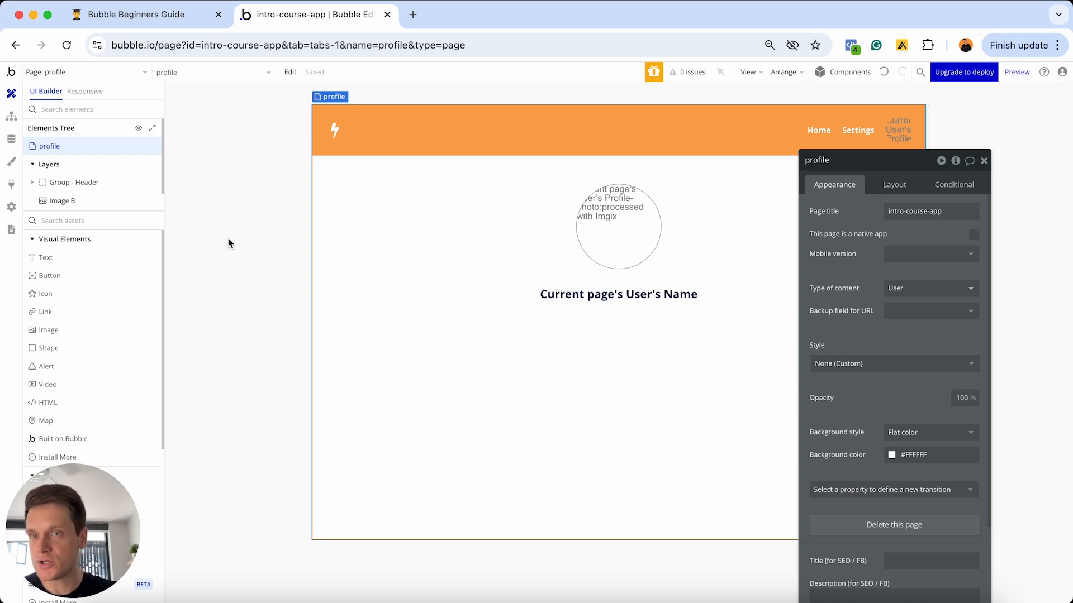
{"action": "left_click", "coordinate": [115, 72]}
{"action": "left_click", "coordinate": [88, 114]}
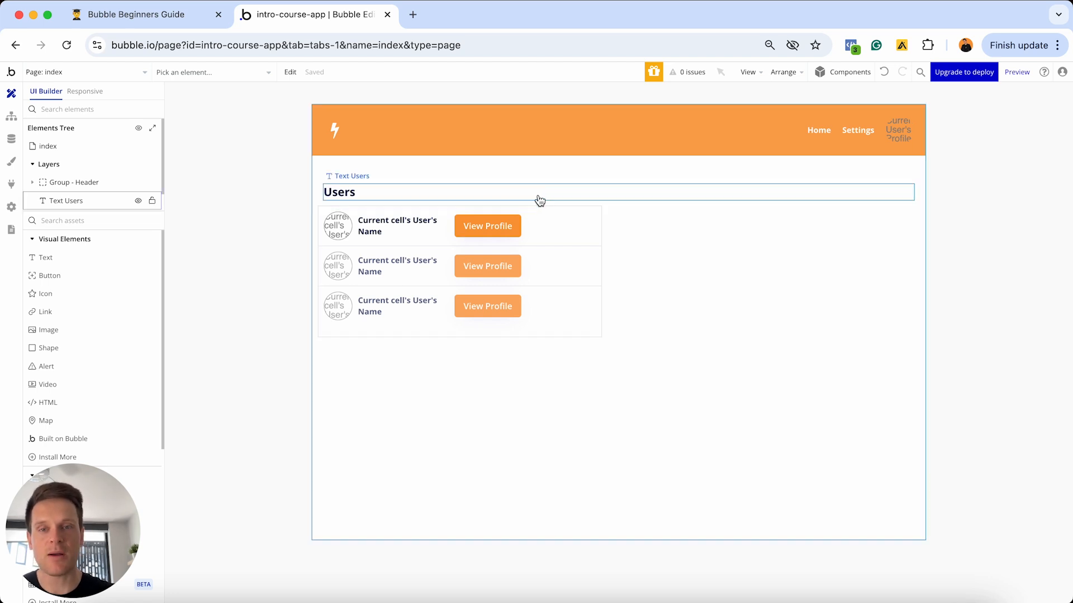
- Create a View Profile click workflow with a Go to page action targeting profile
{"action": "double_click", "coordinate": [492, 234]}
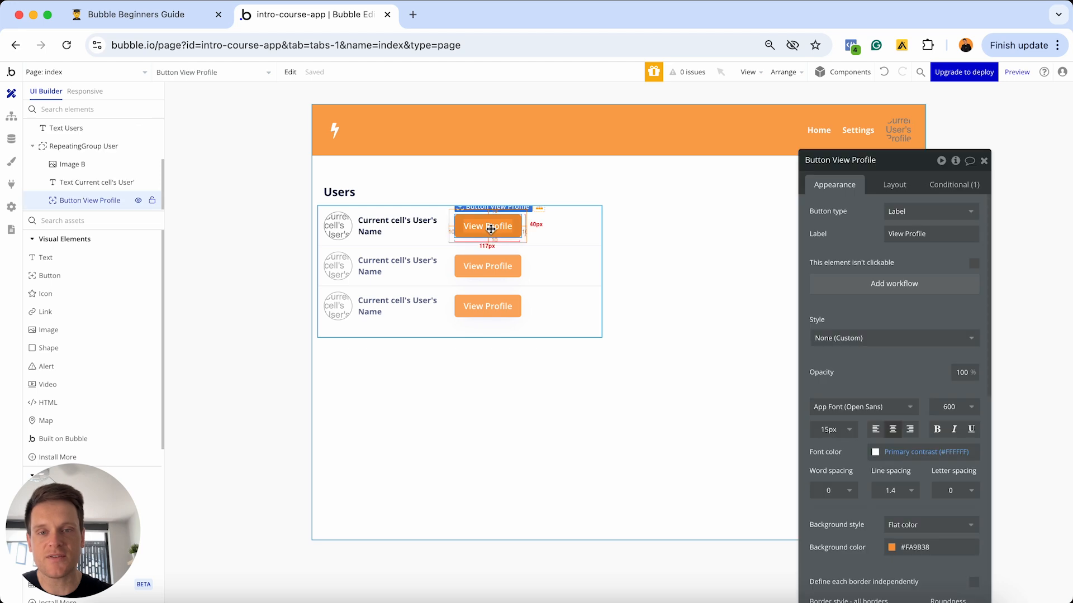
{"action": "left_click", "coordinate": [849, 286]}
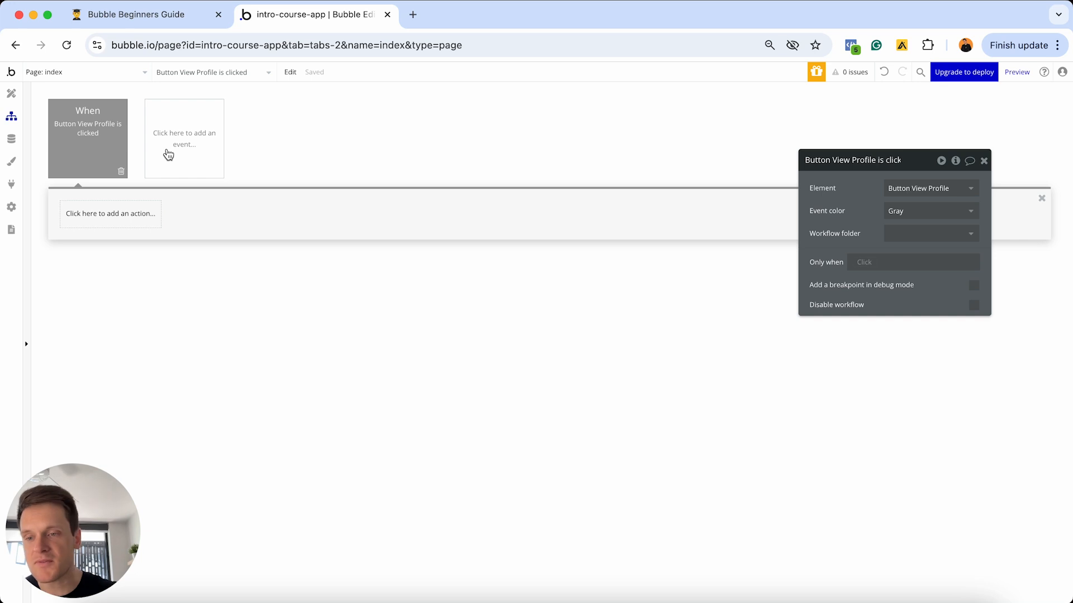
{"action": "left_click", "coordinate": [125, 212]}
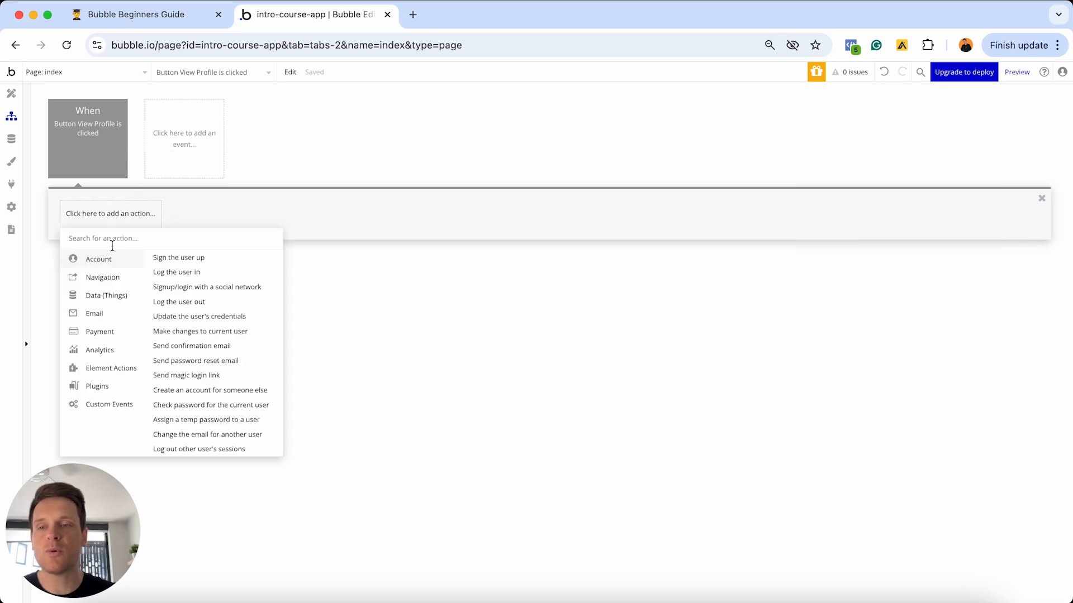
{"action": "mouse_move", "coordinate": [86, 285]}
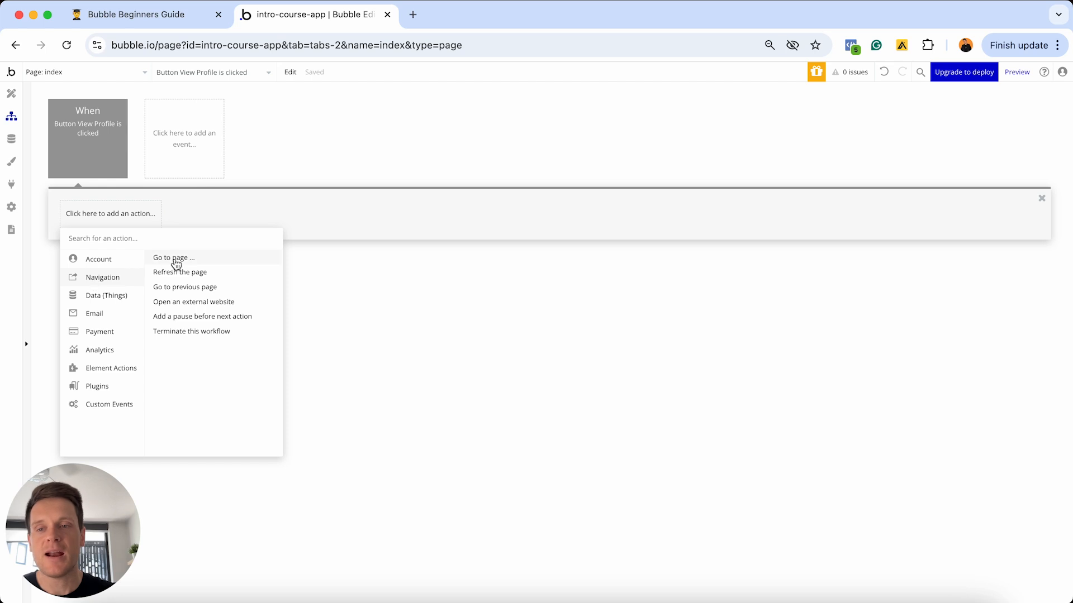
{"action": "left_click", "coordinate": [174, 259]}
{"action": "left_click_drag", "start_coordinate": [852, 161], "coordinate": [572, 163]}
{"action": "left_click", "coordinate": [643, 190]}
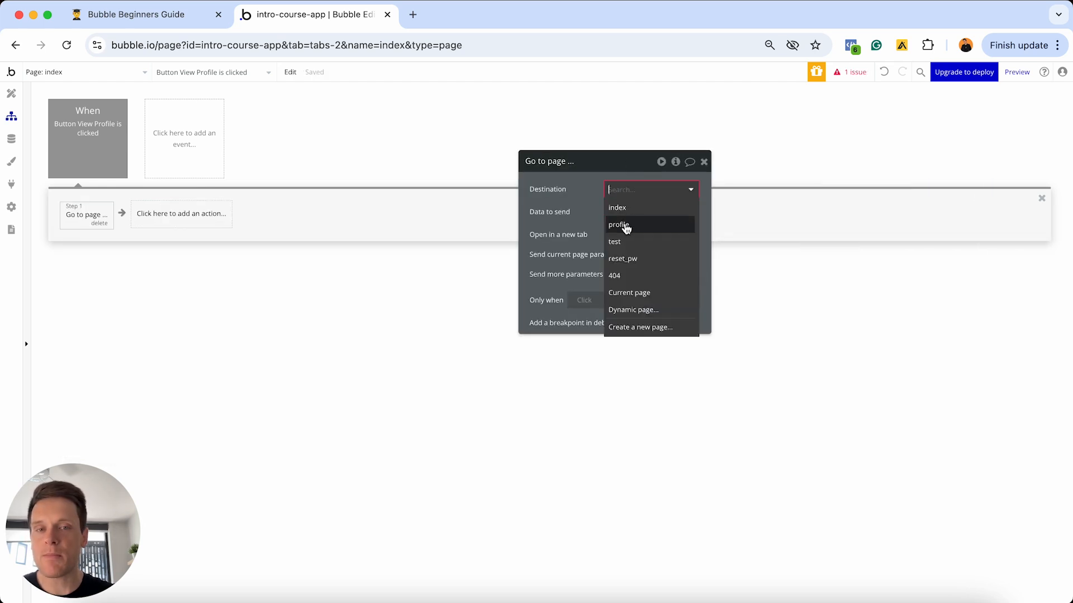
{"action": "left_click", "coordinate": [631, 225]}
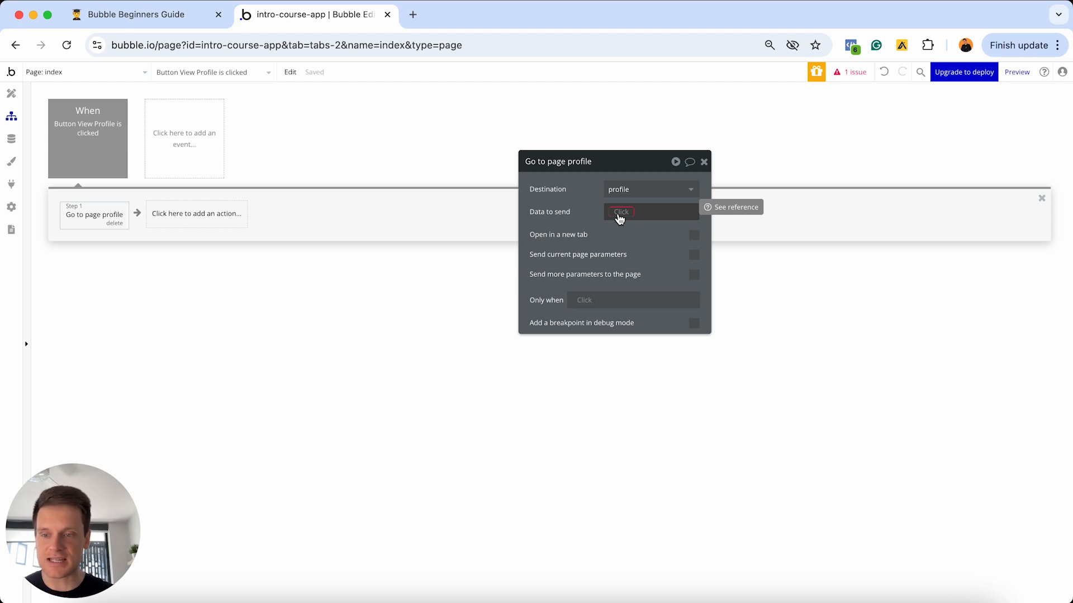
- Set the navigation's data to send to Current cell's User
{"action": "left_click", "coordinate": [12, 94]}
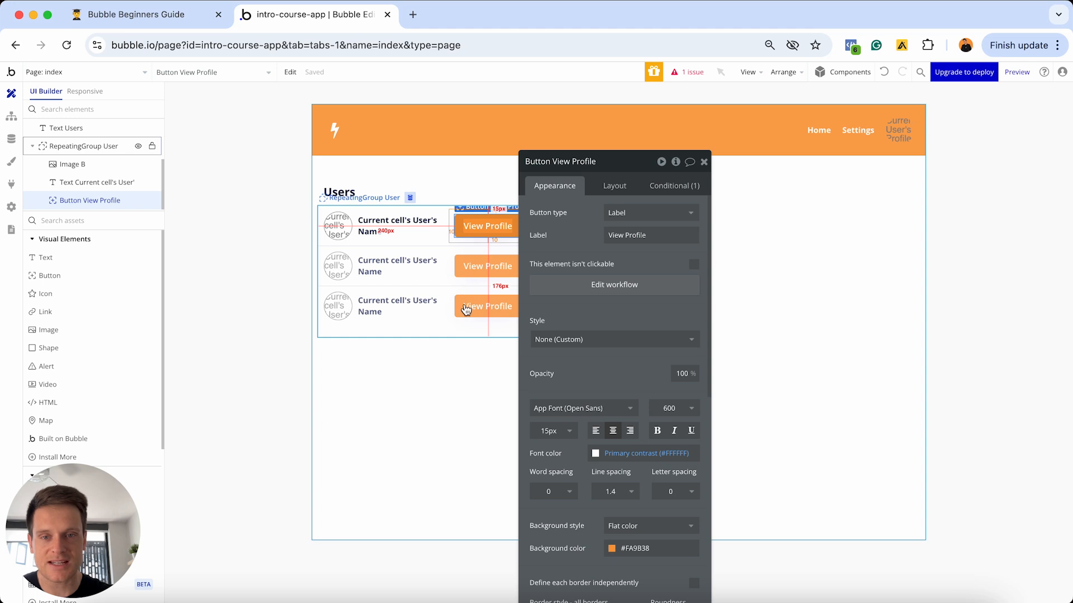
{"action": "left_click", "coordinate": [11, 116]}
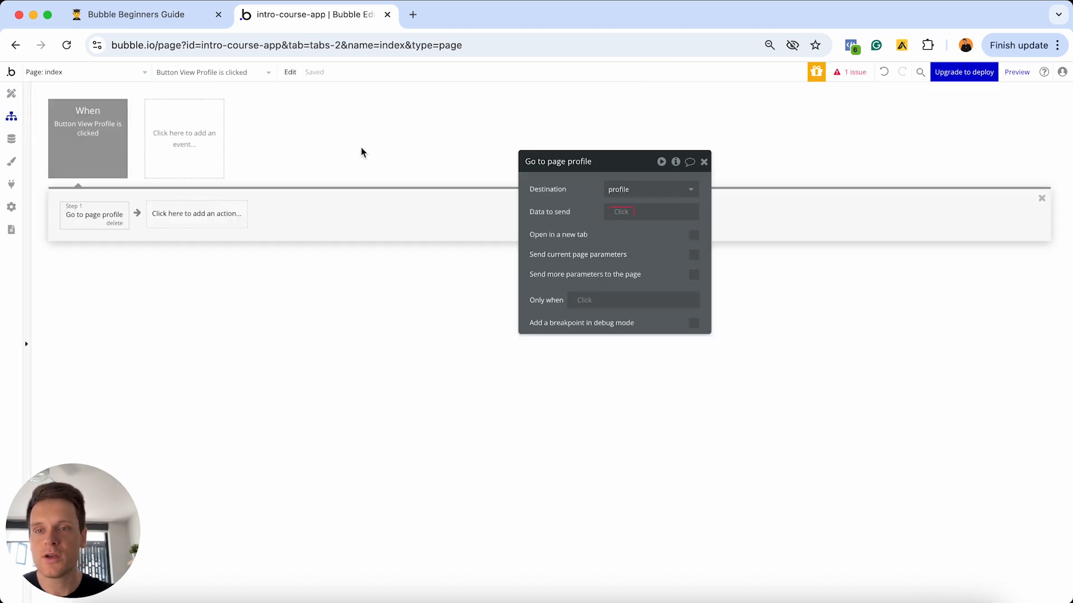
{"action": "left_click", "coordinate": [622, 211]}
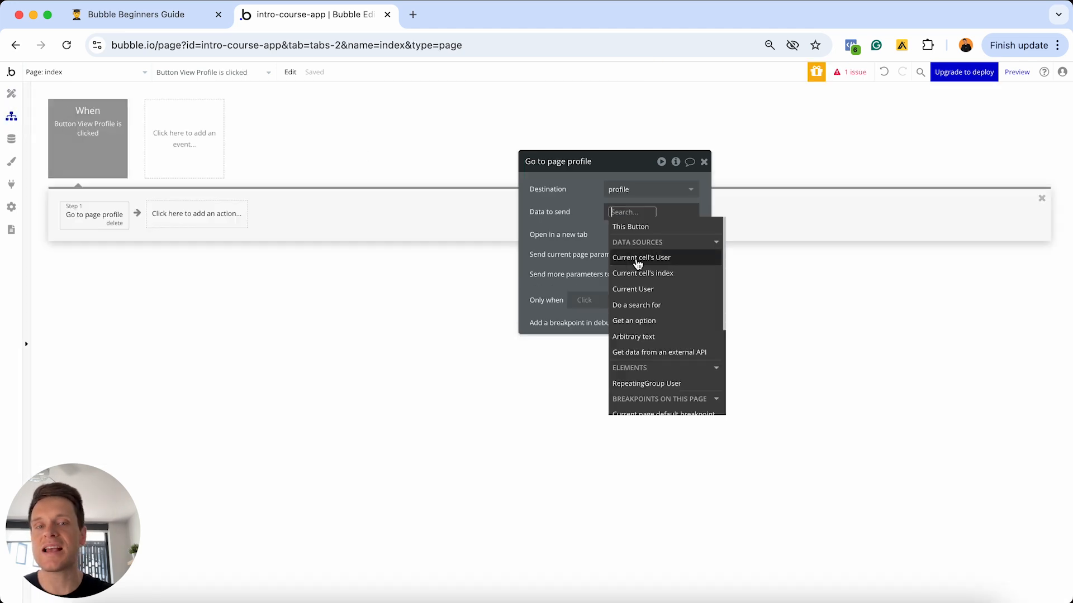
{"action": "left_click", "coordinate": [647, 262]}
{"action": "left_click", "coordinate": [580, 229]}
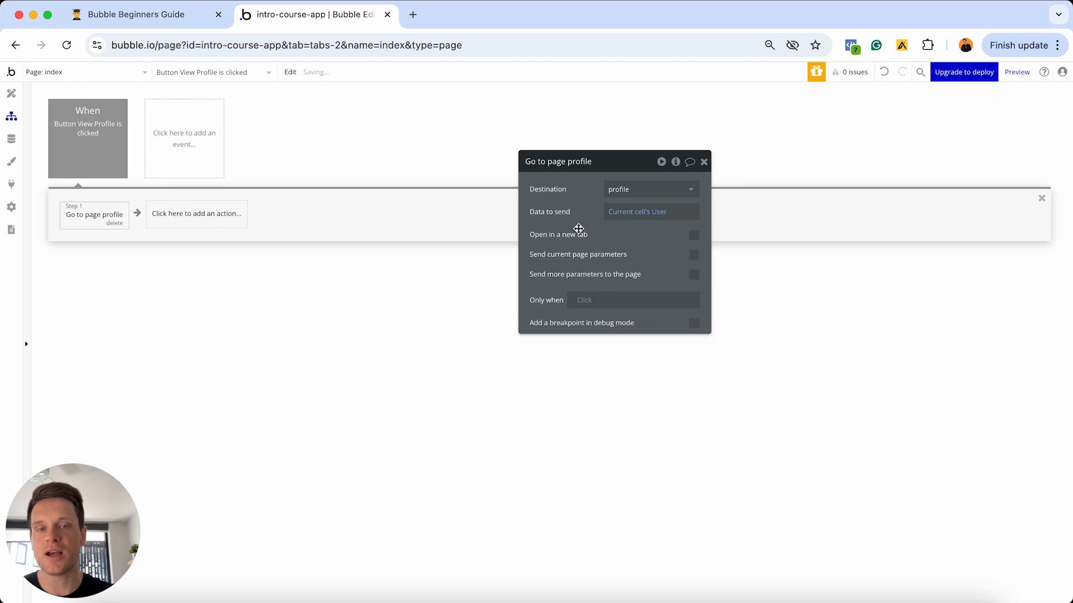
{"action": "left_click", "coordinate": [11, 92]}
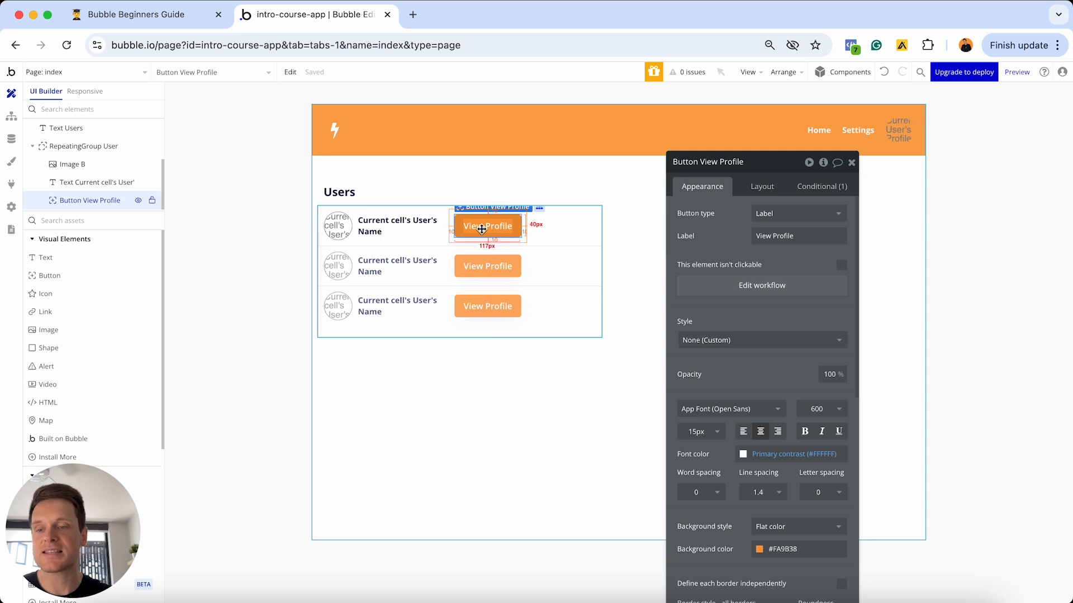
- On the profile page, drop a Text element below the name heading and start inserting dynamic data
{"action": "left_click", "coordinate": [116, 72]}
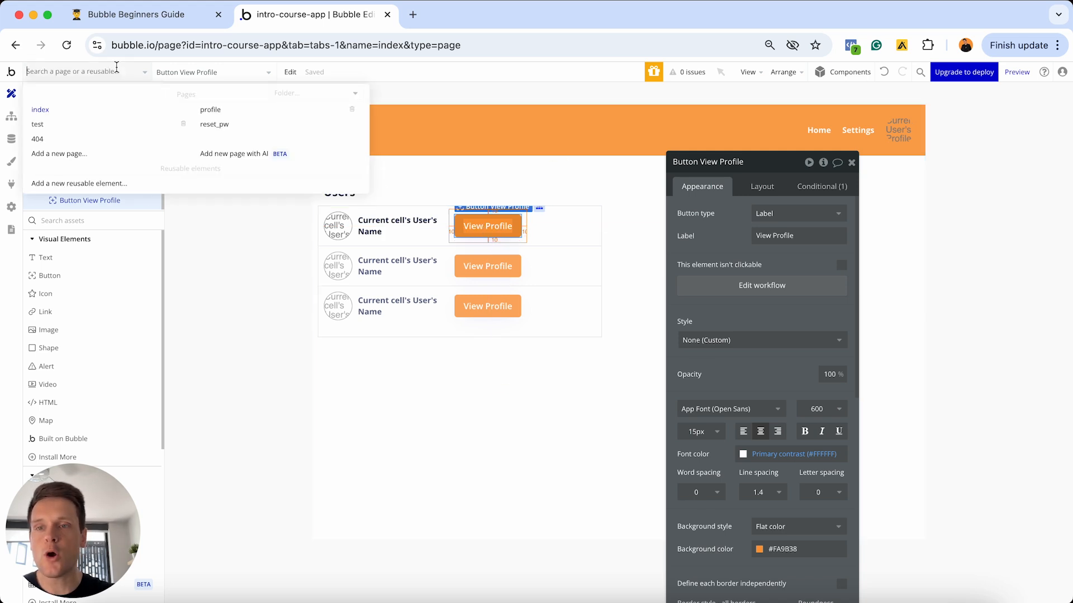
{"action": "left_click", "coordinate": [239, 110]}
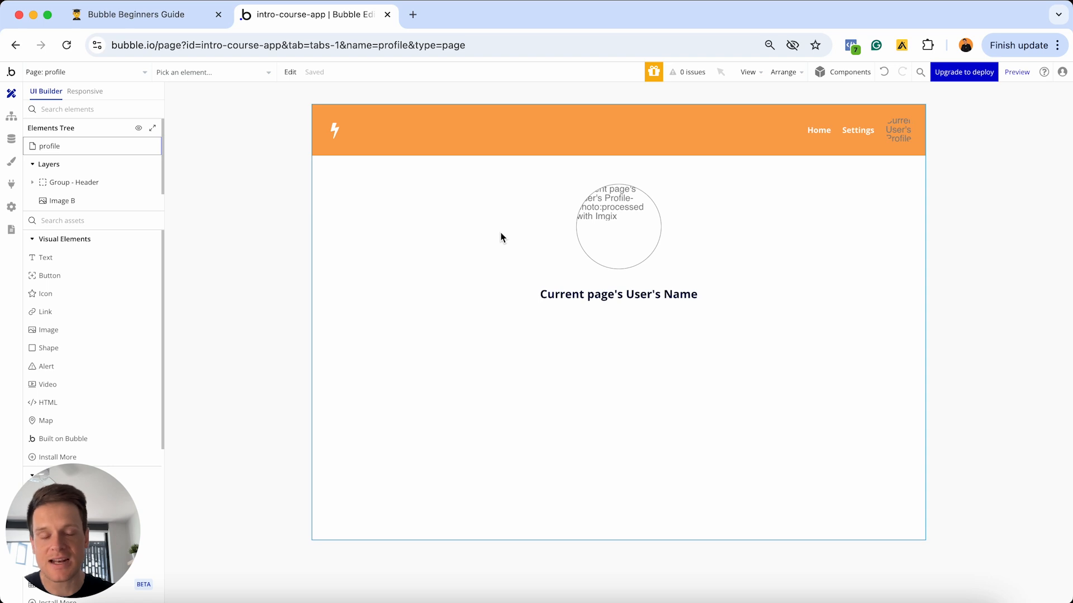
{"action": "left_click_drag", "start_coordinate": [77, 259], "coordinate": [401, 347]}
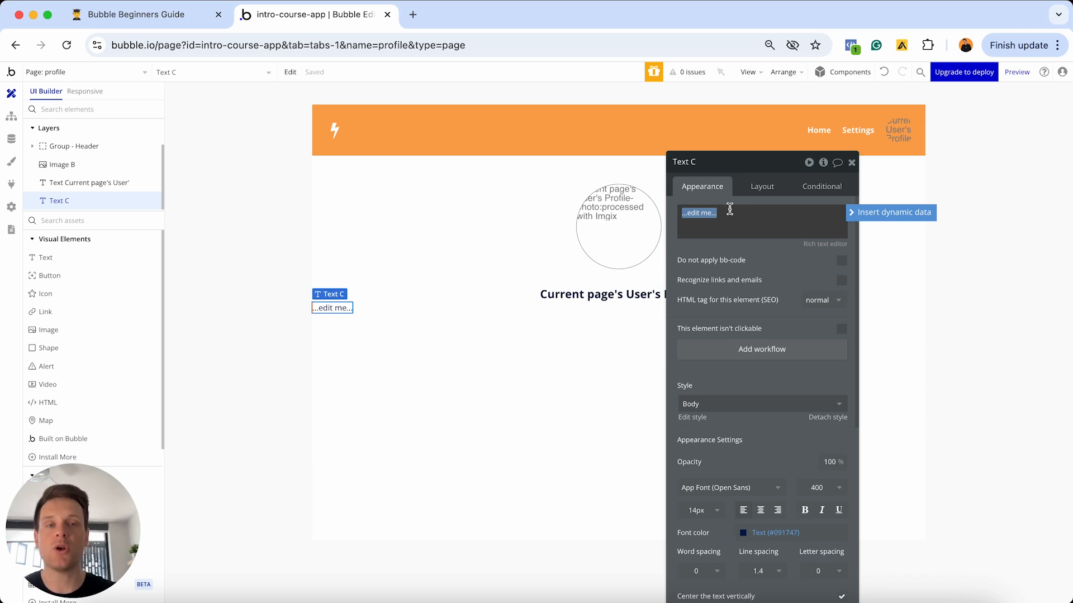
{"action": "left_click", "coordinate": [854, 212]}
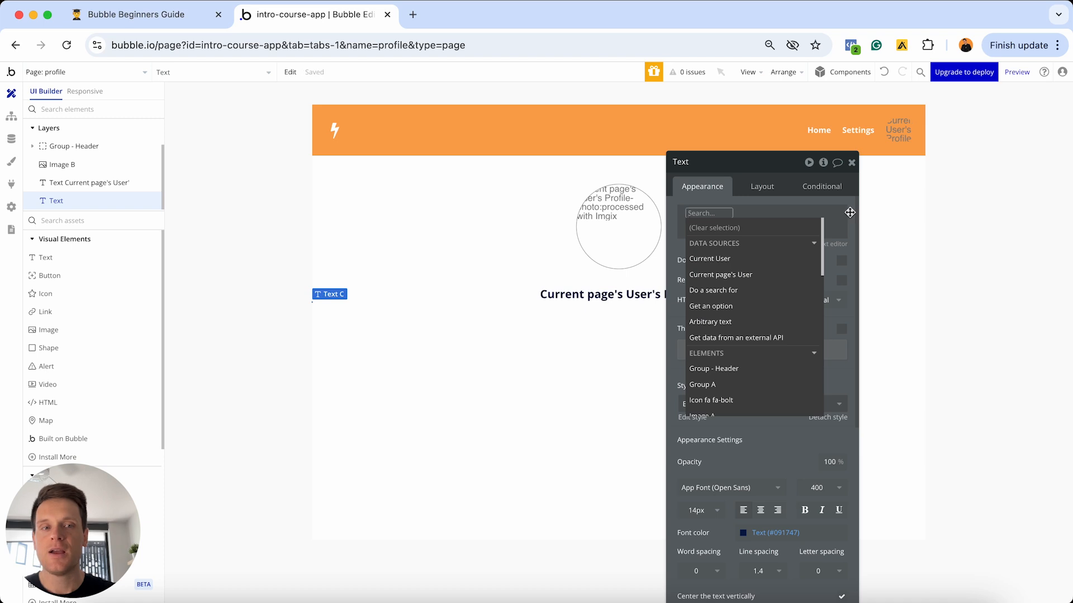
{"action": "mouse_move", "coordinate": [721, 261]}
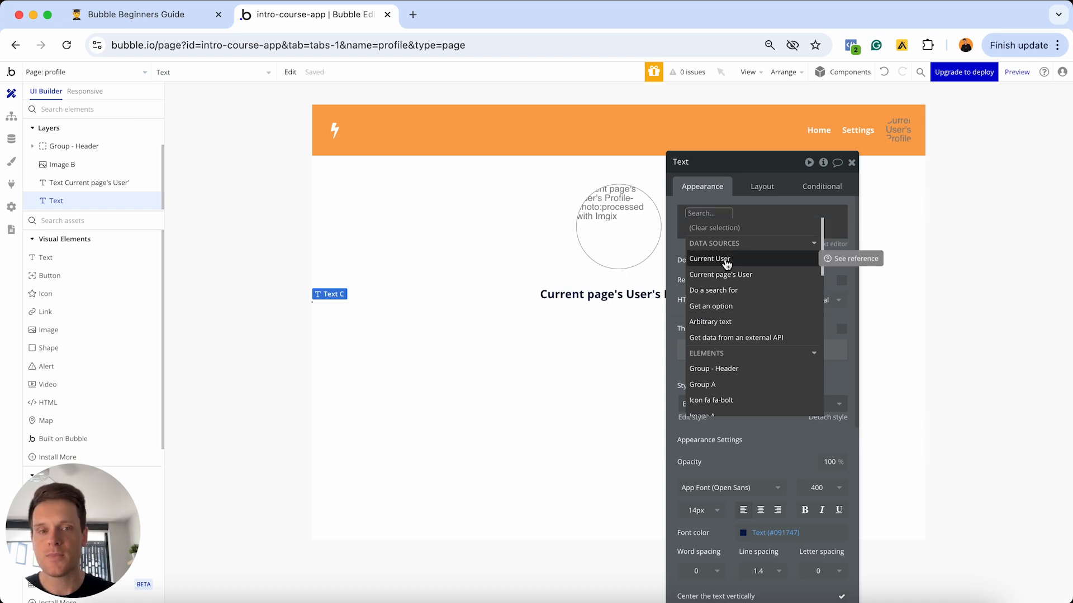
{"action": "mouse_move", "coordinate": [727, 282]}
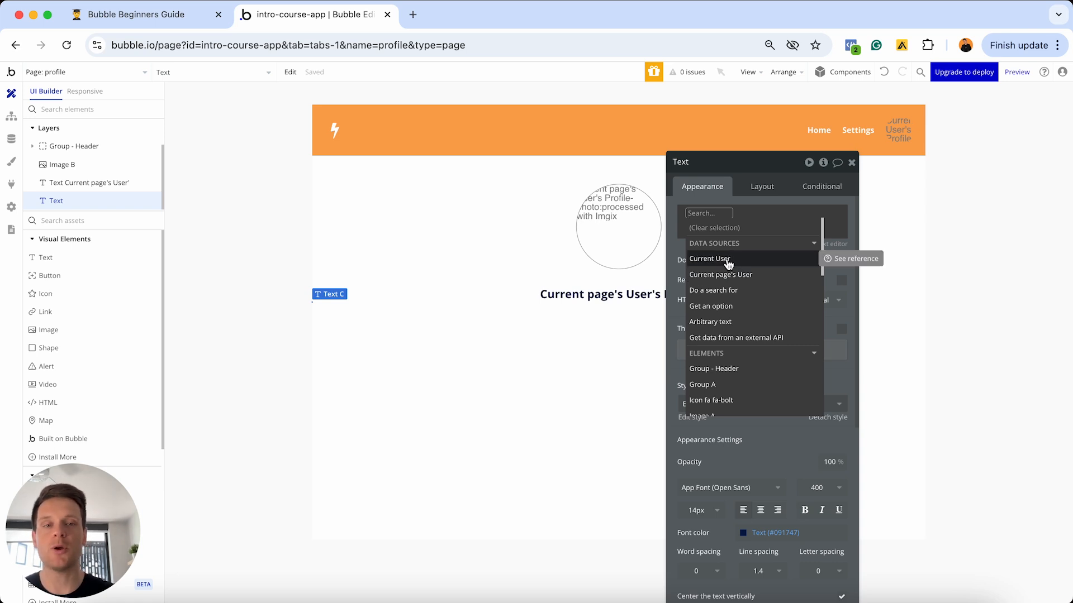
- Complete the text as Current page's User's Name, then delete that extra text element
{"action": "left_click", "coordinate": [731, 277]}
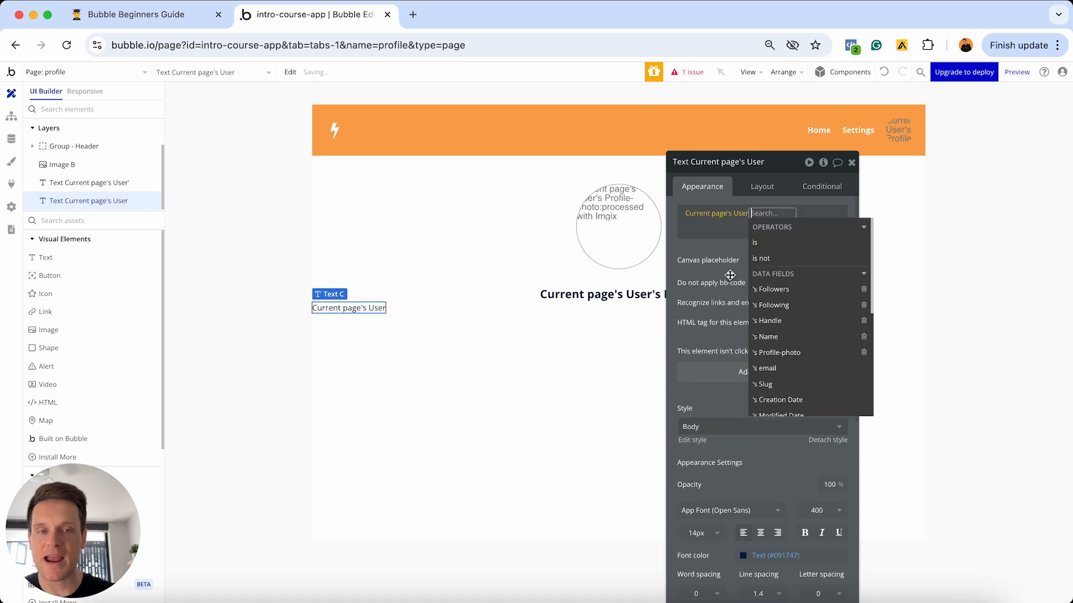
{"action": "left_click", "coordinate": [779, 342]}
{"action": "left_click", "coordinate": [702, 245]}
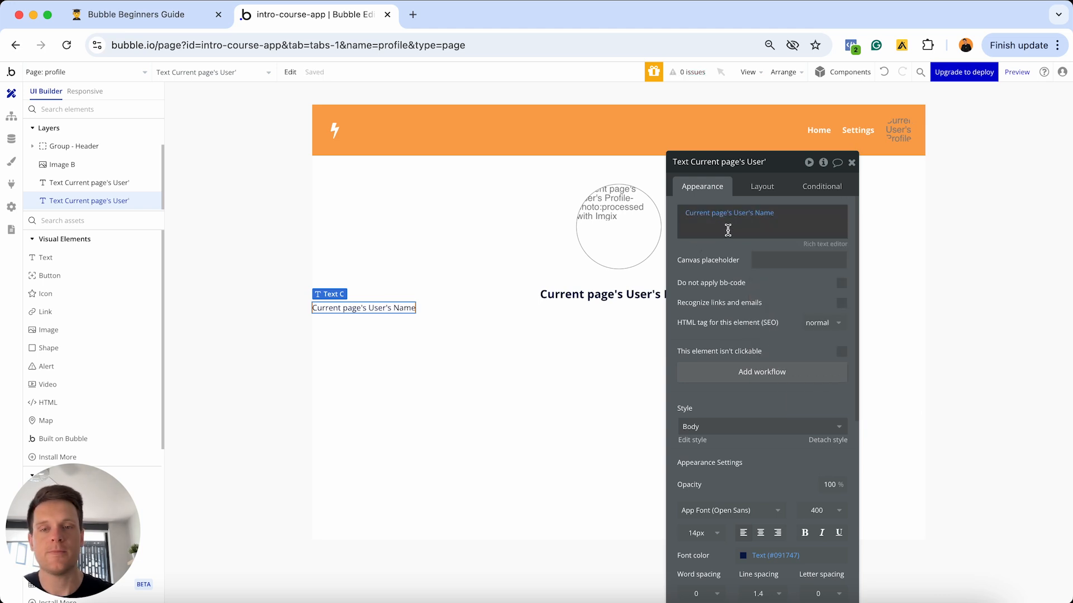
{"action": "key", "text": "BackSpace"}
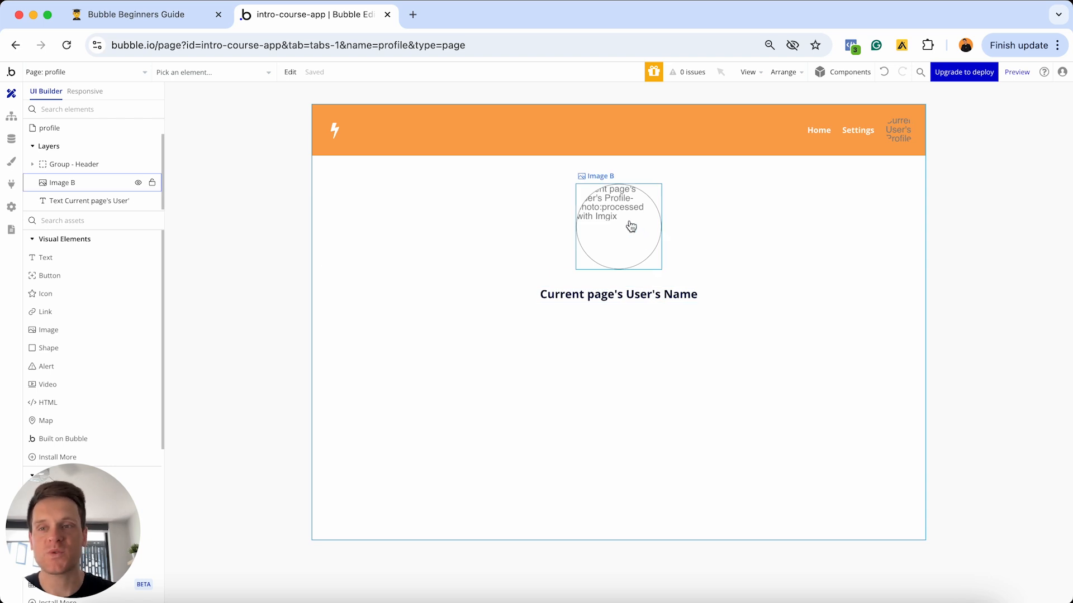
- From the index page, preview the app and open the third user's profile
{"action": "left_click", "coordinate": [80, 73]}
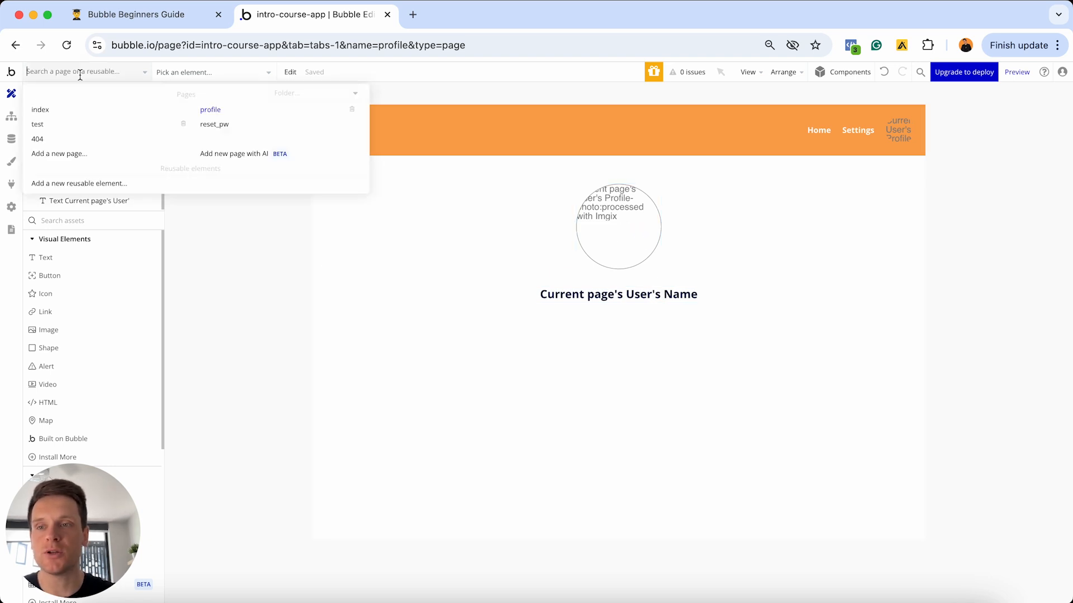
{"action": "left_click", "coordinate": [68, 109]}
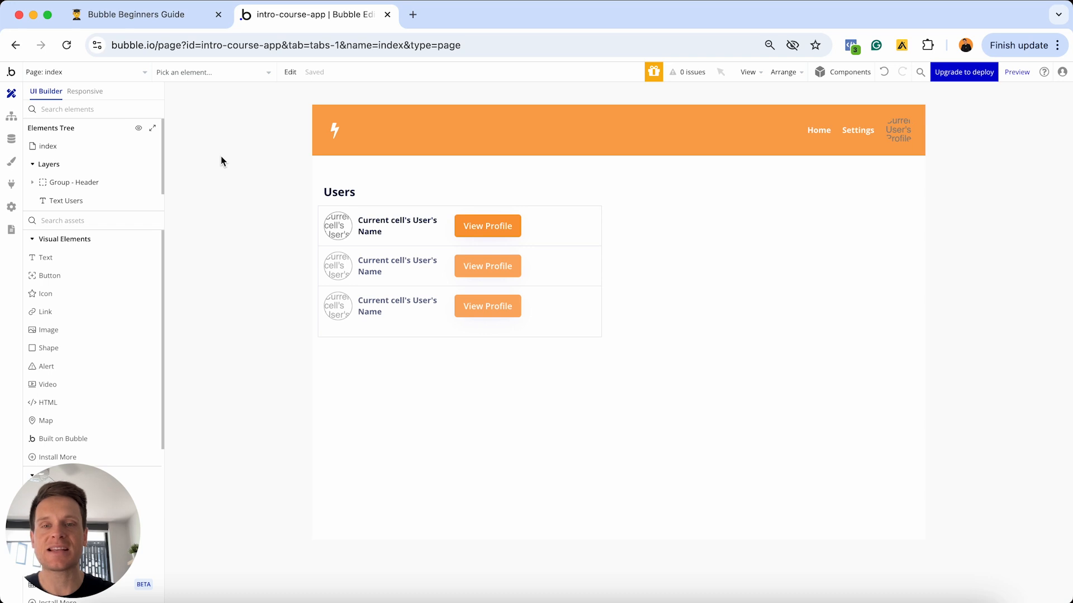
{"action": "left_click", "coordinate": [1017, 72]}
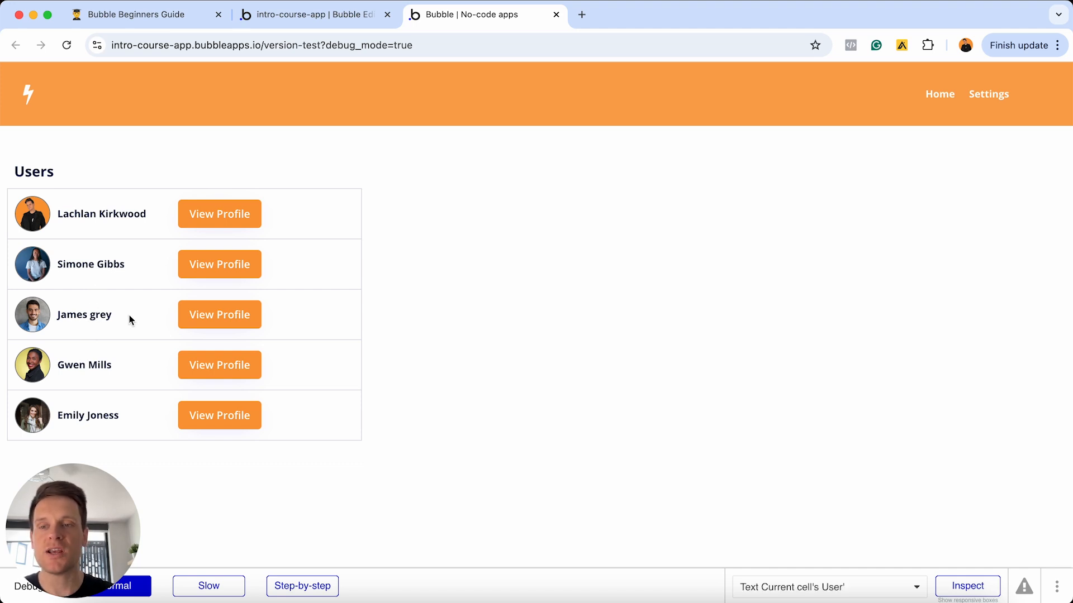
{"action": "left_click", "coordinate": [212, 319]}
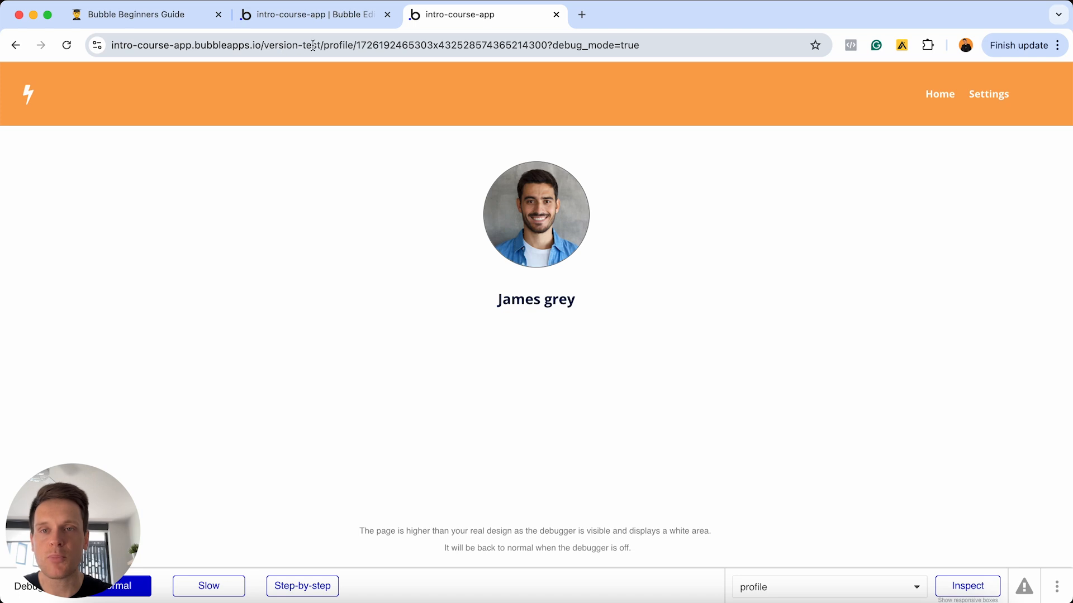
- Highlight the user's unique id in the profile page URL, then return to the editor
{"action": "left_click", "coordinate": [346, 46]}
{"action": "left_click", "coordinate": [363, 44]}
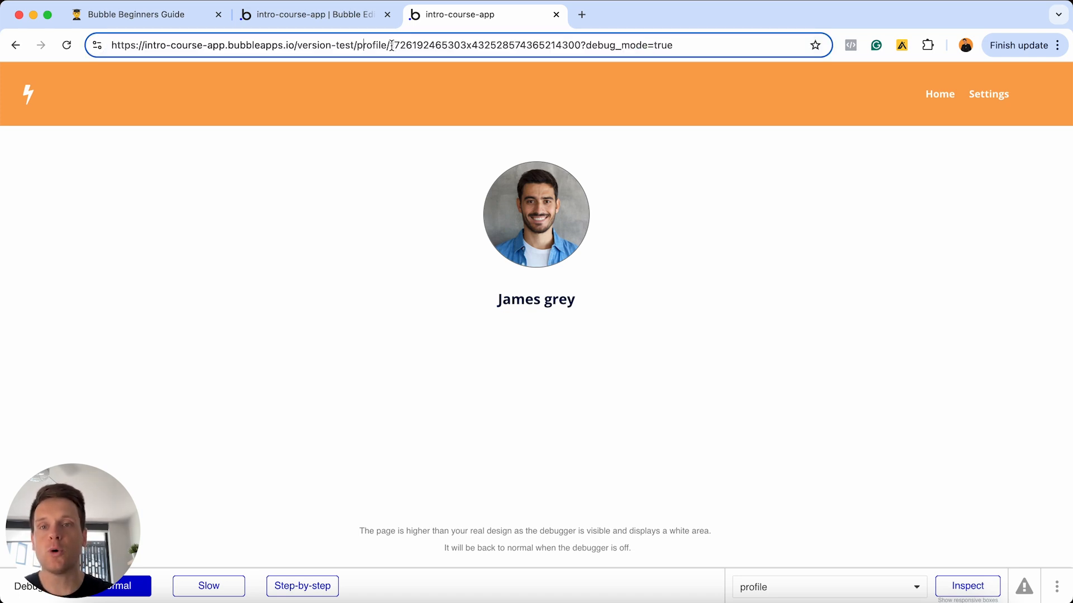
{"action": "left_click", "coordinate": [391, 45]}
{"action": "key", "text": "shift+super+Right"}
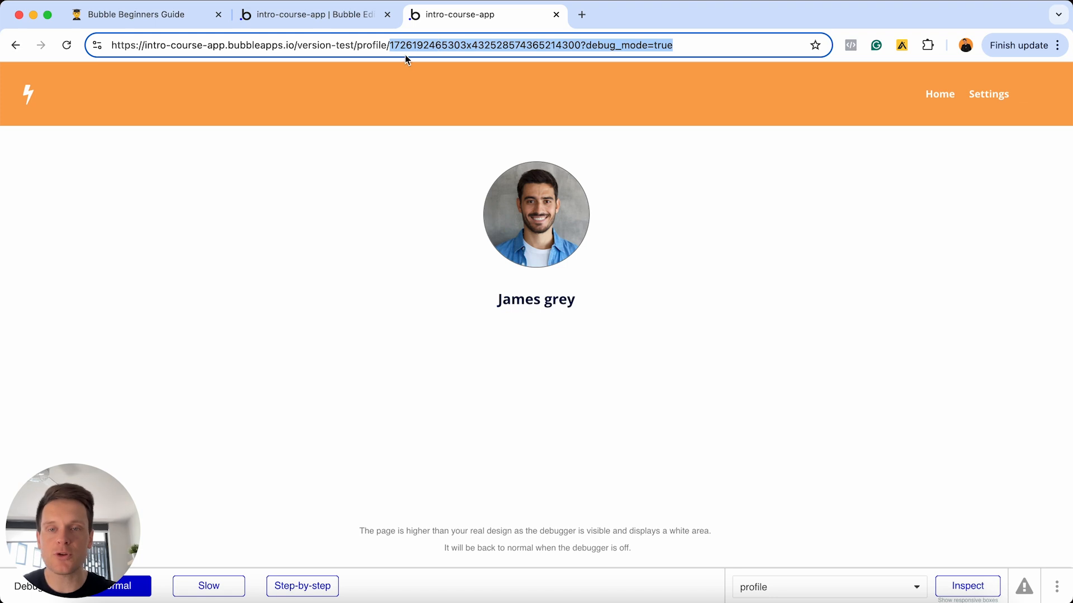
{"action": "left_click", "coordinate": [581, 45]}
{"action": "left_click_drag", "start_coordinate": [581, 44], "coordinate": [394, 44]}
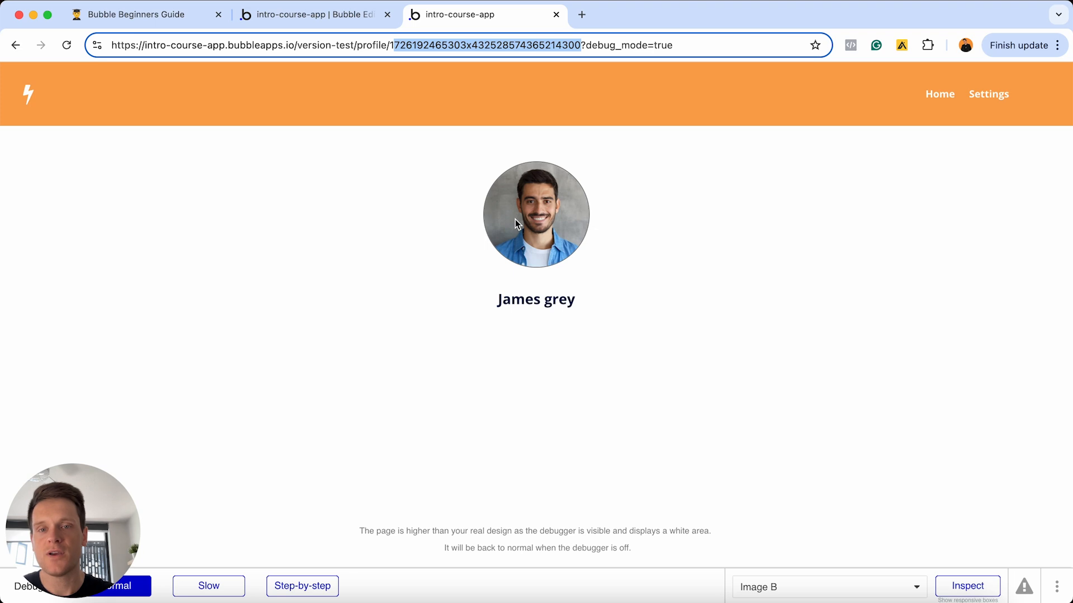
{"action": "left_click", "coordinate": [316, 14]}
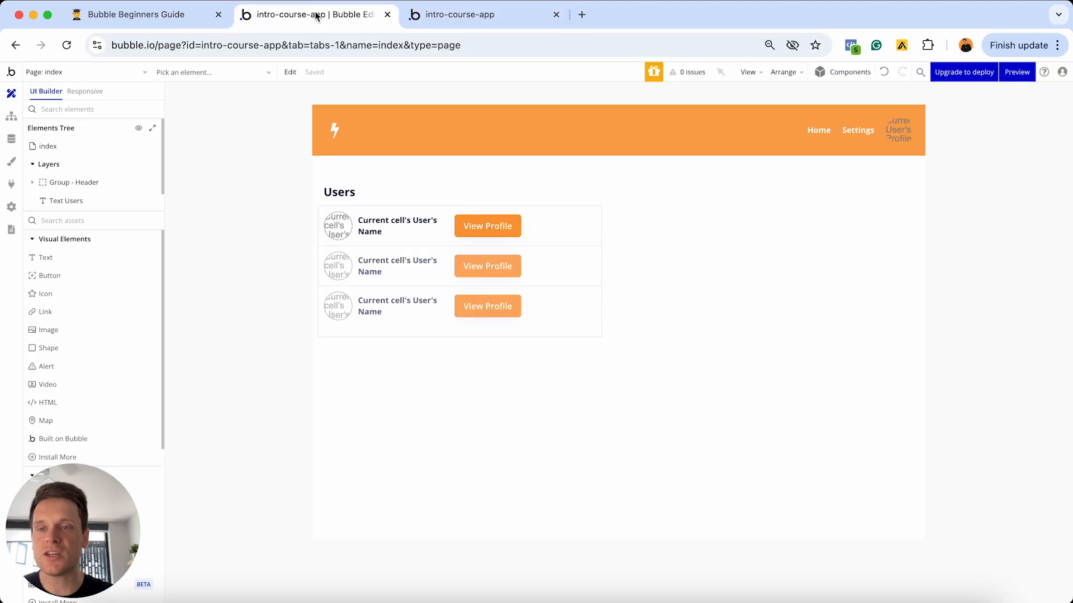
- Check the first user's Unique id in App data's All Users, then return to the preview tab
{"action": "left_click", "coordinate": [12, 141]}
{"action": "left_click", "coordinate": [203, 114]}
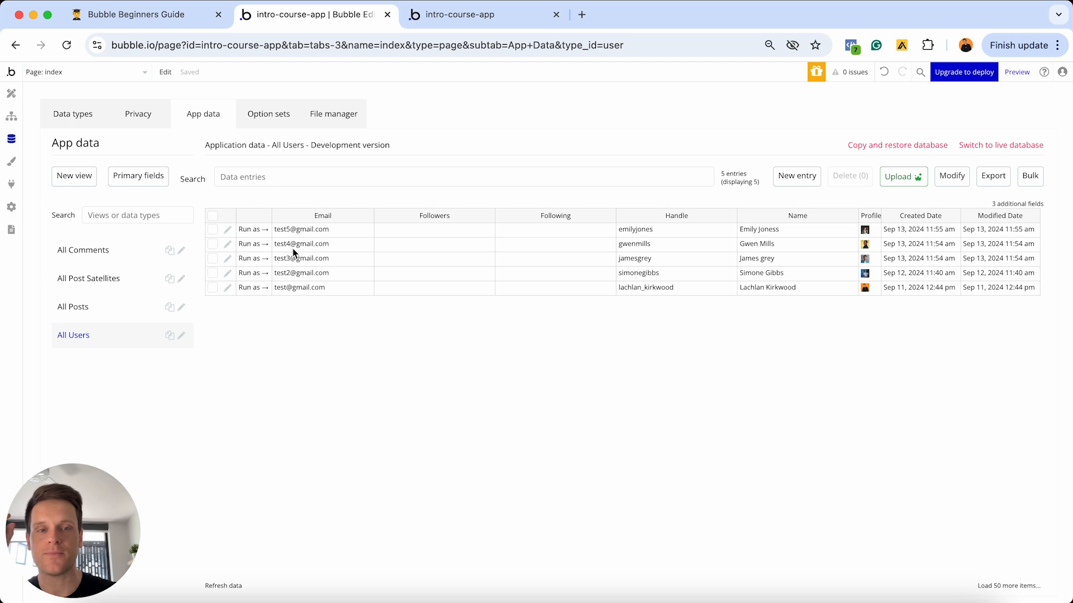
{"action": "left_click", "coordinate": [228, 230]}
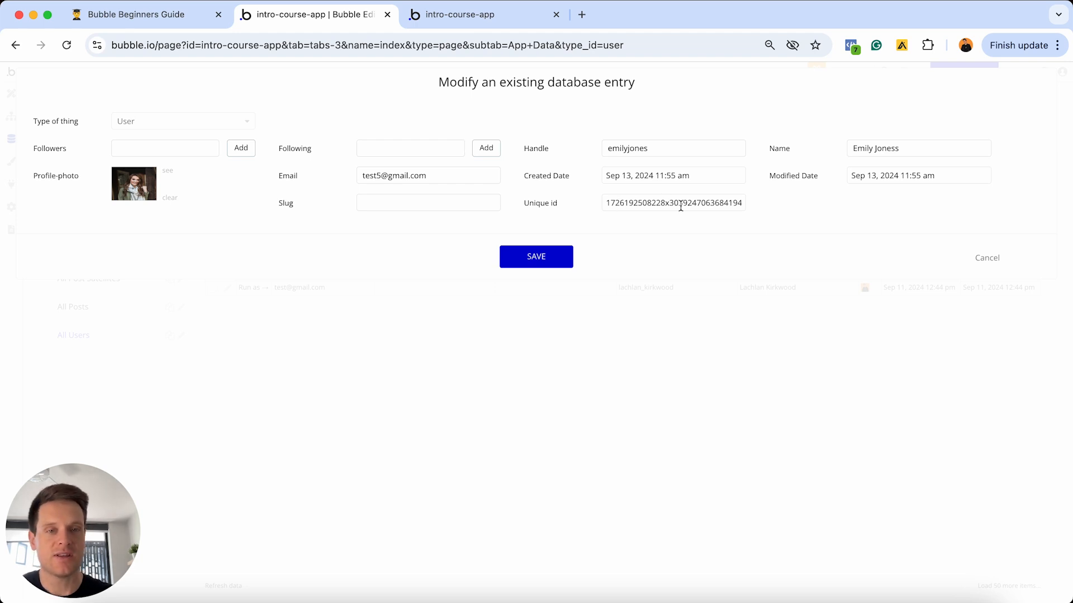
{"action": "left_click", "coordinate": [981, 262]}
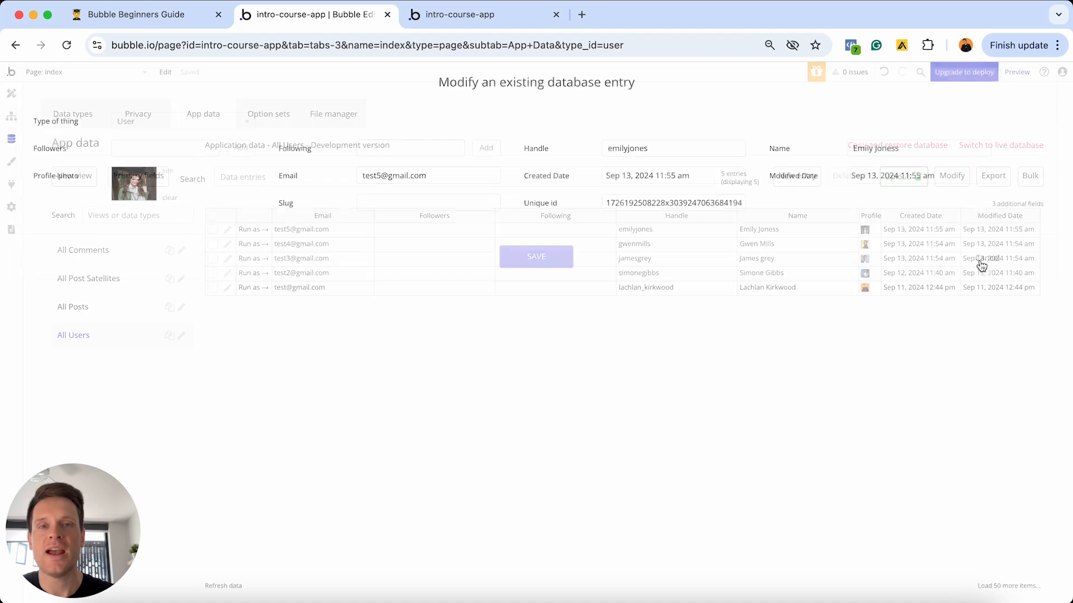
{"action": "left_click", "coordinate": [502, 16]}
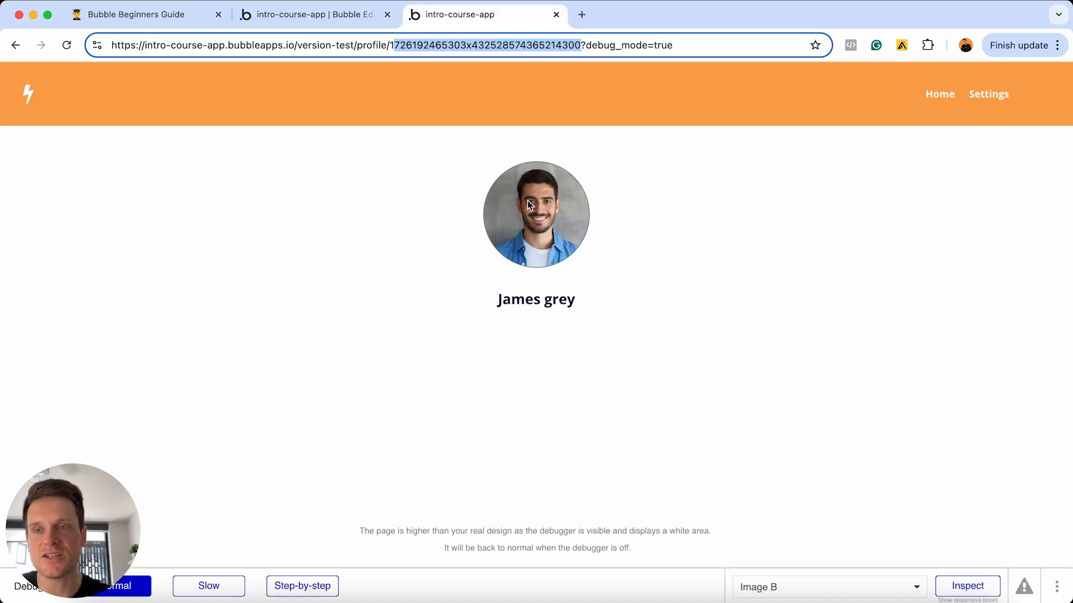
- Go back to the Users list and open the second user's profile through View Profile
{"action": "left_click", "coordinate": [15, 47]}
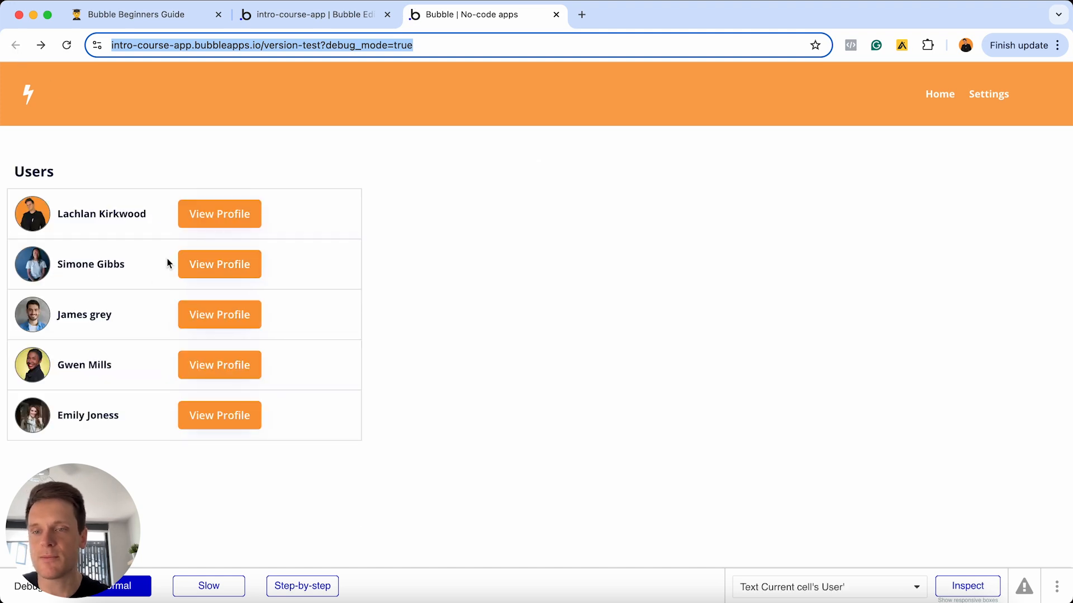
{"action": "left_click", "coordinate": [221, 270]}
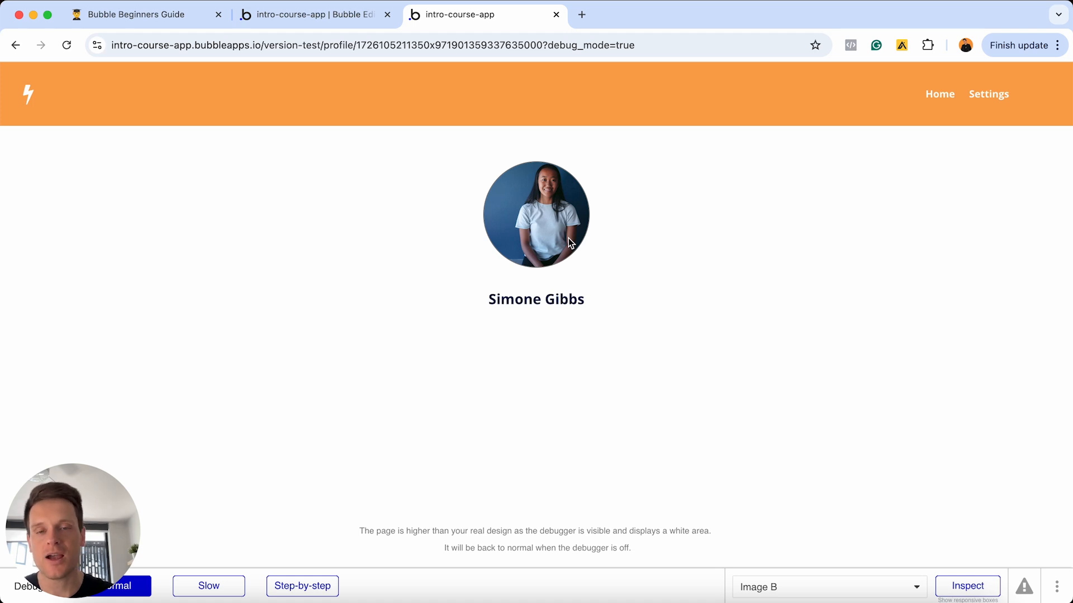
- Return to the editor's Design view of the index page, with the palette scrolled to Containers
{"action": "left_click", "coordinate": [342, 27]}
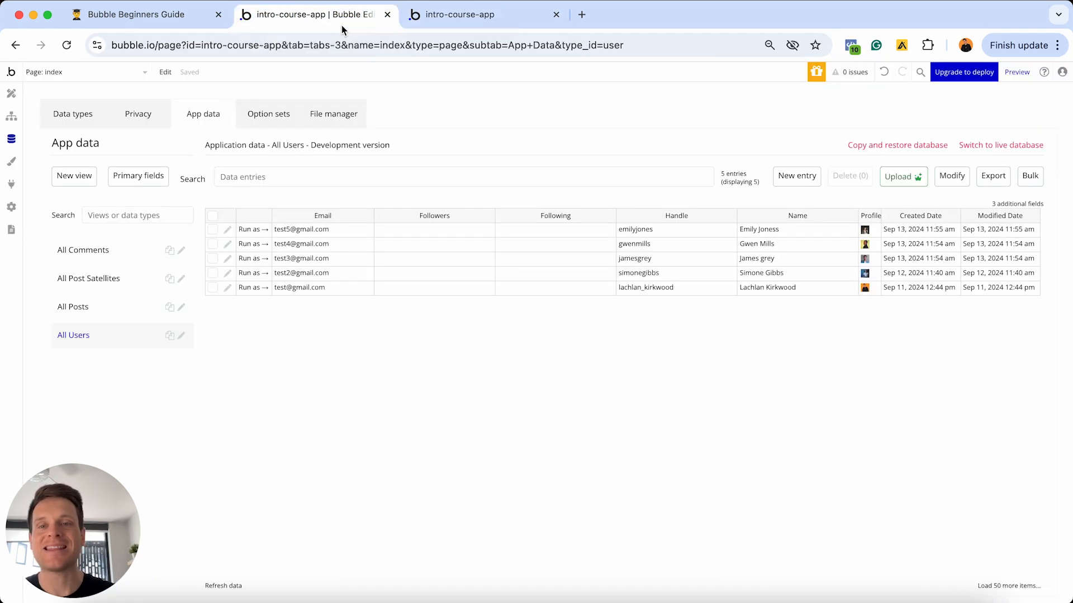
{"action": "left_click", "coordinate": [11, 93]}
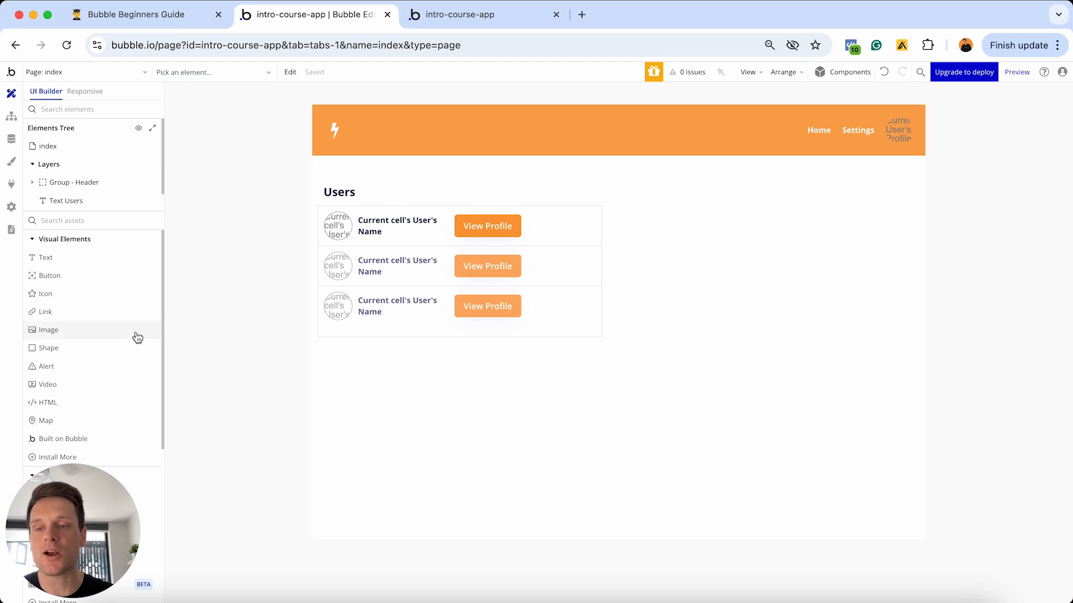
{"action": "scroll", "coordinate": [136, 335], "scroll_direction": "down", "scroll_amount": 5}
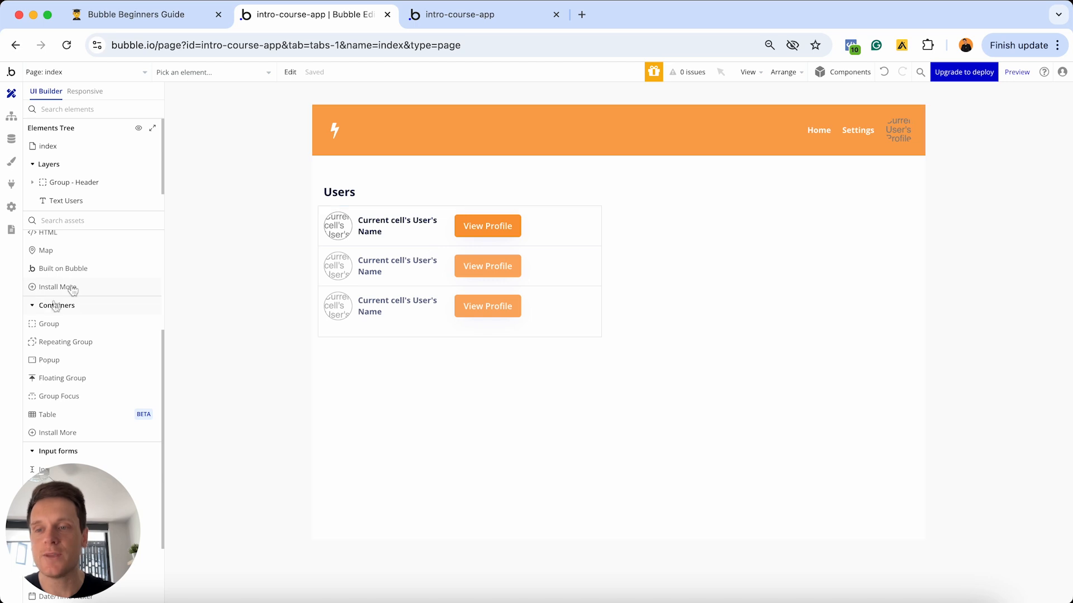
- Add a popup, Popup User, with content type User to the index page, then hide it
{"action": "left_click", "coordinate": [48, 360]}
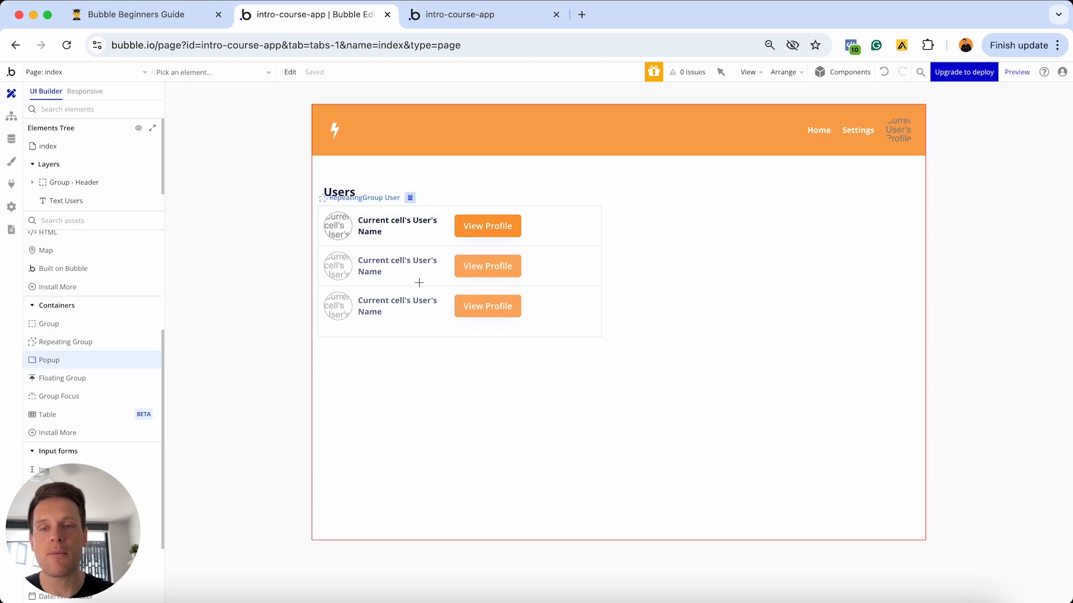
{"action": "left_click", "coordinate": [626, 162]}
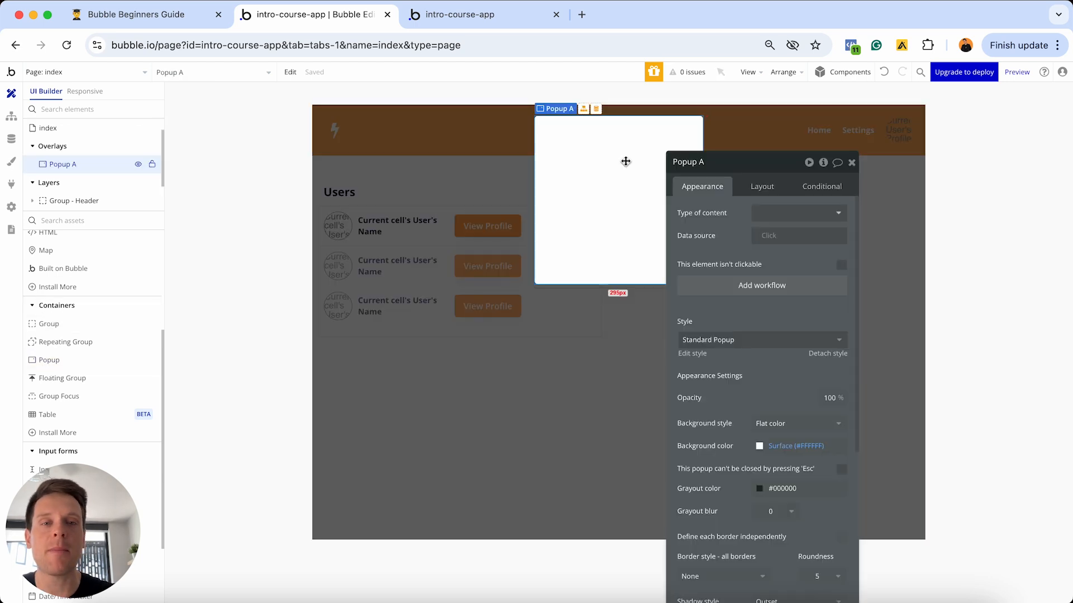
{"action": "left_click_drag", "start_coordinate": [713, 163], "coordinate": [811, 136]}
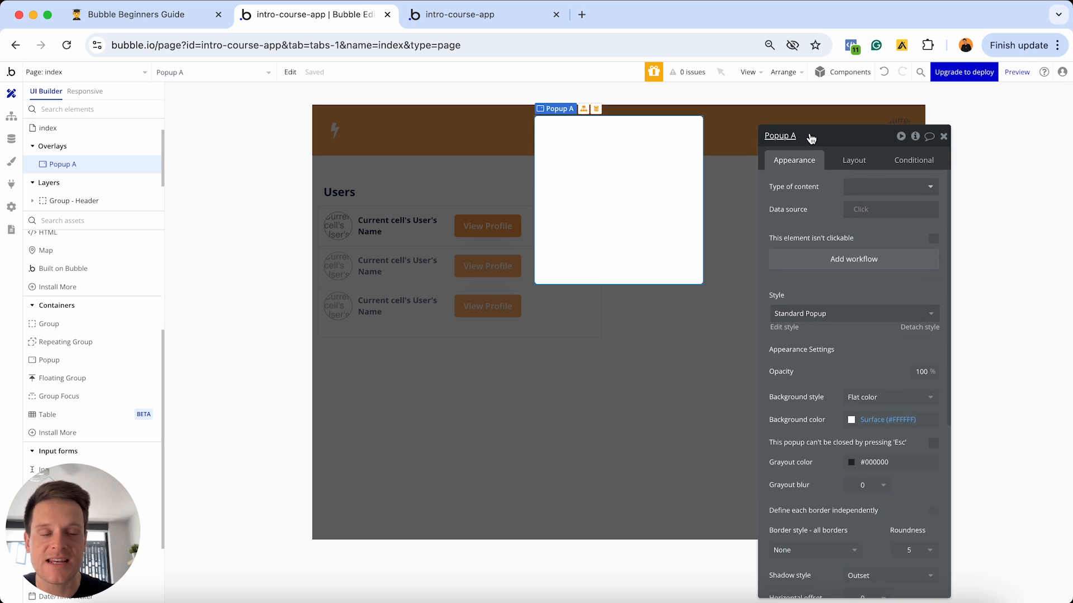
{"action": "left_click", "coordinate": [868, 187]}
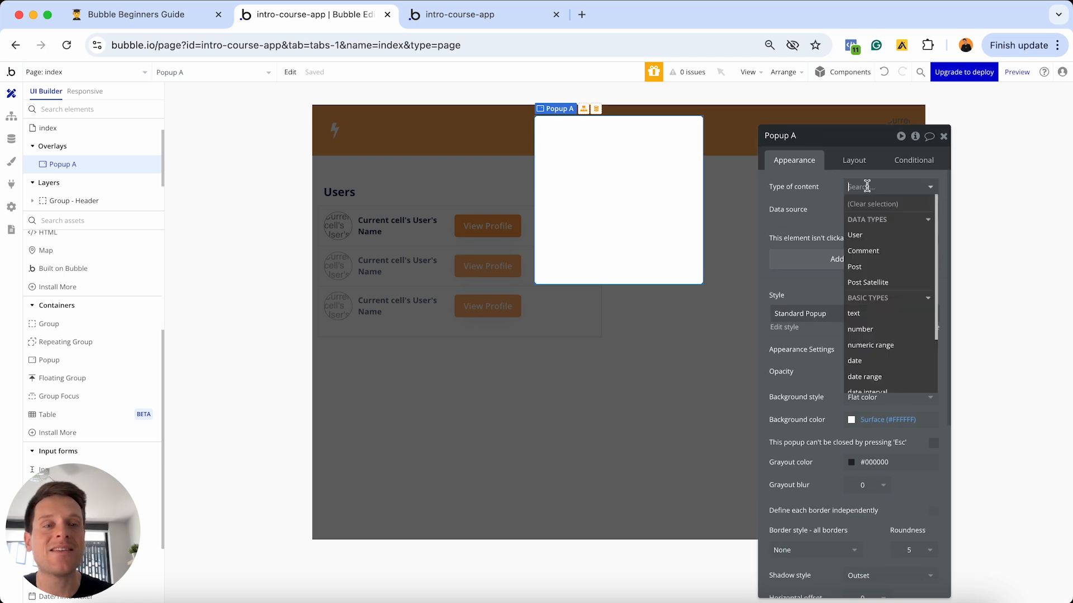
{"action": "left_click", "coordinate": [864, 237]}
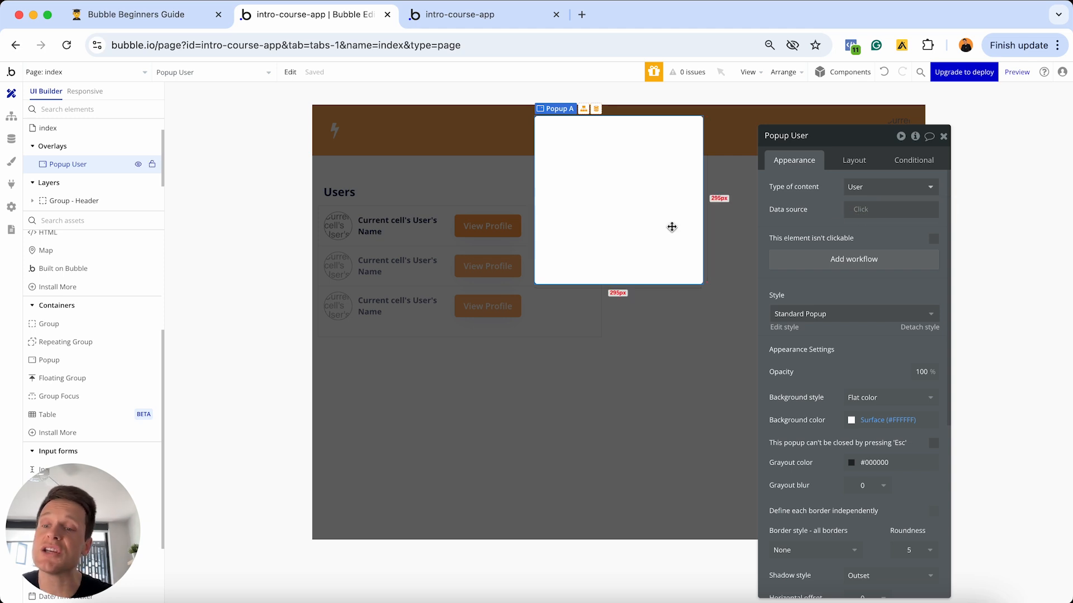
{"action": "left_click", "coordinate": [515, 258]}
- Replace the View Profile workflow's 'Go to page profile' action with Show Popup User
{"action": "left_click", "coordinate": [503, 226]}
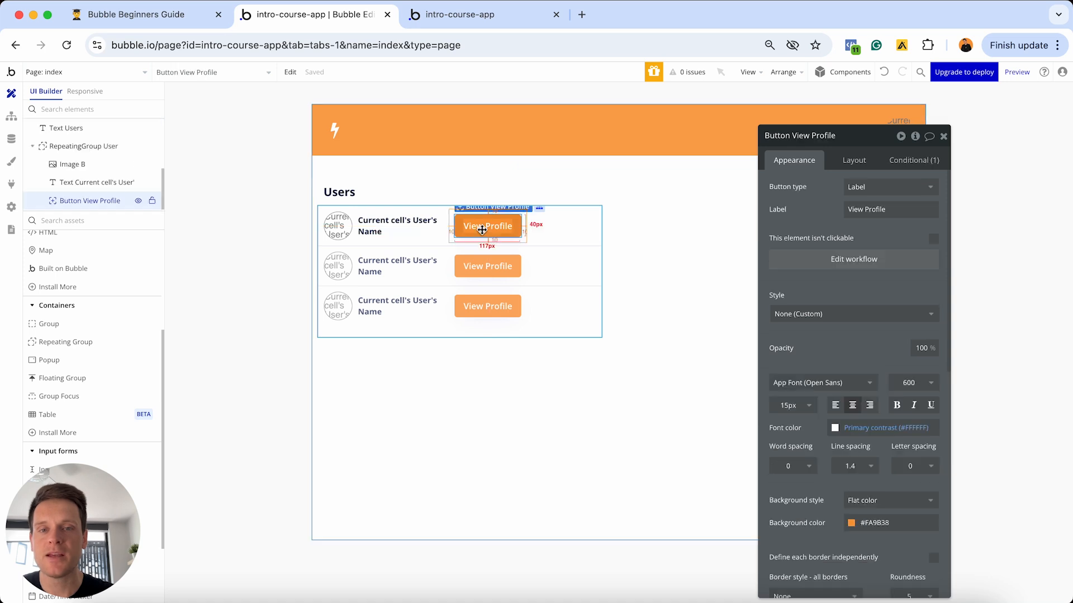
{"action": "left_click", "coordinate": [822, 262]}
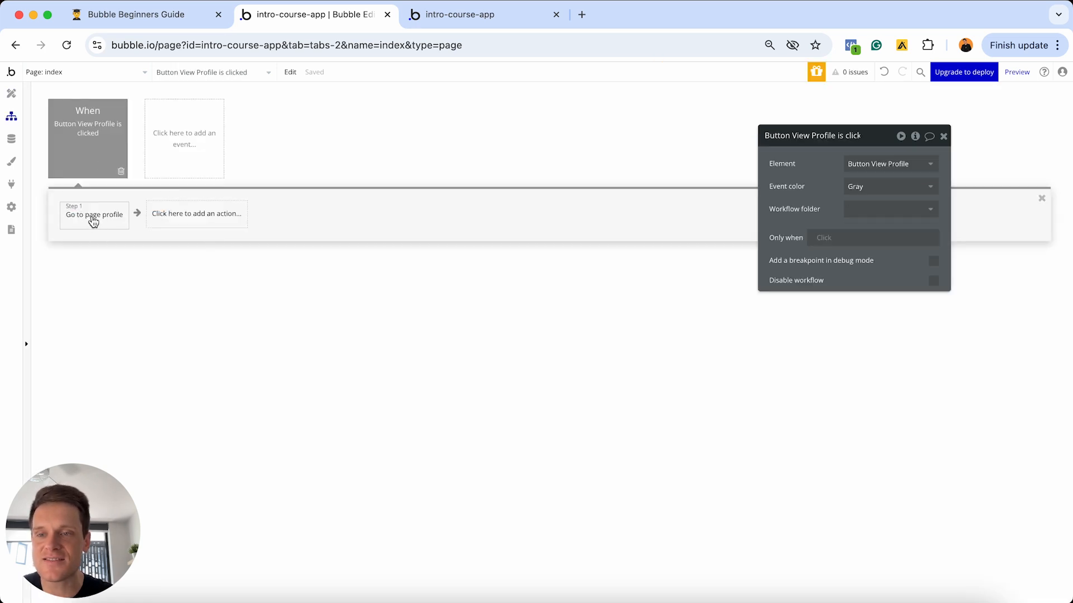
{"action": "left_click", "coordinate": [93, 220]}
{"action": "left_click", "coordinate": [117, 224]}
{"action": "left_click", "coordinate": [92, 220]}
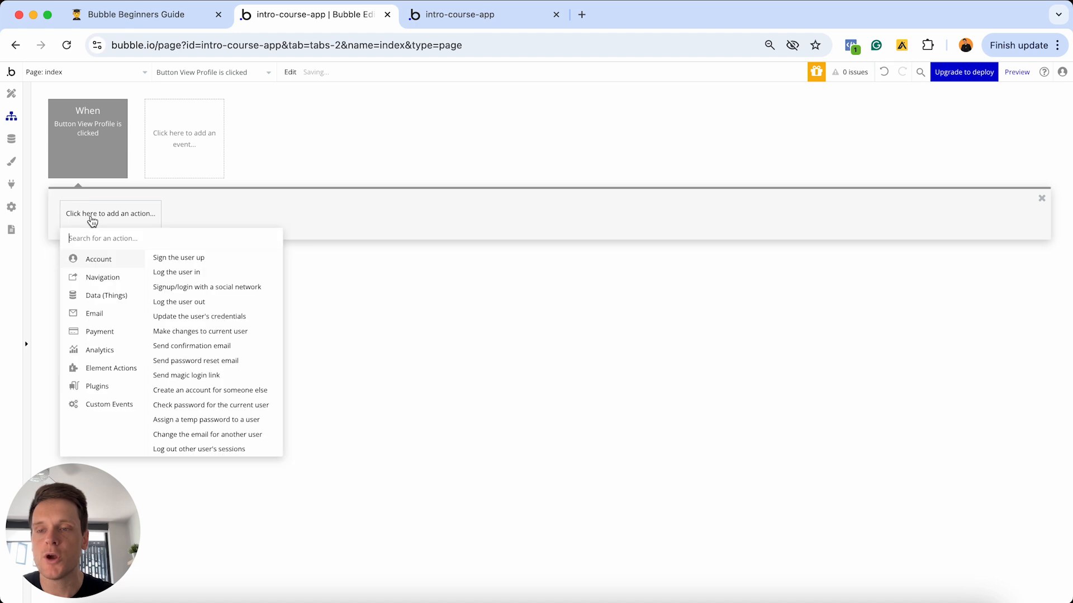
{"action": "left_click", "coordinate": [111, 370]}
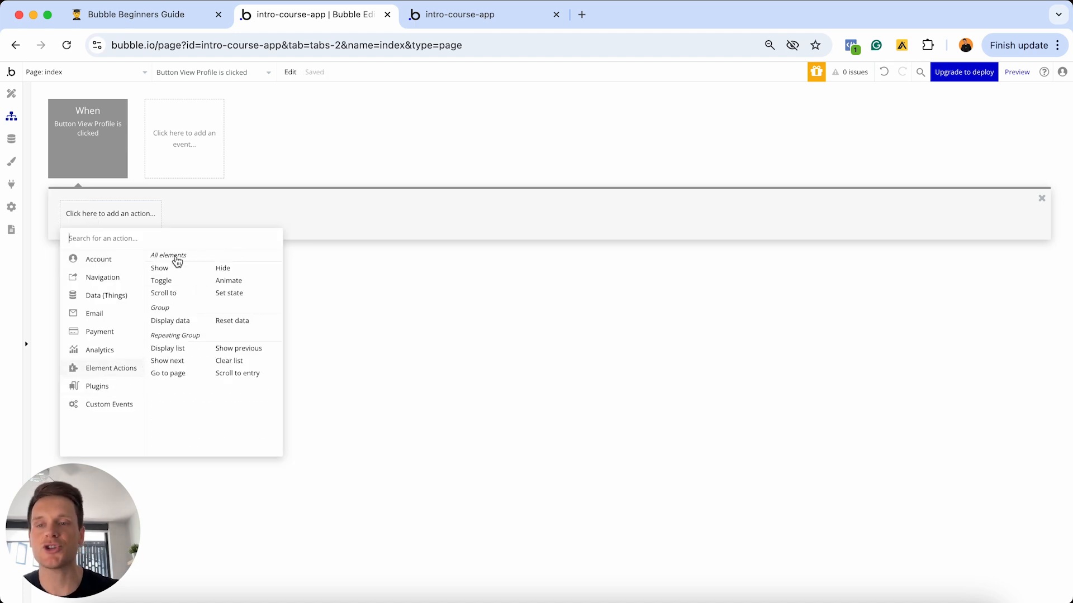
{"action": "left_click", "coordinate": [175, 269]}
{"action": "left_click", "coordinate": [877, 167]}
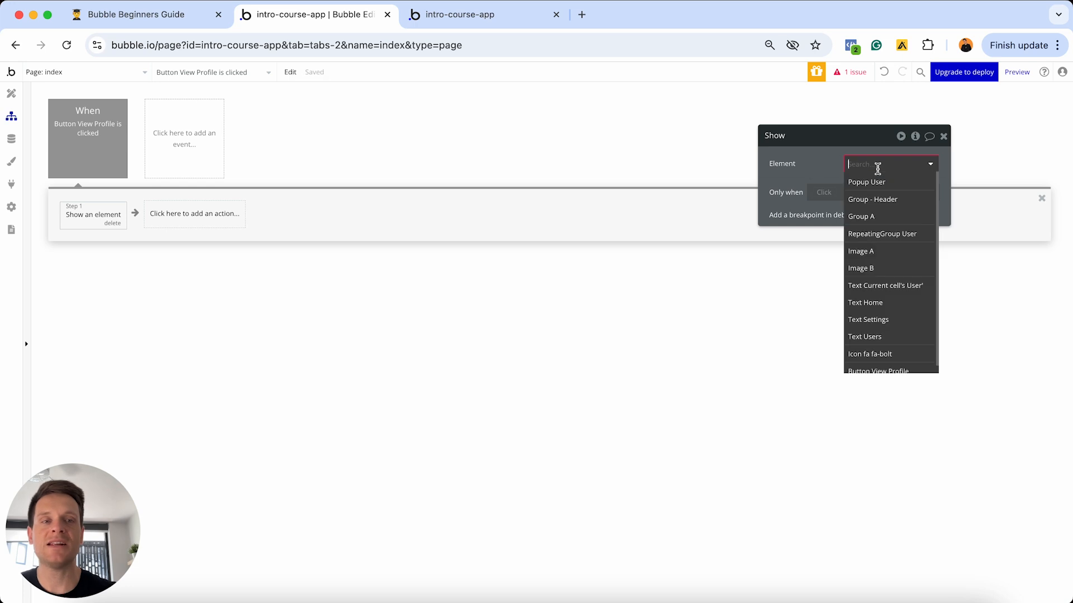
{"action": "left_click", "coordinate": [870, 183]}
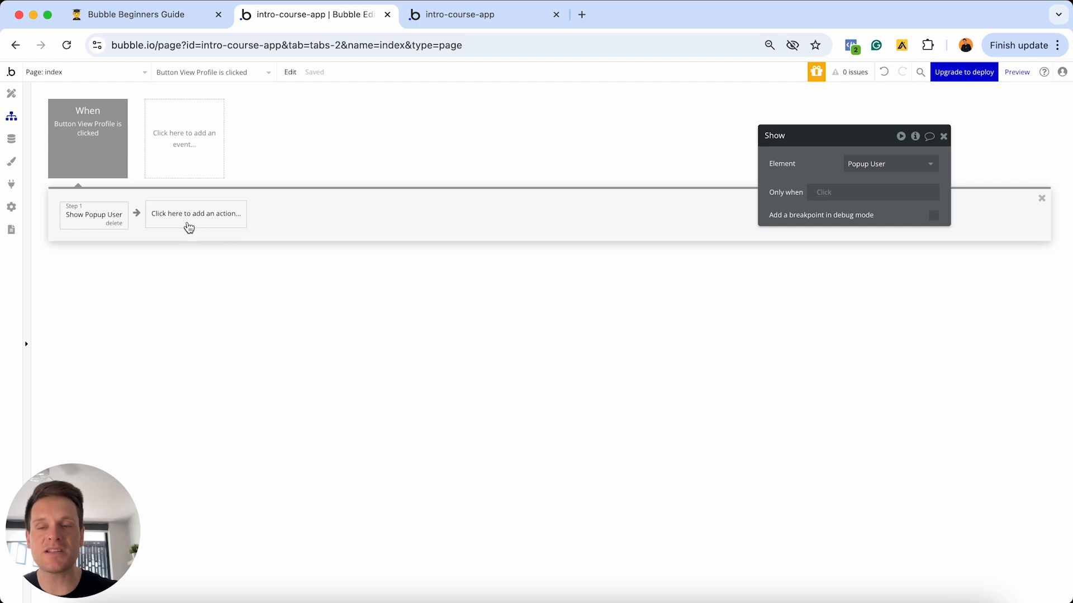
- Add a Display data action sending Current cell's User to Popup User
{"action": "left_click", "coordinate": [183, 219]}
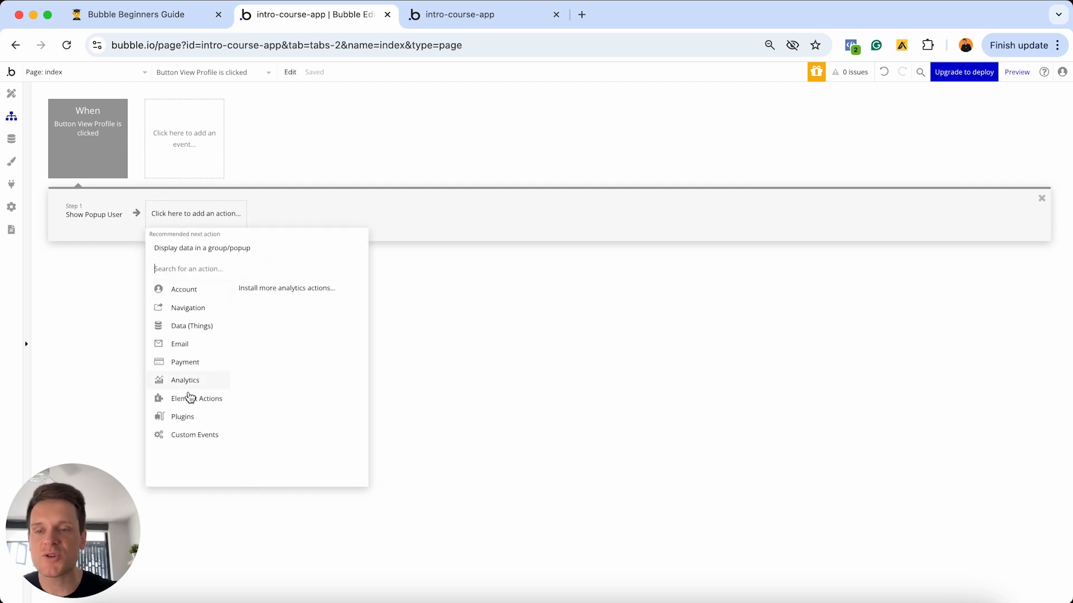
{"action": "mouse_move", "coordinate": [187, 401]}
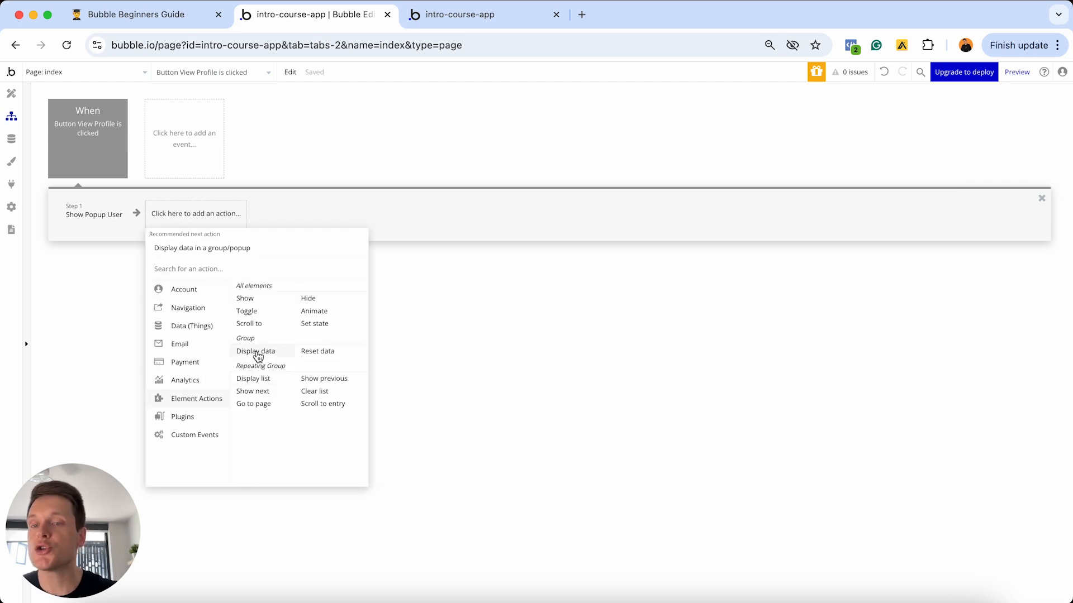
{"action": "left_click", "coordinate": [257, 351]}
{"action": "left_click", "coordinate": [886, 166]}
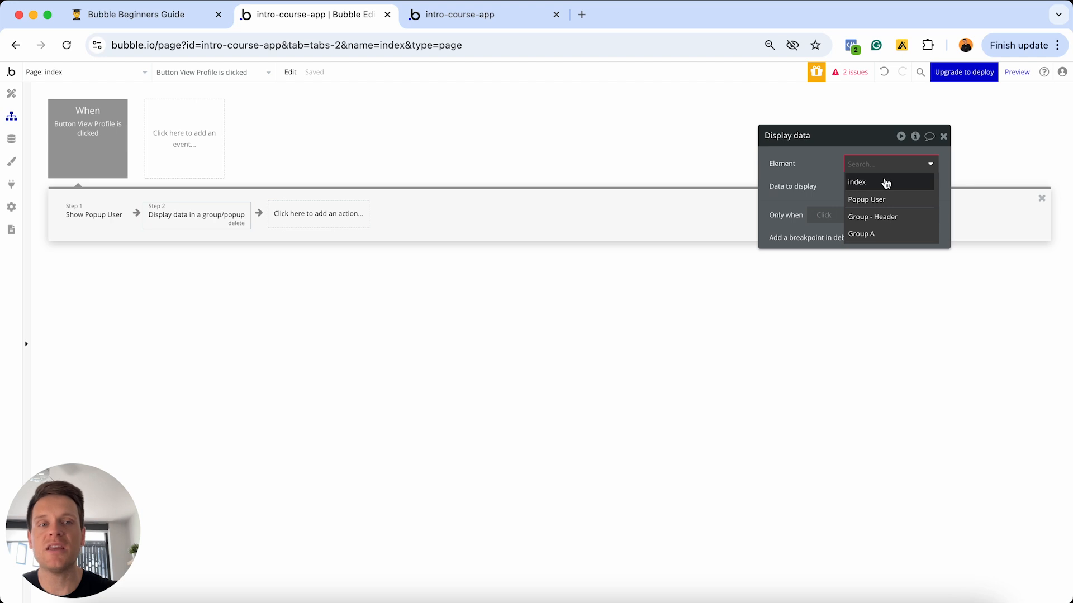
{"action": "left_click", "coordinate": [873, 201]}
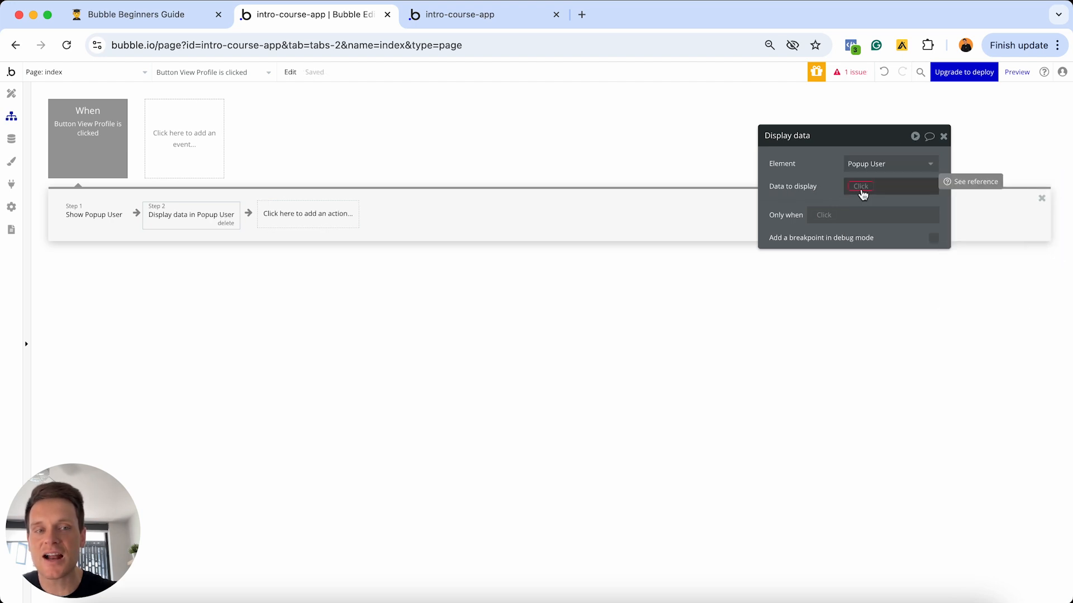
{"action": "left_click", "coordinate": [869, 187]}
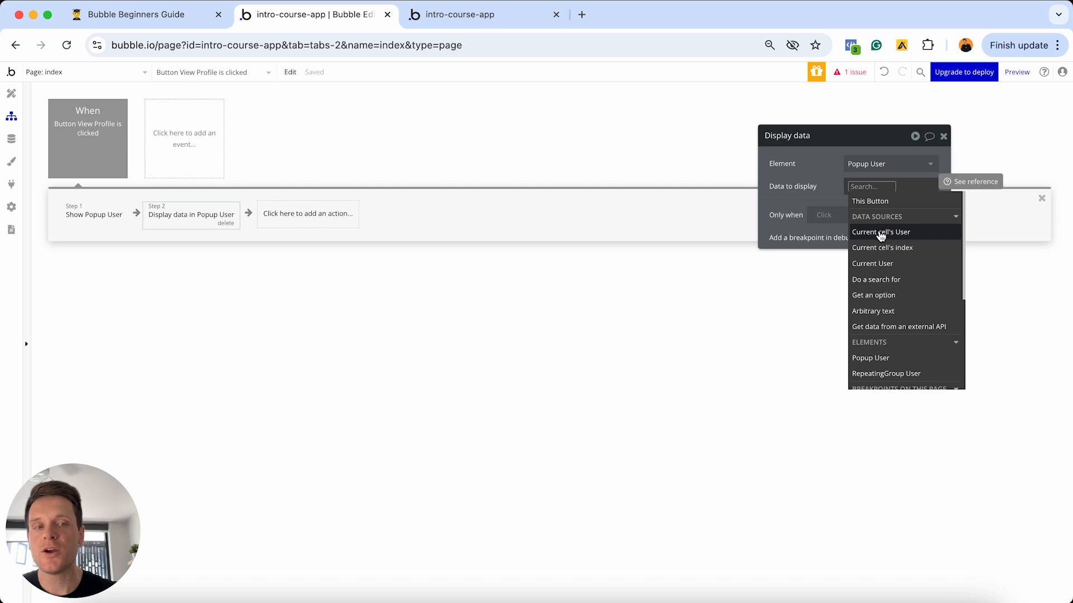
{"action": "left_click", "coordinate": [882, 232]}
{"action": "left_click", "coordinate": [826, 189]}
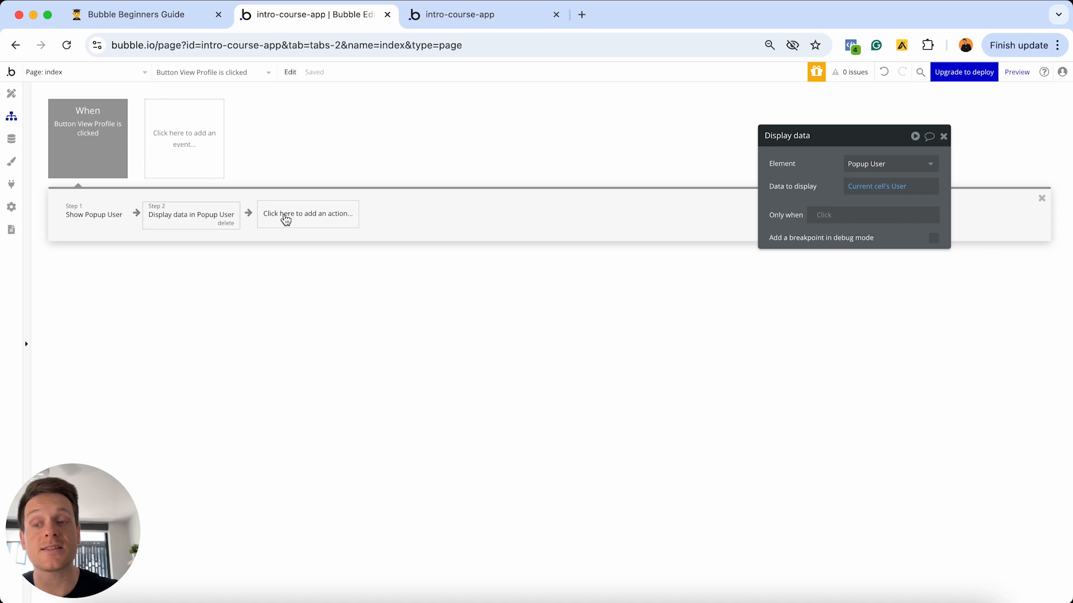
{"action": "mouse_move", "coordinate": [110, 224]}
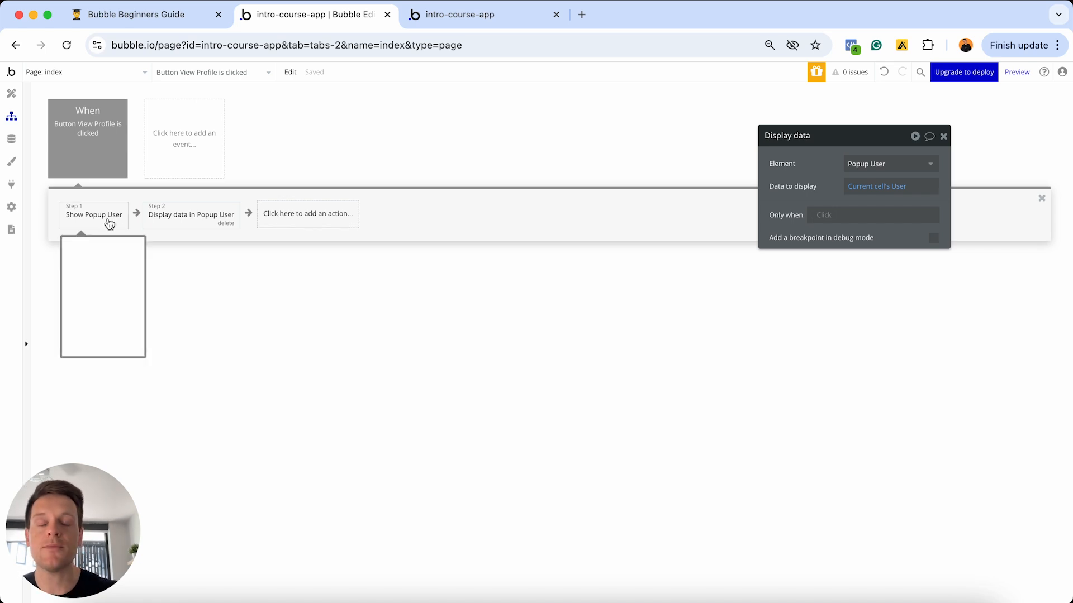
{"action": "mouse_move", "coordinate": [193, 228]}
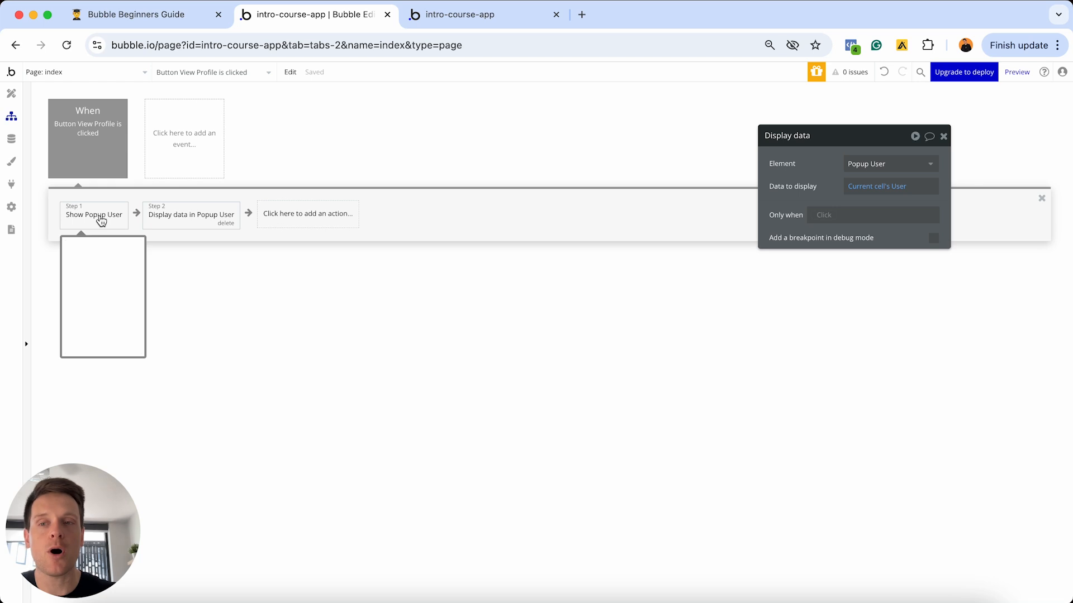
{"action": "mouse_move", "coordinate": [874, 194]}
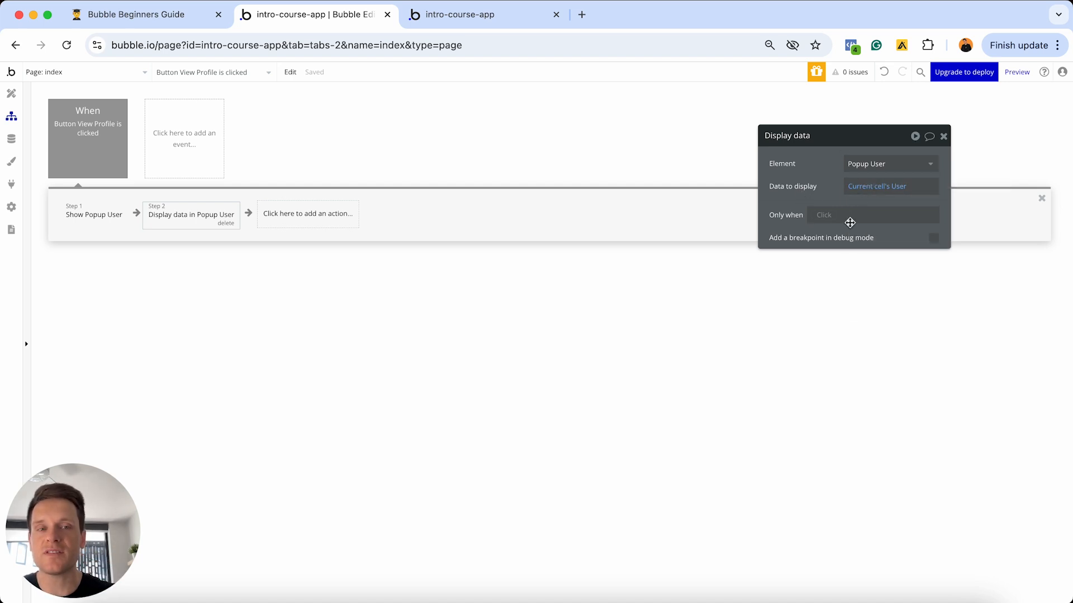
{"action": "mouse_move", "coordinate": [836, 170]}
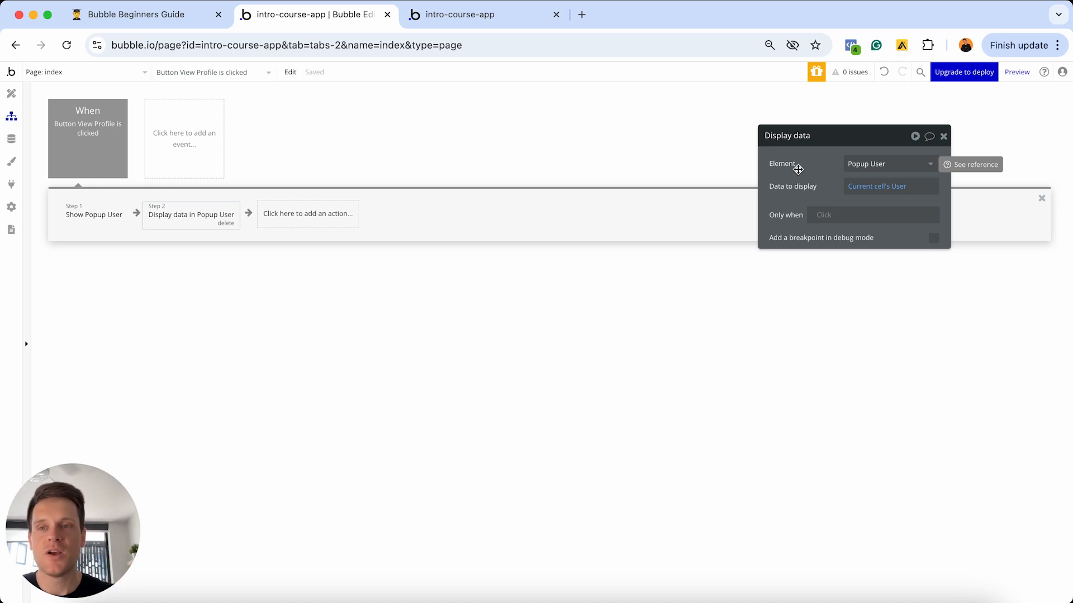
- Back in the Design view, make Popup User visible on the canvas
{"action": "left_click", "coordinate": [10, 93]}
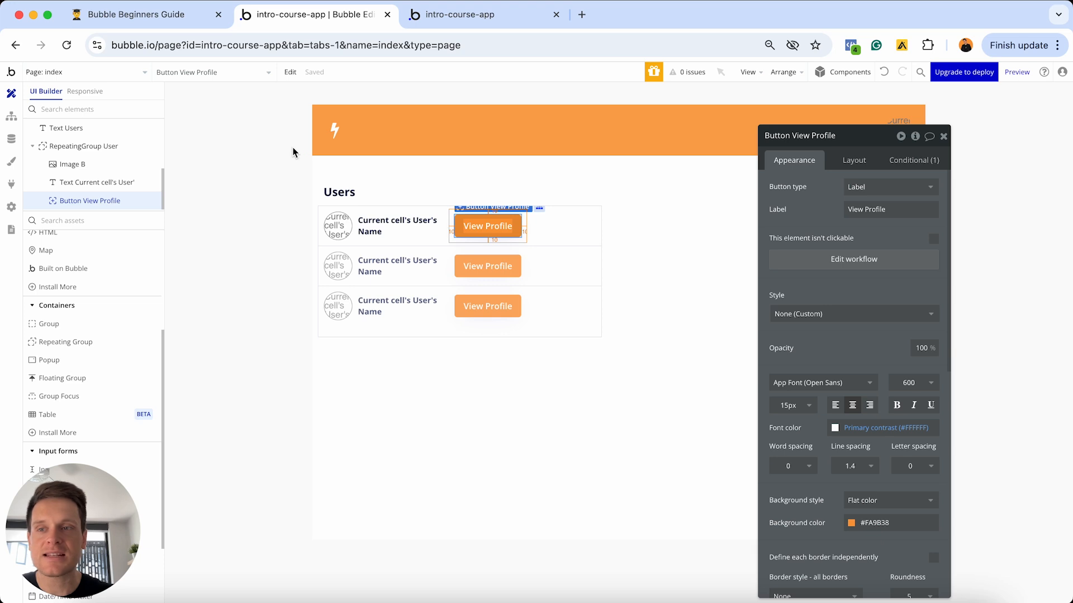
{"action": "scroll", "coordinate": [90, 148], "scroll_direction": "up", "scroll_amount": 2}
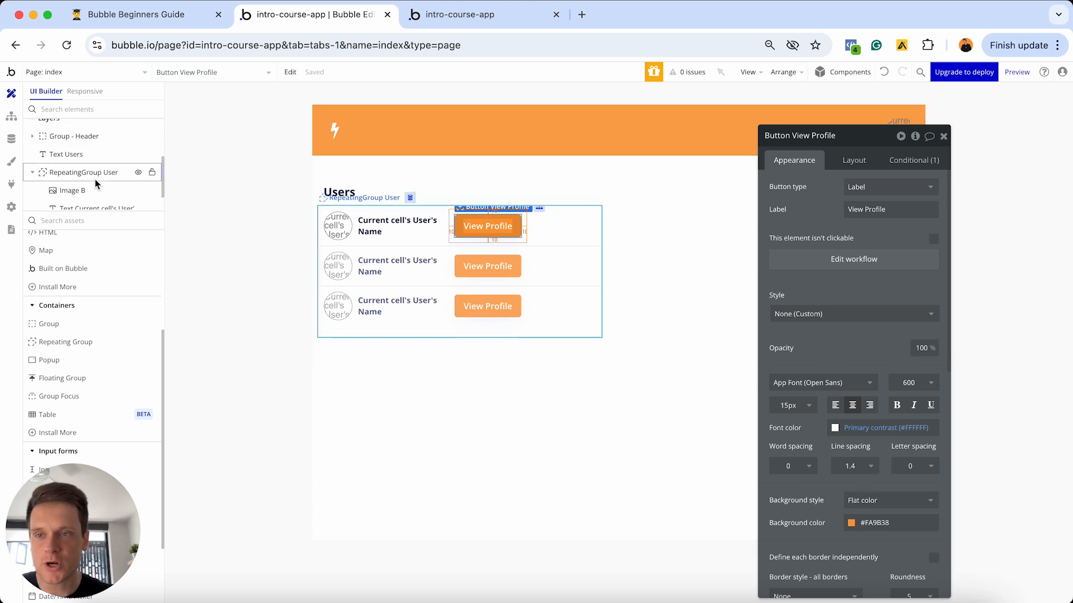
{"action": "scroll", "coordinate": [89, 178], "scroll_direction": "up", "scroll_amount": 3}
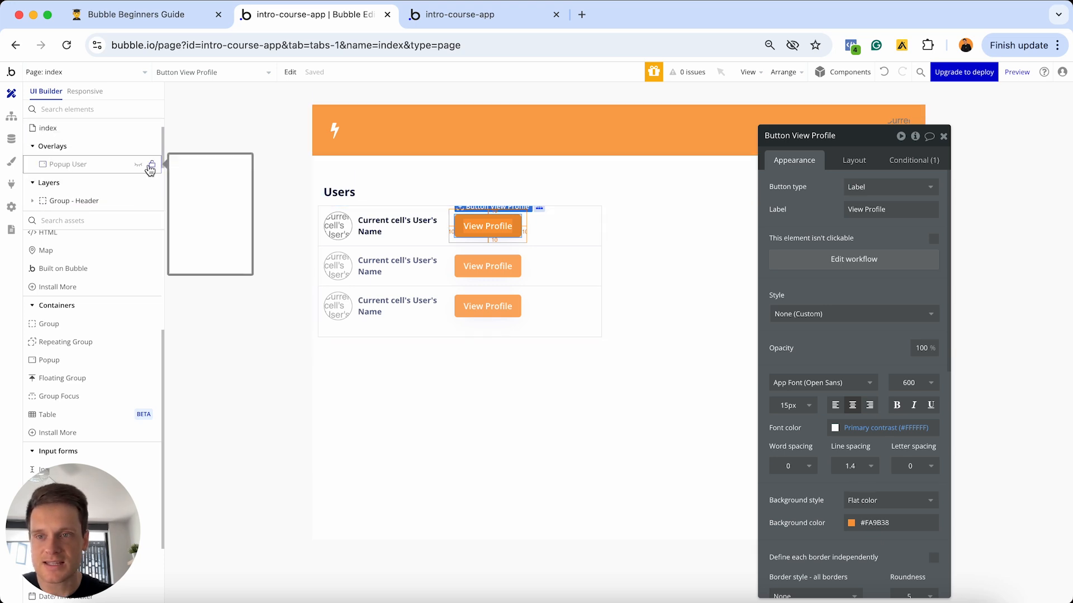
{"action": "left_click", "coordinate": [138, 164]}
{"action": "scroll", "coordinate": [92, 340], "scroll_direction": "down", "scroll_amount": 1}
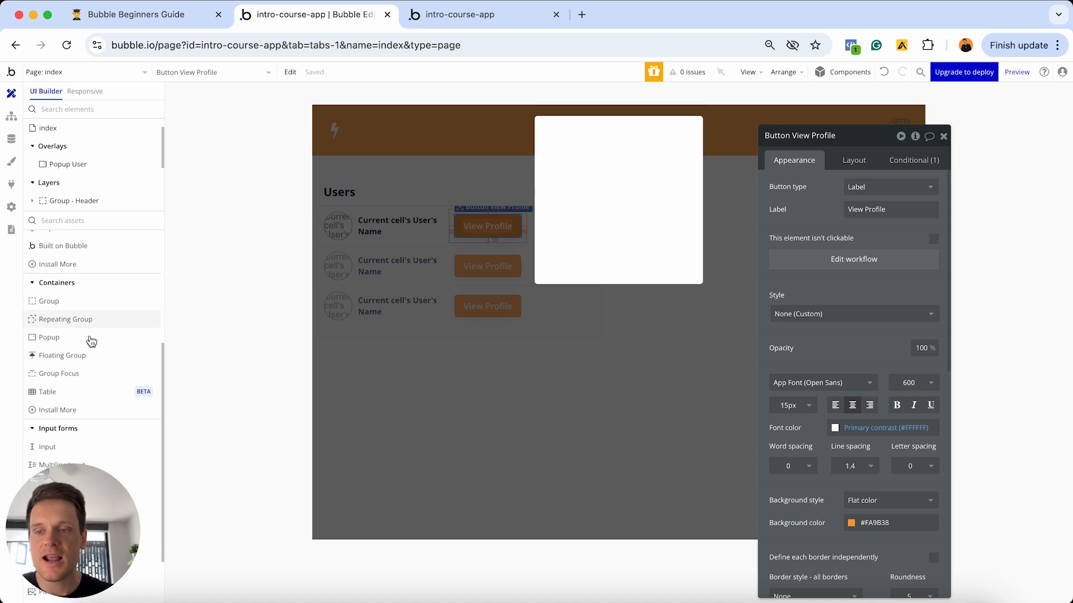
{"action": "scroll", "coordinate": [91, 341], "scroll_direction": "up", "scroll_amount": 4}
- Add a text in Popup User showing Parent group's User's Name, then launch the preview
{"action": "left_click", "coordinate": [59, 259]}
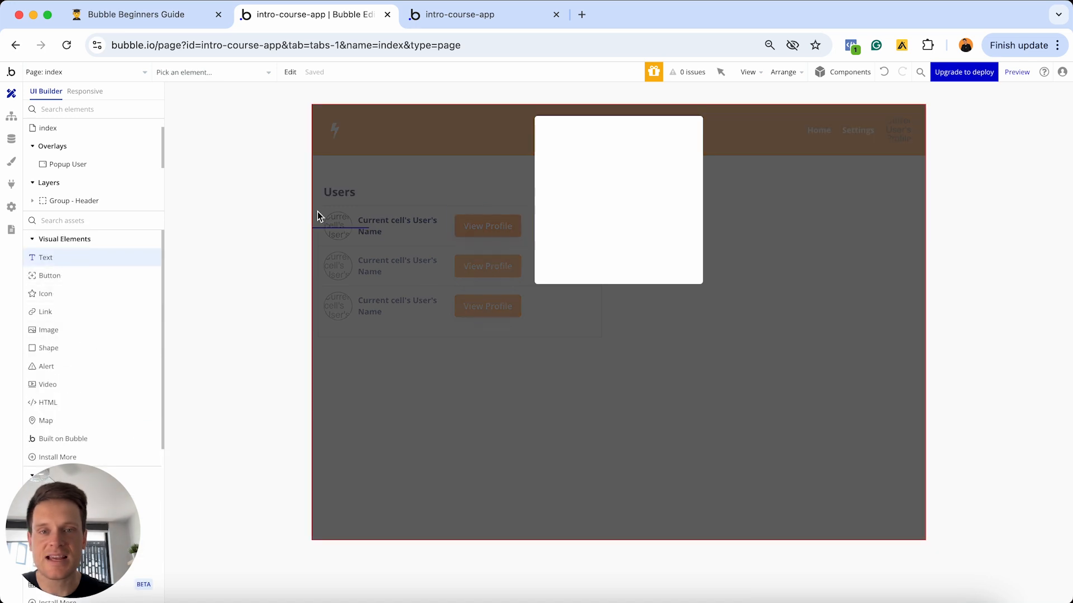
{"action": "left_click", "coordinate": [576, 199]}
{"action": "left_click", "coordinate": [968, 188]}
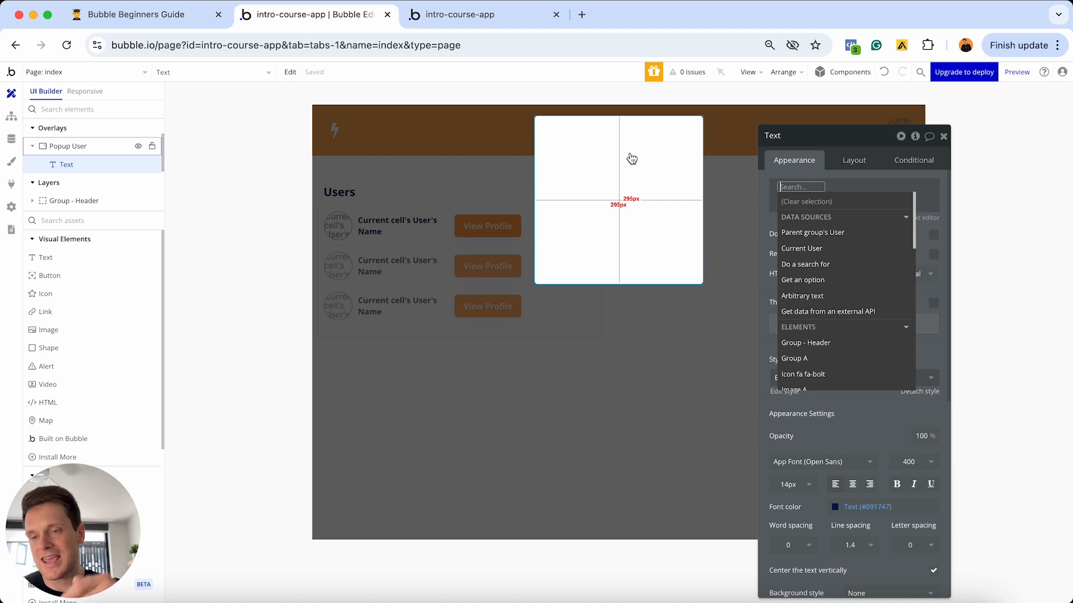
{"action": "mouse_move", "coordinate": [820, 237]}
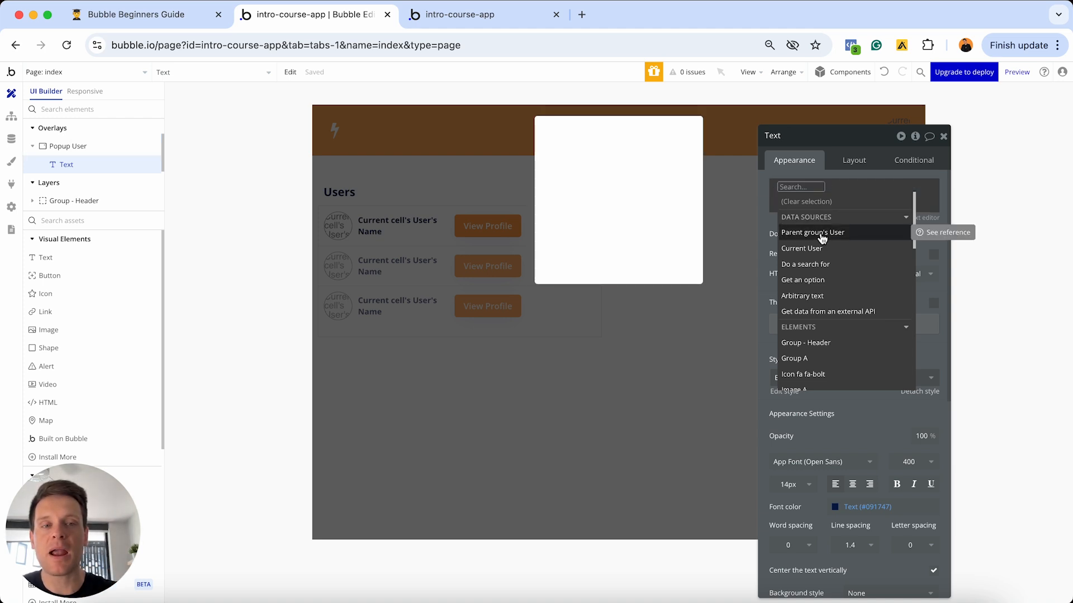
{"action": "left_click", "coordinate": [821, 238]}
{"action": "left_click", "coordinate": [880, 311]}
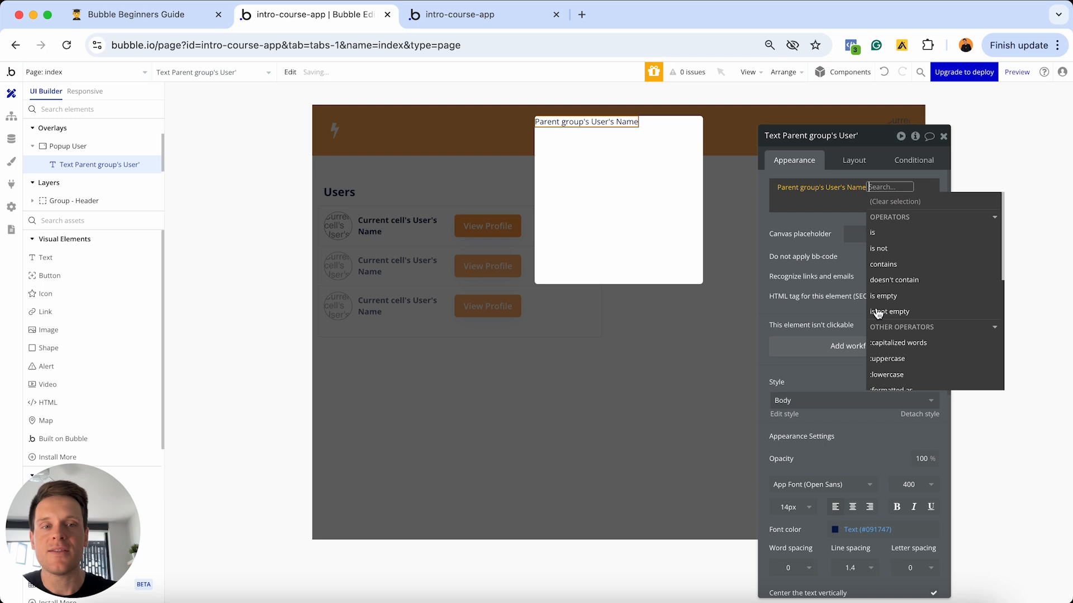
{"action": "left_click", "coordinate": [776, 217]}
{"action": "left_click", "coordinate": [1012, 75]}
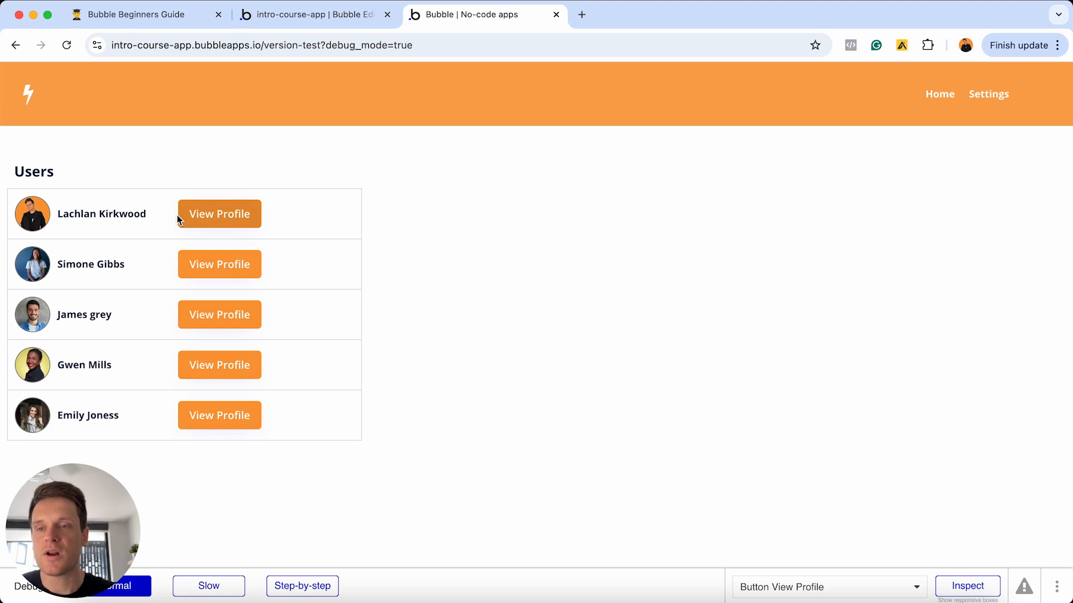
- Test the popup for the first and fourth users, then tick 'Dynamic pages & page data types' in the guide
{"action": "left_click", "coordinate": [212, 215]}
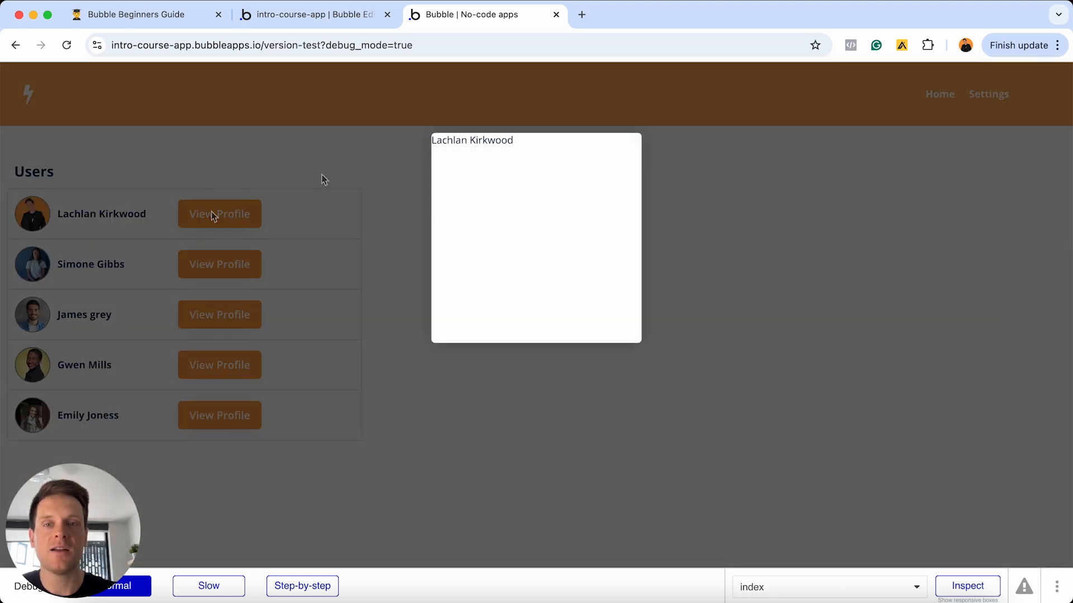
{"action": "left_click", "coordinate": [274, 246]}
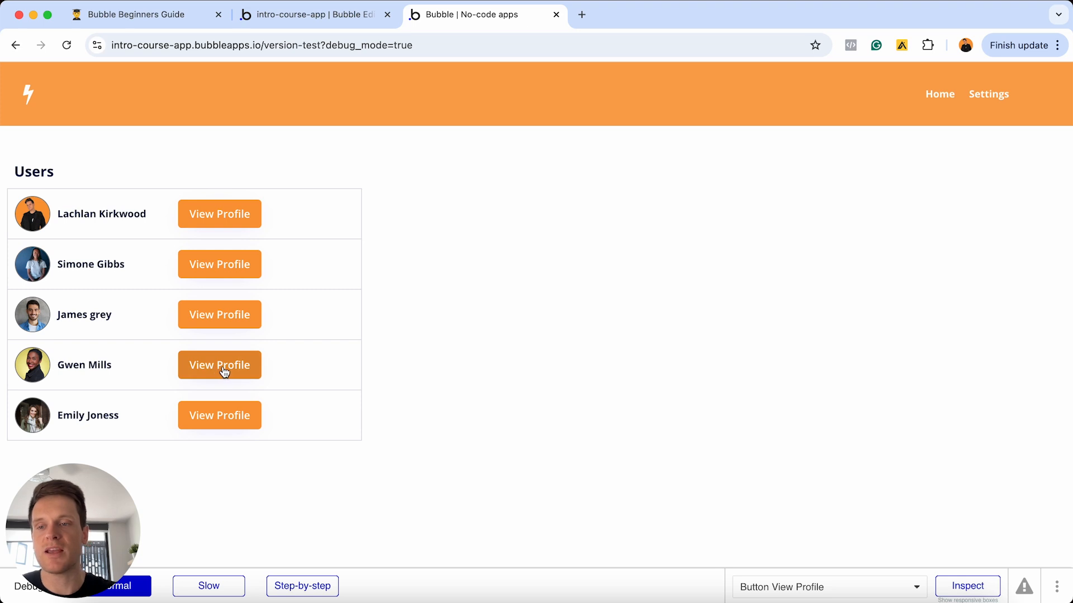
{"action": "left_click", "coordinate": [221, 371]}
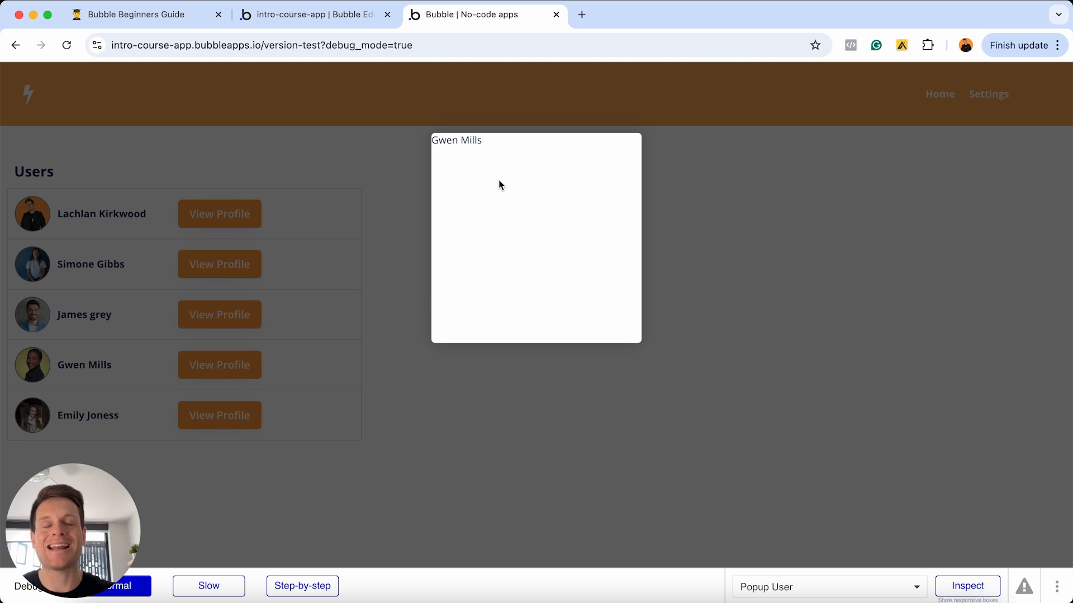
{"action": "left_click", "coordinate": [180, 17]}
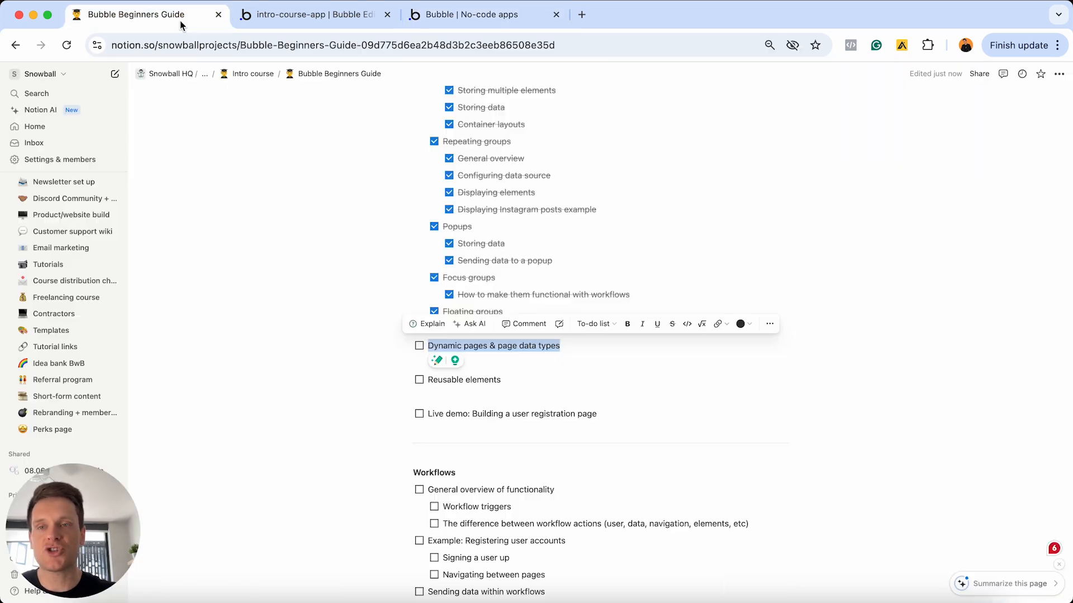
{"action": "left_click", "coordinate": [419, 347]}
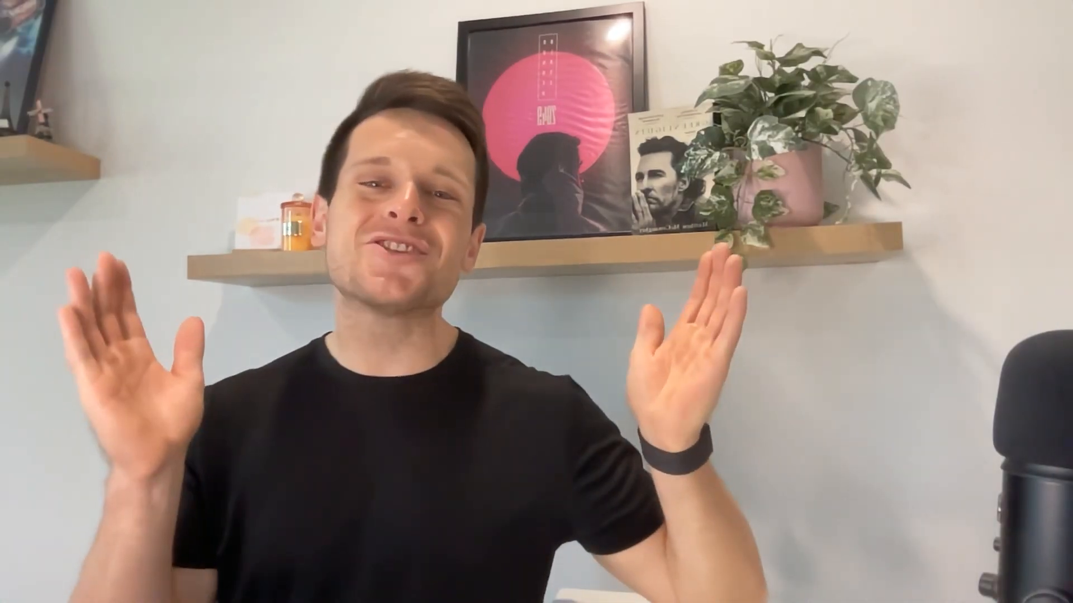